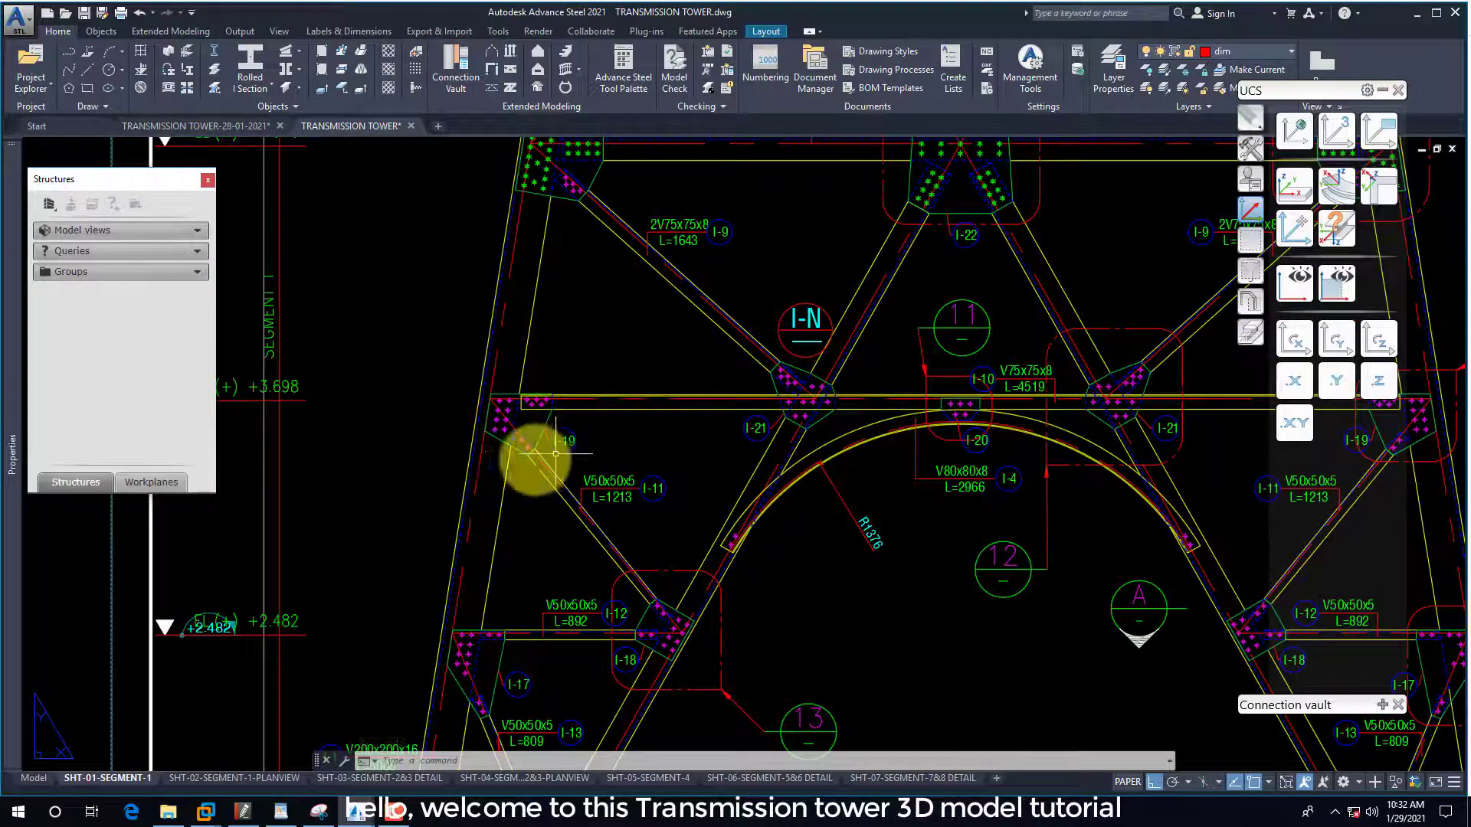
Examine the SHT-01-SEGMENT-1 elevation at level +3.698 and the dimensions of gusset plate I-19 in Detail 4.
scroll(494, 469, down, 4)
scroll(834, 463, up, 4)
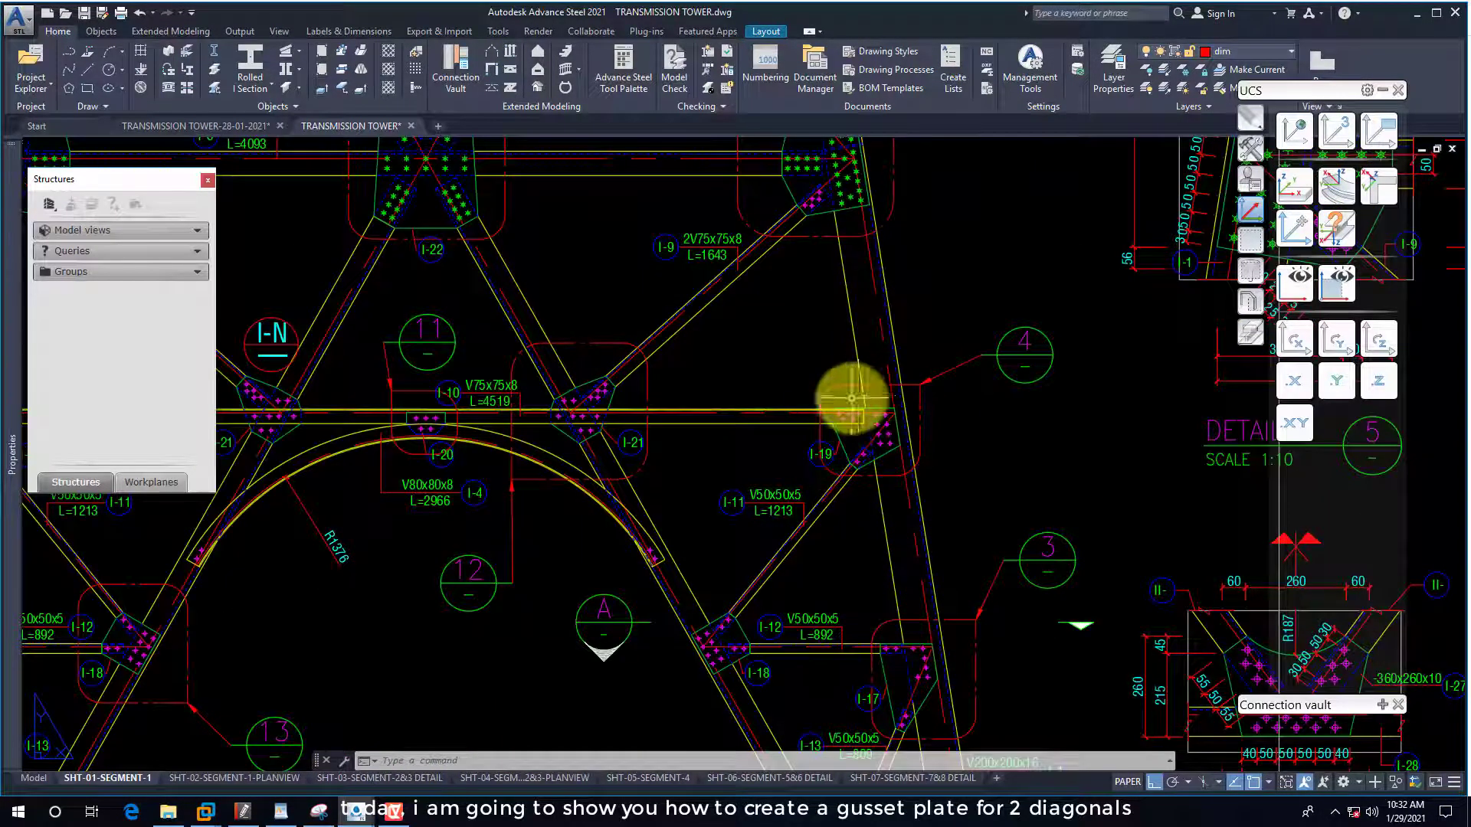
scroll(865, 406, down, 4)
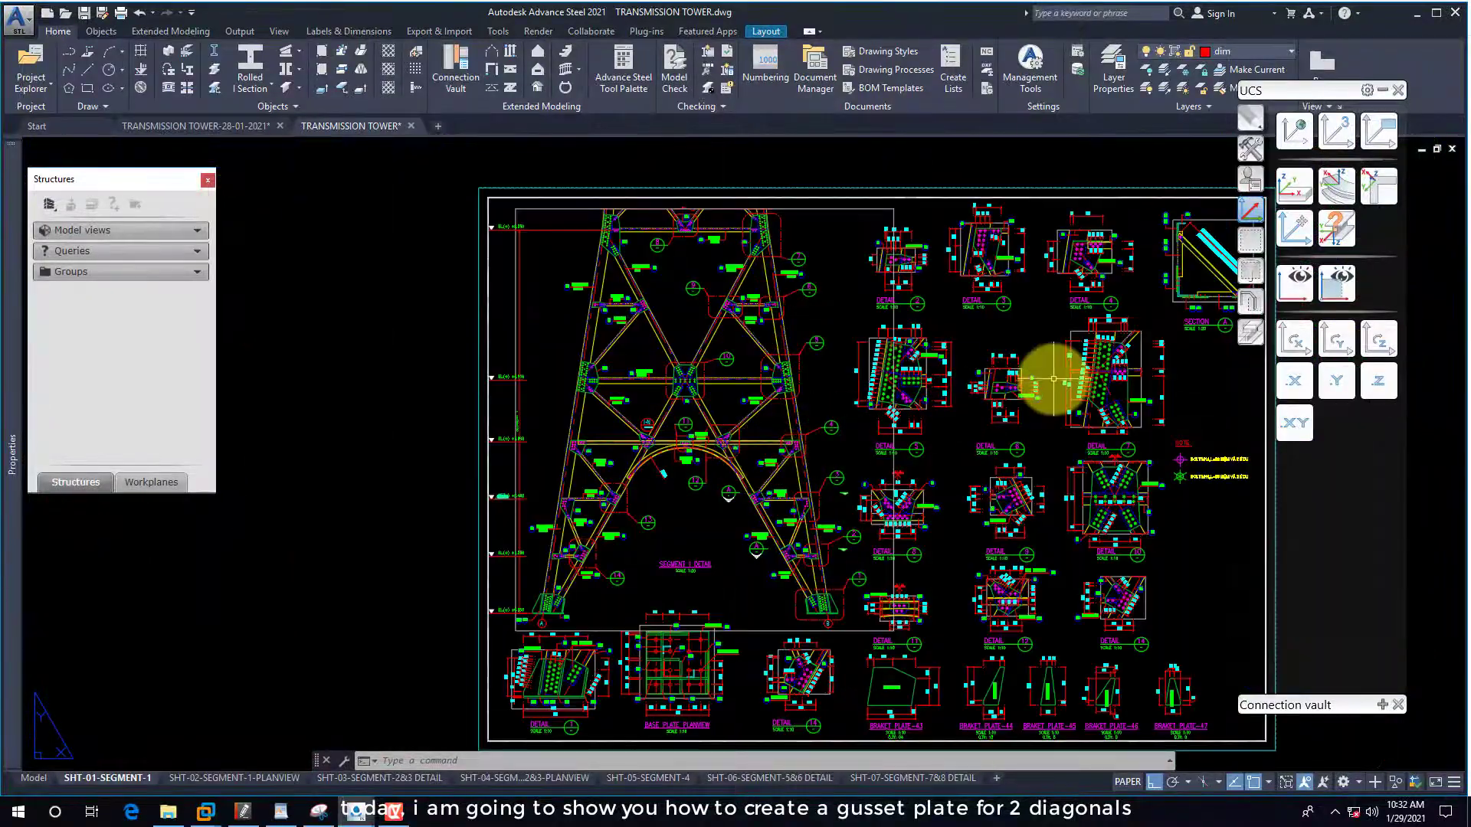
scroll(1049, 379, up, 2)
scroll(1038, 306, down, 2)
scroll(1051, 269, up, 5)
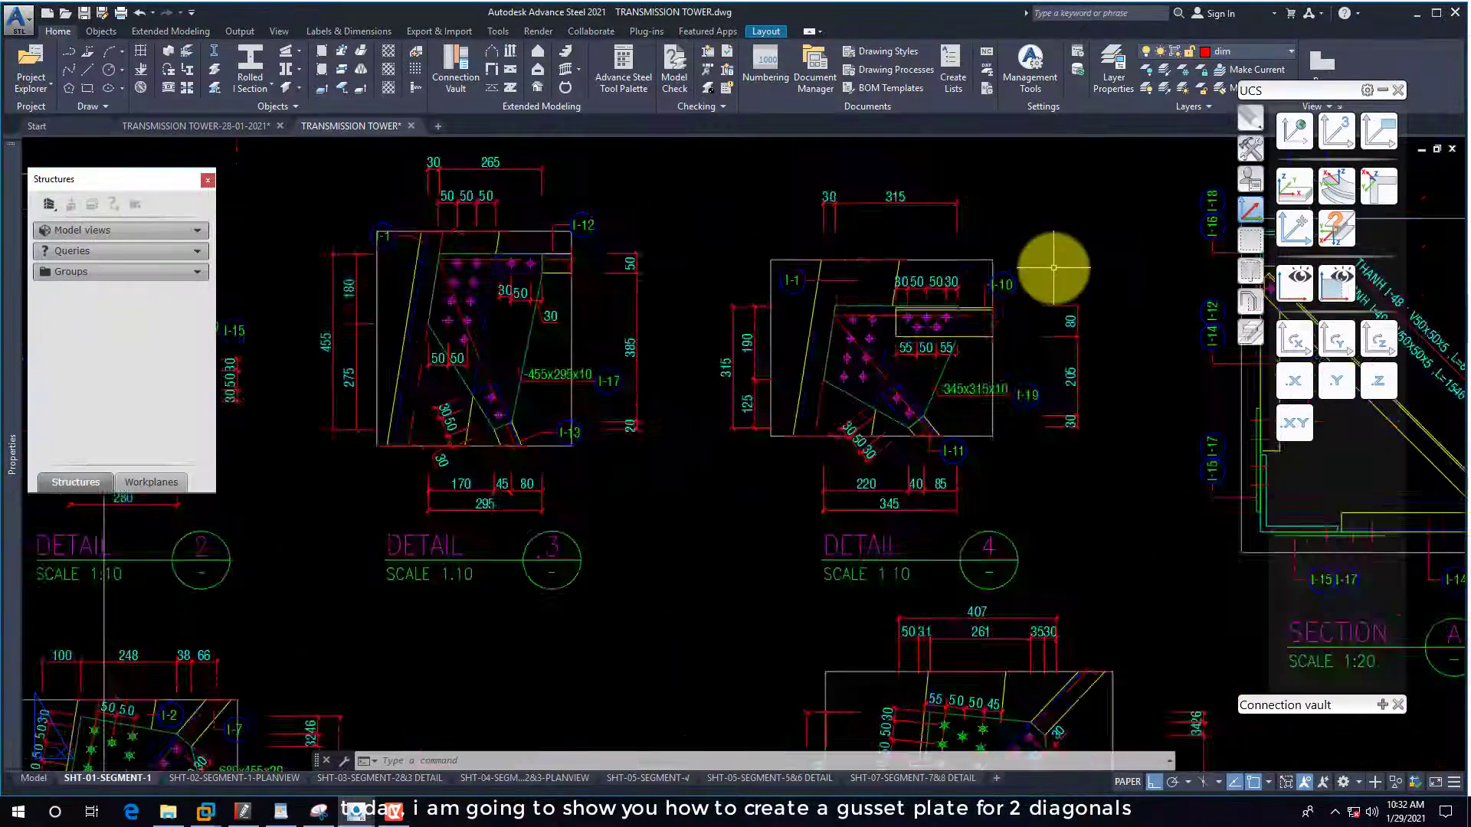
scroll(860, 328, down, 2)
scroll(880, 329, up, 1)
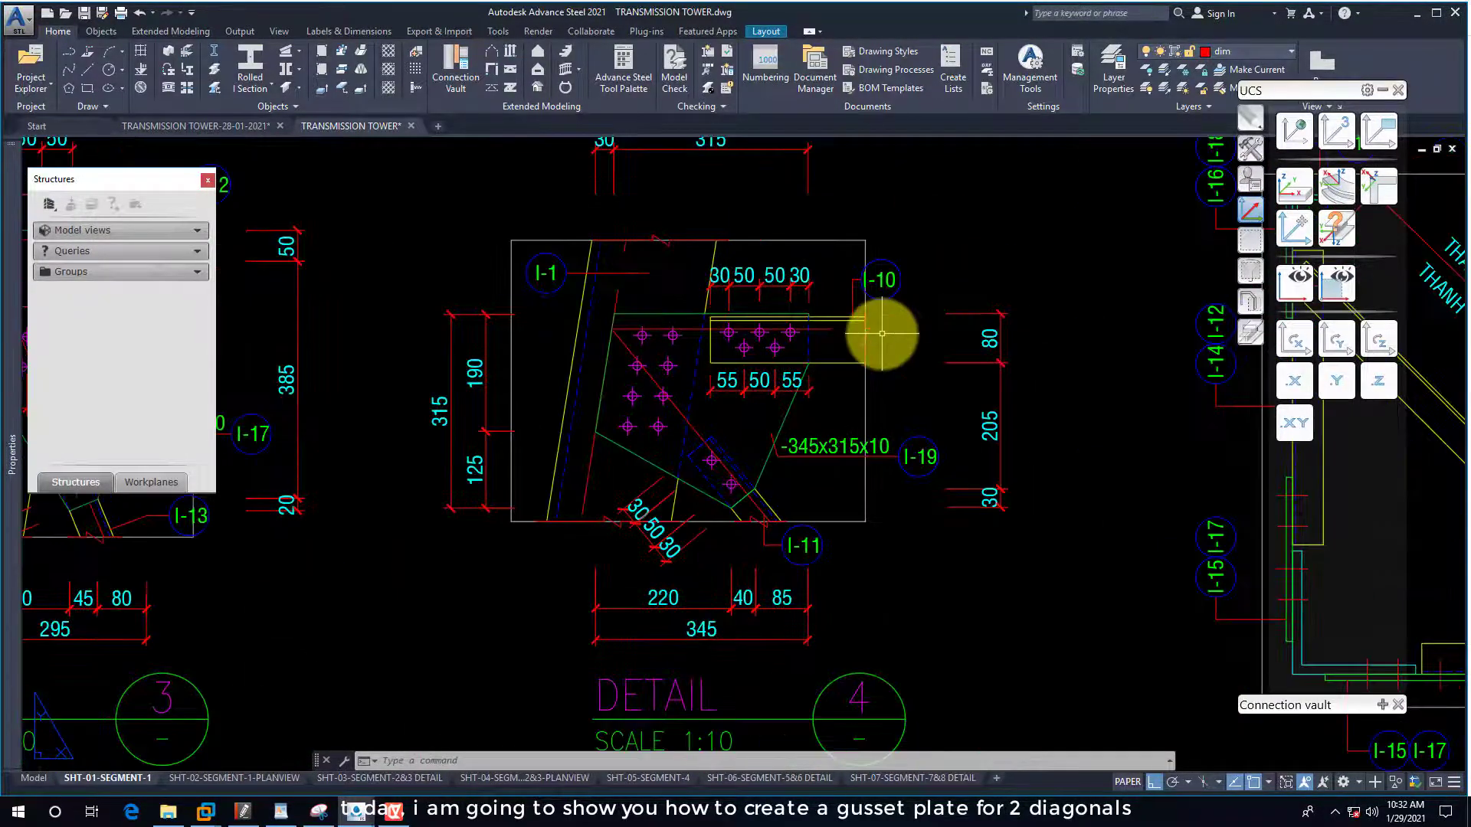
scroll(828, 332, down, 2)
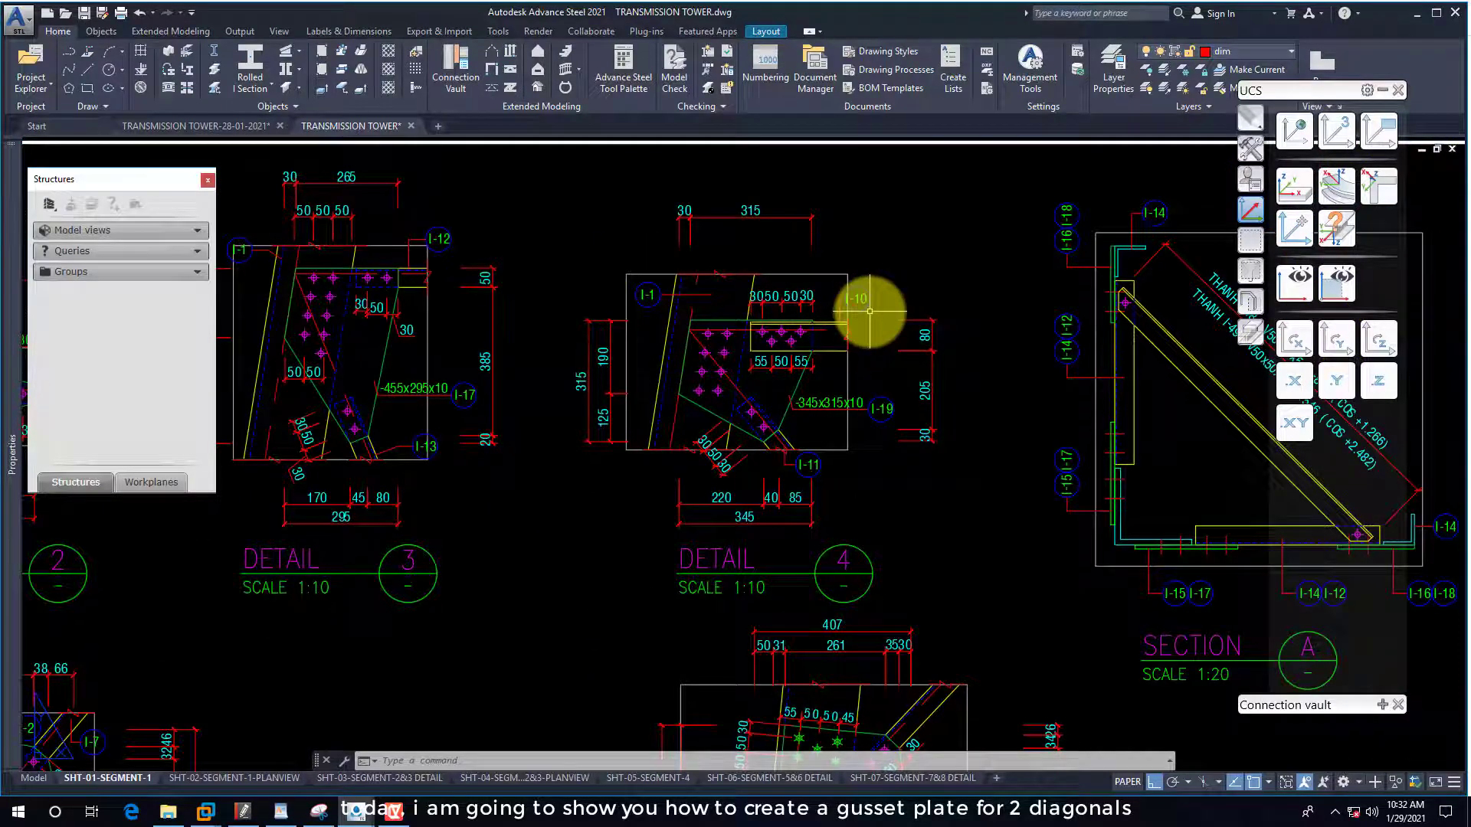
Switch to the TRANSMISSION TOWER-28-01-2021 model and examine the joint between the main leg and two bracing angles at elevation 3.698.
click(206, 126)
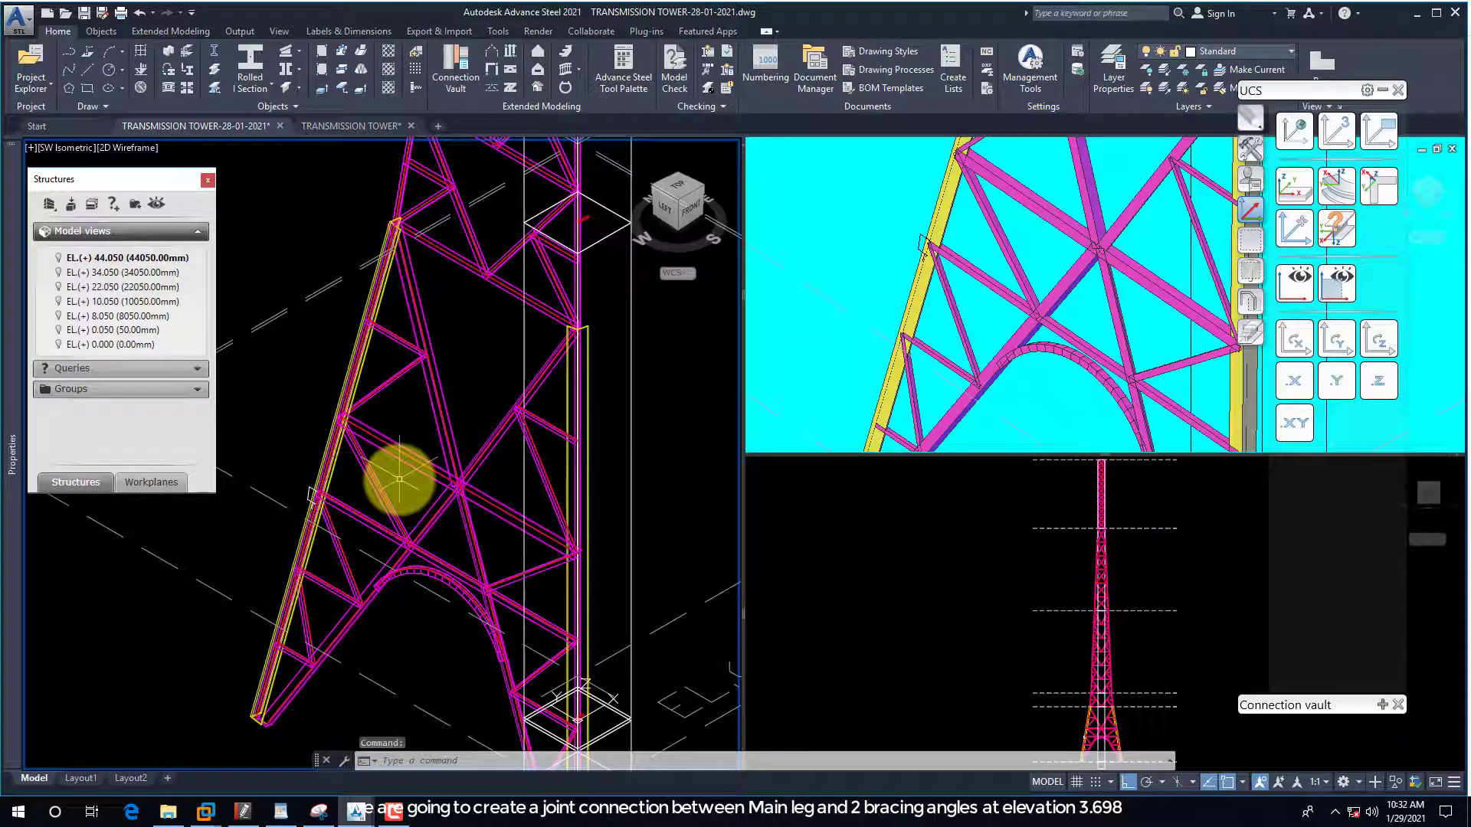
scroll(355, 433, up, 4)
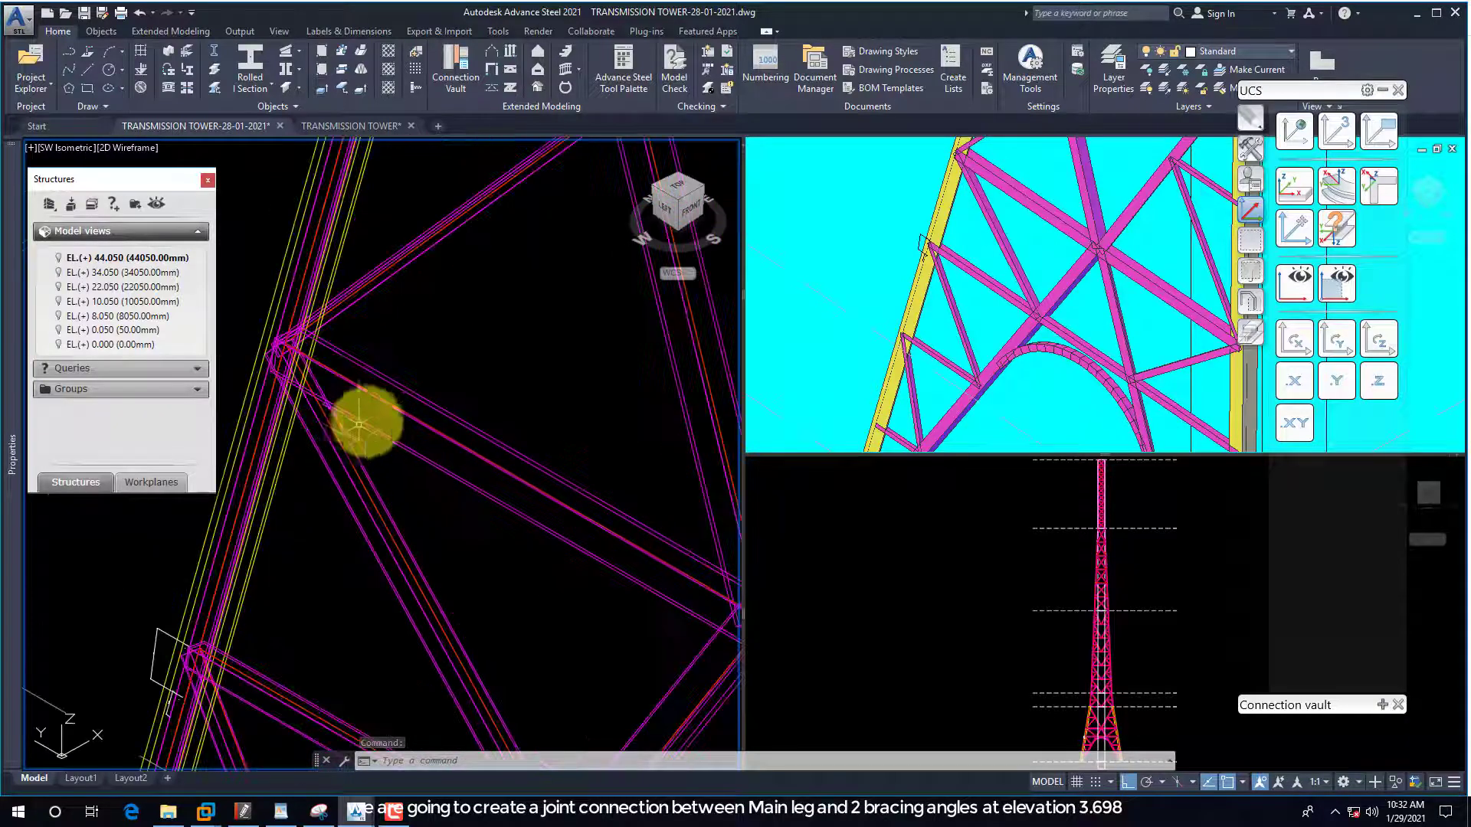
scroll(440, 453, down, 2)
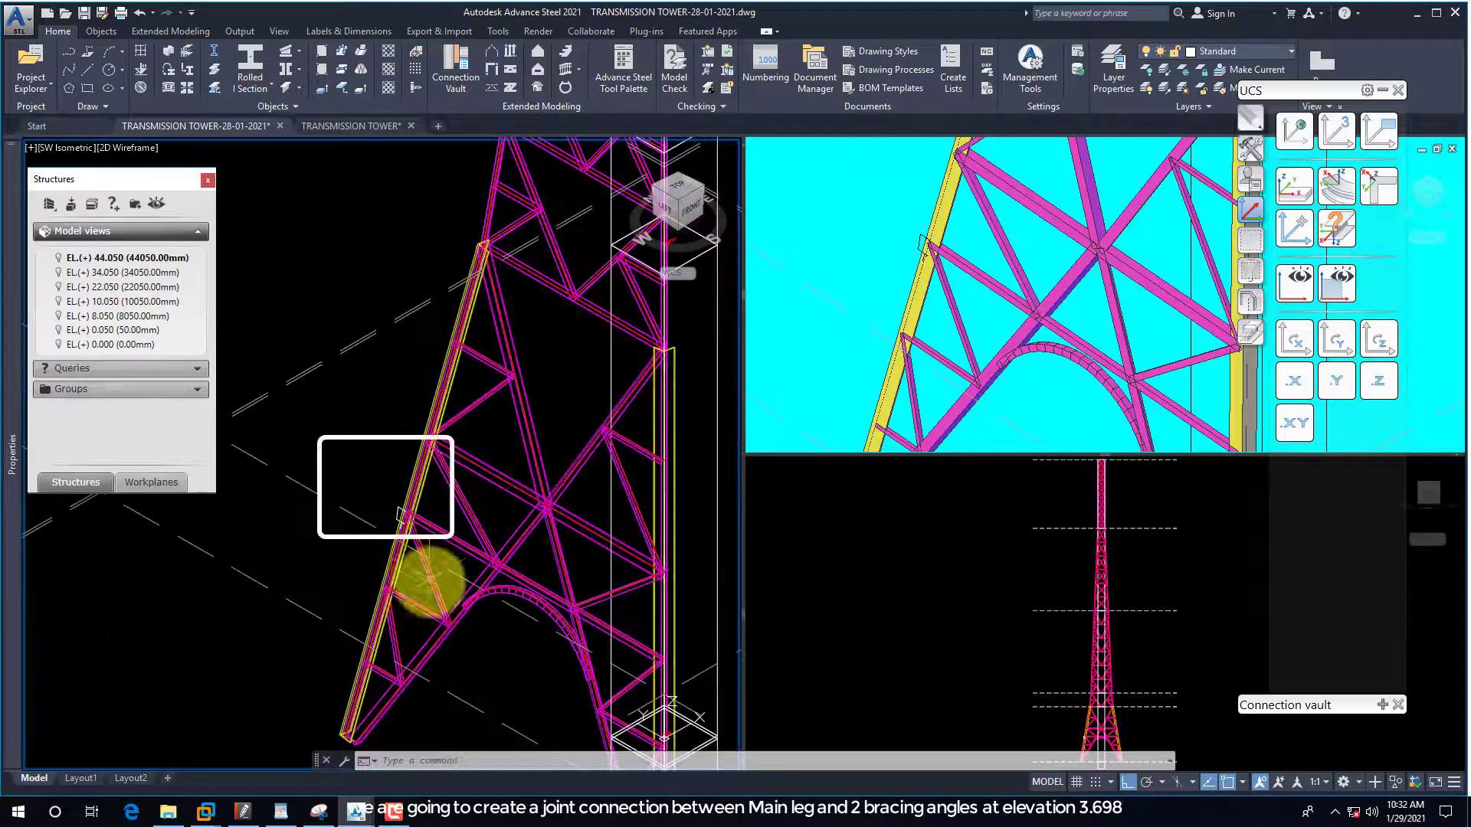
scroll(431, 588, up, 2)
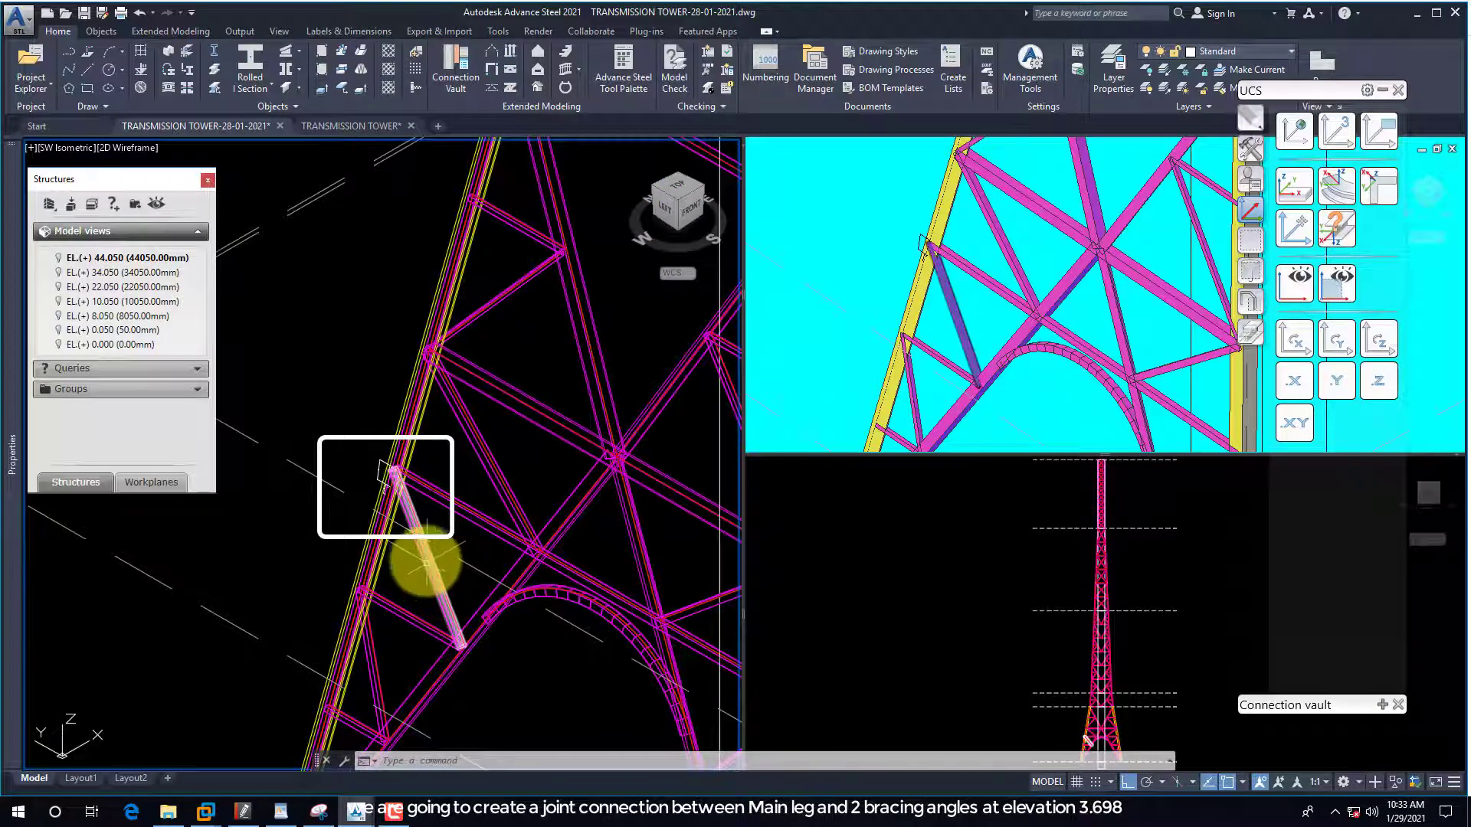
click(875, 239)
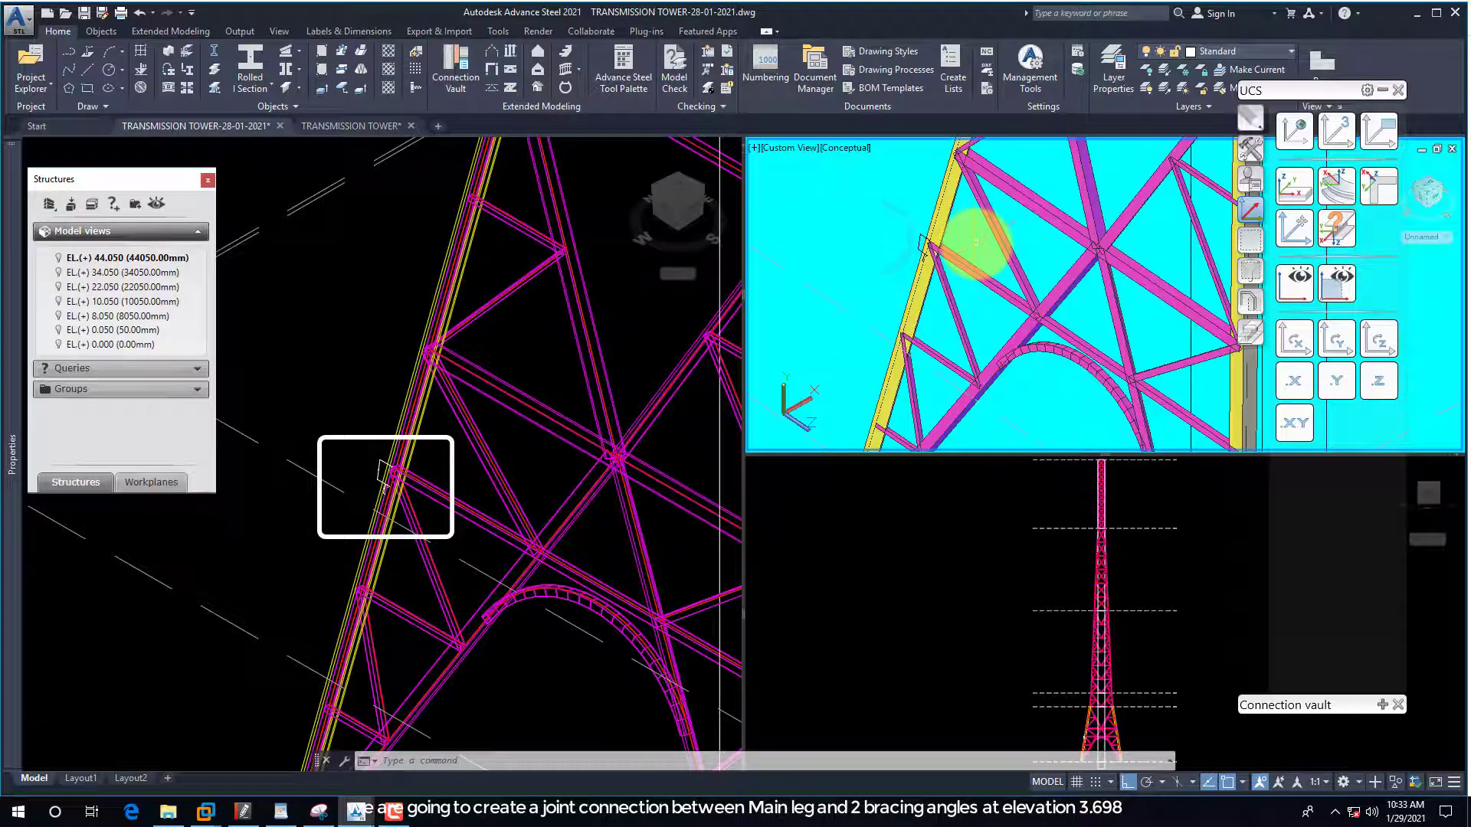
scroll(975, 241, up, 3)
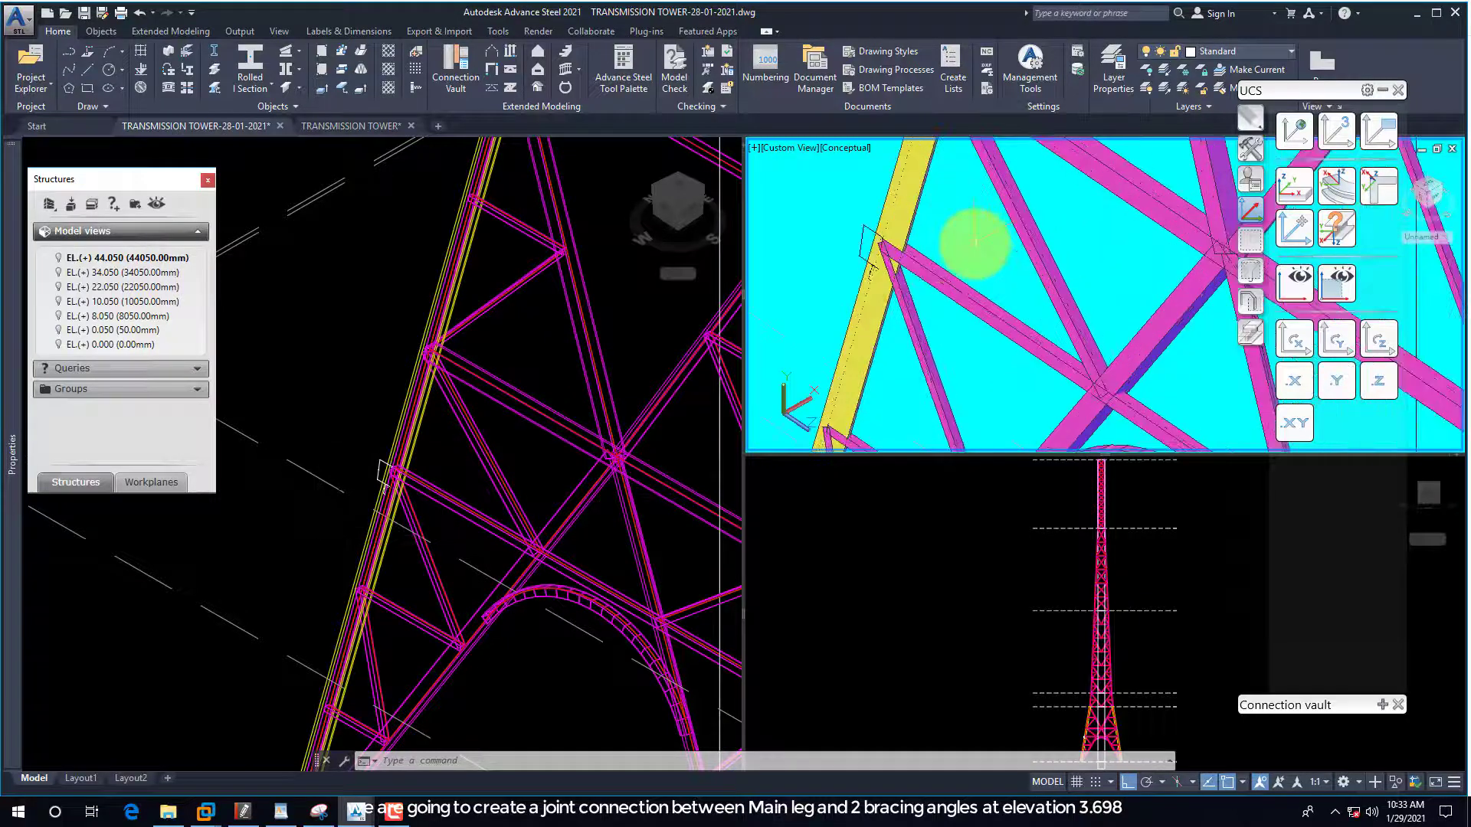
scroll(846, 240, up, 2)
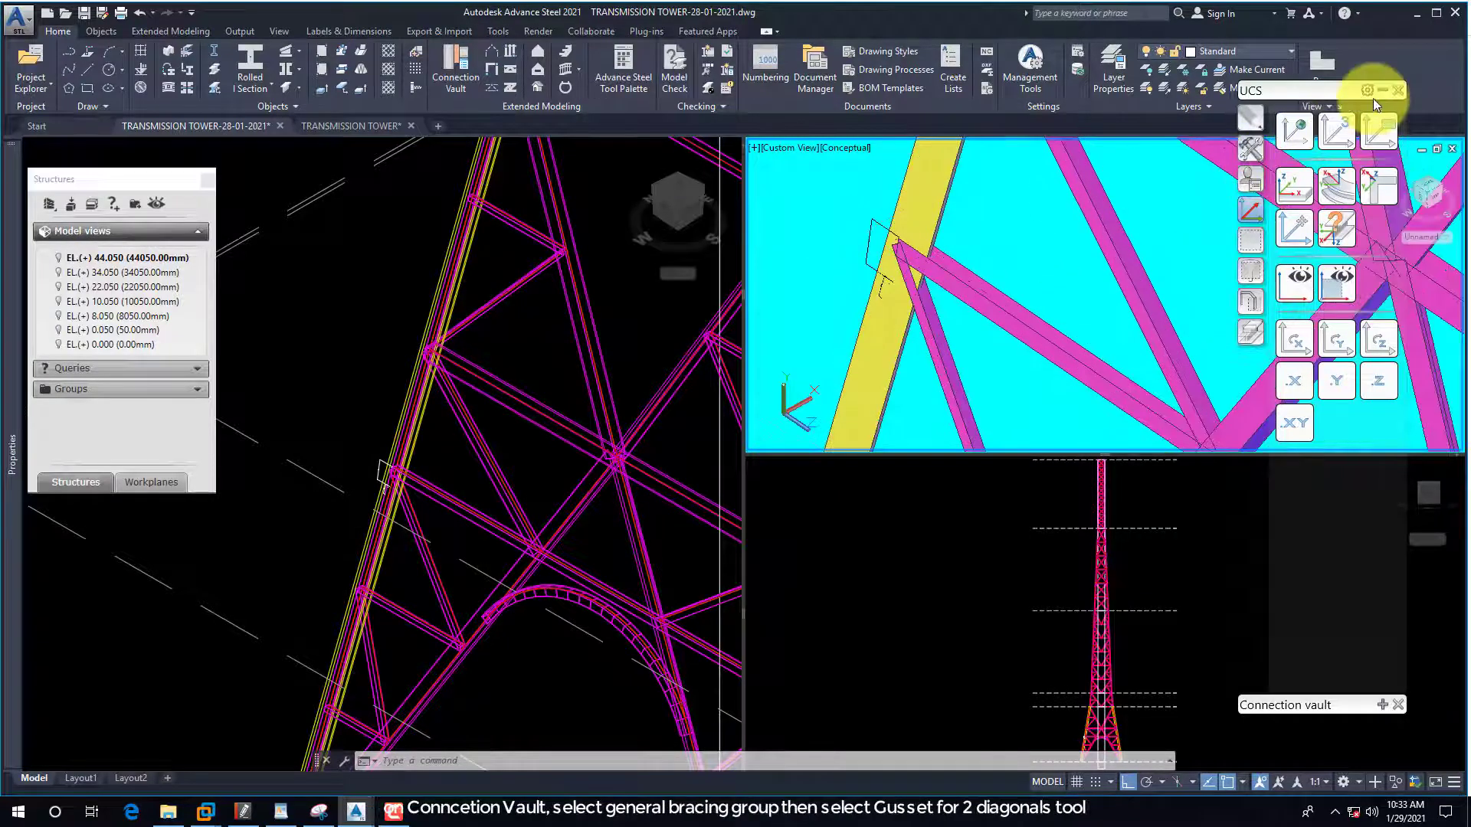
Start the Gusset plate for 2 diagonals connection from the General bracings group of the connection vault.
click(1382, 90)
mouse_move(1378, 112)
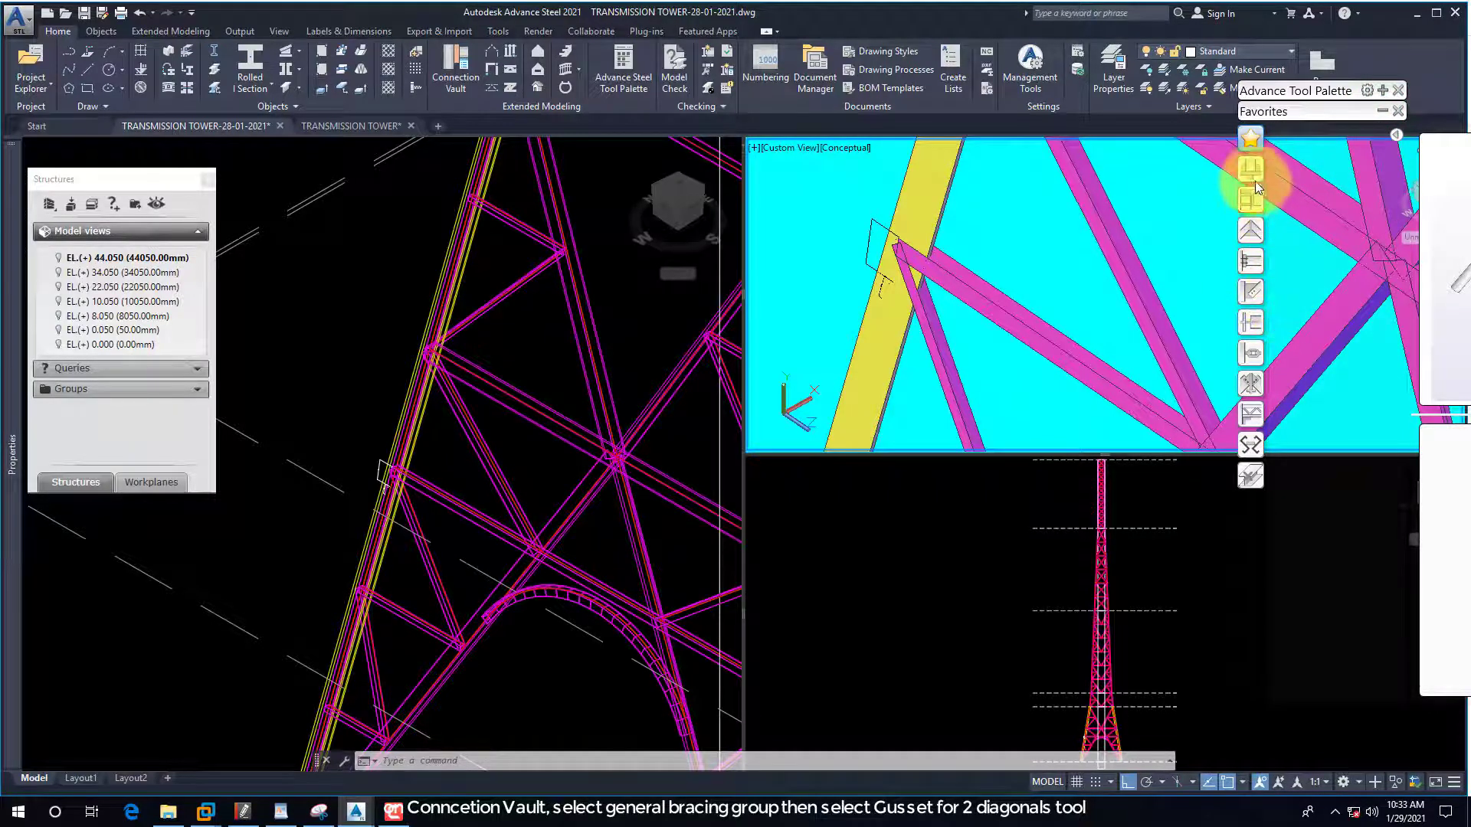
click(1255, 292)
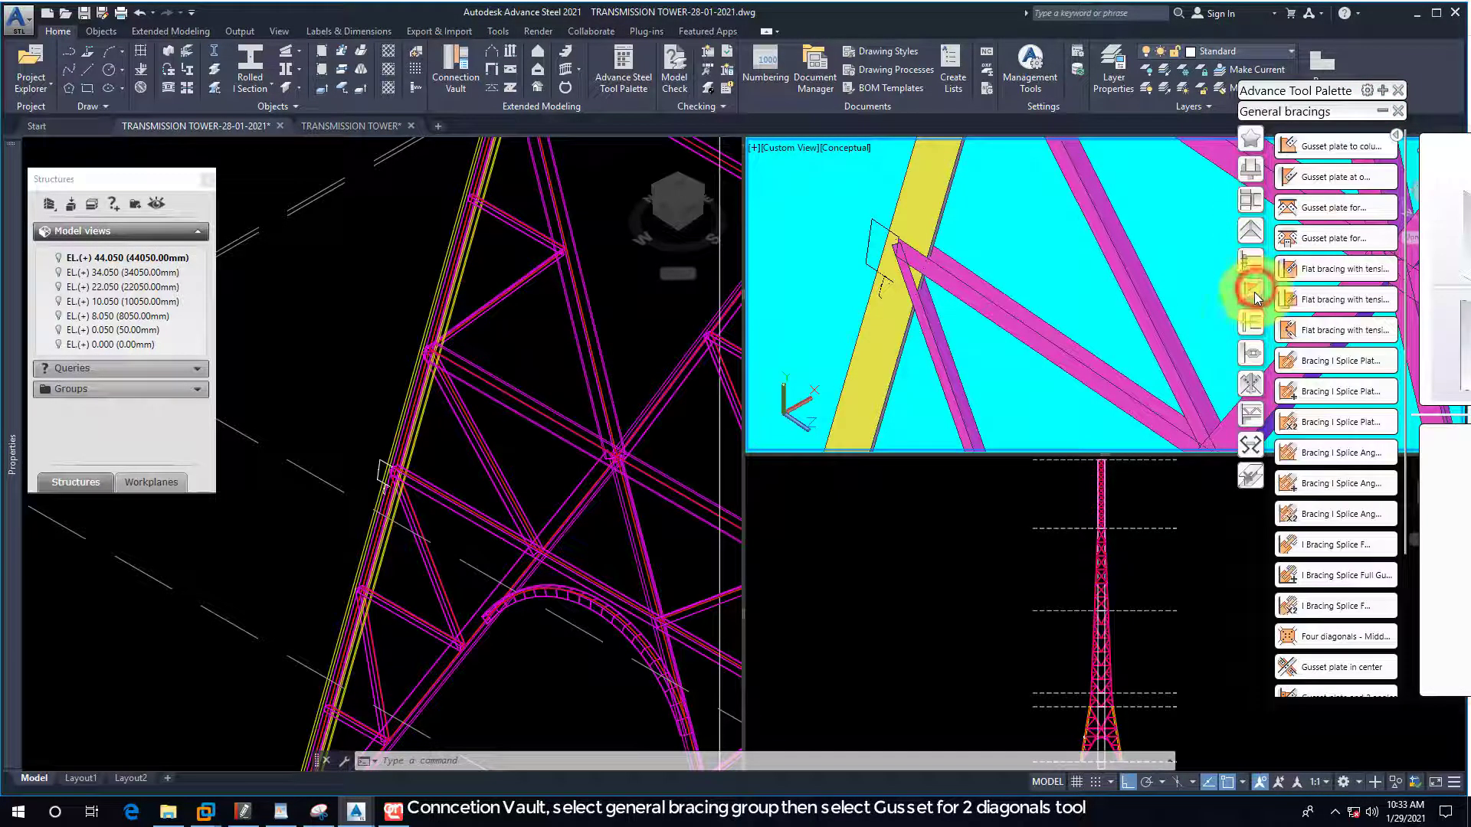
click(1334, 203)
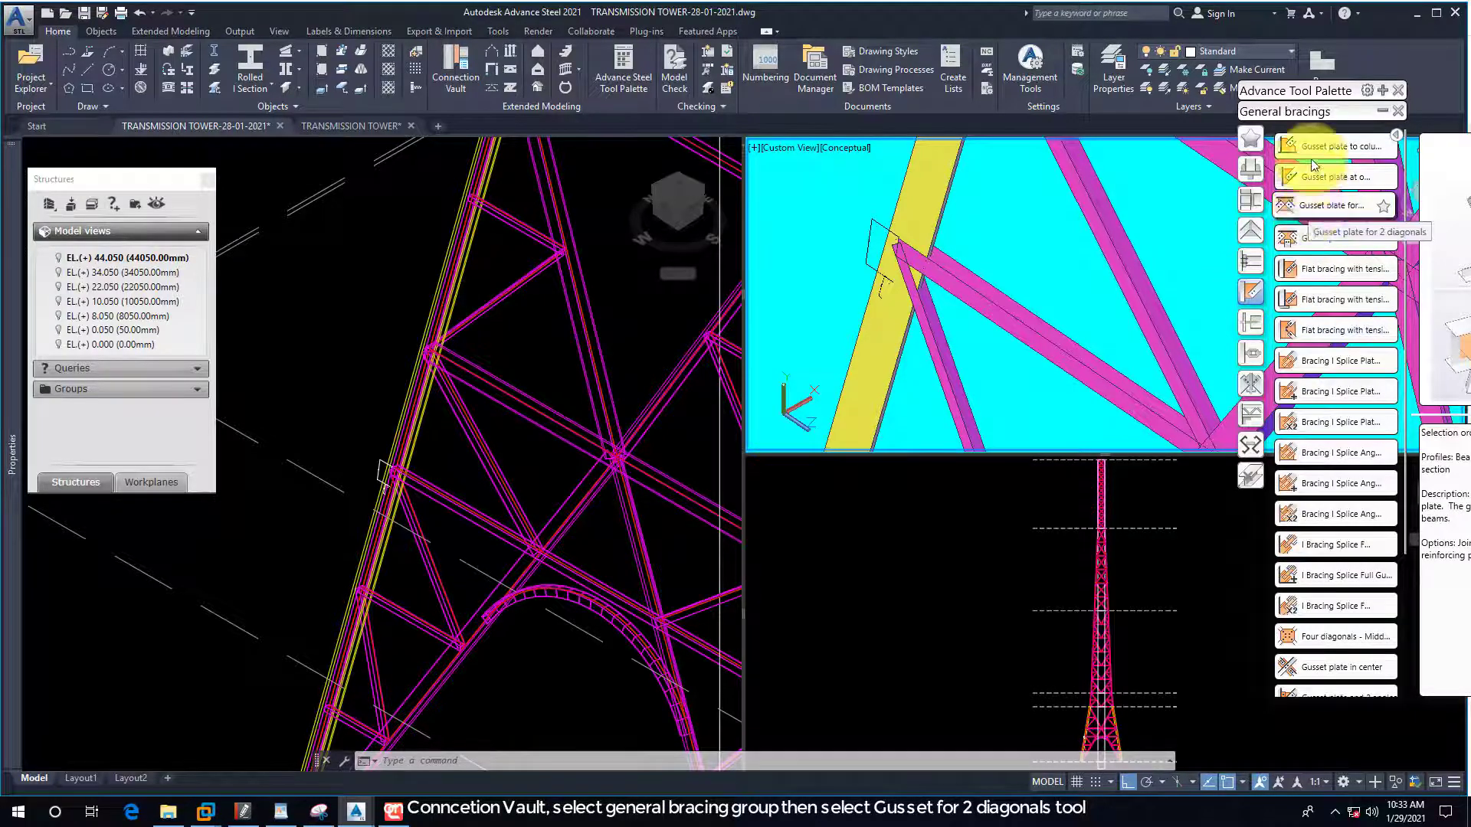
drag(1285, 90, 904, 111)
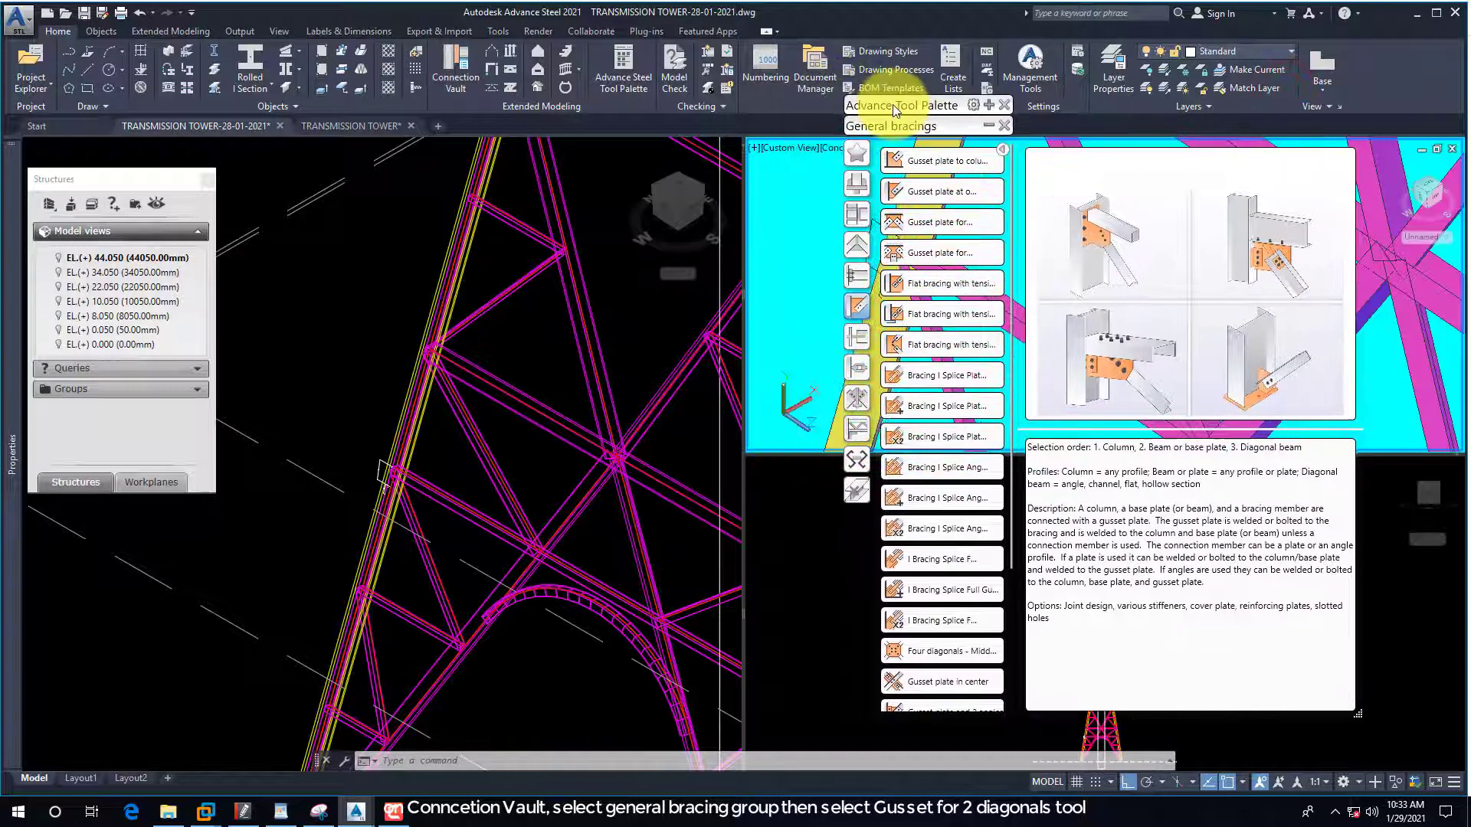
click(925, 258)
click(934, 229)
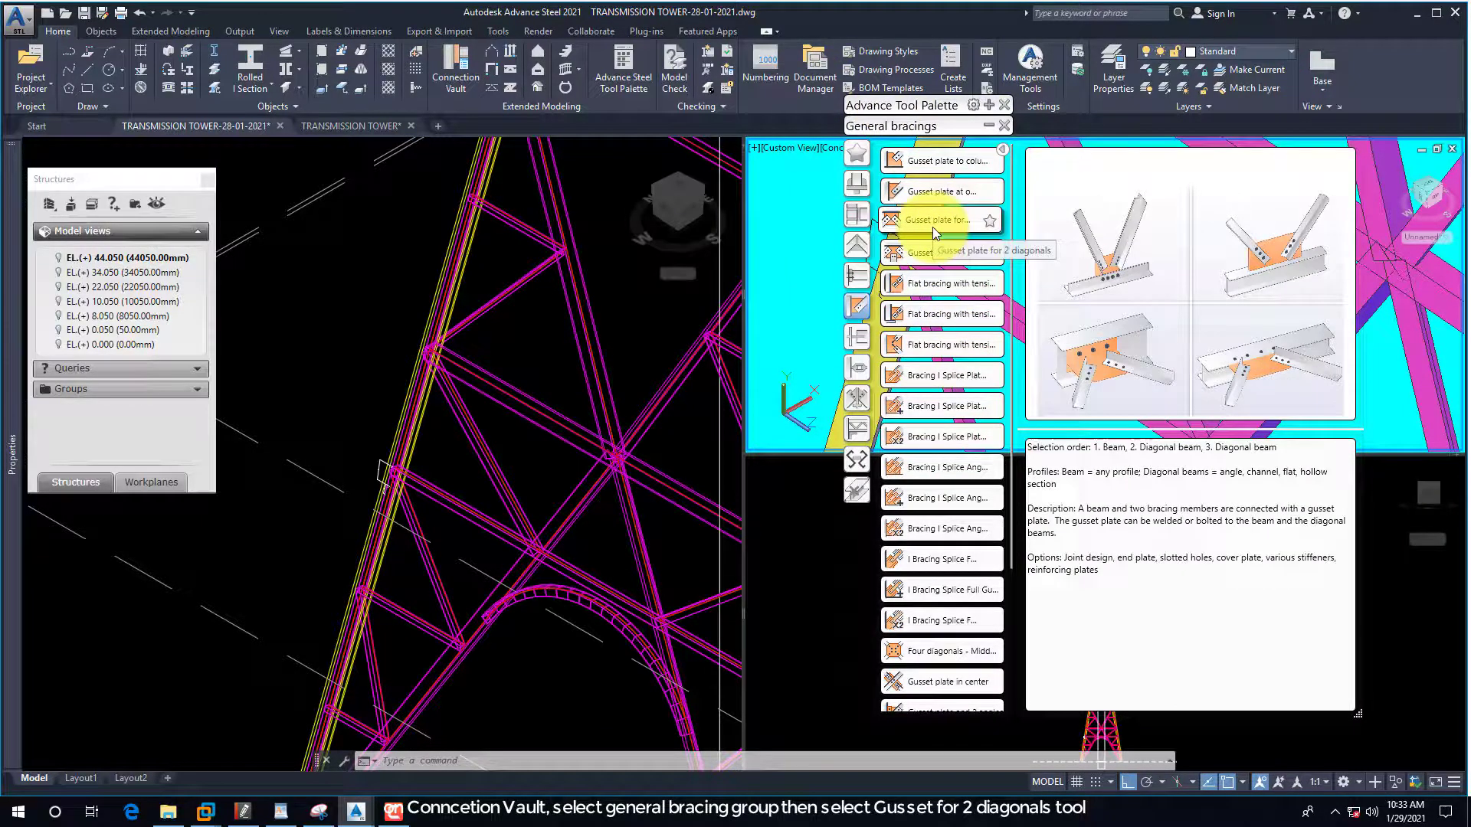
click(934, 224)
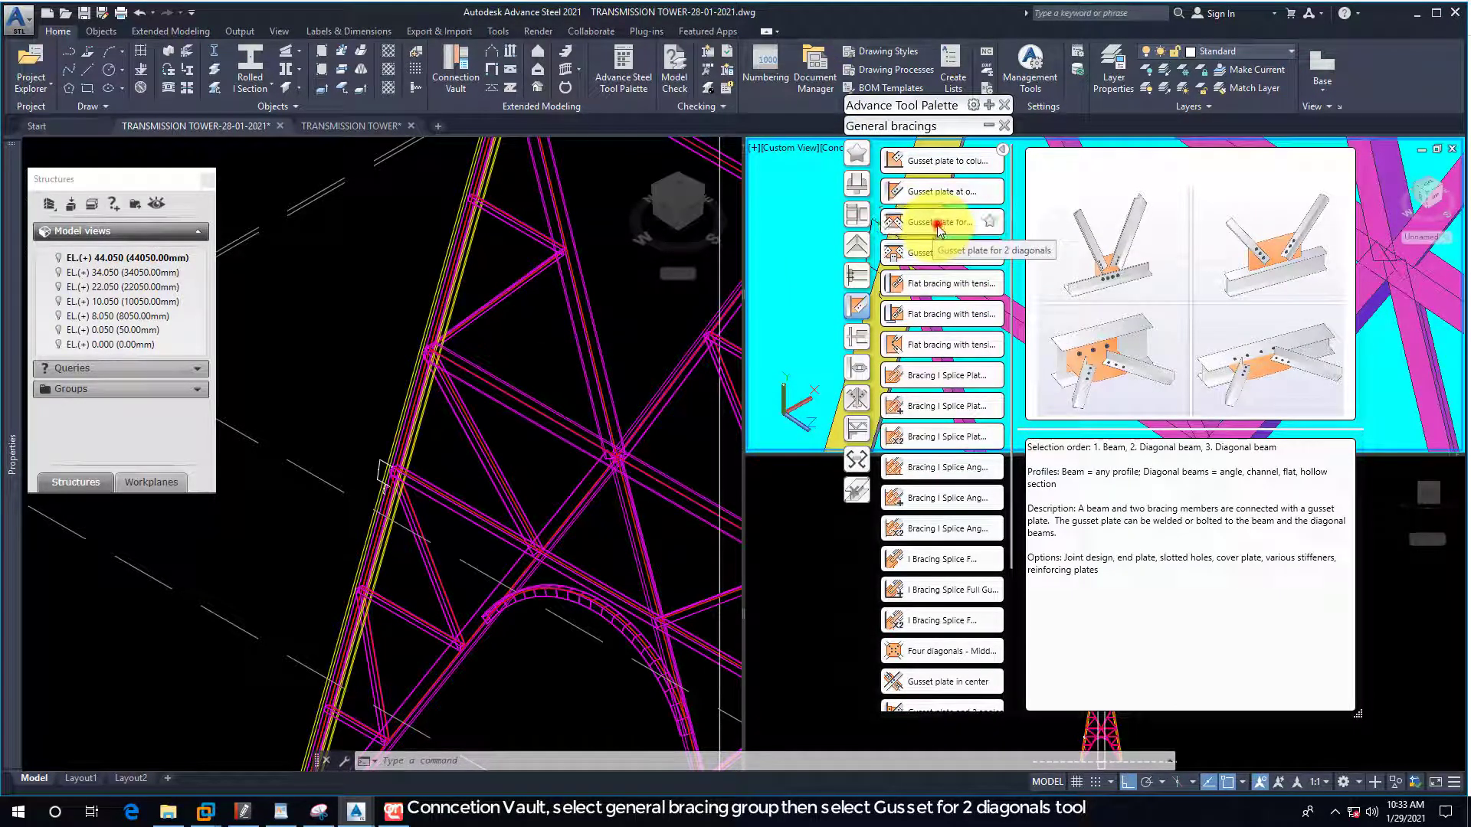
Create the two-diagonal gusset plate with the main leg as column, the horizontal angle as diagonal 1 and the inclined angle as diagonal 2.
click(446, 462)
click(387, 516)
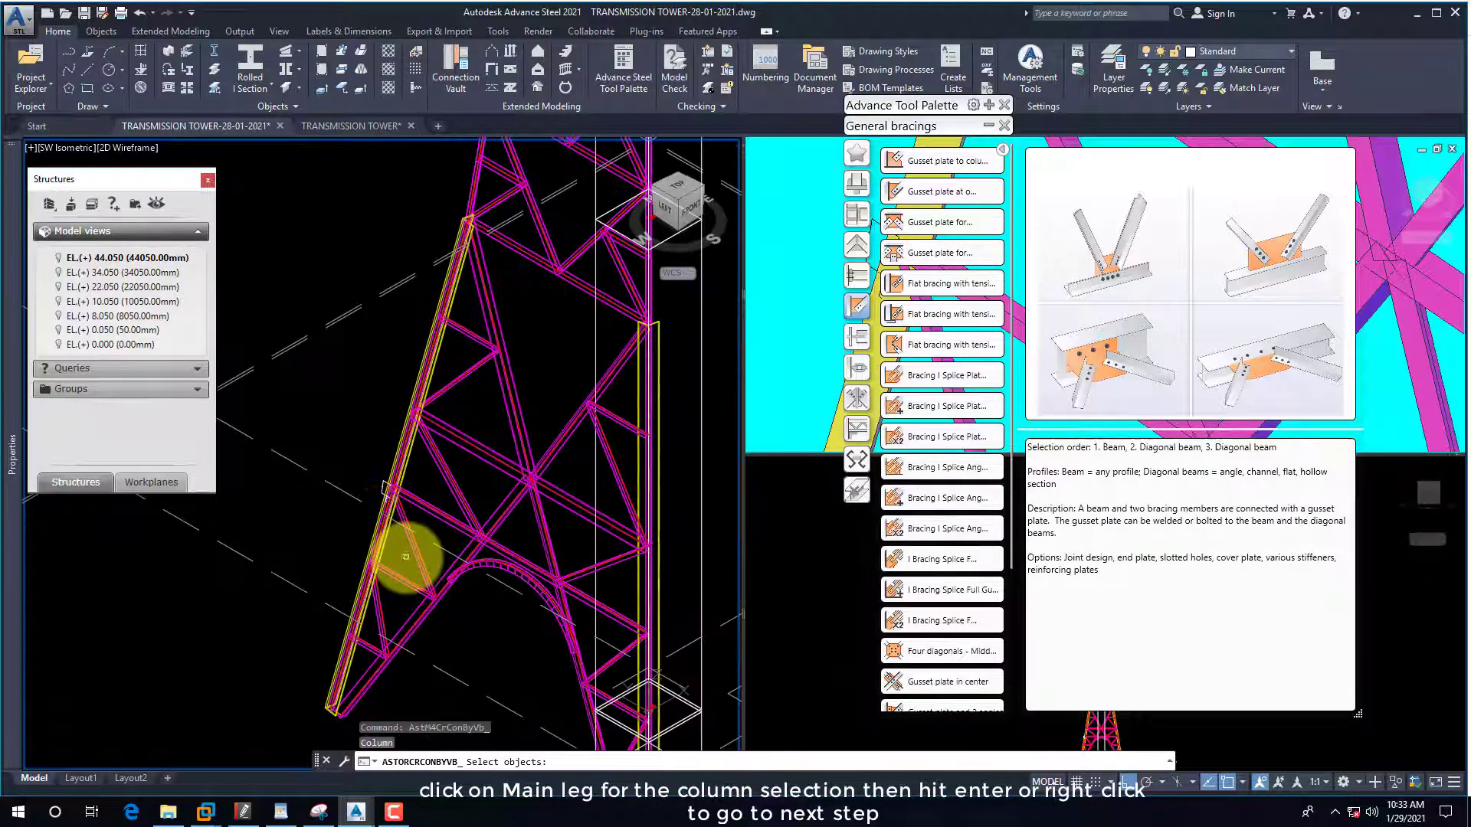
scroll(403, 551, up, 3)
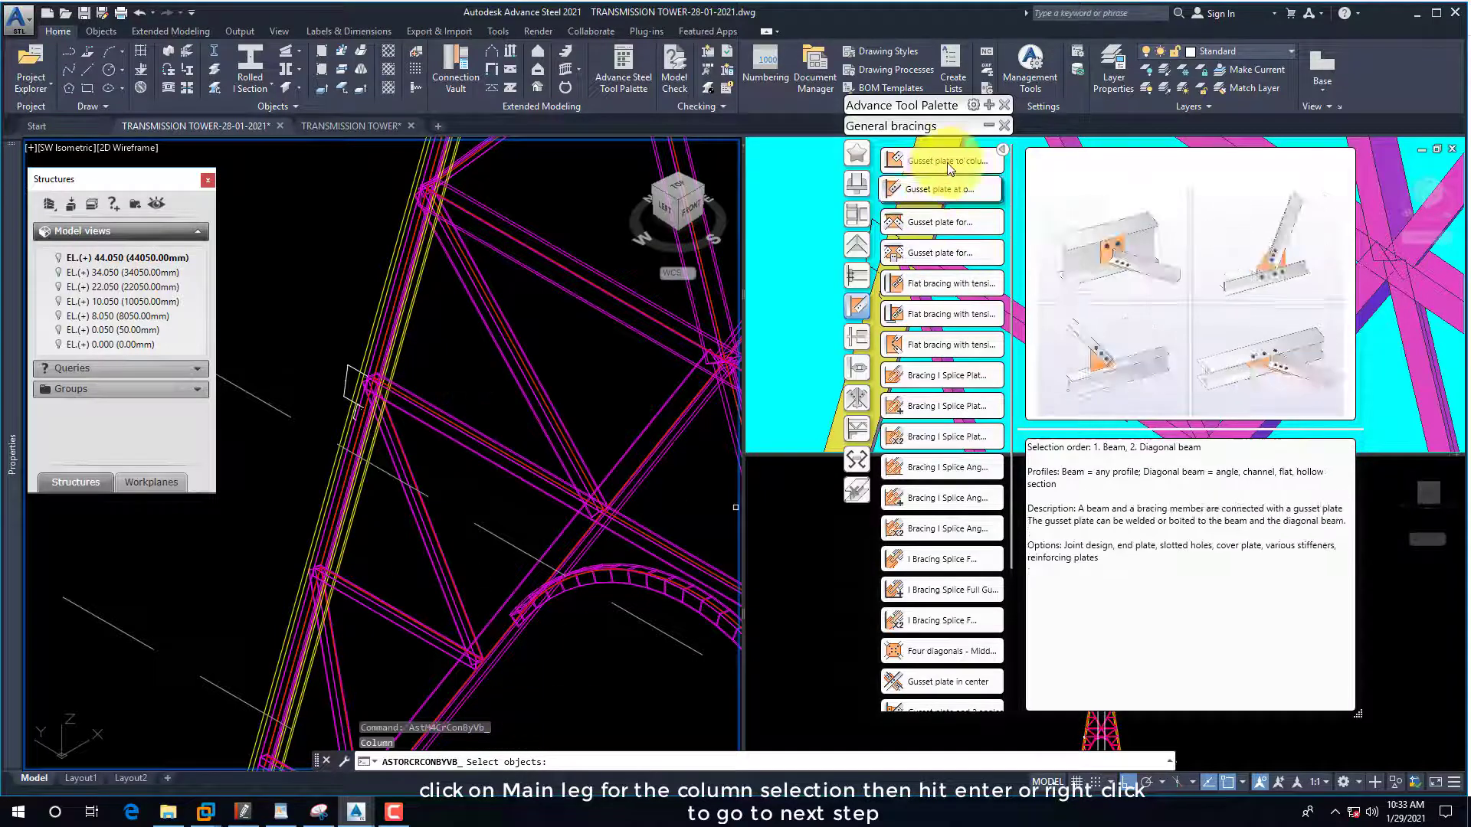
click(987, 126)
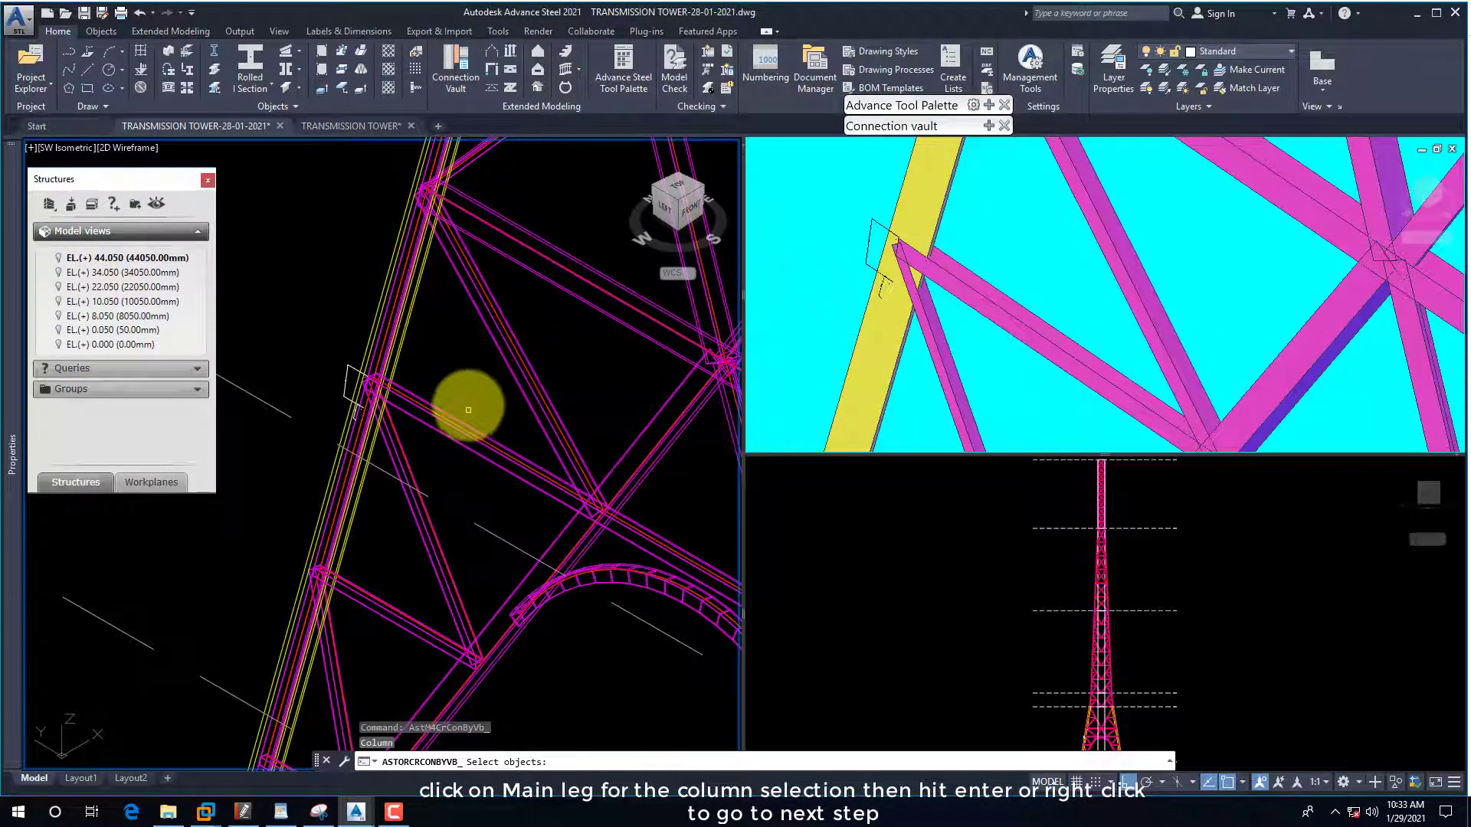
scroll(466, 400, down, 3)
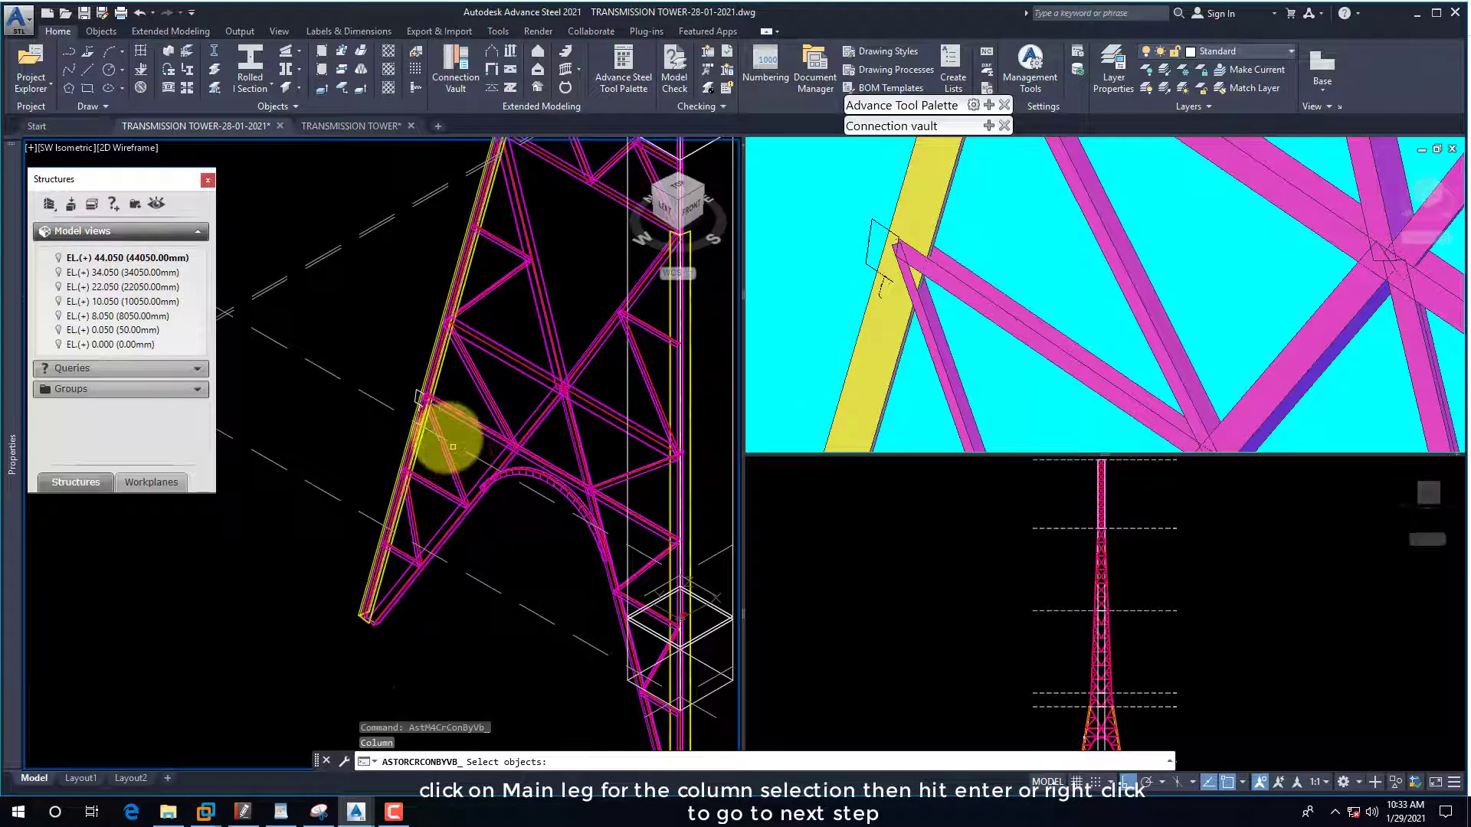
scroll(452, 446, up, 3)
click(427, 352)
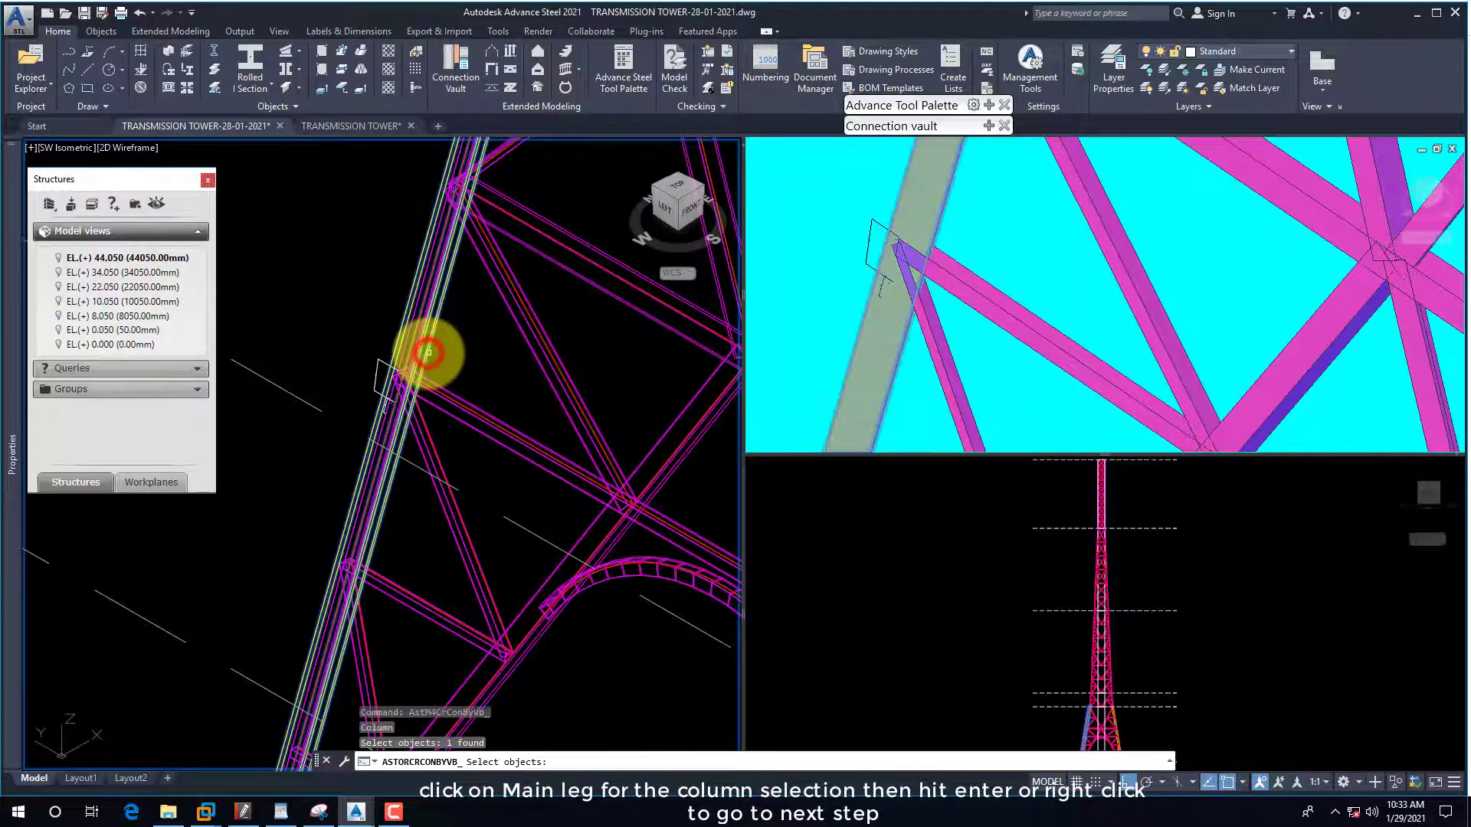
key(Return)
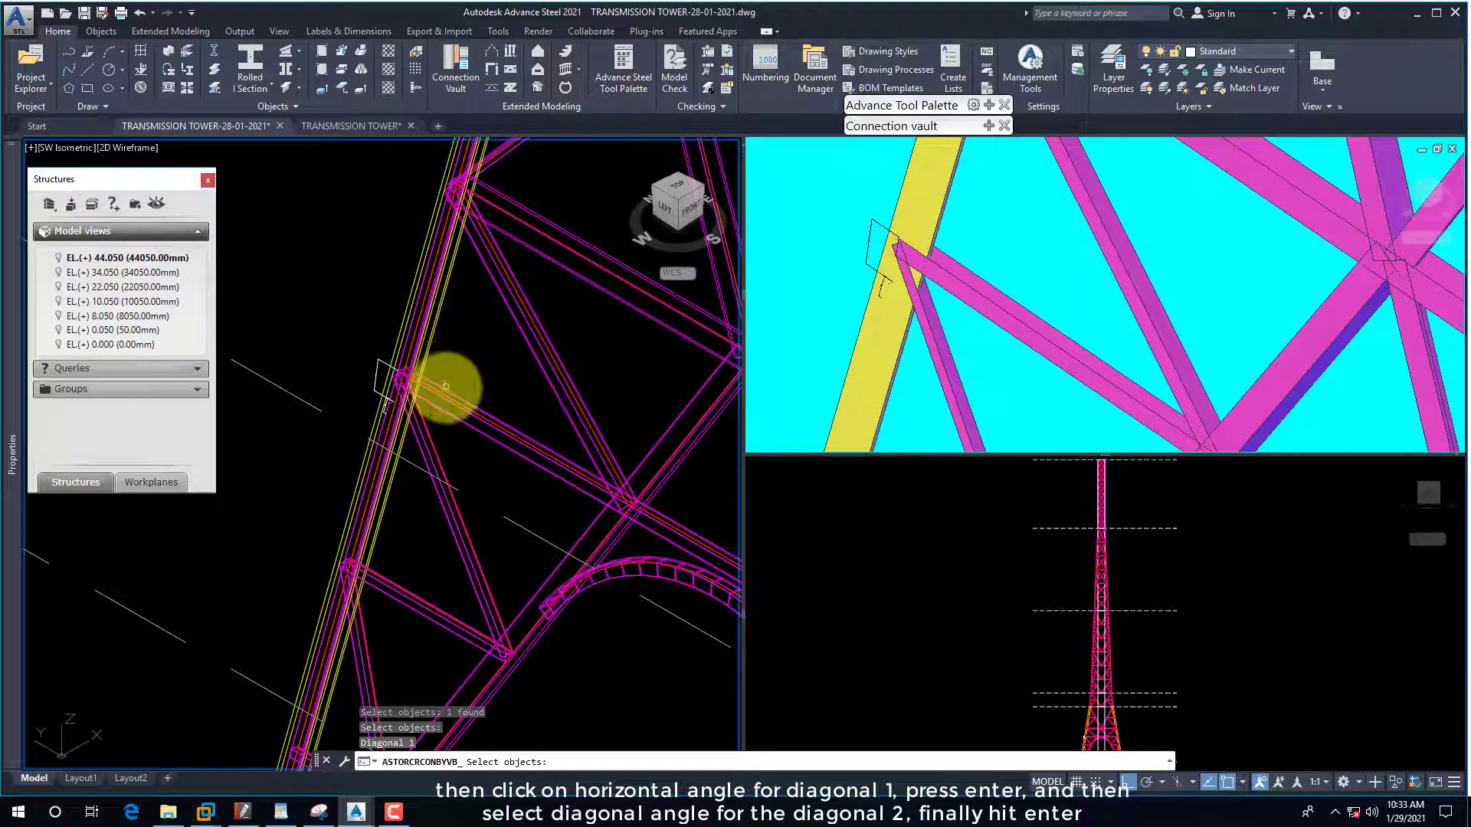
click(445, 385)
key(Return)
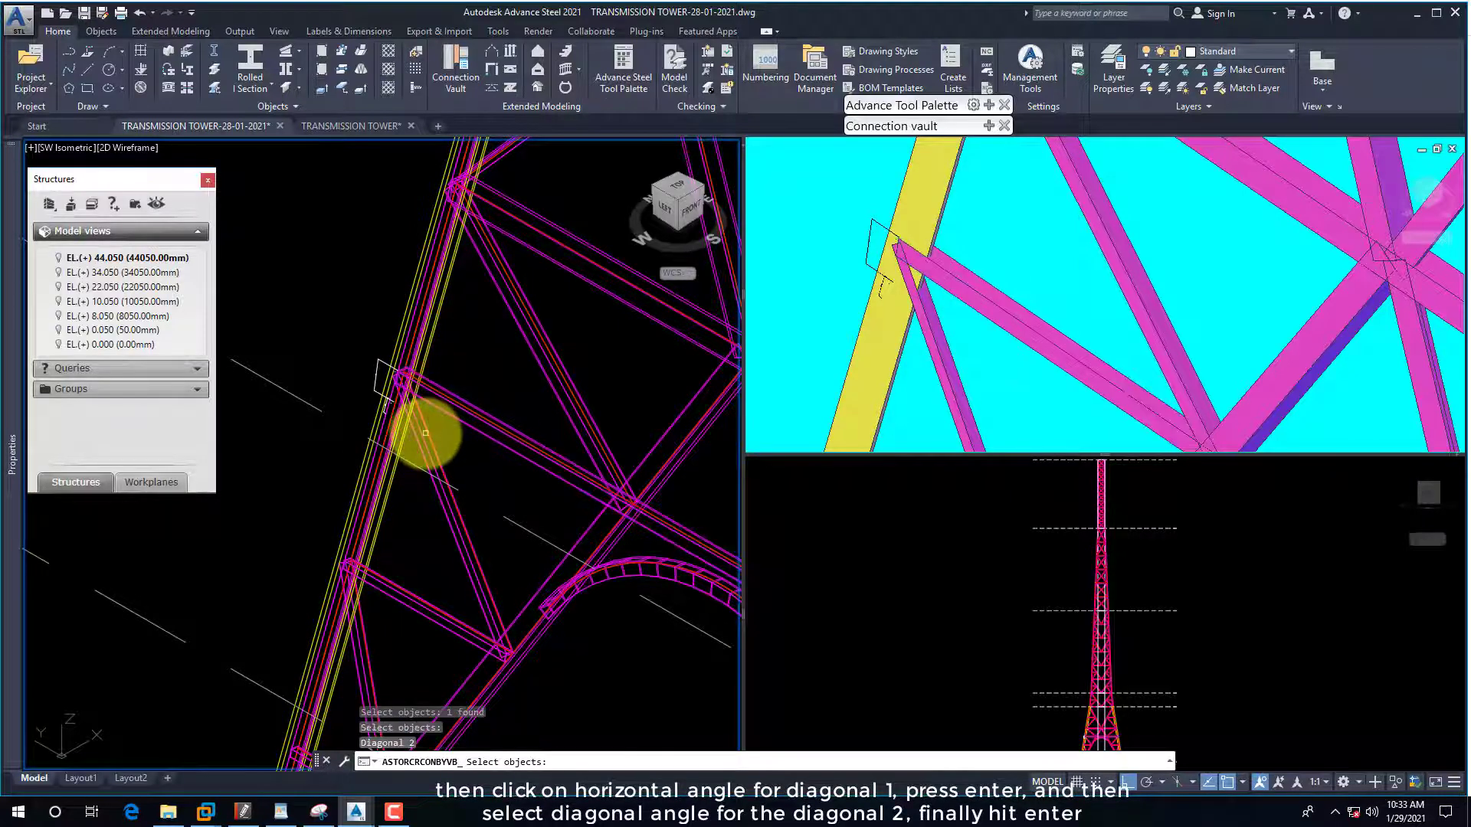
click(425, 433)
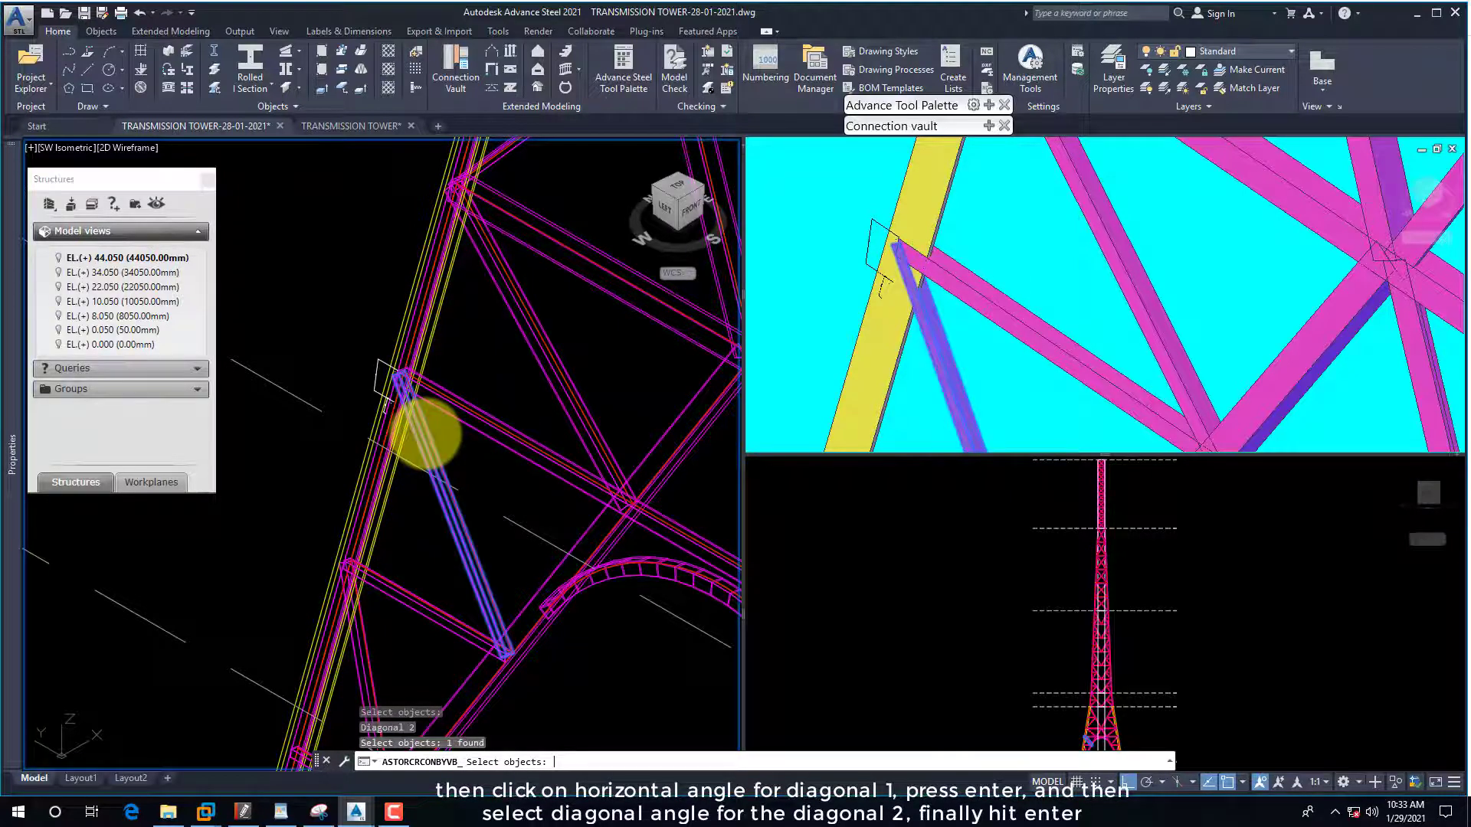
key(Return)
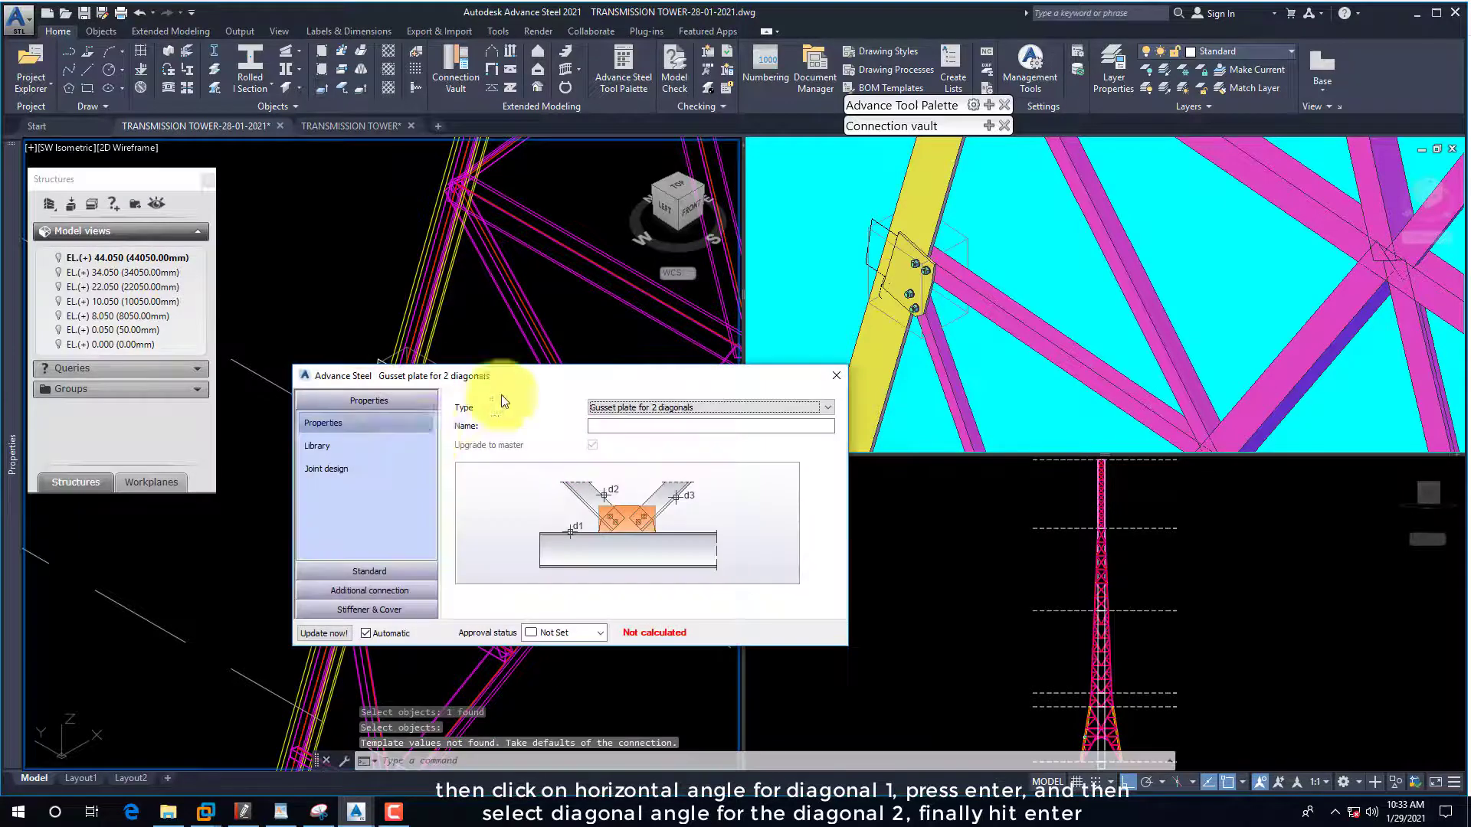
click(836, 376)
Create a quick view of the joint from the gusset plate along the yellow arrow, accepting 1000 for the depth, X and Y extensions.
scroll(414, 390, up, 5)
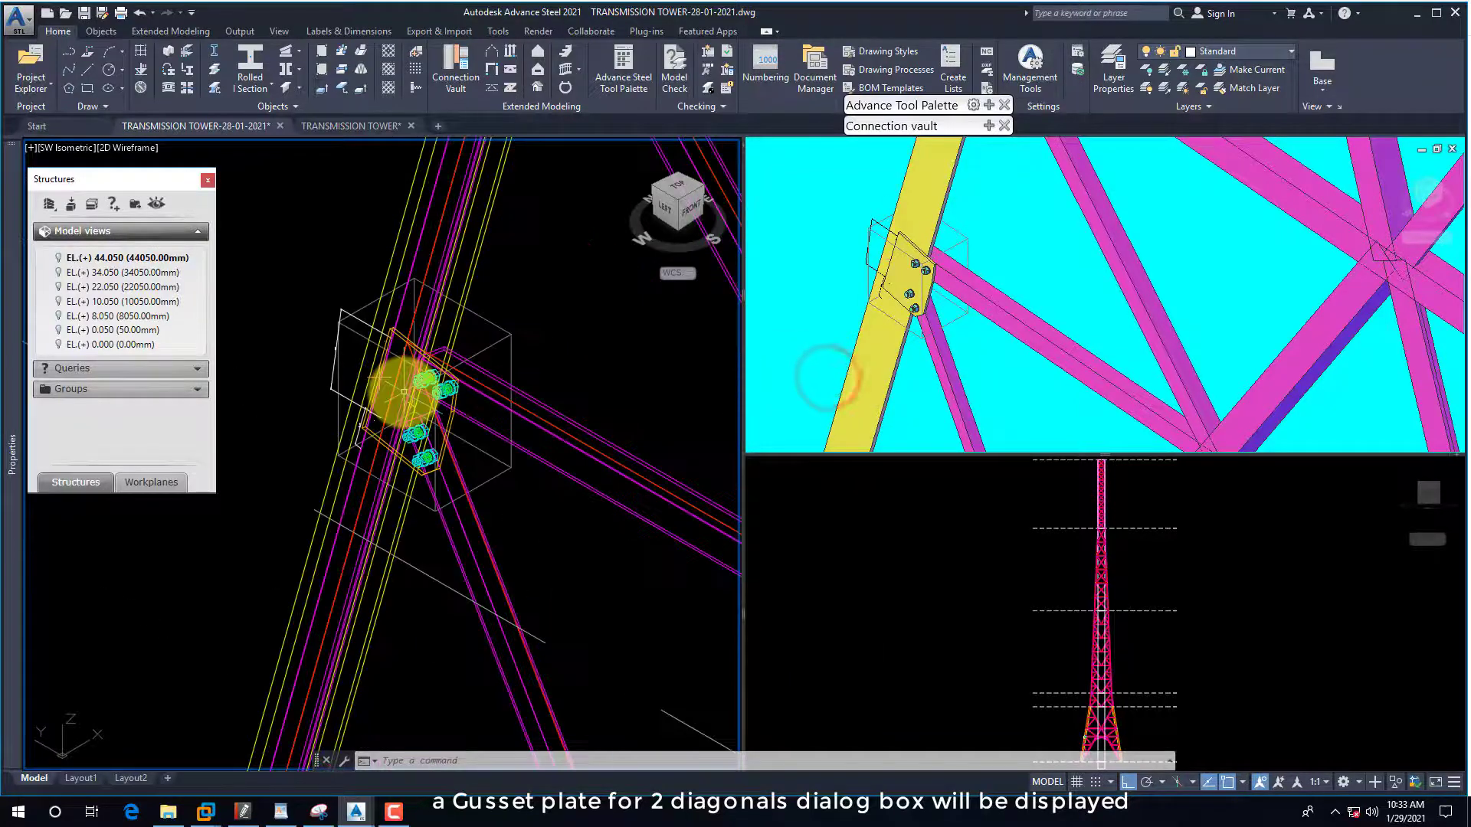
drag(925, 108, 1068, 151)
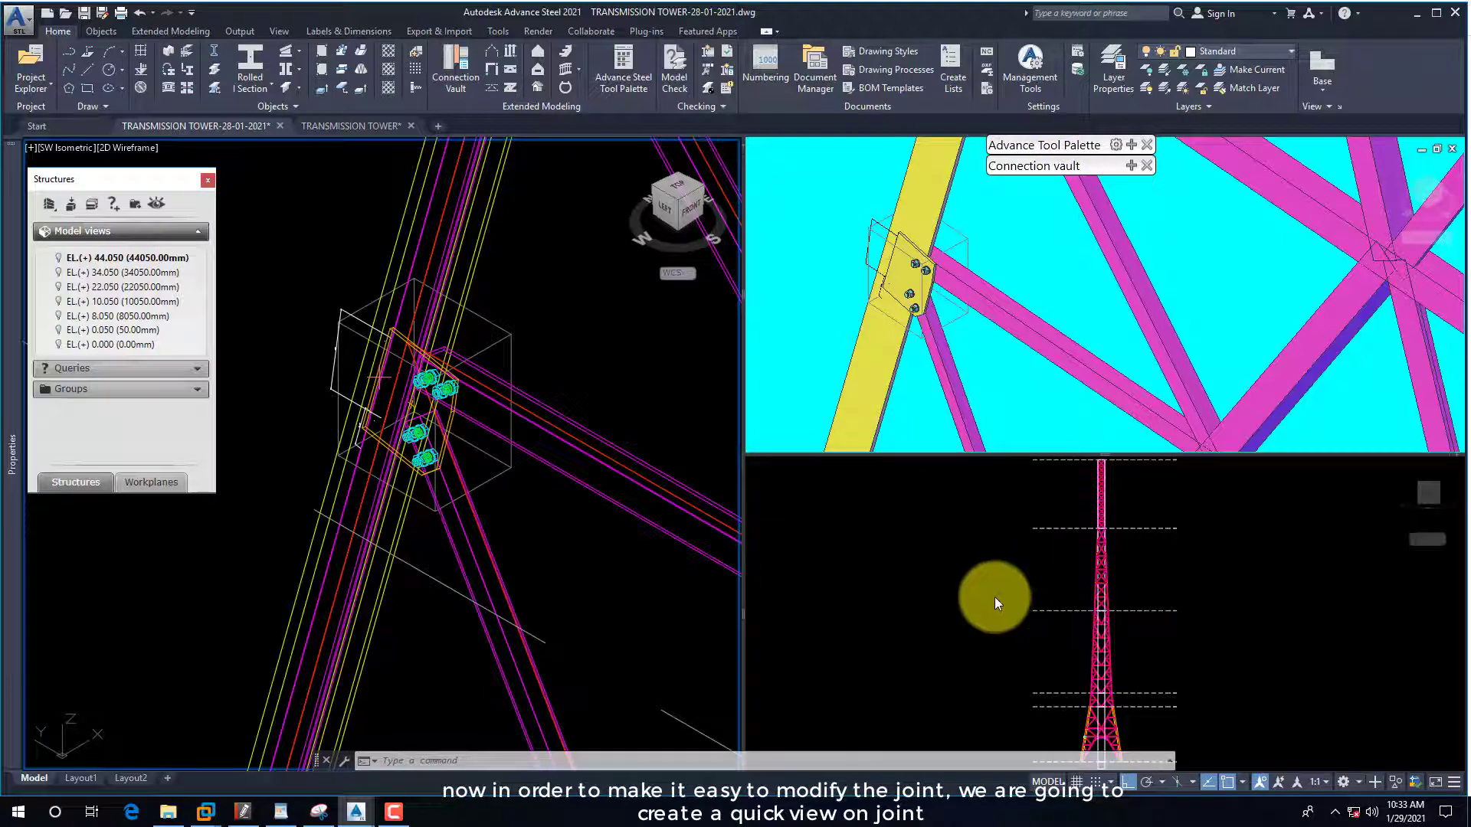
click(1131, 145)
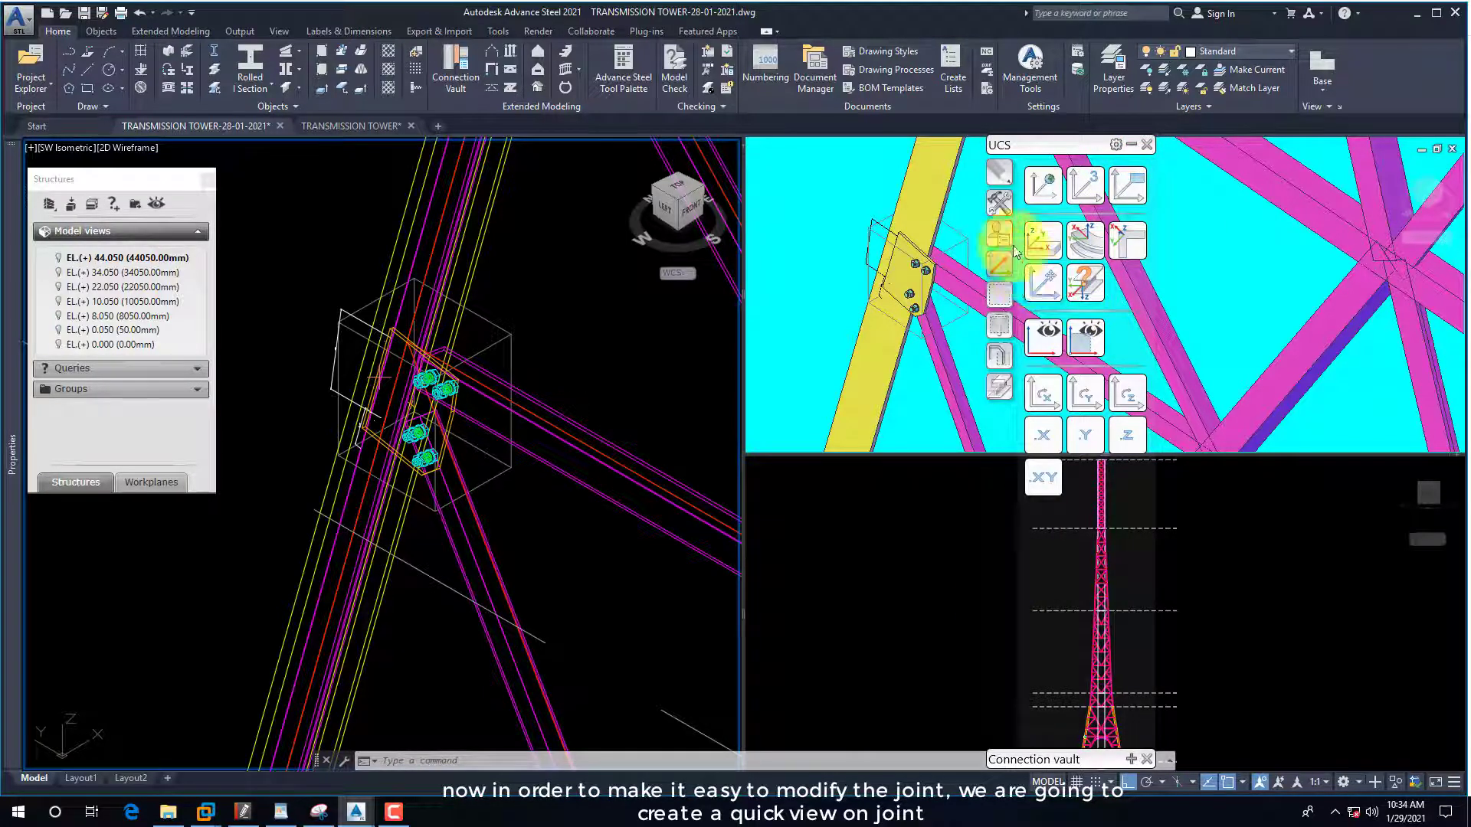
click(1008, 351)
click(1125, 184)
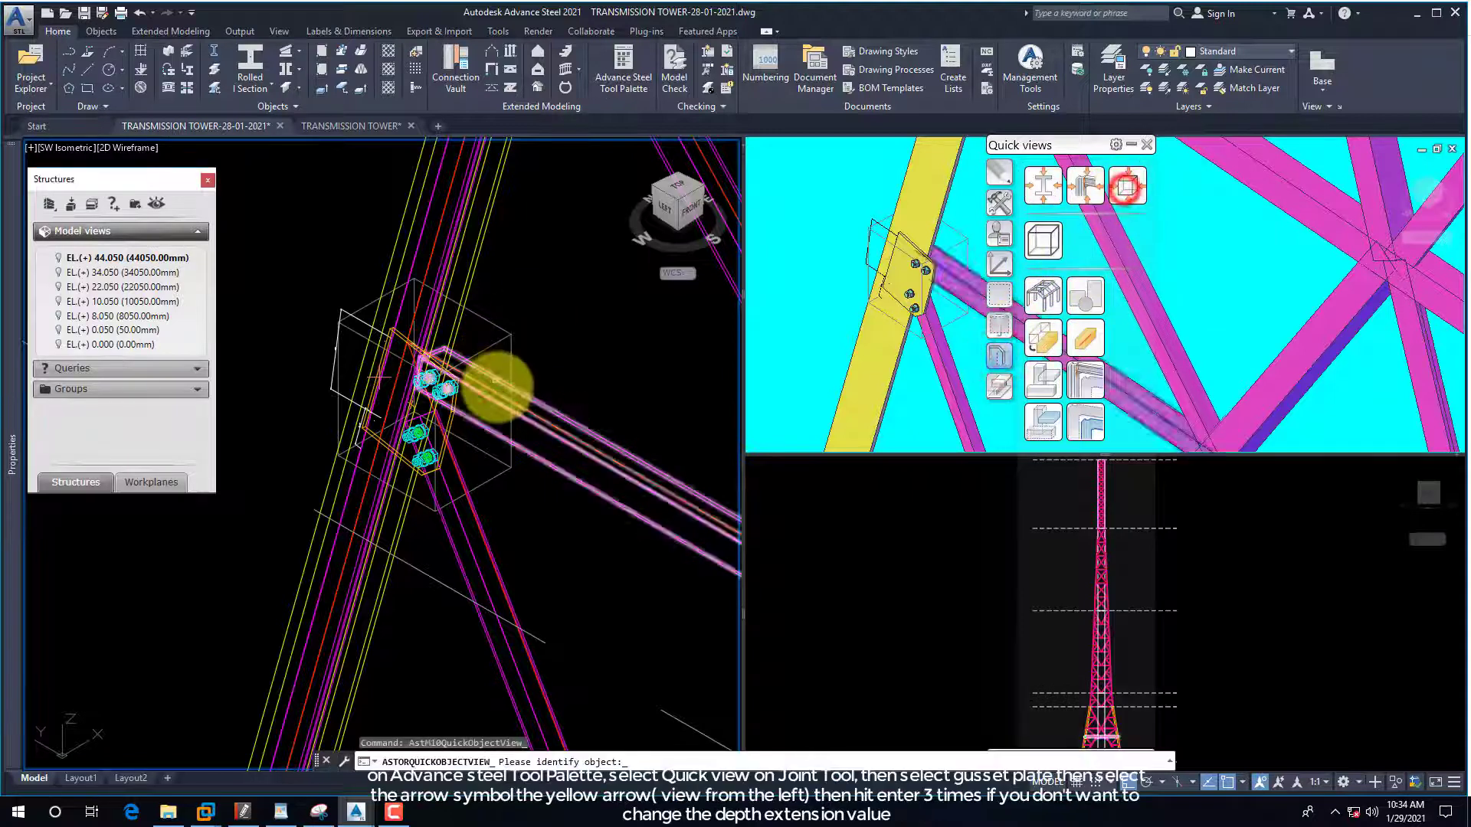
click(438, 416)
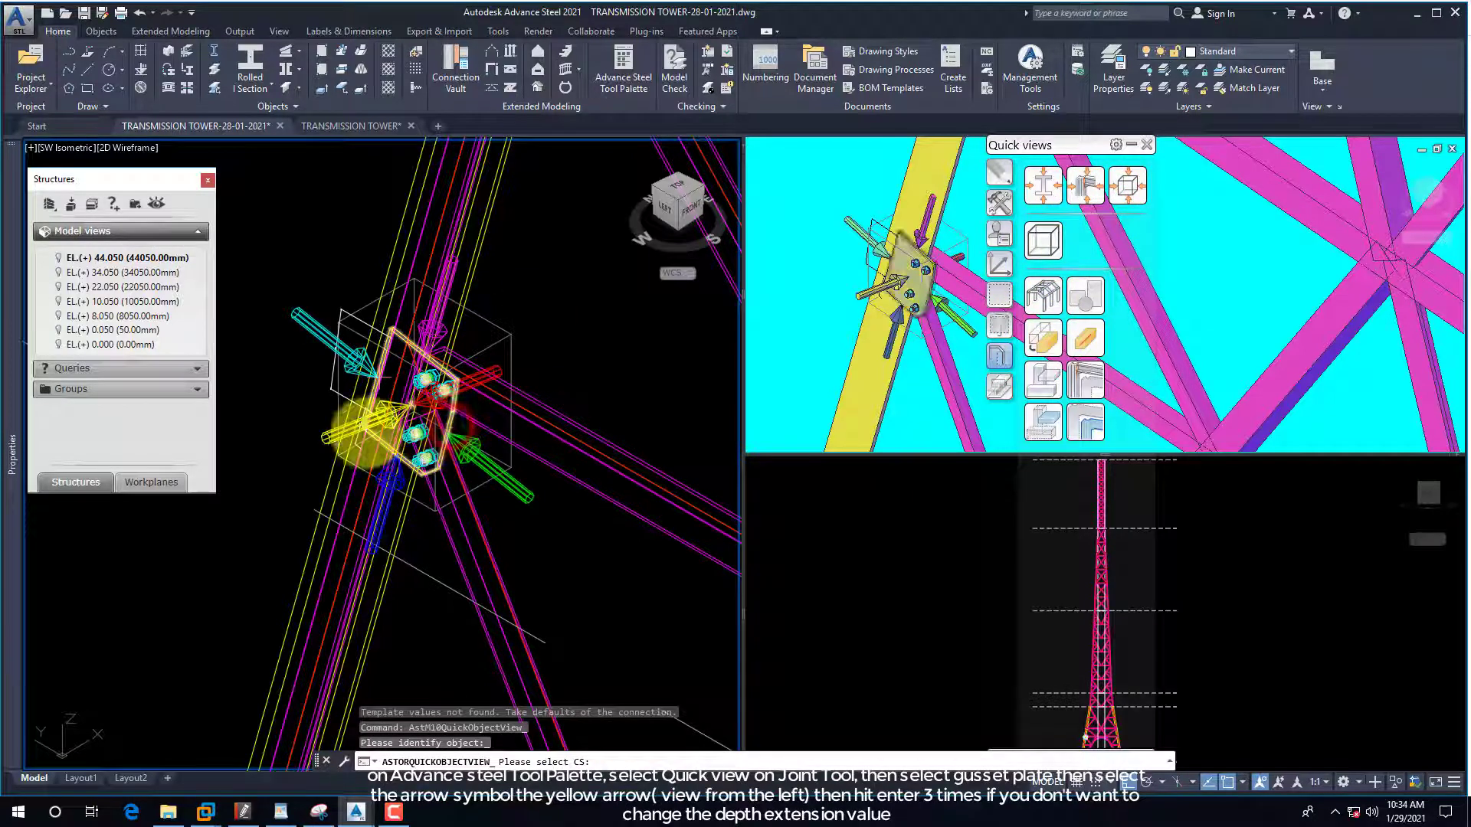
click(325, 441)
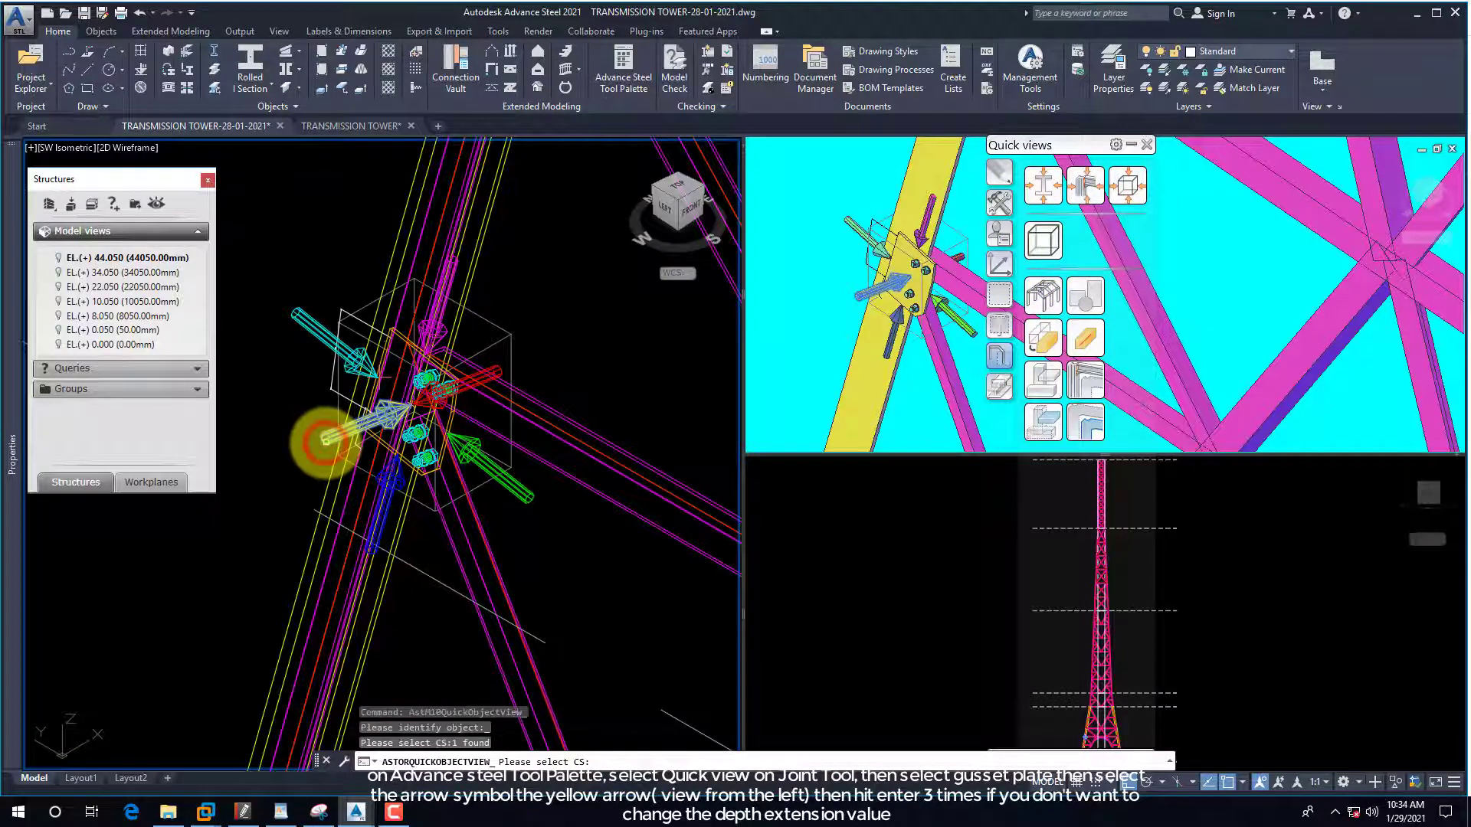
key(Return)
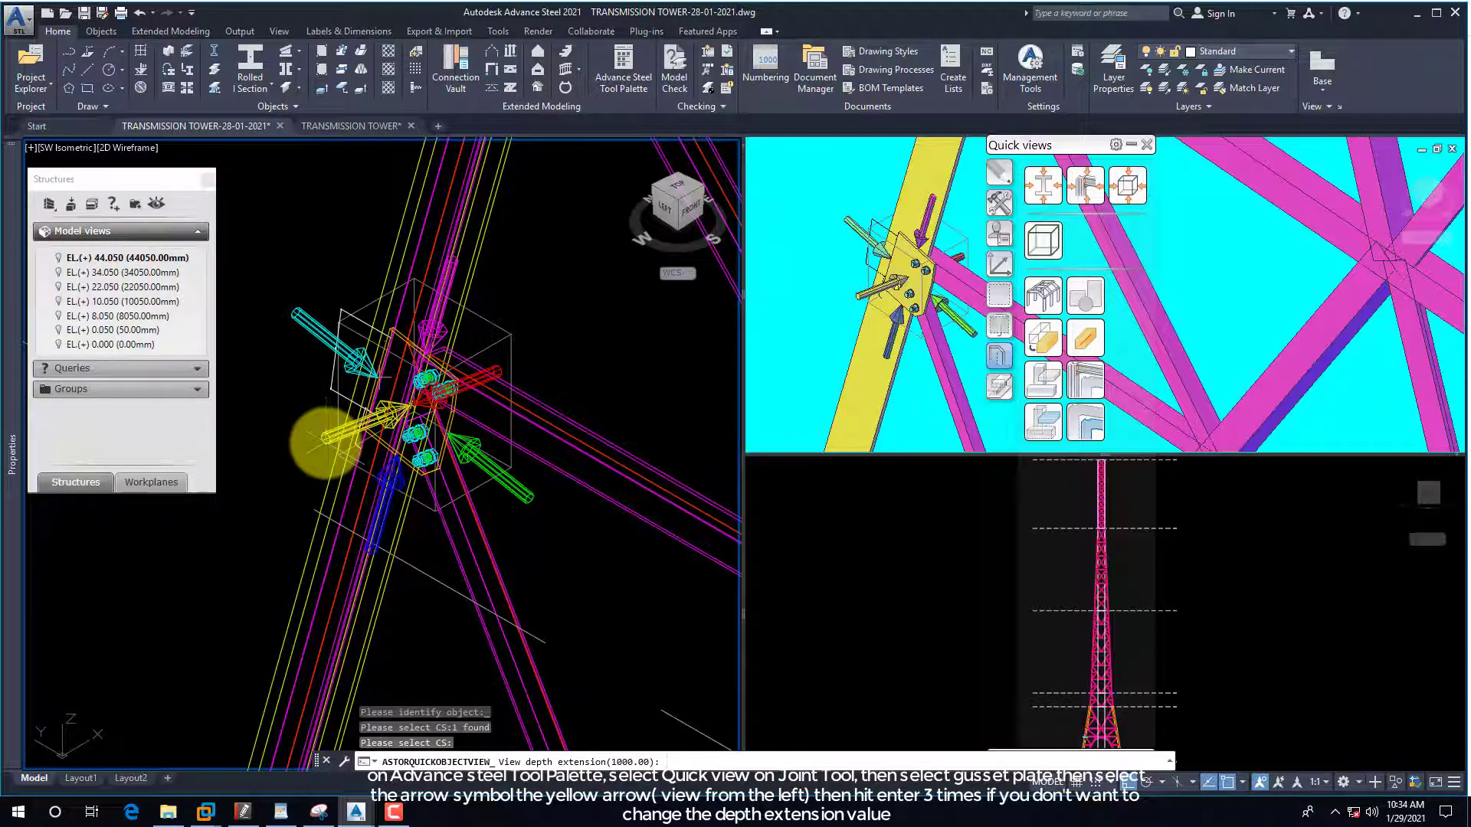
key(Return)
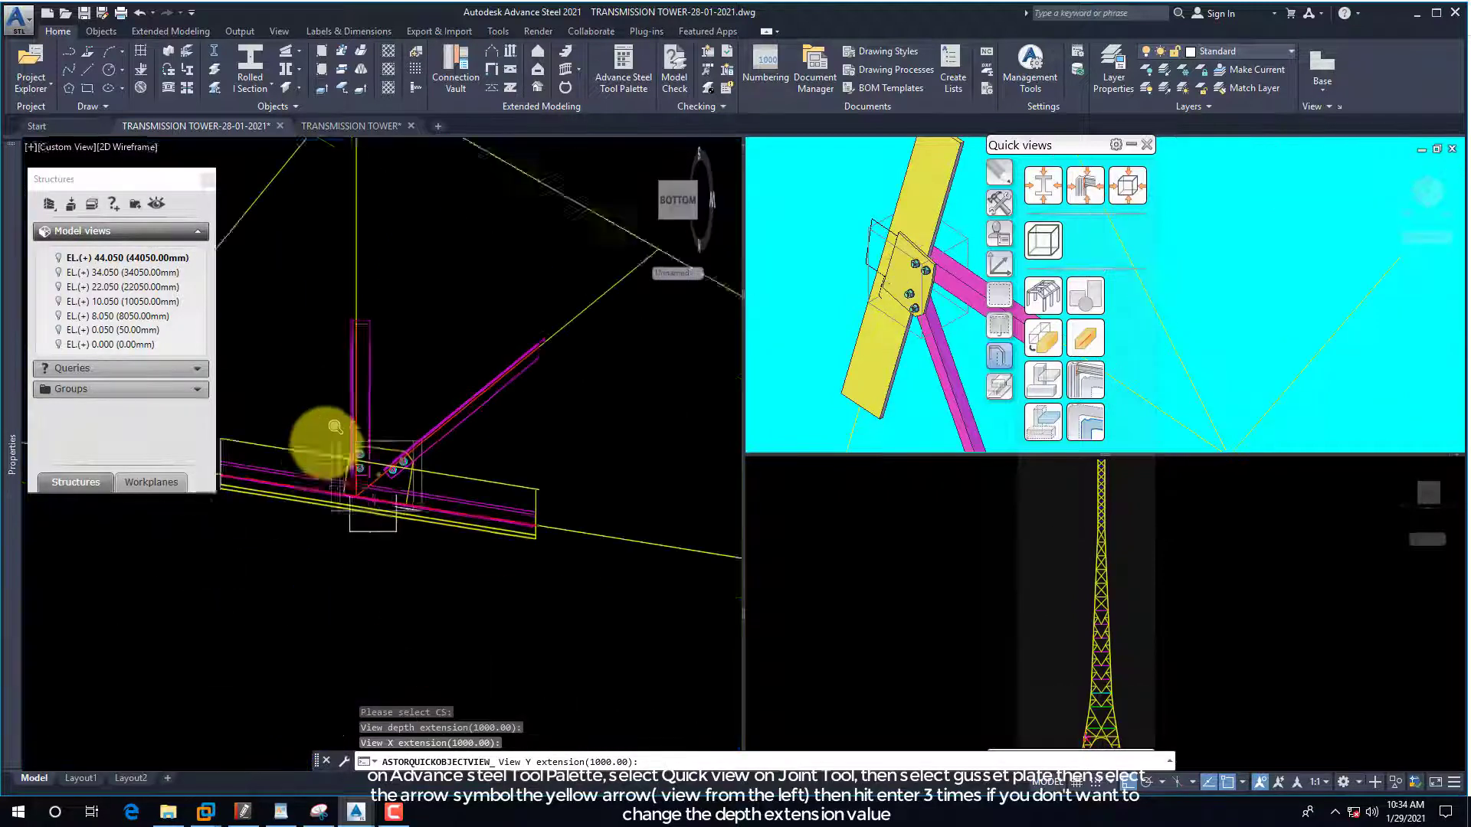
scroll(343, 448, up, 4)
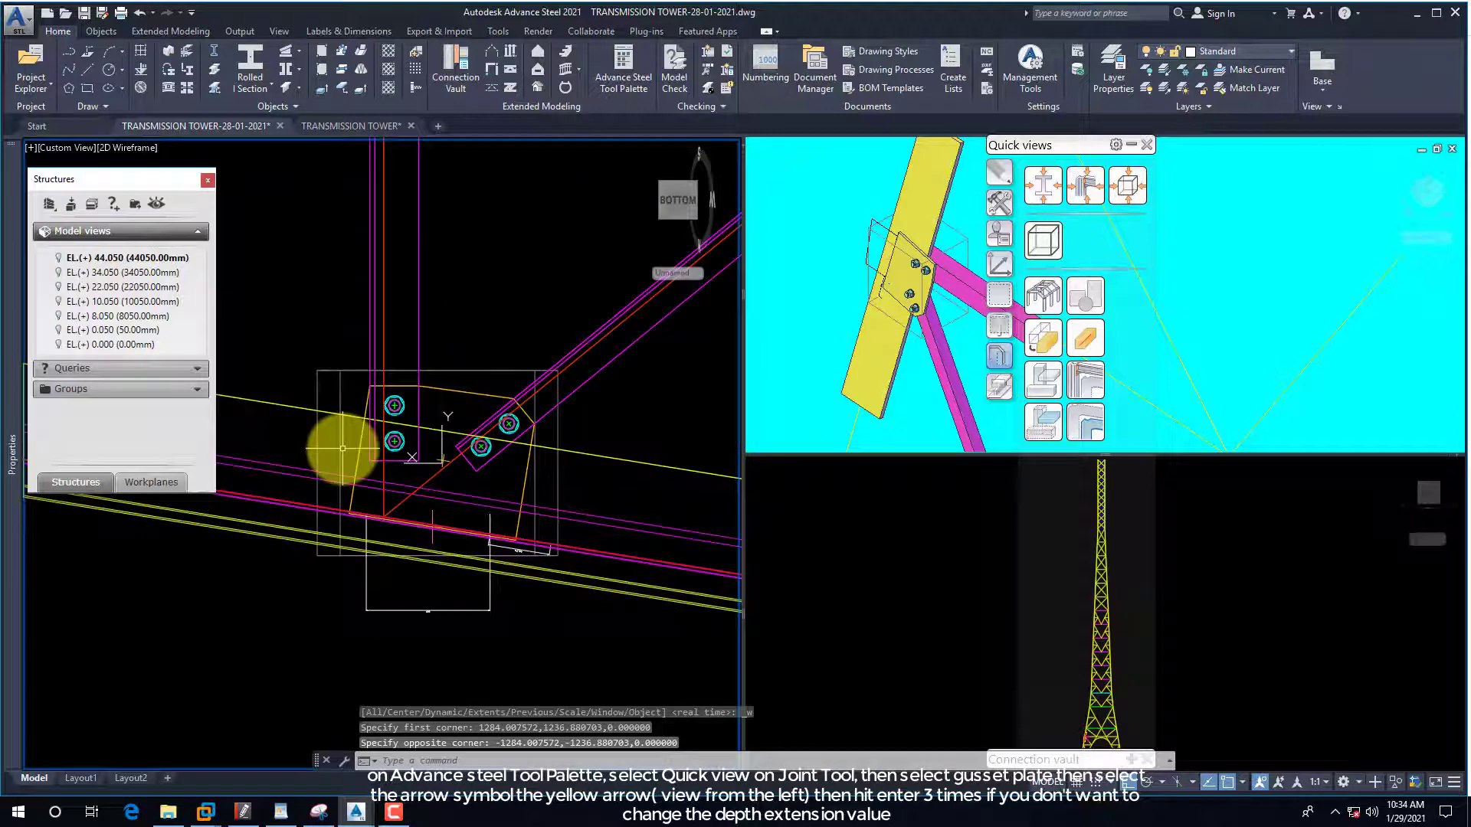
scroll(463, 514, down, 3)
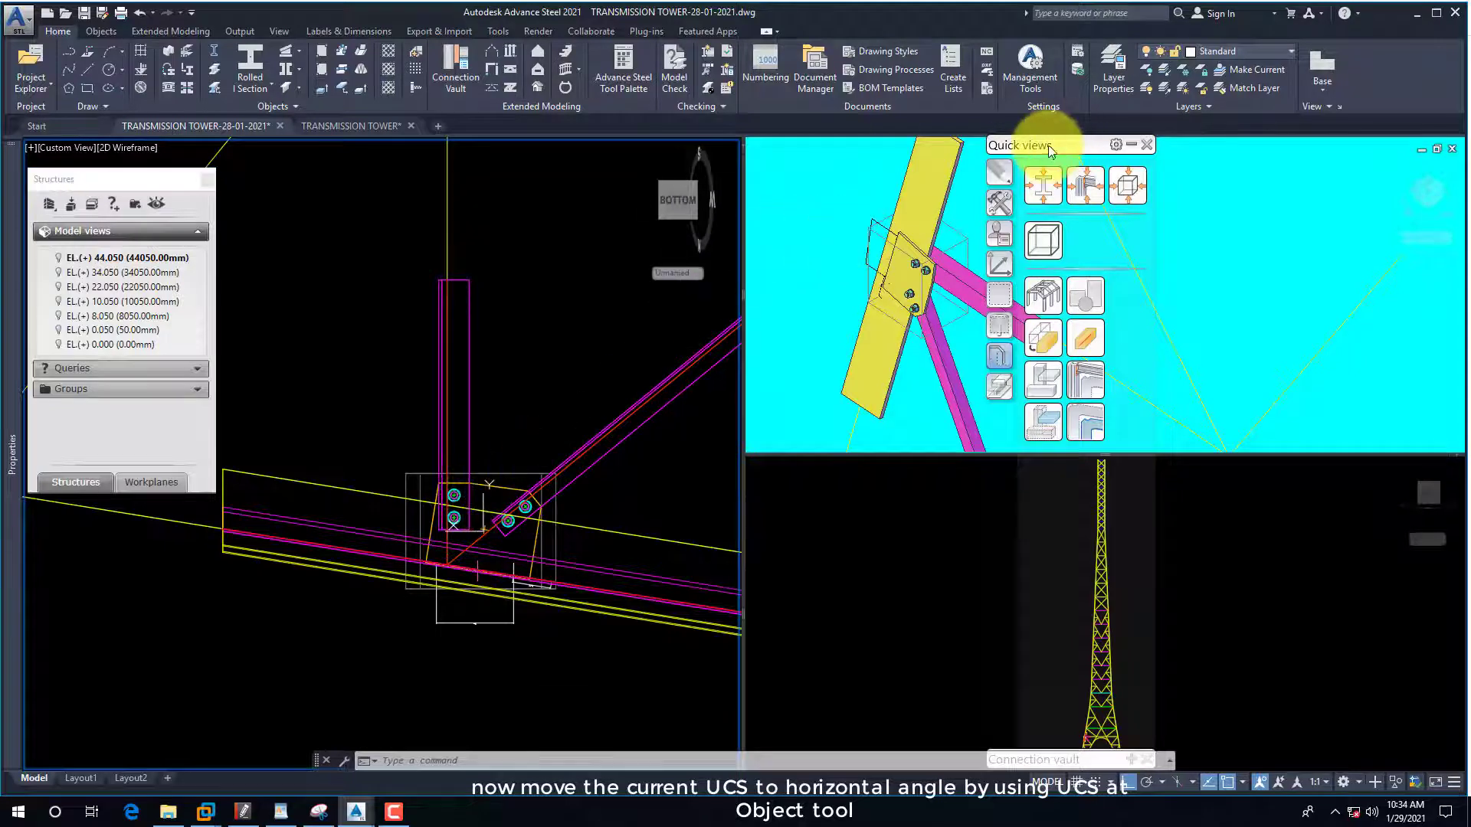
Place the current UCS on the horizontal angle at the gusset plate using the UCS at object tool.
drag(1049, 145, 1266, 143)
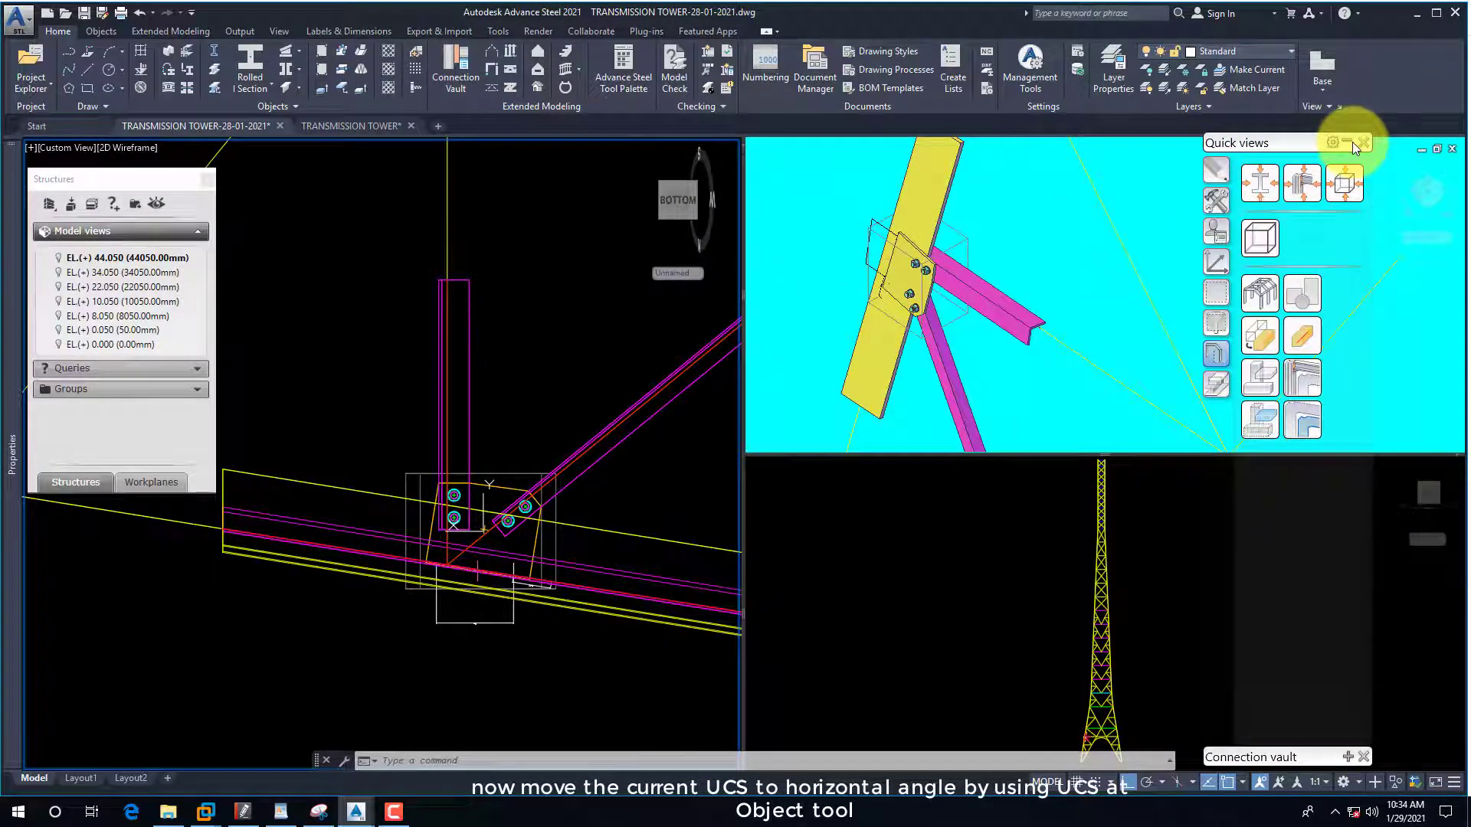
click(1217, 263)
click(1260, 251)
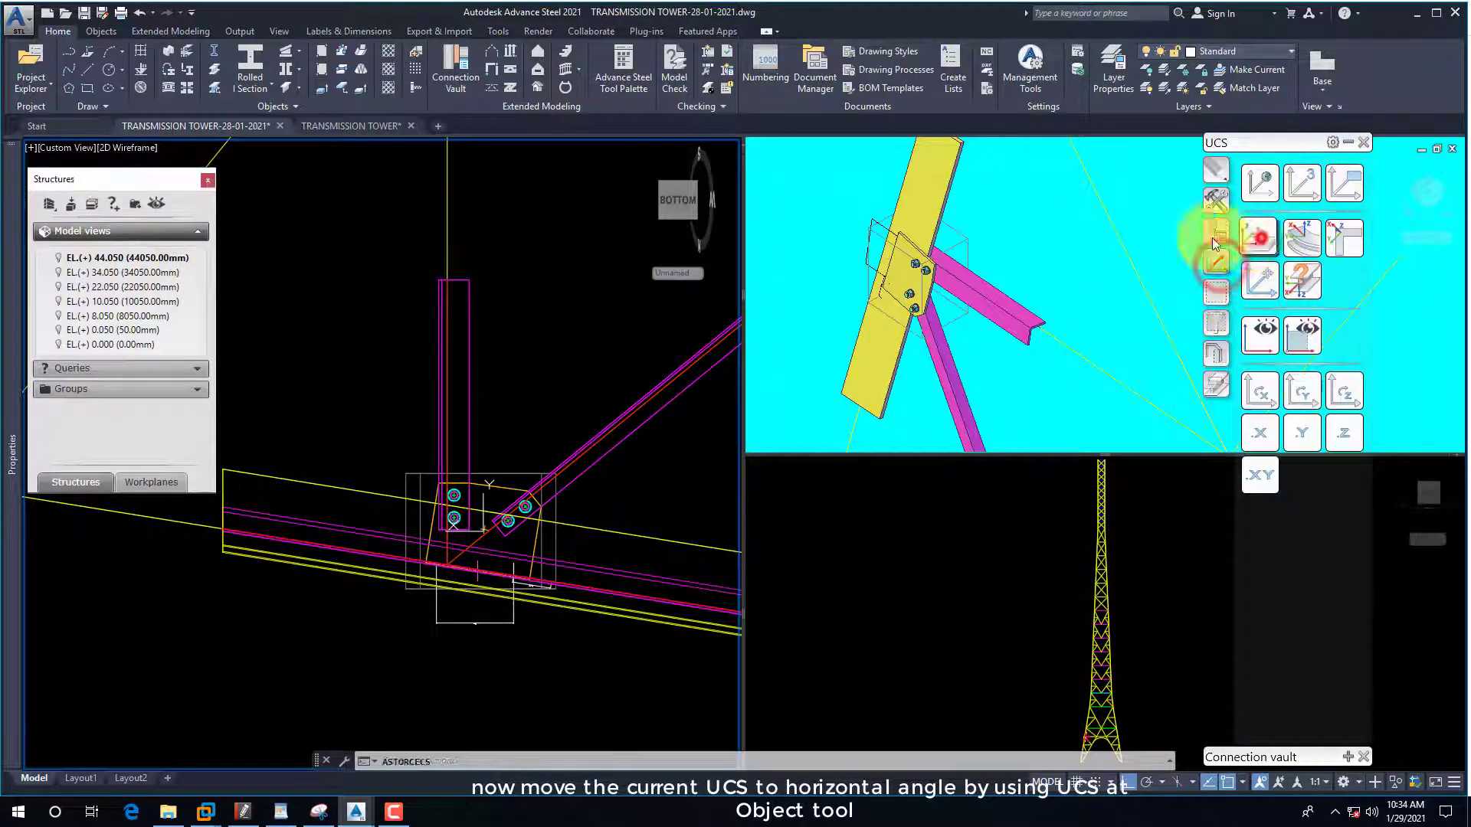
click(469, 421)
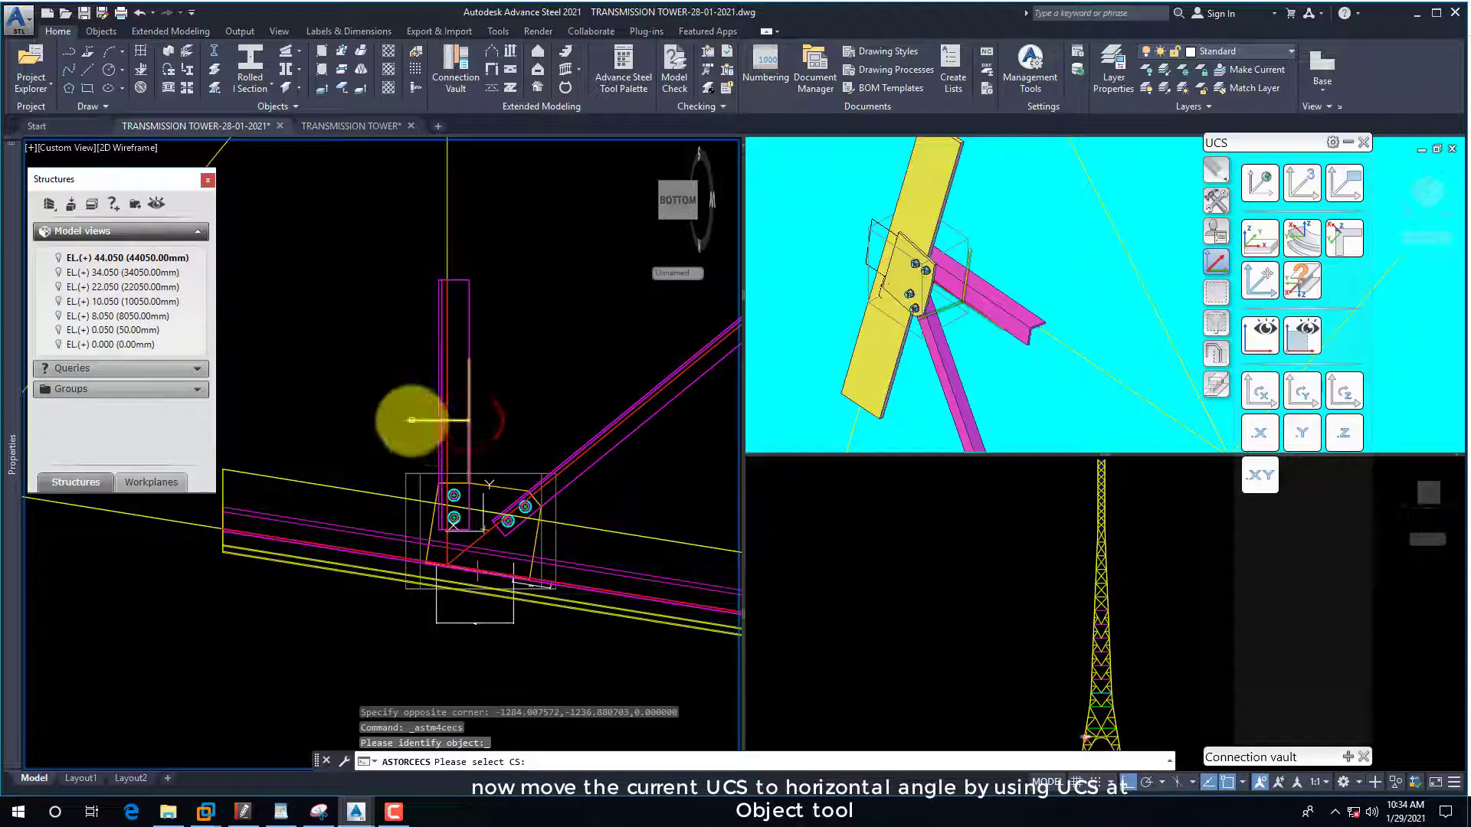
click(411, 420)
key(Return)
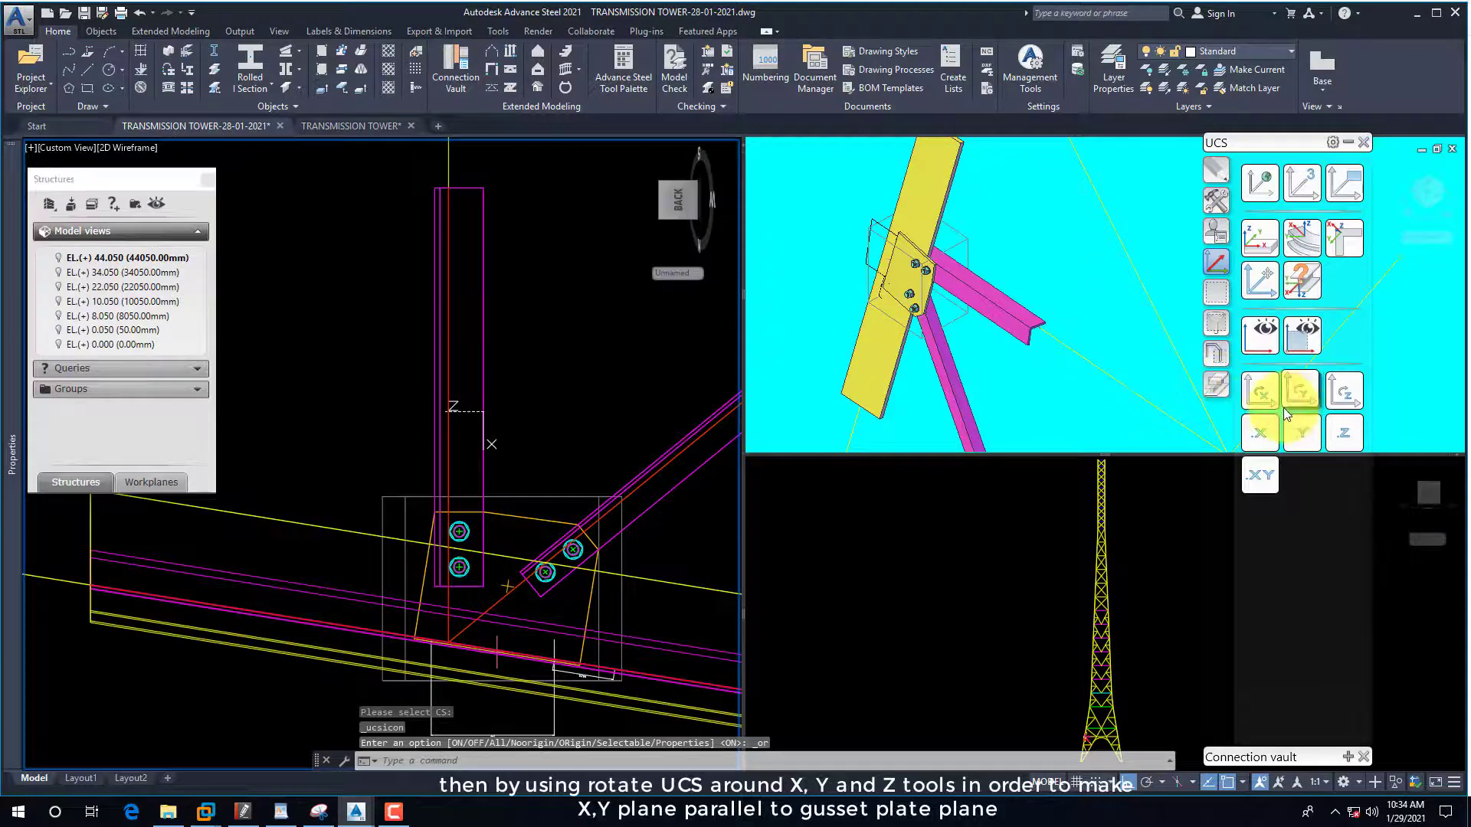
Rotate the UCS until its XY plane is parallel to the gusset plate, and align the view to the current UCS.
click(1342, 397)
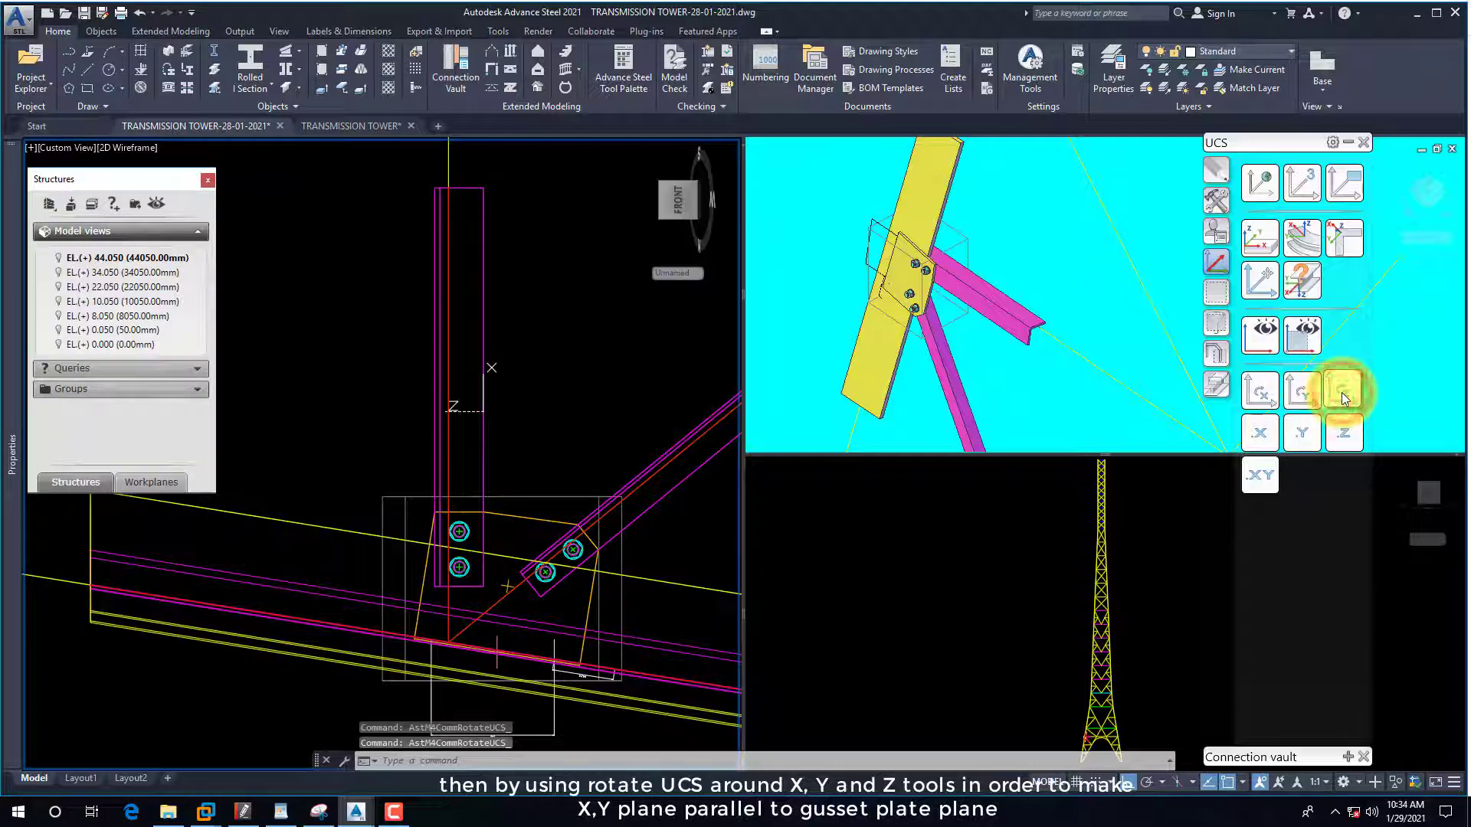
click(1264, 392)
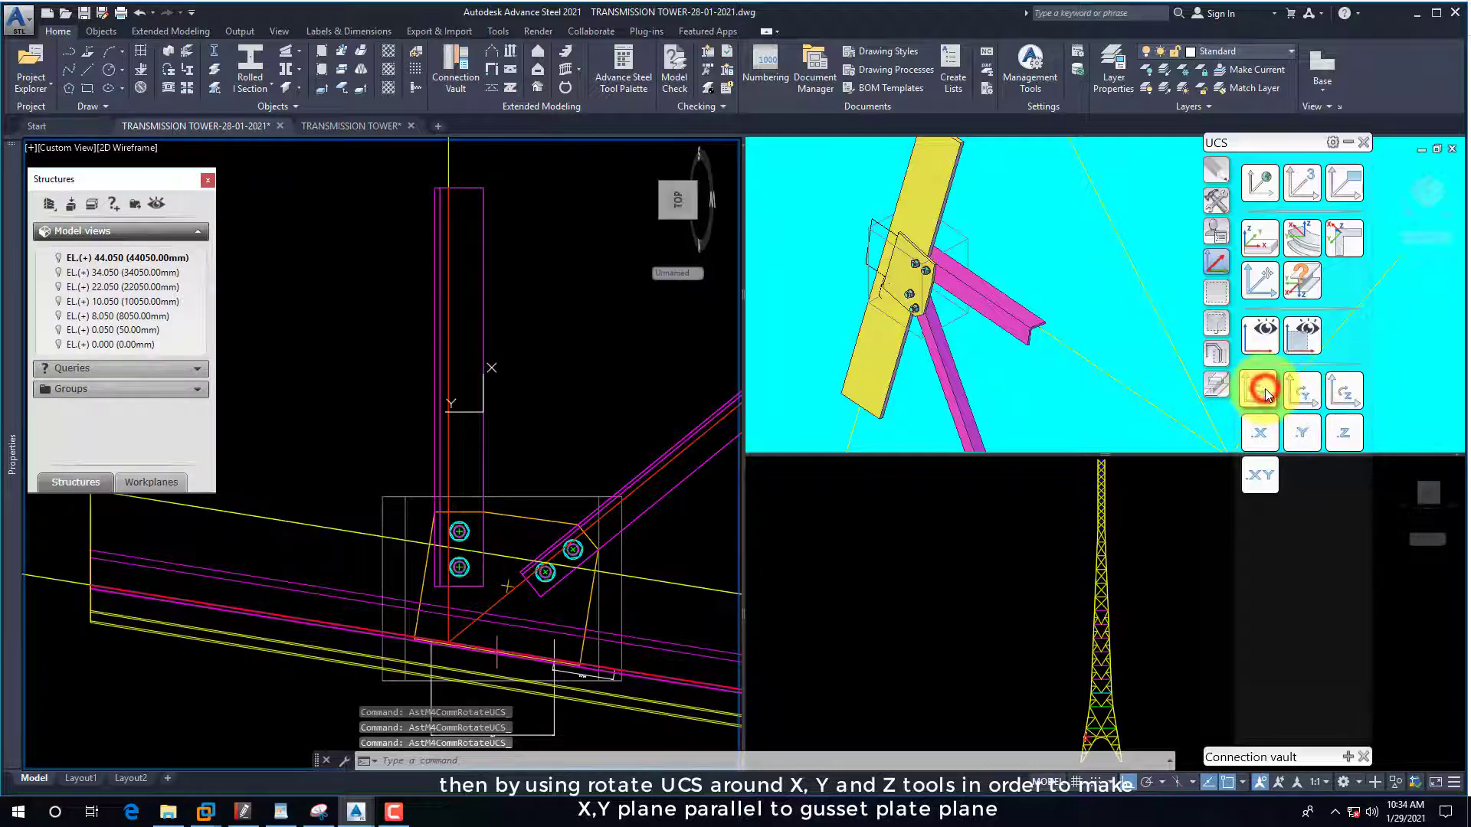
click(1260, 335)
scroll(426, 480, up, 6)
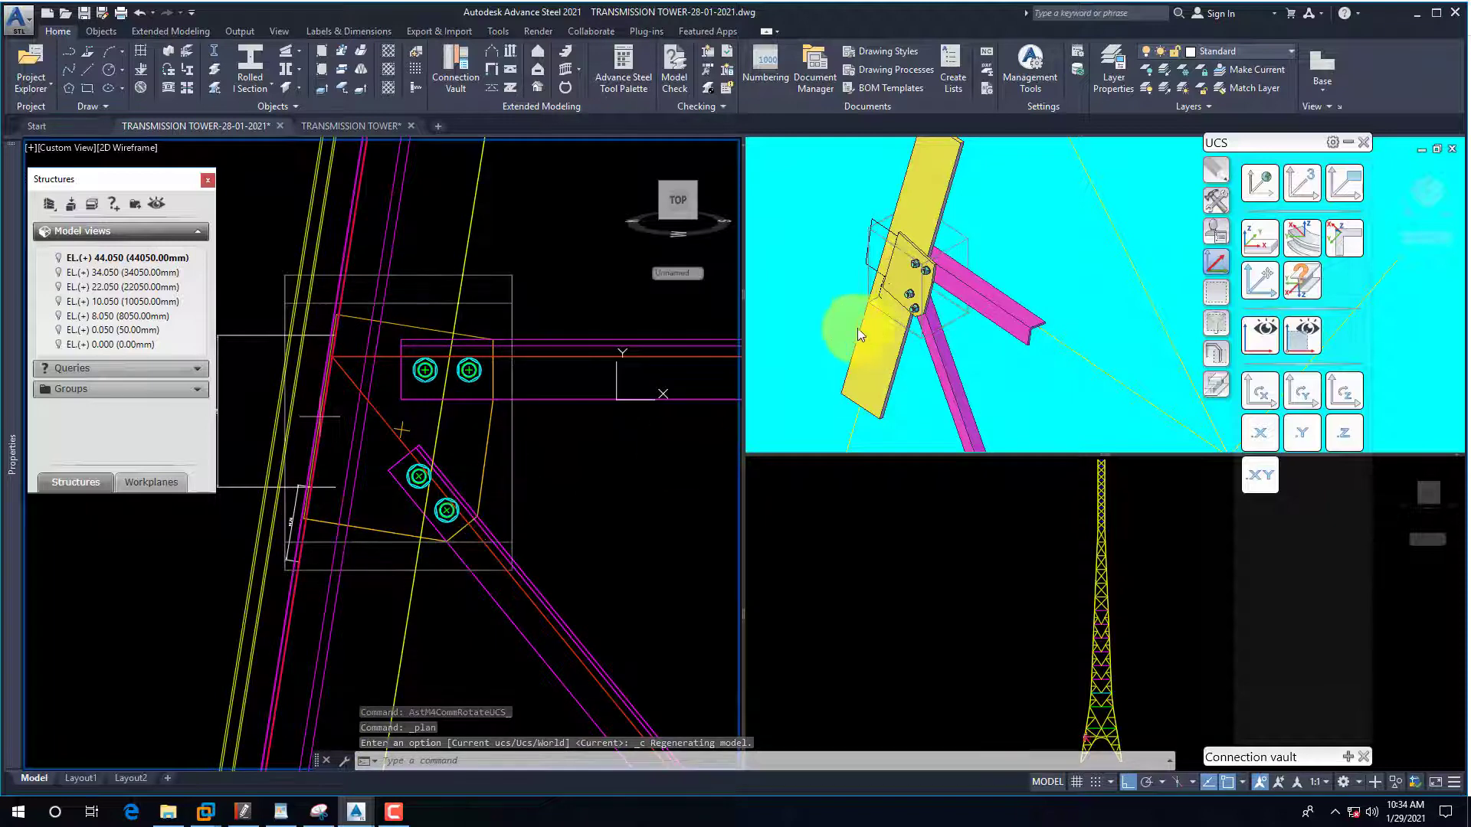
click(838, 220)
scroll(858, 222, up, 3)
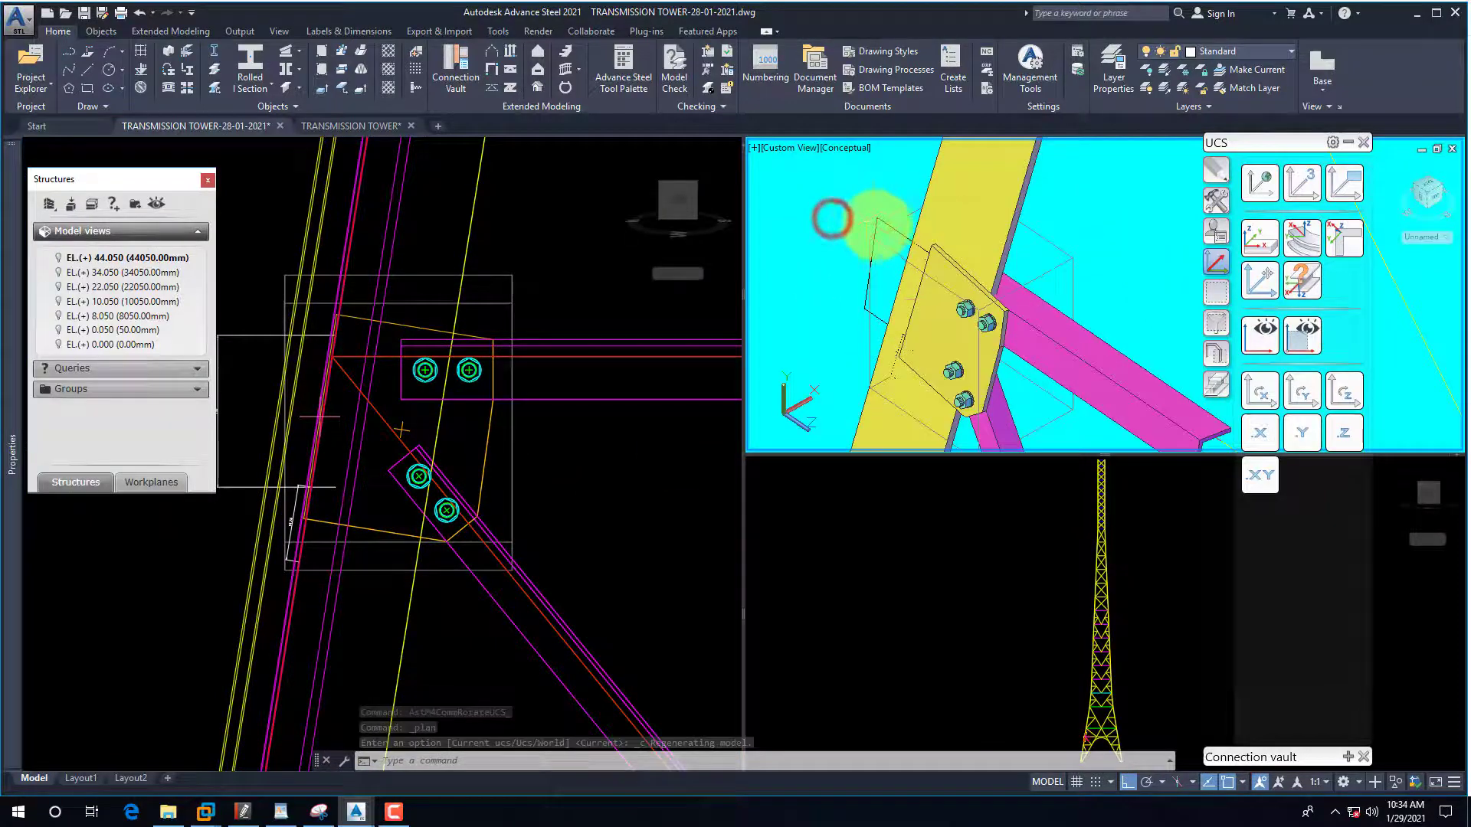
click(555, 454)
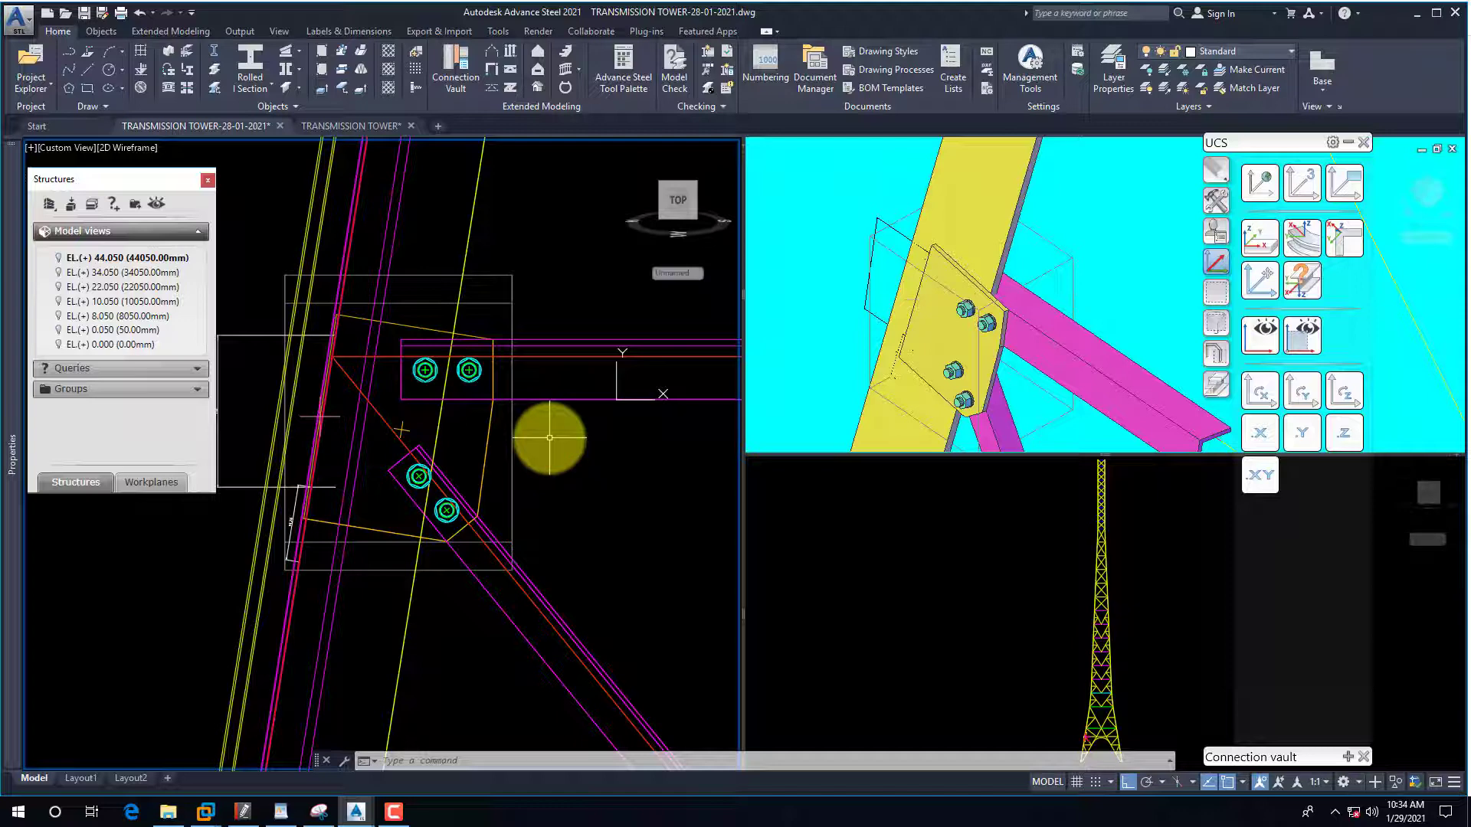
scroll(557, 458, down, 2)
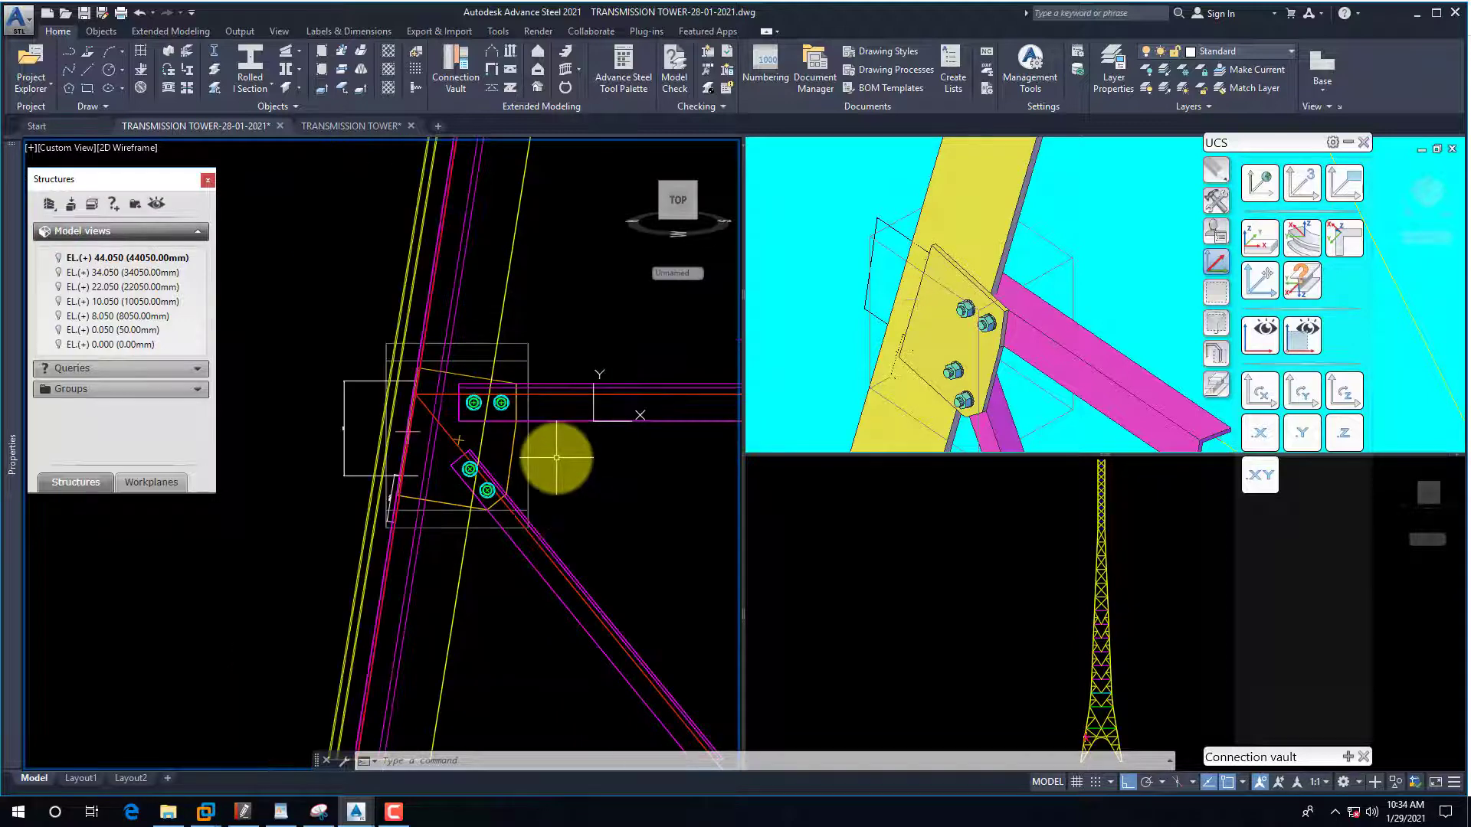
text(d)
key(Return)
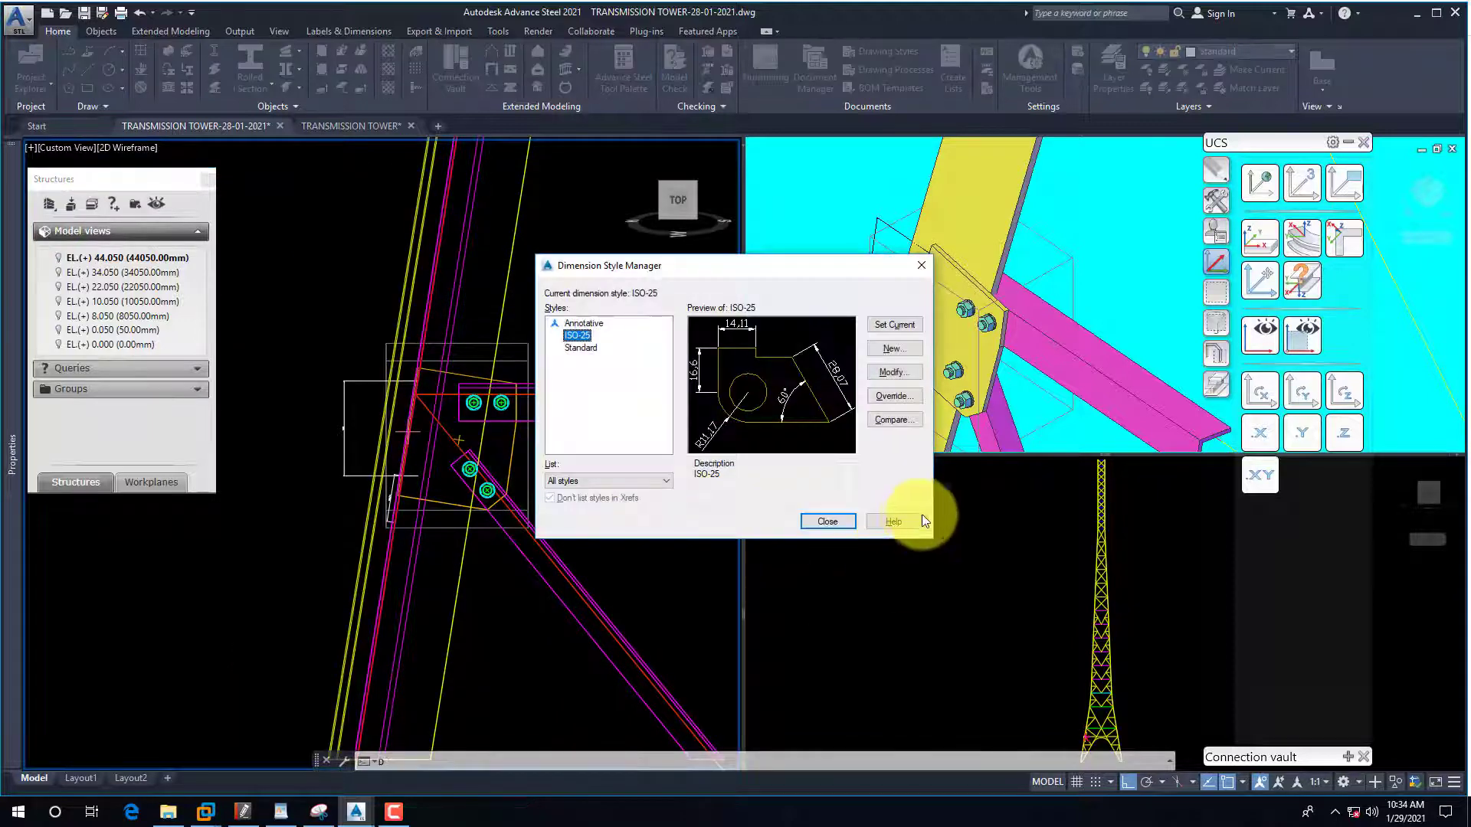
key(Escape)
Bring the gusset plate joint into close view in the Left 2D Wireframe viewport.
click(1059, 676)
scroll(1056, 673, up, 5)
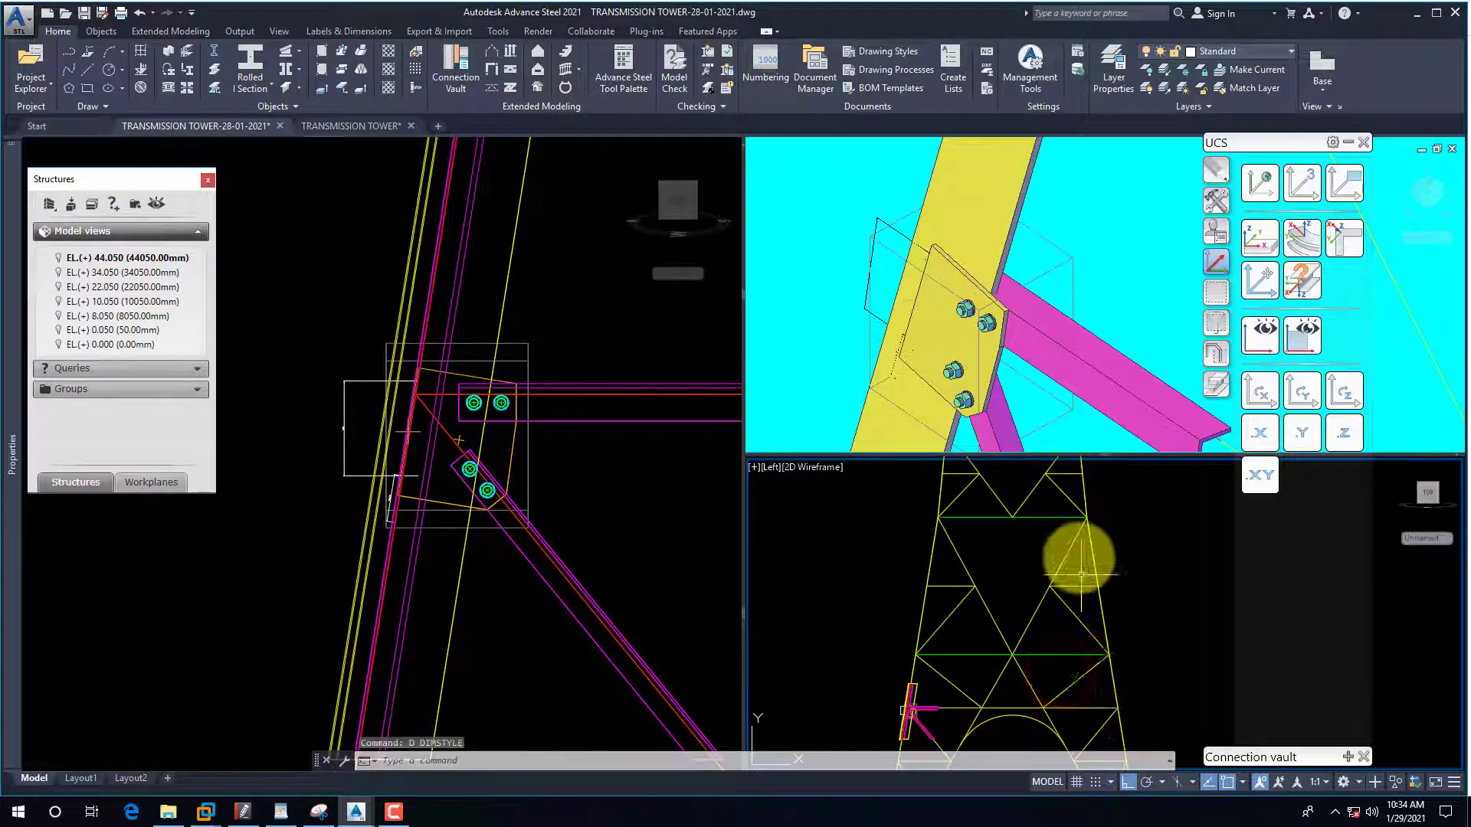
scroll(1009, 640, up, 10)
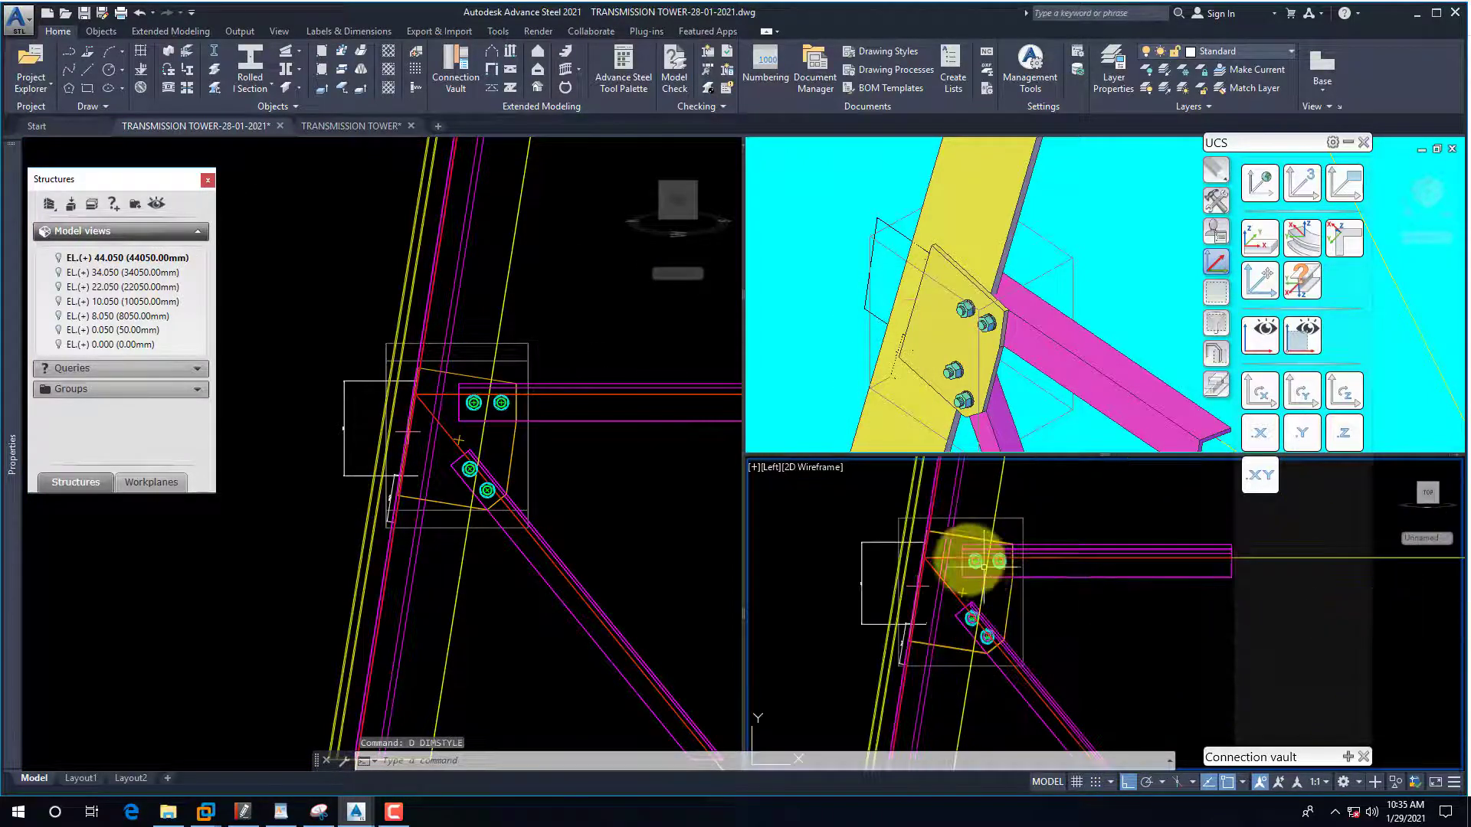
Try the Conceptual visual style in the Left viewport and return it to 2D Wireframe.
click(806, 472)
click(858, 509)
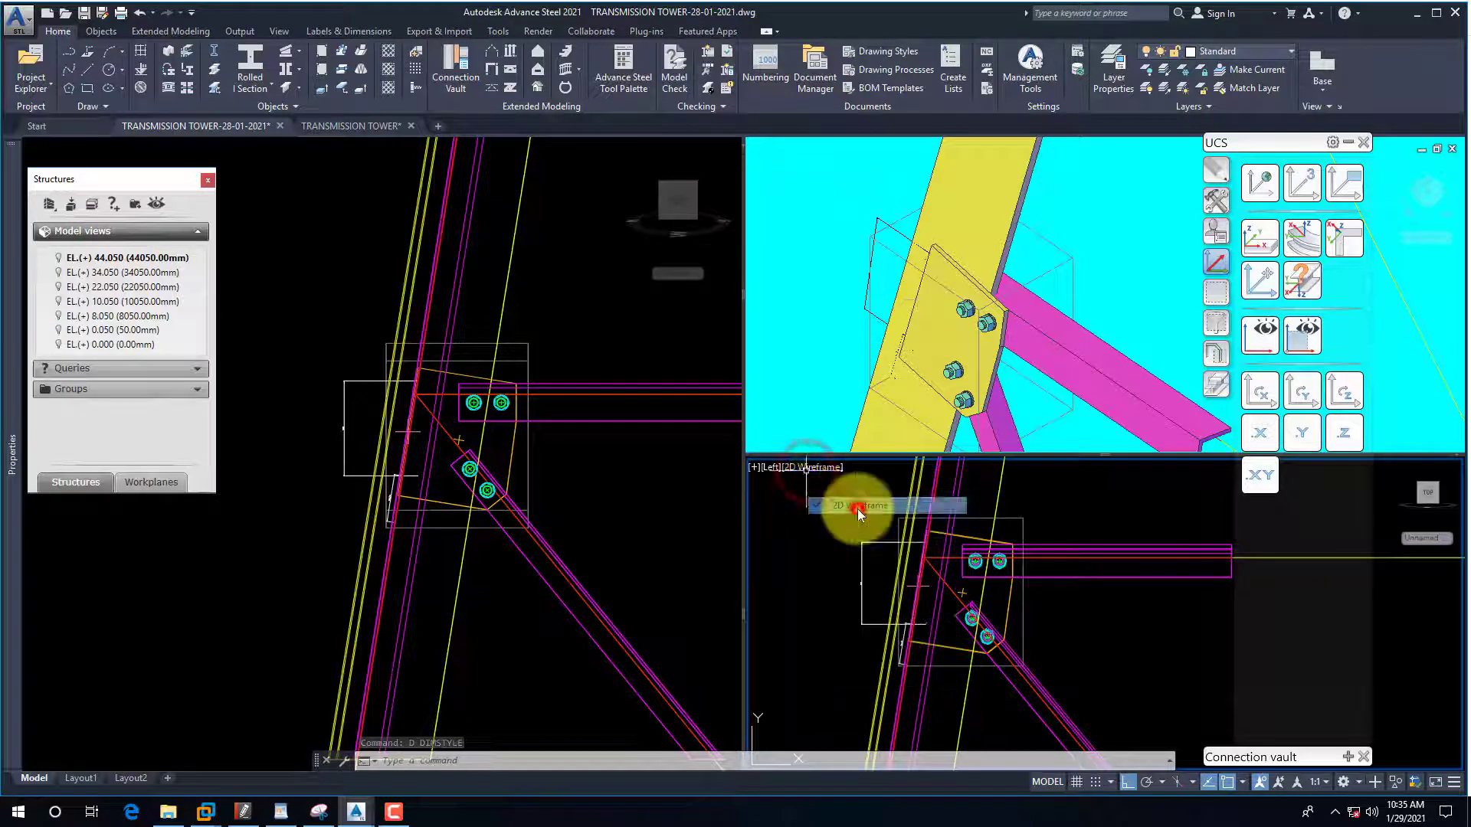
click(820, 474)
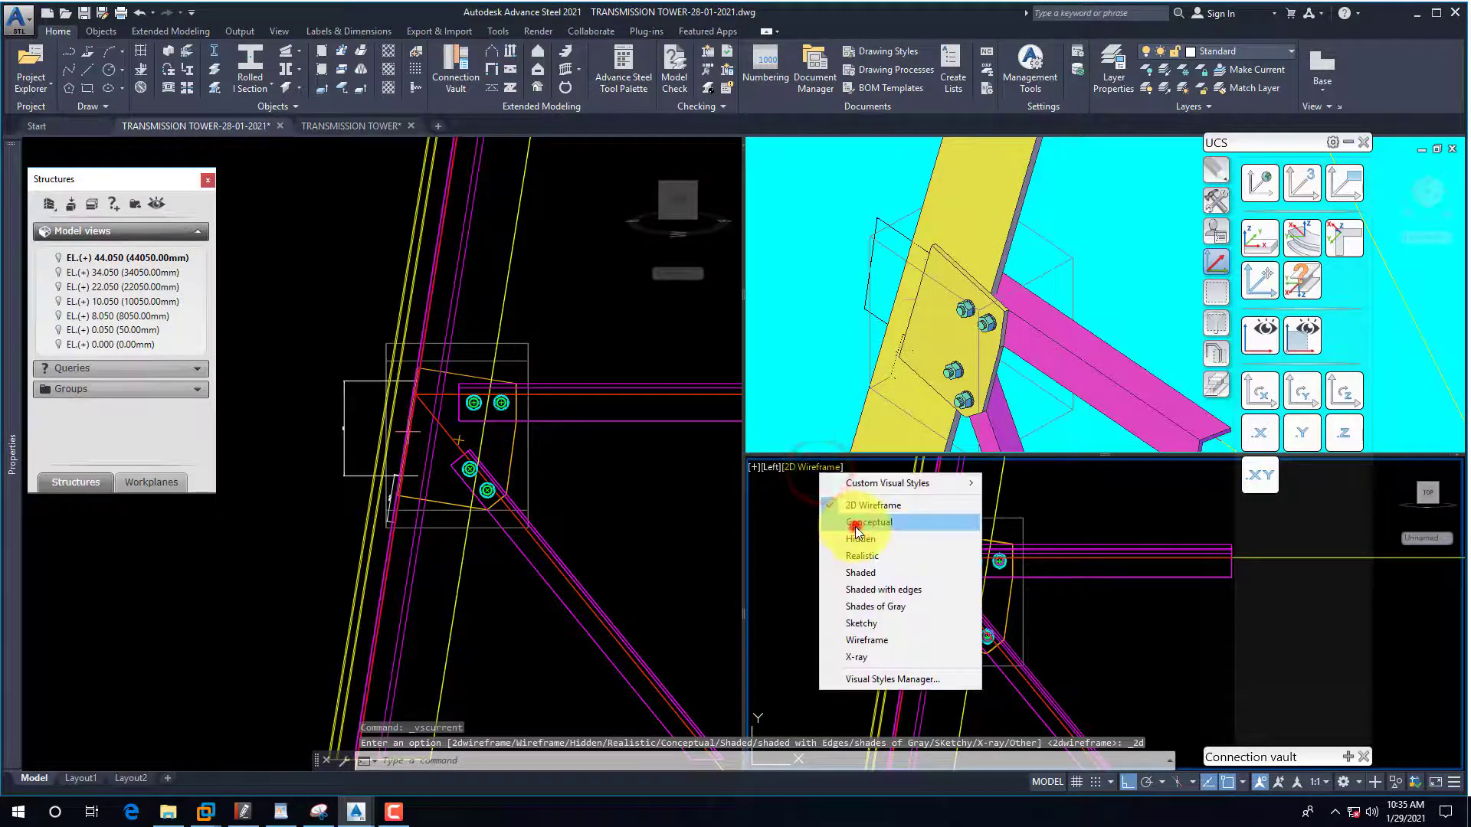
click(855, 527)
scroll(850, 579, up, 2)
click(805, 468)
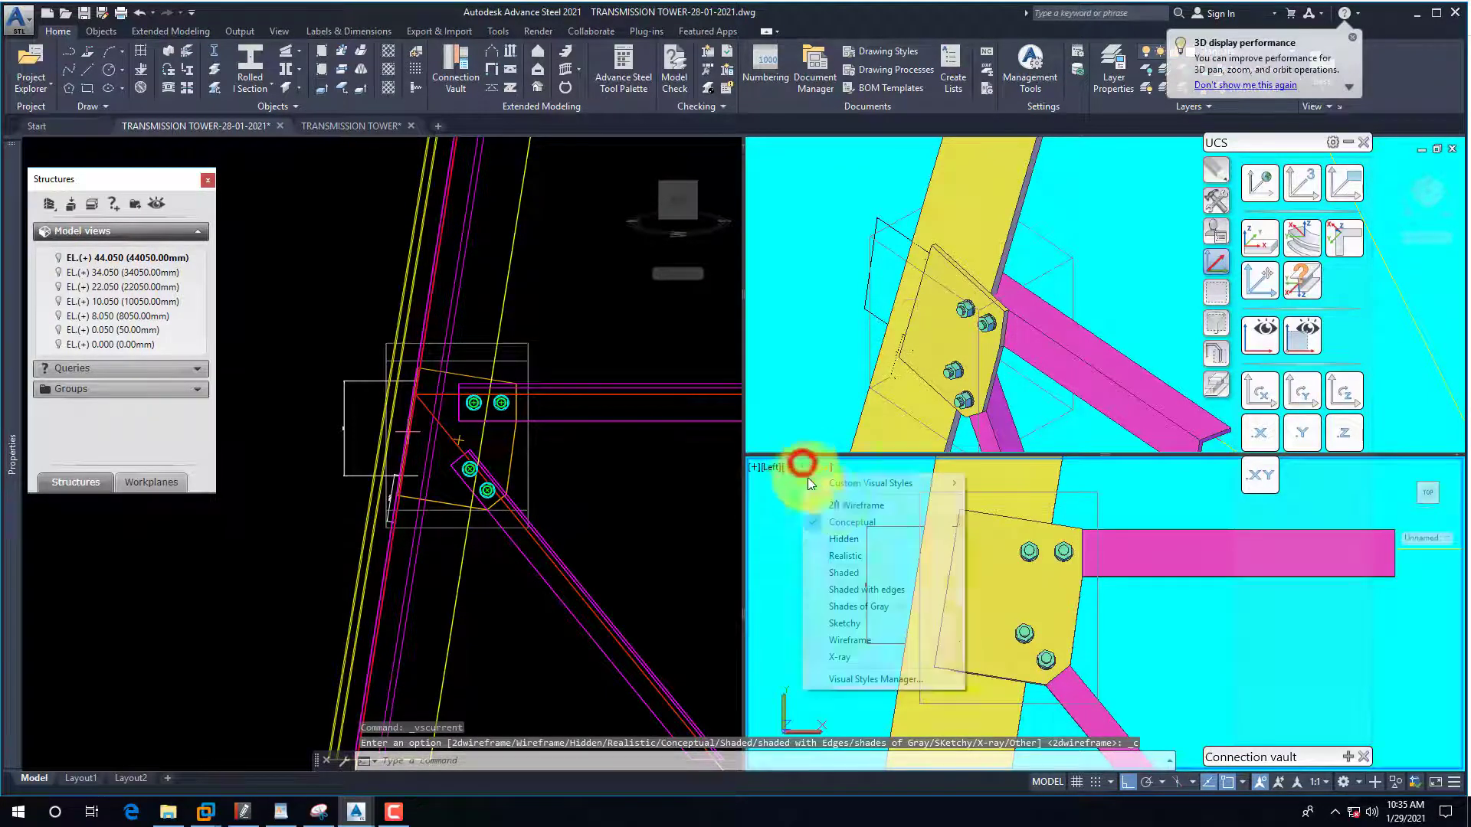
click(839, 507)
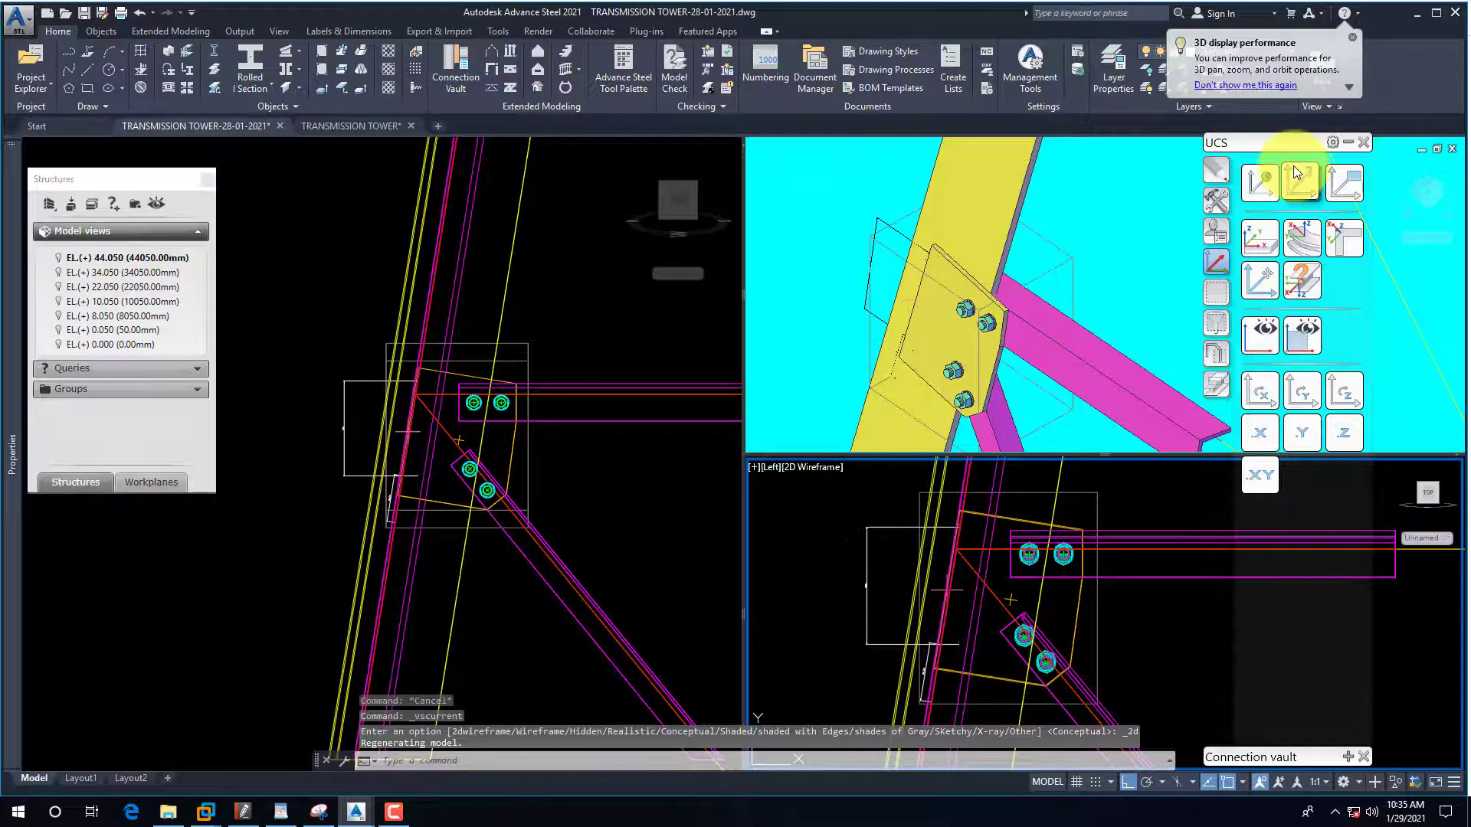
click(1347, 143)
click(593, 460)
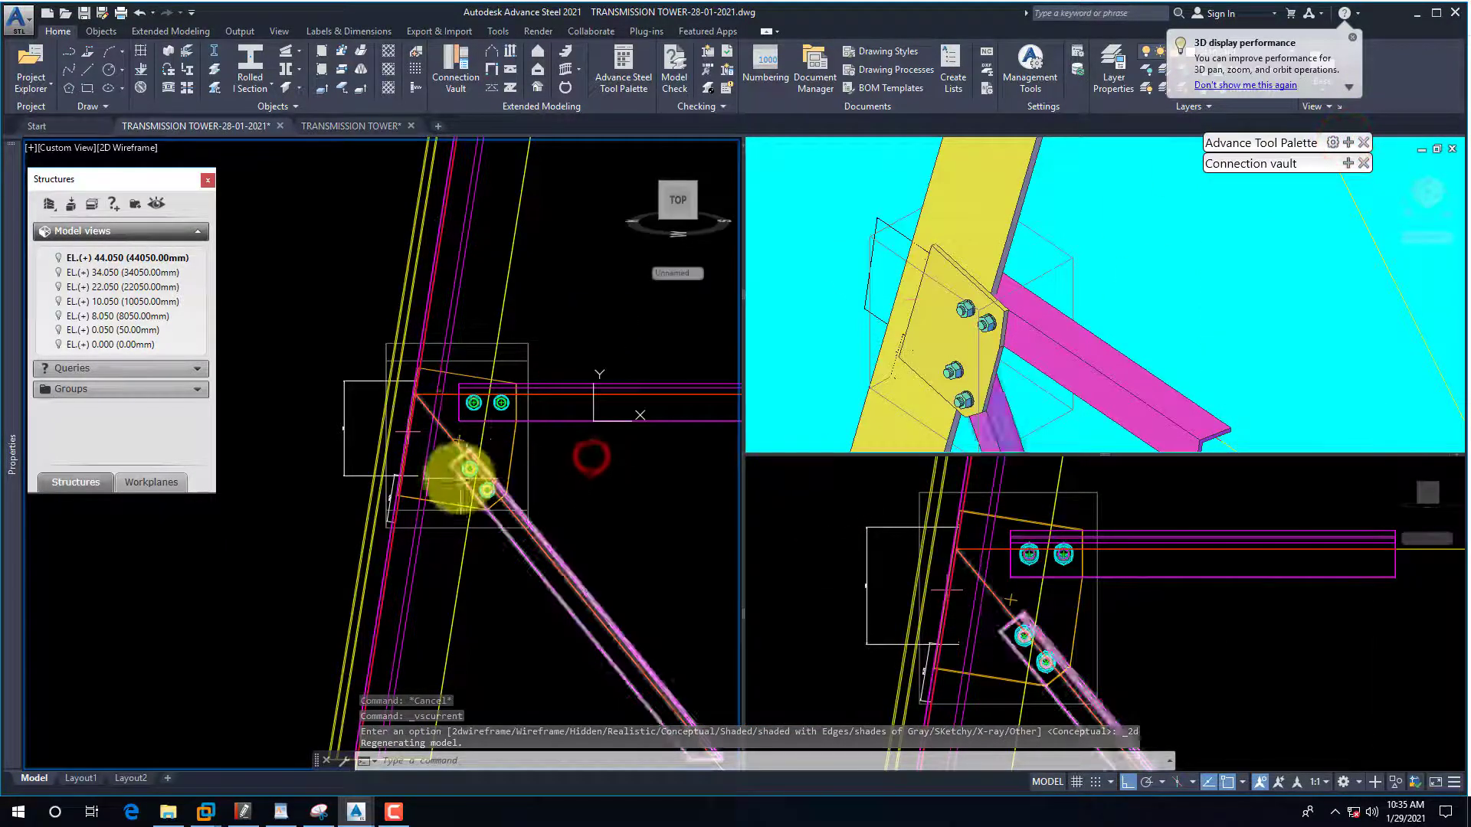
Change the presentation type of the magenta angle inside the main leg to show only its system line.
click(1142, 319)
shift+middle_drag(1142, 319, 1038, 261)
text(3do)
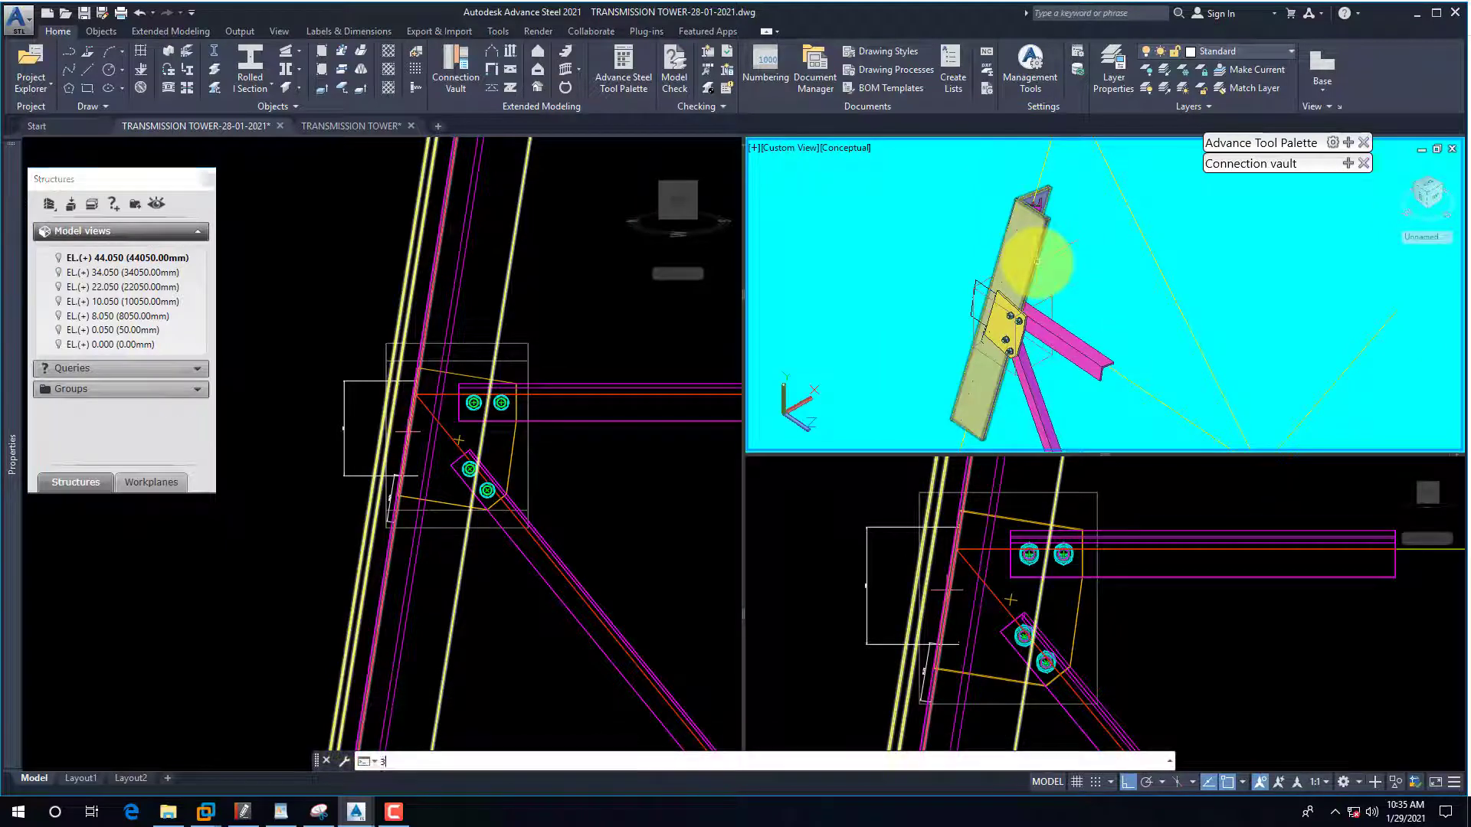
key(Return)
drag(1038, 260, 978, 322)
key(Escape)
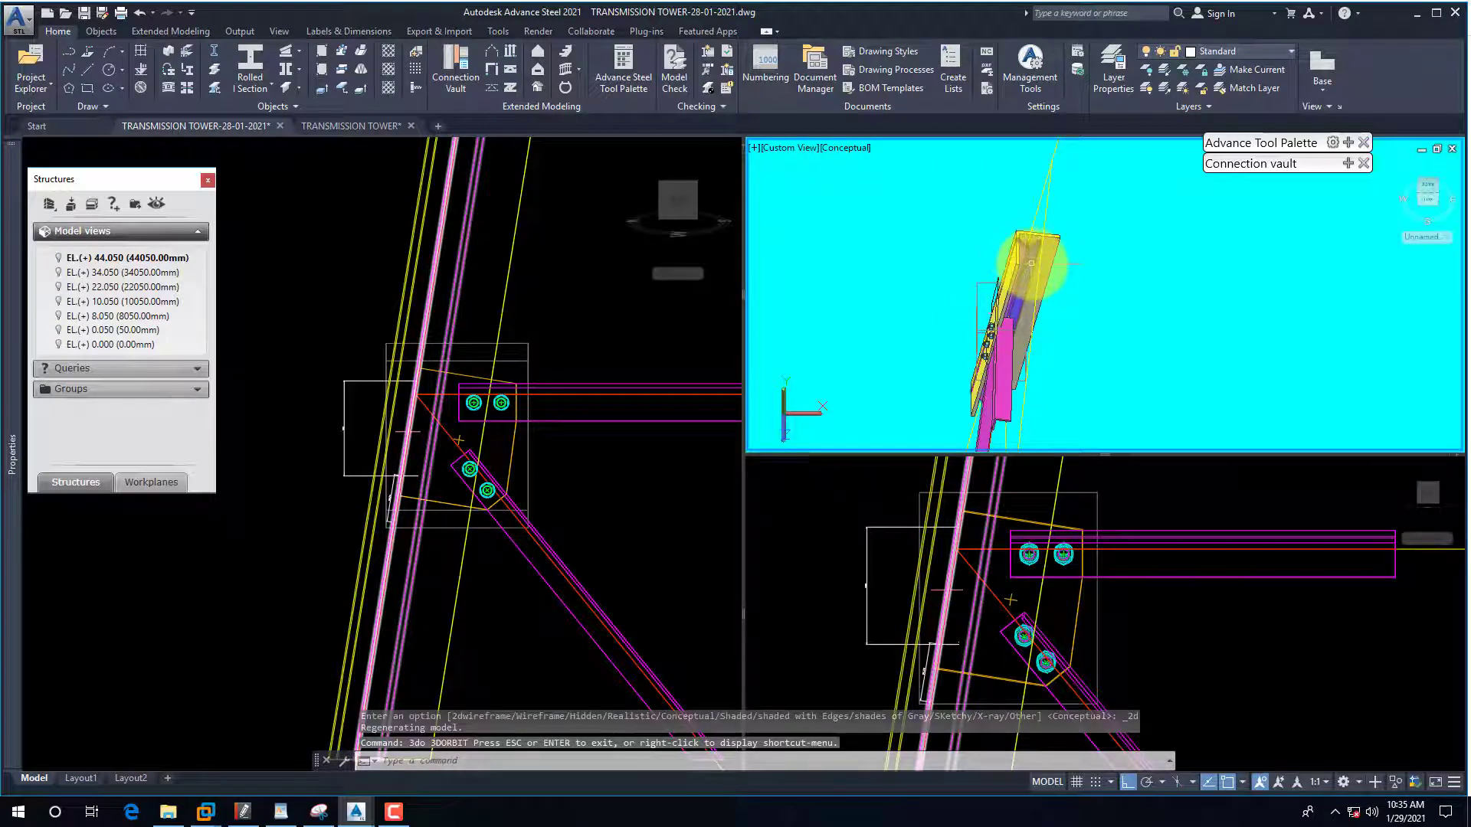
click(1031, 263)
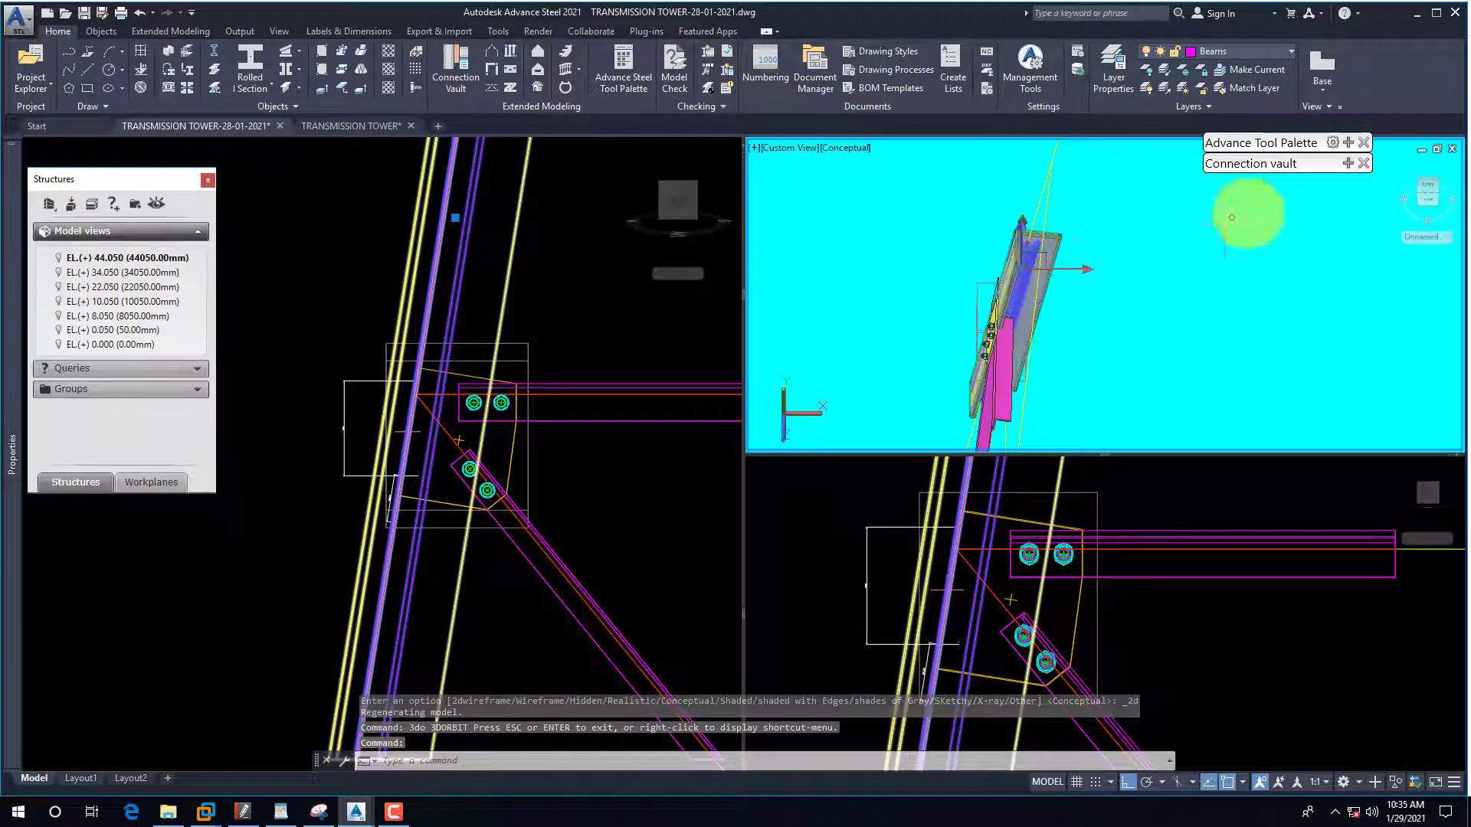
click(1348, 144)
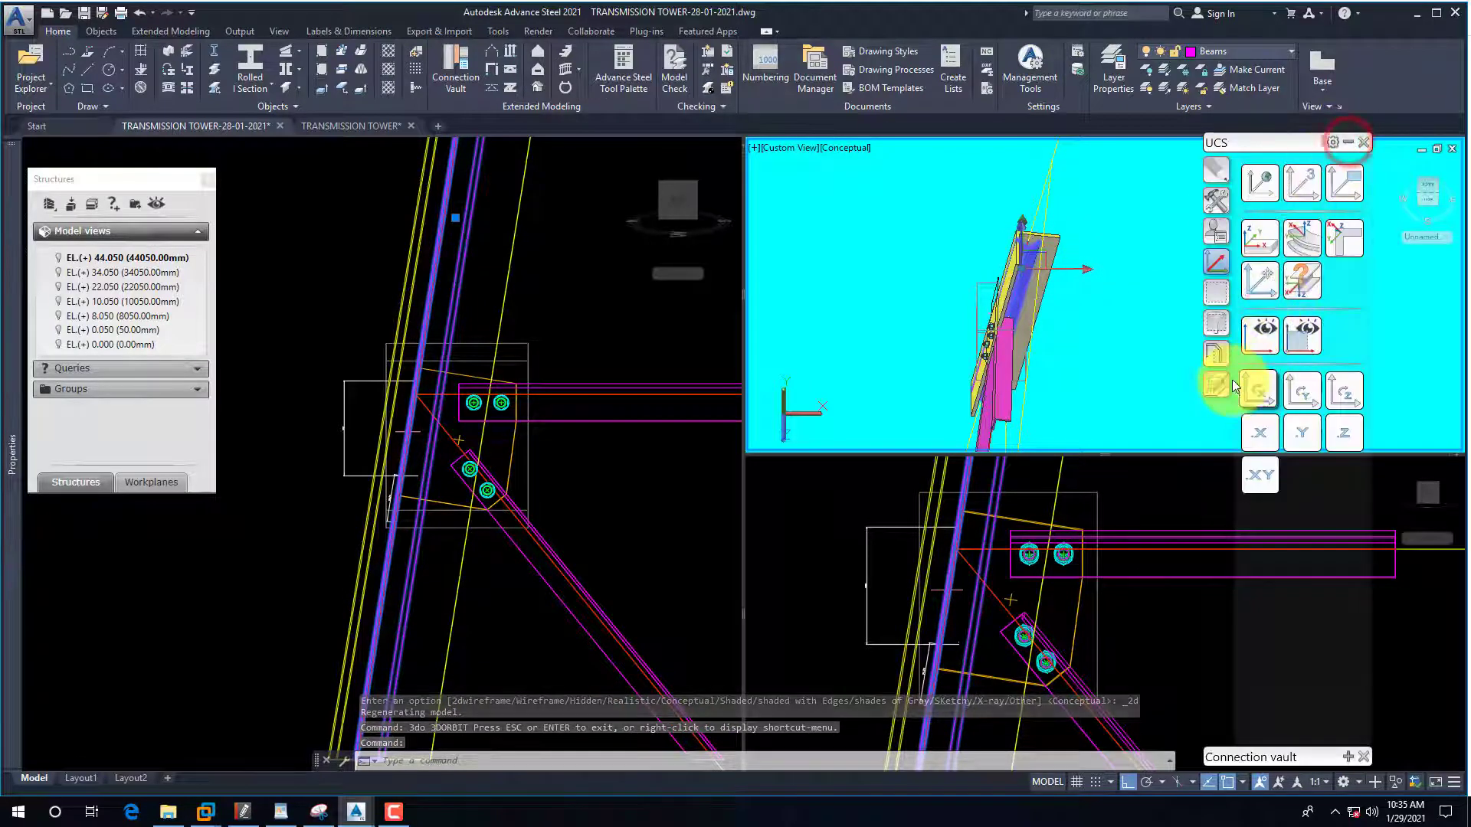
click(1216, 353)
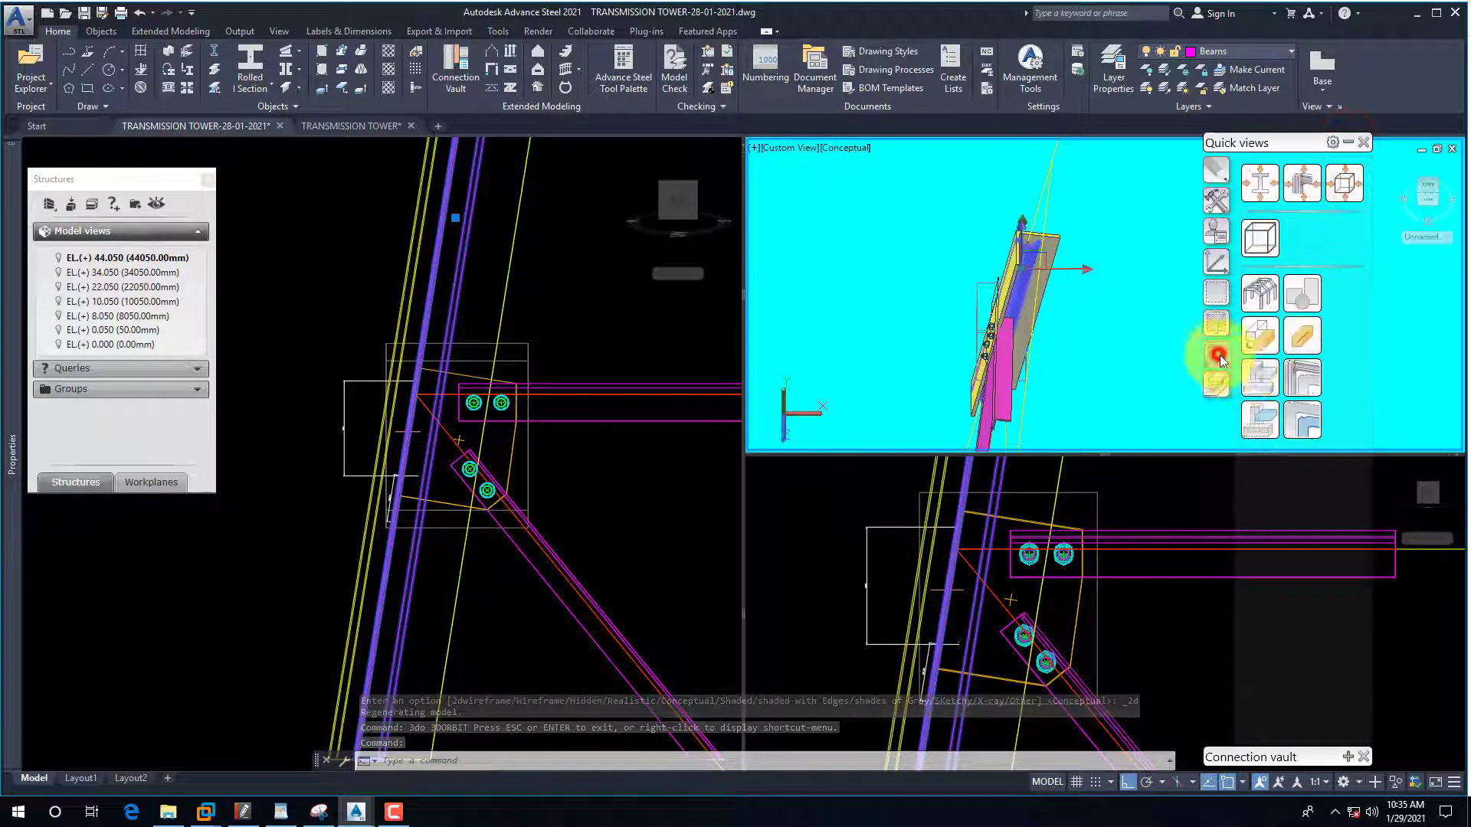
click(1270, 377)
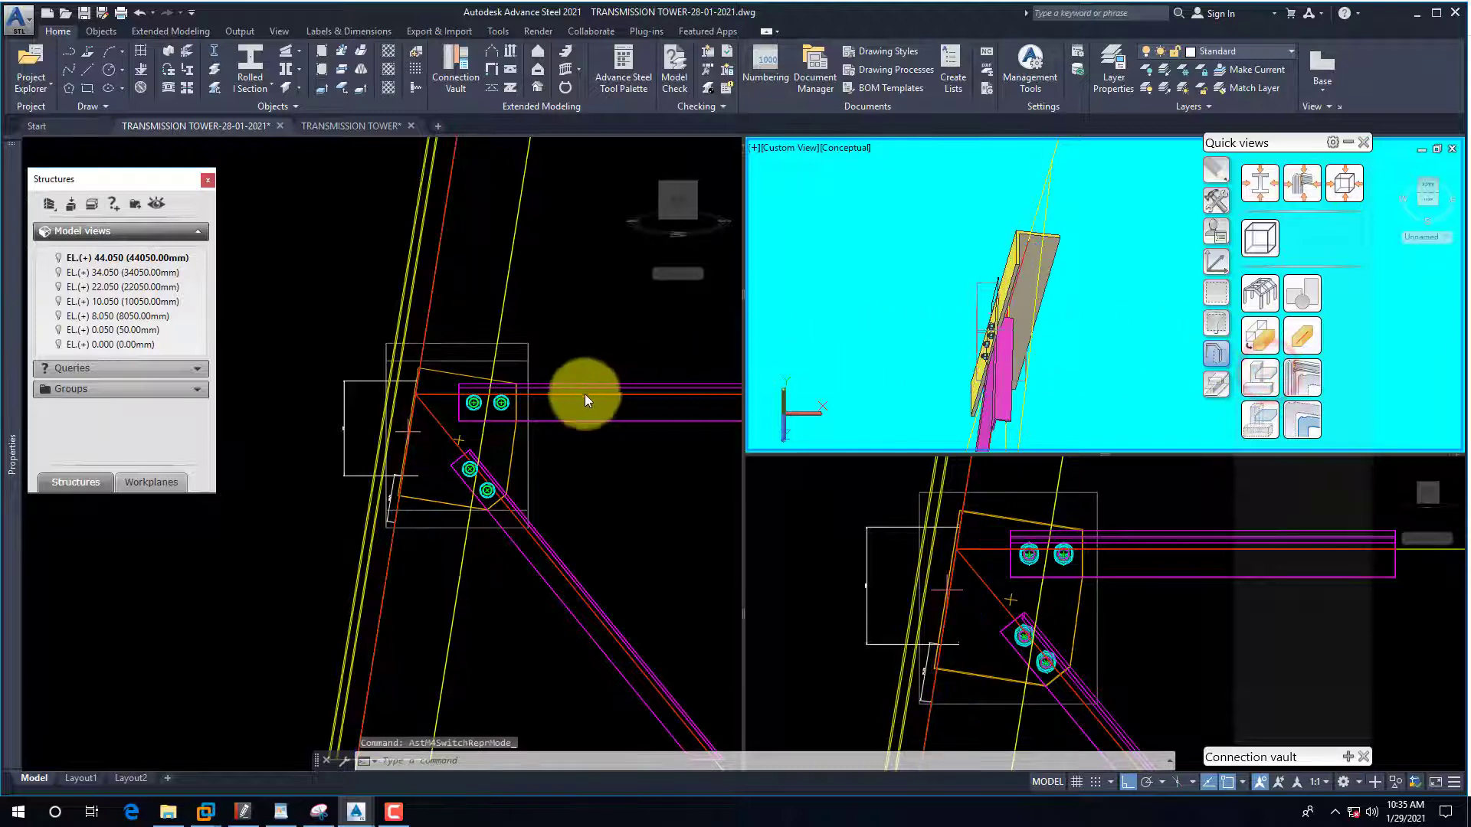
click(587, 329)
click(1348, 144)
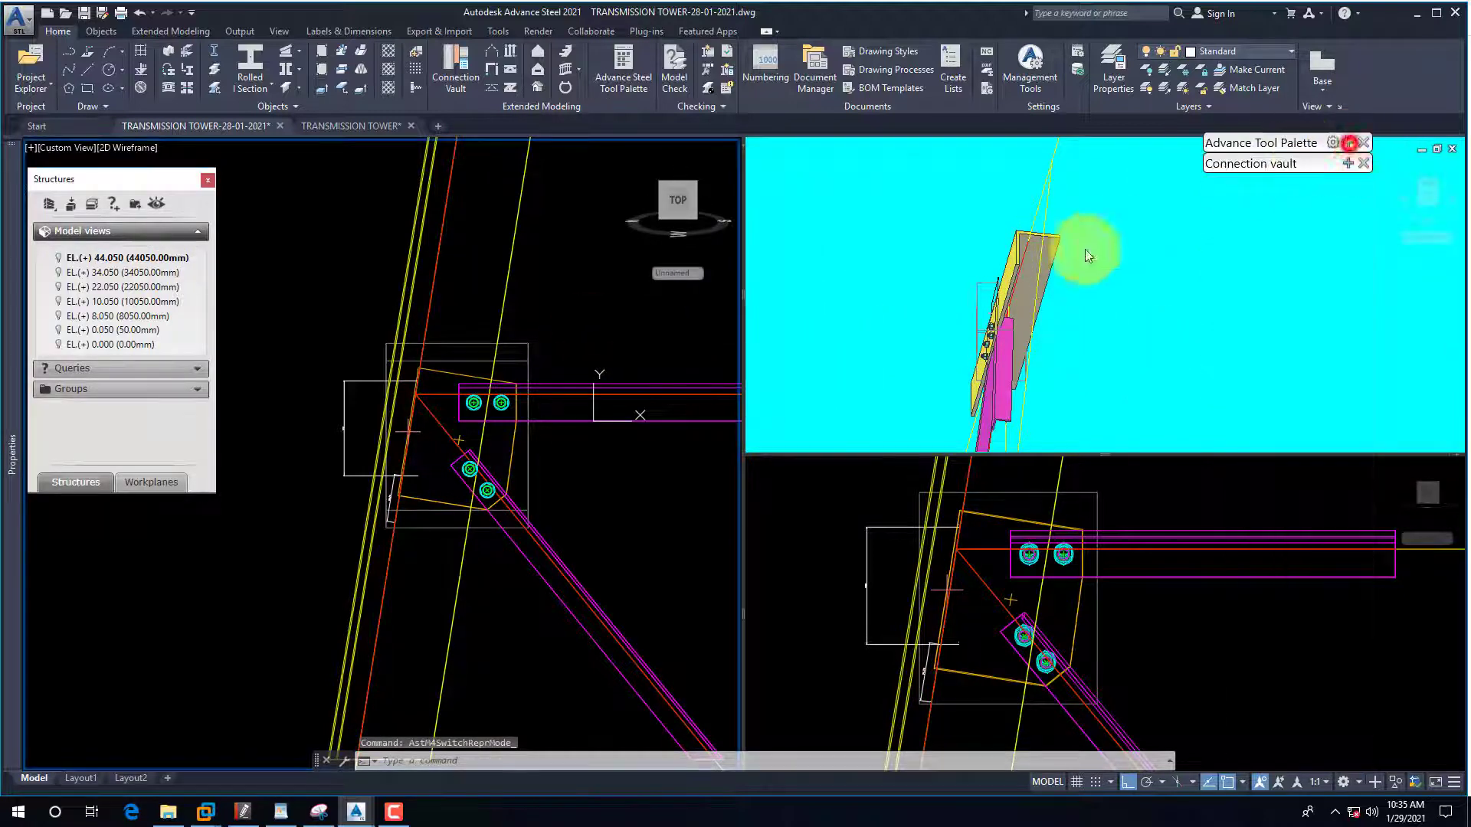
Orbit the Conceptual viewport until the bolted face of the gusset plate is in view, and reactivate the 2D Wireframe viewport showing the UCS.
click(928, 309)
text(3d)
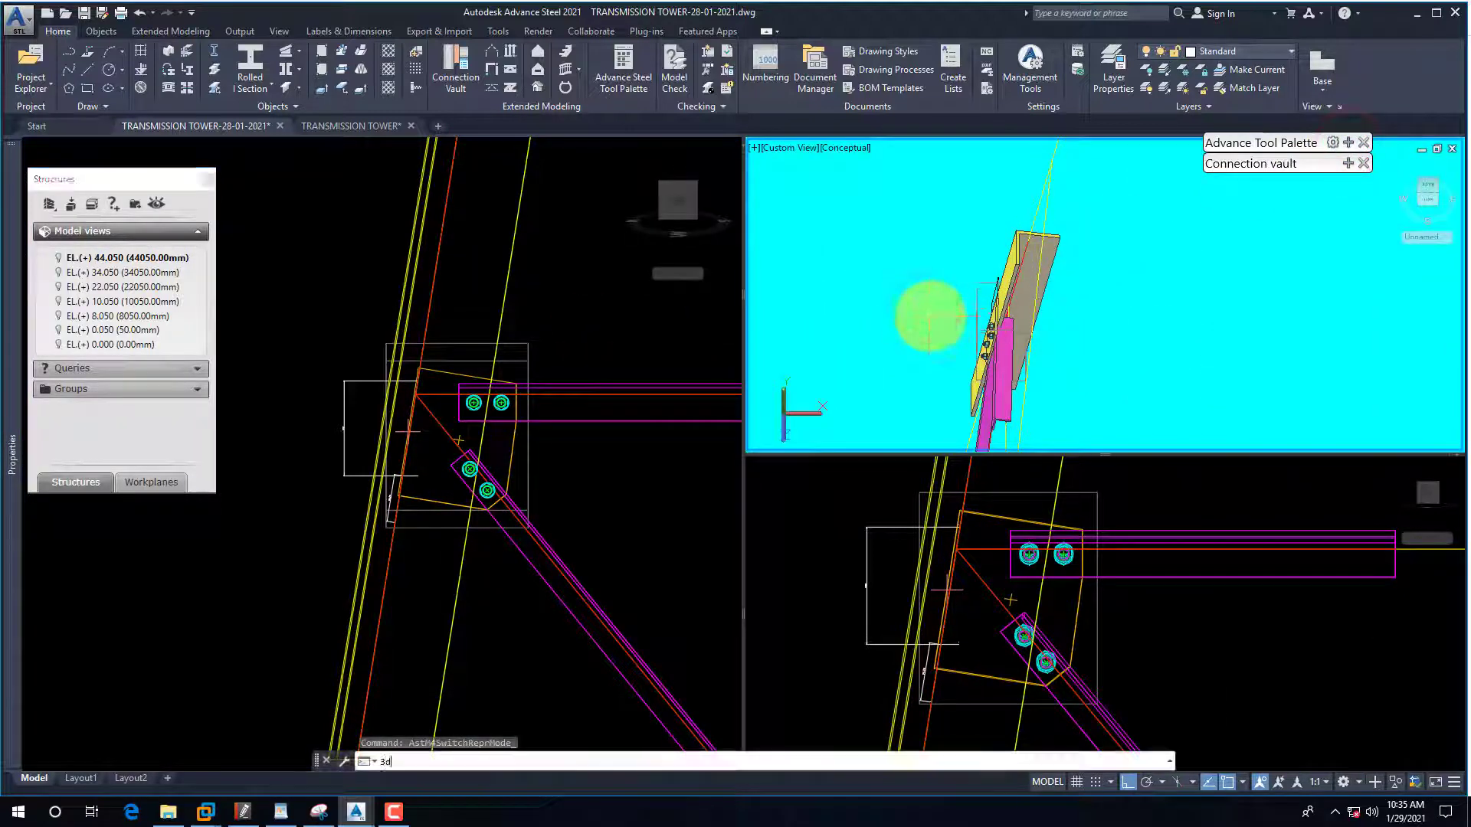
text(o)
key(Return)
drag(969, 362, 893, 246)
right_click(931, 253)
click(954, 269)
click(588, 457)
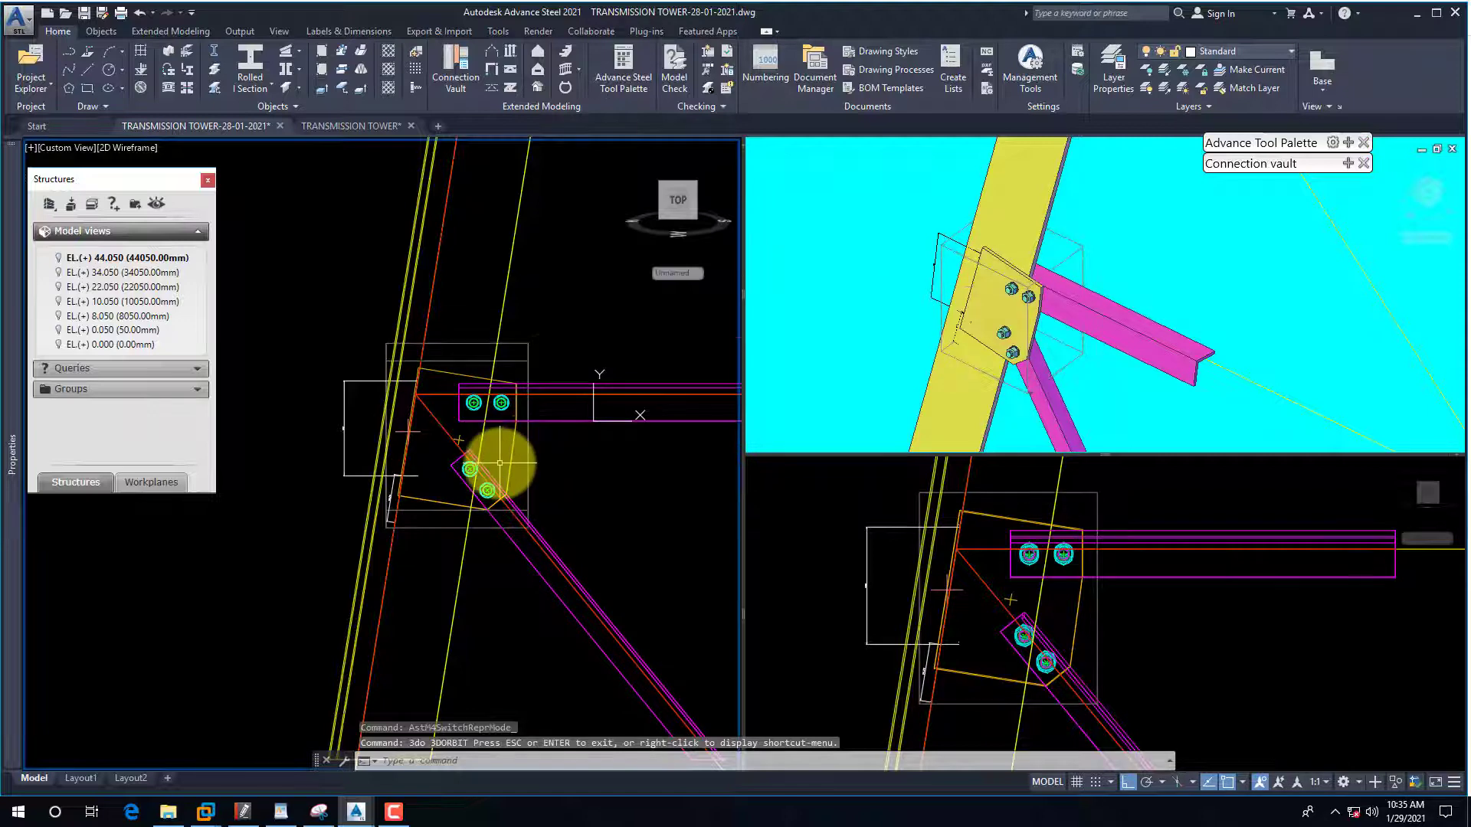
scroll(500, 464, up, 2)
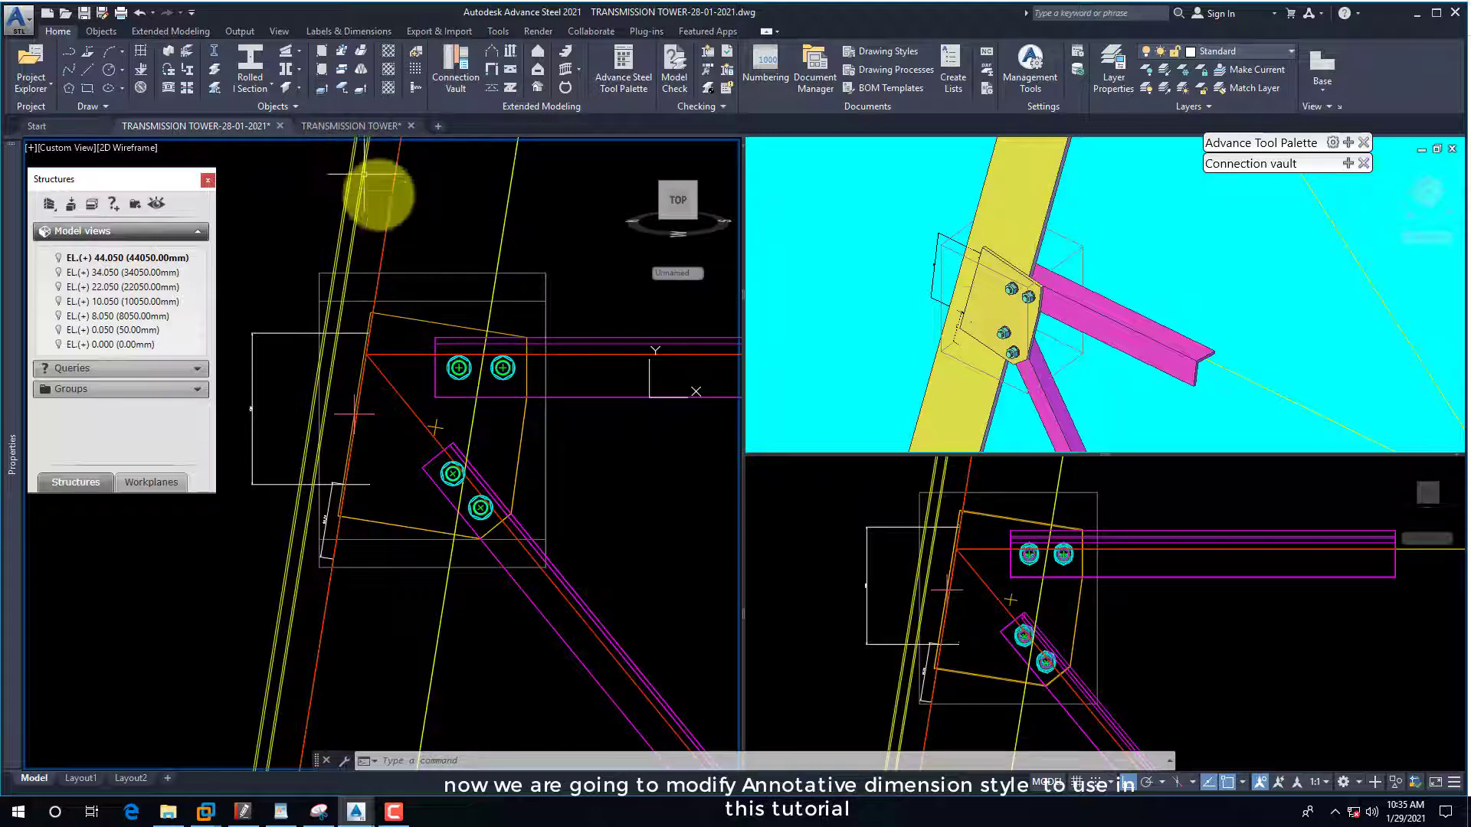
Modify the Annotative dimension style's lines: extend beyond dim lines 1, offset from origin 1 and baseline spacing 7.5.
click(431, 321)
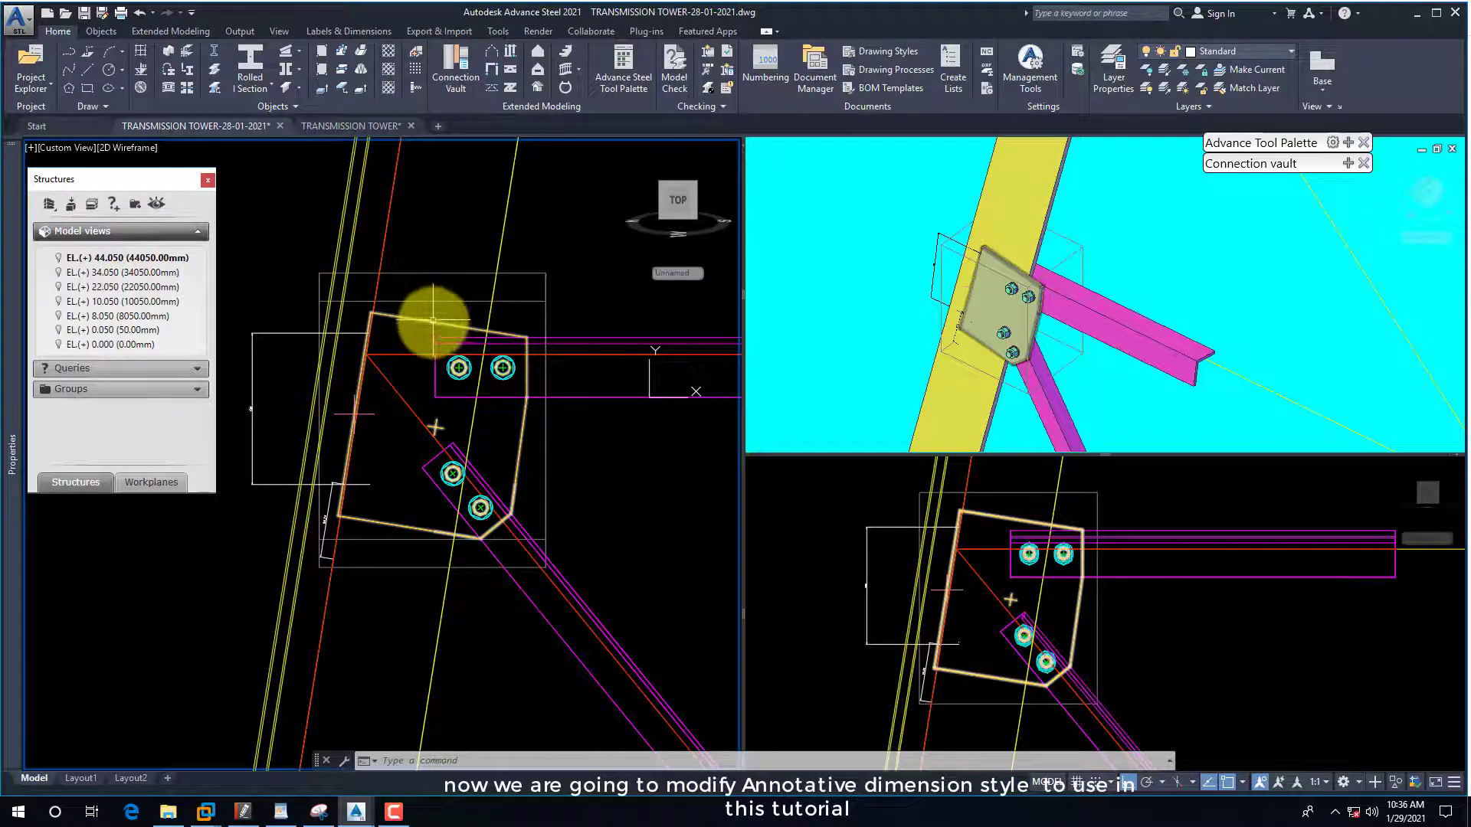
text(D)
key(Return)
click(580, 322)
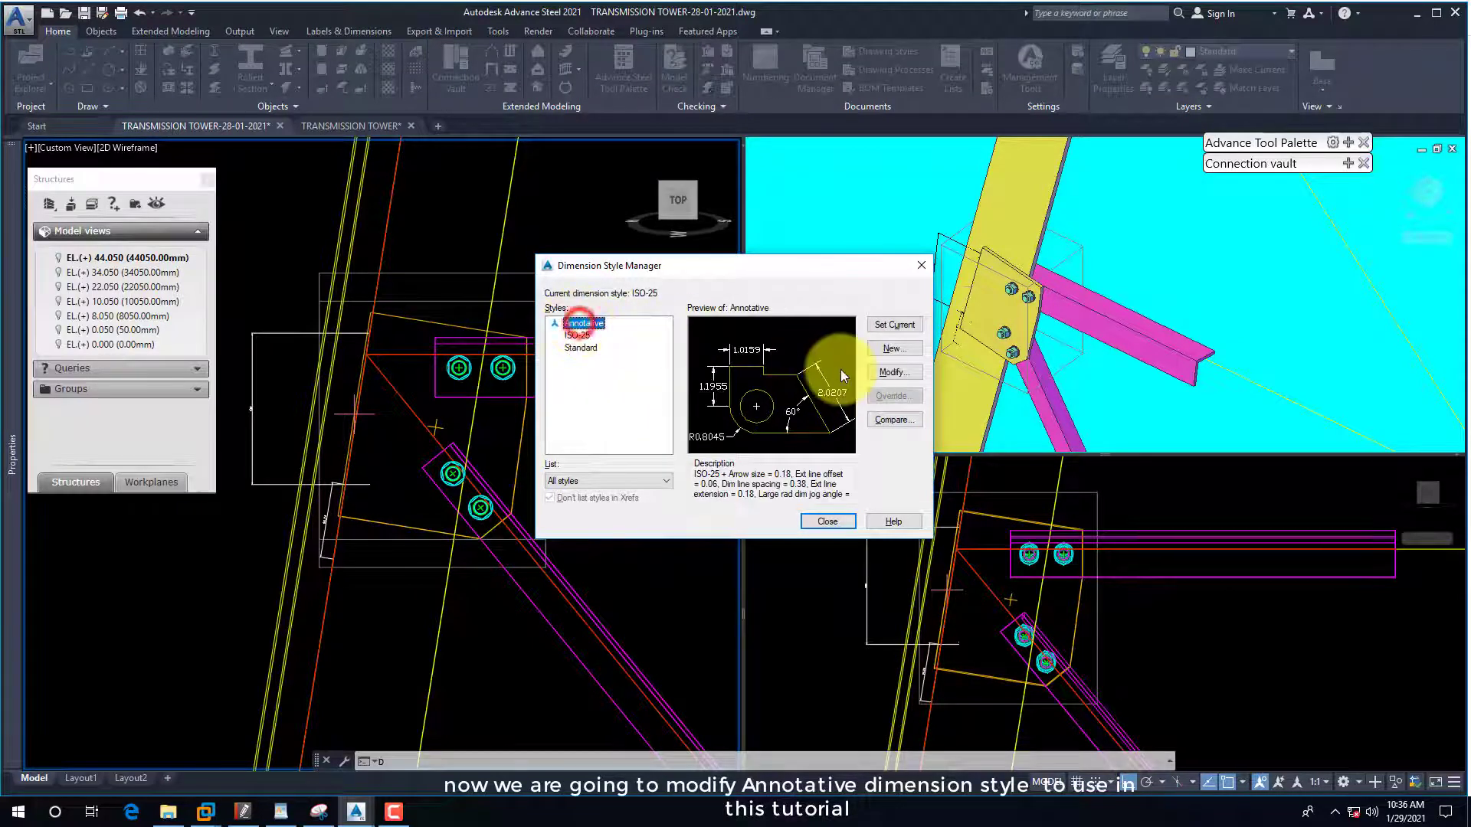
click(904, 376)
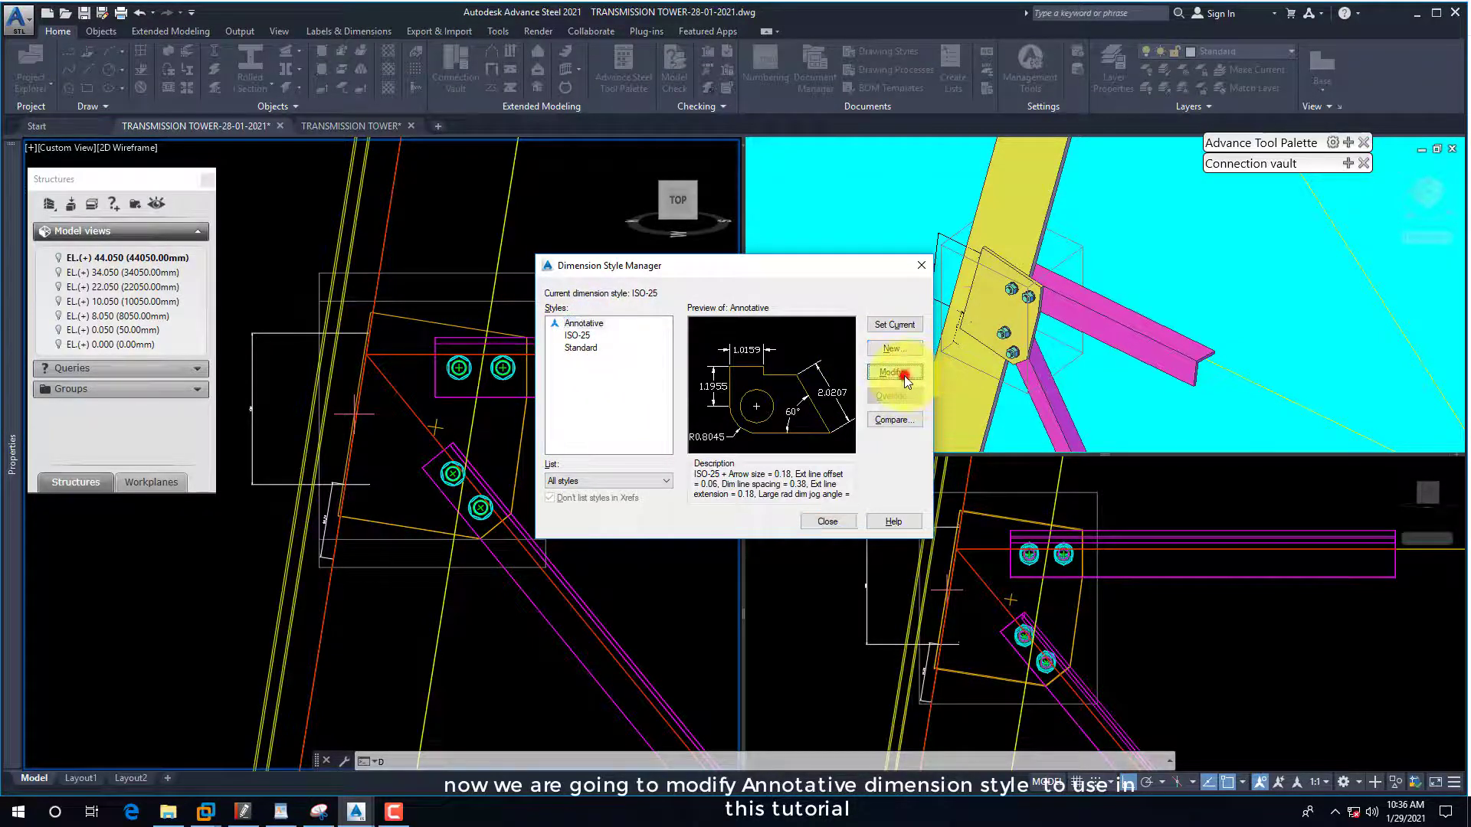
click(537, 236)
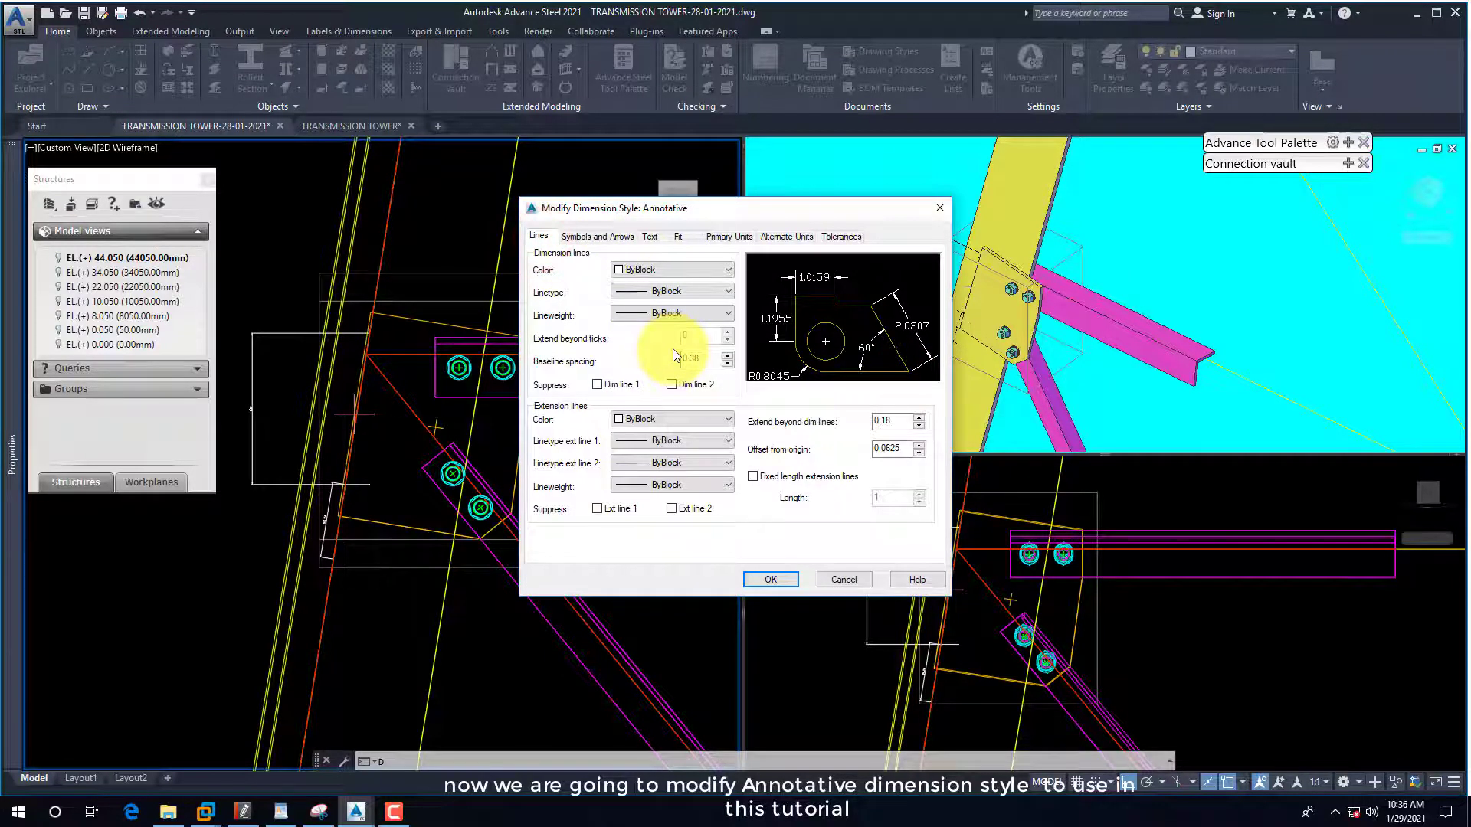
double_click(891, 421)
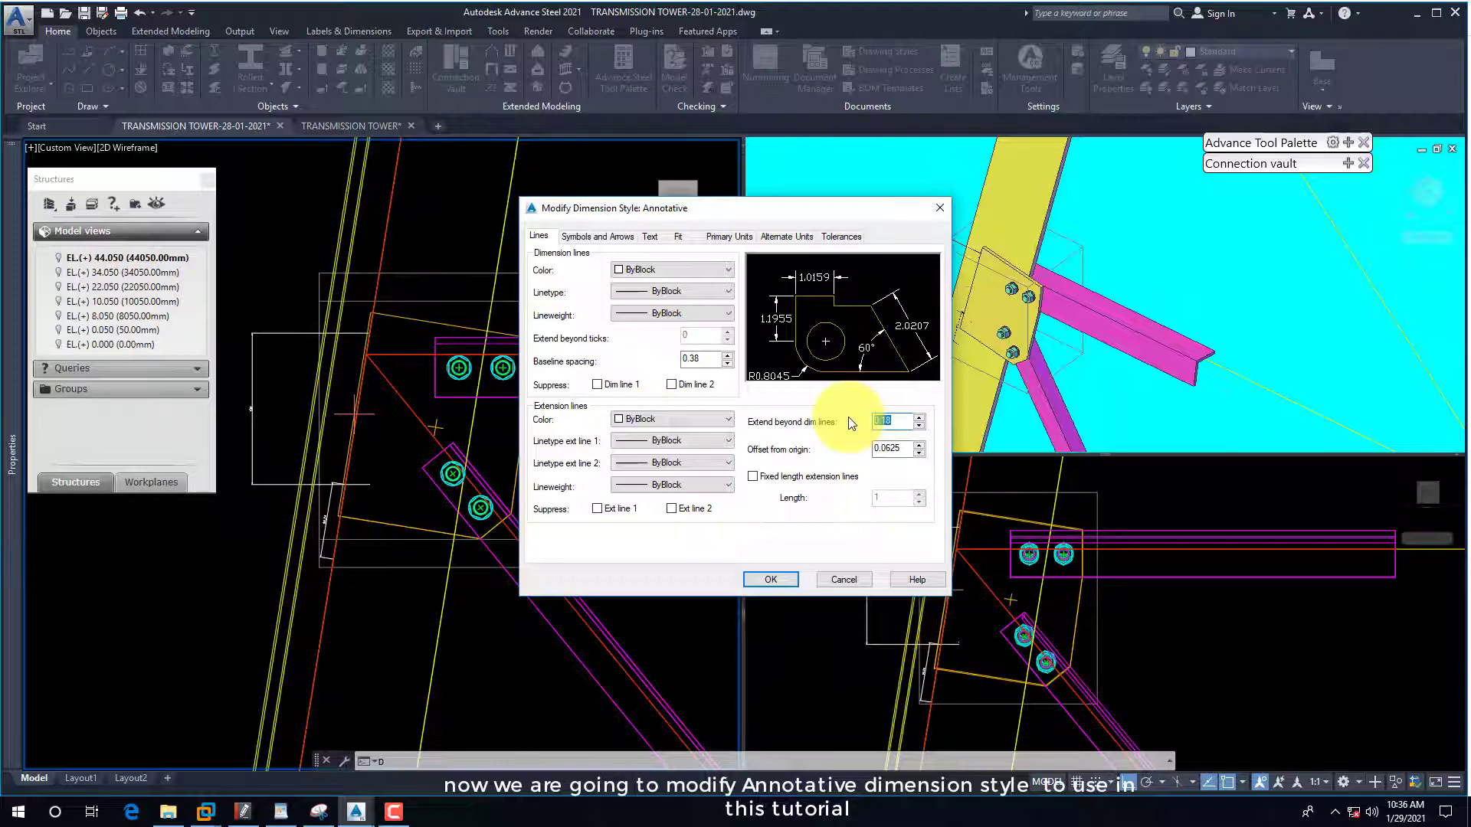
double_click(893, 449)
text(1)
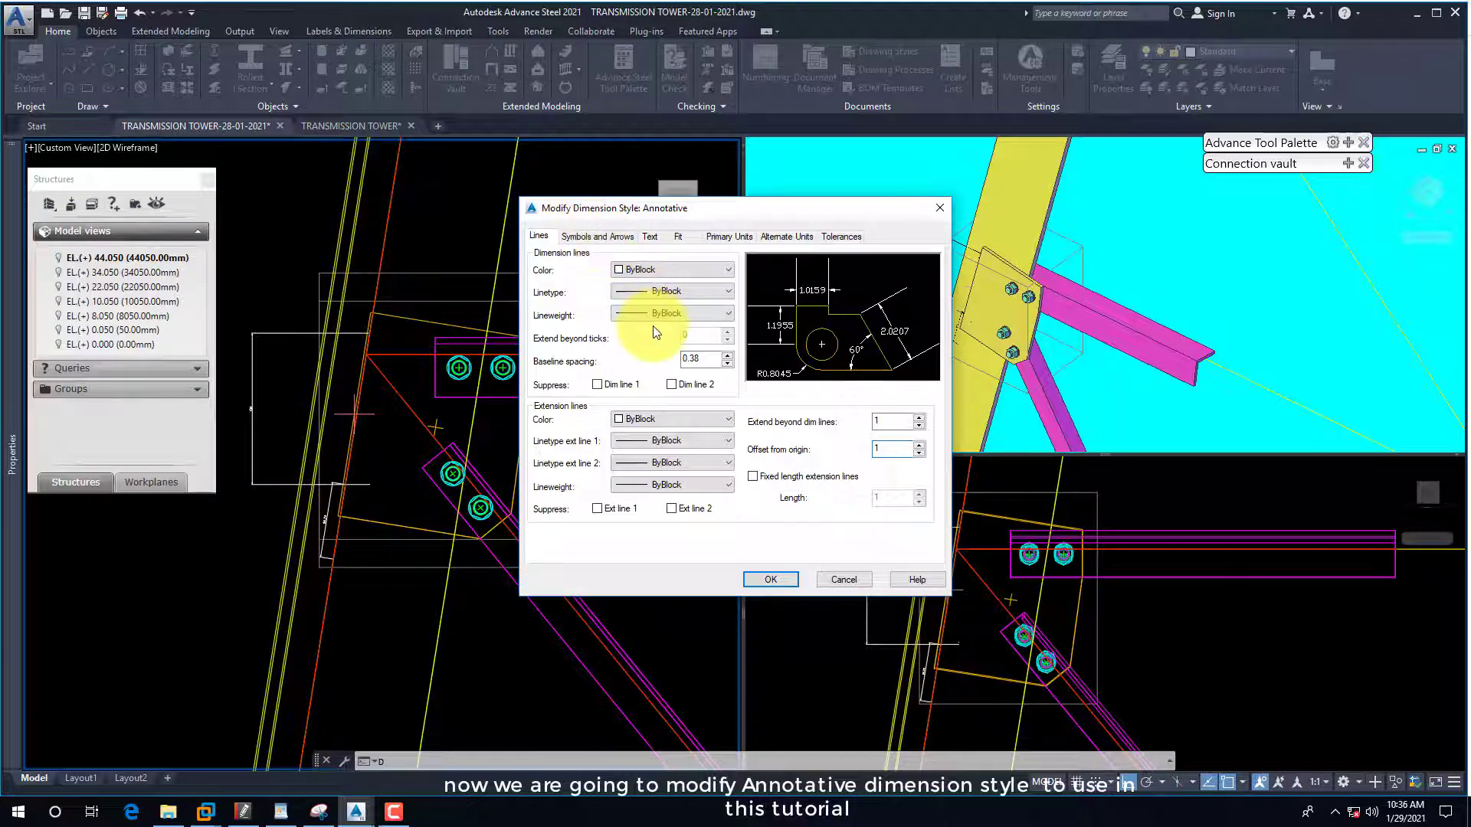
drag(715, 355, 656, 354)
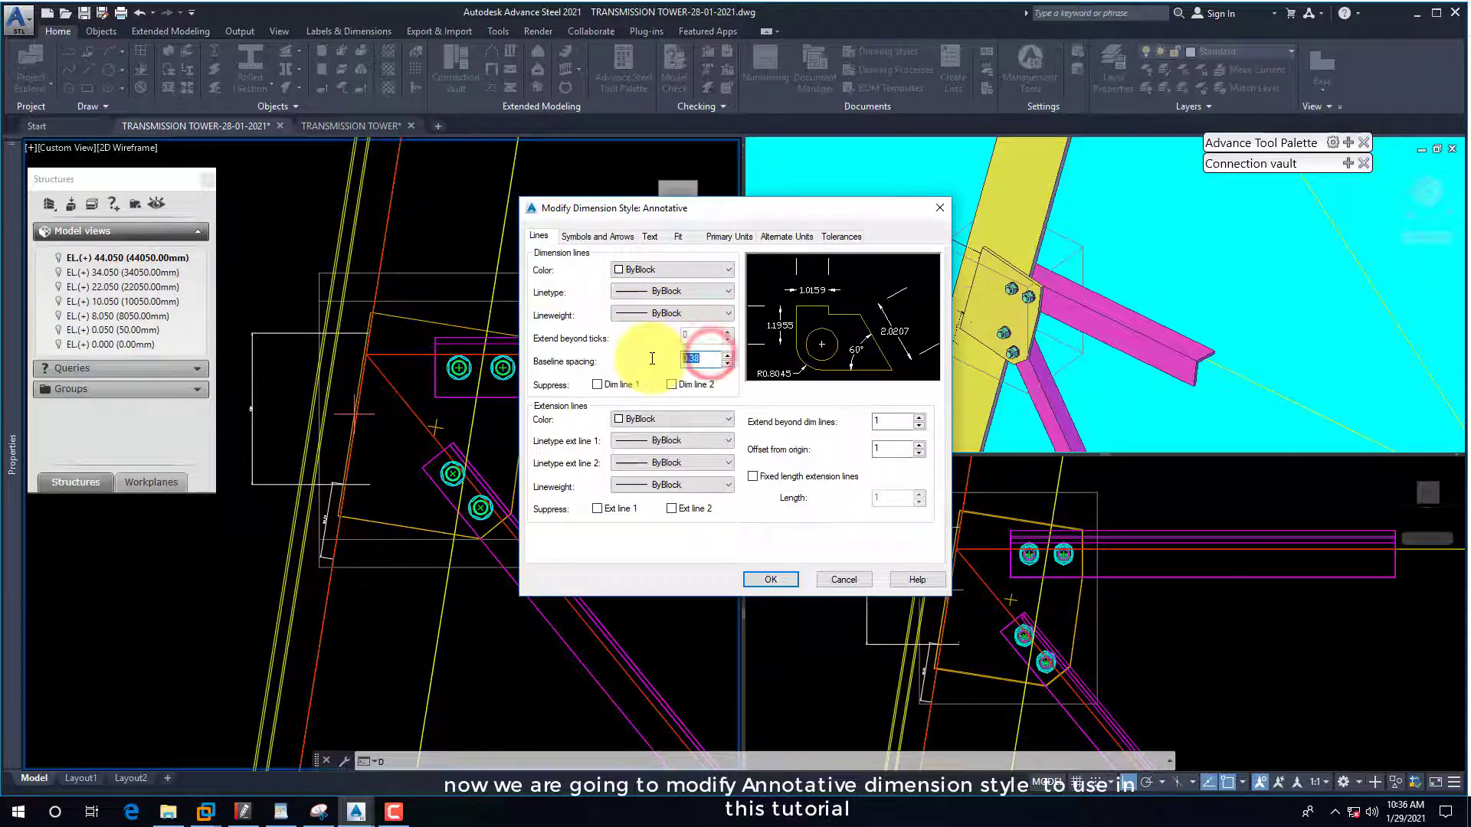
text(7.5)
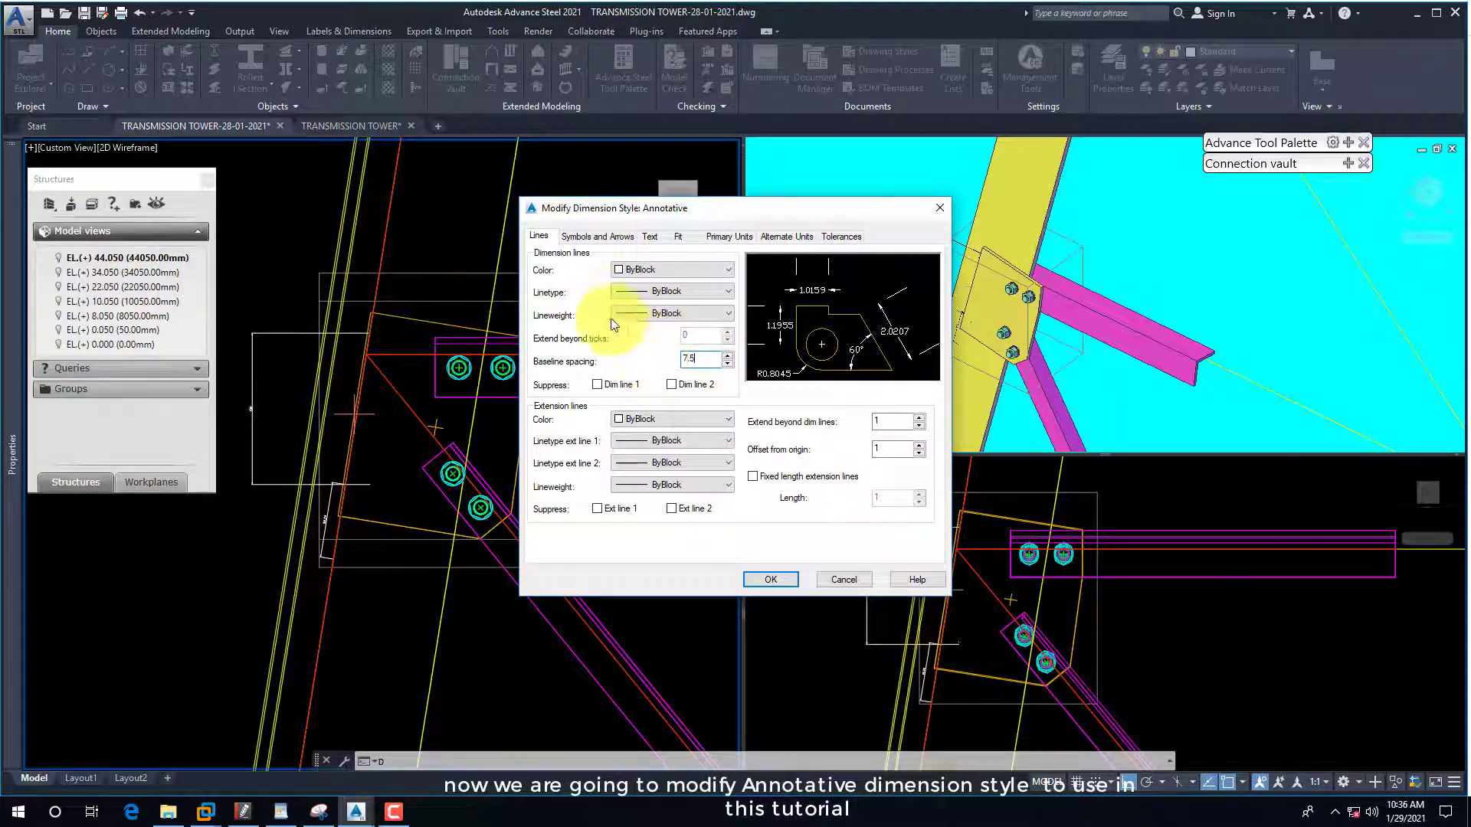
Set the Annotative style's arrow size to 3 and its center marks to None.
click(594, 237)
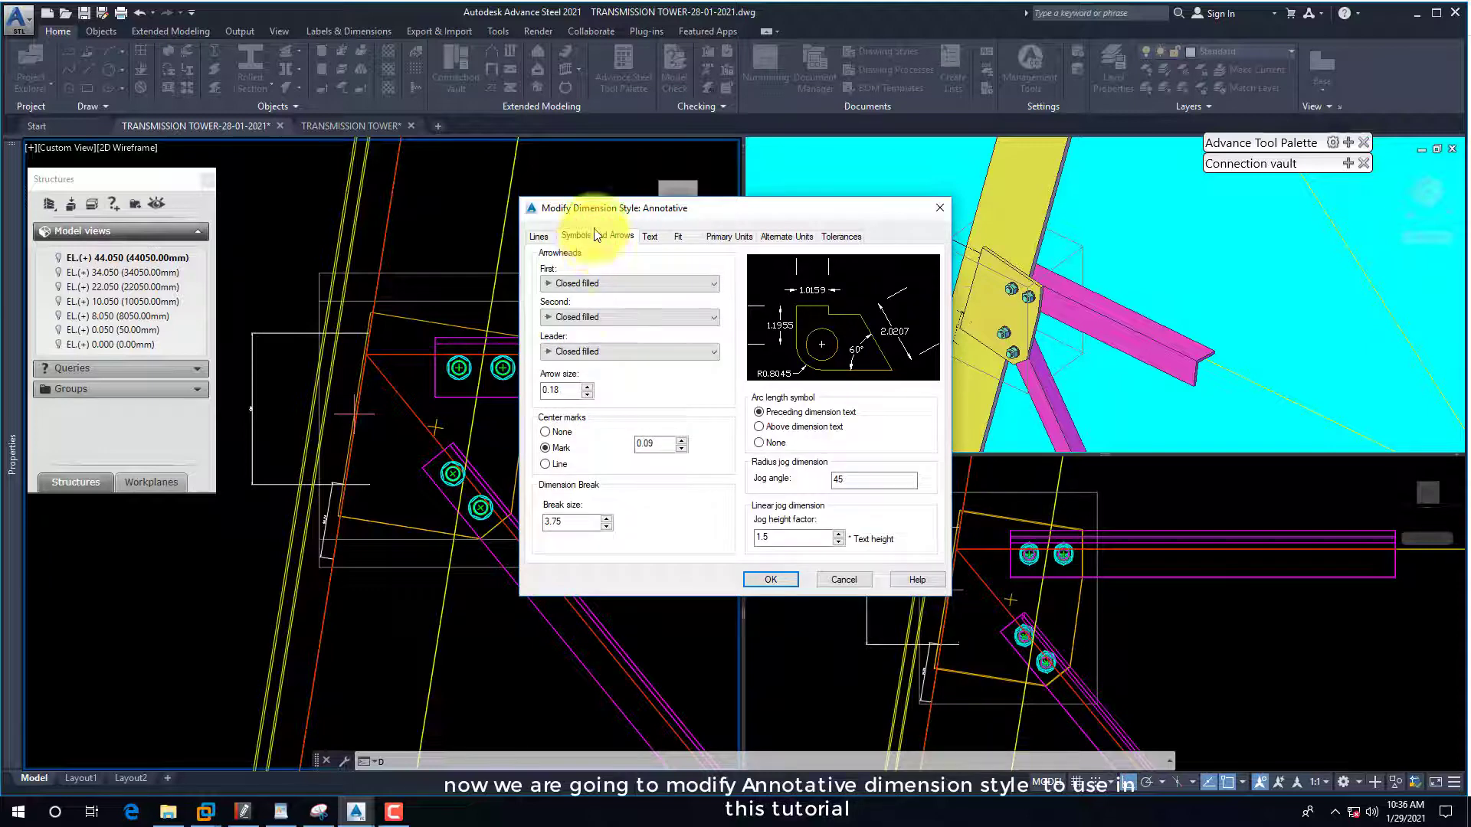
text(3)
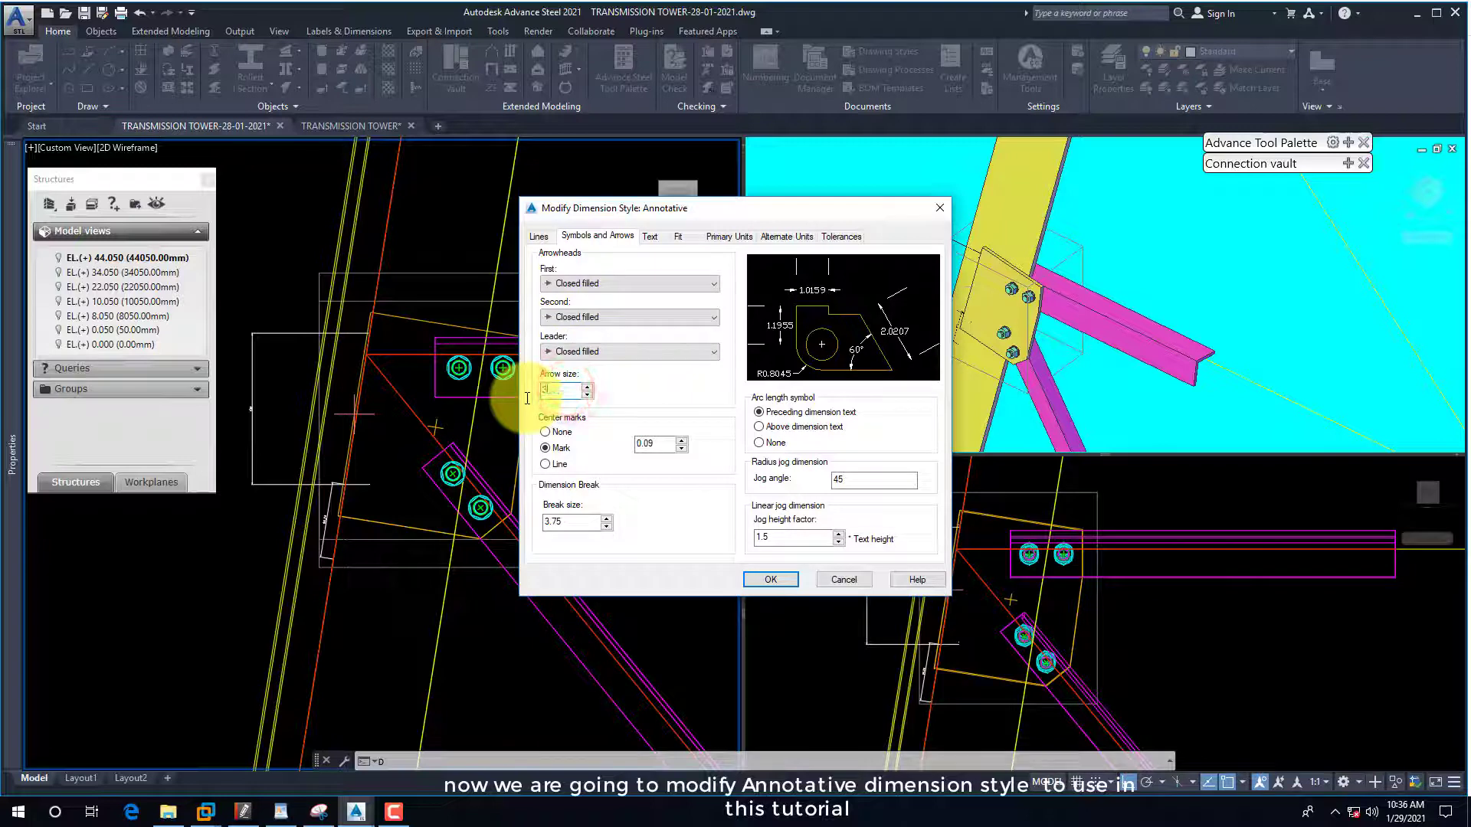
click(545, 432)
click(569, 523)
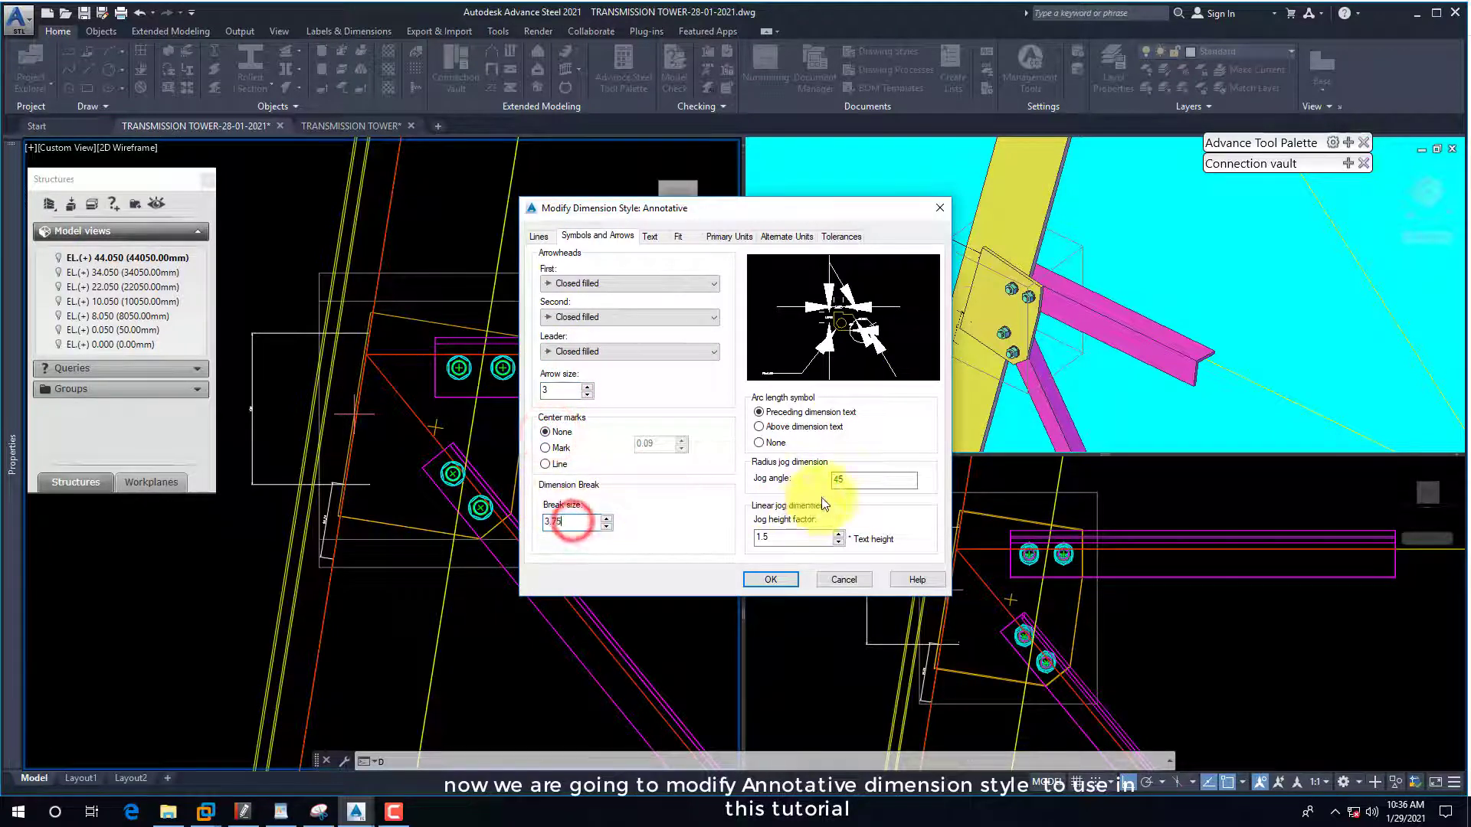
click(864, 480)
click(789, 536)
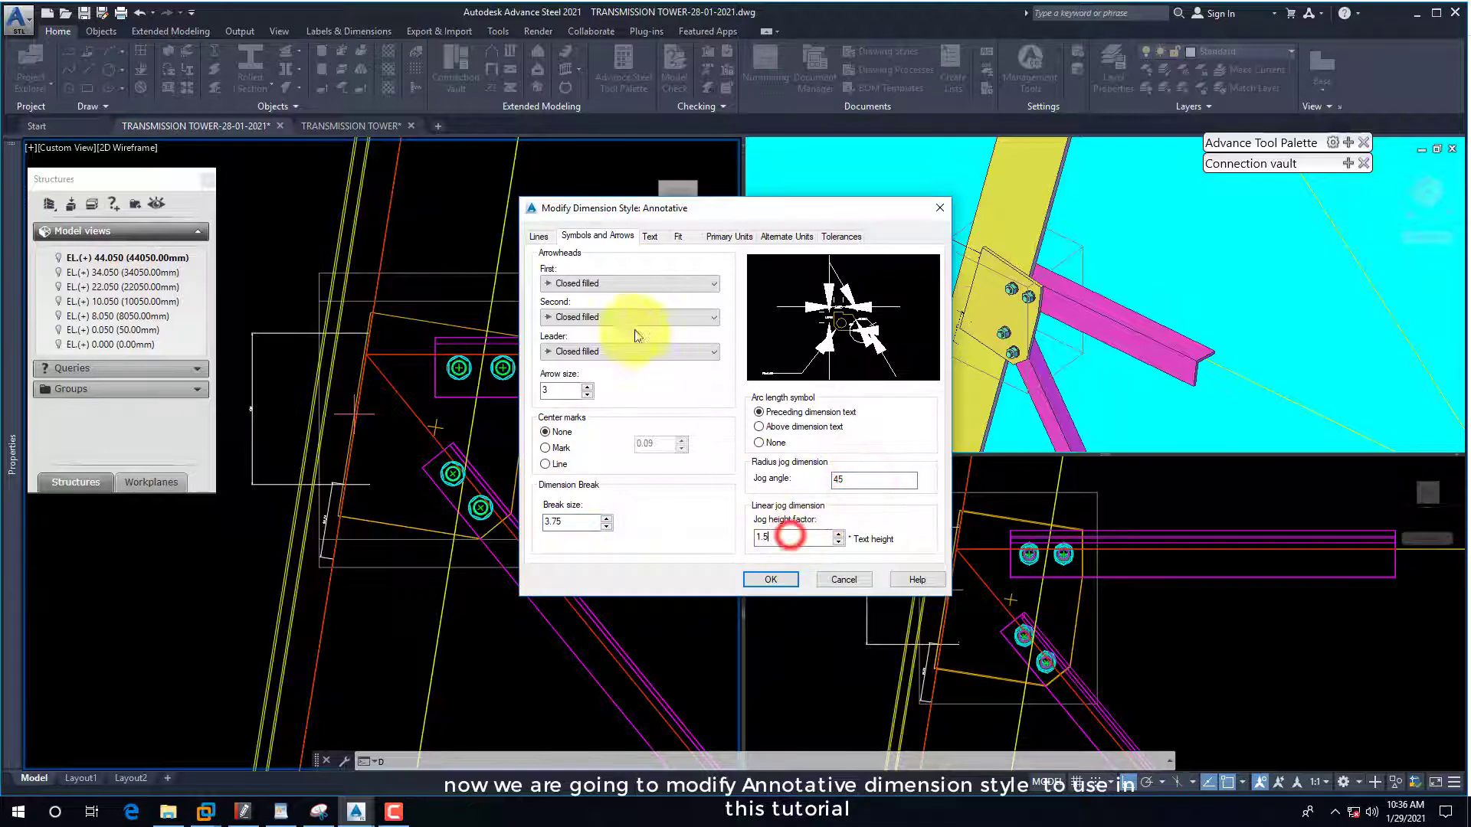
Set the dimension text to the Annotative text style, height 3, aligned with the dimension line, vertically Above, with a 1.5 offset from the line.
click(657, 236)
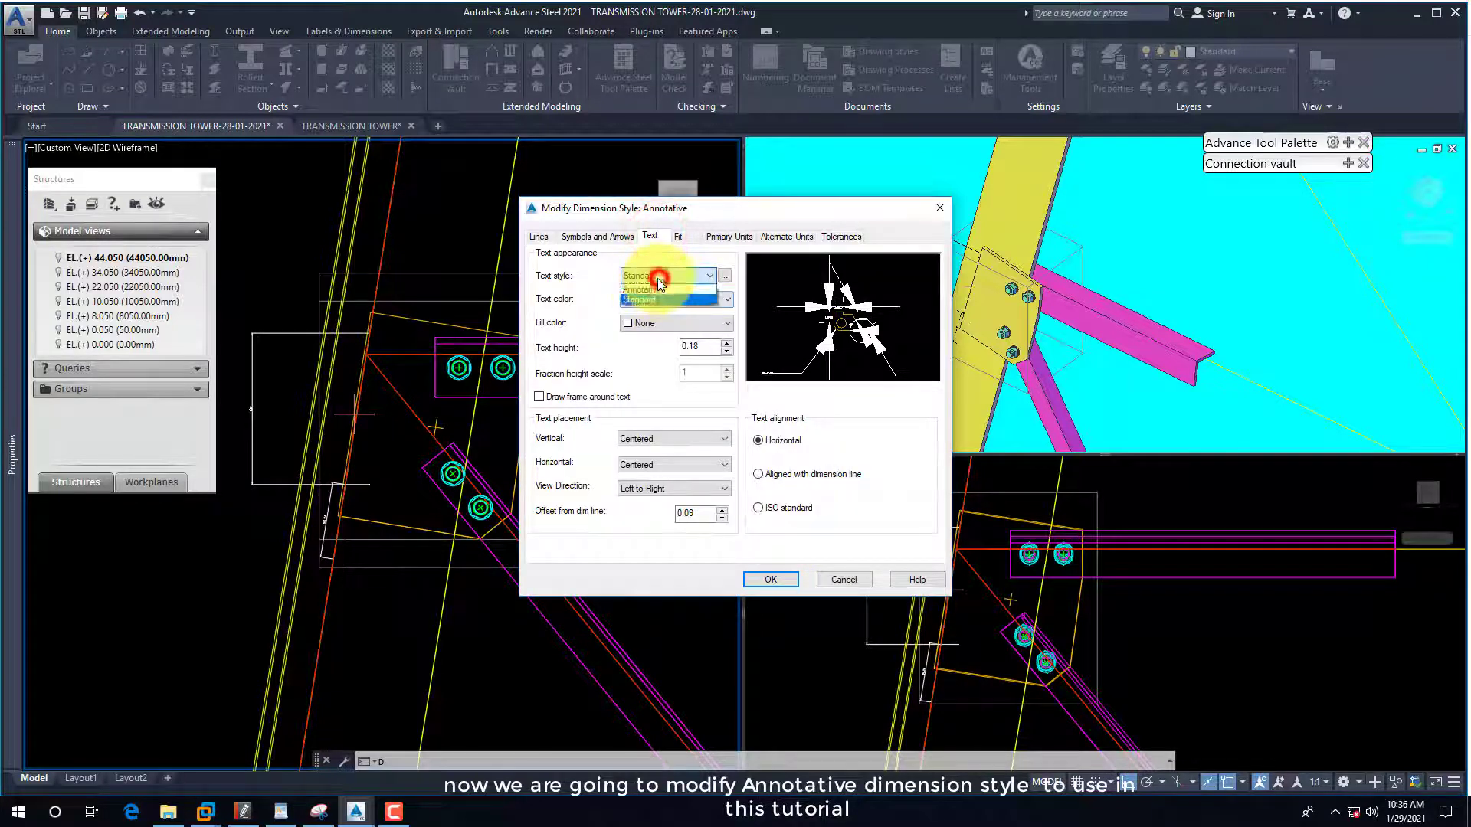
click(642, 289)
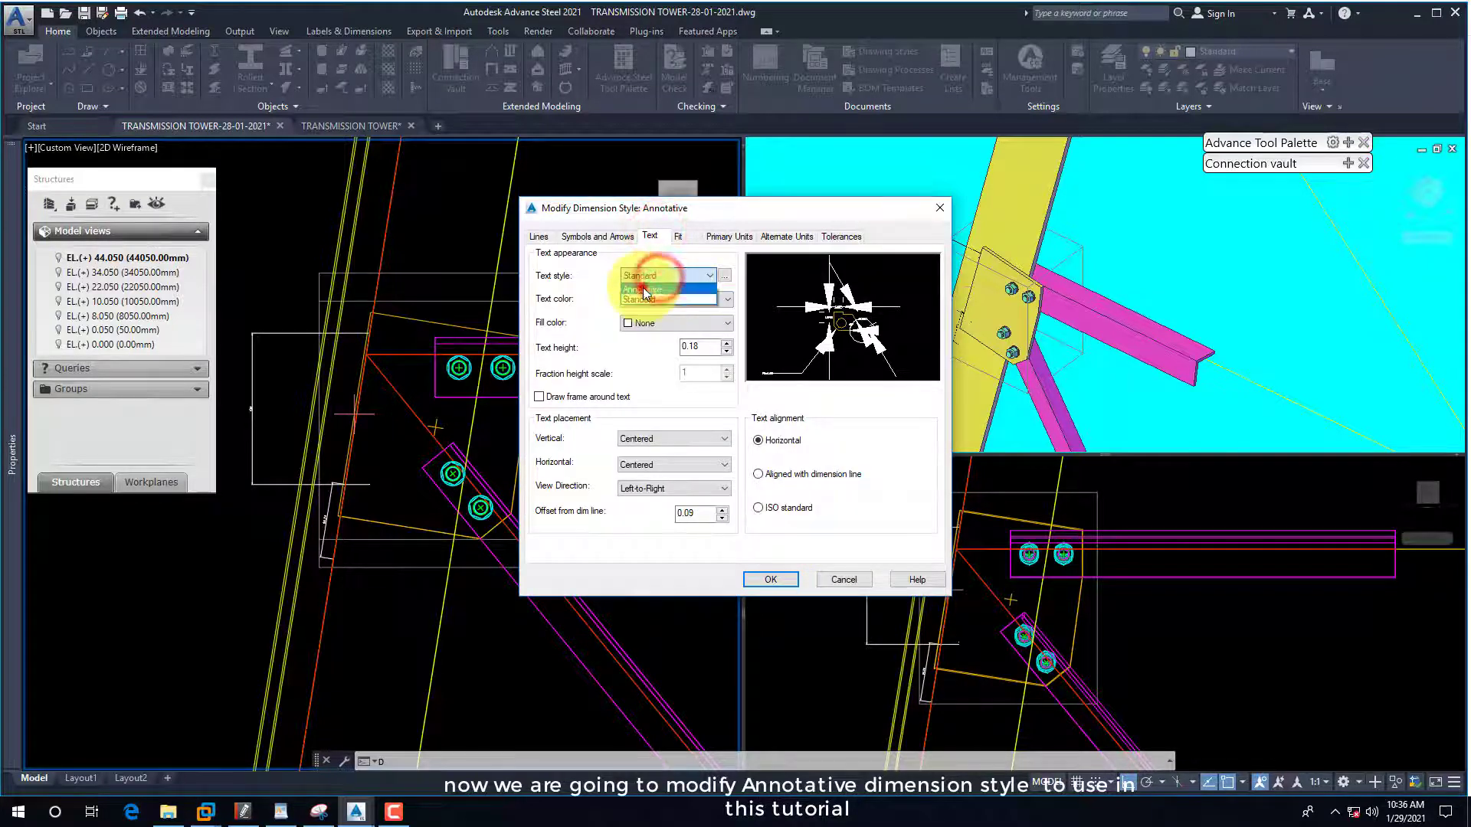
double_click(714, 349)
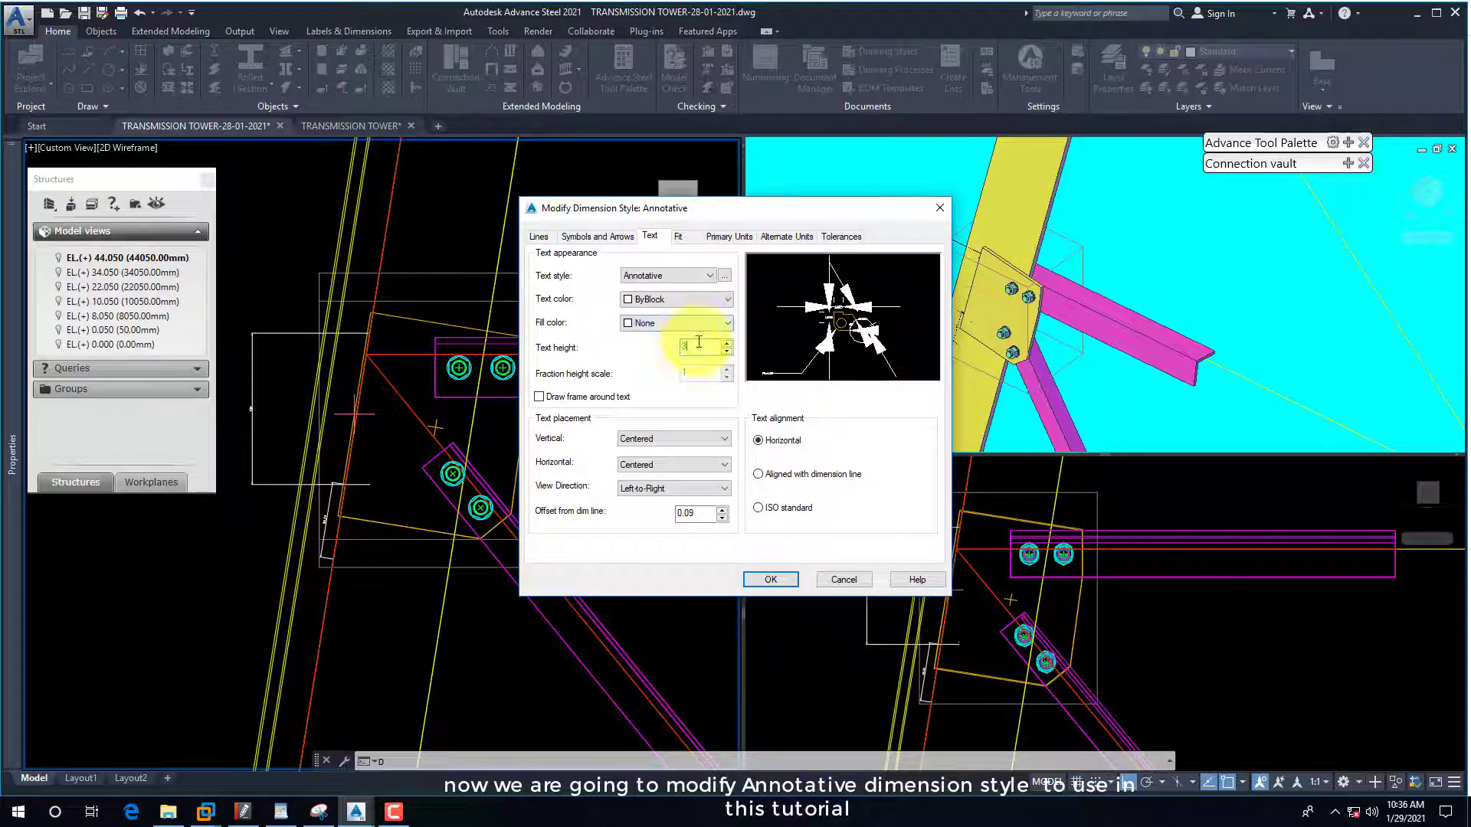
text(3)
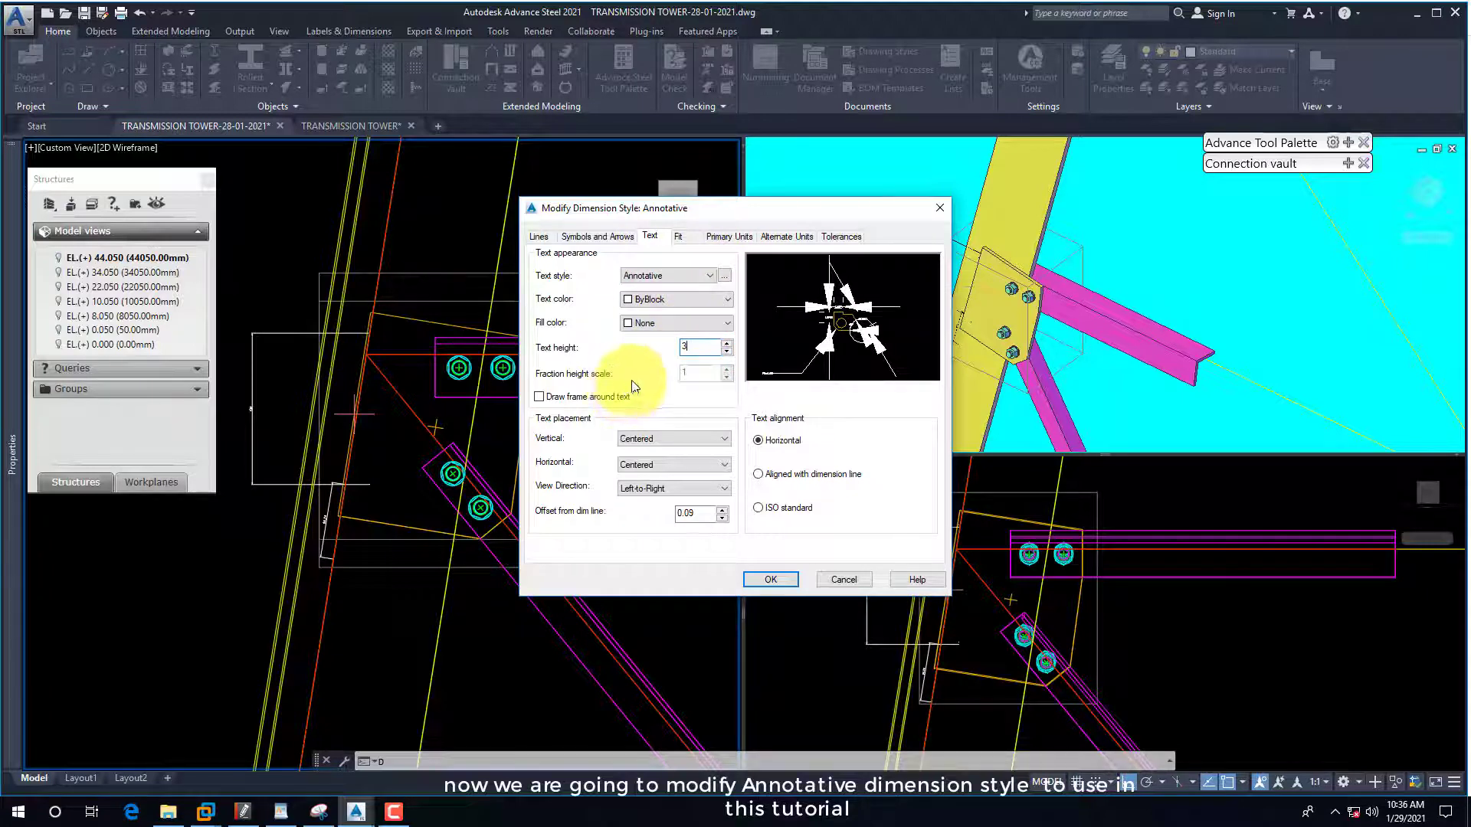
click(759, 474)
click(669, 441)
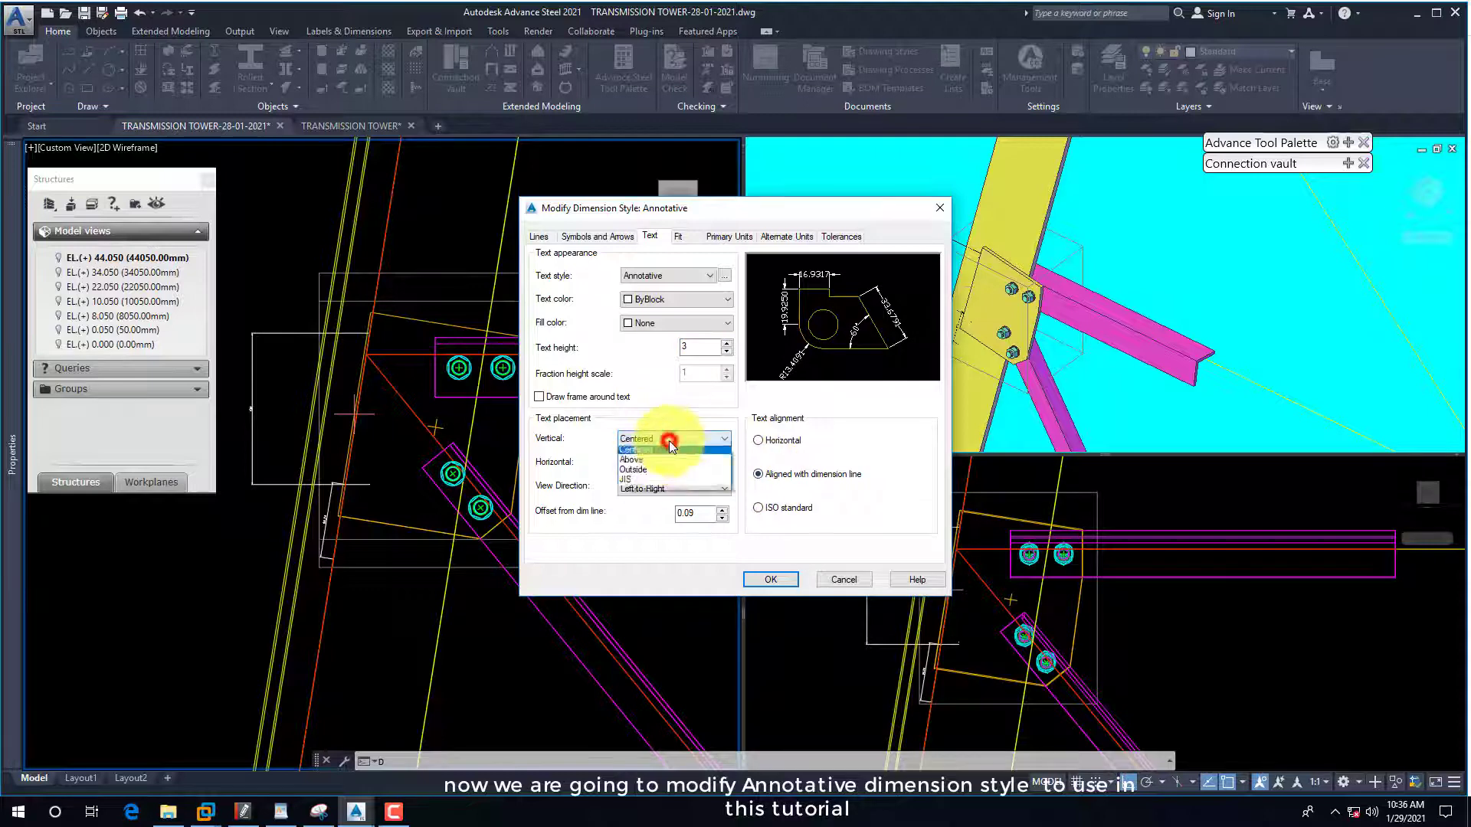
click(639, 464)
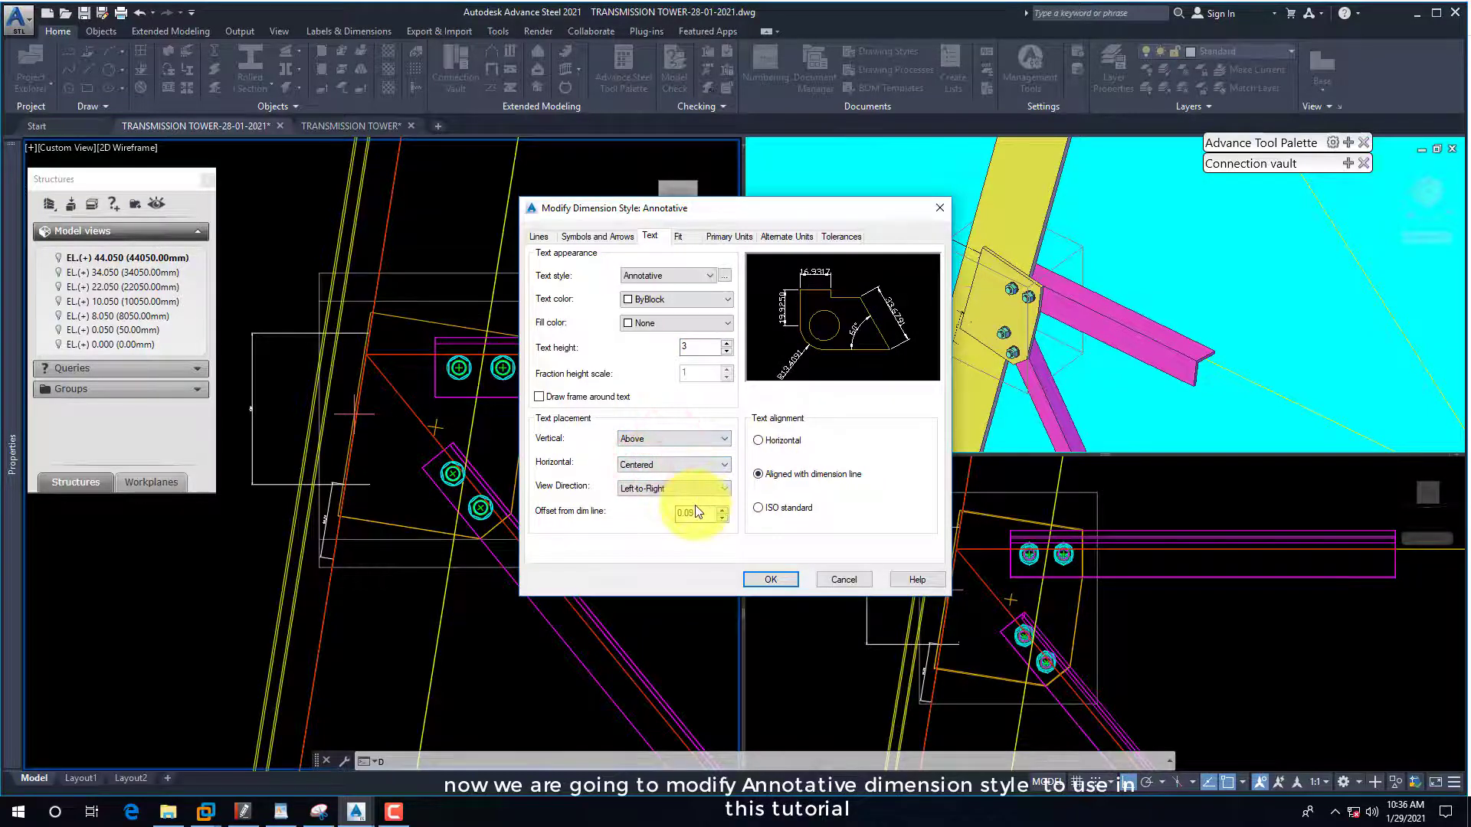
double_click(696, 512)
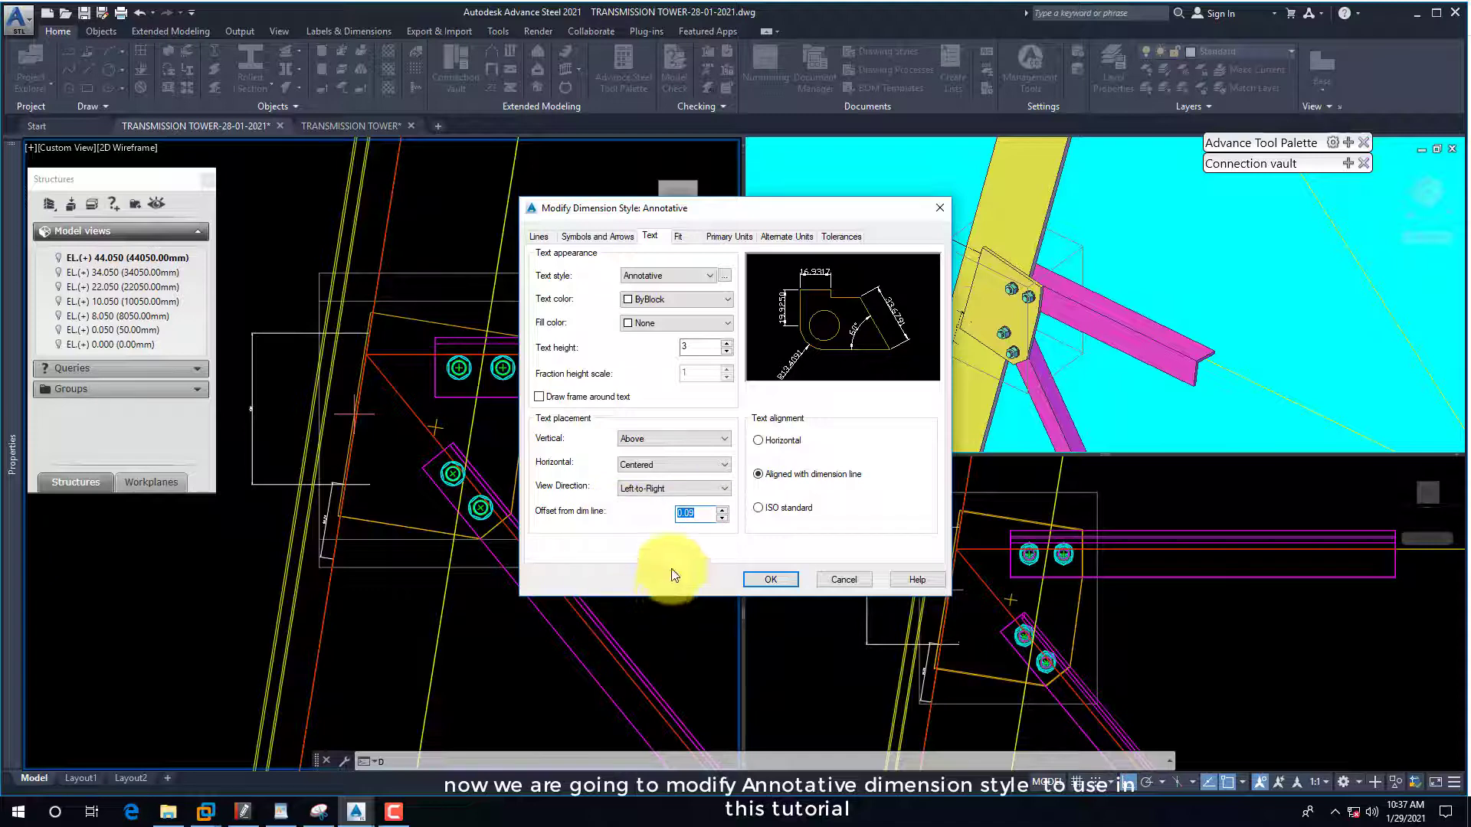
text(1.5)
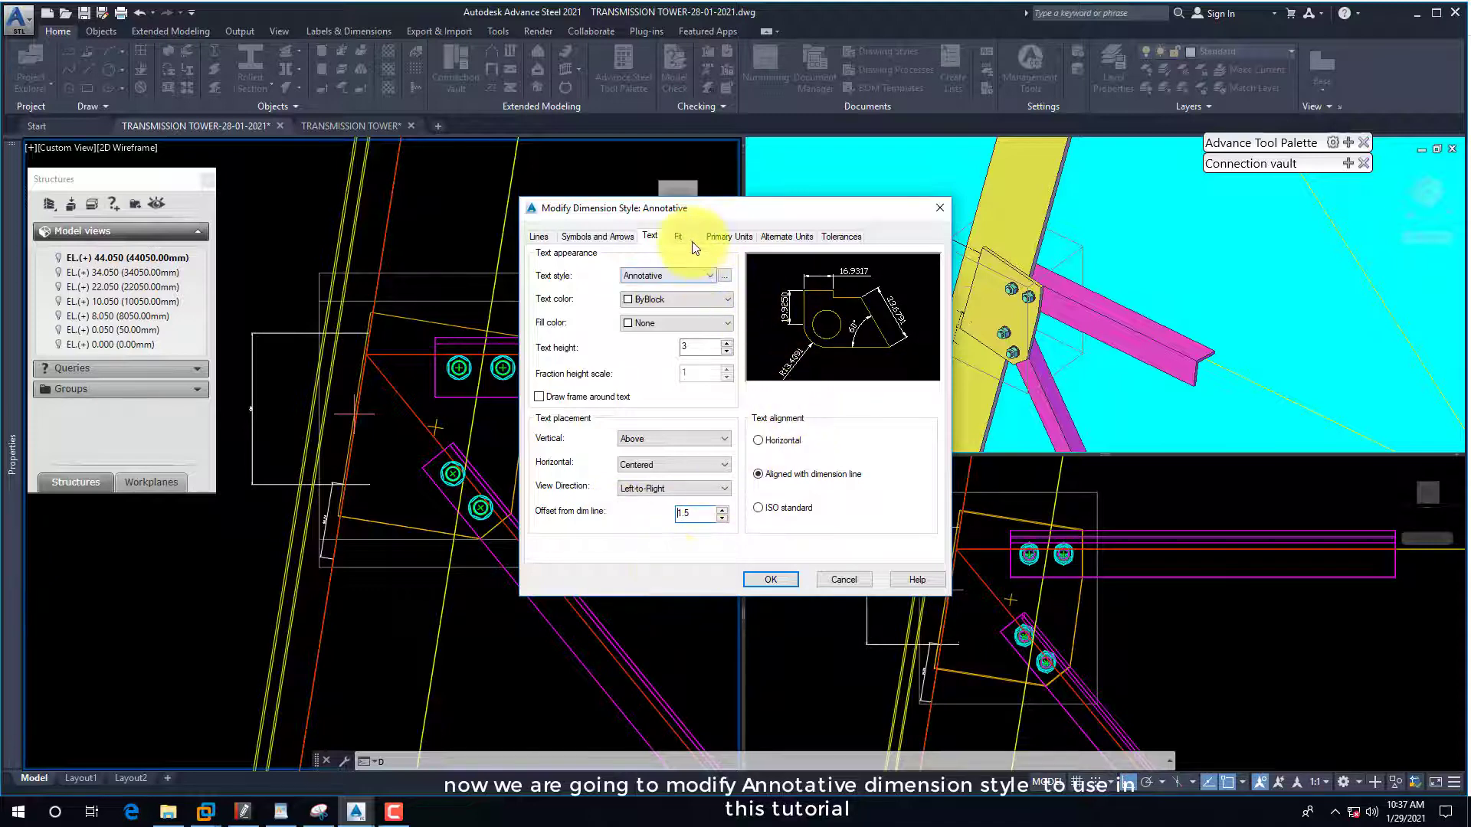
Set the style's linear dimension precision to 0, save the changes and make Annotative the current dimension style.
click(678, 238)
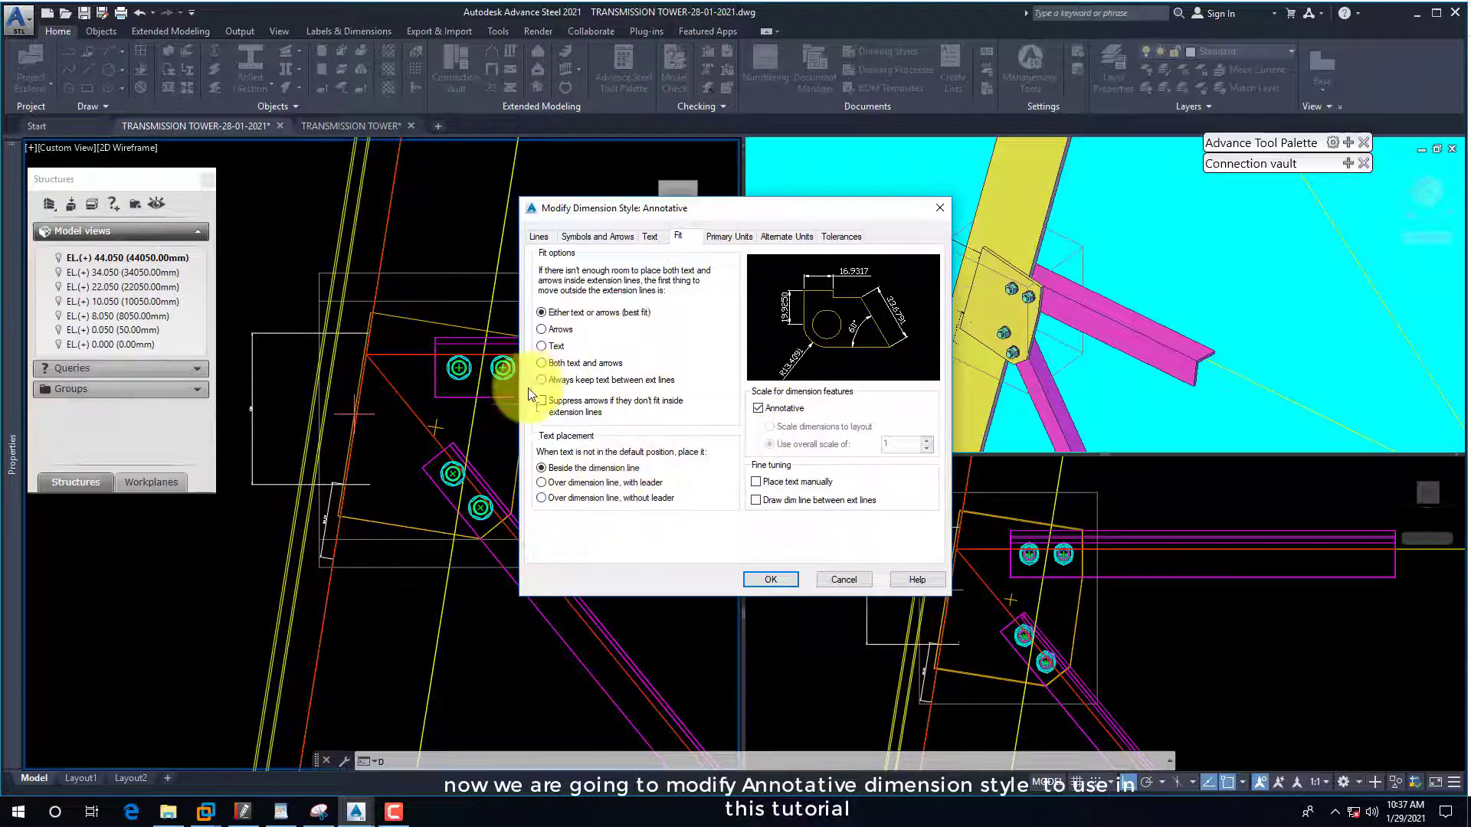
click(729, 236)
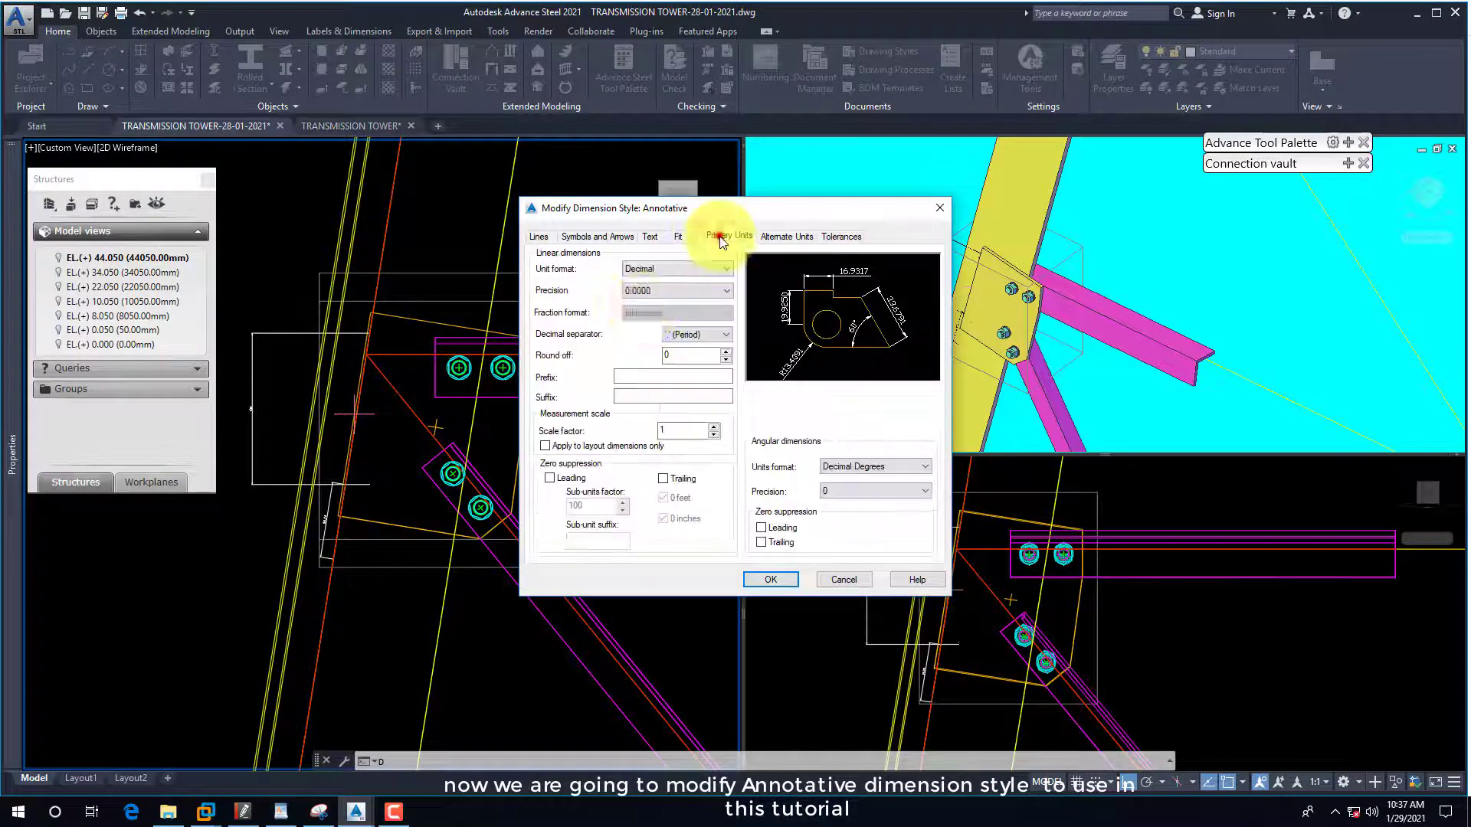
click(639, 290)
click(636, 304)
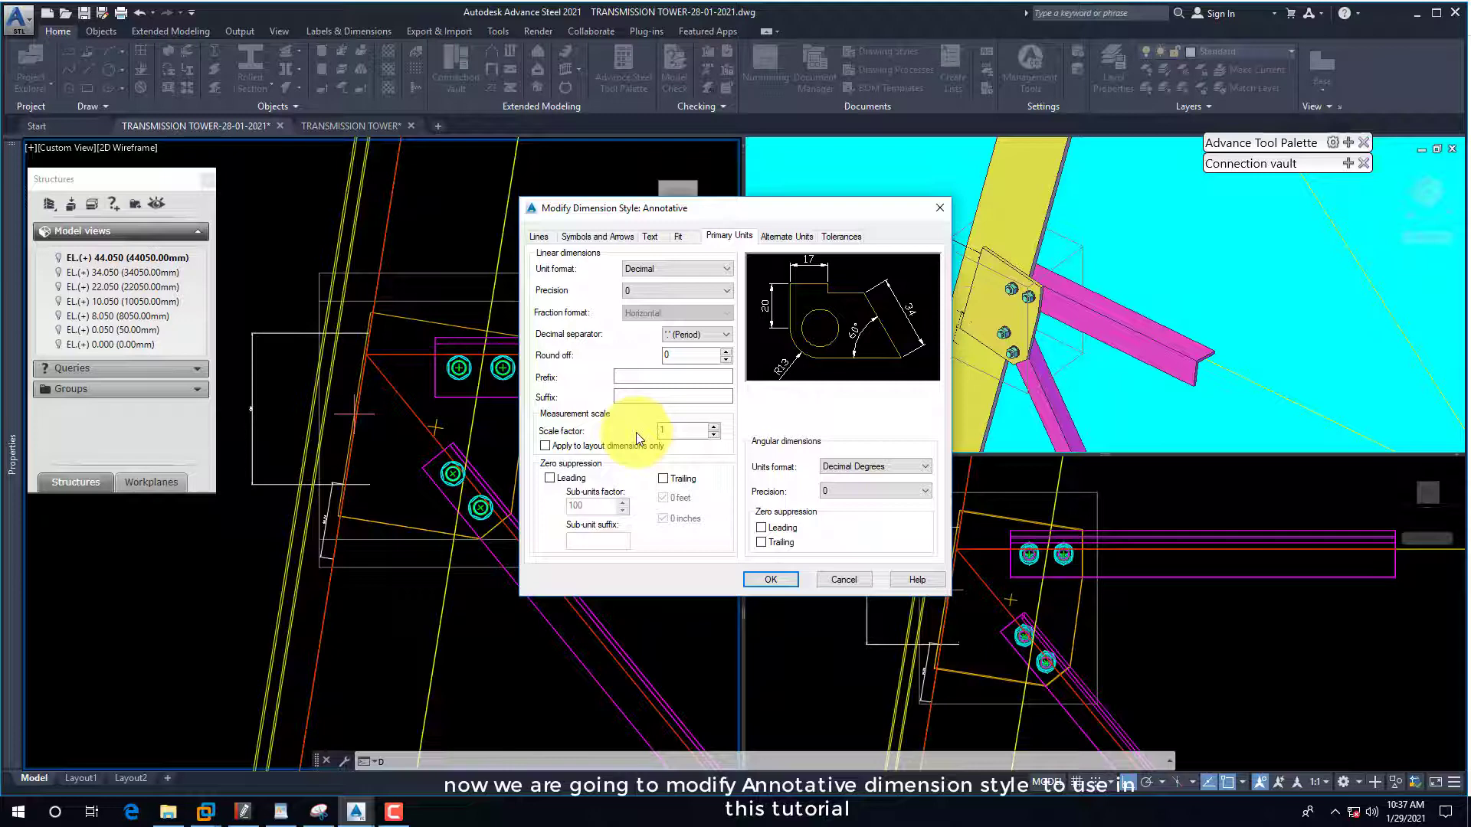
click(784, 236)
click(843, 237)
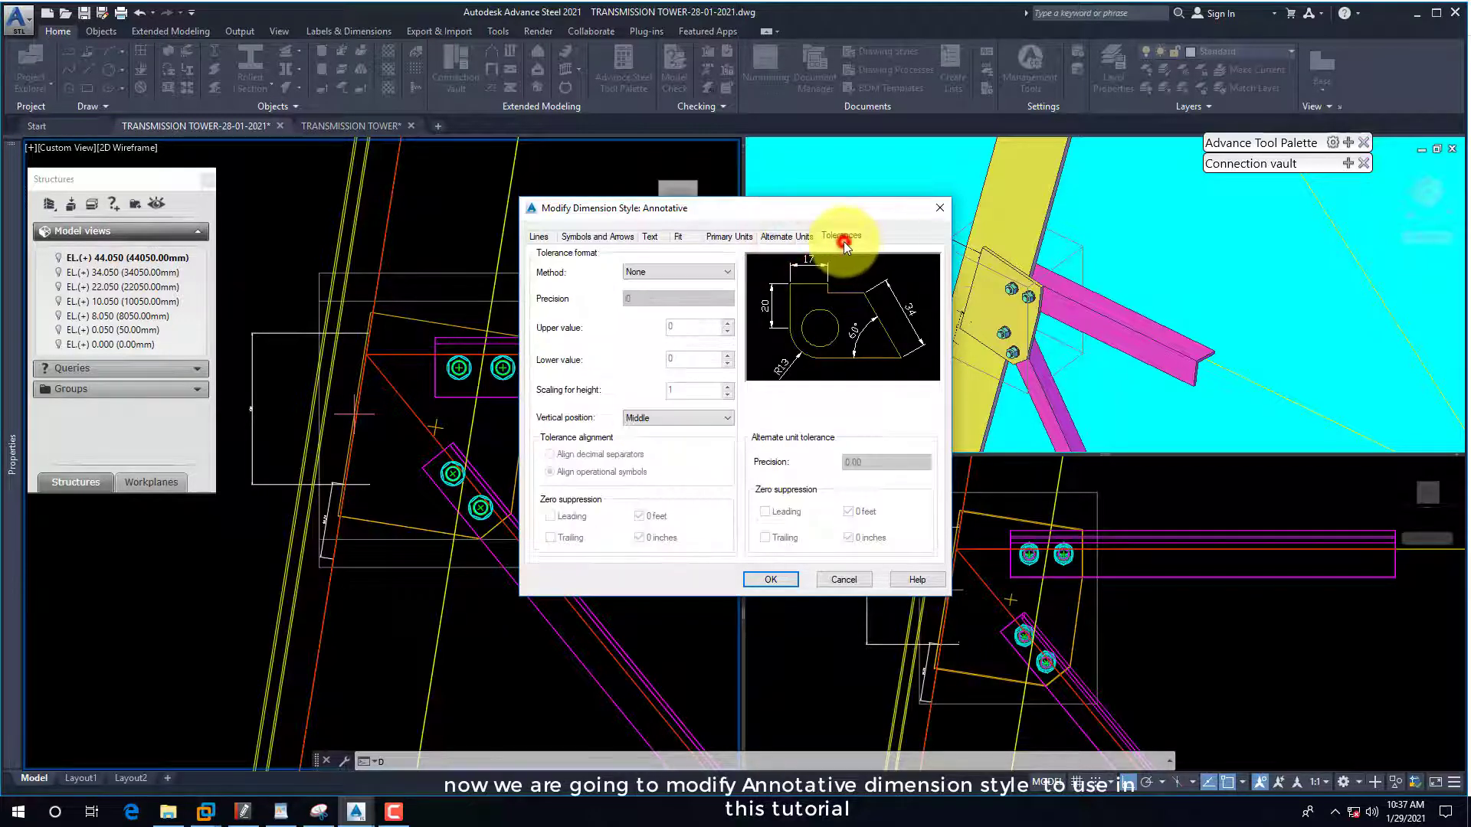
click(751, 586)
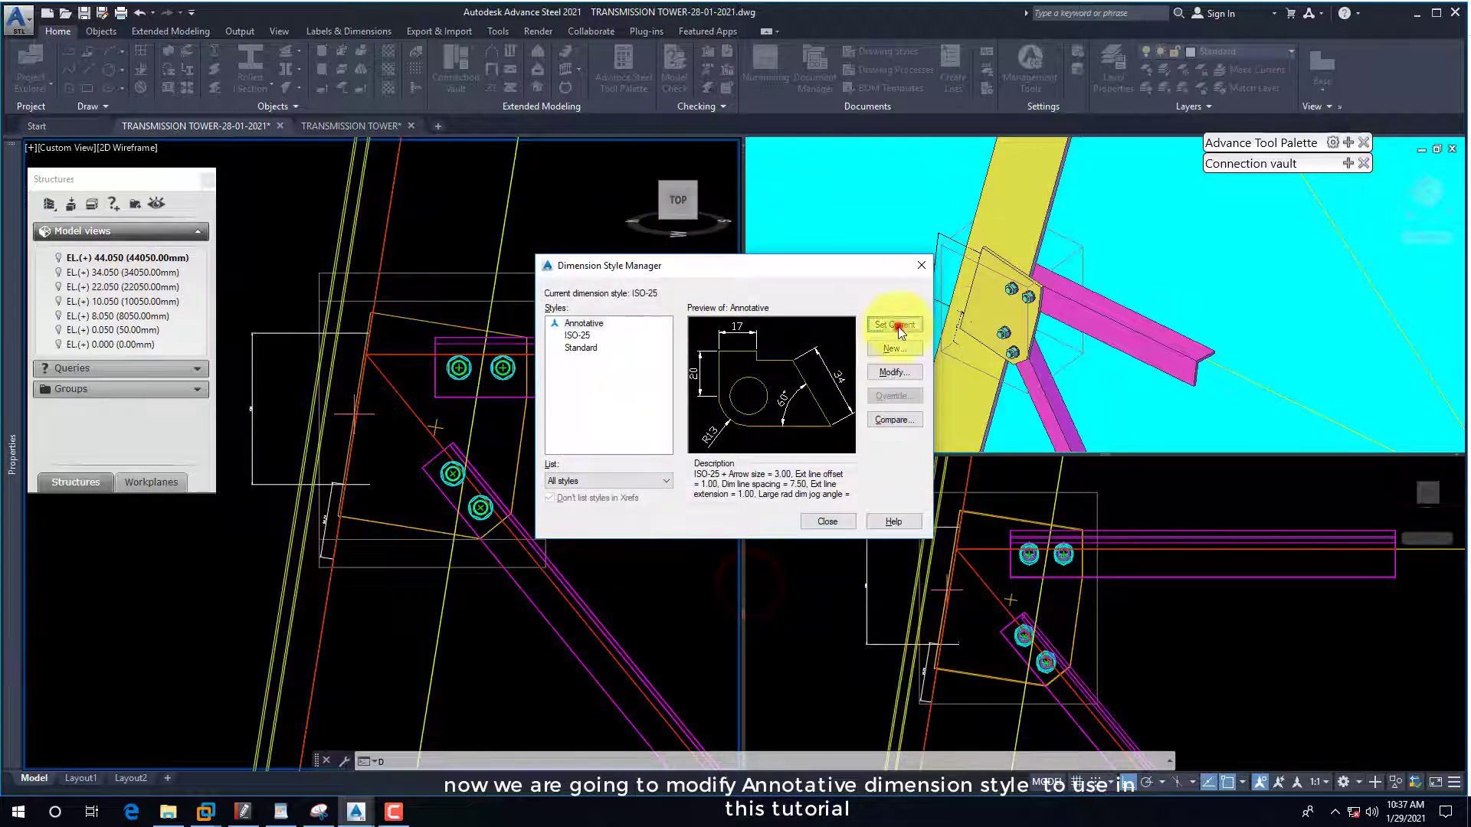
click(895, 324)
click(827, 522)
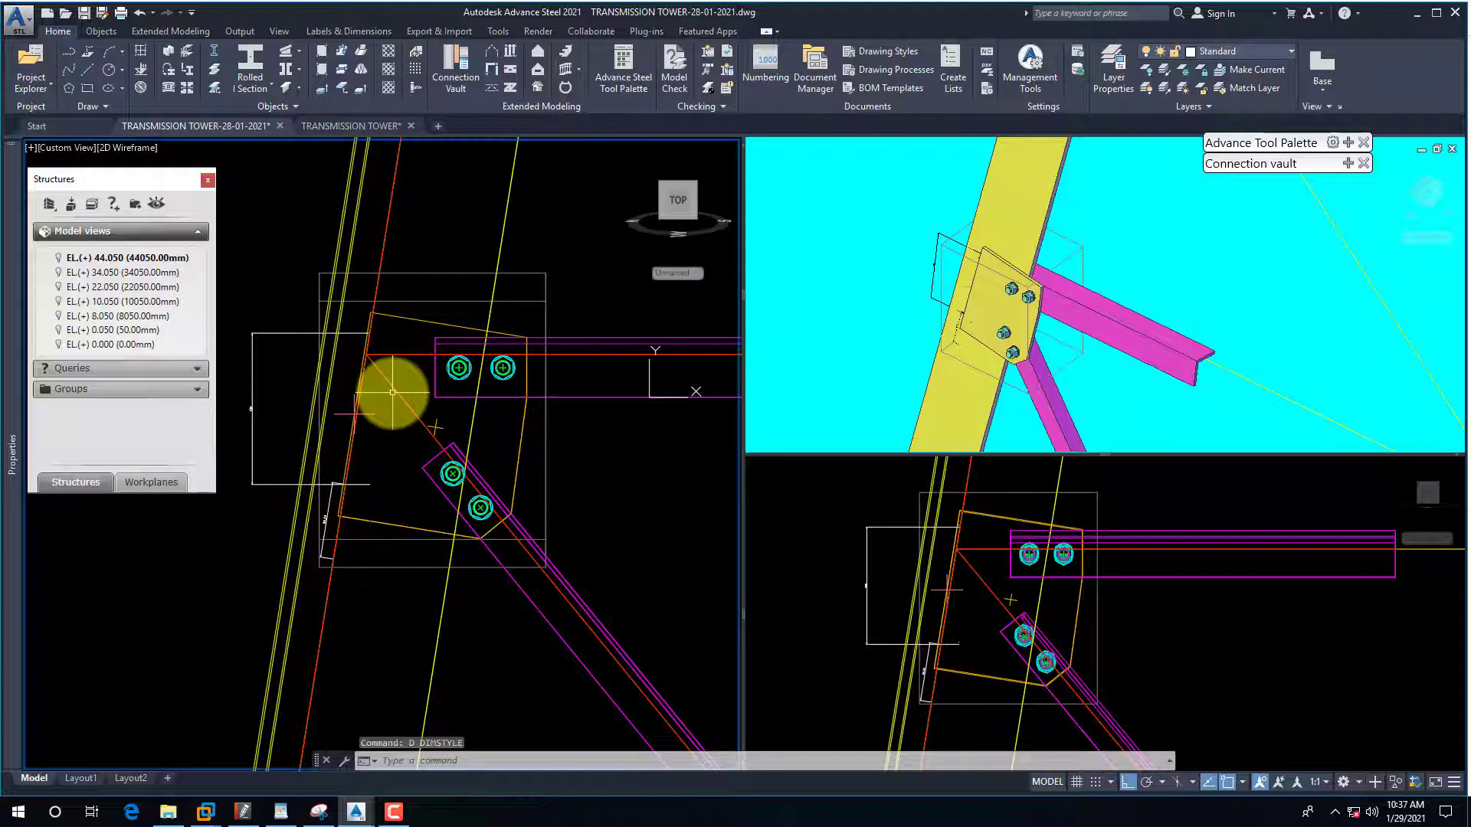
scroll(383, 375, up, 2)
text(da)
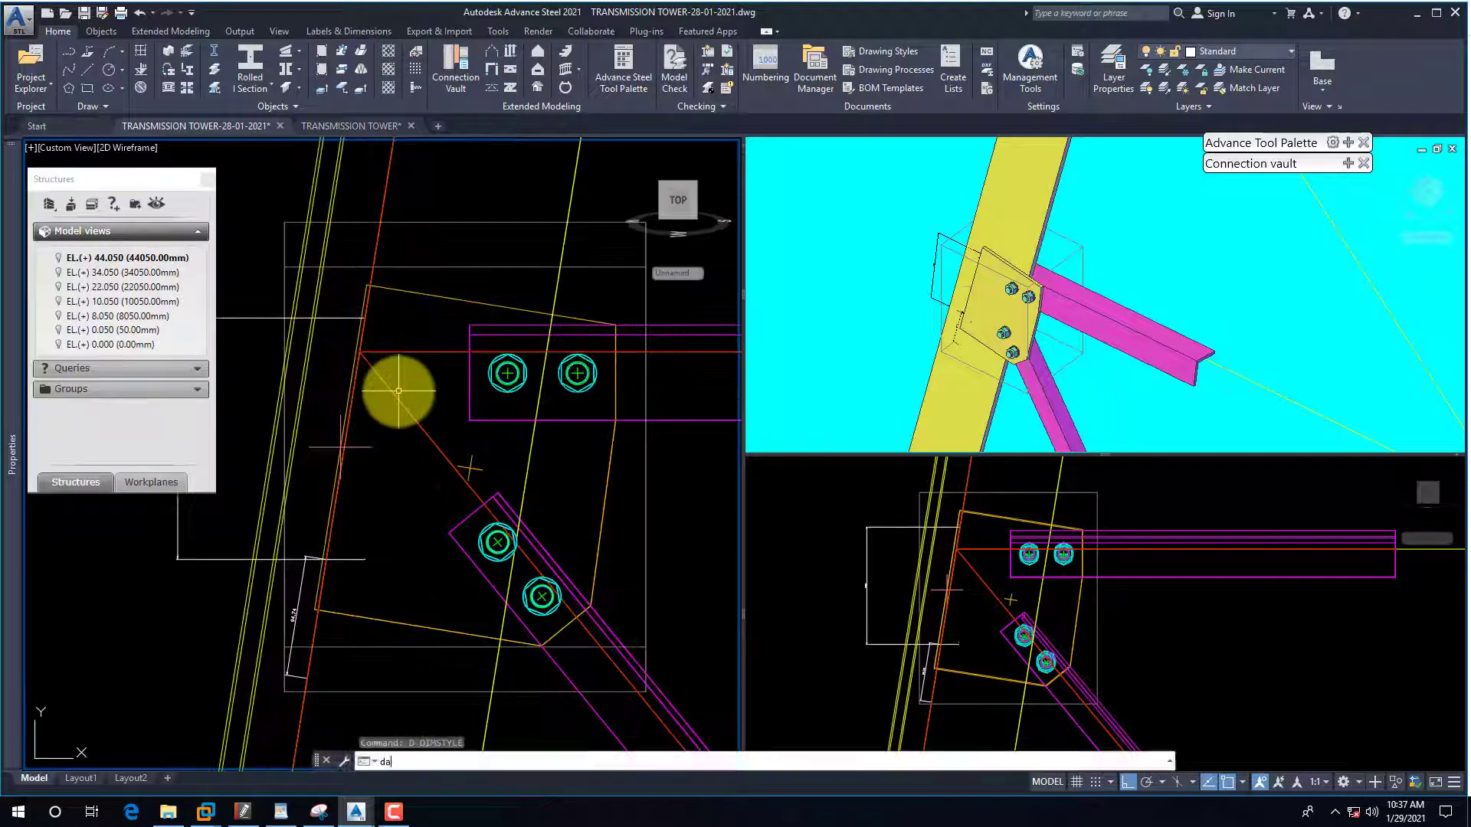
text(l)
key(Return)
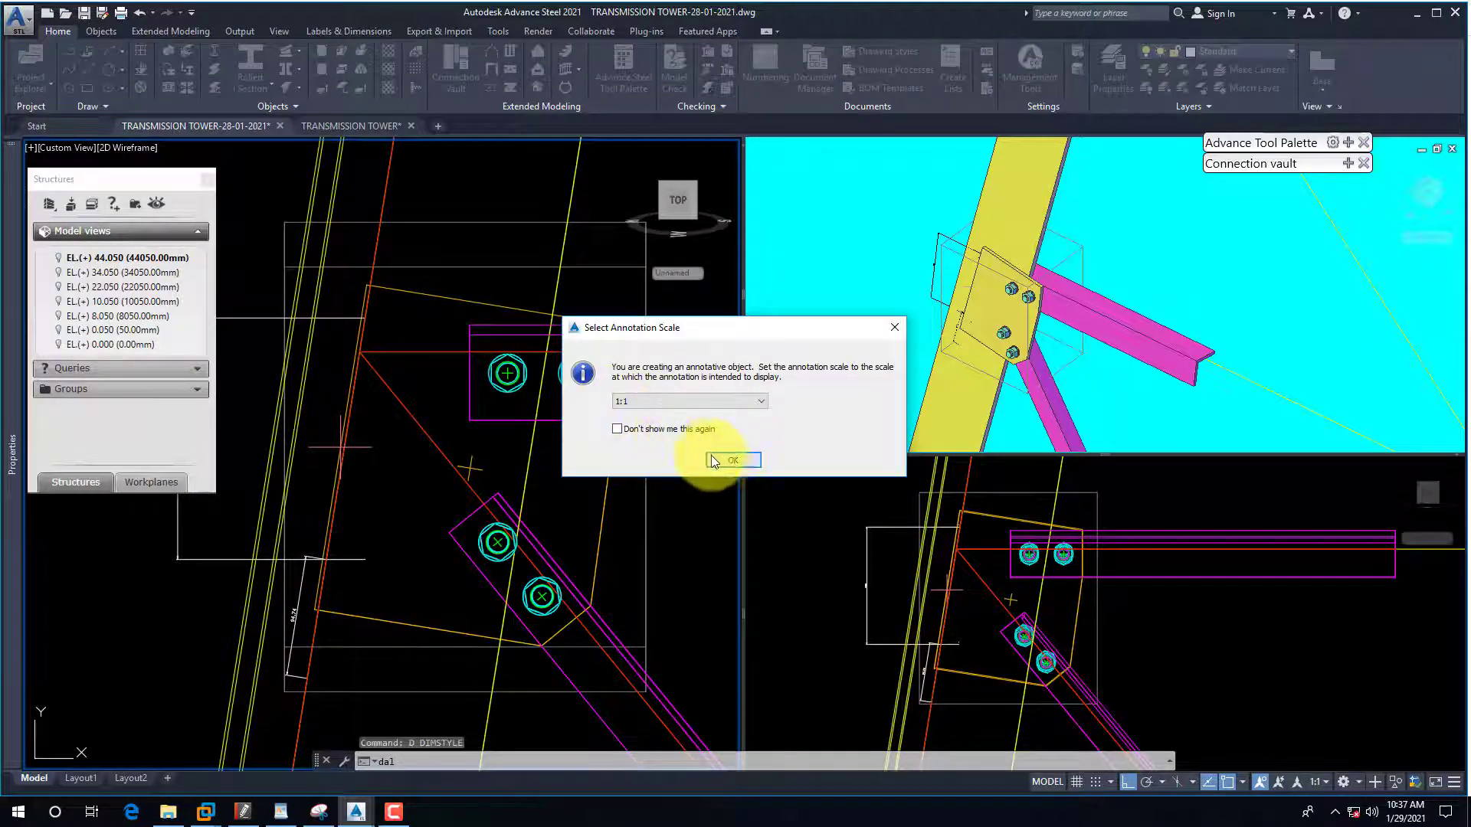
click(713, 460)
key(Escape)
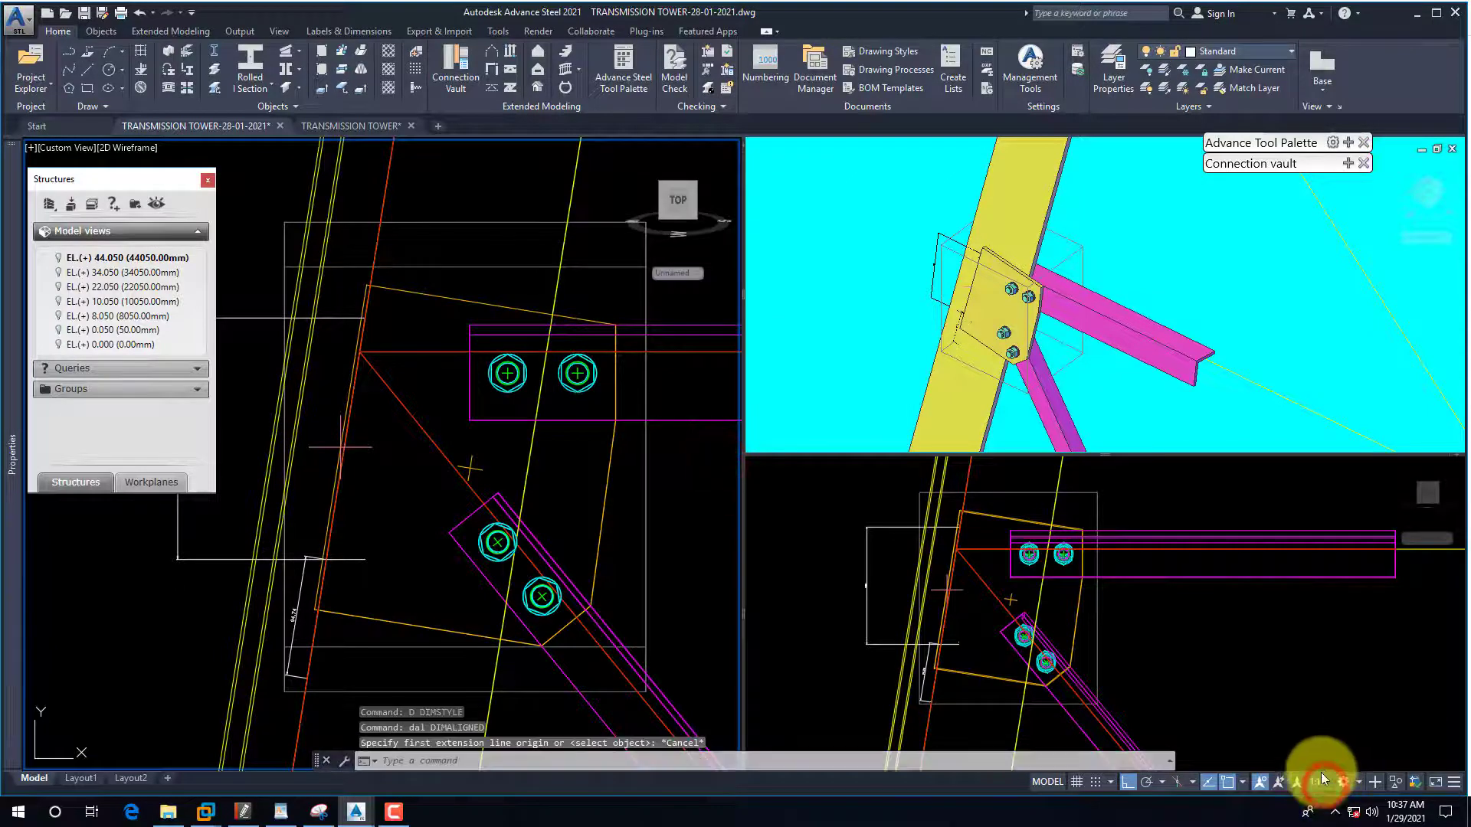
key(Escape)
Set the annotation scale to 1:10 and place a linear dimension from the leg's centre line to the end of the horizontal angle.
click(1316, 782)
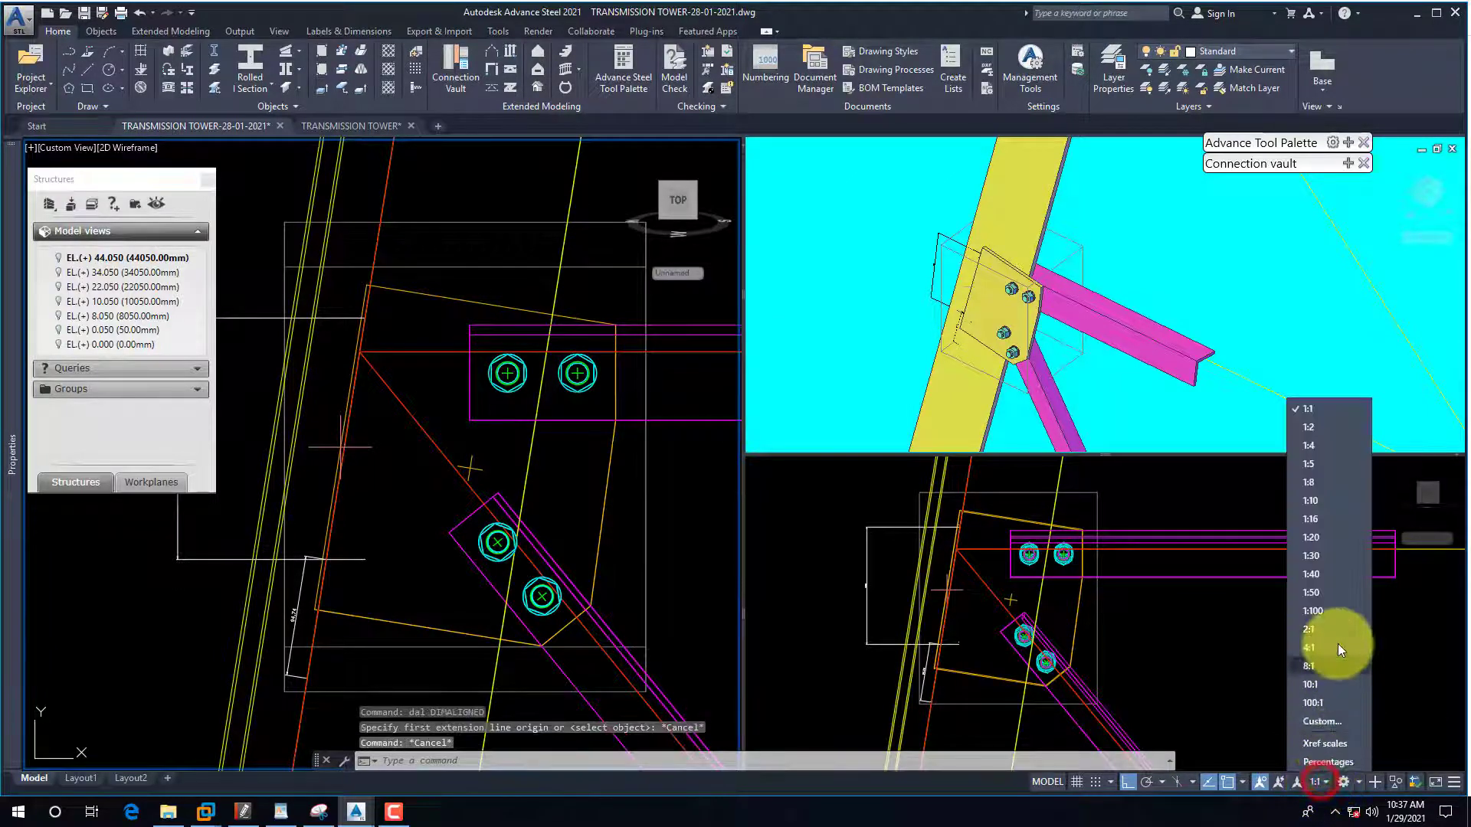
click(1308, 501)
text(dli)
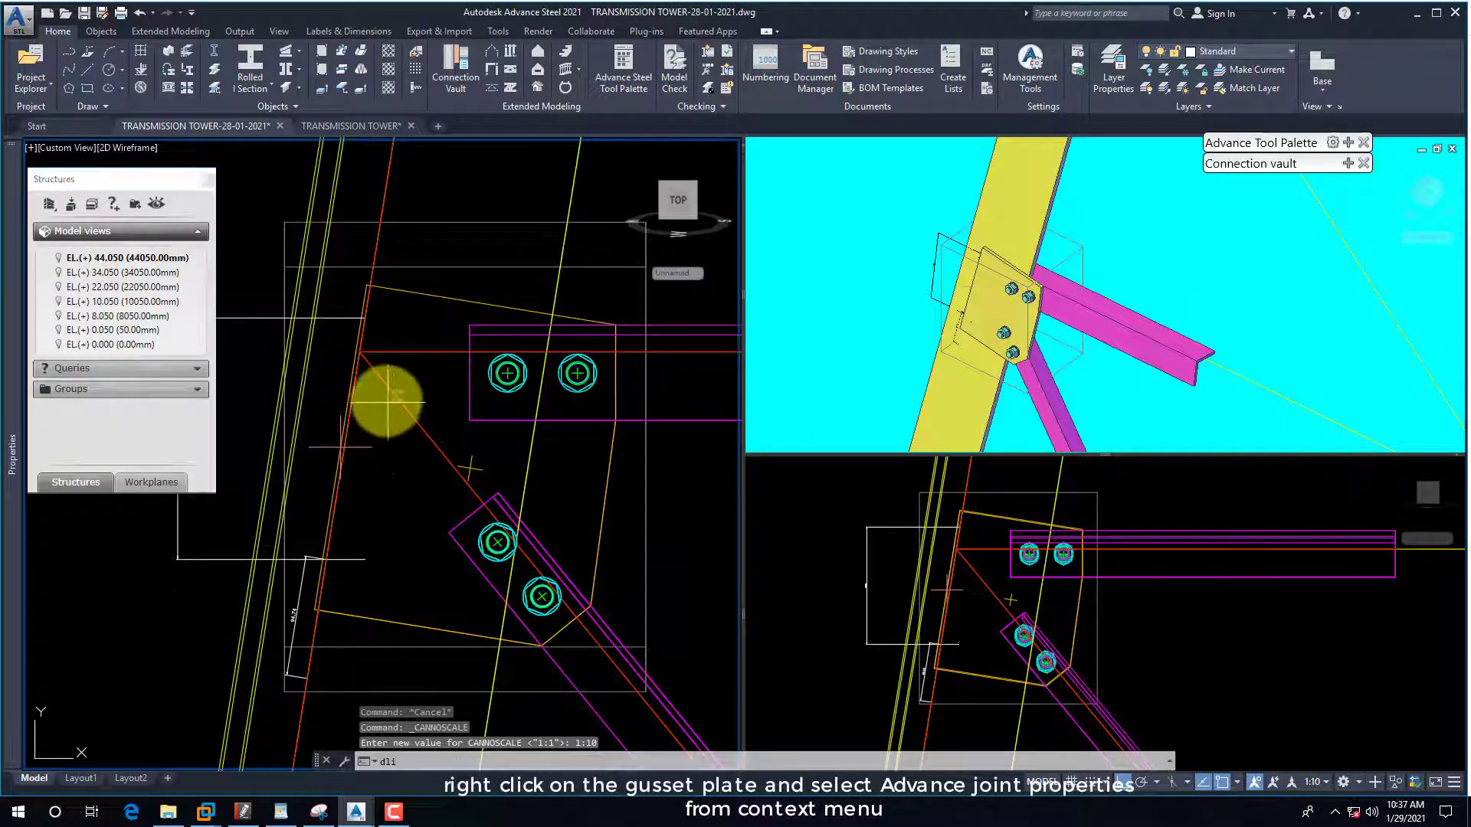
key(Return)
click(360, 356)
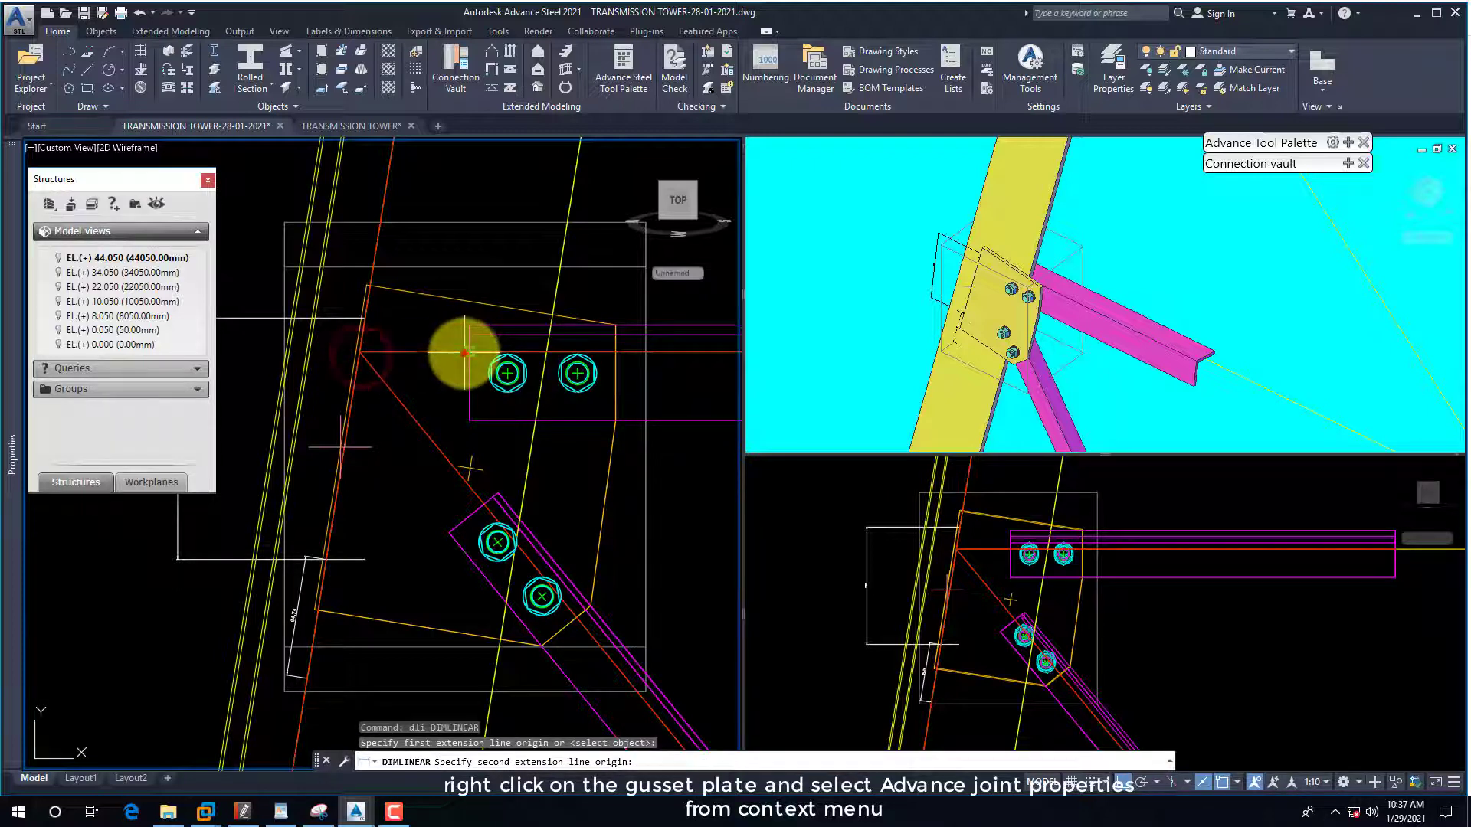
click(460, 348)
scroll(423, 374, down, 2)
click(443, 256)
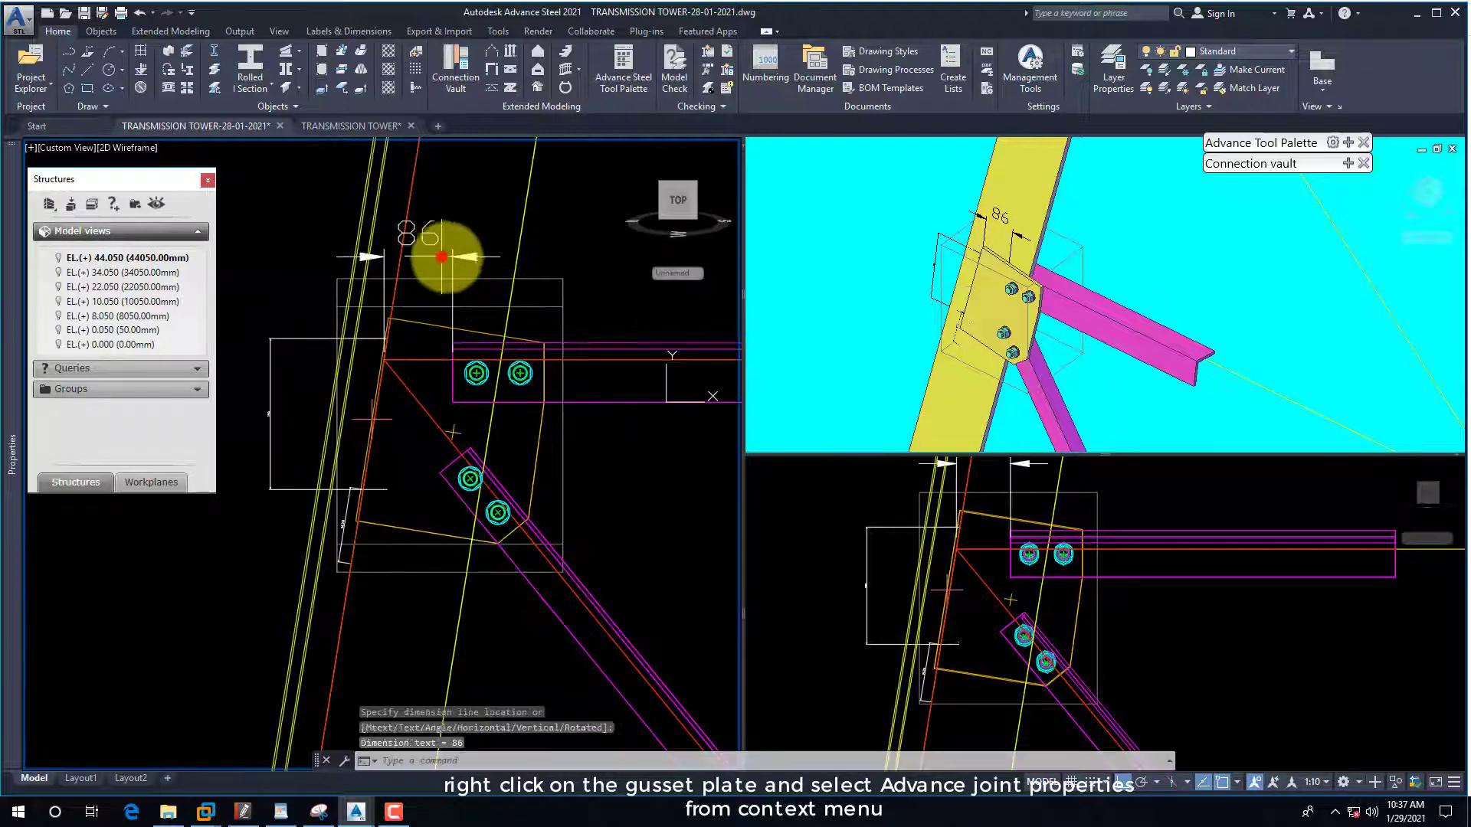
Open the joint properties of the gusset plate for 2 diagonals and show its standard gusset plate settings.
right_click(475, 366)
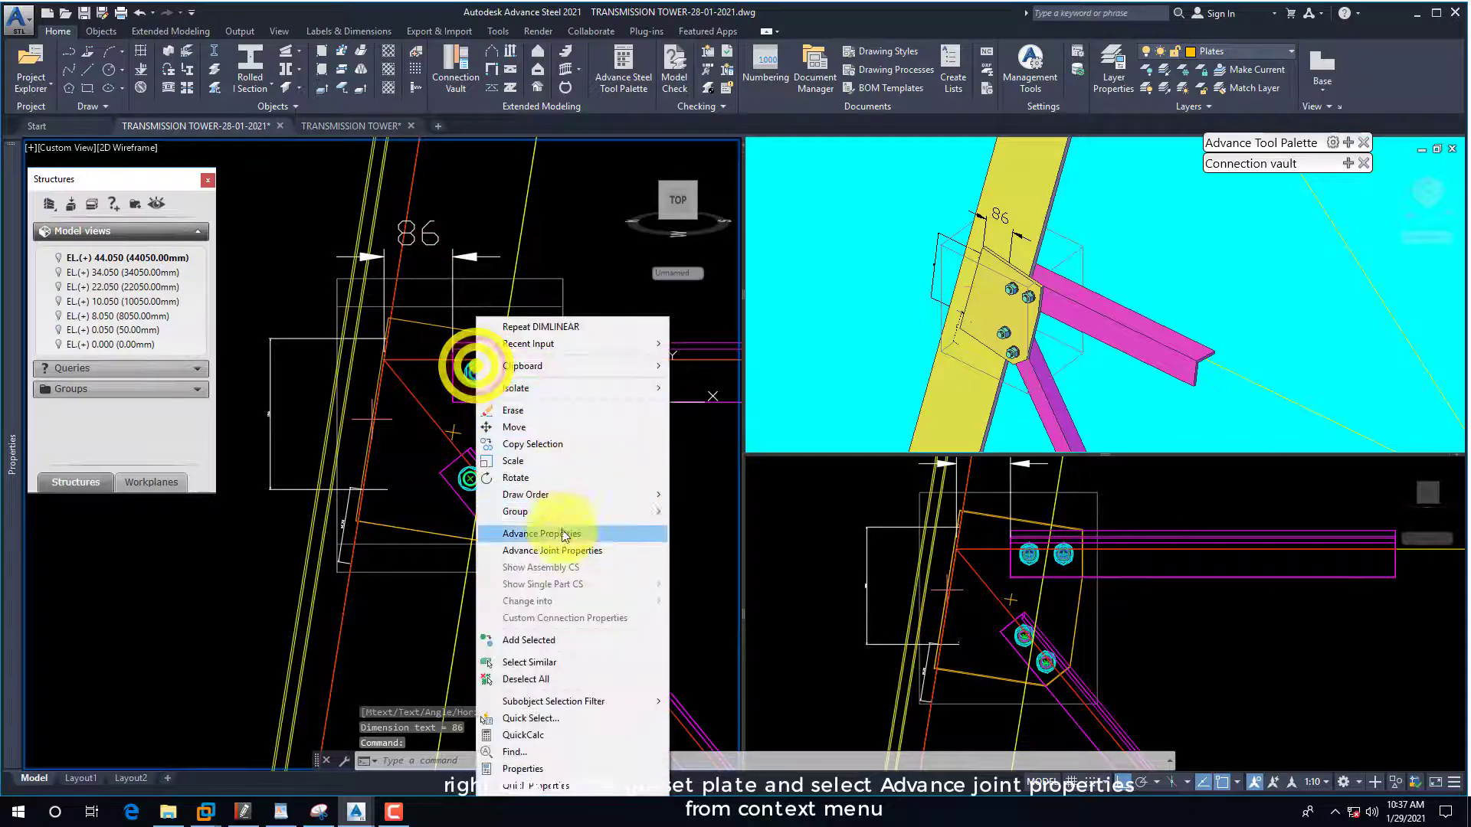
click(557, 548)
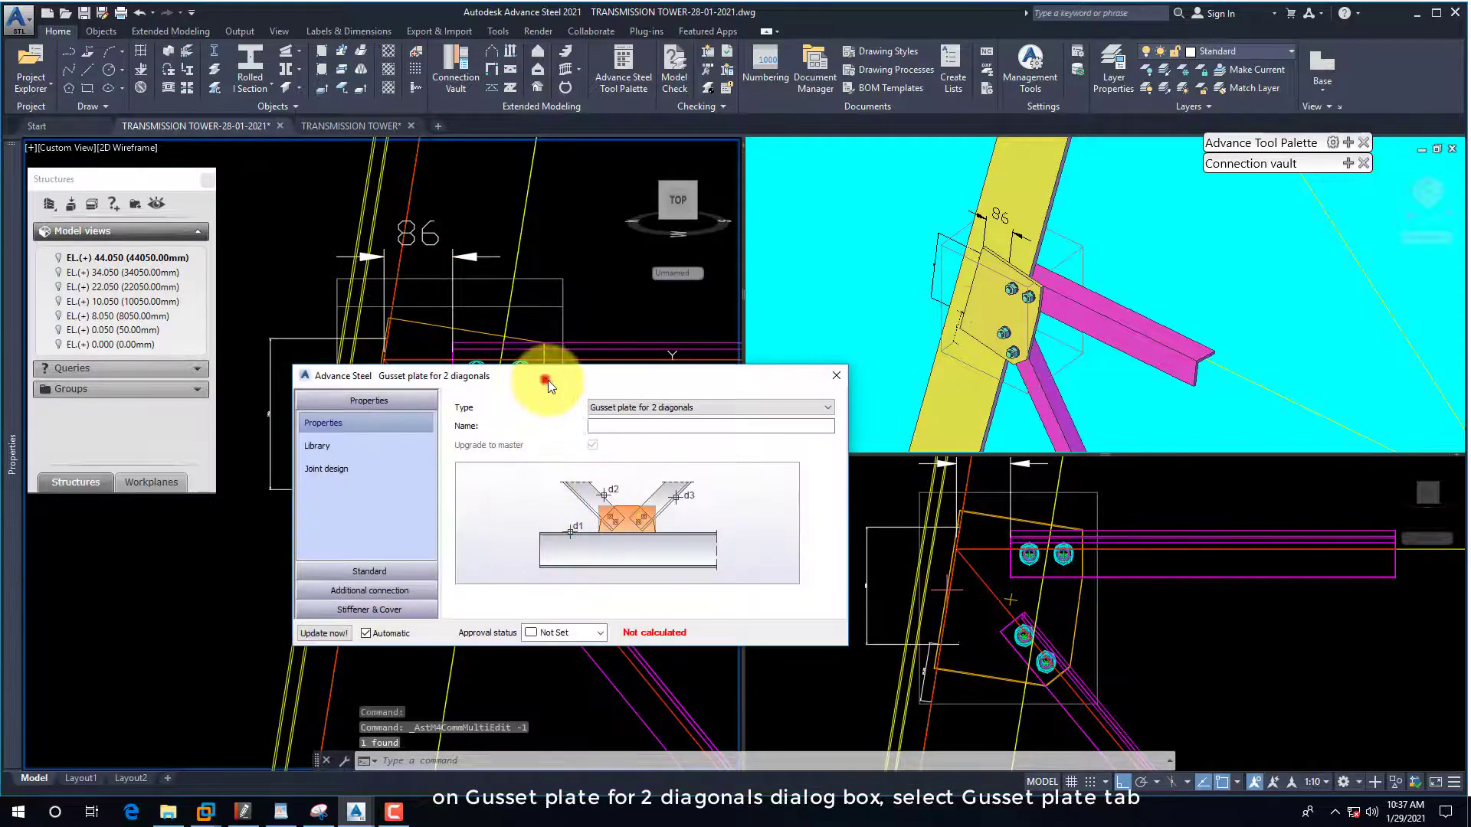
drag(542, 371, 905, 323)
click(730, 518)
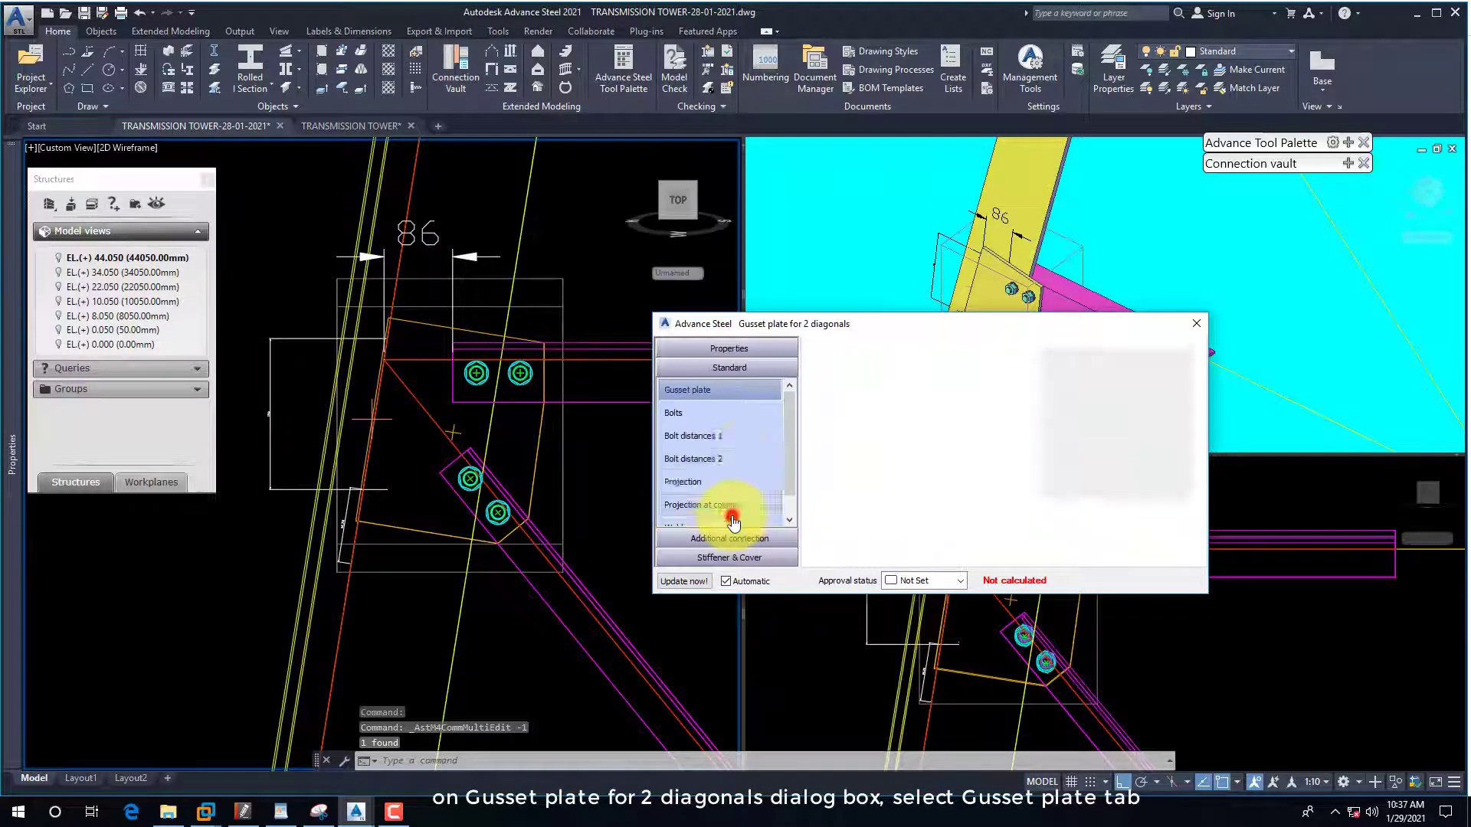
click(985, 367)
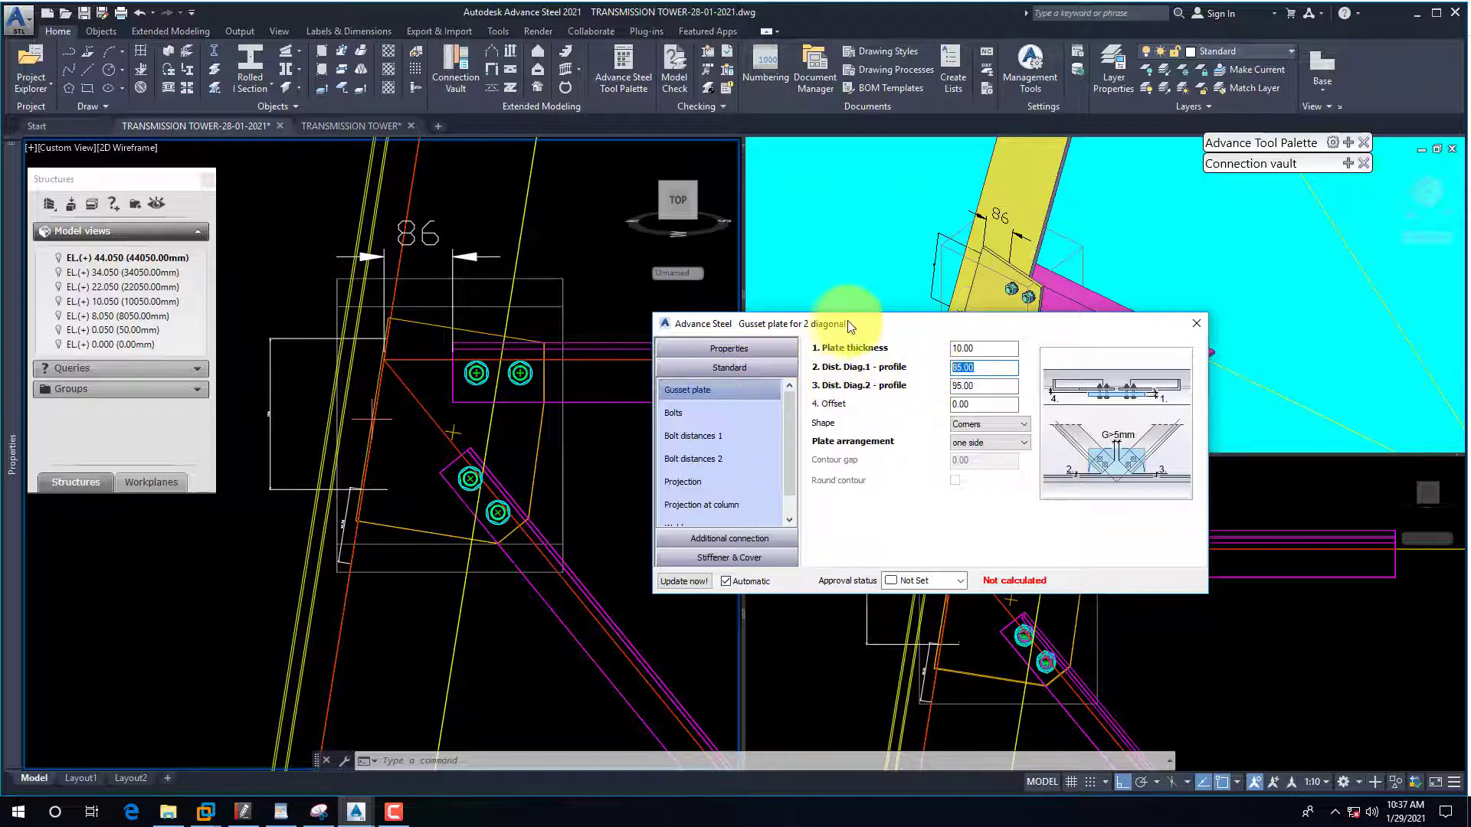
drag(846, 325, 876, 347)
Switch to the TRANSMISSION TOWER-SHEET -01 PDF in PDF-XChange Editor and examine the gusset plate in Detail 4.
click(244, 808)
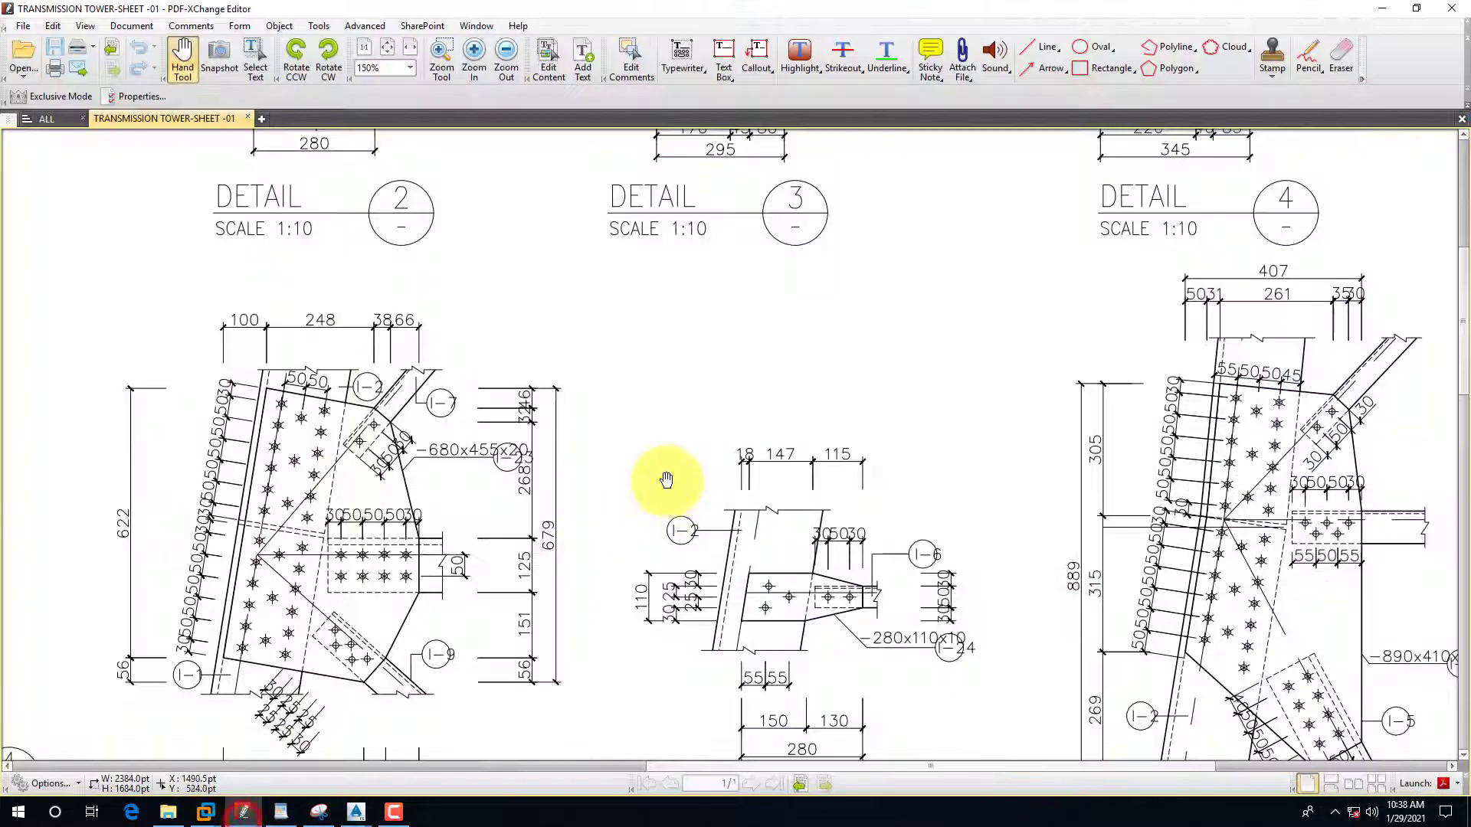
drag(499, 502, 588, 461)
mouse_move(985, 396)
mouse_down()
mouse_move(825, 597)
mouse_move(803, 586)
mouse_up()
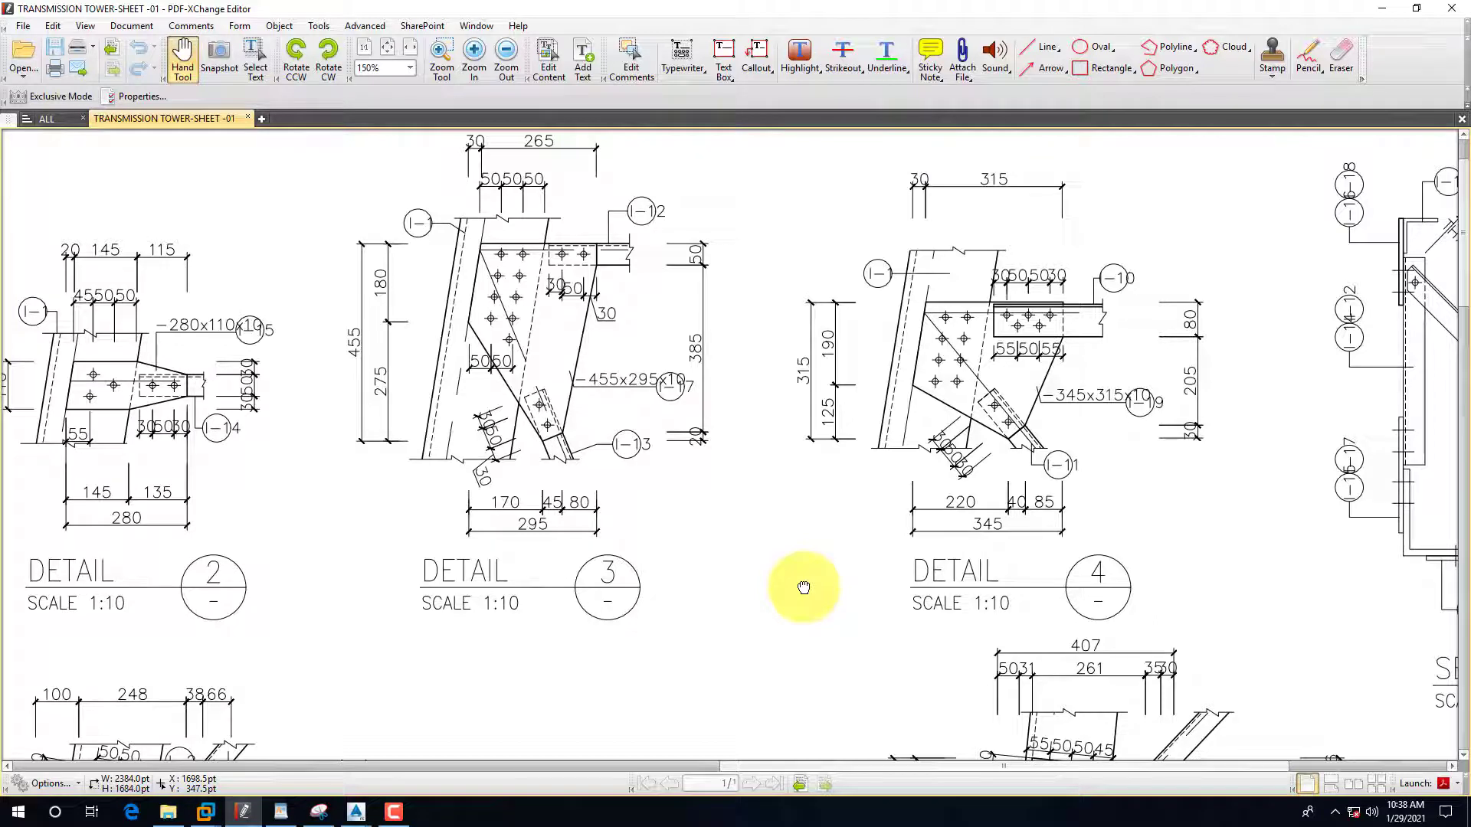
click(1381, 9)
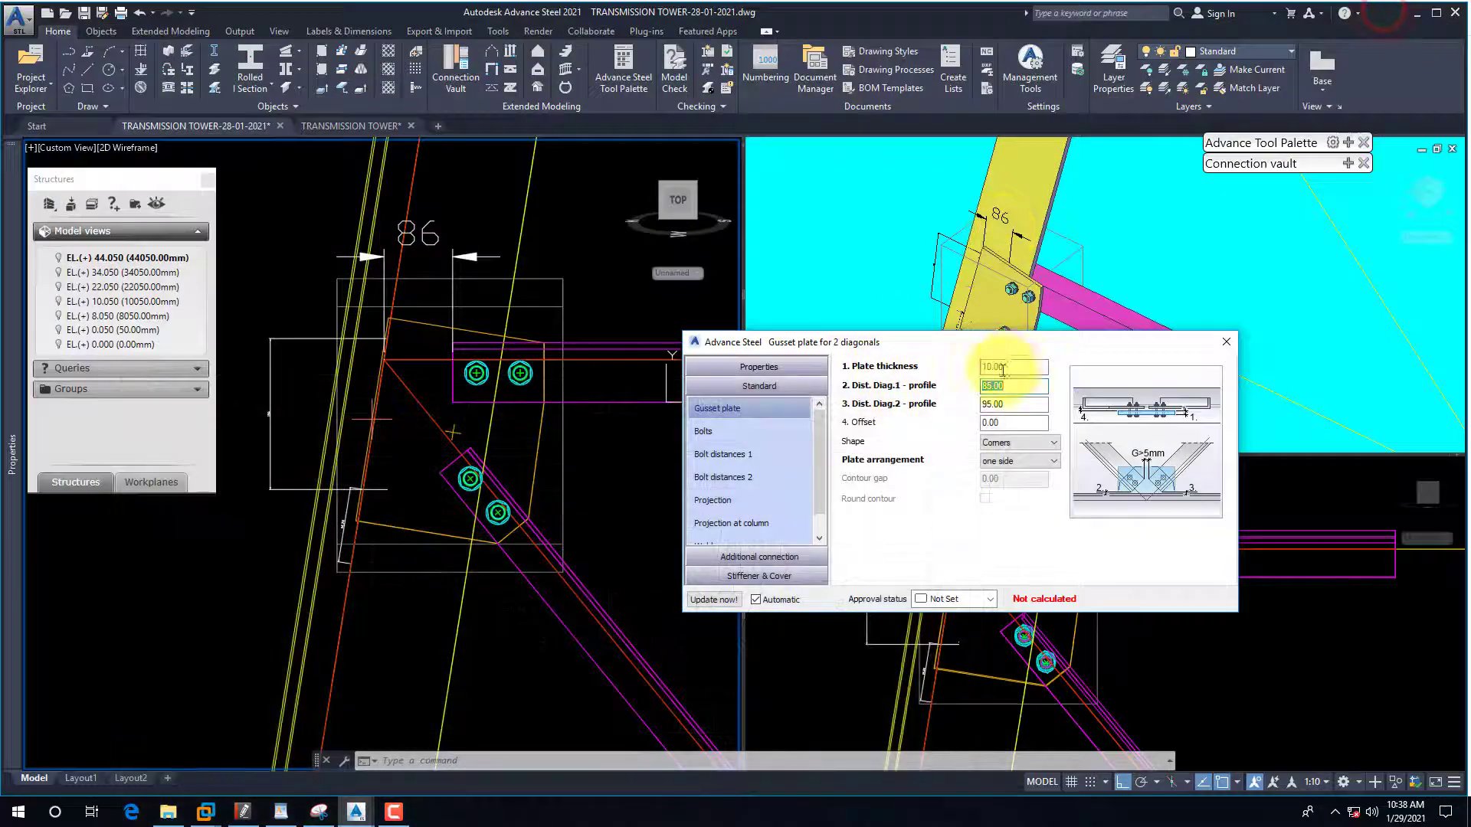
Compare the plate thickness and Dist. Diag.1 - profile settings with Detail 4 in the PDF sheet and close the joint properties.
click(1015, 366)
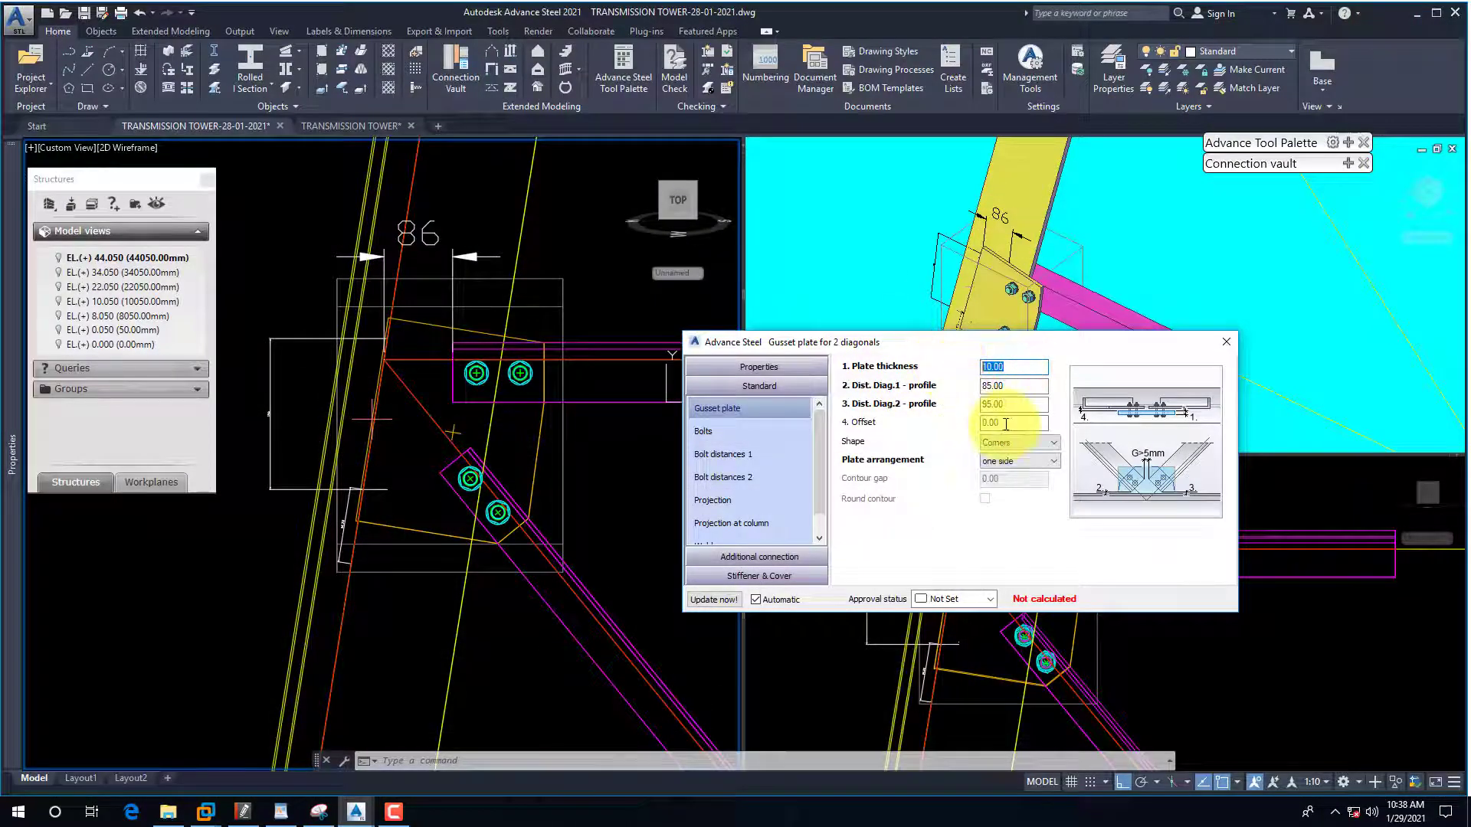
text(15)
drag(889, 343, 884, 304)
click(993, 347)
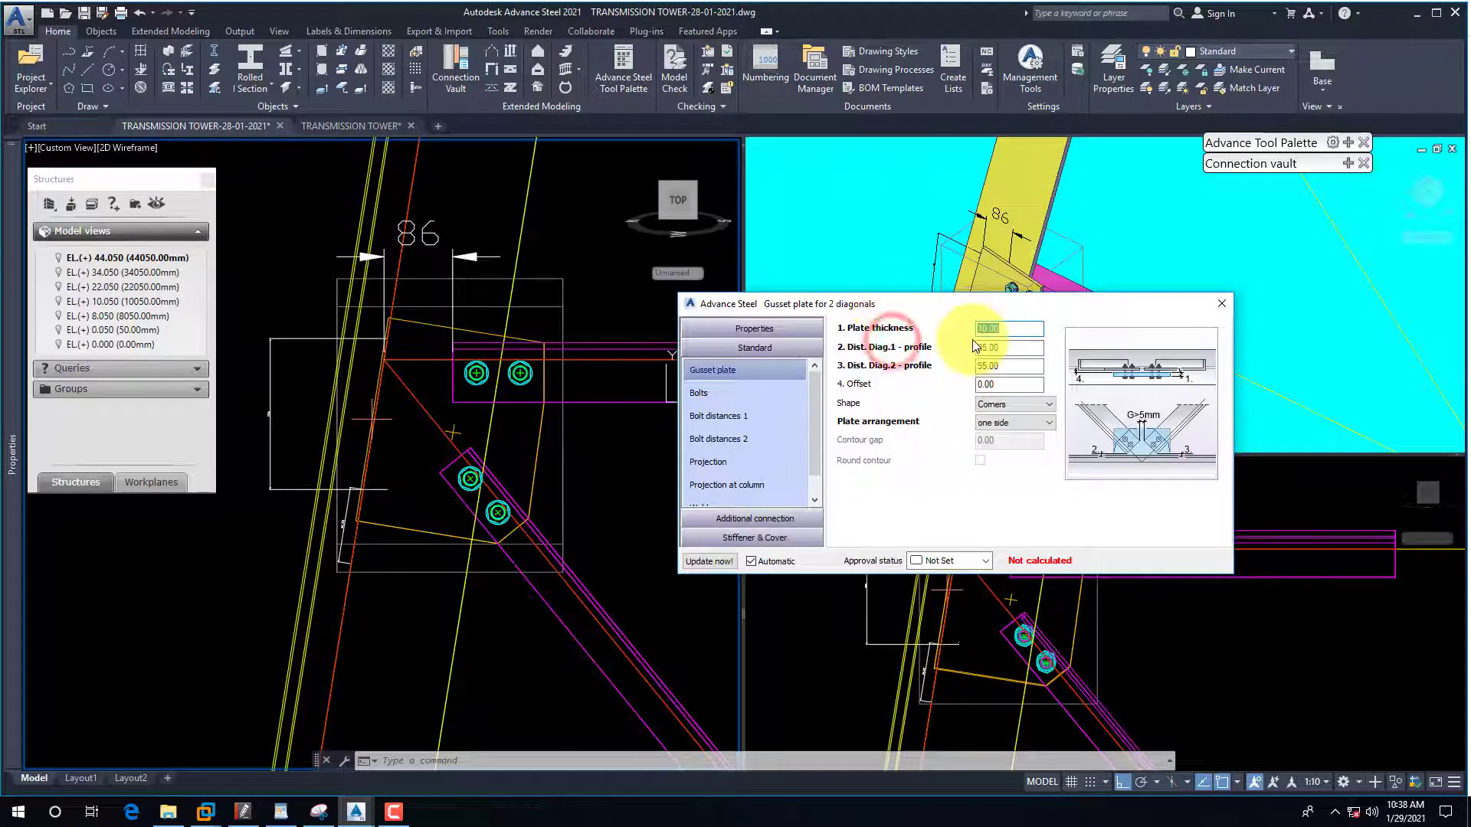
double_click(1007, 346)
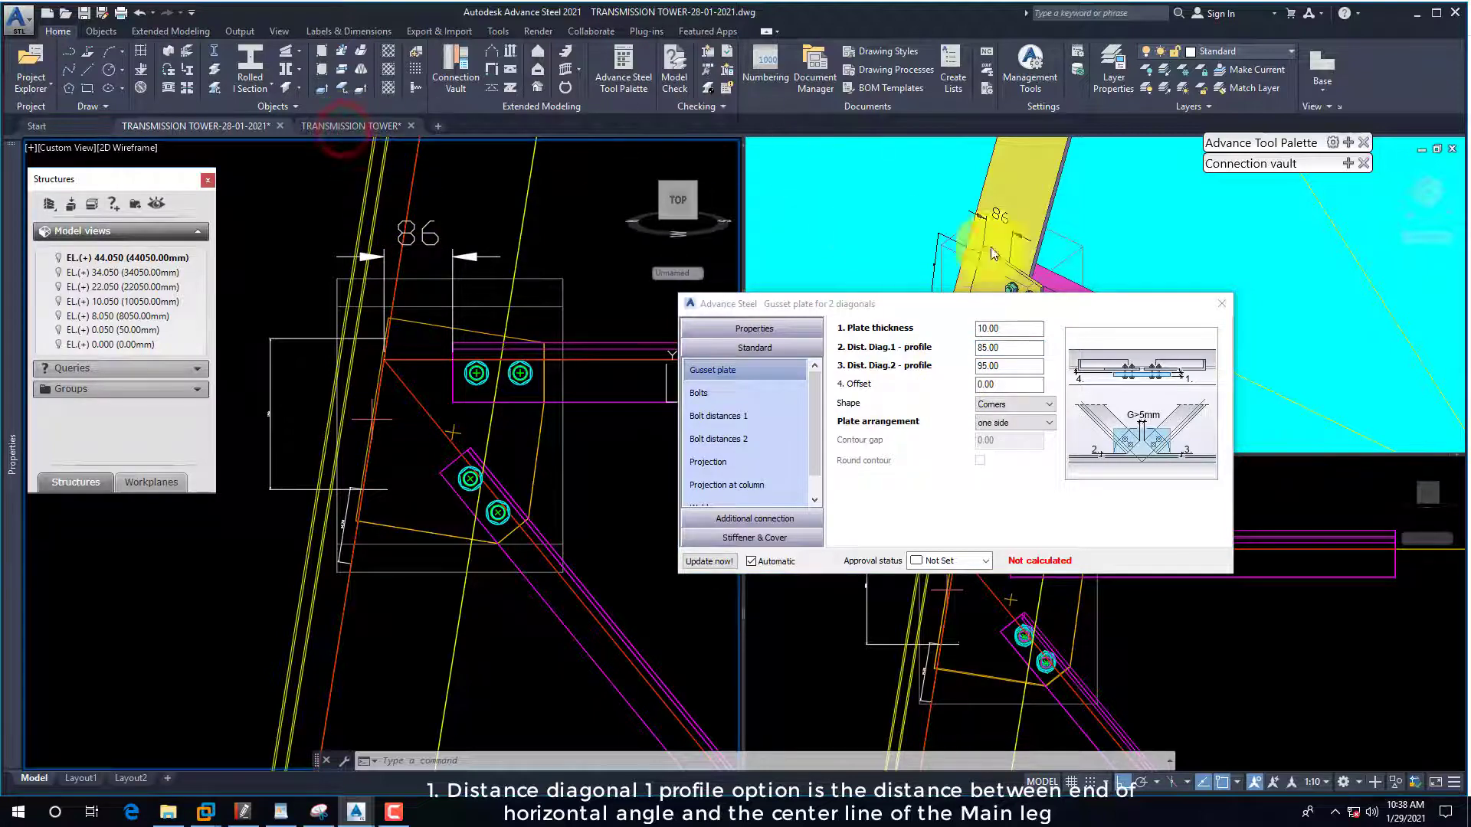
click(243, 814)
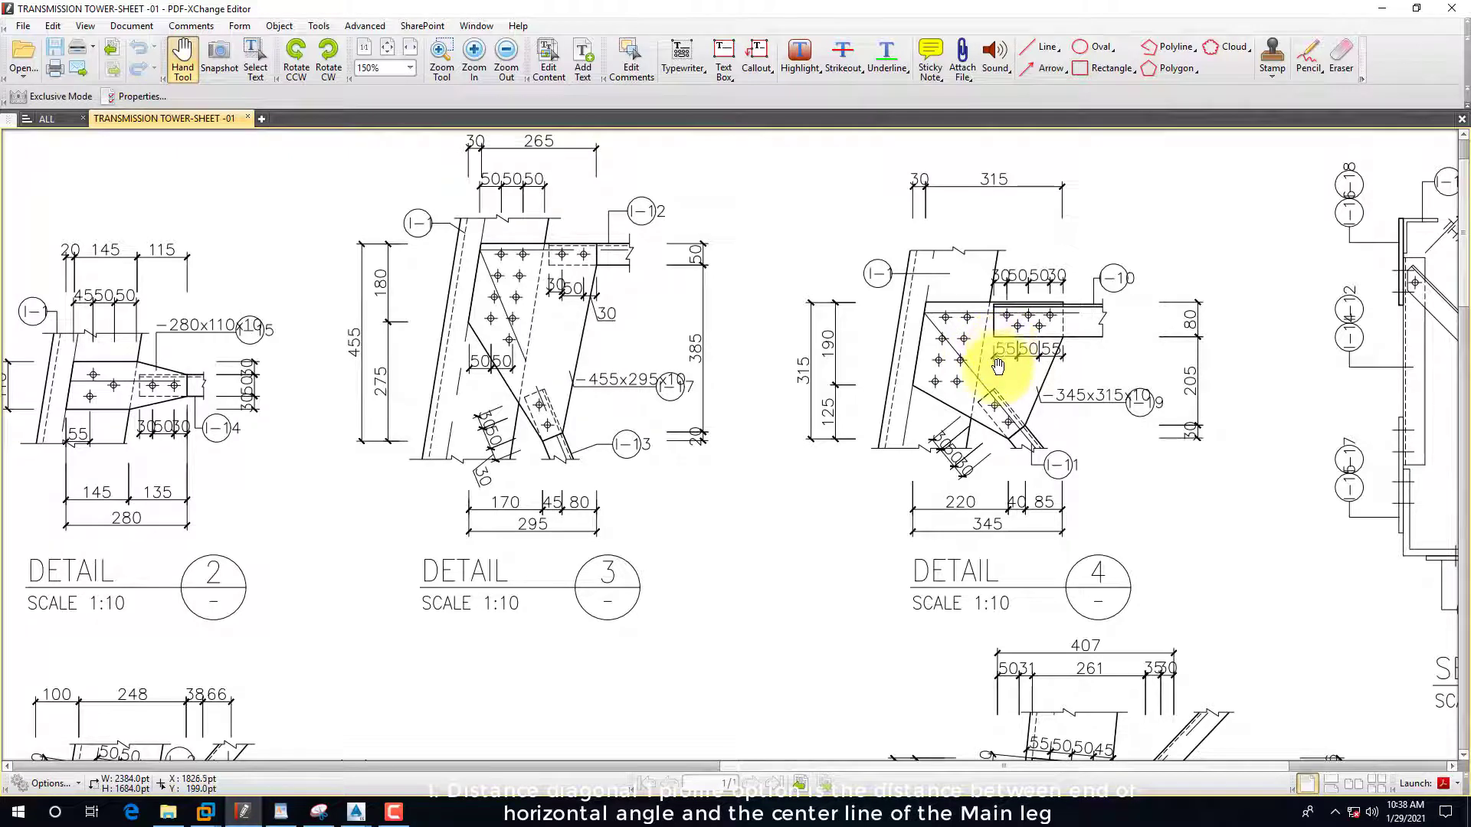
click(1386, 10)
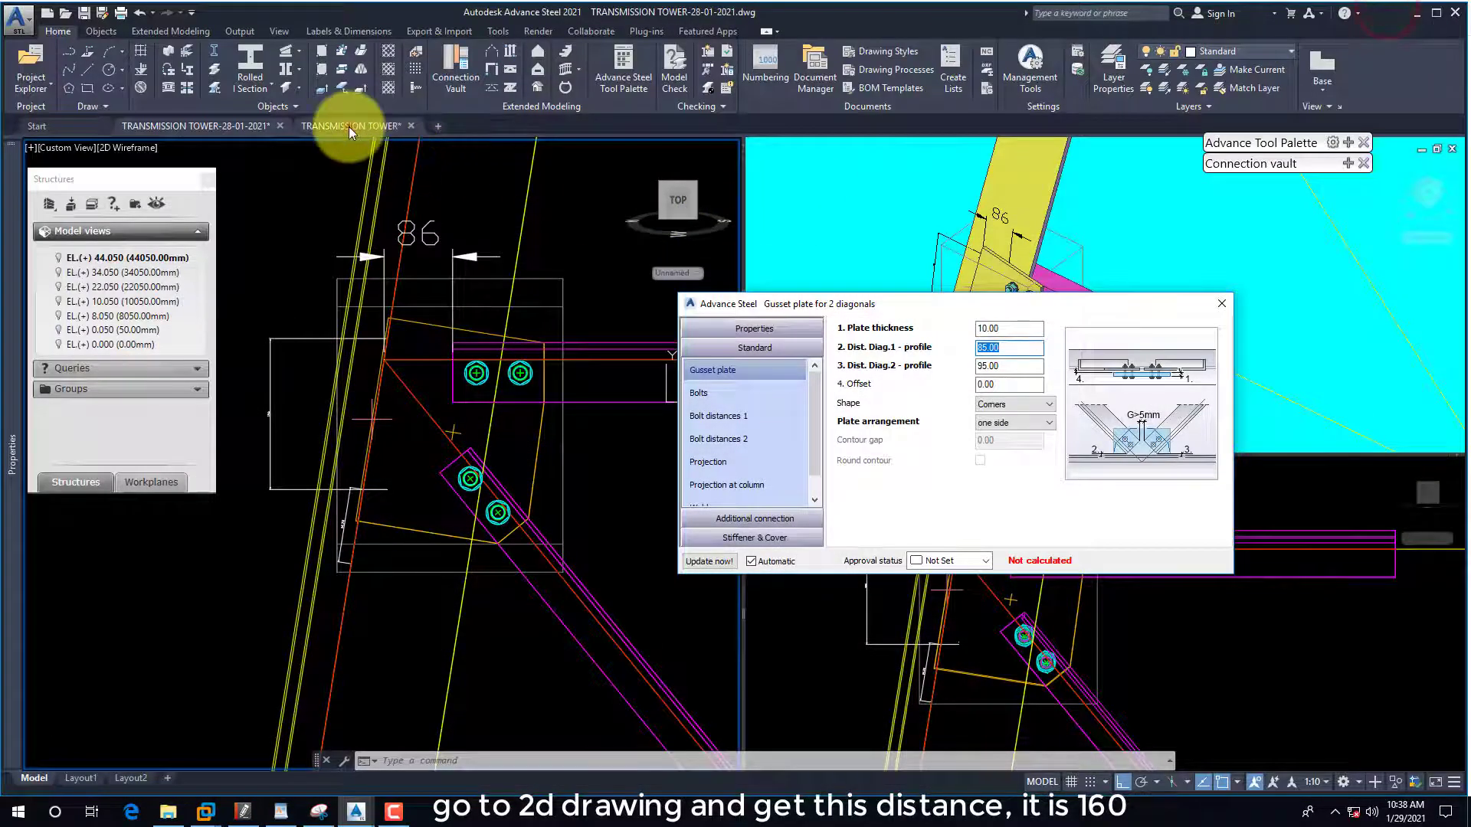
click(1218, 302)
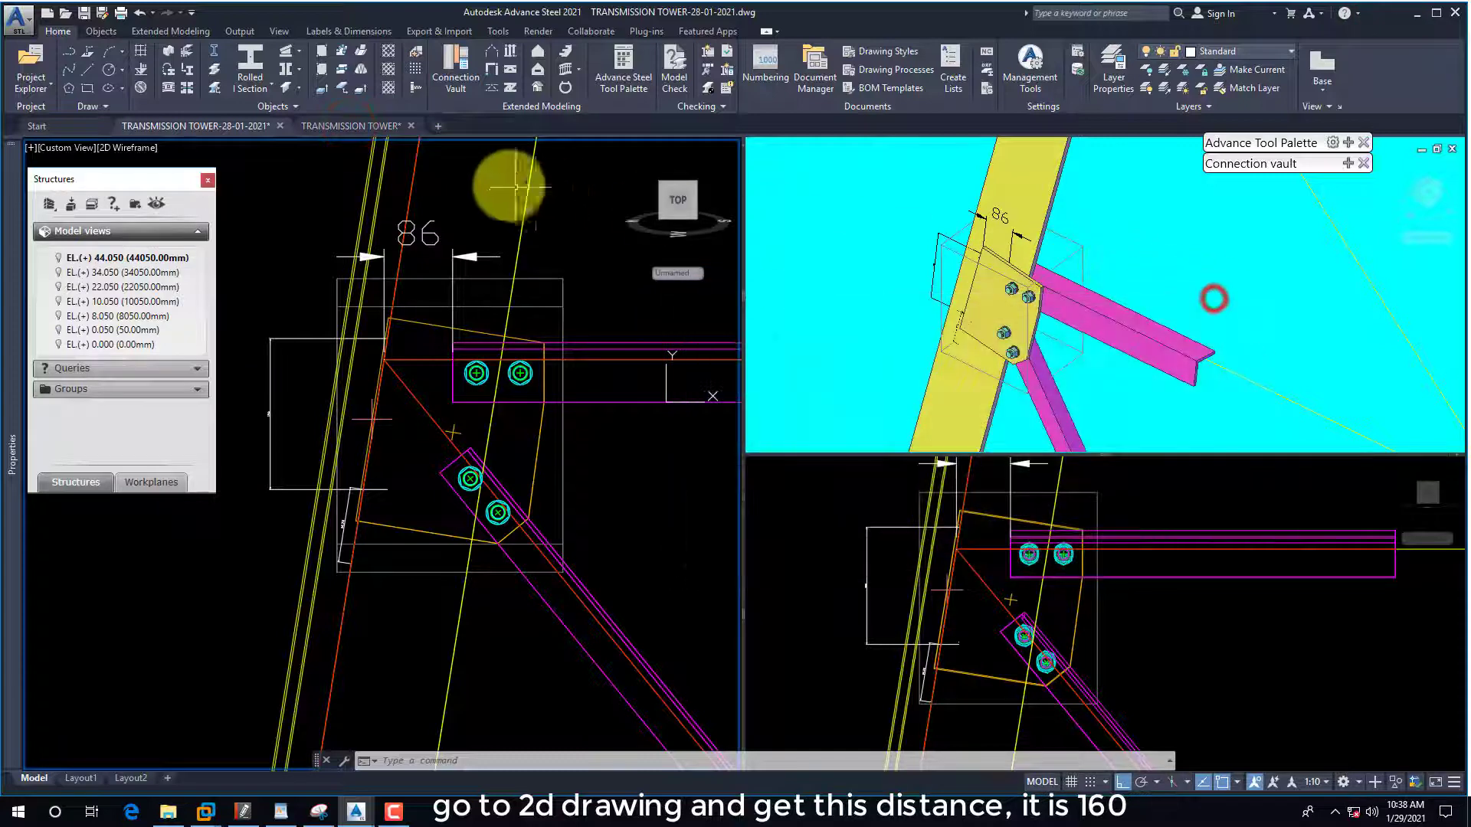
In the TRANSMISSION TOWER drawing, measure Detail 4's distance from the leg centre line to the end of the horizontal angle.
click(357, 131)
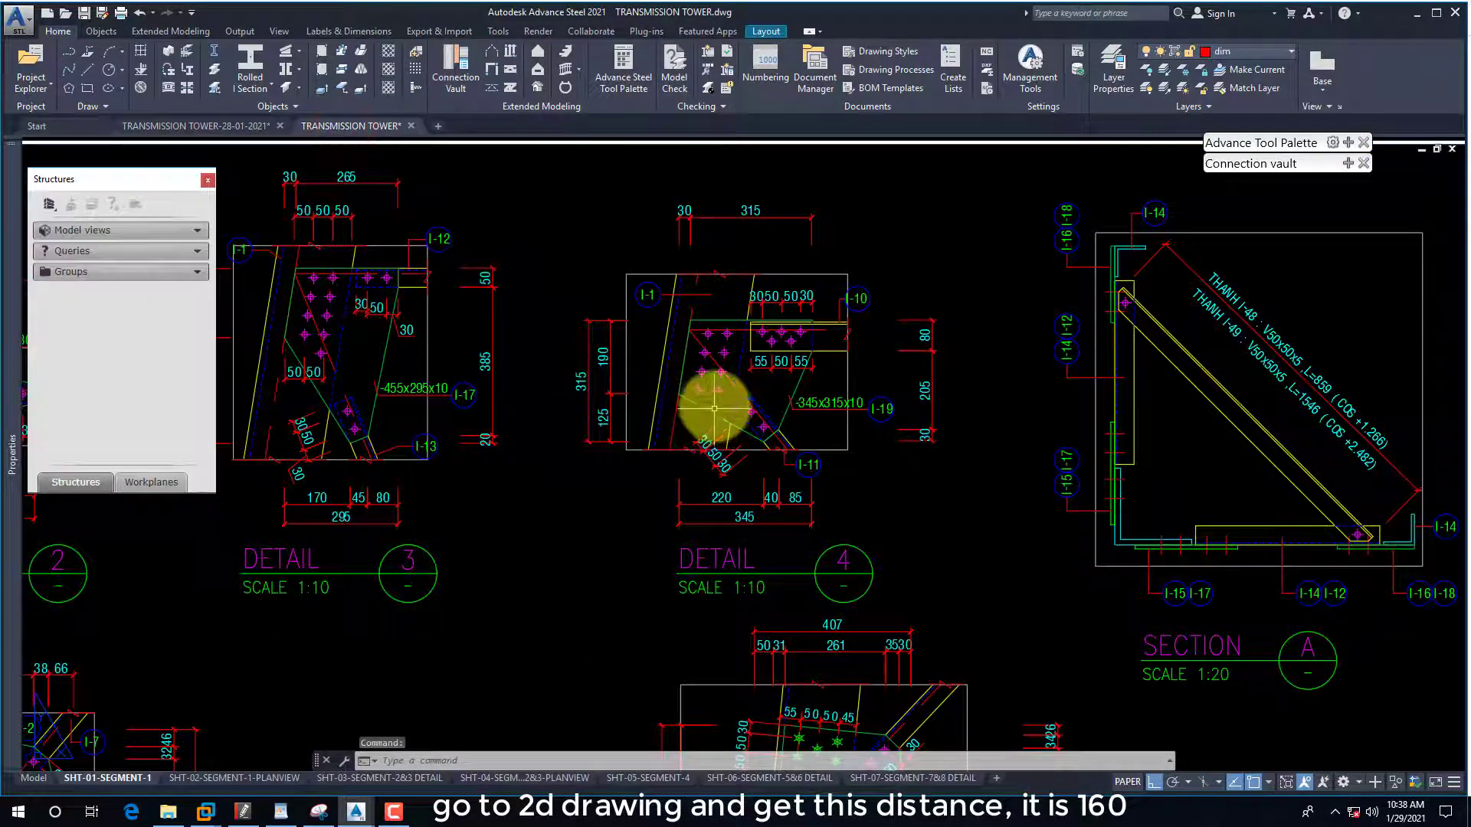
scroll(746, 335, up, 5)
text(di)
key(Return)
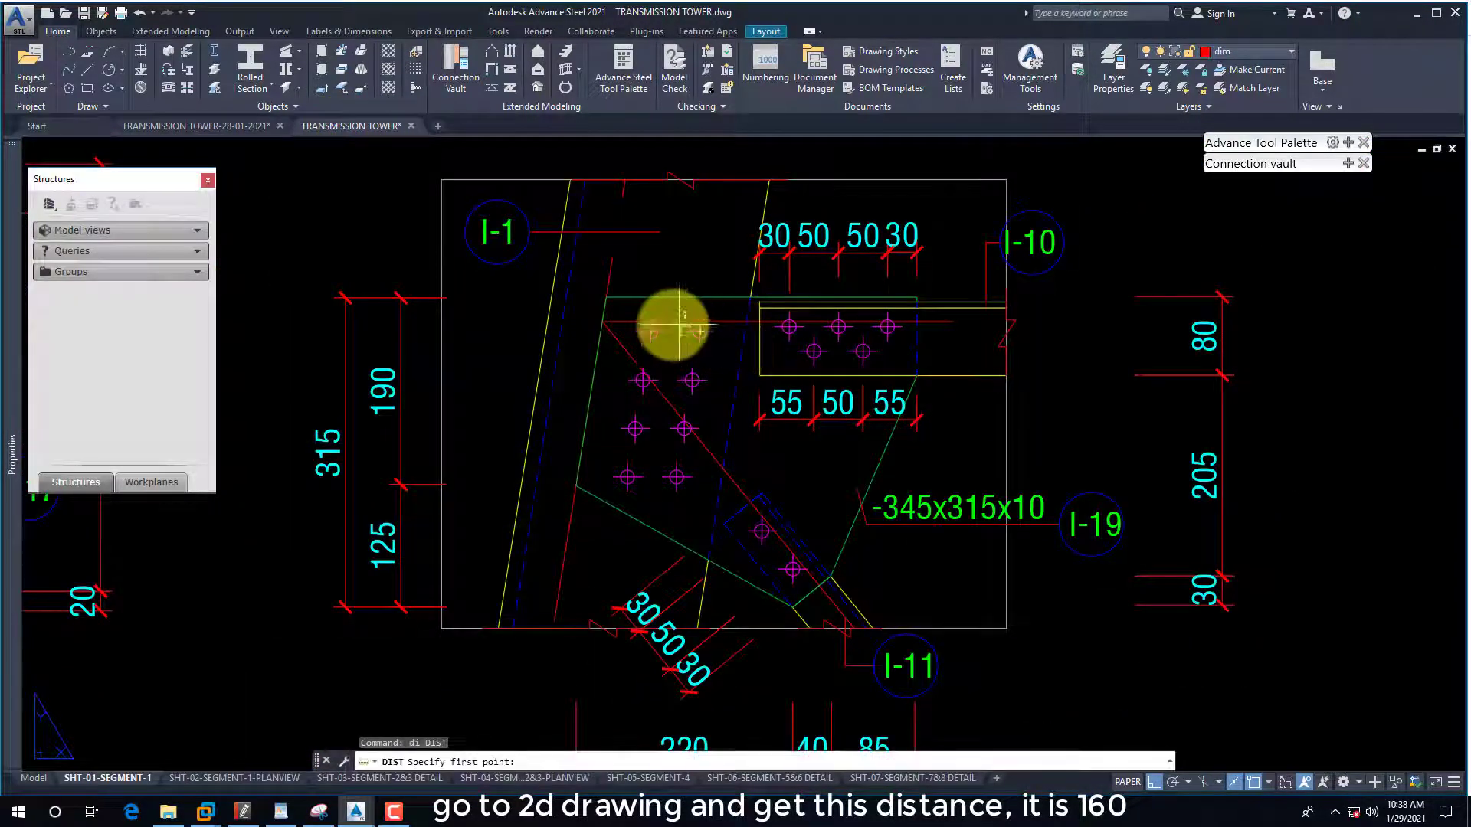
click(604, 322)
click(762, 321)
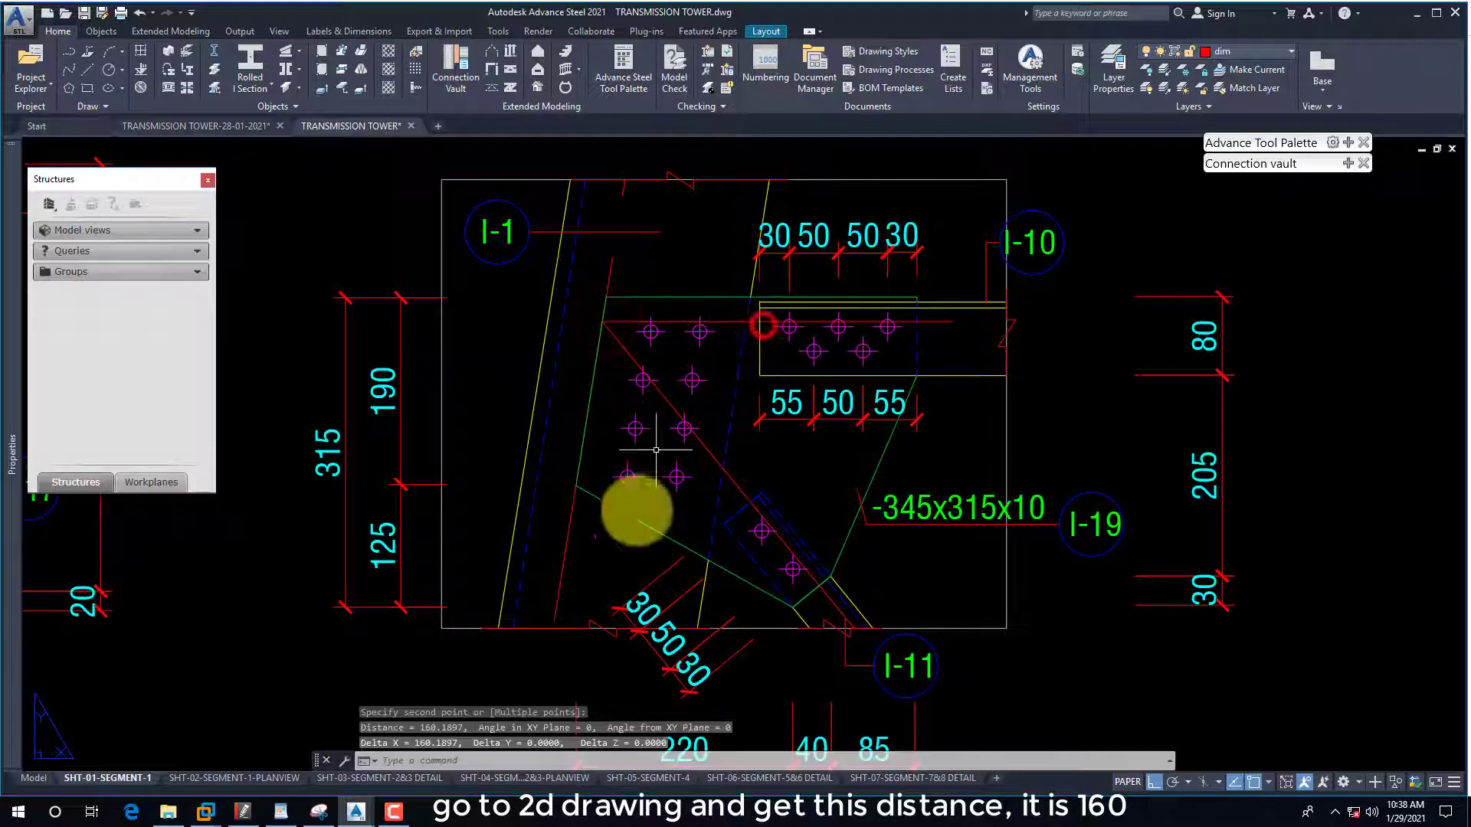
Back in the TRANSMISSION TOWER-28-01-2021 model, set the gusset plate joint's Dist. Diag.1 - profile to 160.
click(204, 126)
right_click(520, 369)
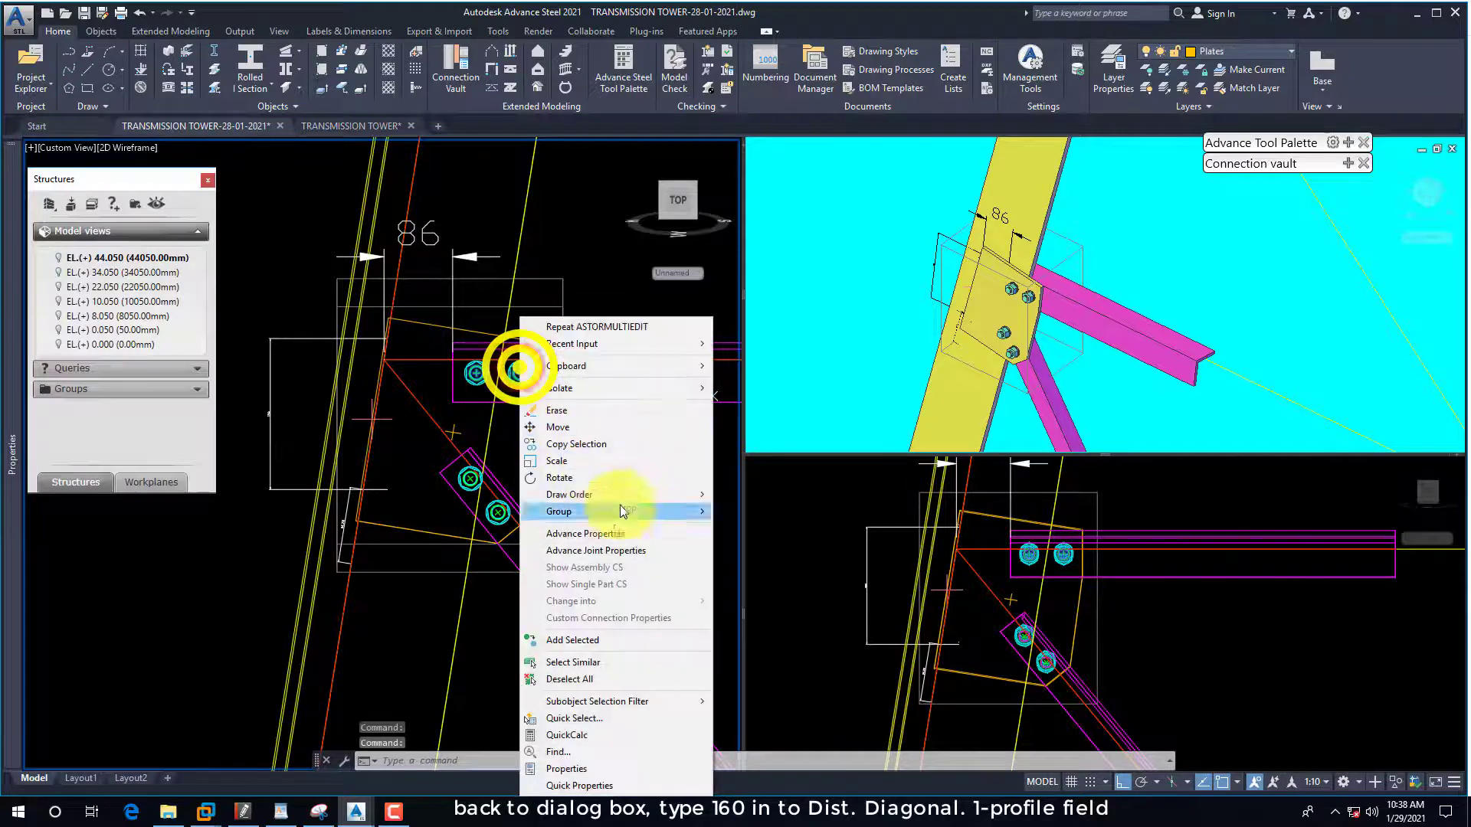
click(606, 550)
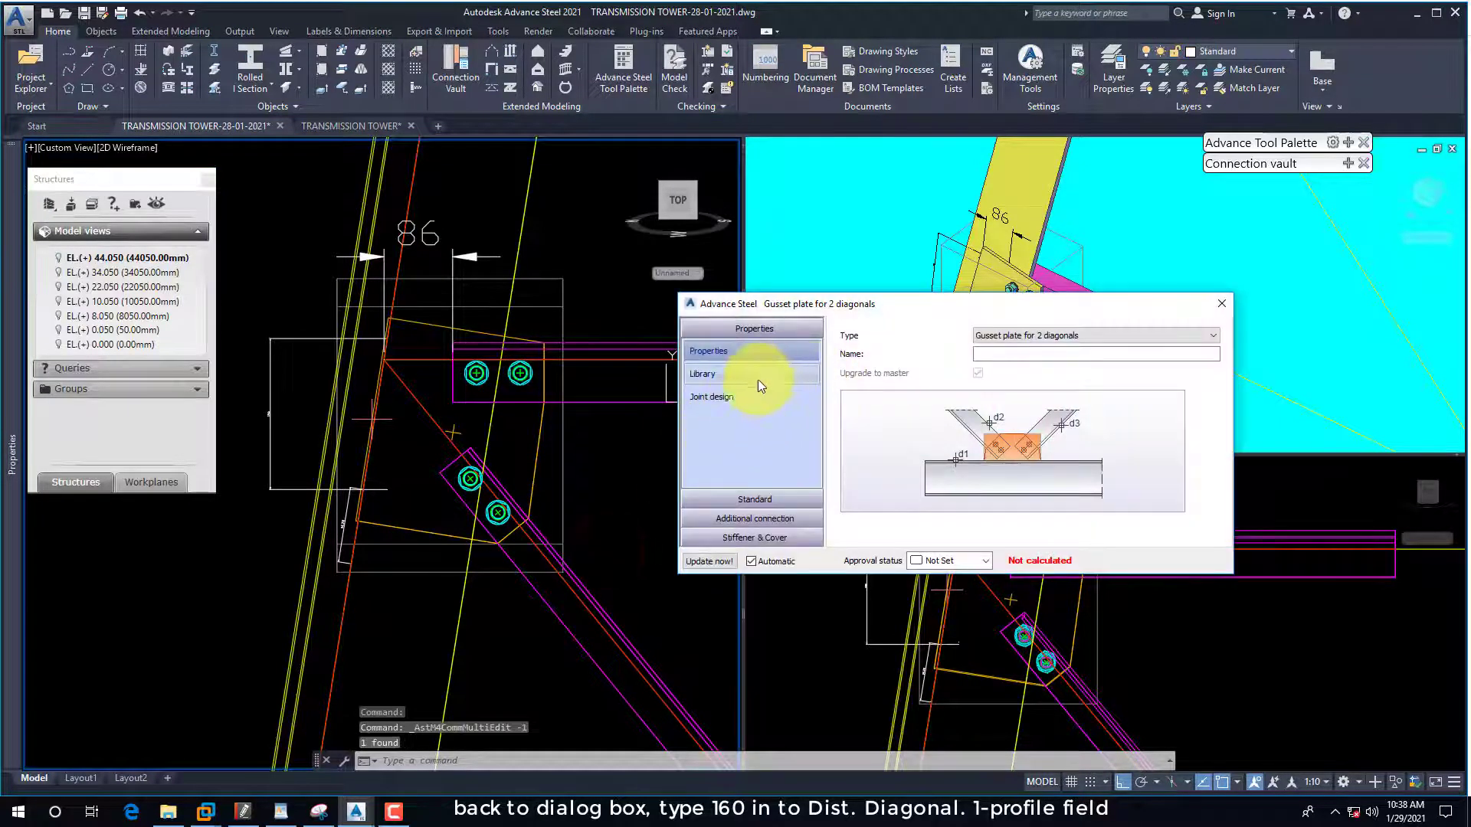
click(748, 495)
double_click(996, 347)
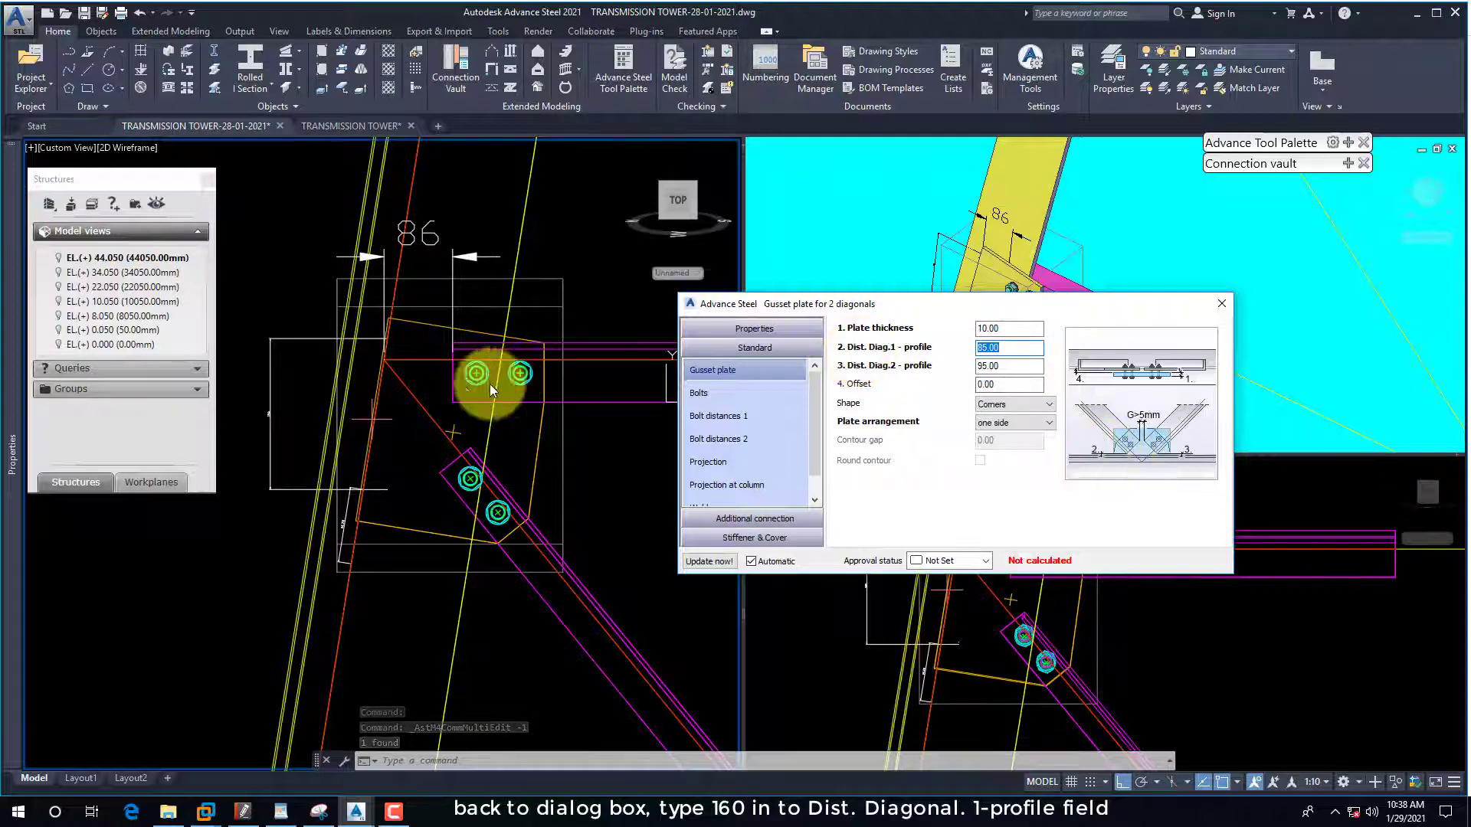
text(16)
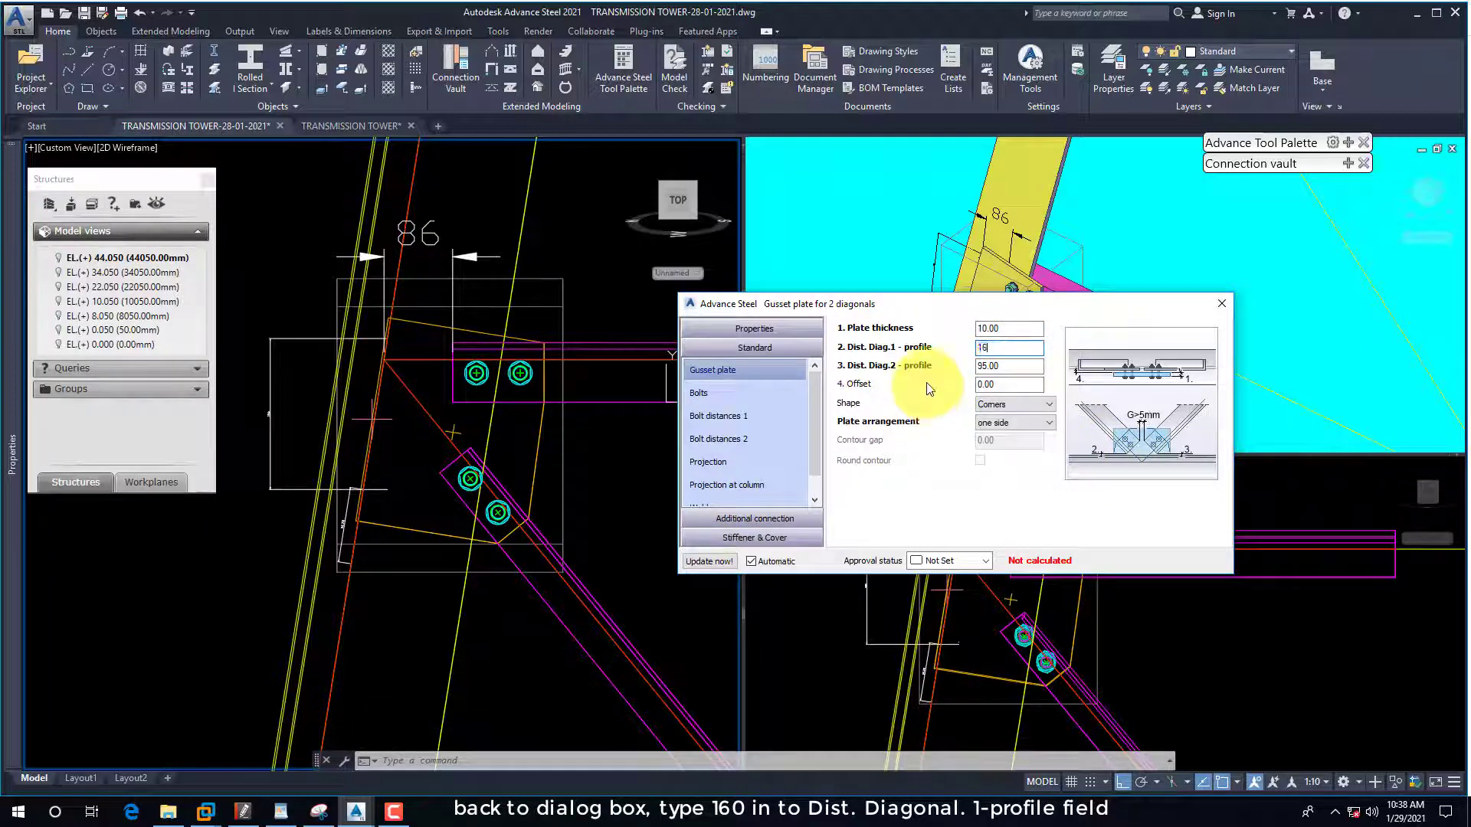
text(0)
key(Return)
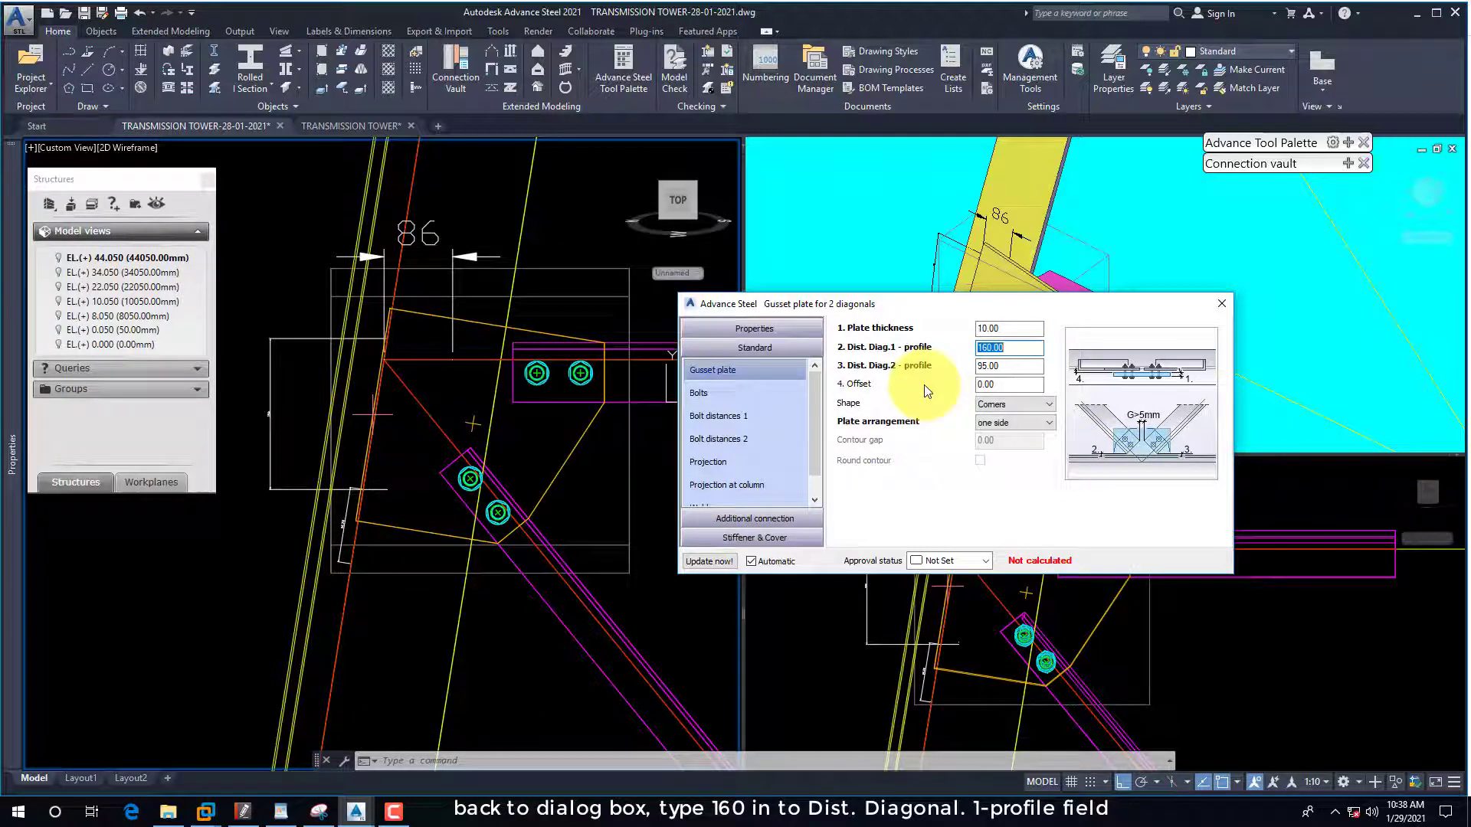
click(1222, 308)
text(dli)
key(Return)
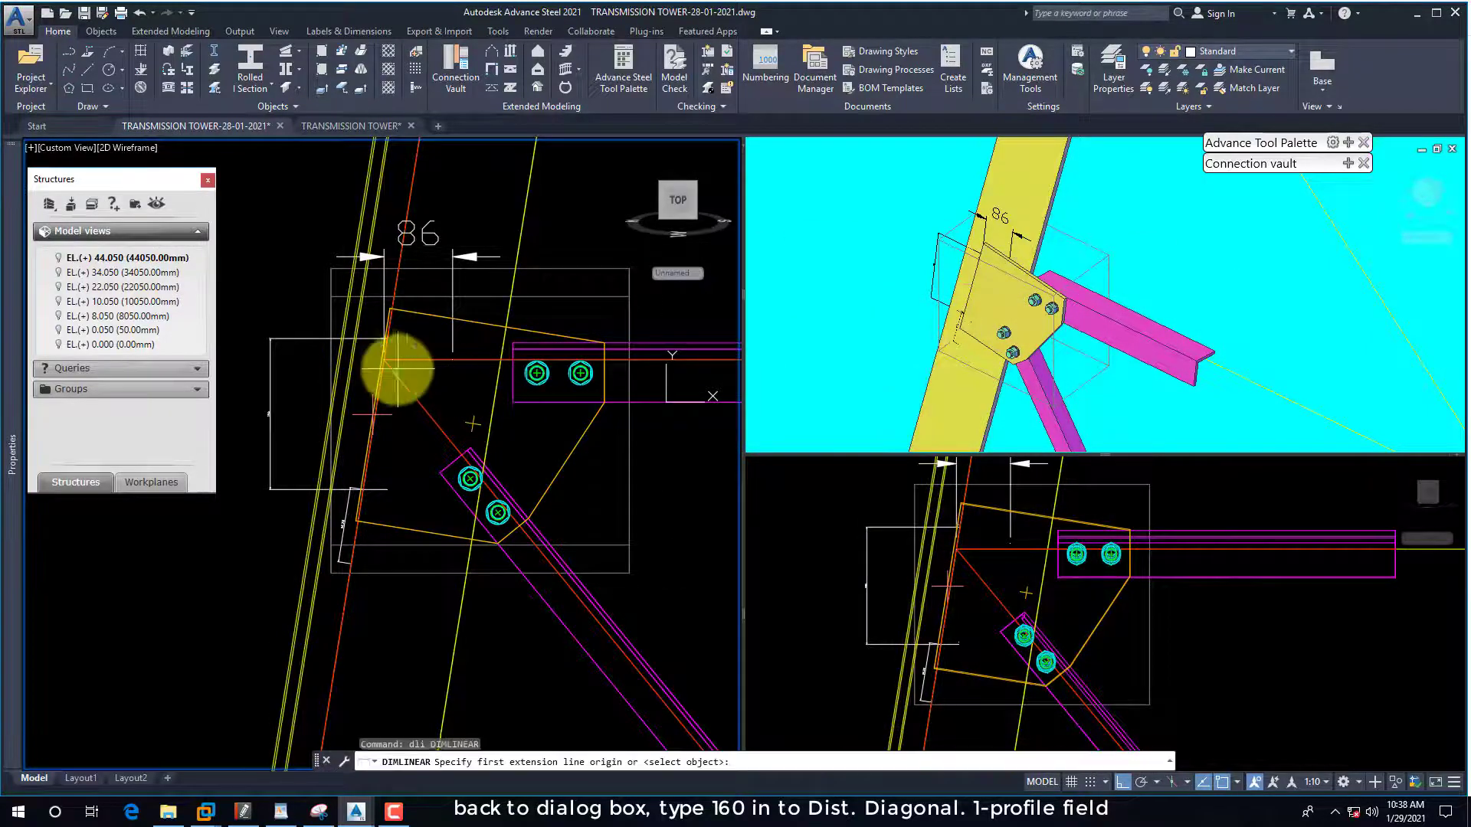
click(395, 366)
click(514, 362)
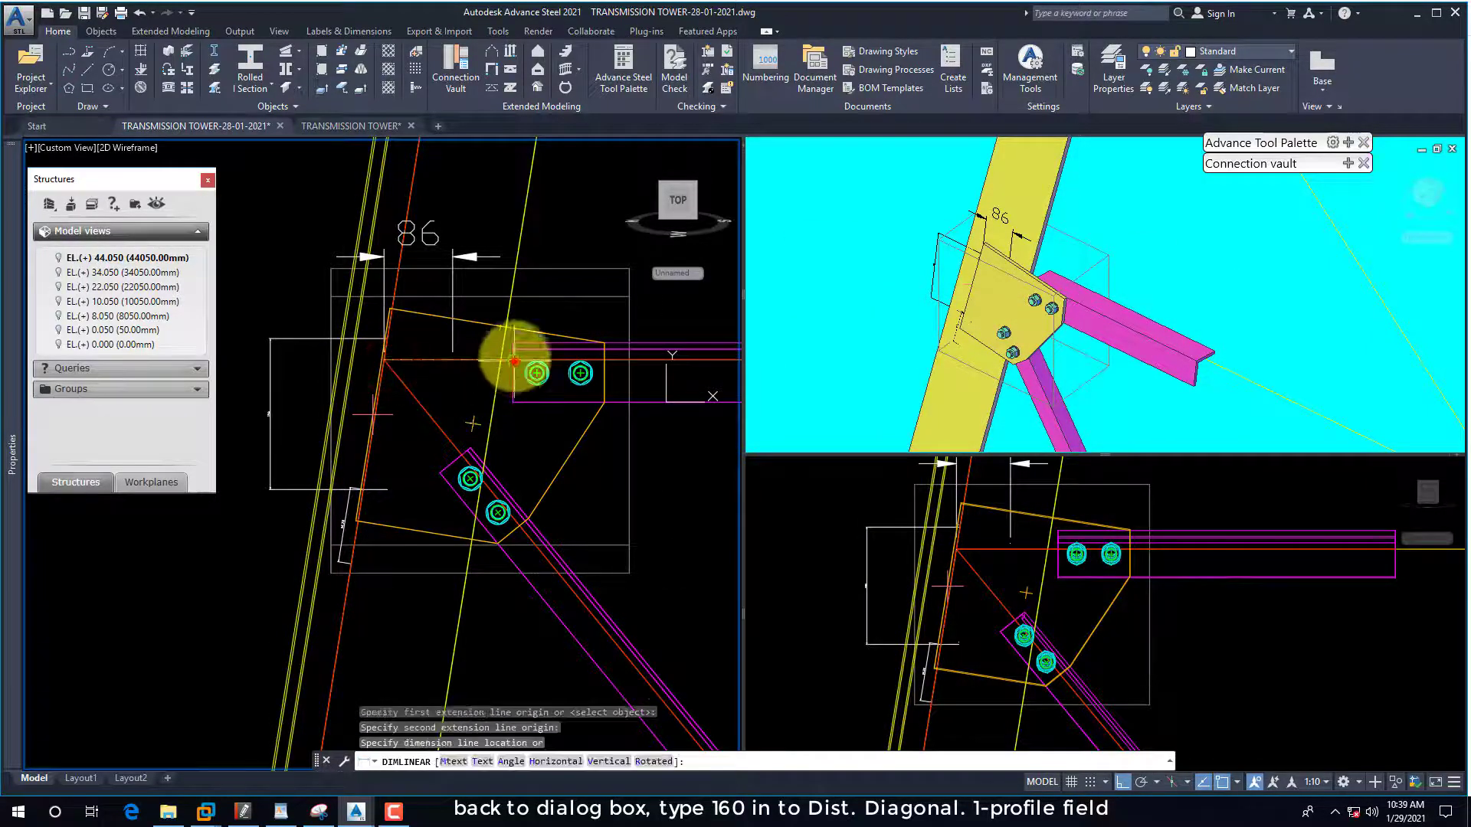
key(Escape)
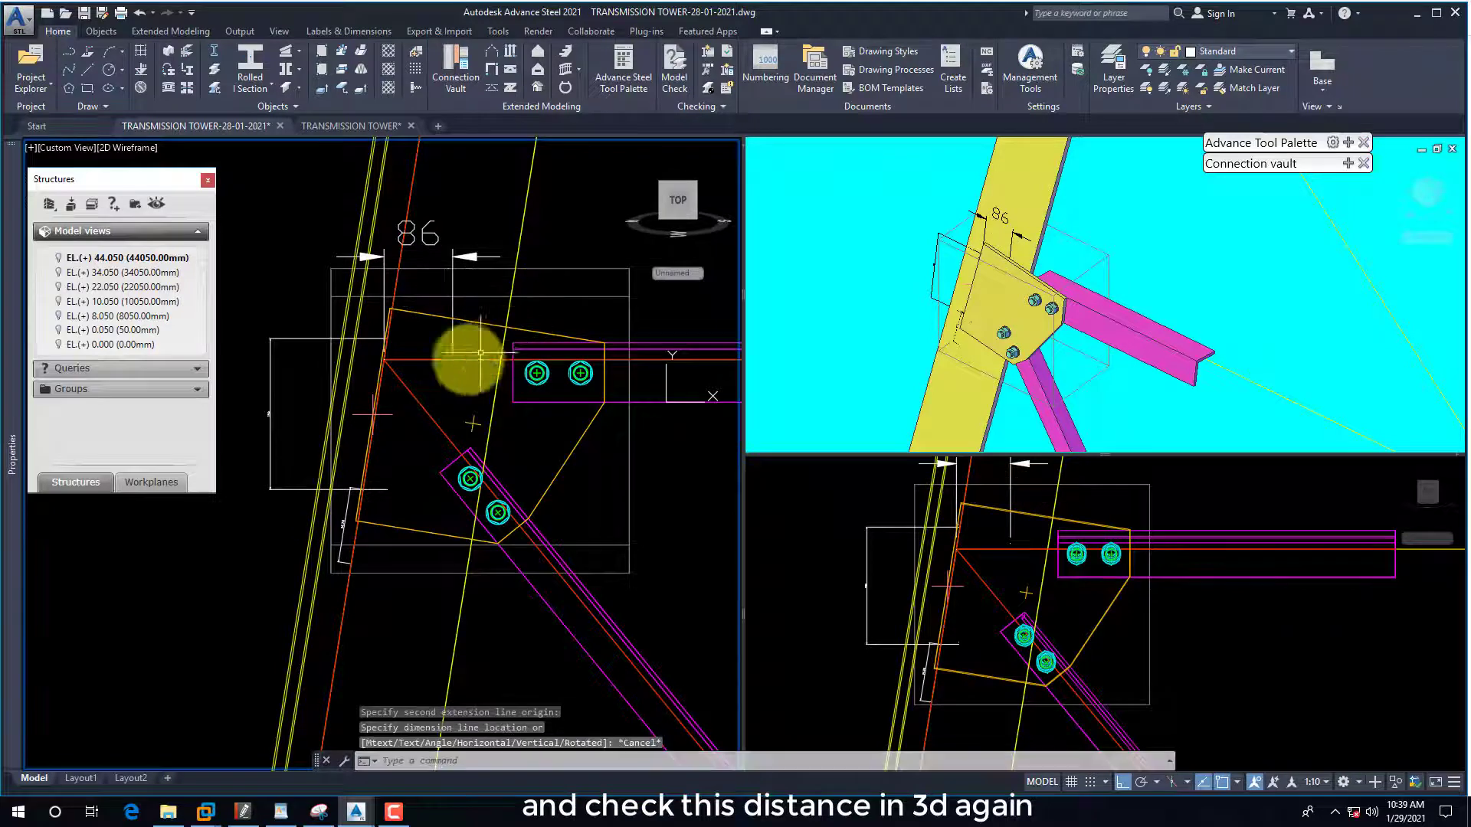
Place an aligned dimension from the end of the horizontal angle perpendicular to the main leg's centre line.
scroll(460, 356, up, 2)
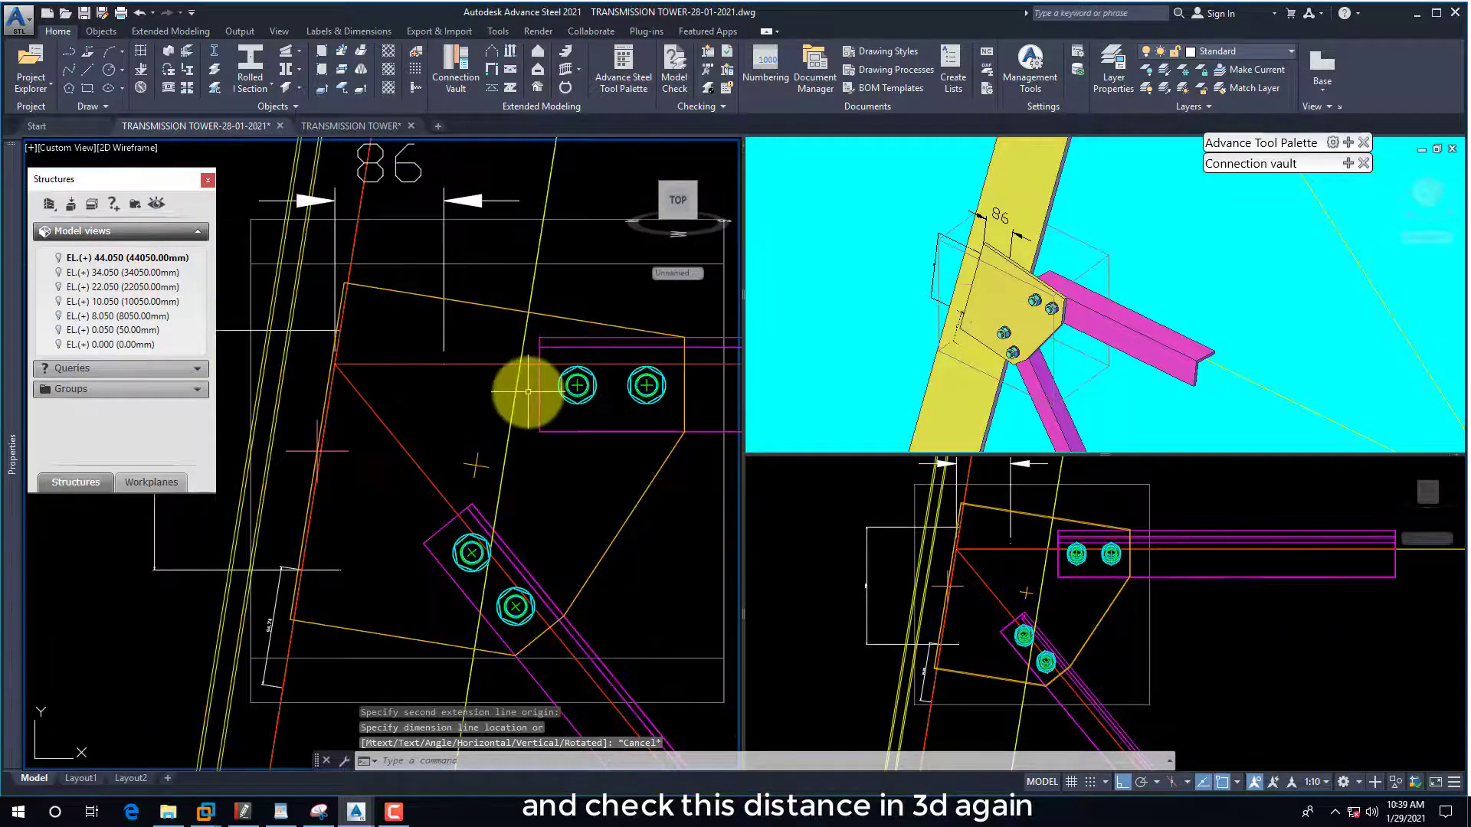
text(dal)
key(Return)
click(534, 365)
shift+right_click(512, 377)
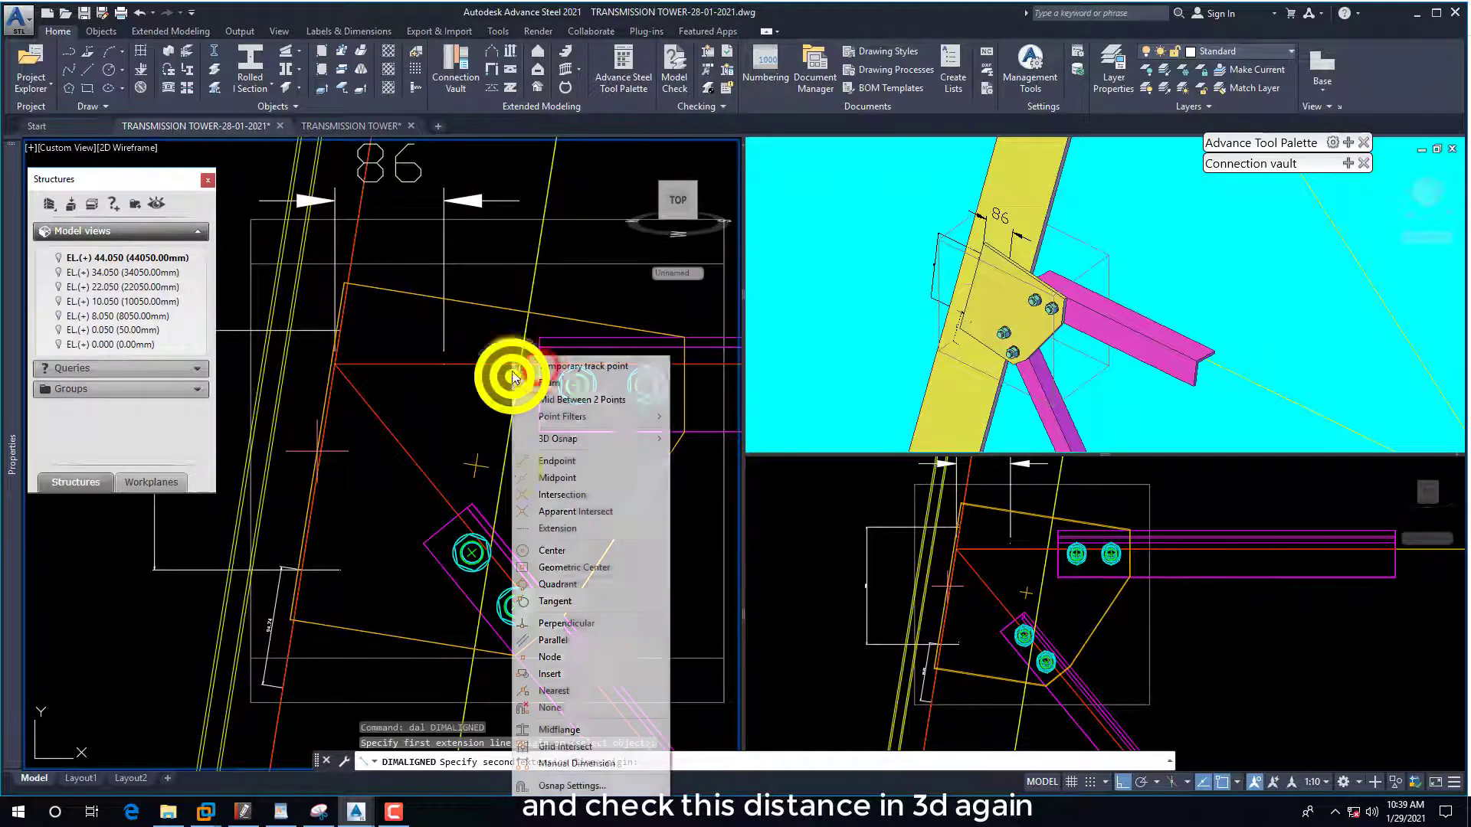
click(566, 623)
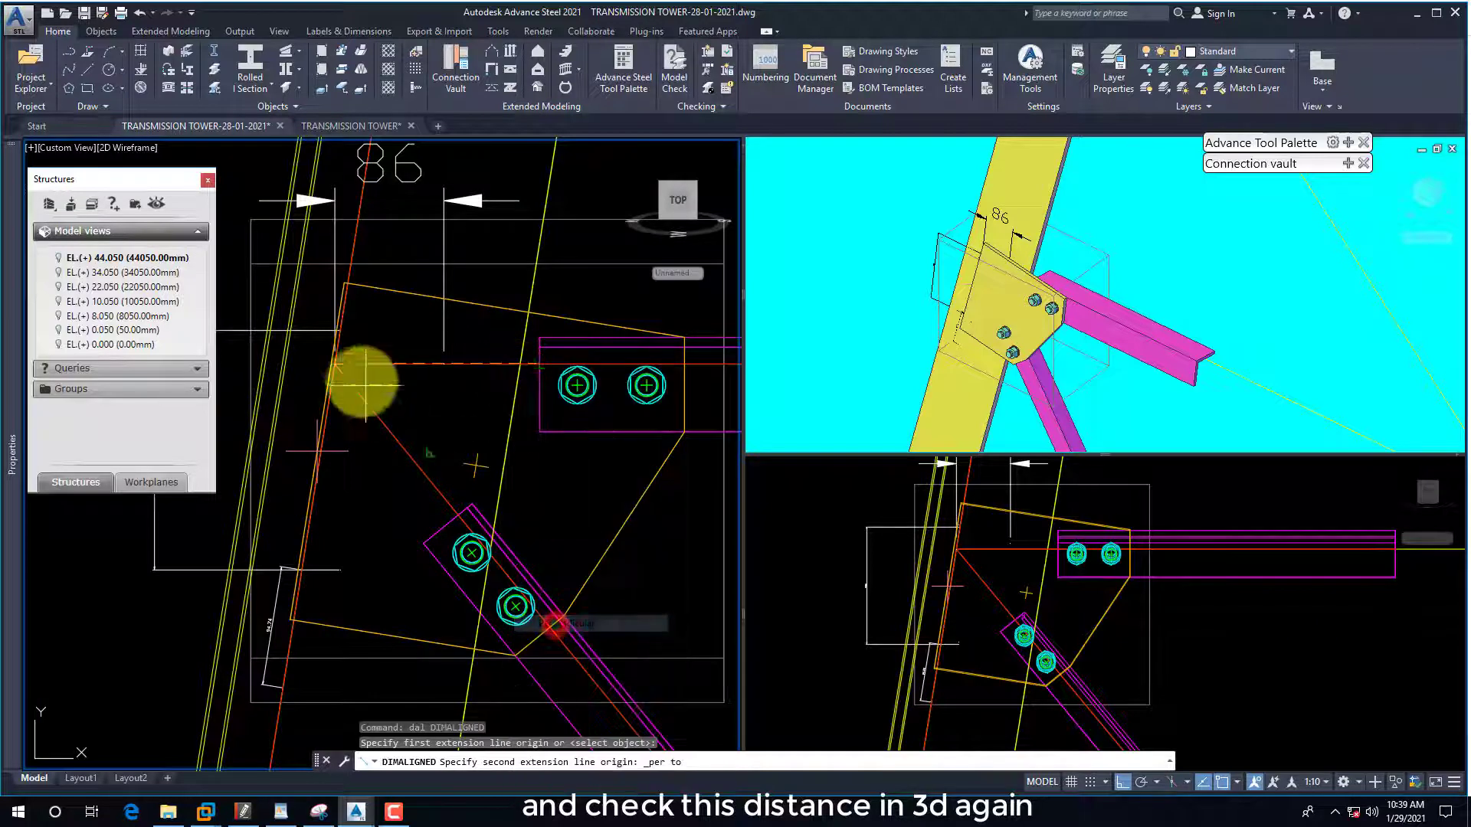
click(346, 325)
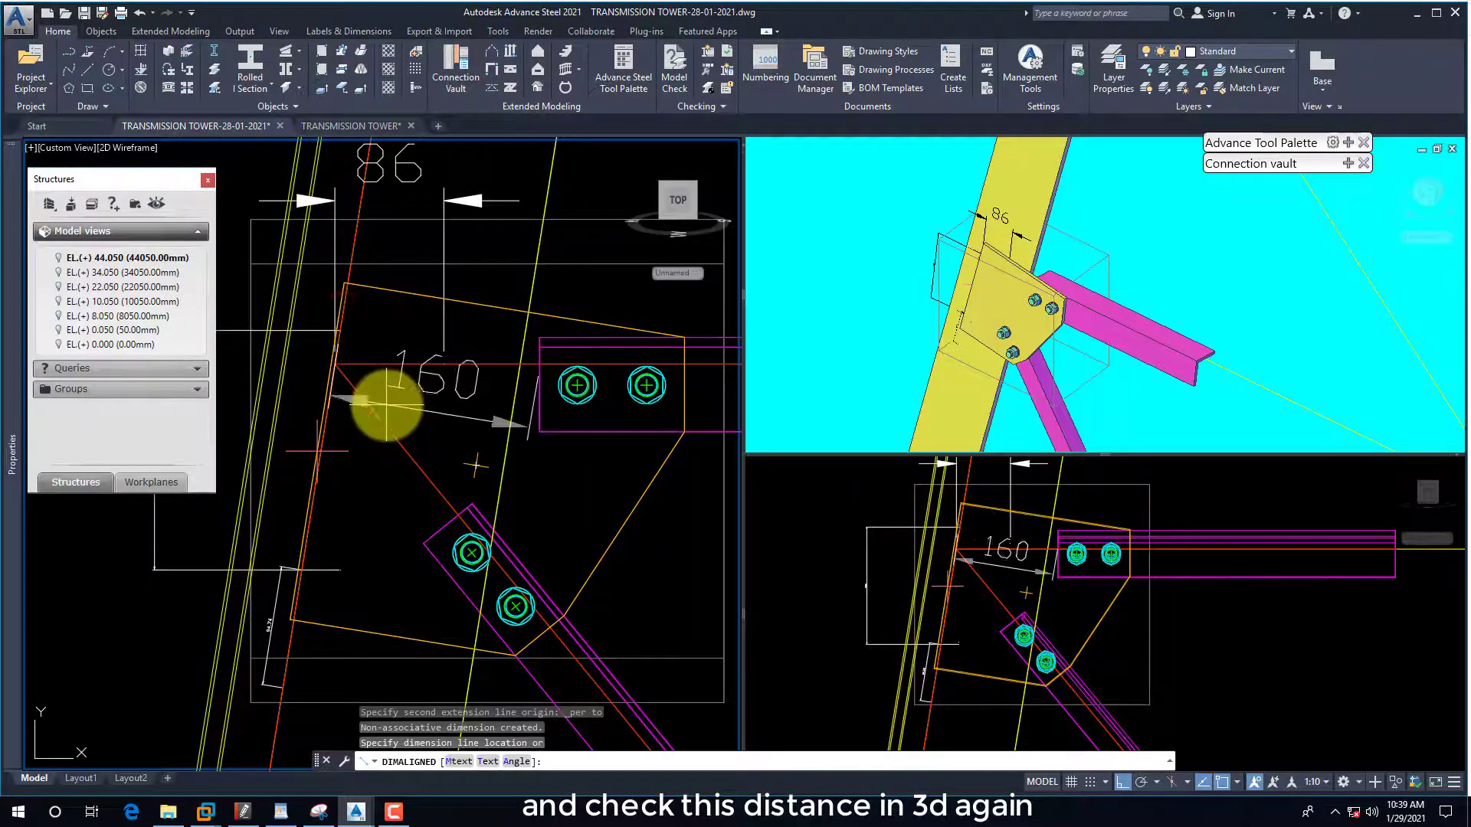
click(387, 405)
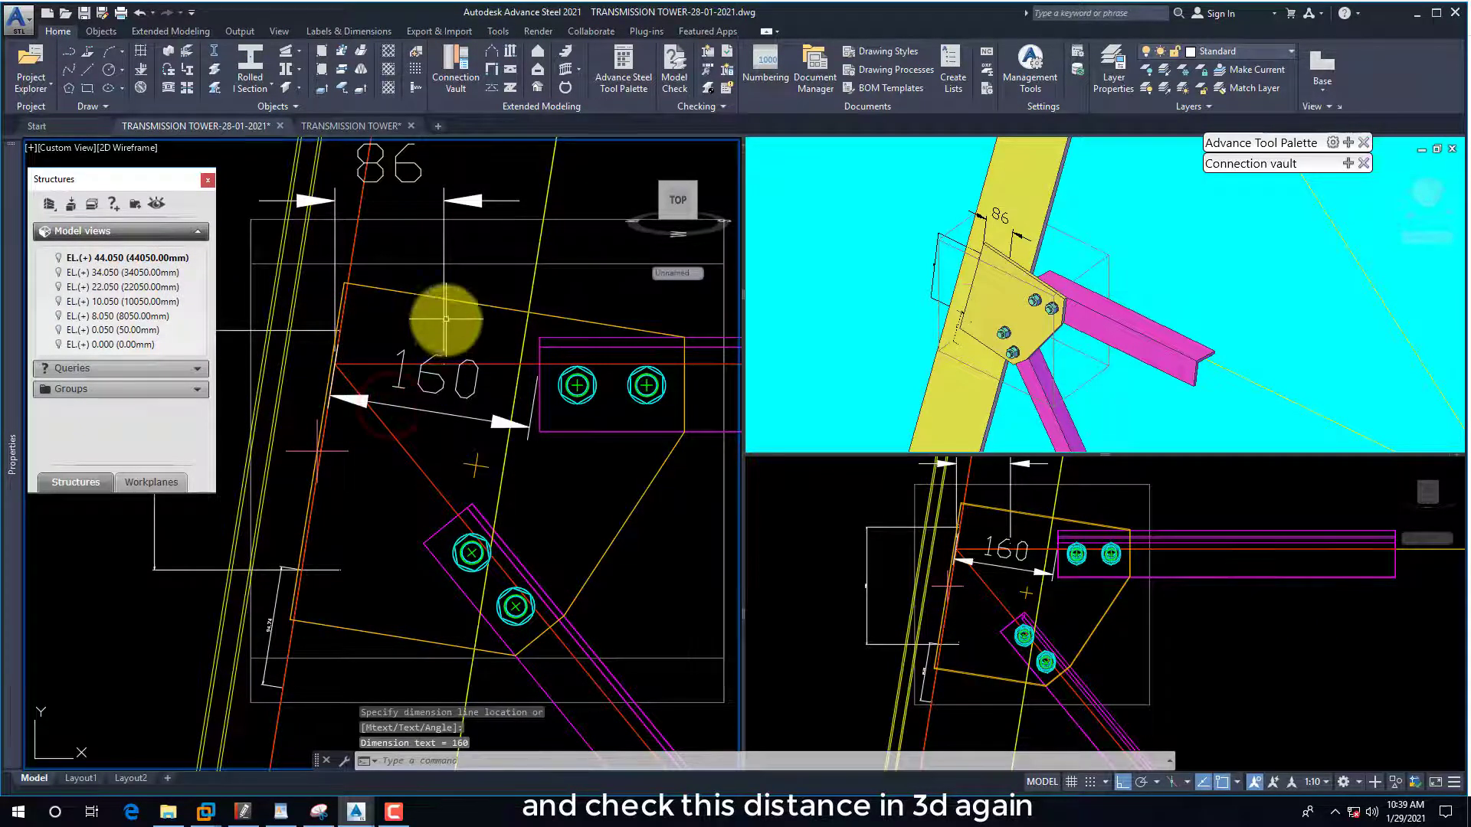
Erase the old linear dimension above the gusset plate.
click(445, 317)
text(e)
key(Return)
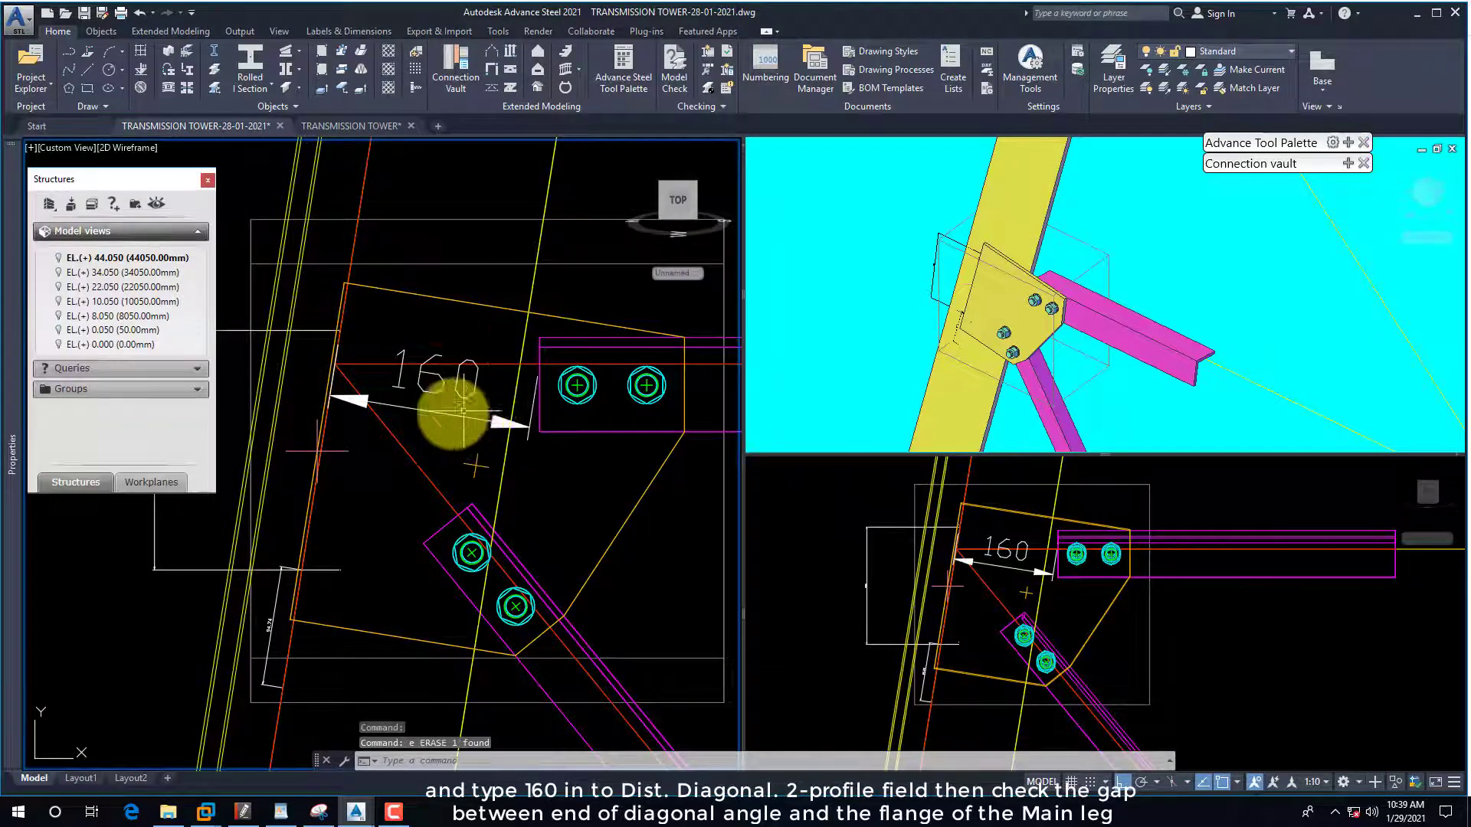
middle_drag(433, 441, 426, 417)
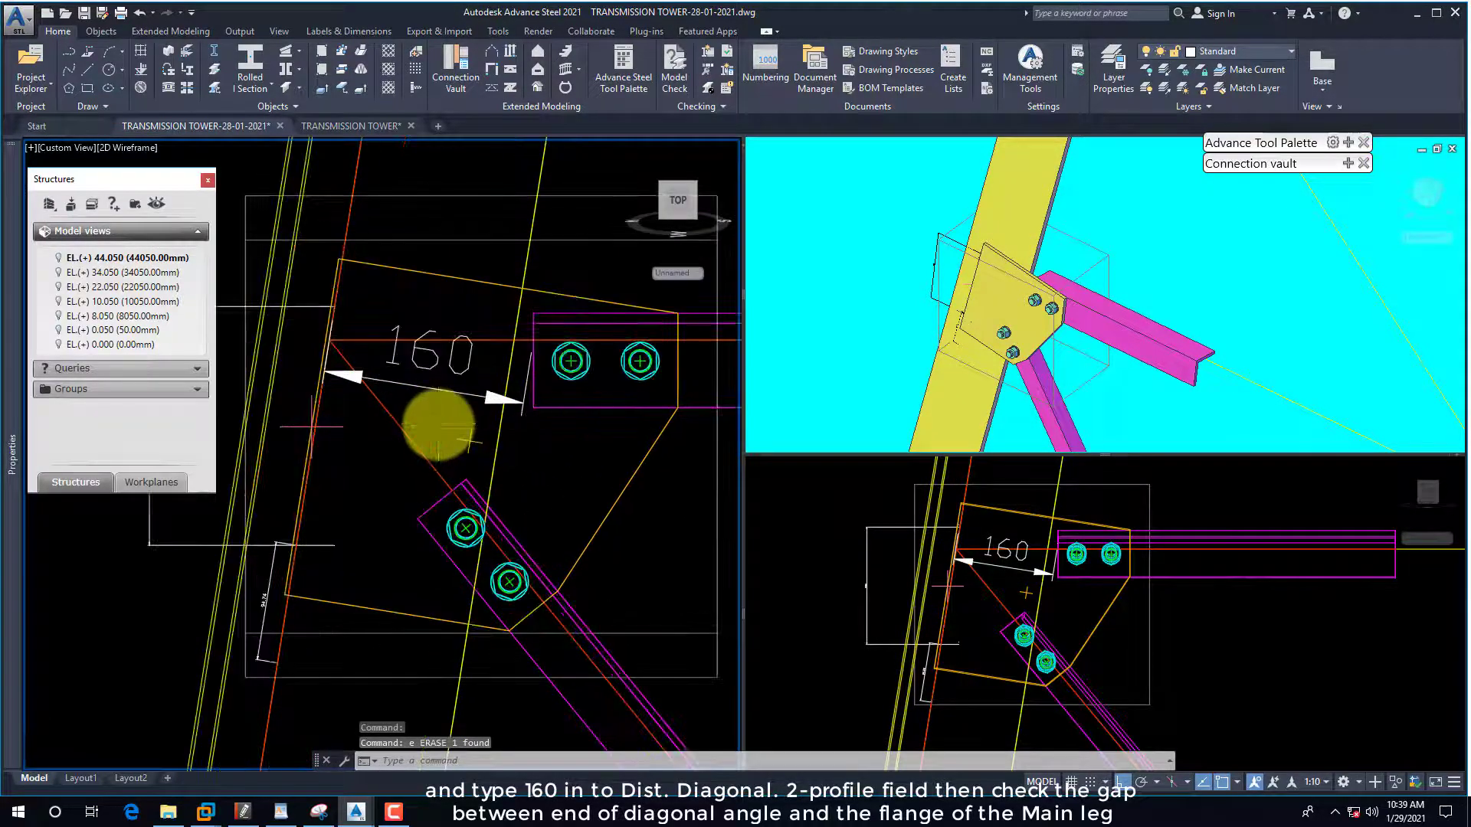
Set the gusset plate joint's Dist. Diag.2 - profile to 160.
scroll(439, 425, down, 2)
click(562, 450)
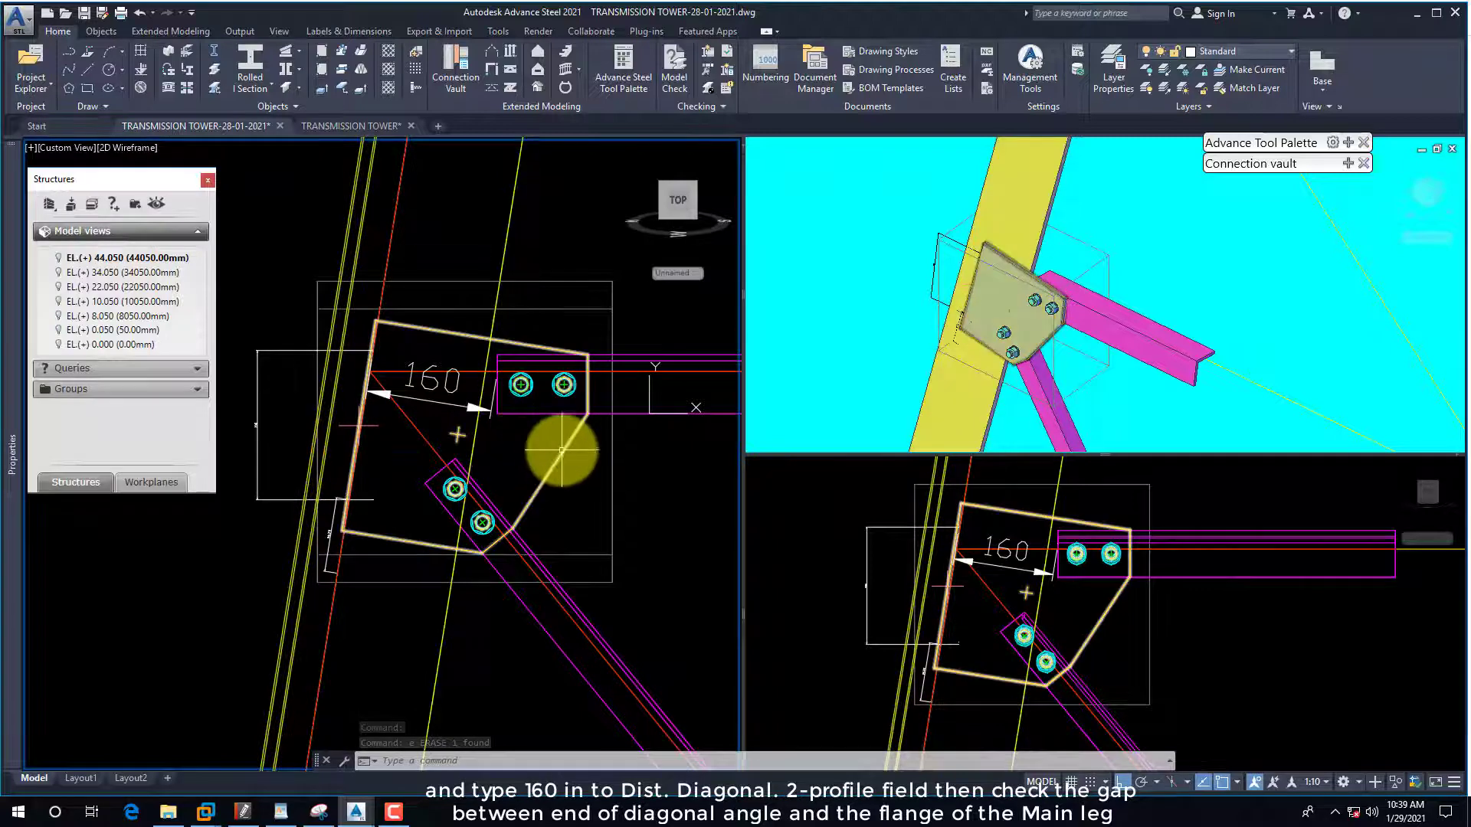
right_click(564, 451)
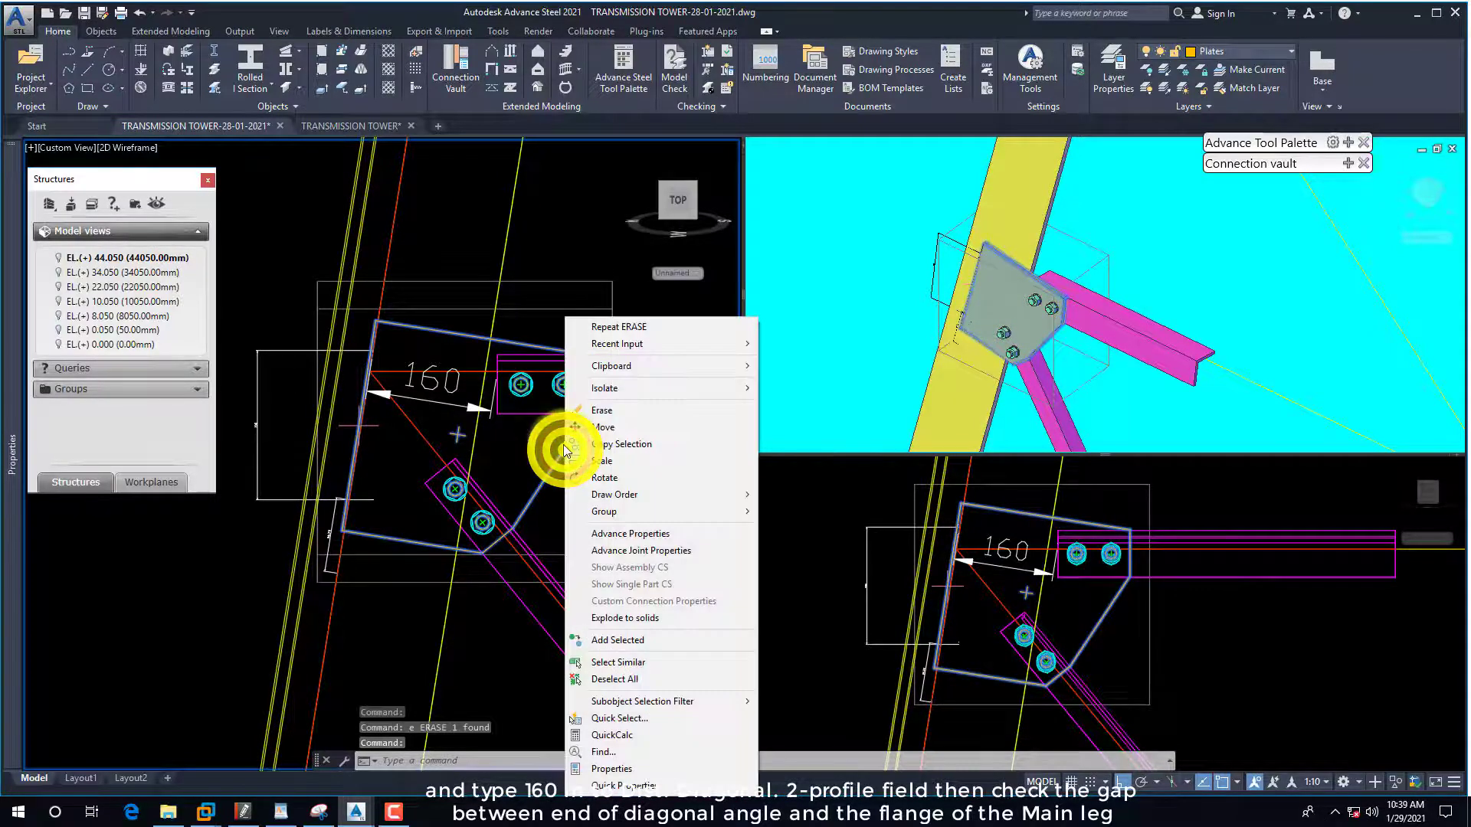
click(642, 549)
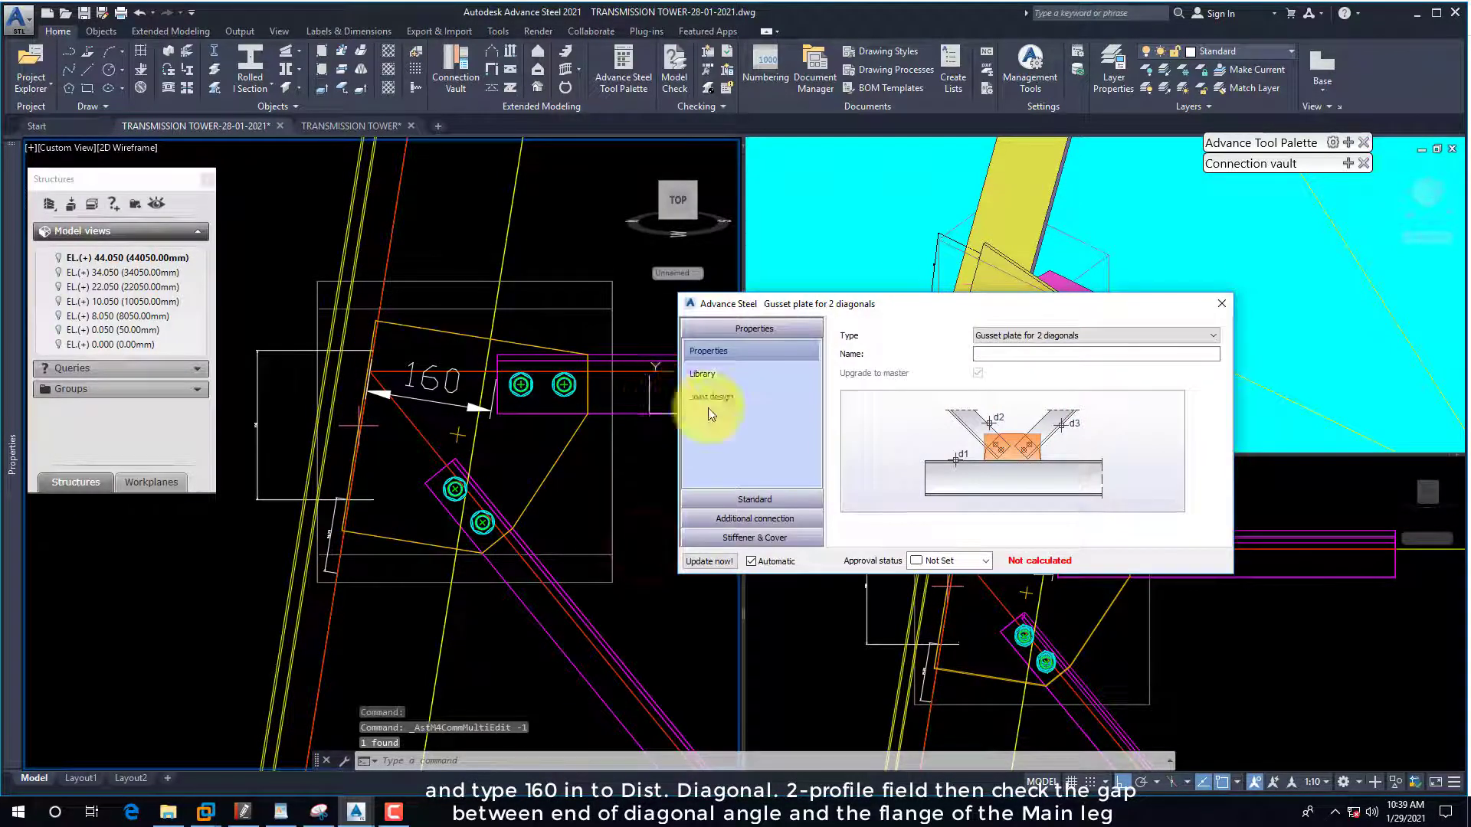
click(769, 499)
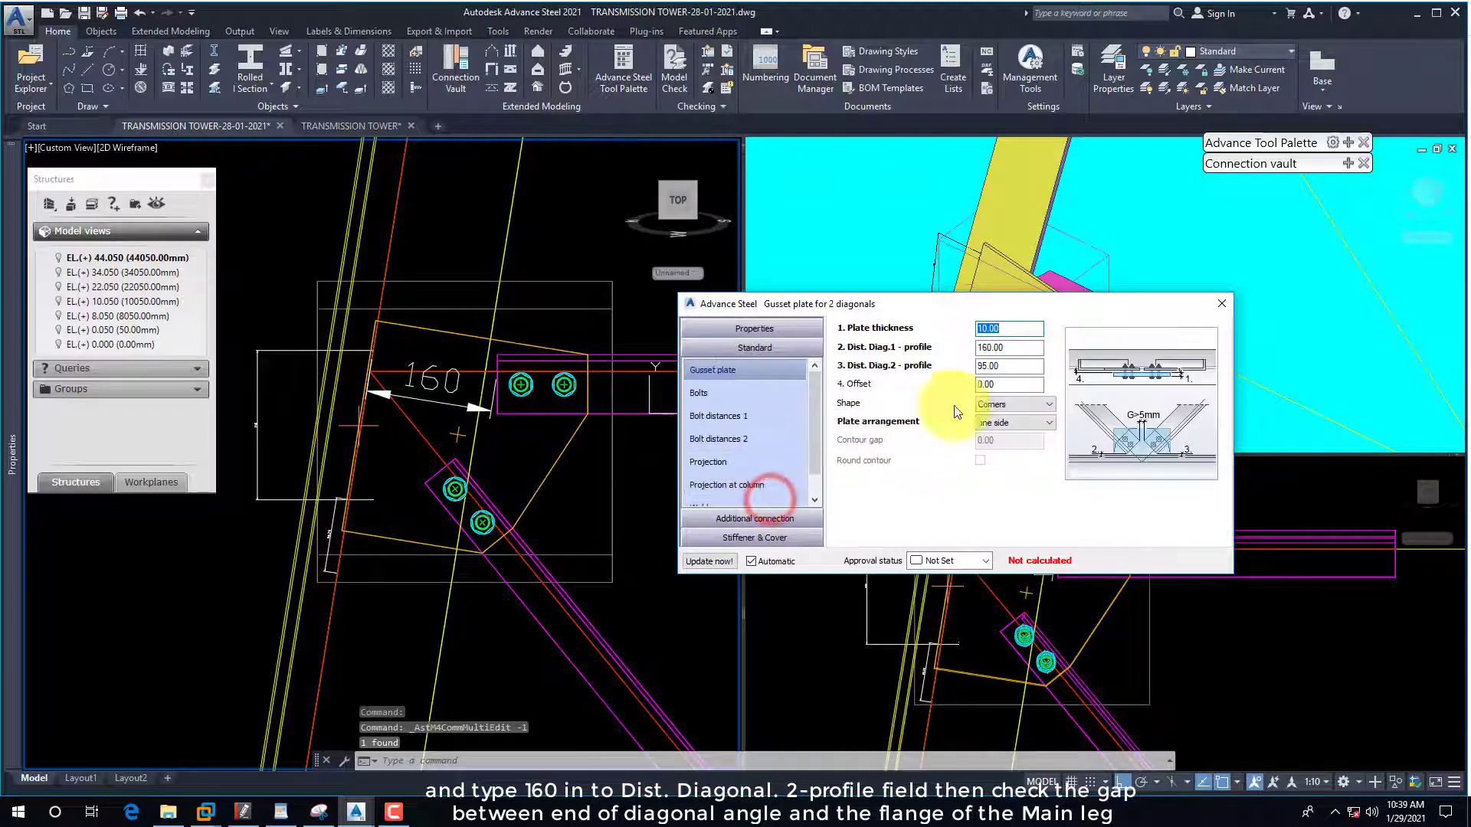
double_click(1009, 367)
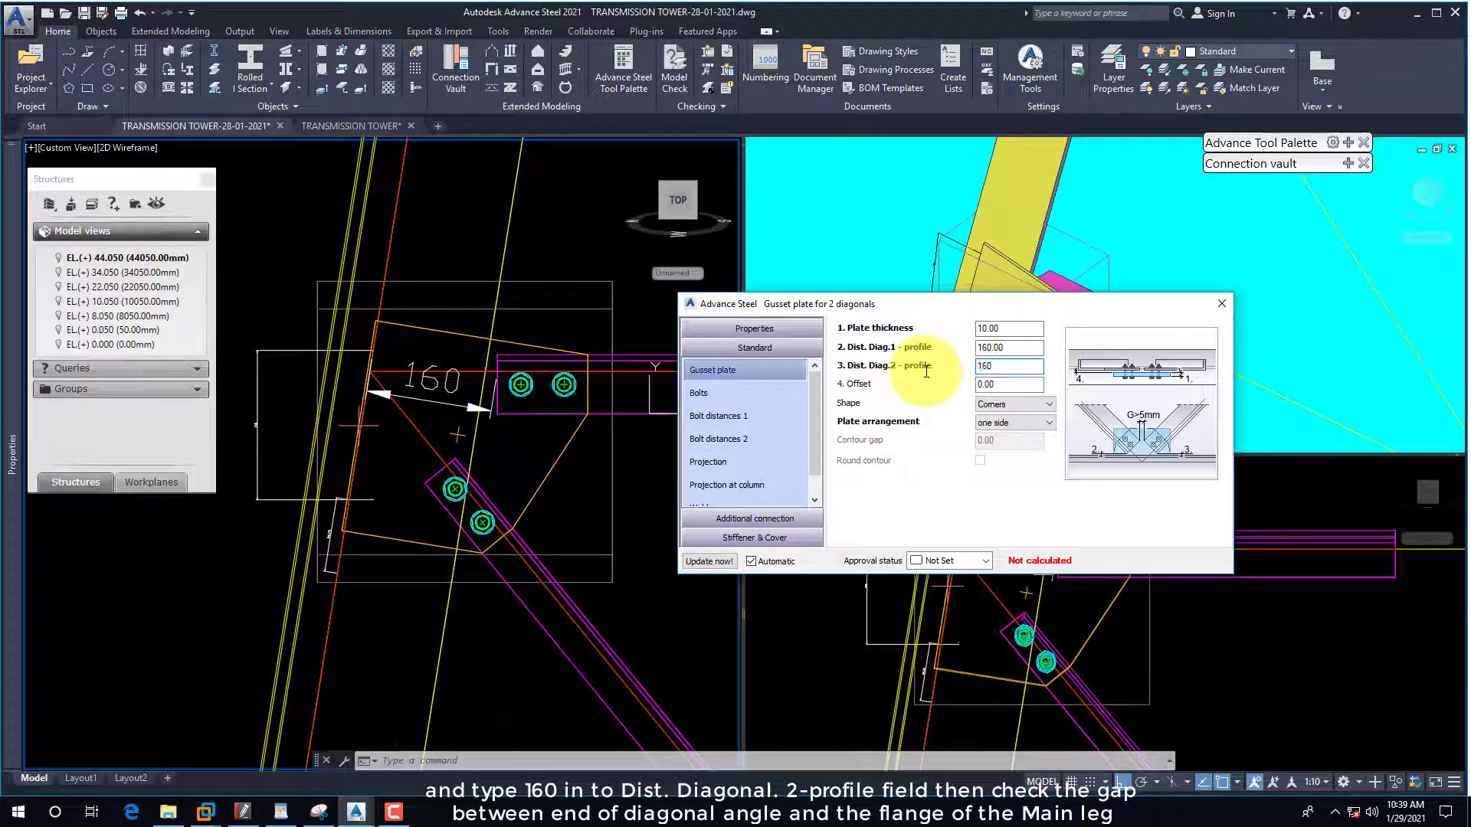
key(Return)
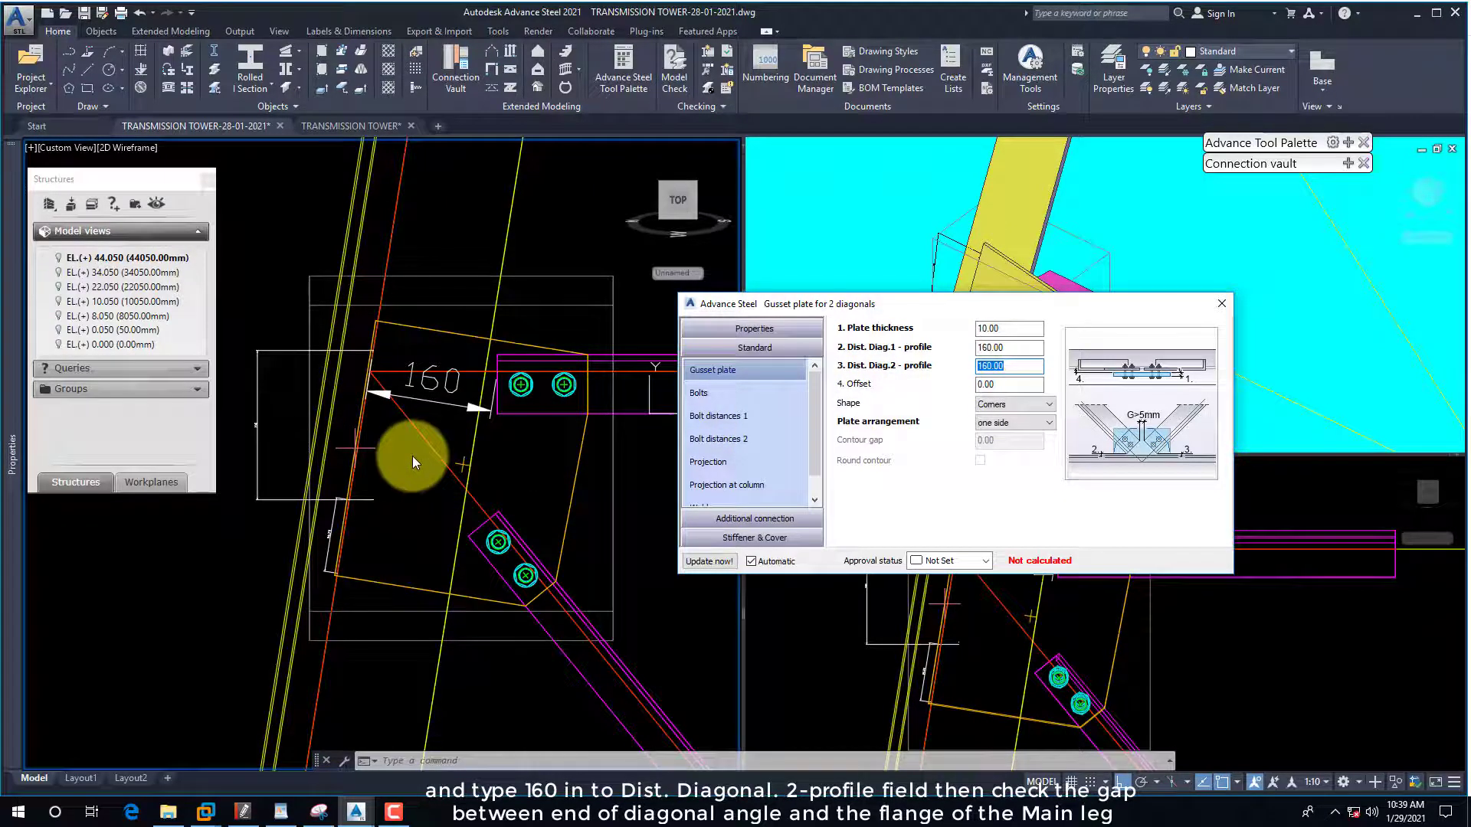
click(1221, 303)
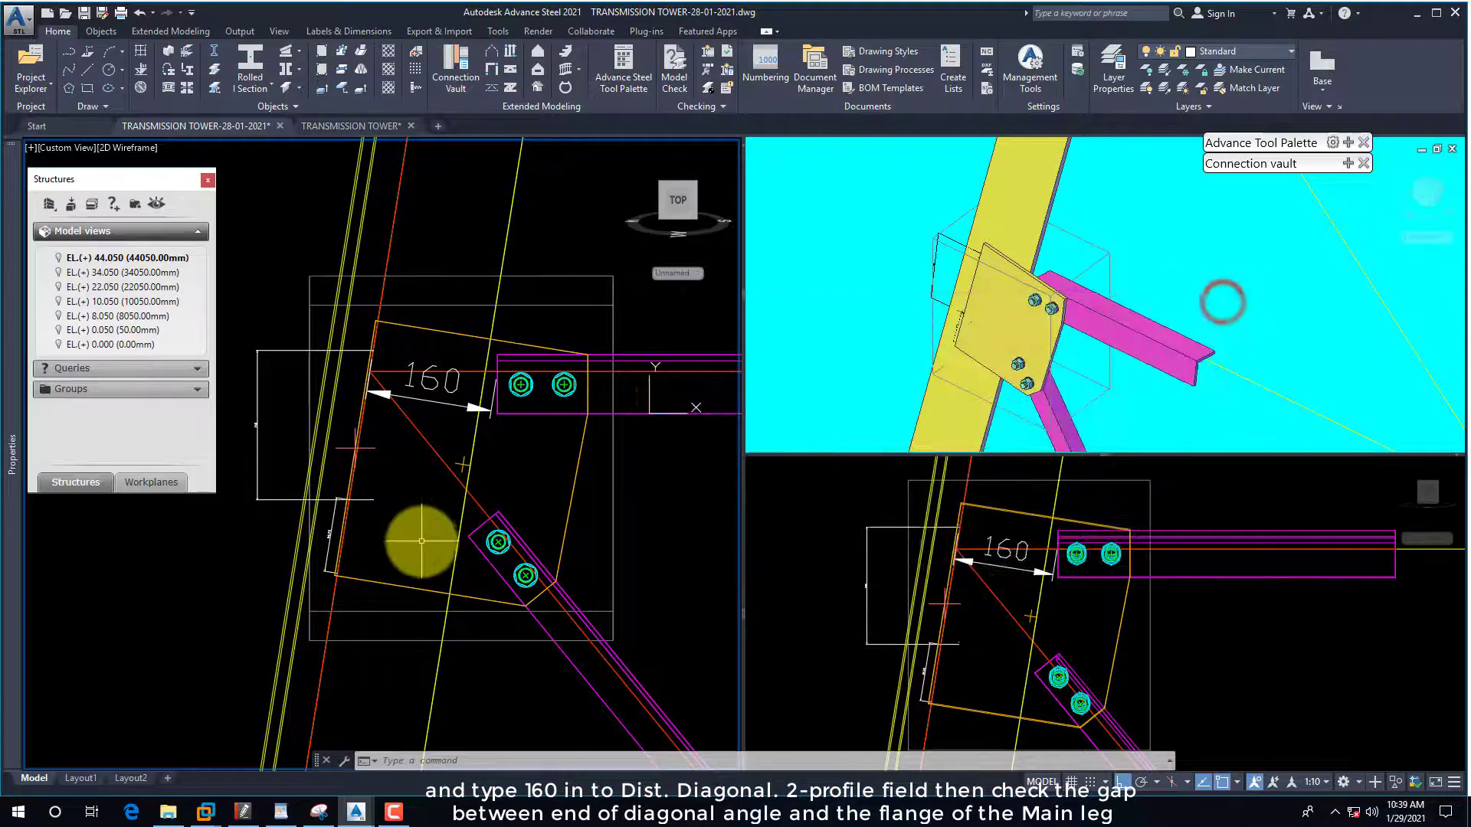
Measure from the end of the diagonal angle perpendicular to the main leg's centre line with a temporary aligned dimension.
text(dal)
key(Return)
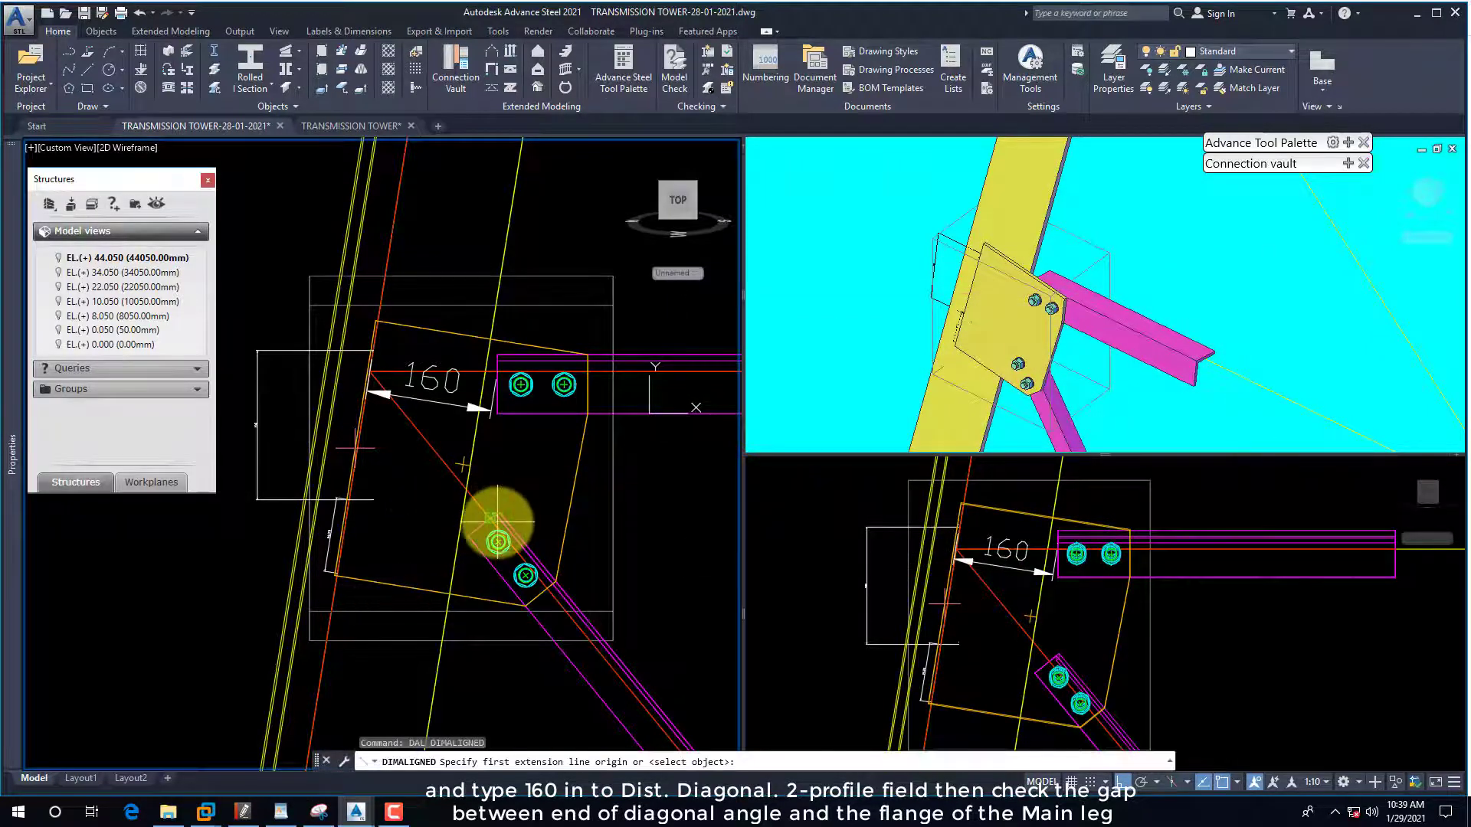
click(497, 521)
shift+right_click(361, 483)
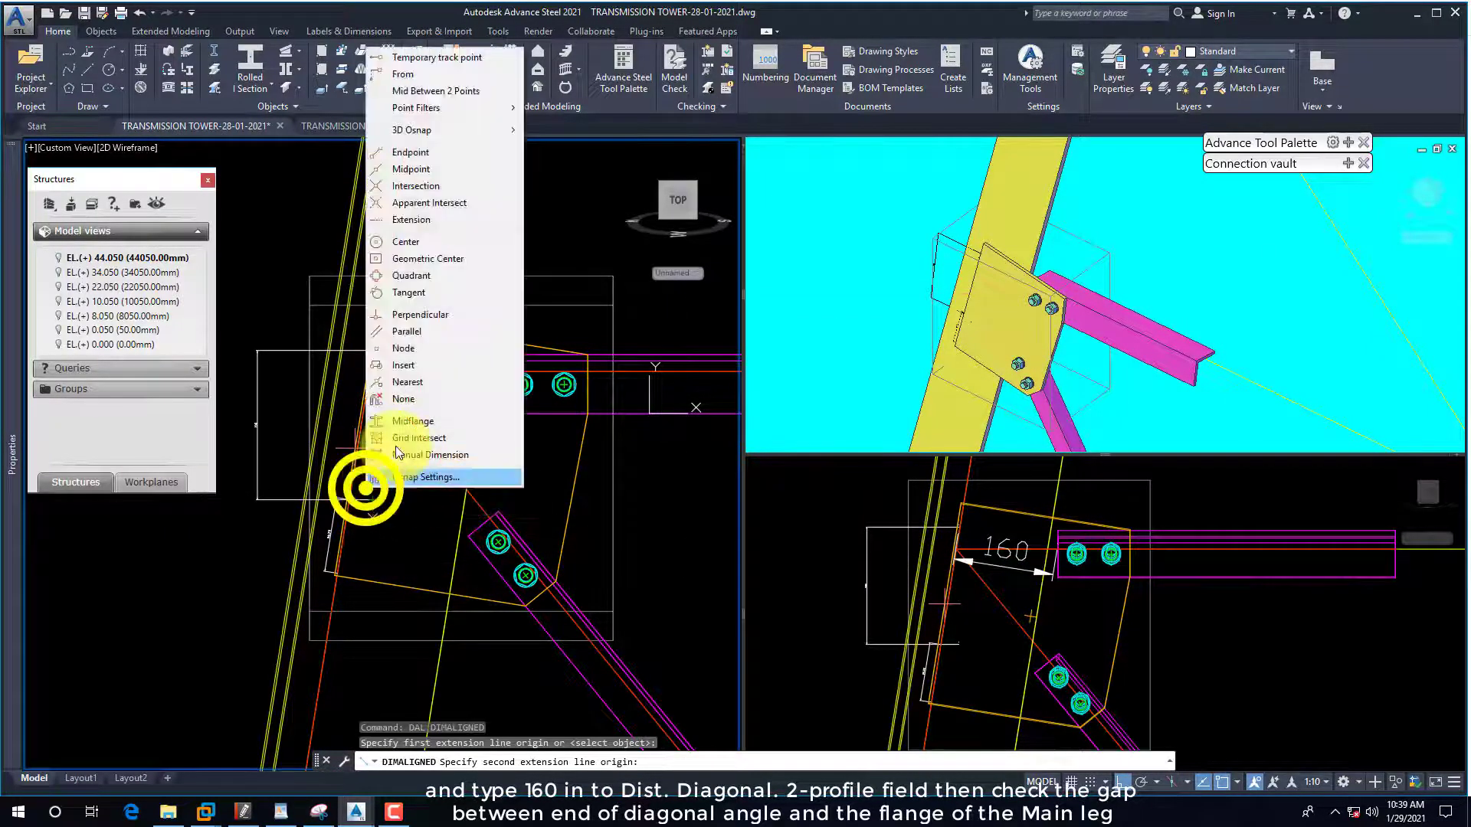
click(401, 315)
click(359, 469)
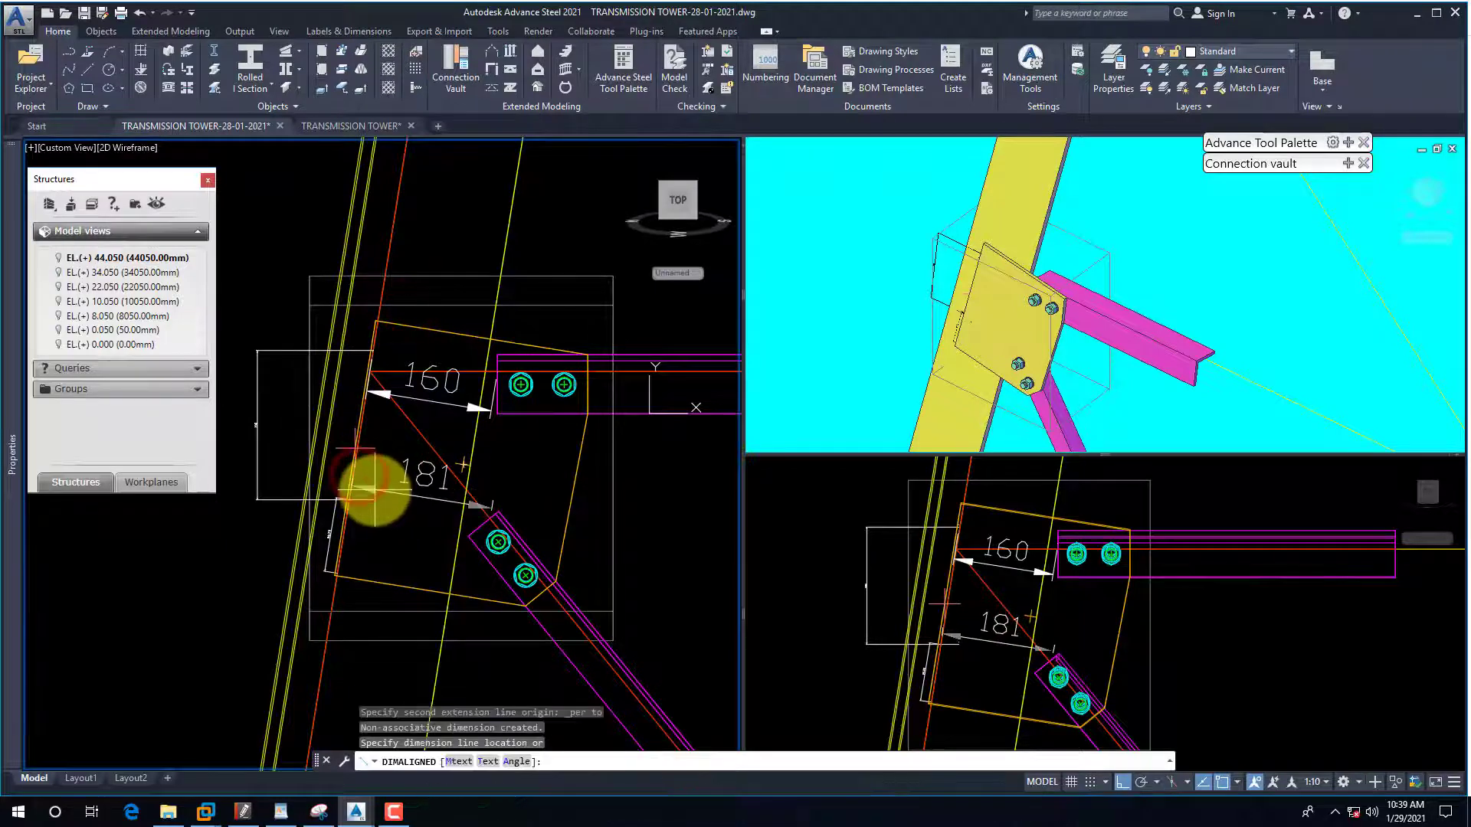
key(Escape)
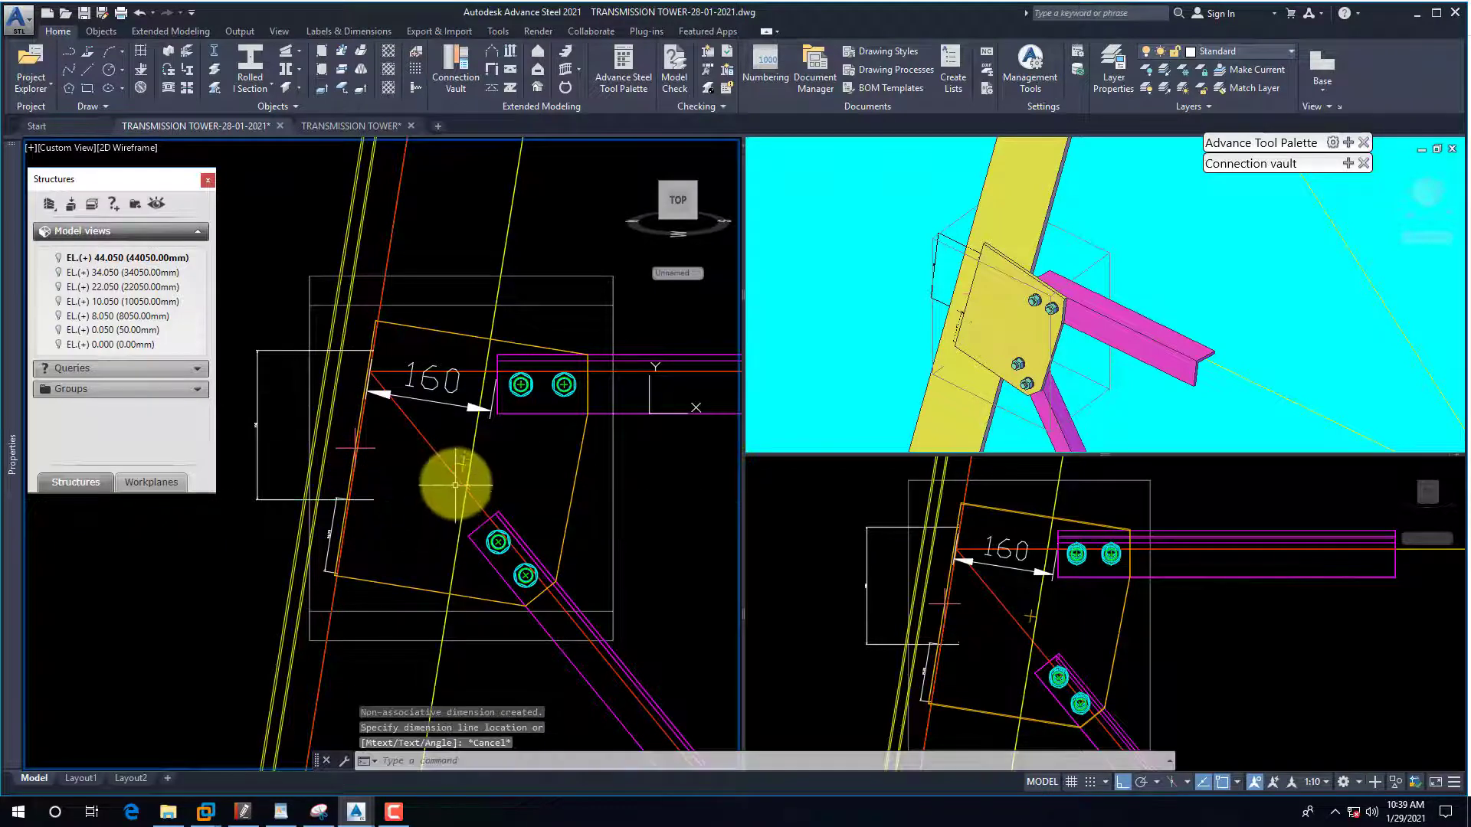
Measure the gap between the diagonal angle's end corner and the main leg's flange edge with a temporary aligned dimension.
scroll(462, 545, up, 2)
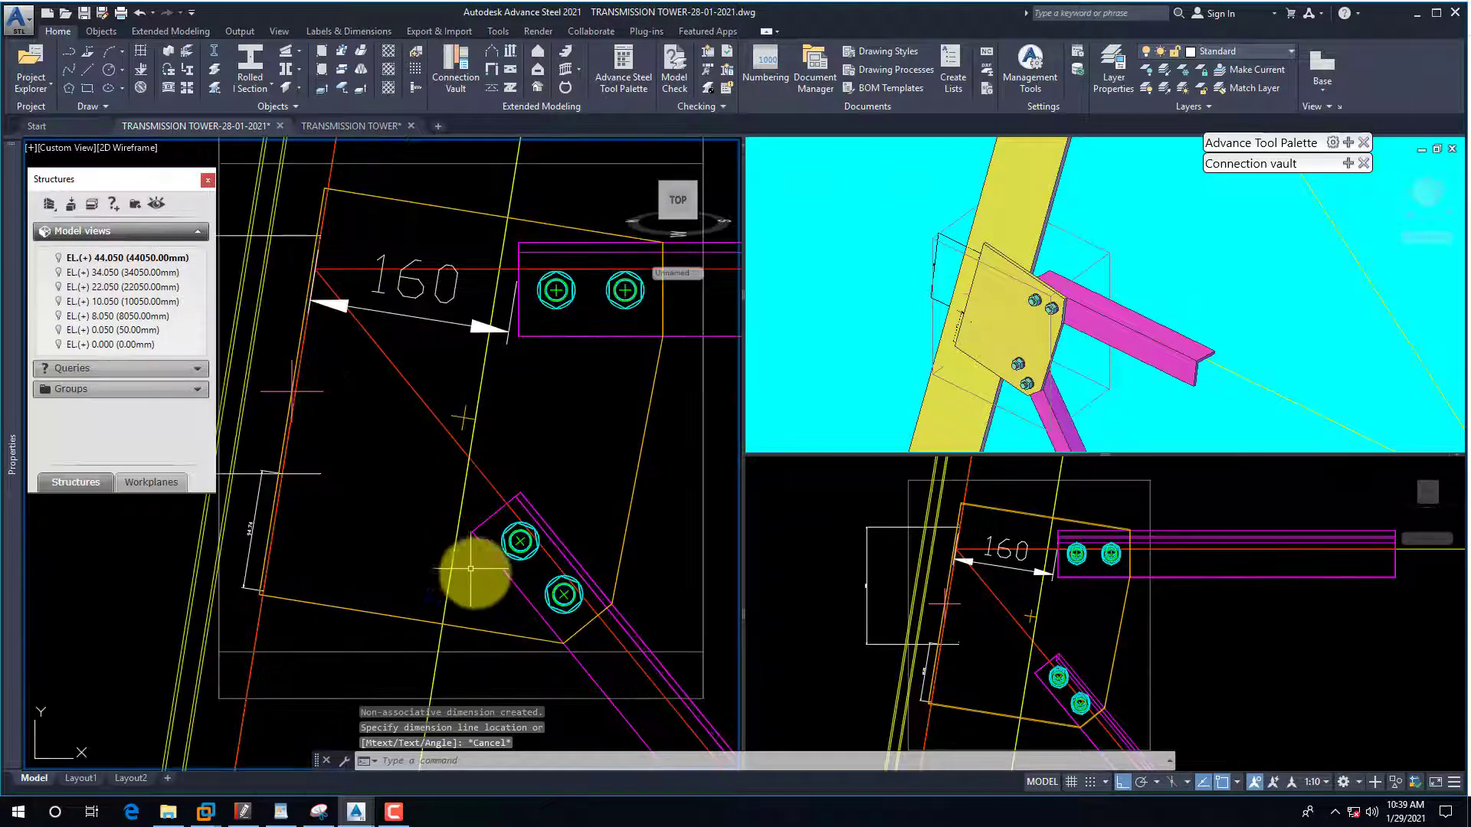
key(Return)
click(452, 521)
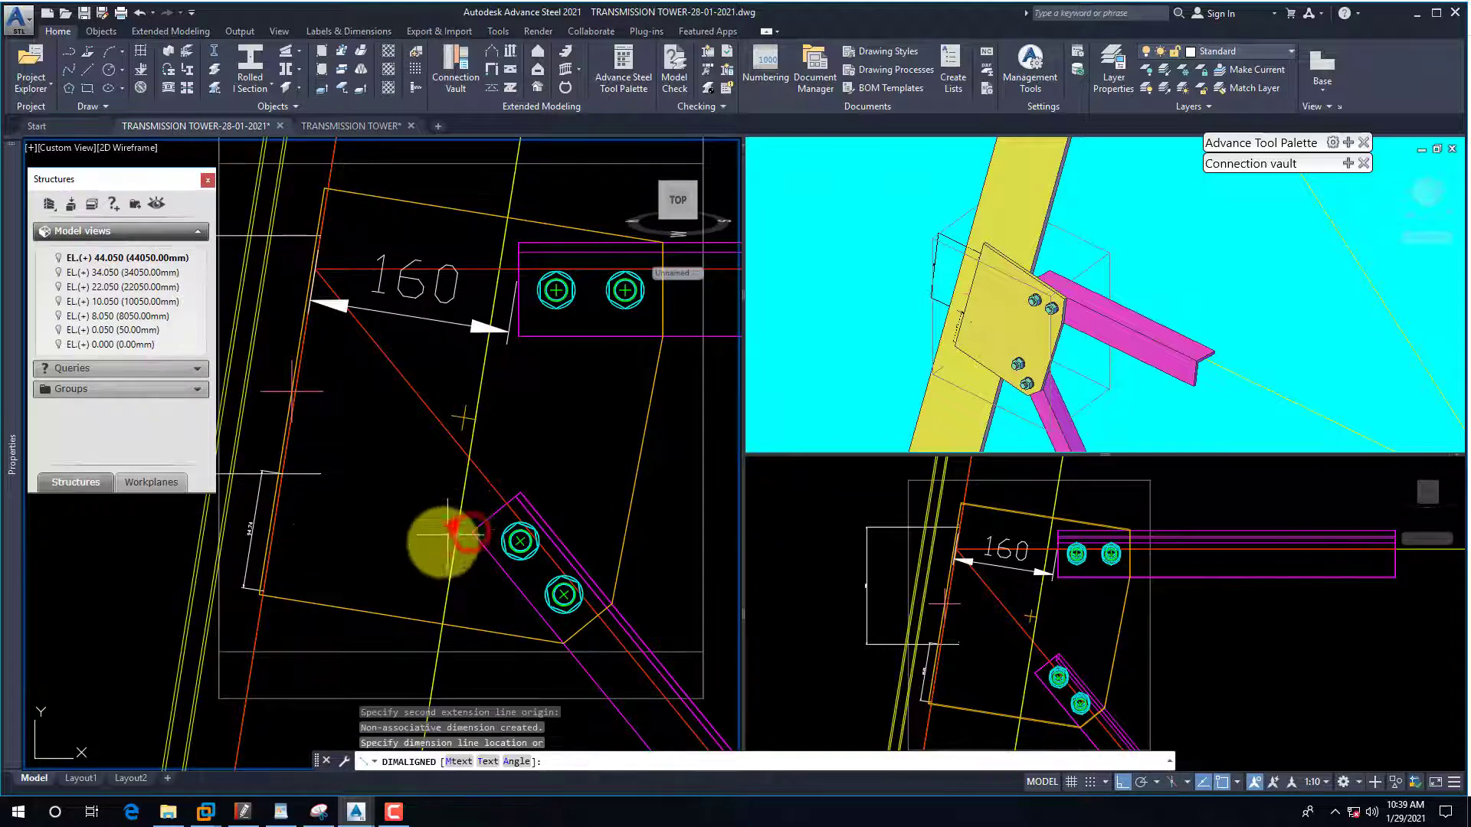
key(Escape)
text(dal)
key(Return)
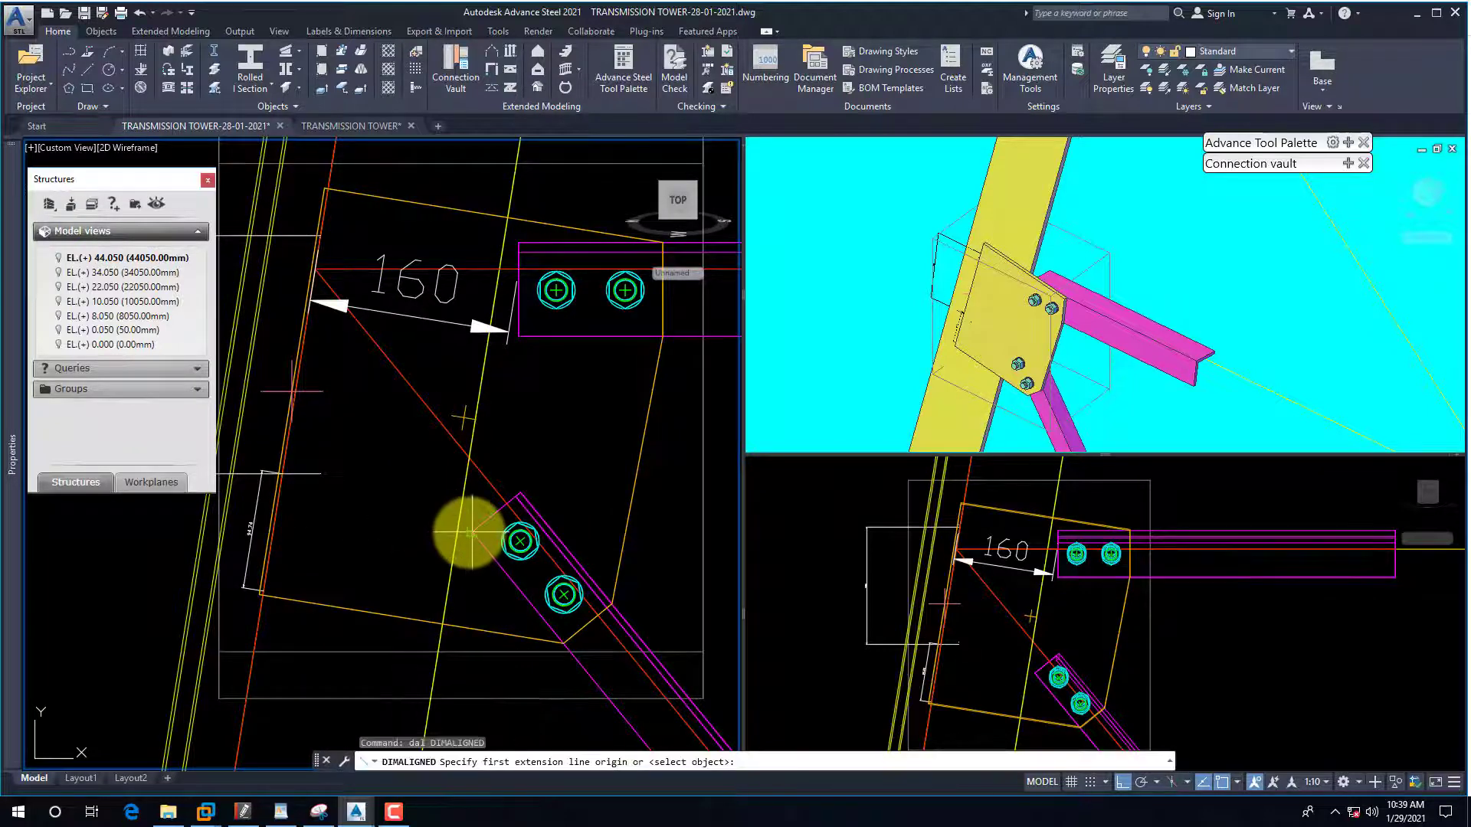
click(468, 531)
click(457, 530)
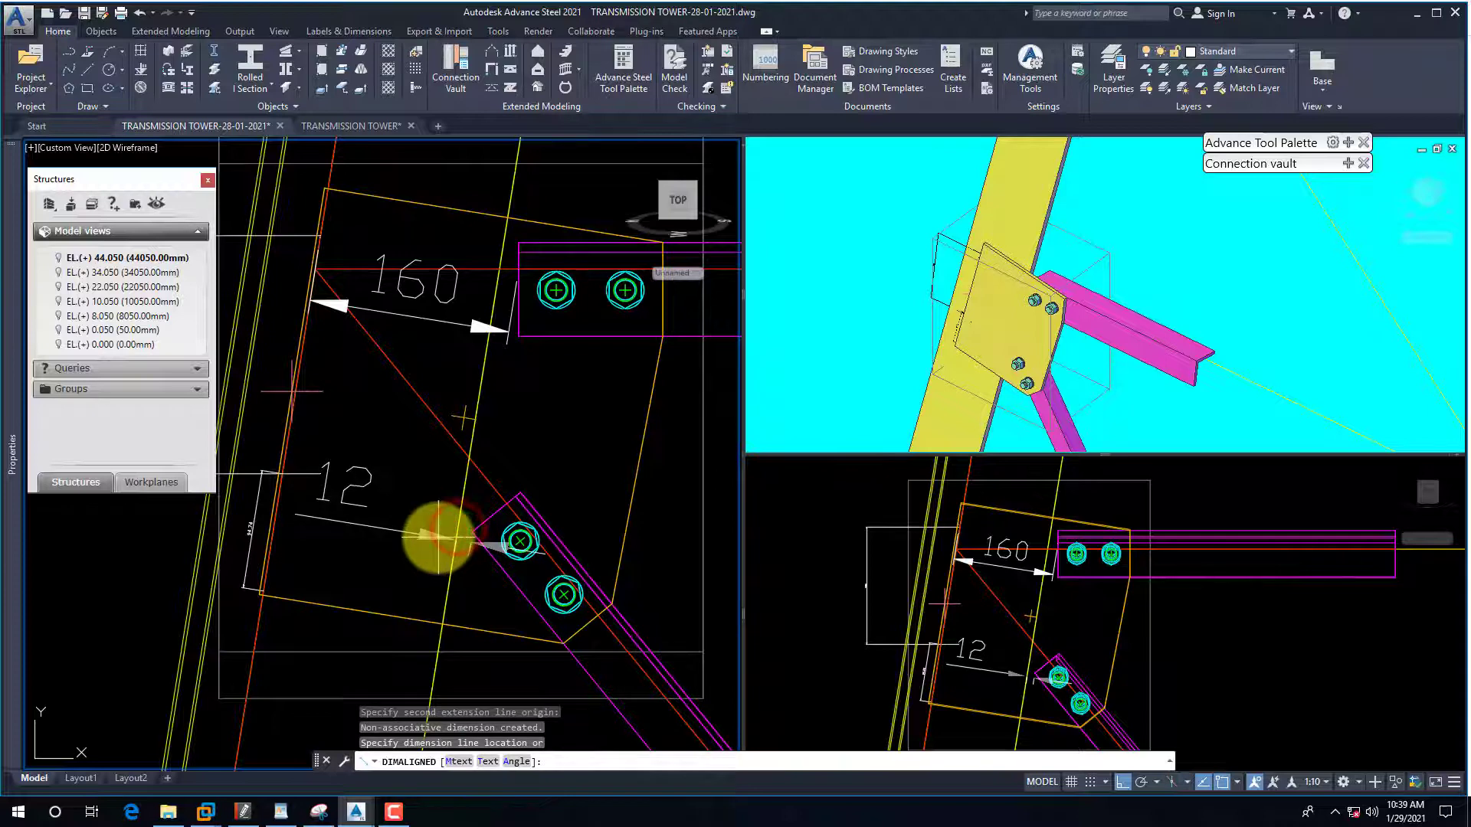
scroll(459, 532, down, 2)
scroll(460, 450, up, 2)
key(Escape)
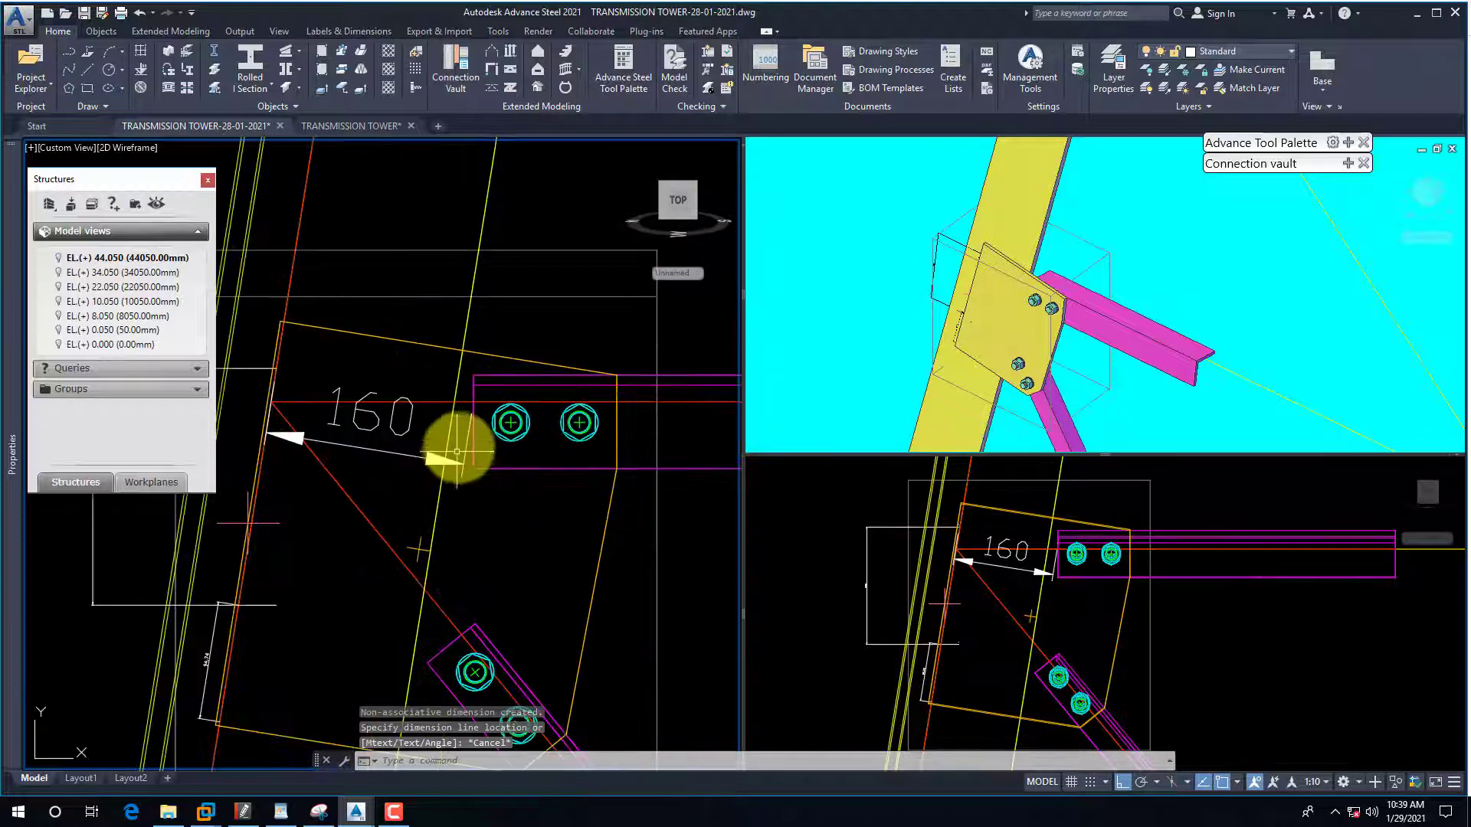
scroll(458, 452, down, 2)
scroll(565, 509, down, 1)
scroll(542, 460, up, 1)
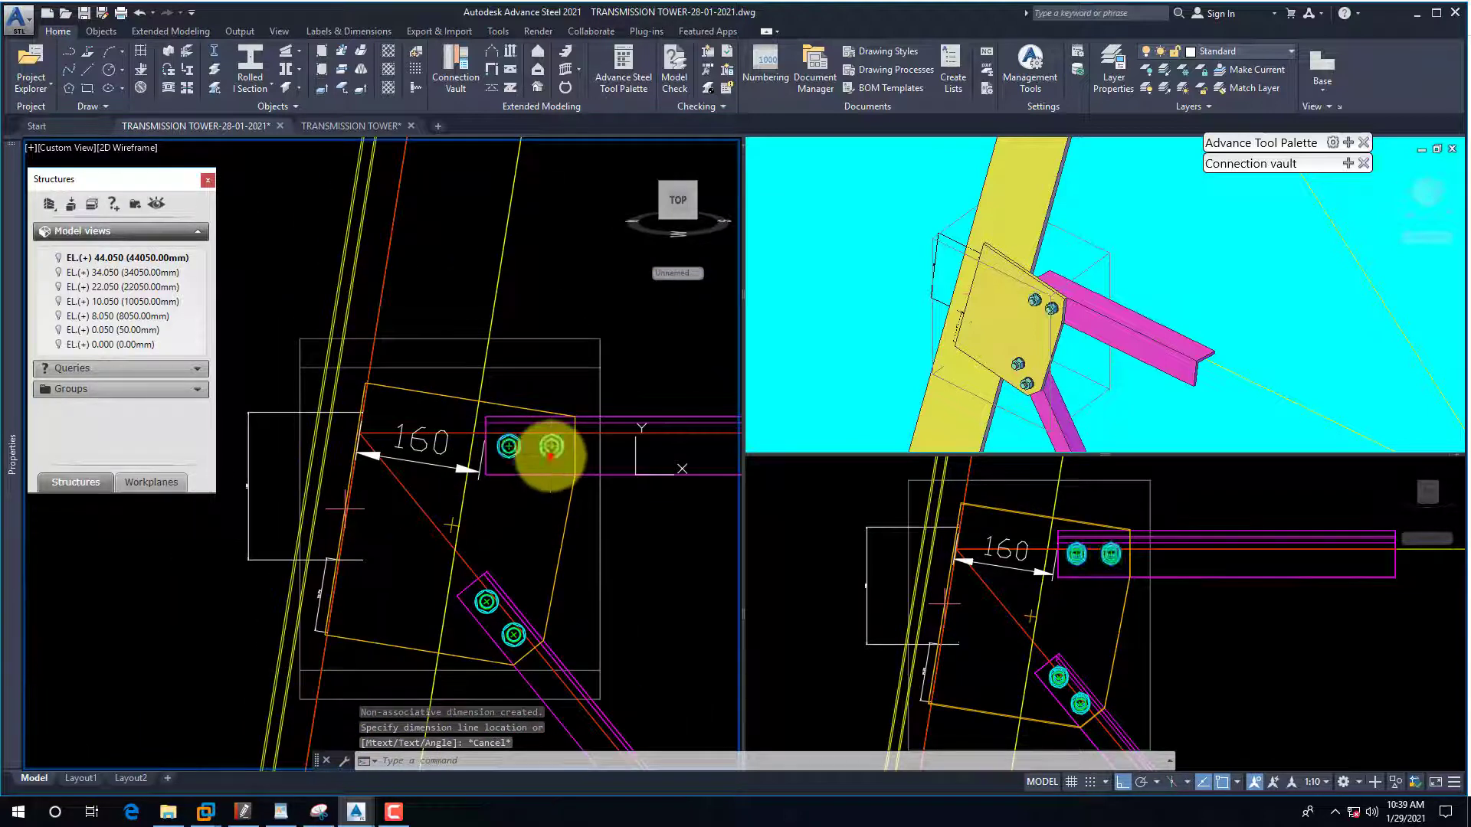
click(551, 447)
right_click(550, 447)
key(Escape)
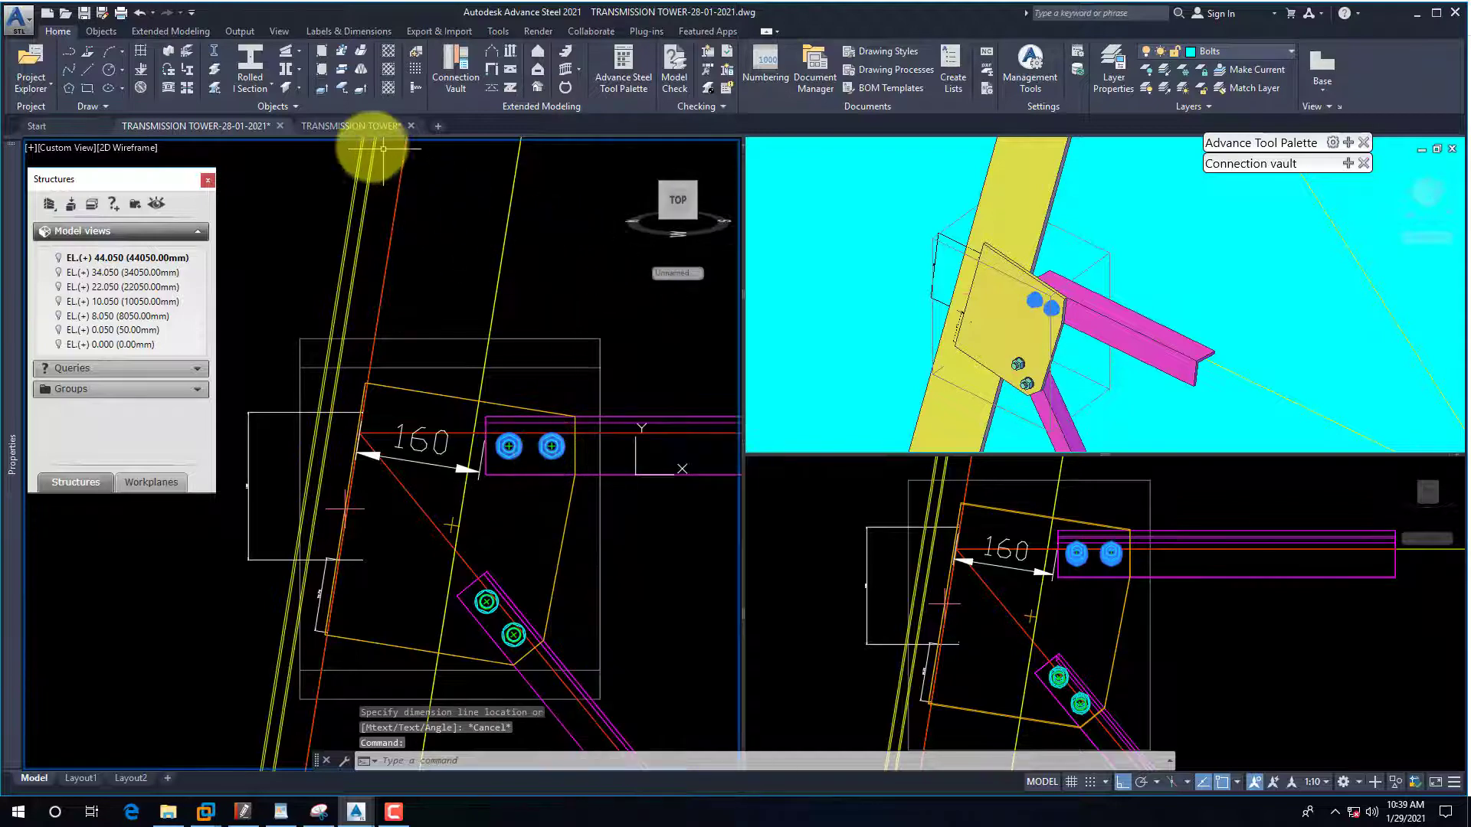
Switch to the TRANSMISSION TOWER drawing's SHT-01-SEGMENT-1 sheet and examine the bolt notes and Detail 4's bolt symbols.
click(352, 203)
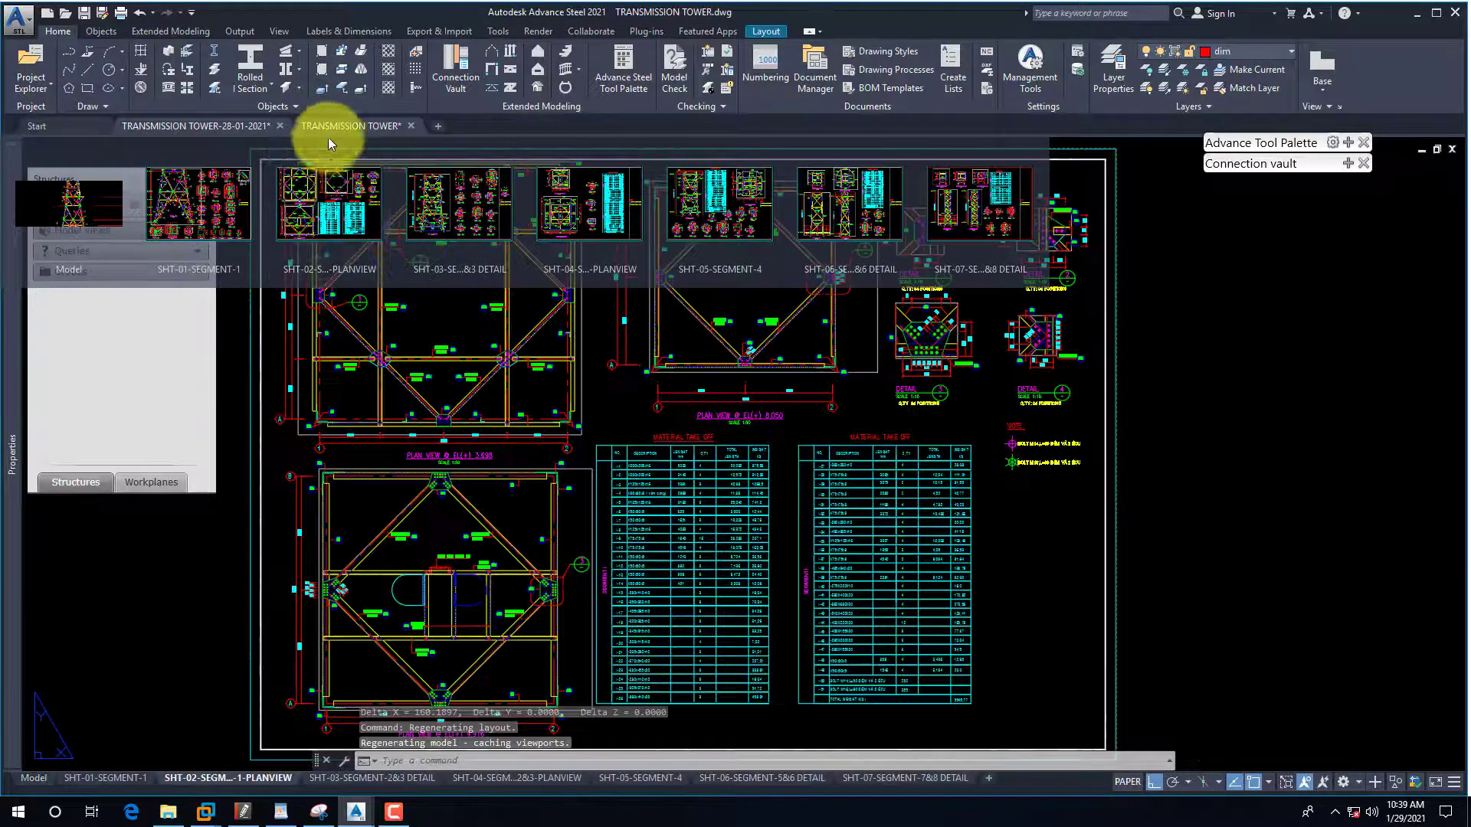
click(334, 135)
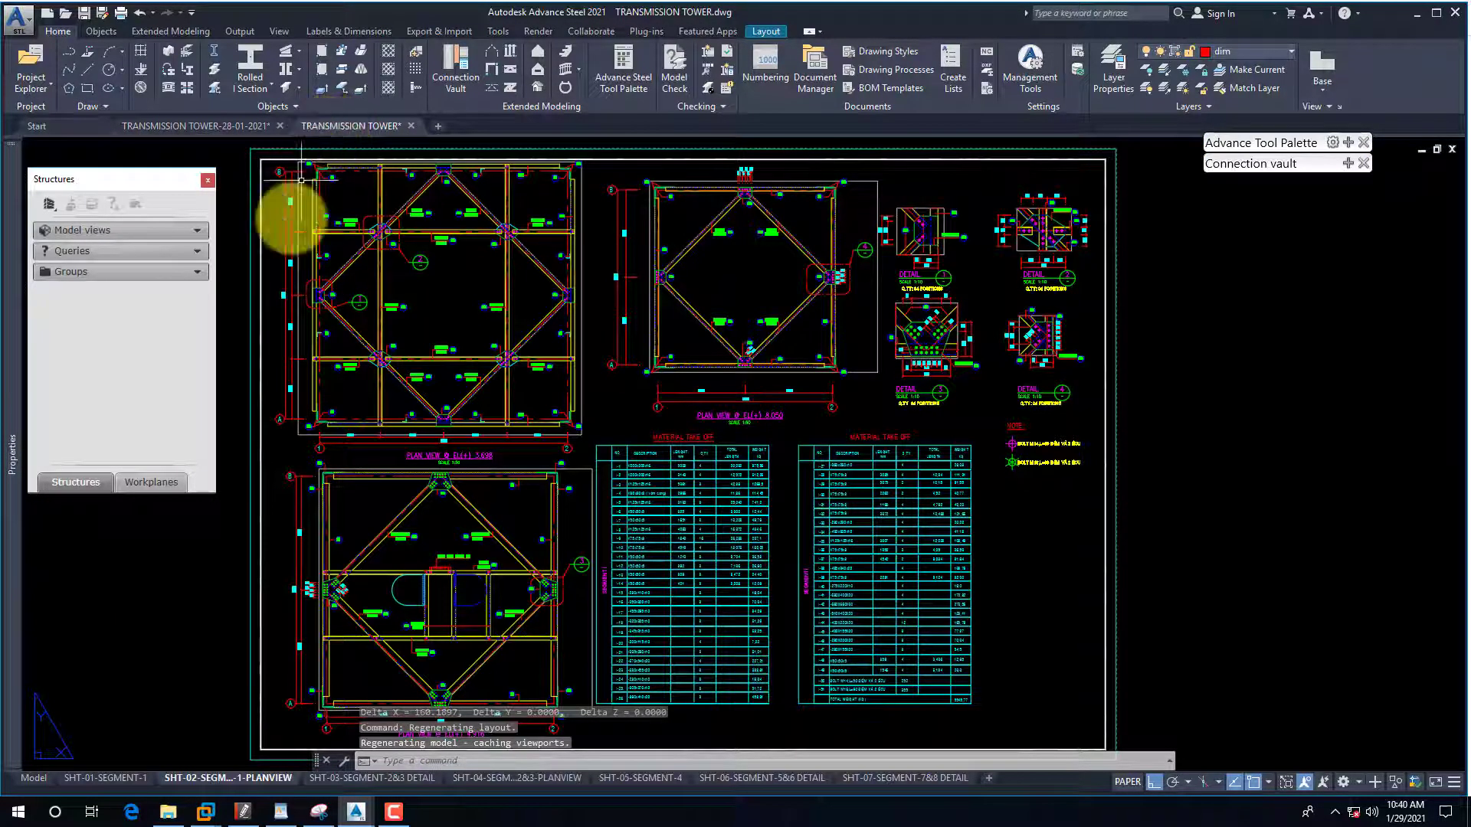
click(116, 779)
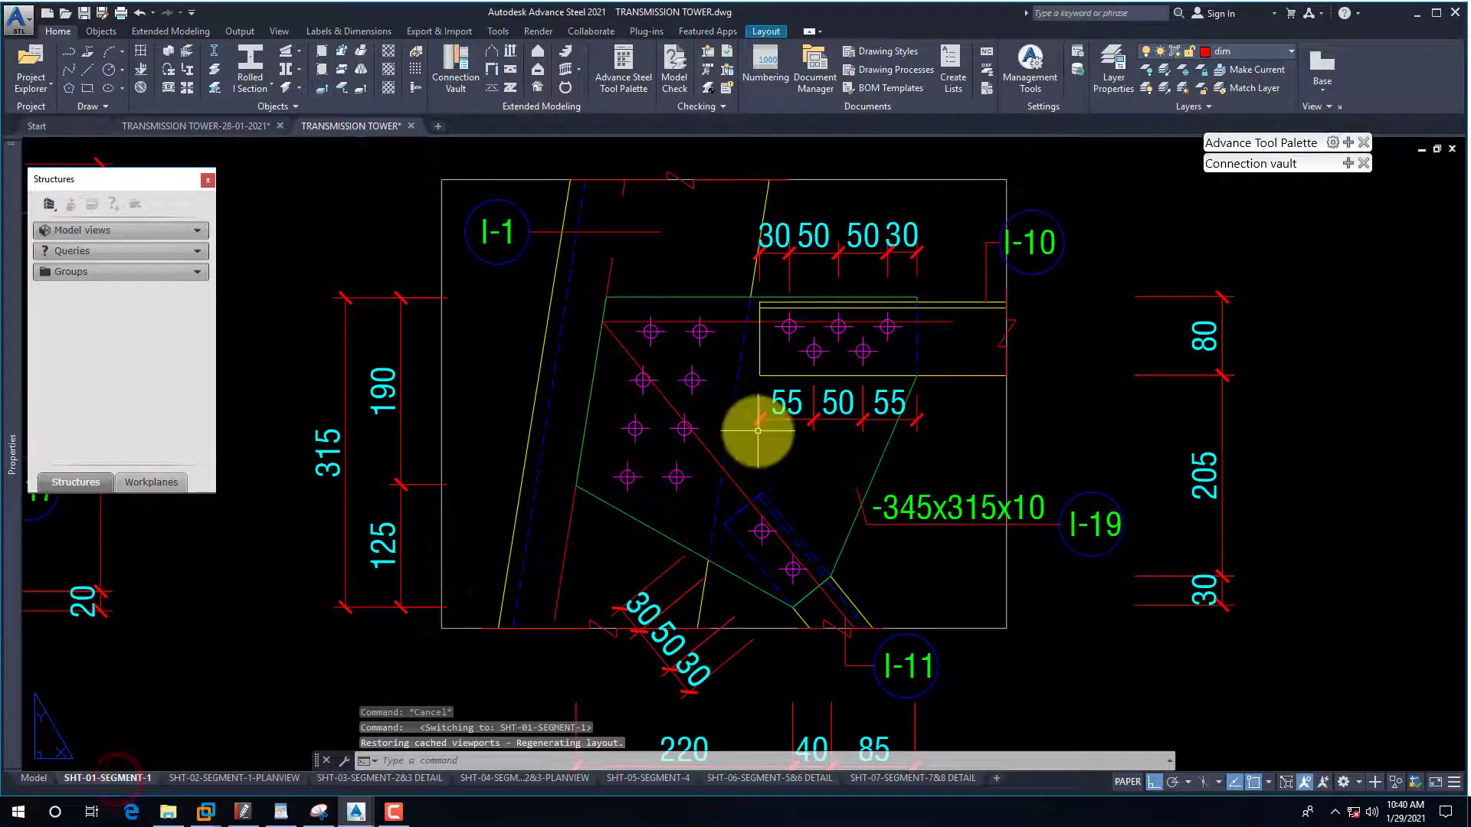
scroll(744, 423, down, 6)
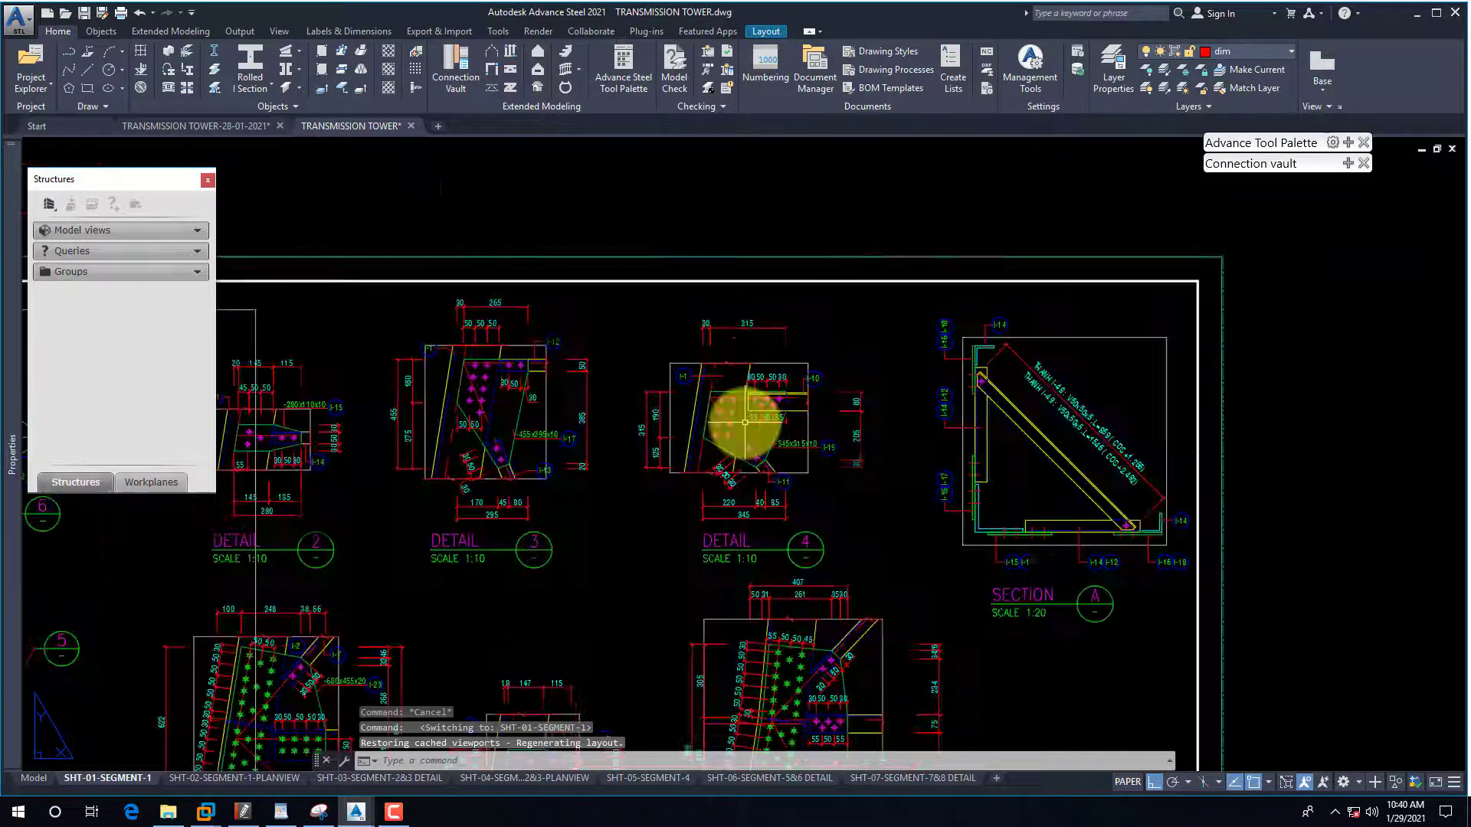
scroll(745, 422, down, 3)
scroll(847, 660, up, 3)
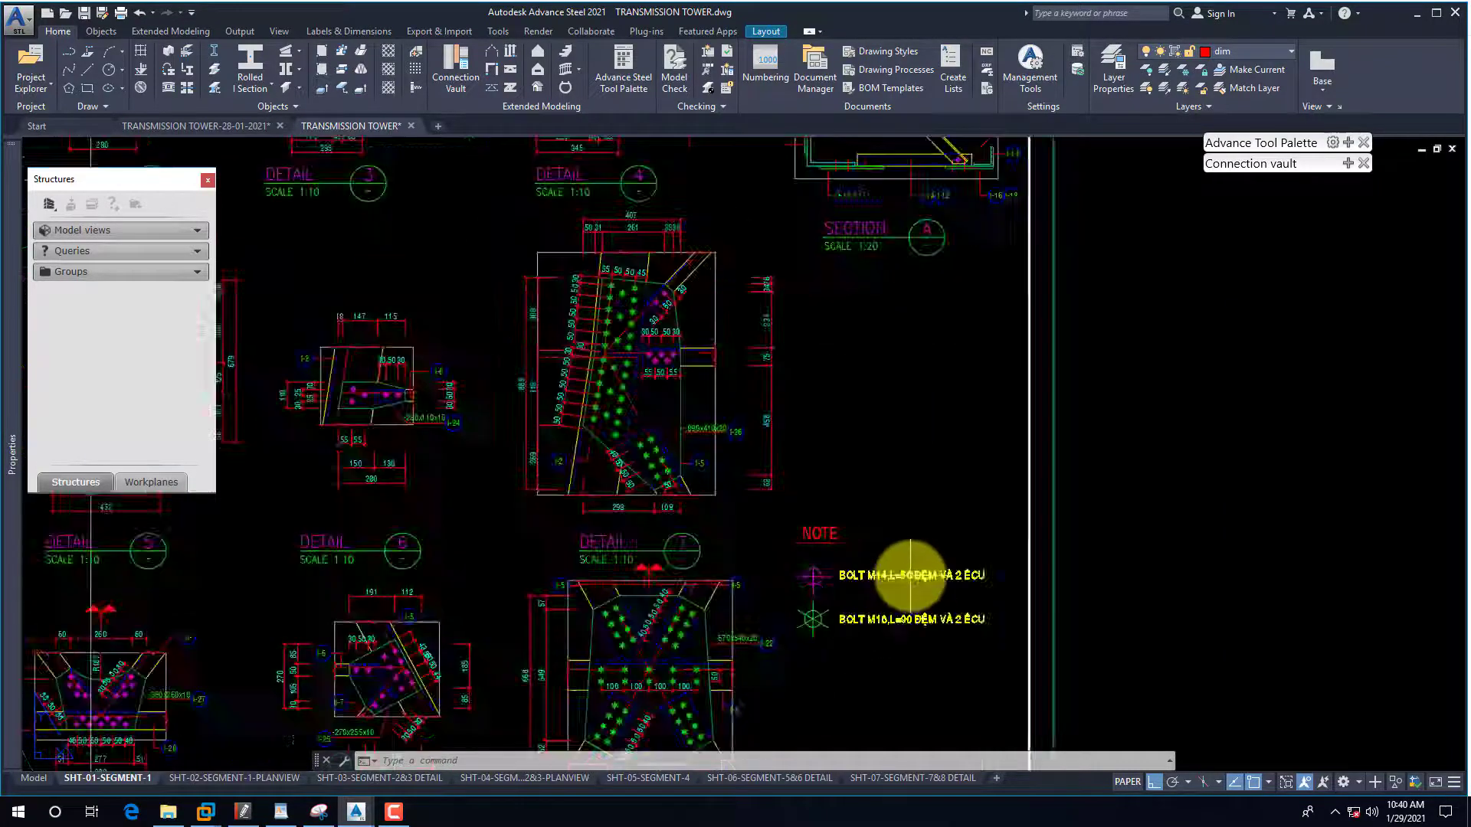
scroll(985, 611, up, 3)
scroll(985, 611, down, 3)
scroll(728, 368, down, 2)
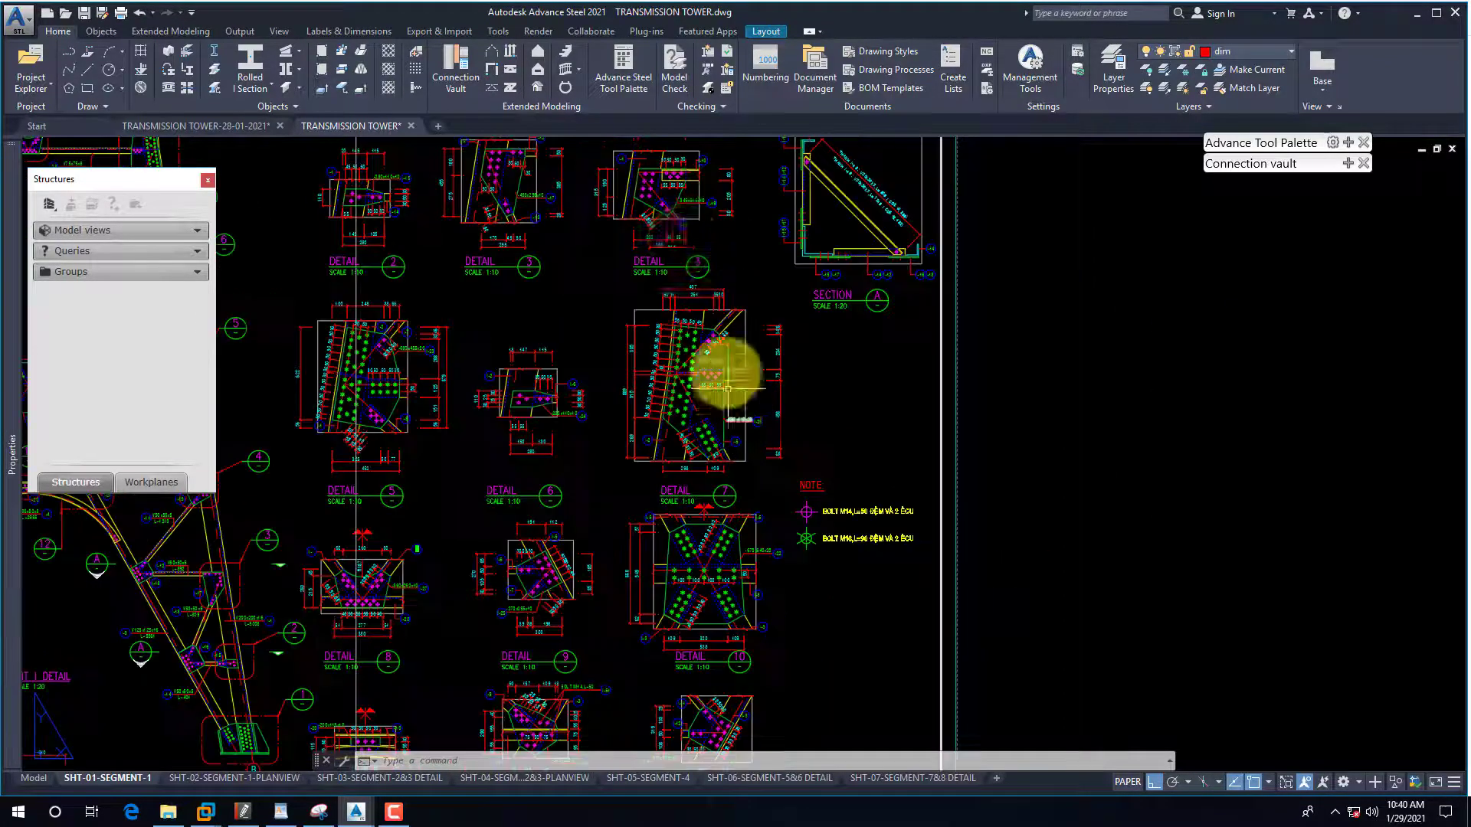
scroll(651, 158, up, 6)
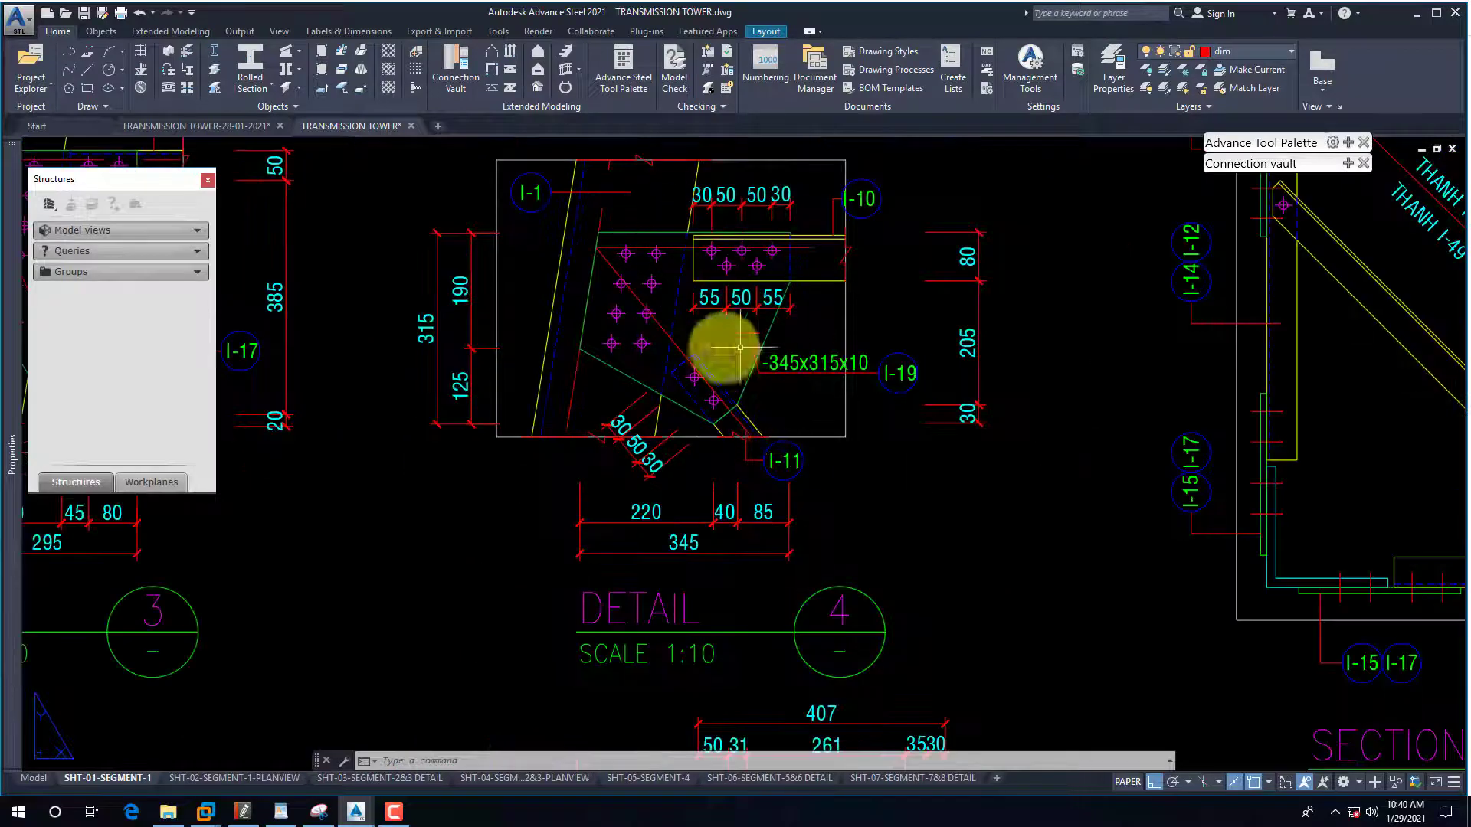
Back in the TRANSMISSION TOWER-28-01-2021 model, open the joint's gusset plate settings beside an edge-on 3D close-up of the plate.
click(201, 126)
scroll(401, 437, down, 2)
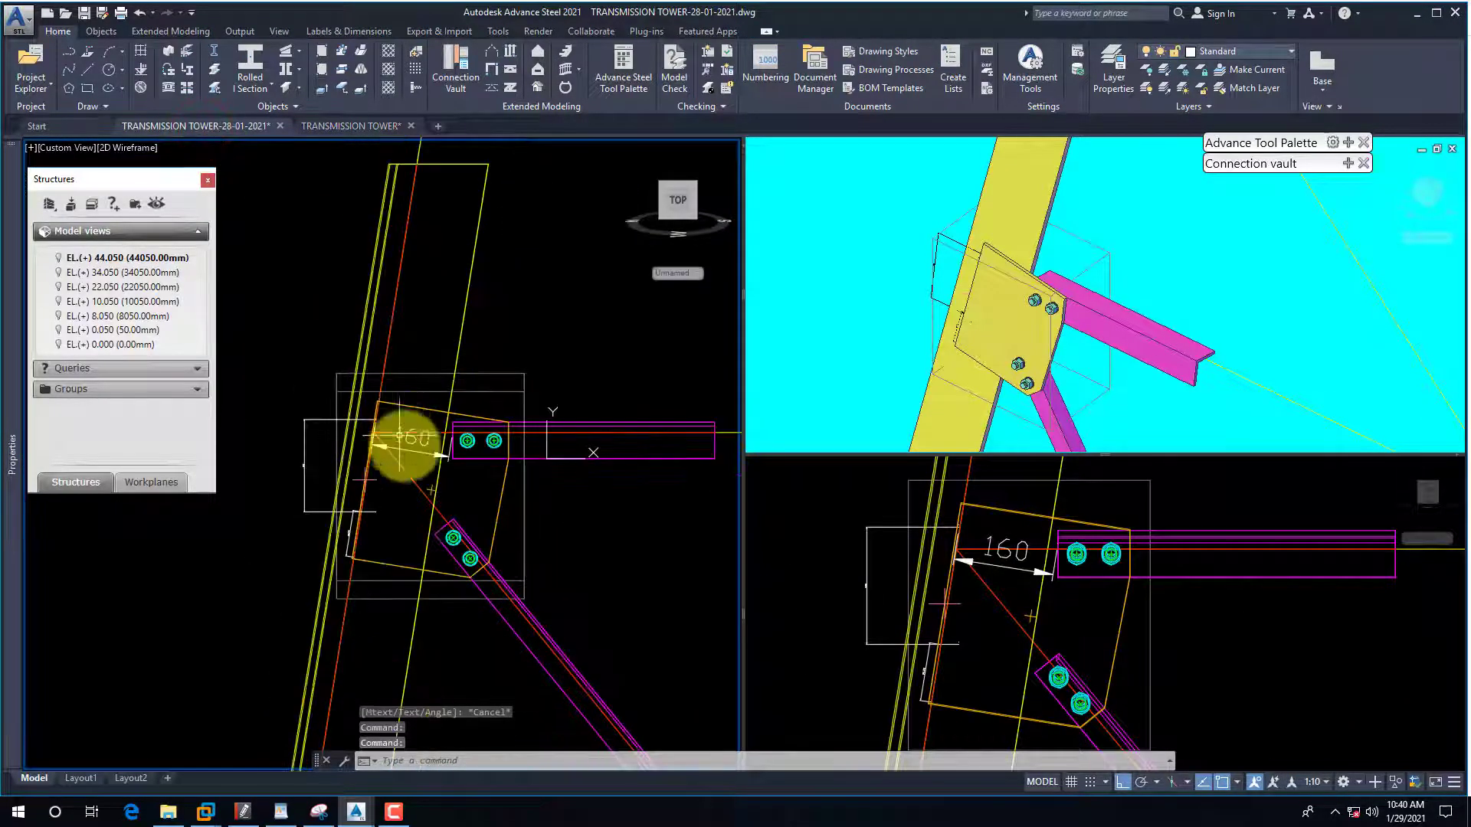
scroll(457, 560, up, 2)
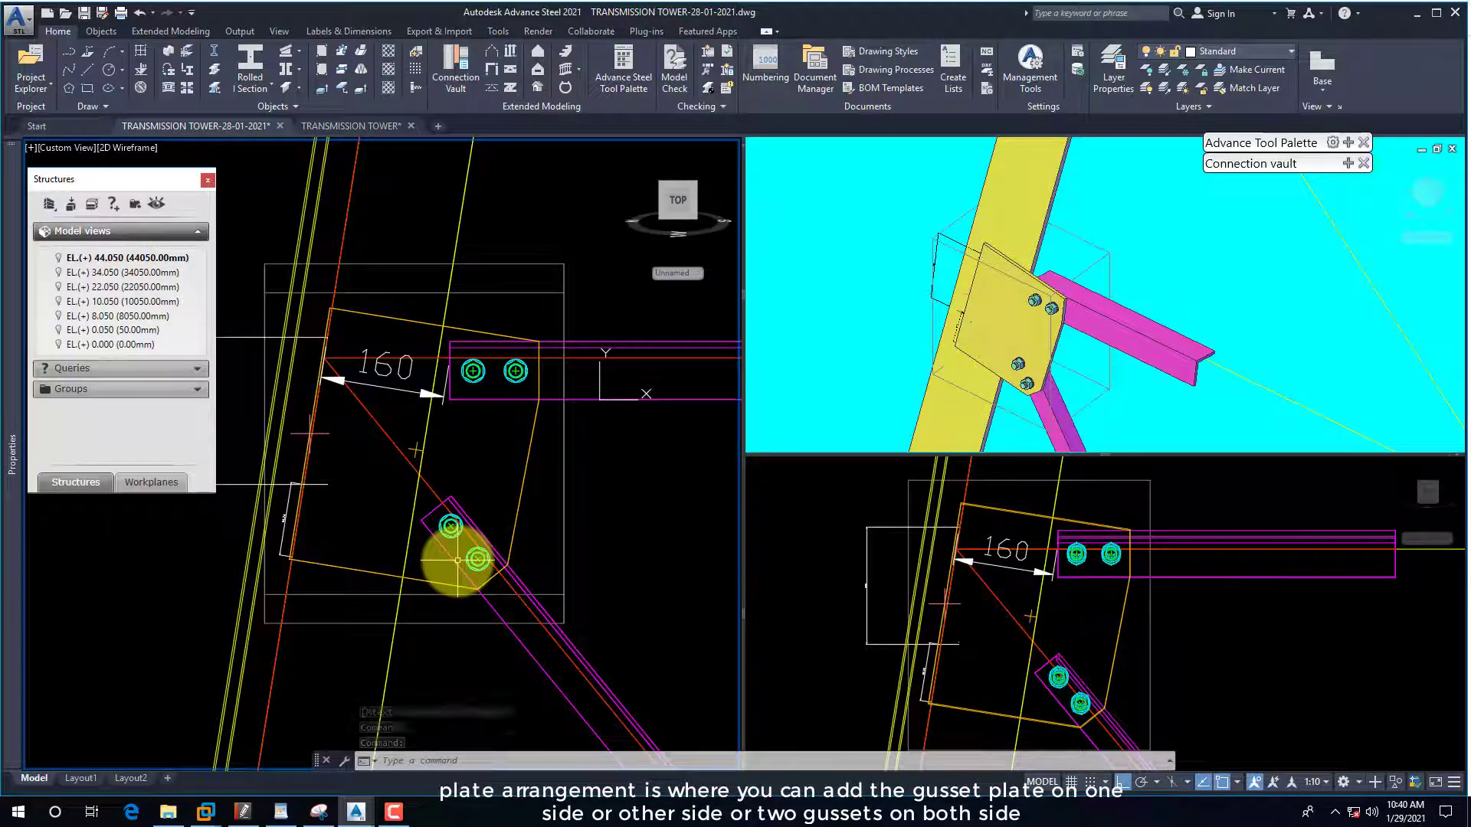
click(515, 379)
right_click(515, 378)
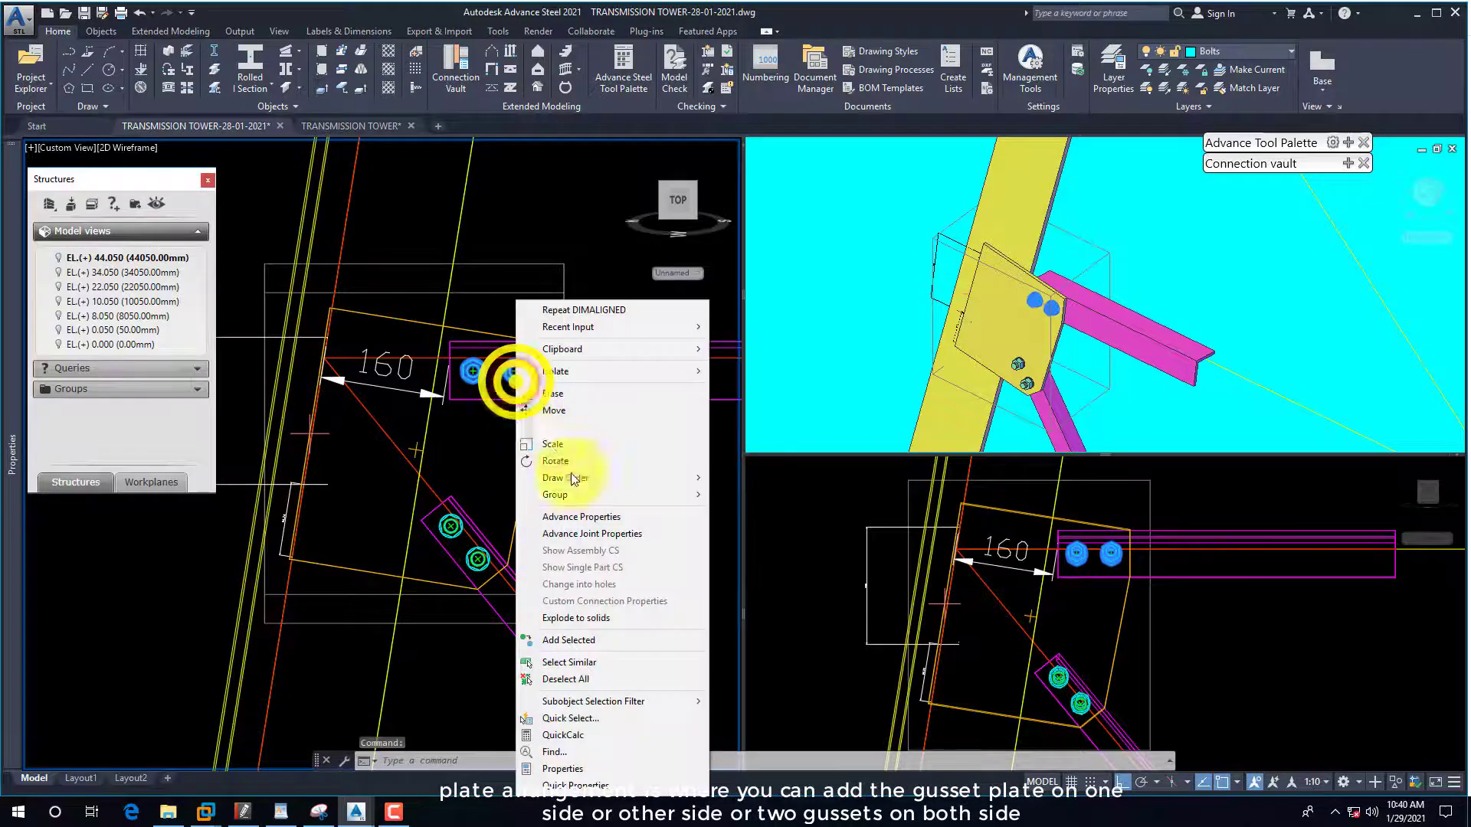
click(604, 533)
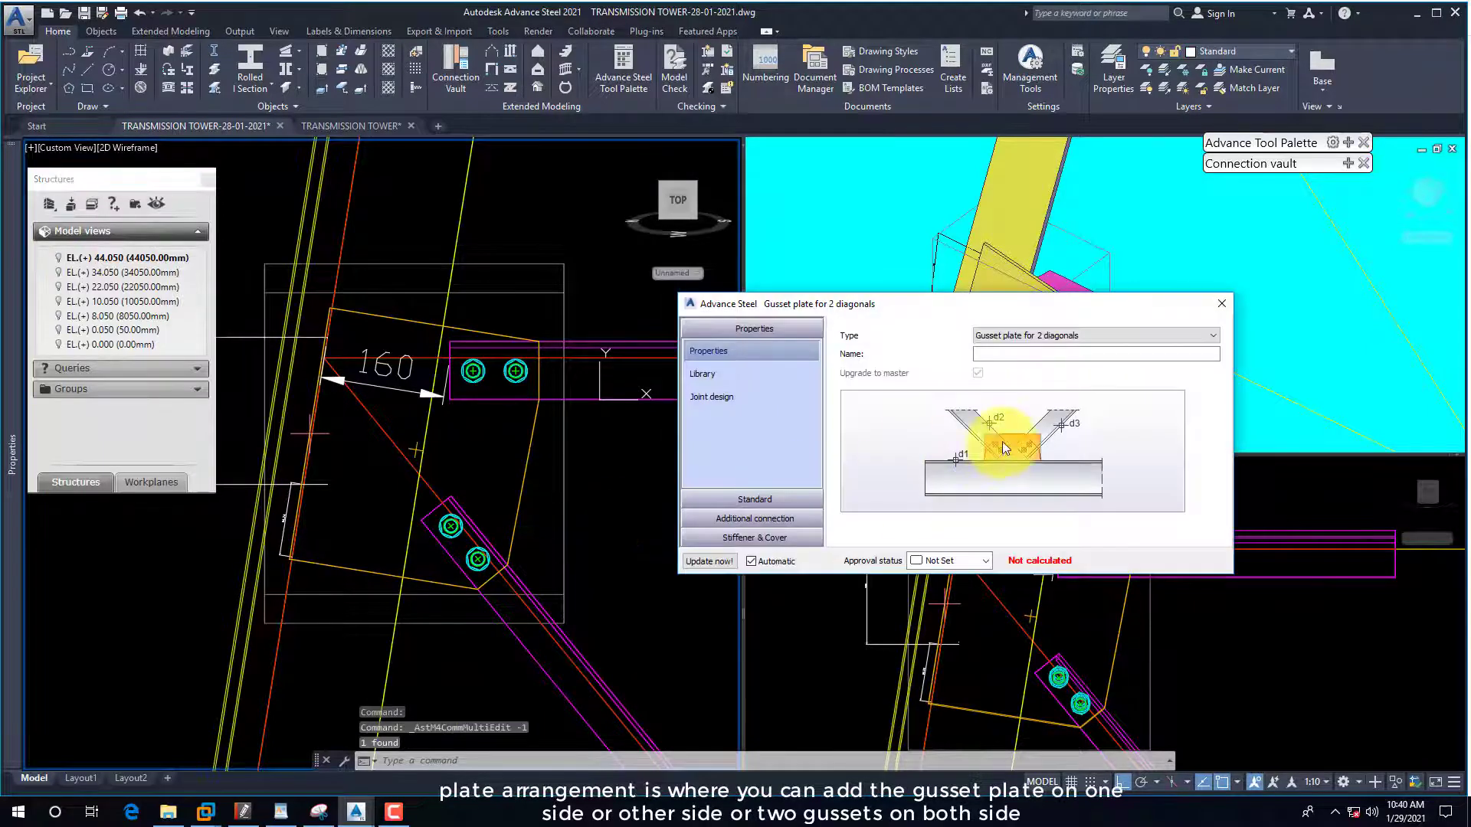
click(755, 498)
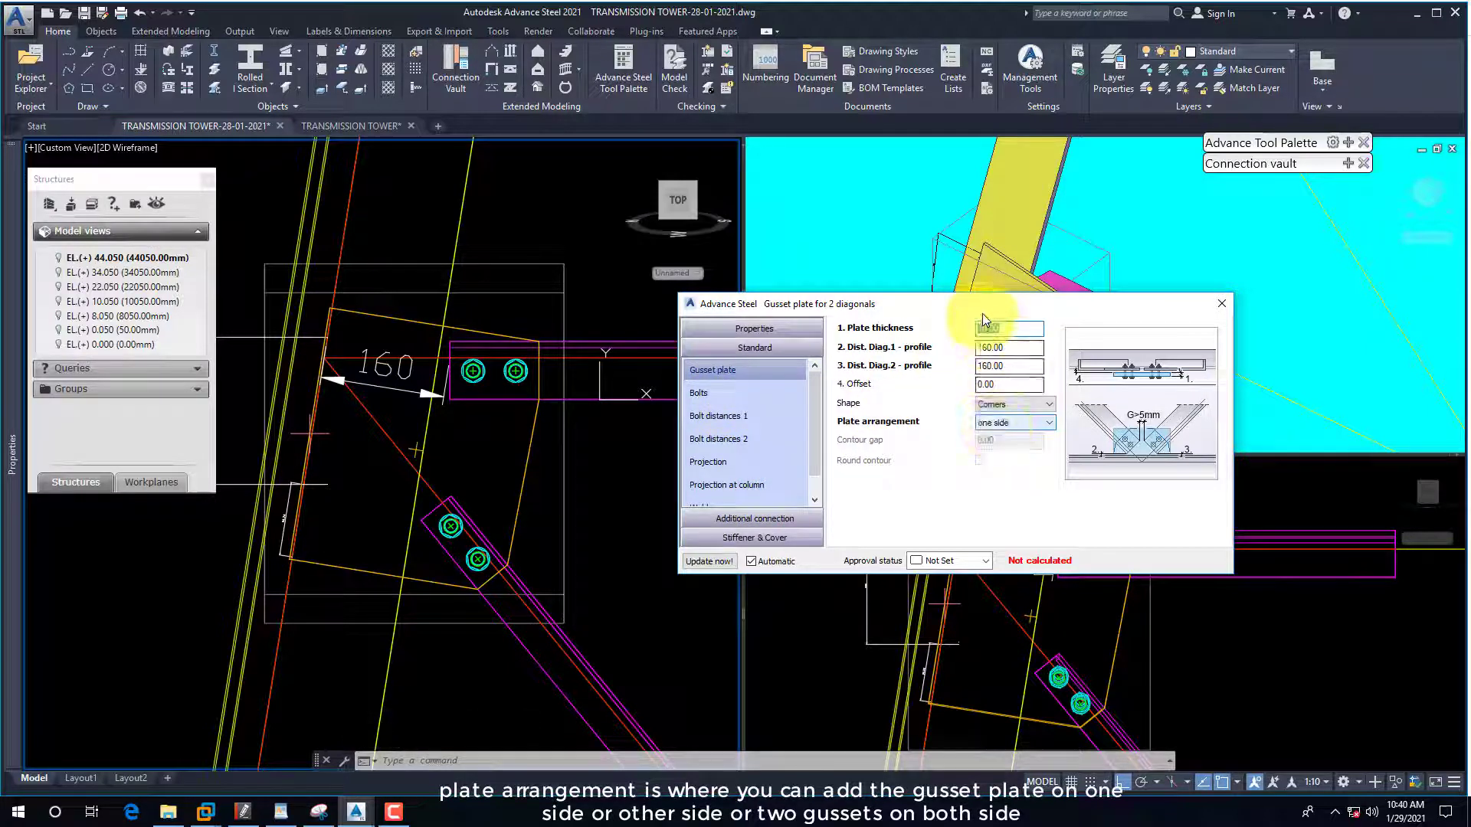
drag(985, 305, 564, 278)
click(892, 200)
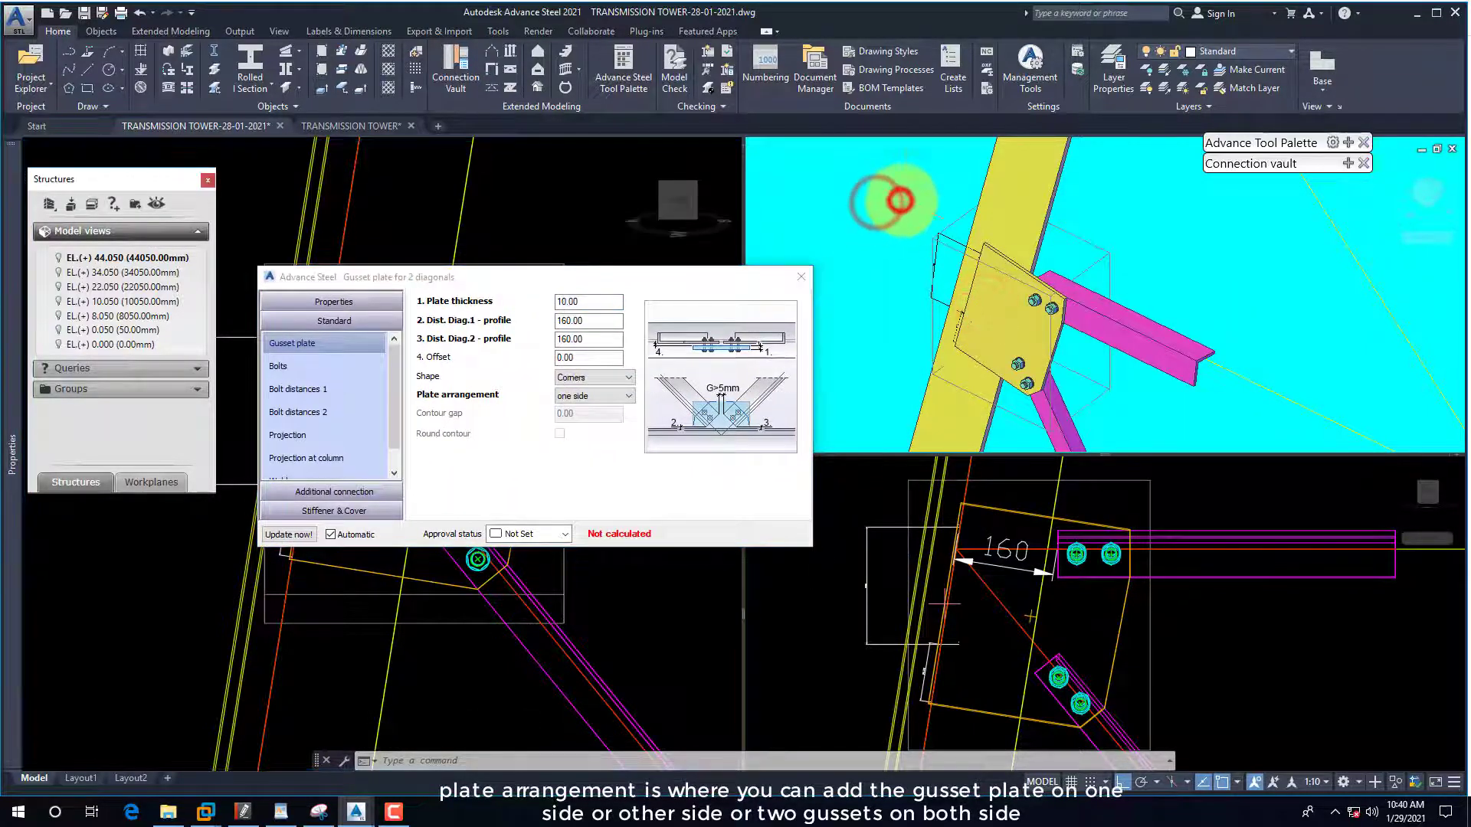
shift+middle_drag(973, 356, 1034, 351)
scroll(1034, 351, up, 3)
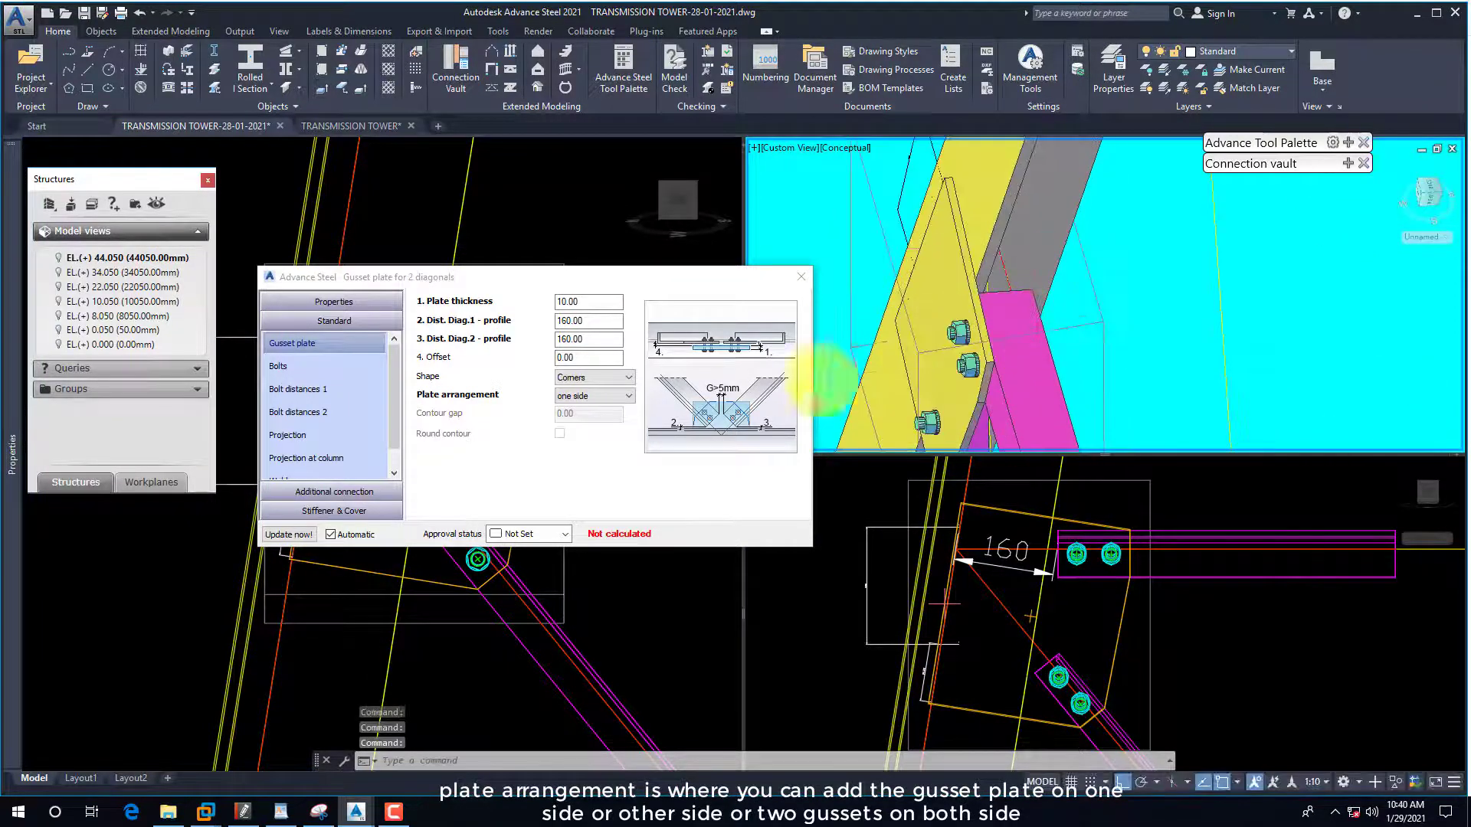
Try the other side, centered and both sides plate arrangements on the gusset plate, and return it to one side.
click(583, 399)
click(582, 421)
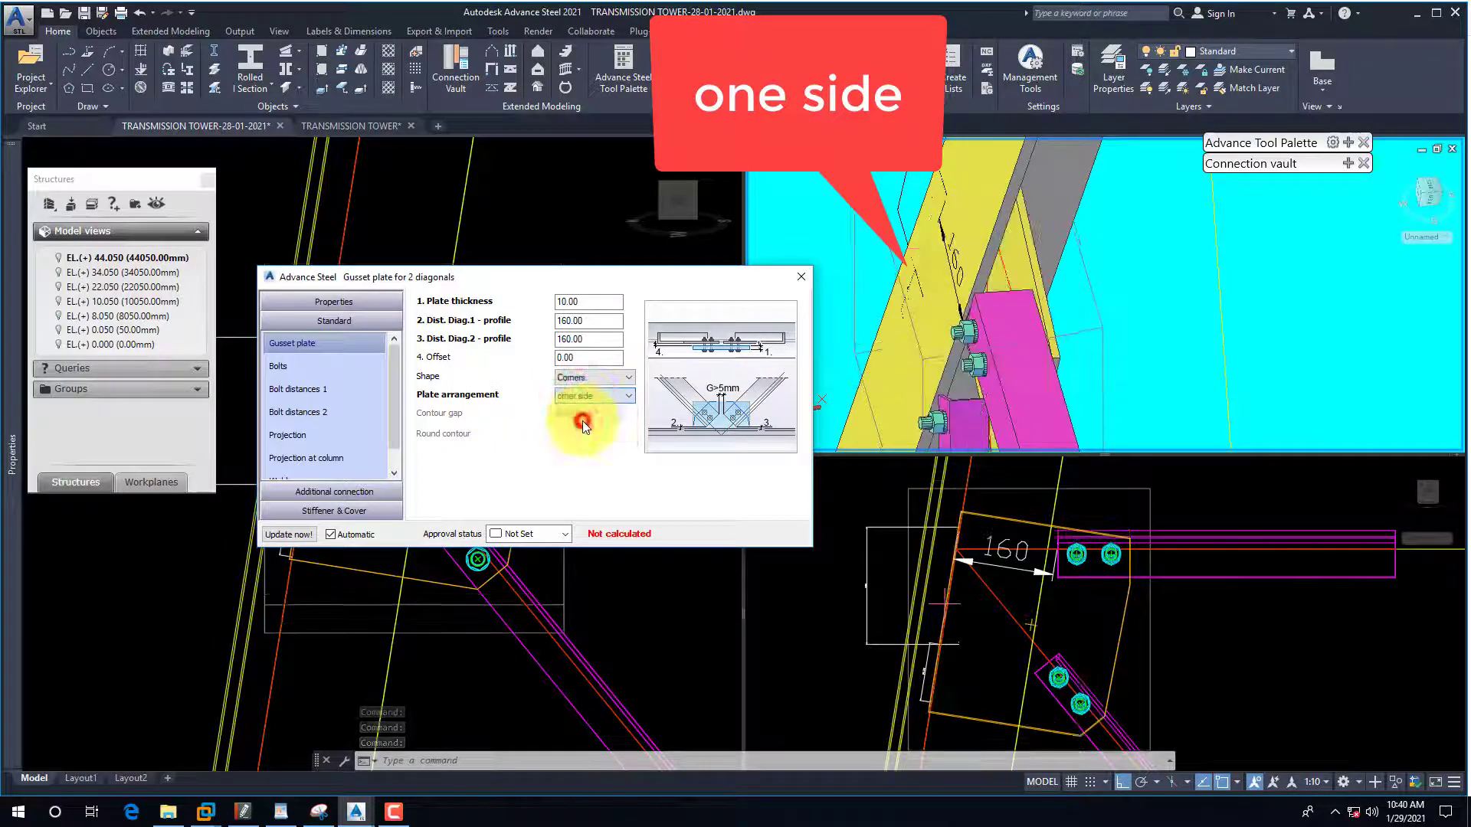
click(580, 398)
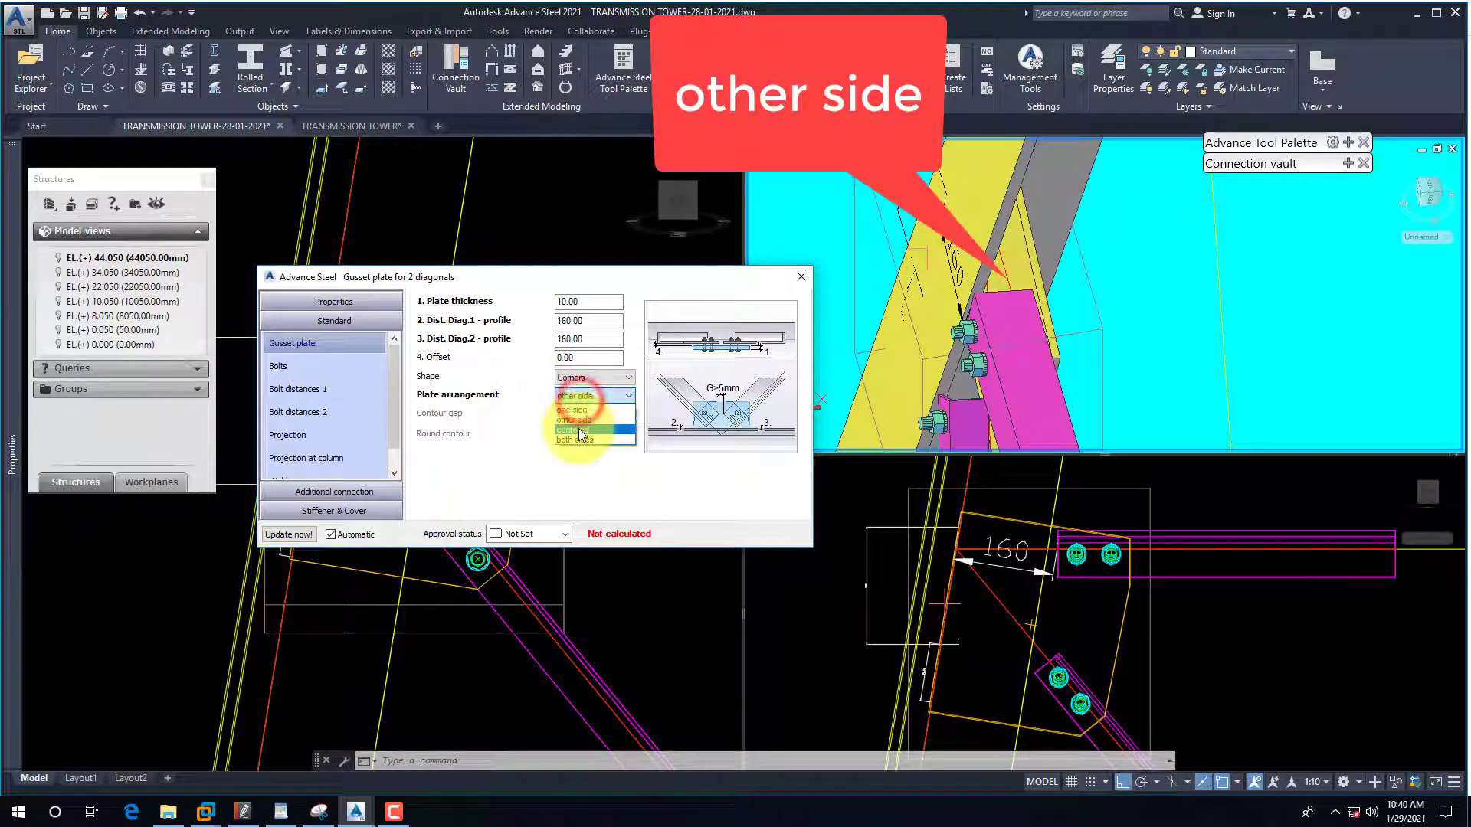
click(578, 429)
click(580, 396)
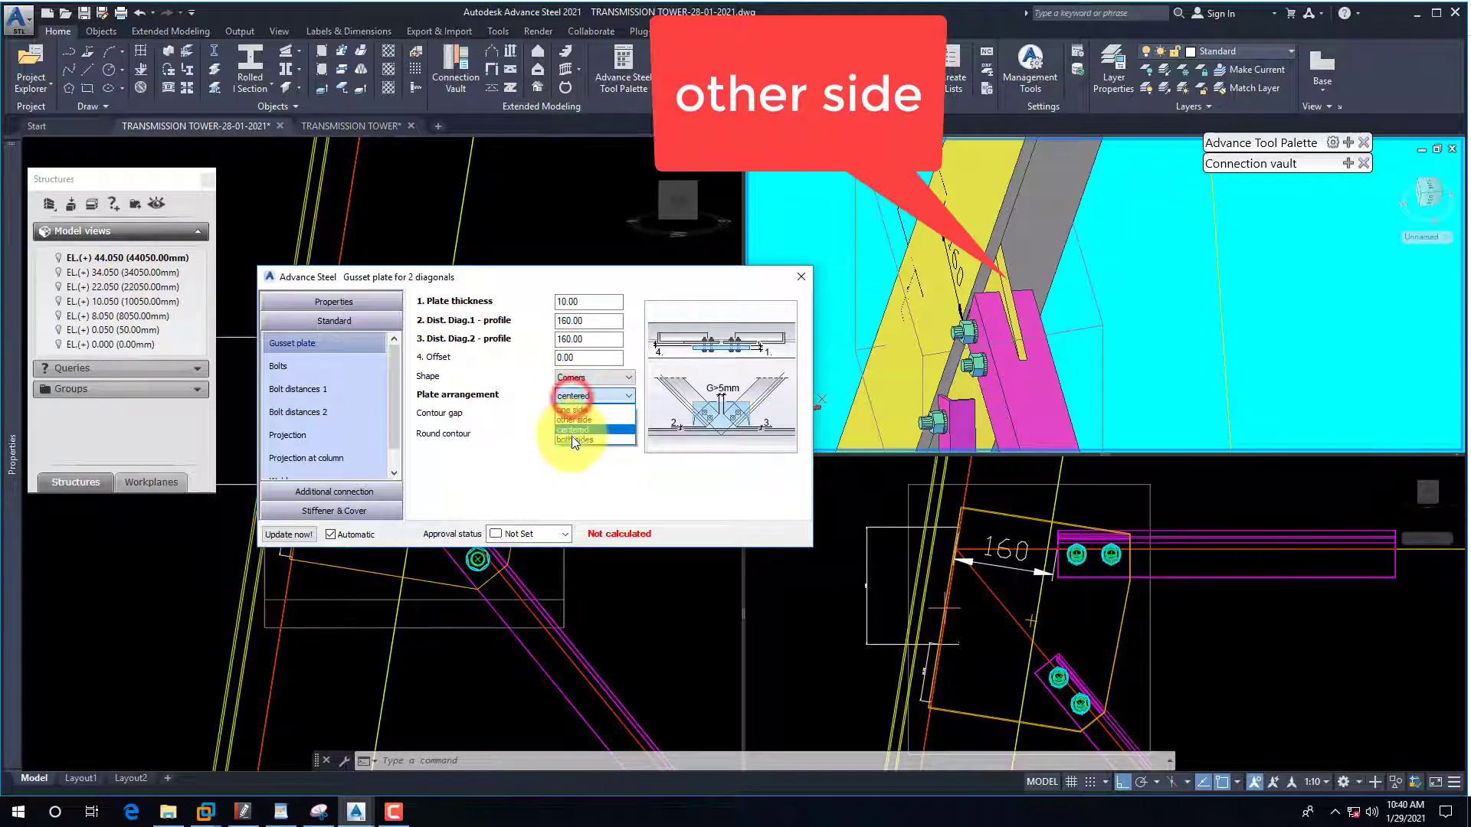
click(572, 439)
click(573, 395)
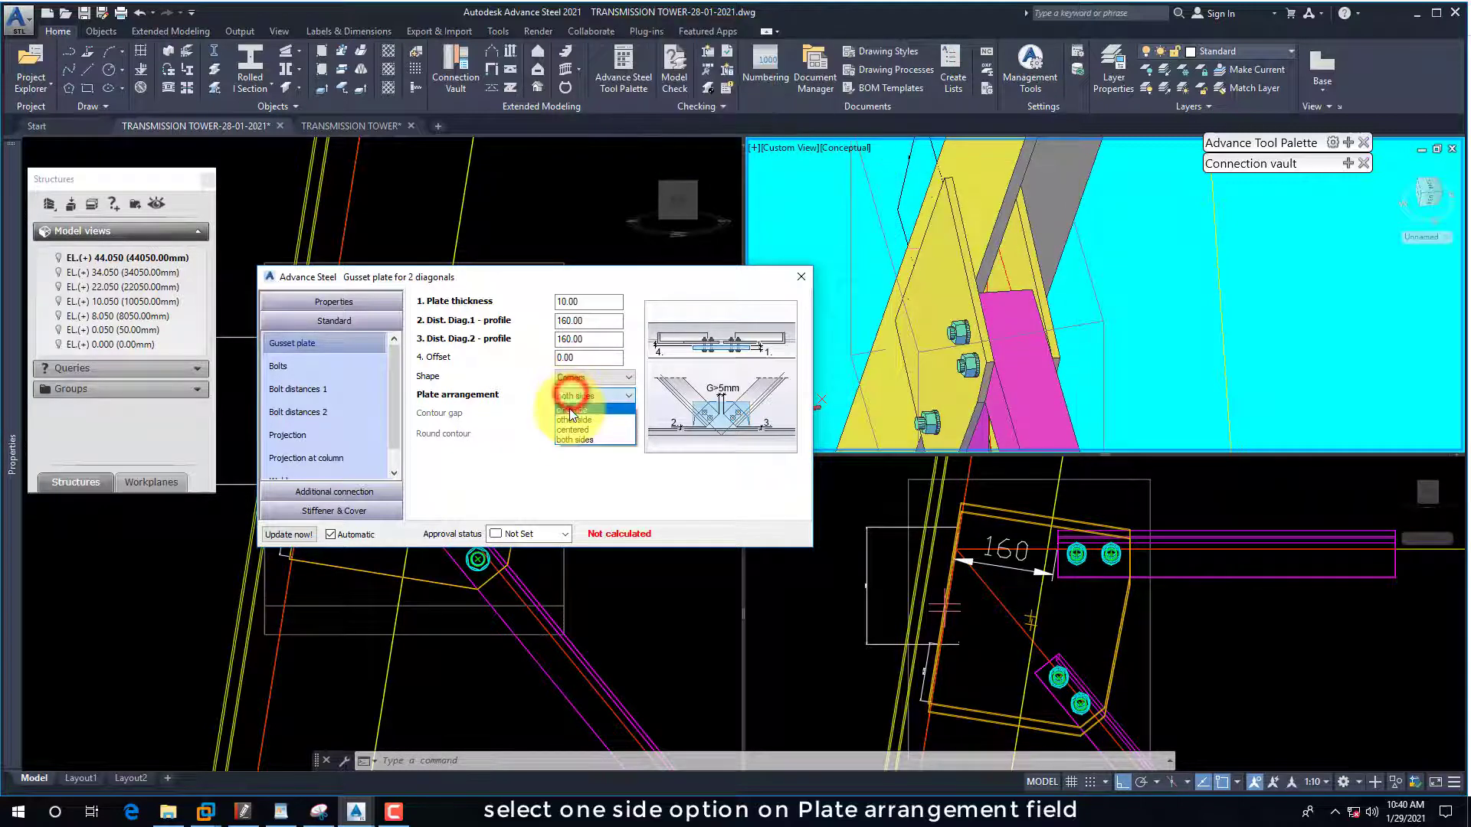
click(570, 411)
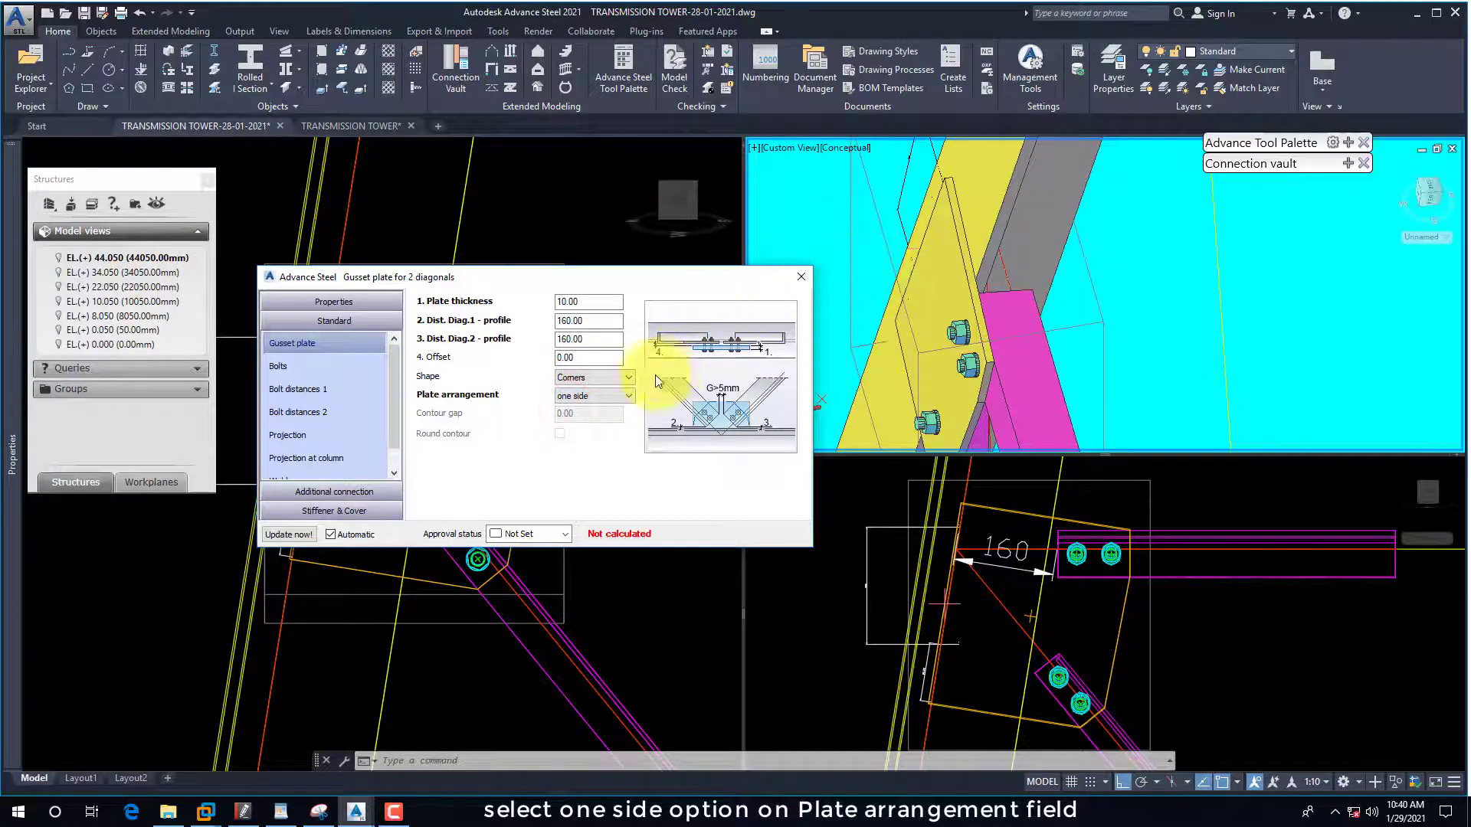
In the joint's bolt settings, try bolt types EN 14399-3 and EN 14399-8, checking the diameters offered for each.
click(314, 368)
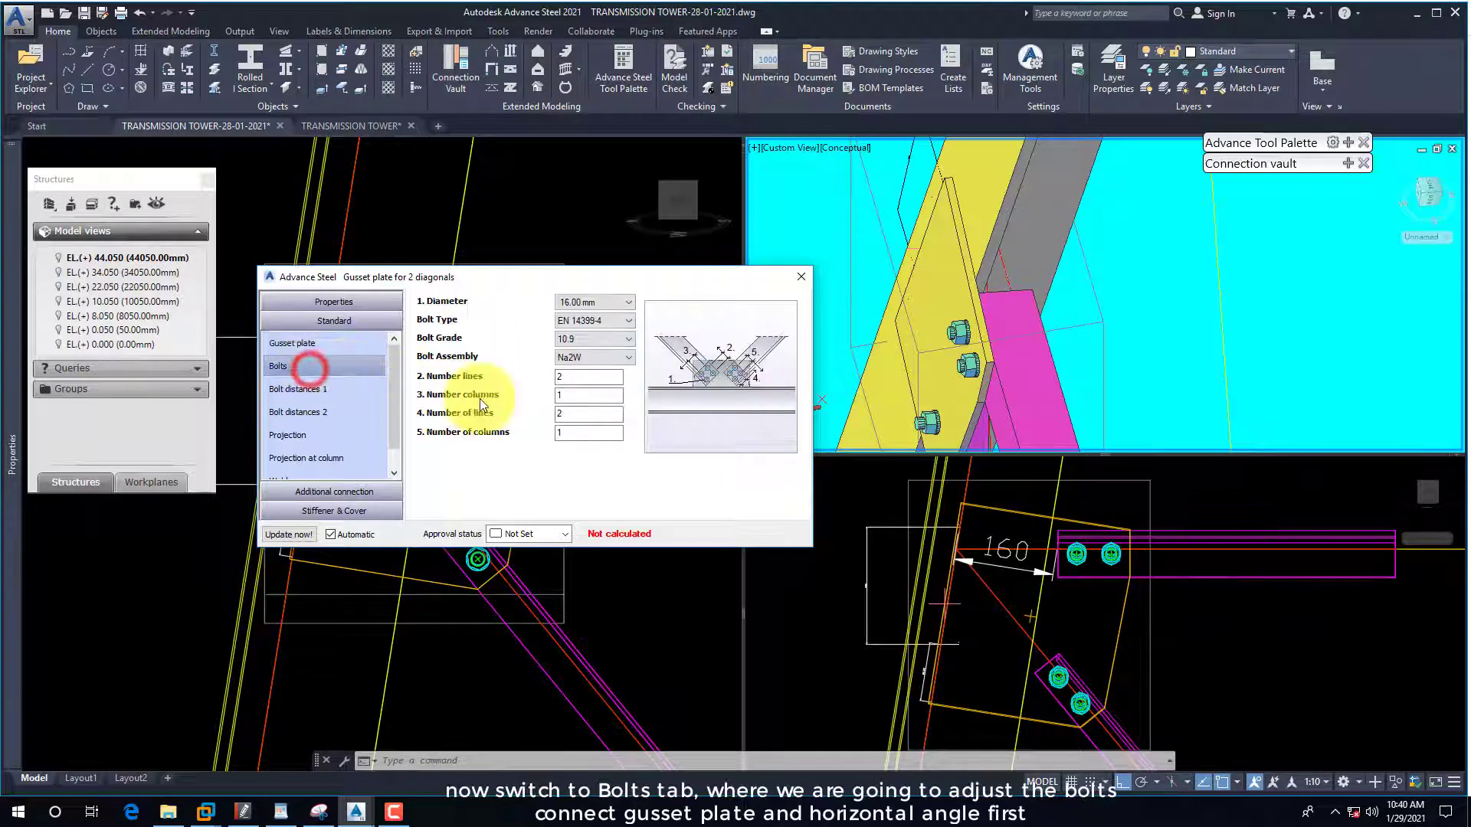
click(580, 304)
click(573, 330)
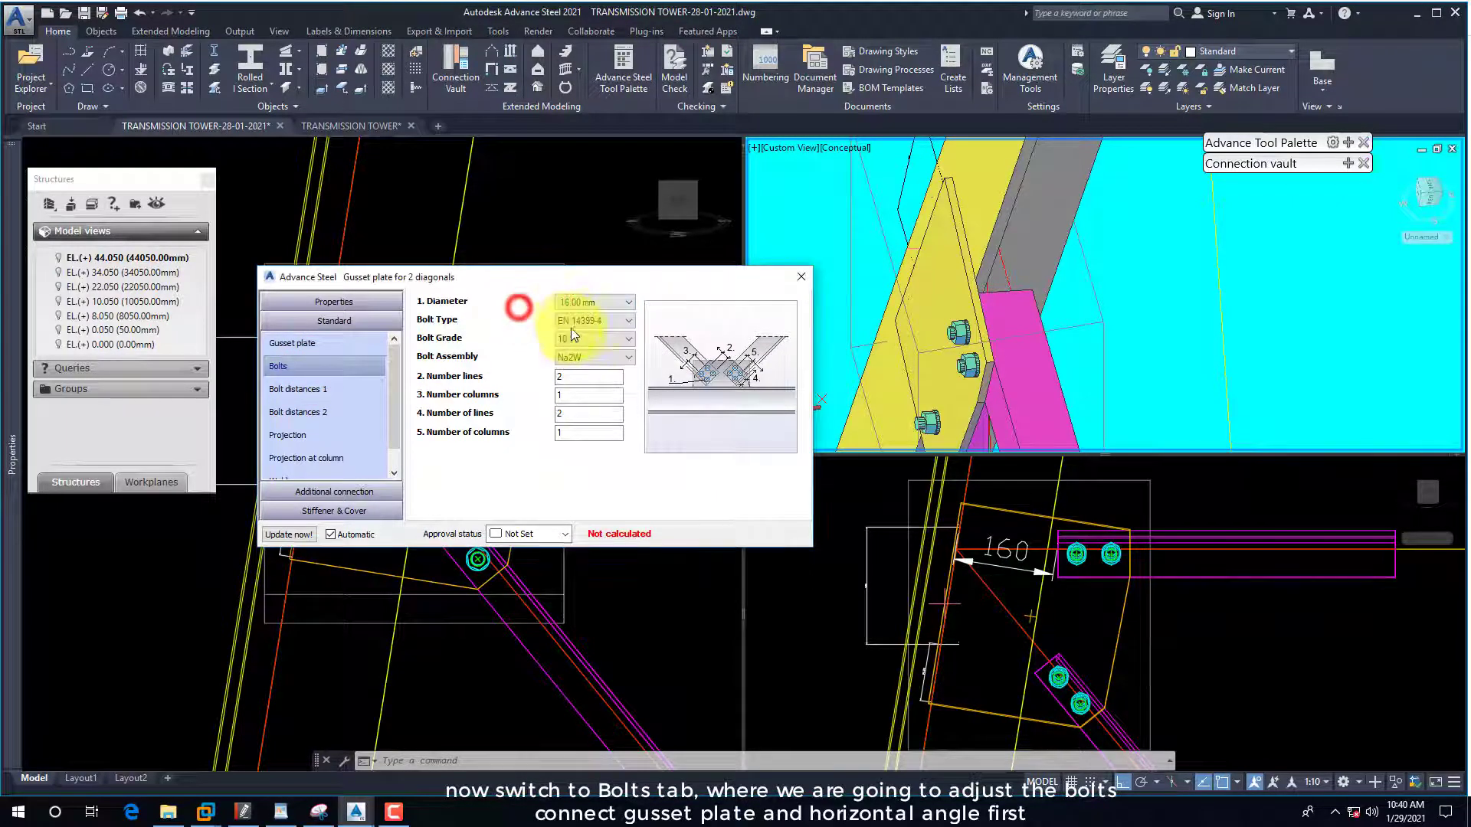
click(592, 320)
click(604, 351)
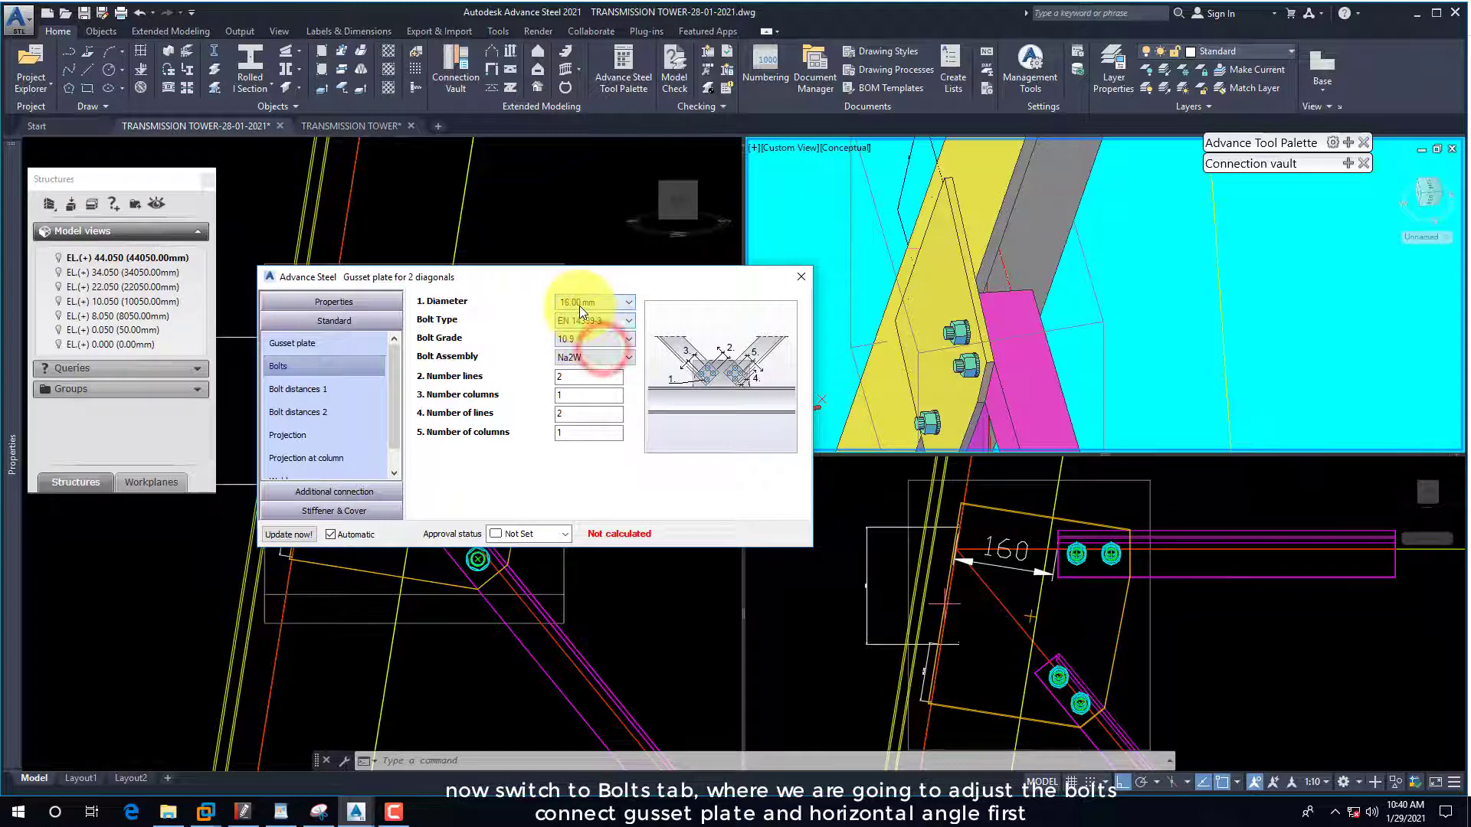
click(580, 305)
click(524, 308)
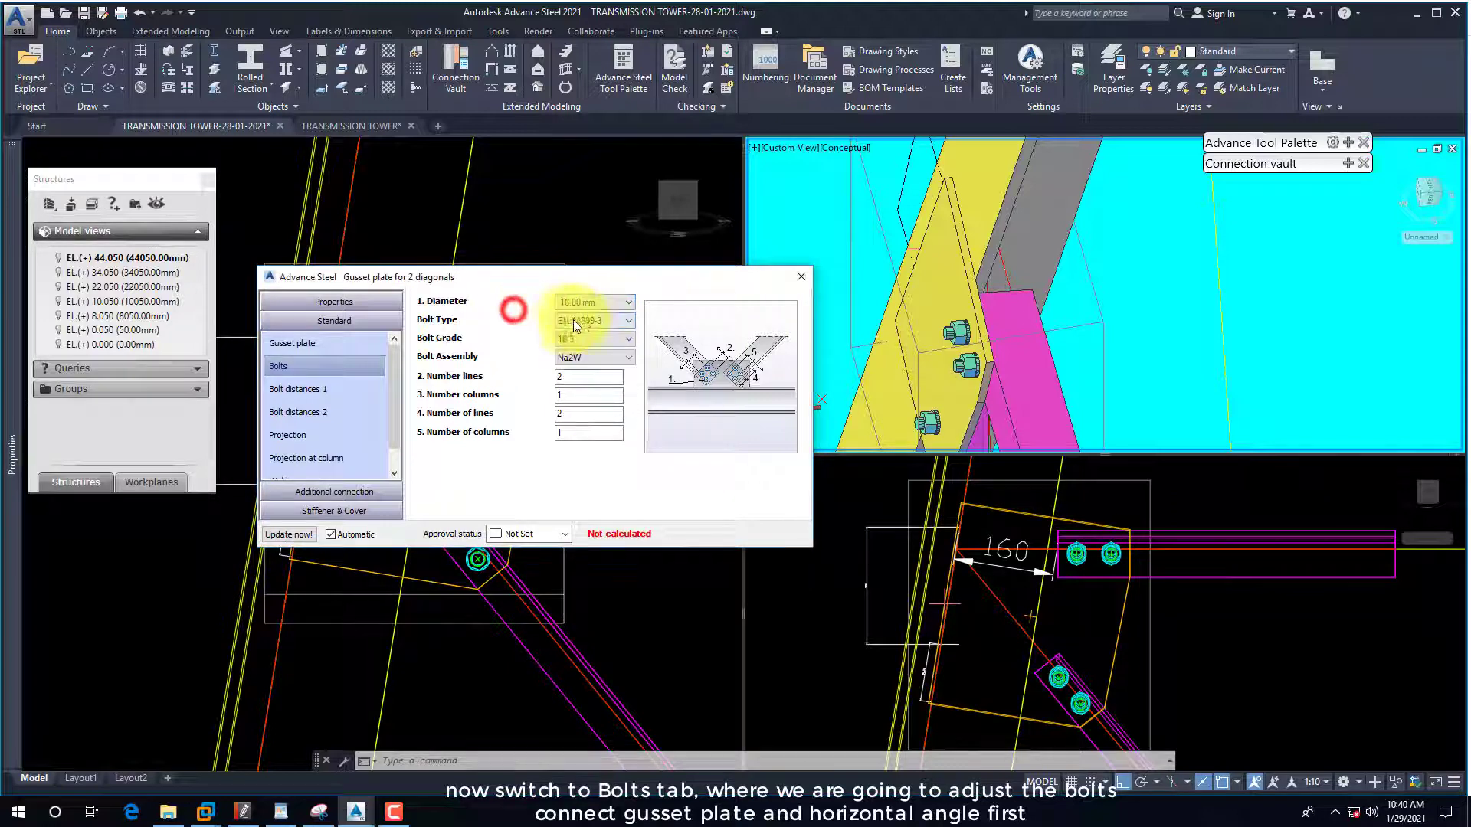
click(582, 318)
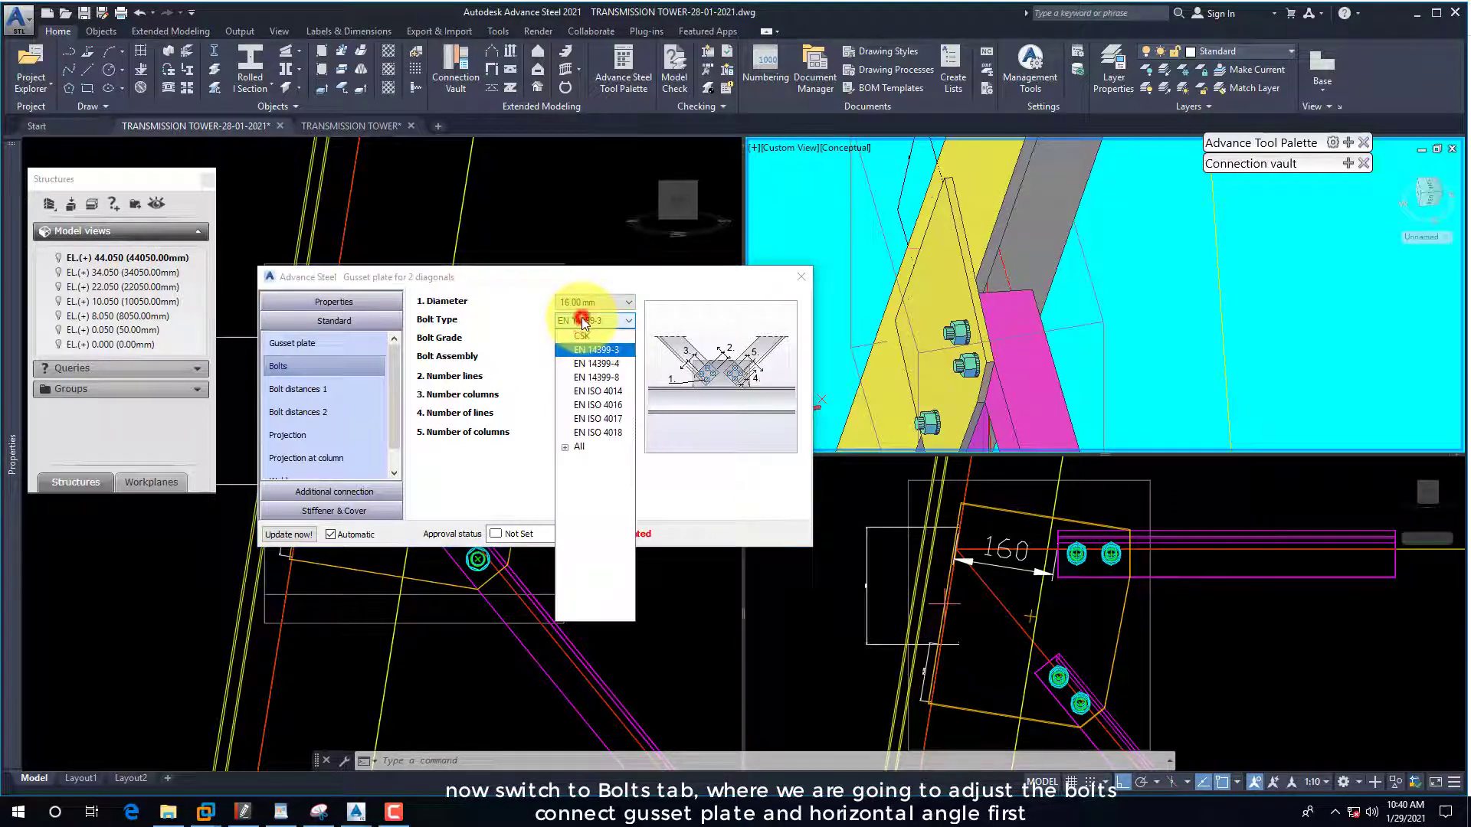
click(596, 378)
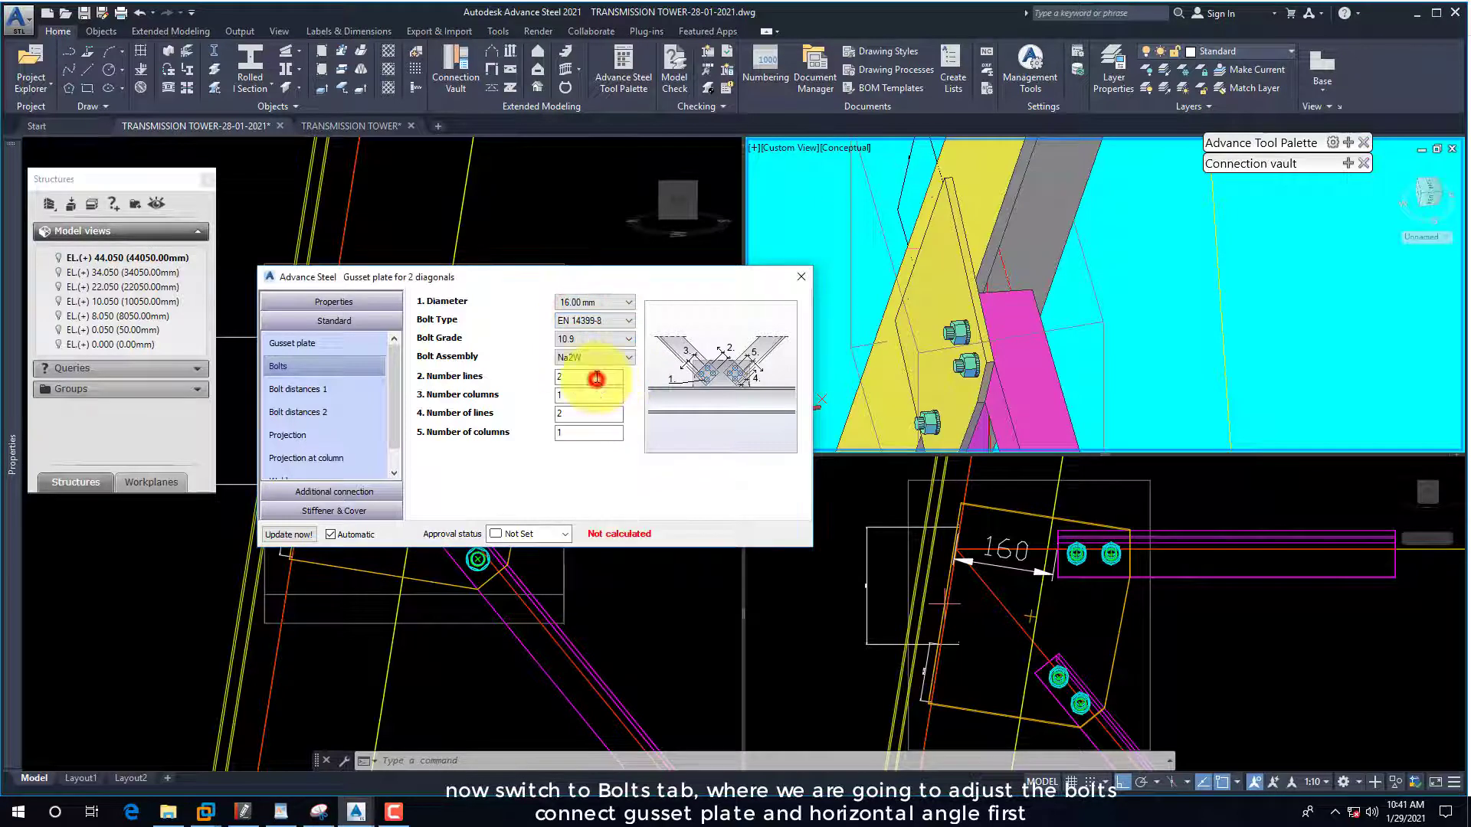
click(576, 303)
click(576, 303)
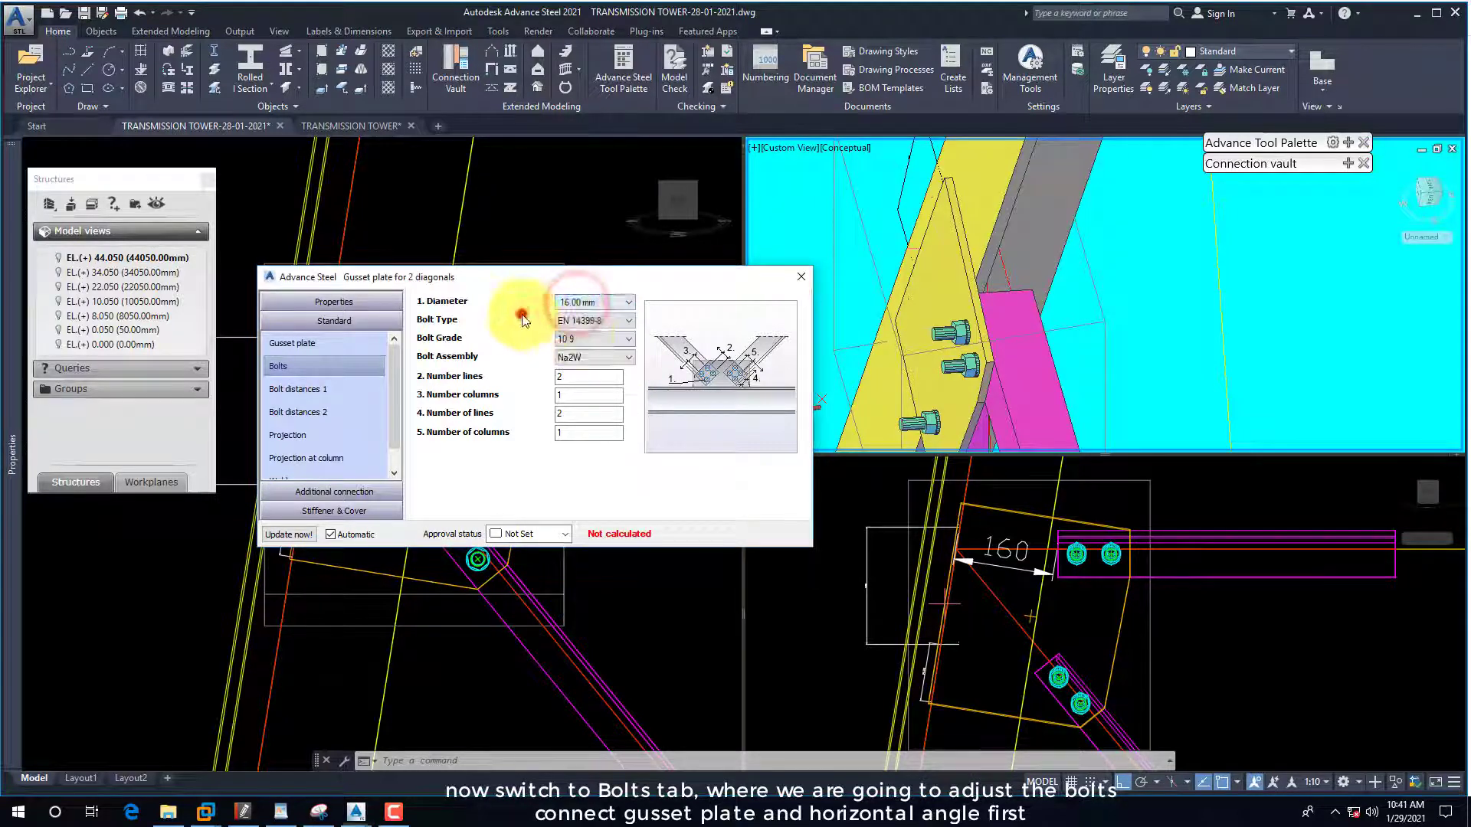
Try bolt type EN ISO 4014 for the joint's bolts and check its available grades and diameters.
click(589, 319)
click(596, 391)
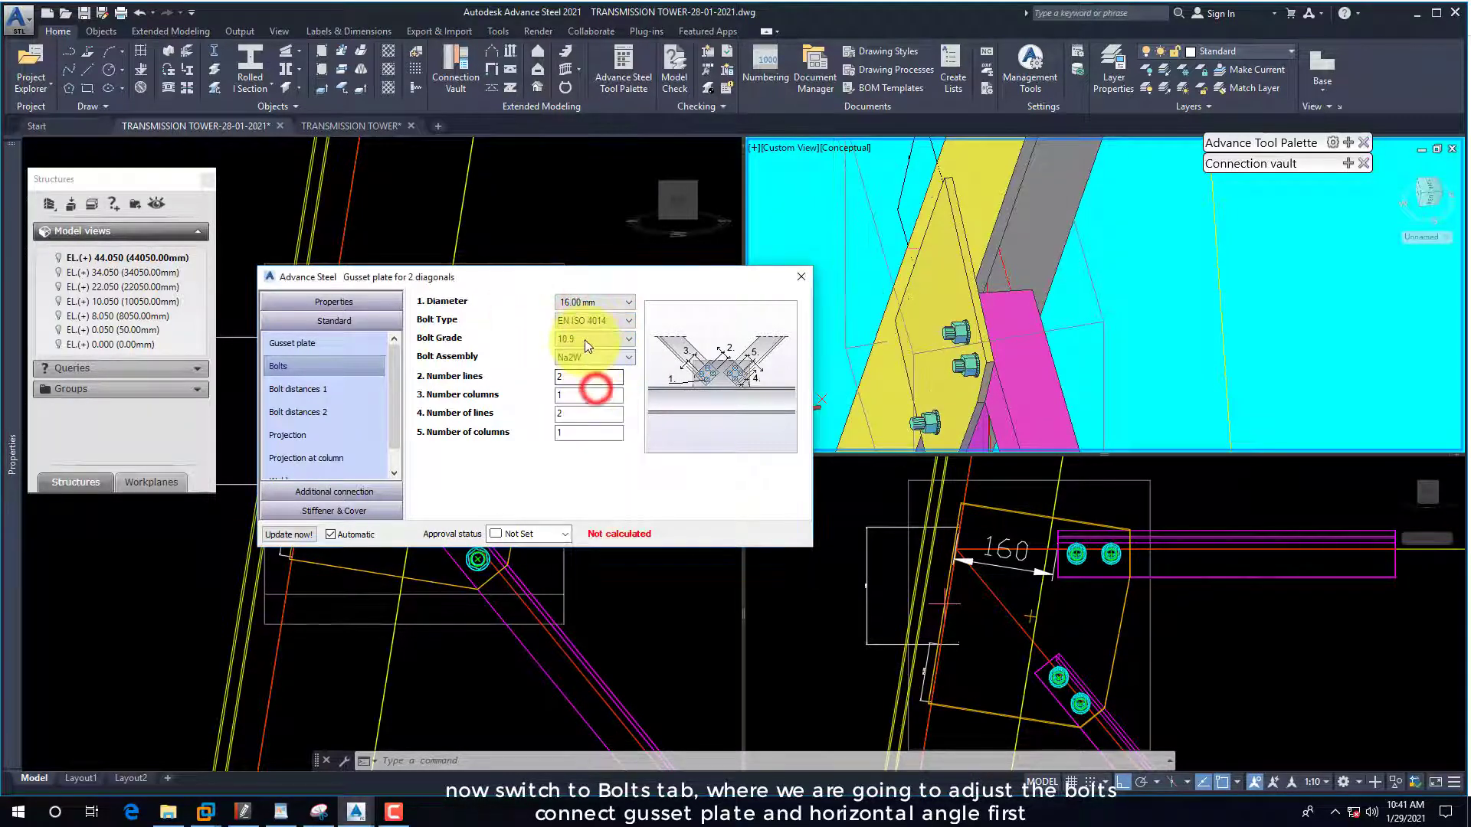
click(589, 321)
click(586, 320)
click(568, 338)
click(570, 353)
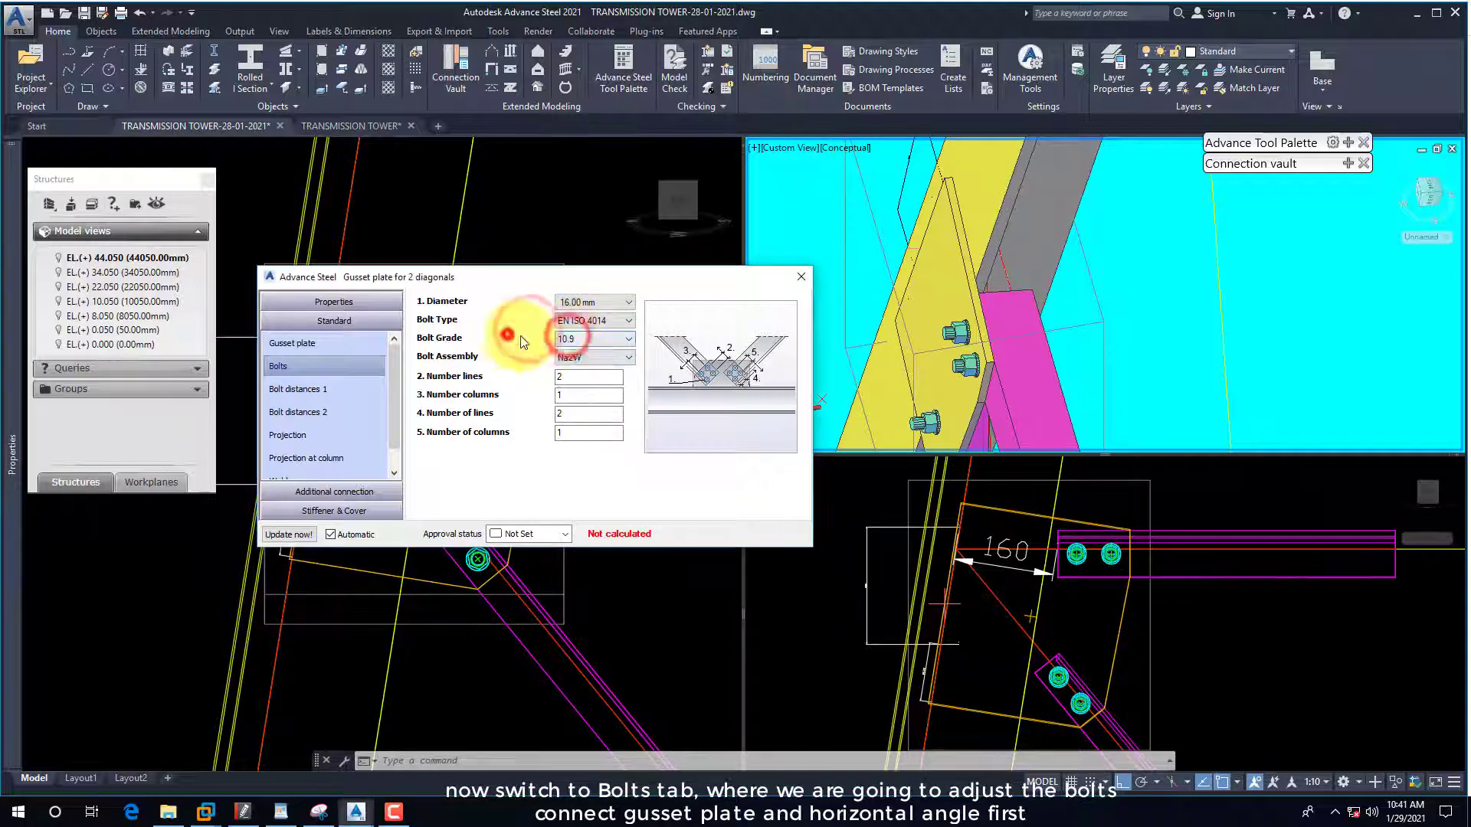
click(575, 303)
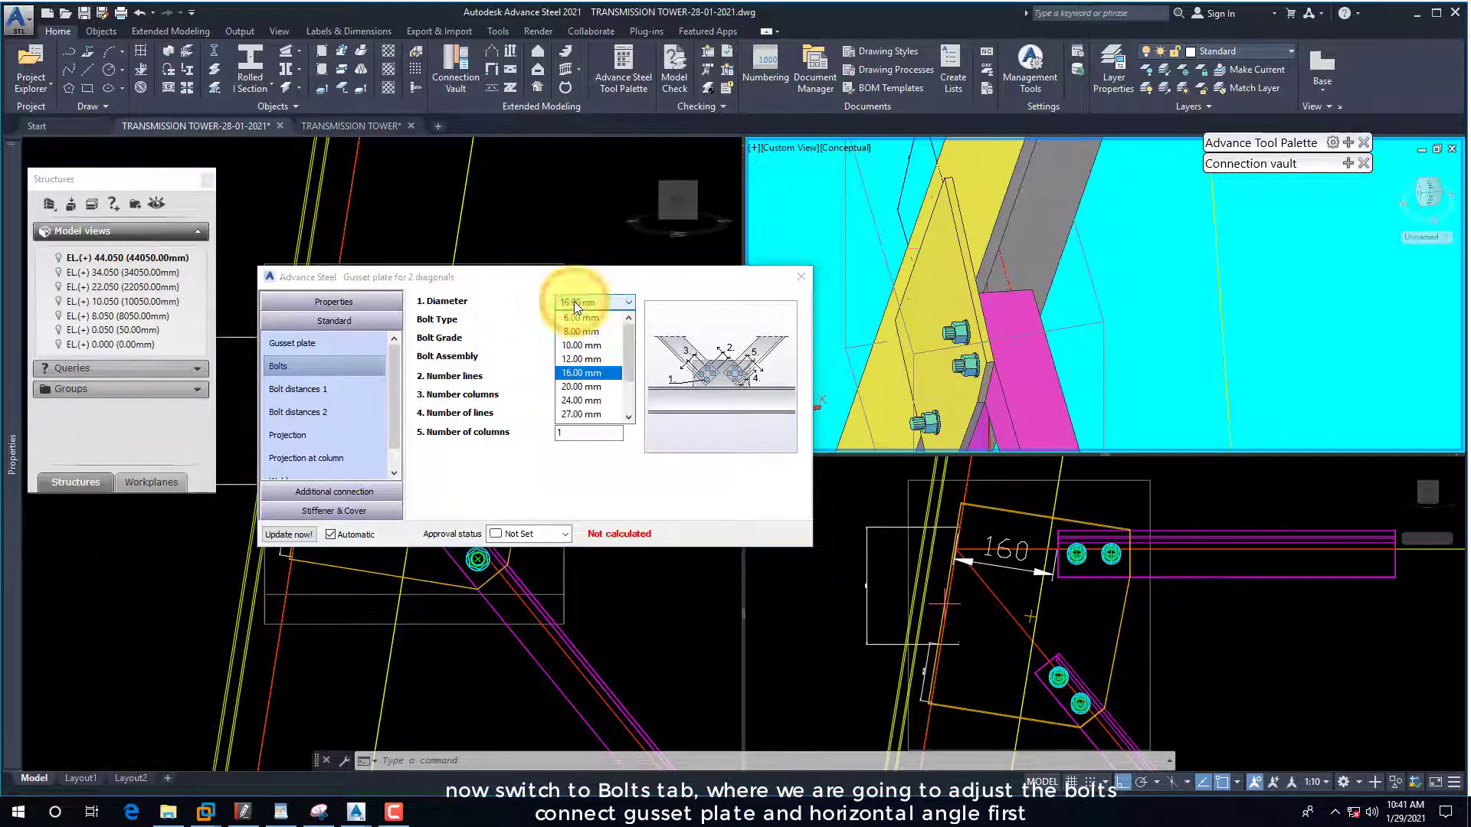
click(574, 301)
Try bolt types EN ISO 4016 and EN ISO 4017 for the joint's bolts, checking the diameters offered for each.
click(590, 320)
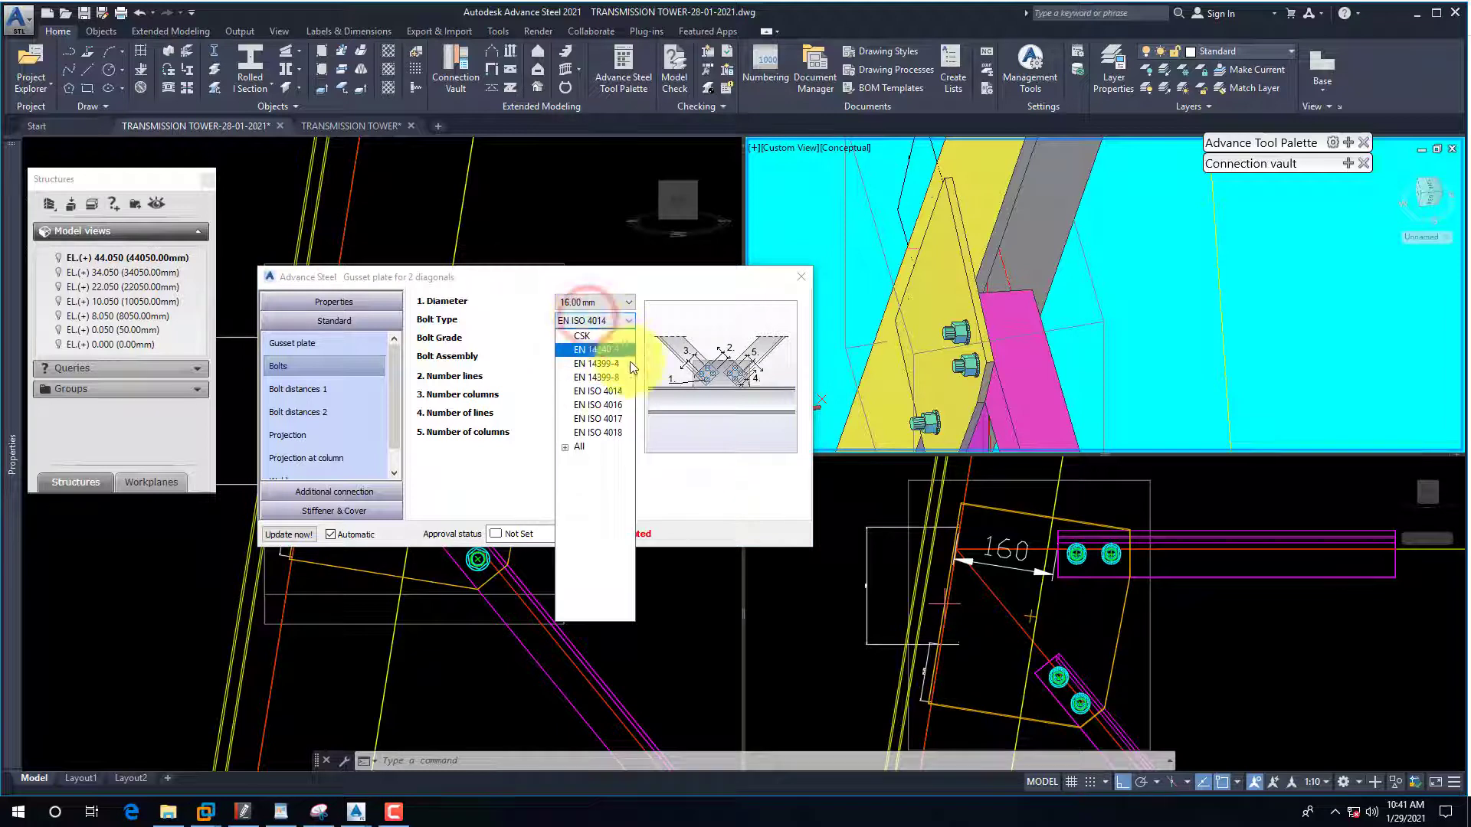
click(609, 403)
click(575, 302)
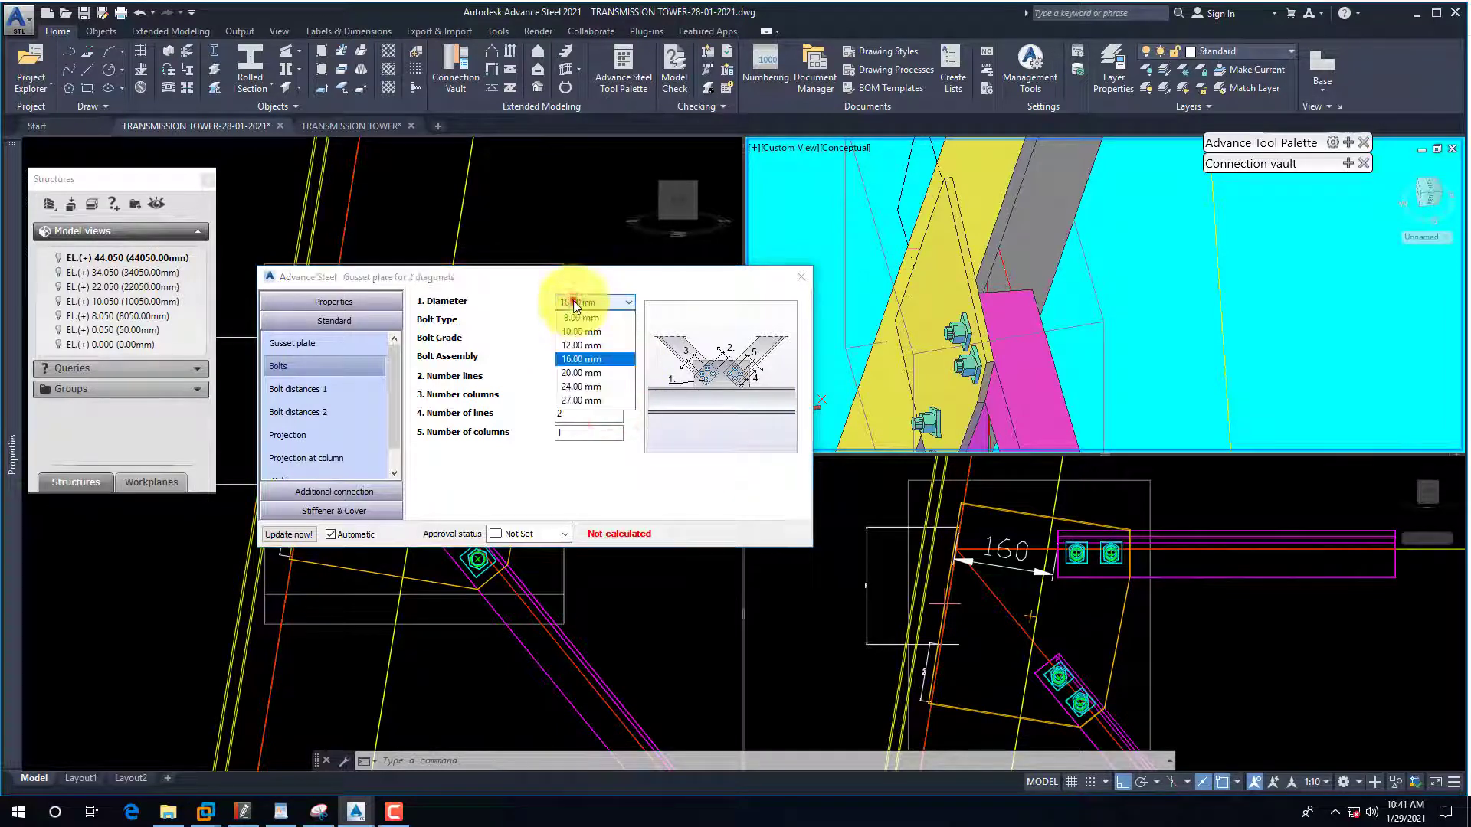
click(516, 311)
click(590, 321)
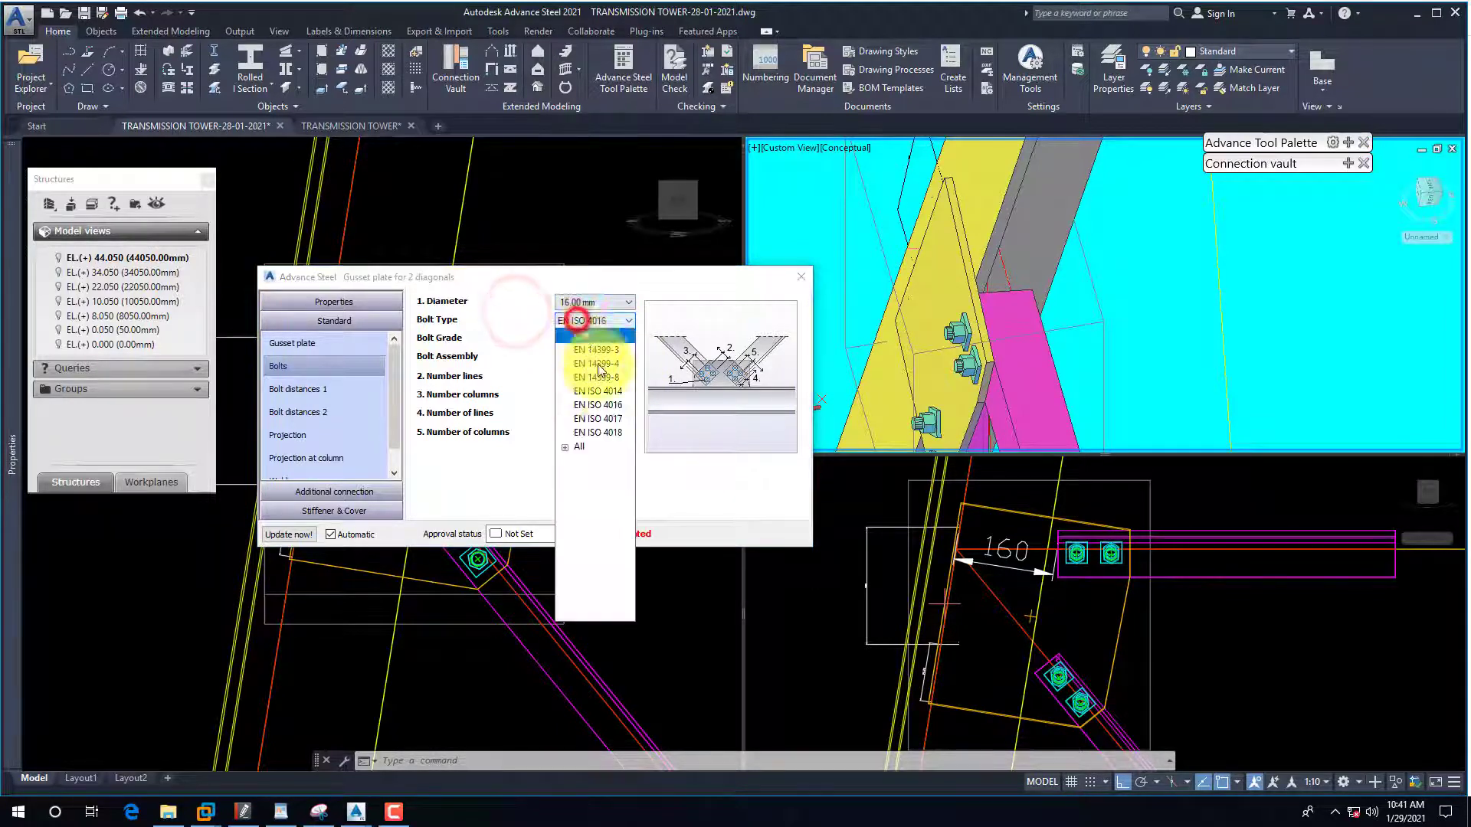
click(602, 422)
click(580, 321)
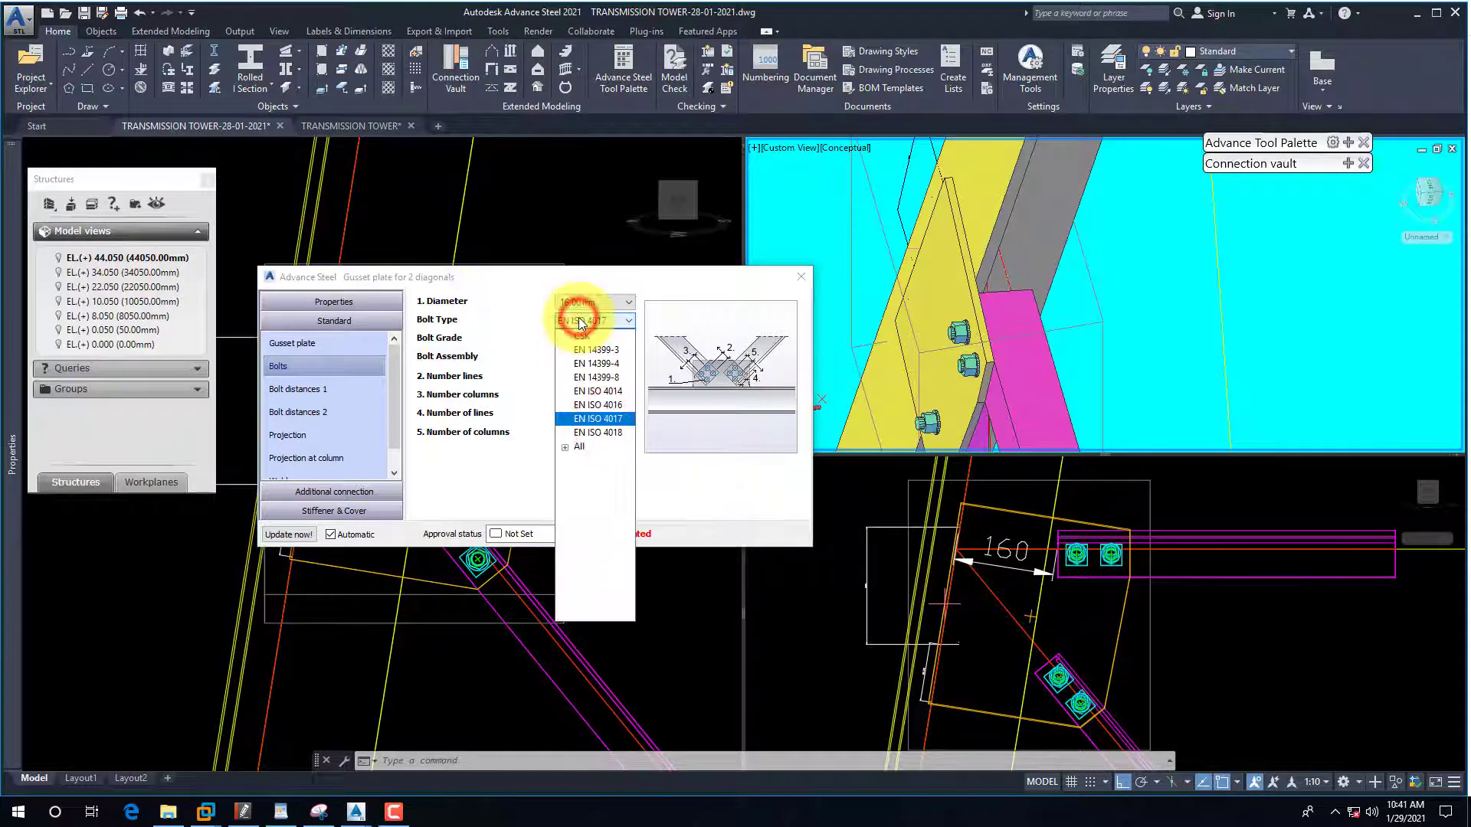
click(570, 303)
click(581, 331)
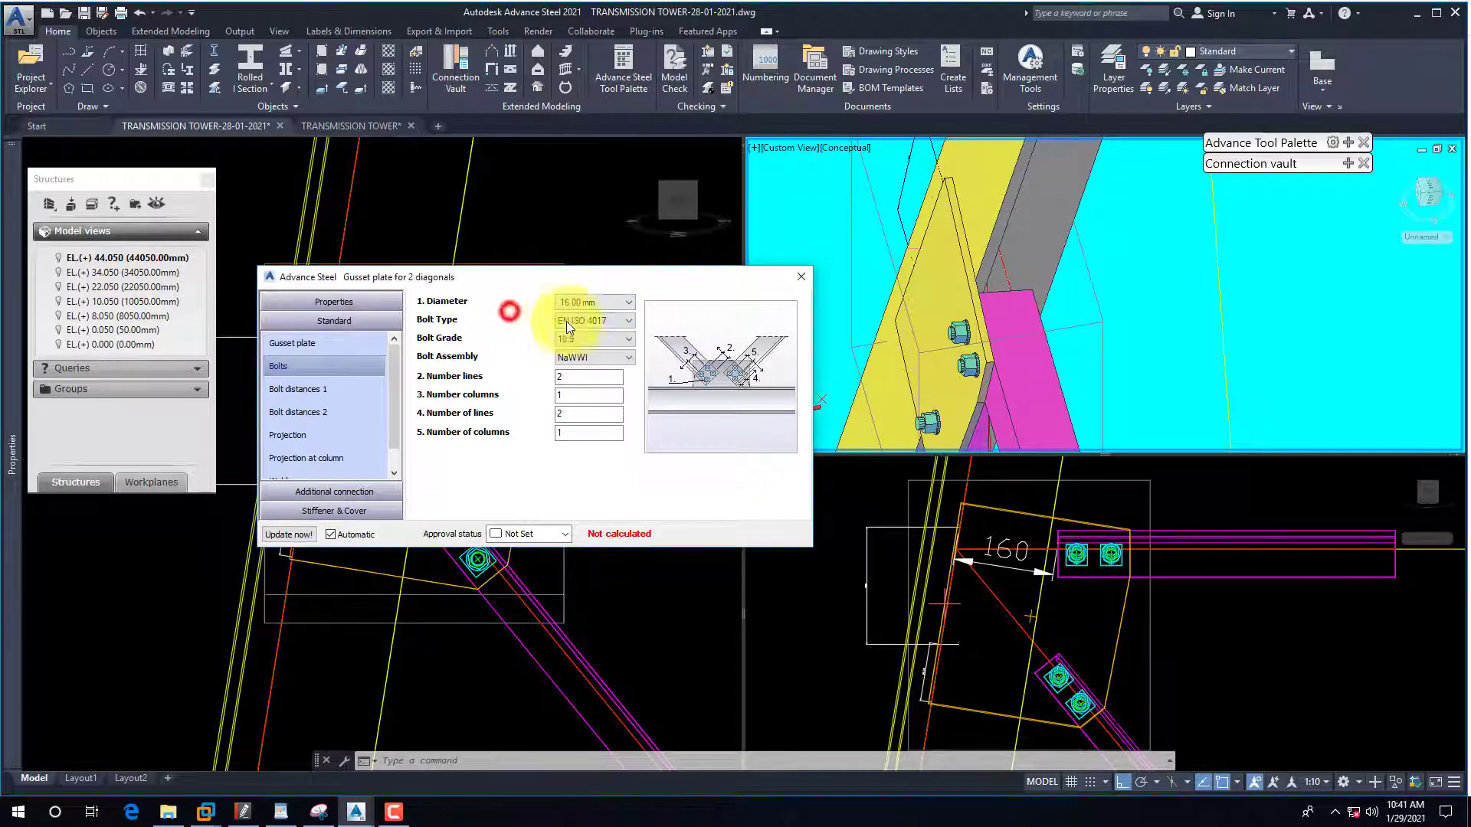
Try bolt types EN ISO 4018 and CSK for the joint's bolts, checking the diameters offered for each.
click(590, 320)
click(605, 433)
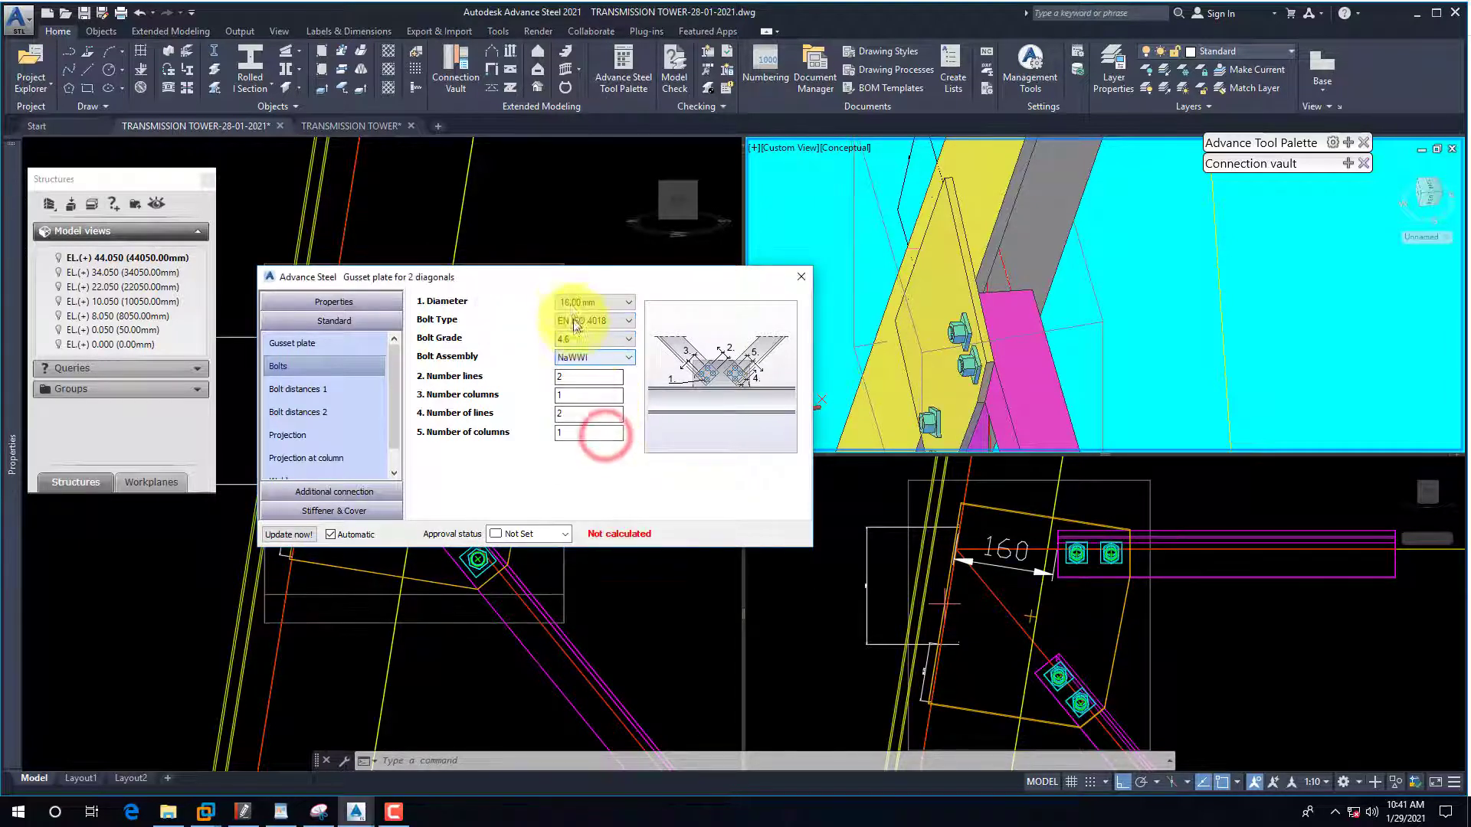
click(571, 301)
click(519, 317)
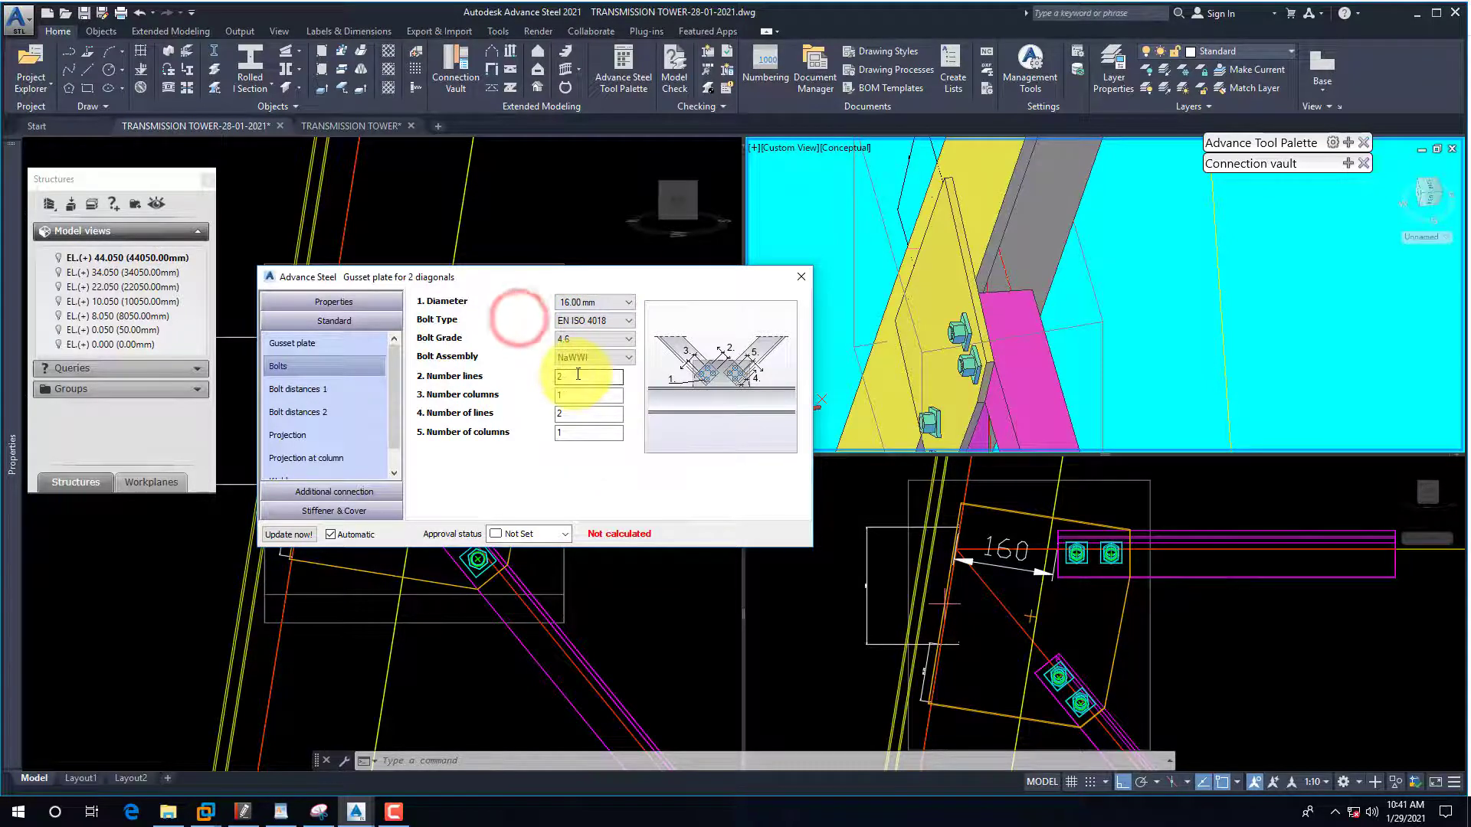
click(592, 322)
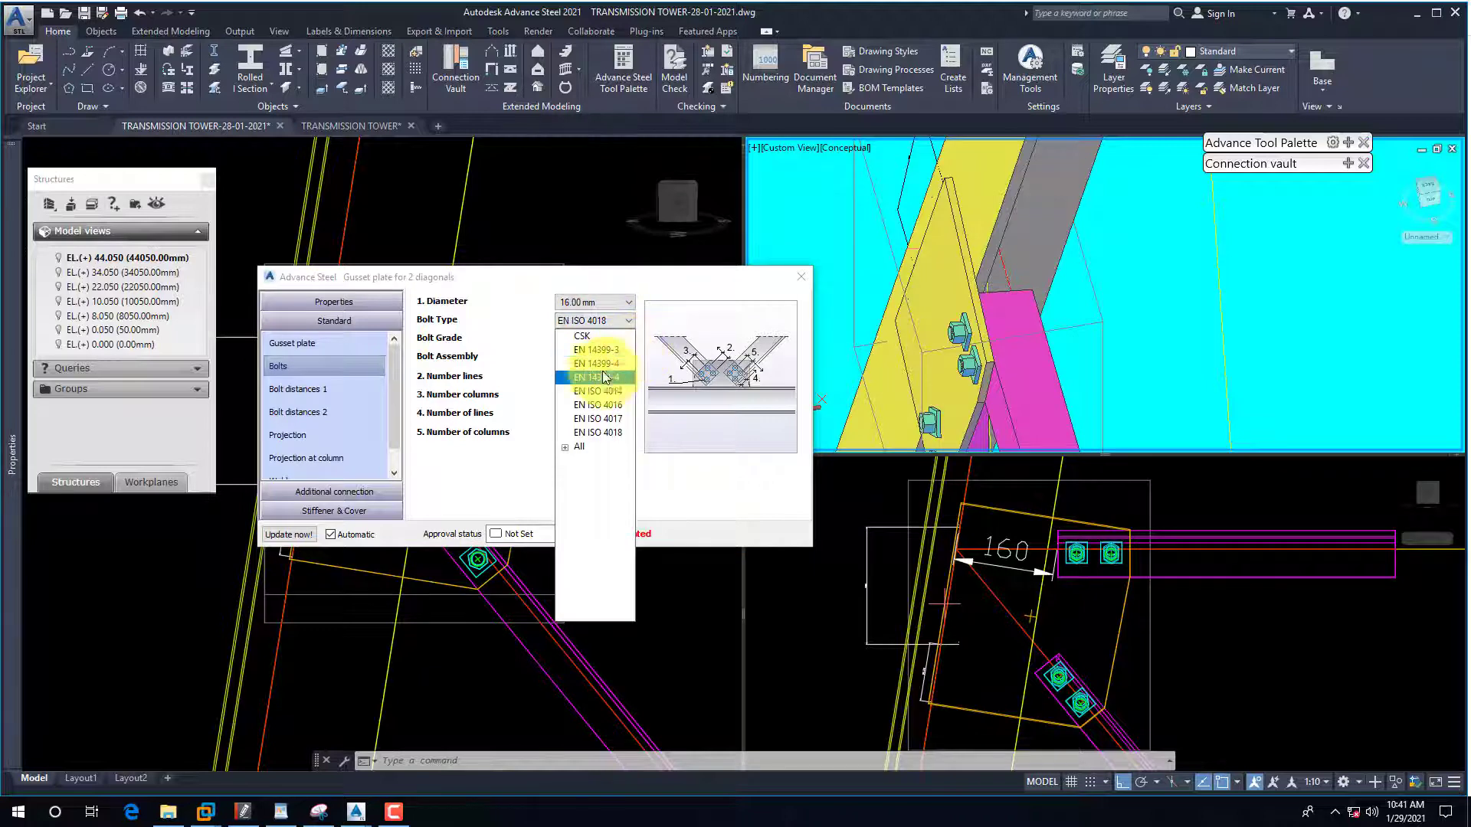
click(580, 335)
click(578, 305)
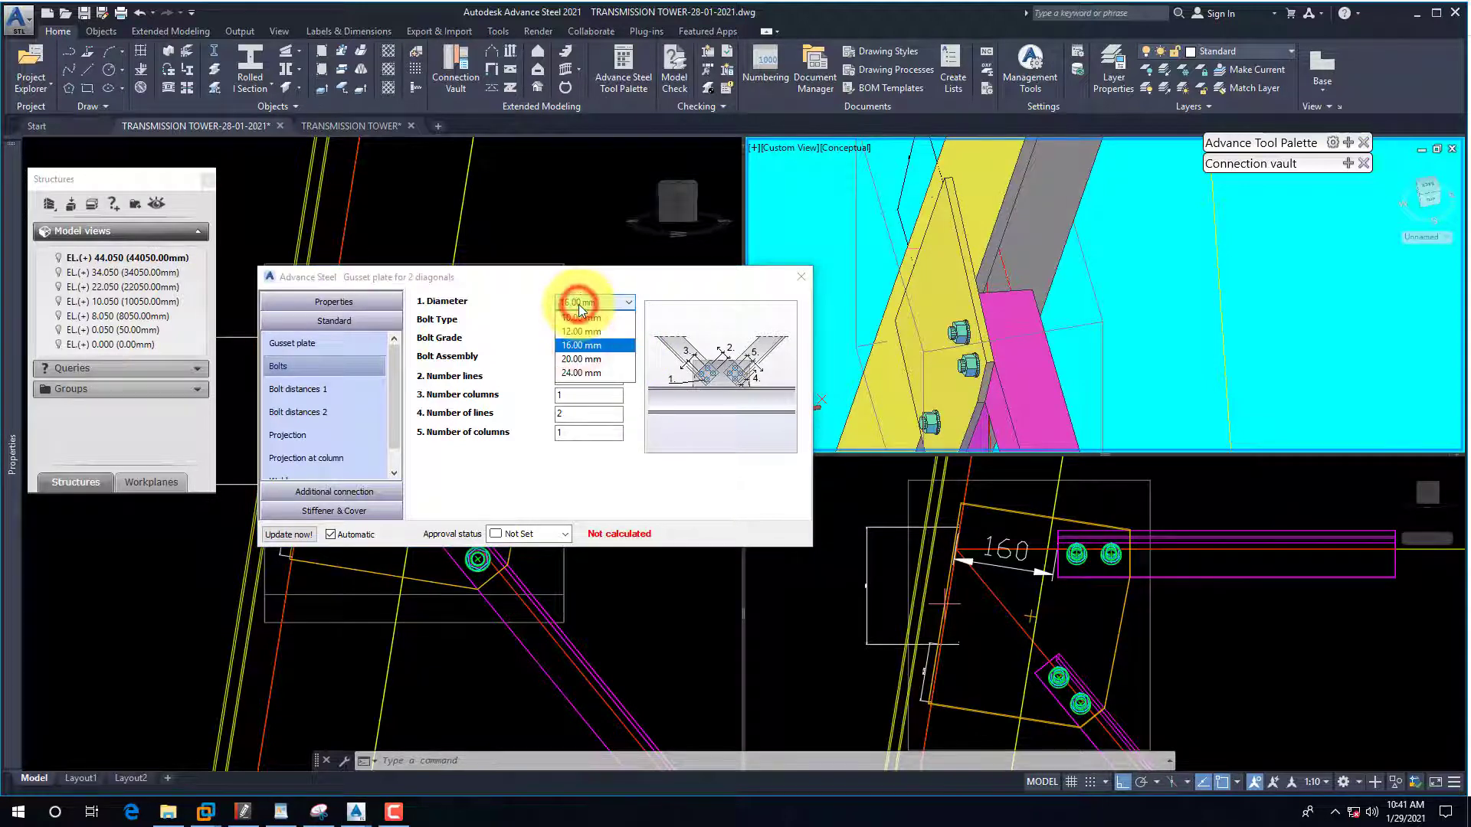
click(518, 317)
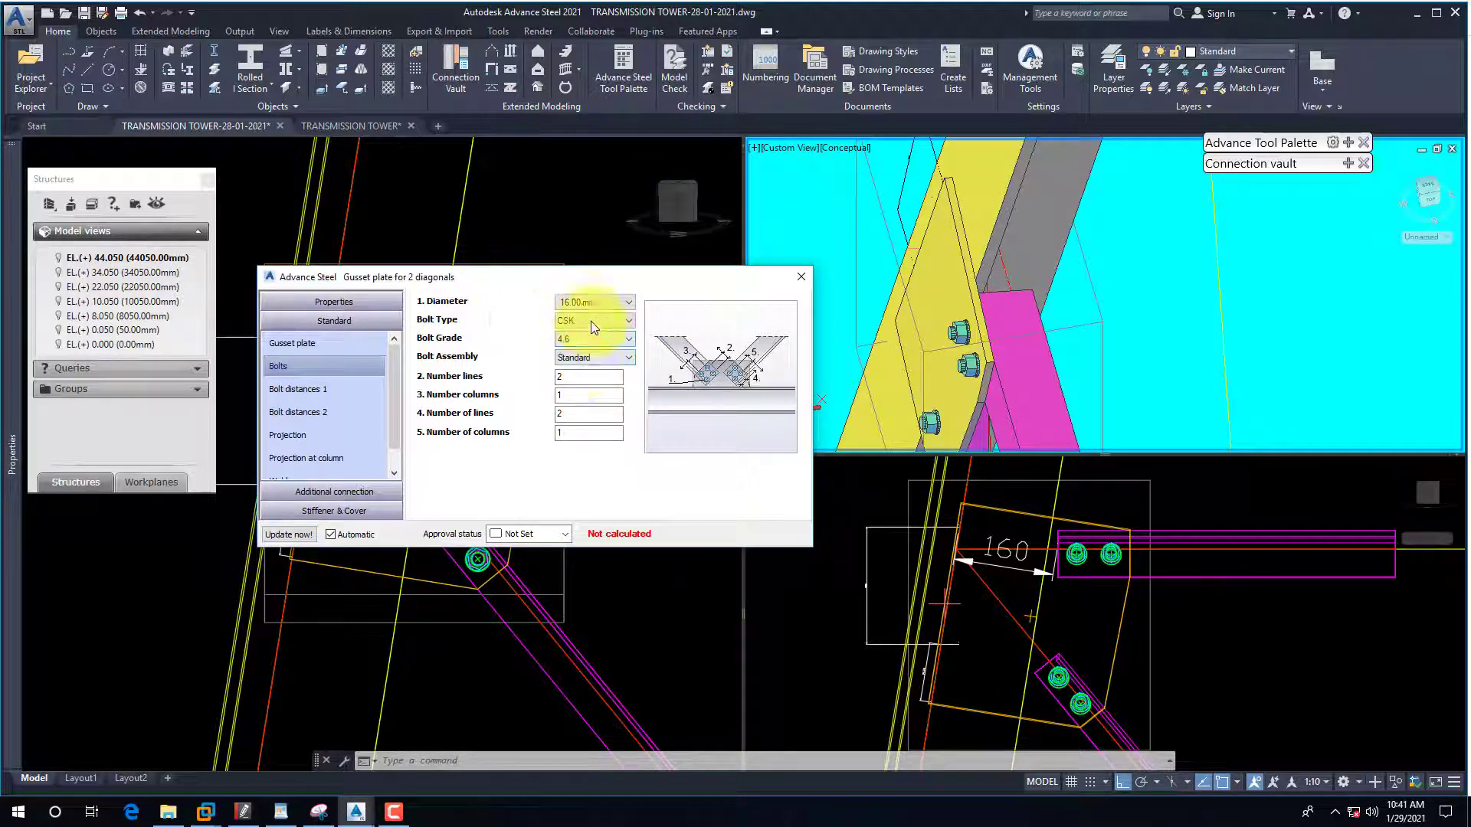
click(581, 303)
click(520, 322)
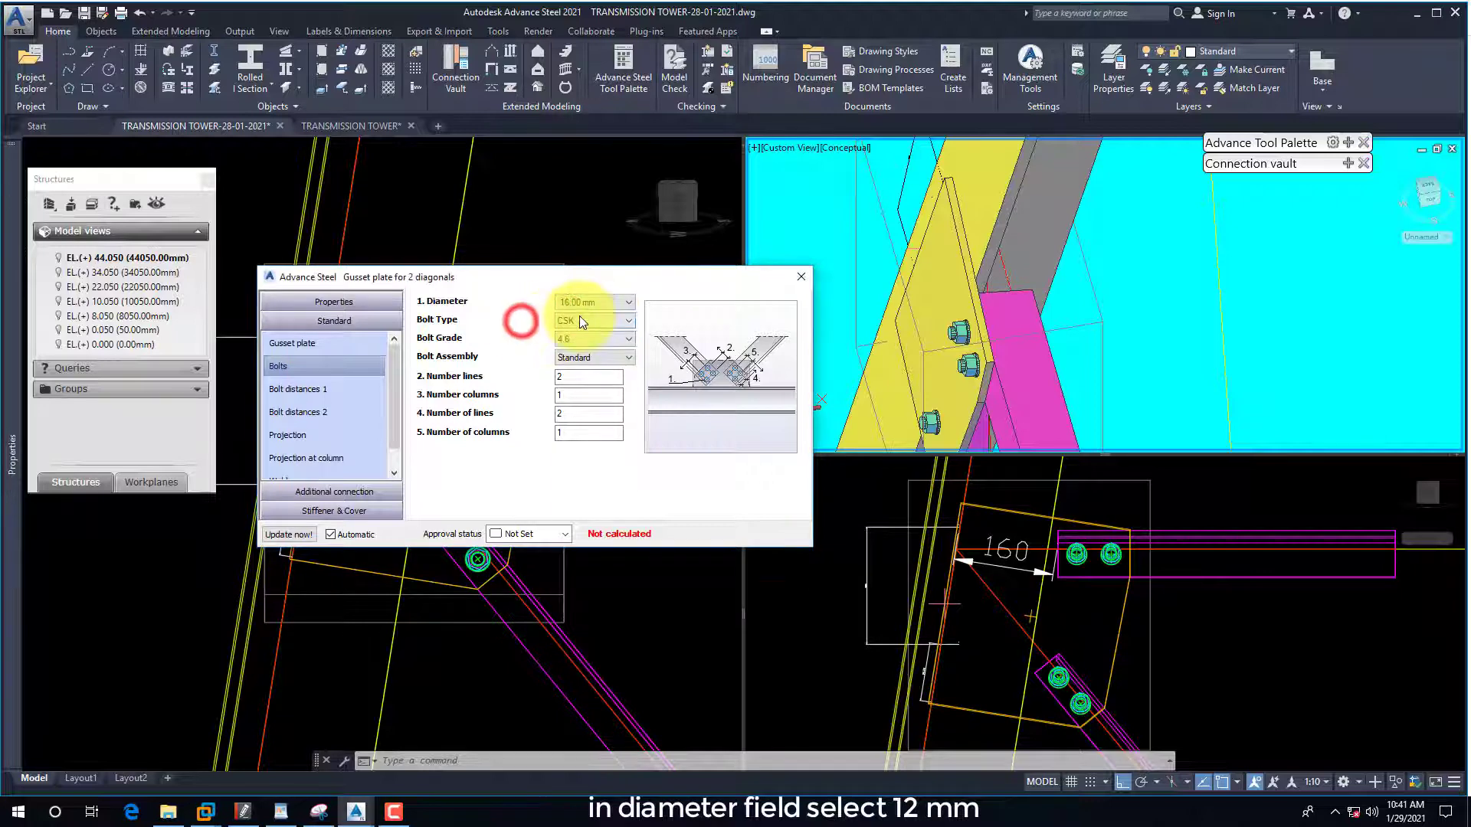
Set the joint's bolts to 12 mm diameter and bolt type EN 14399-3.
click(581, 320)
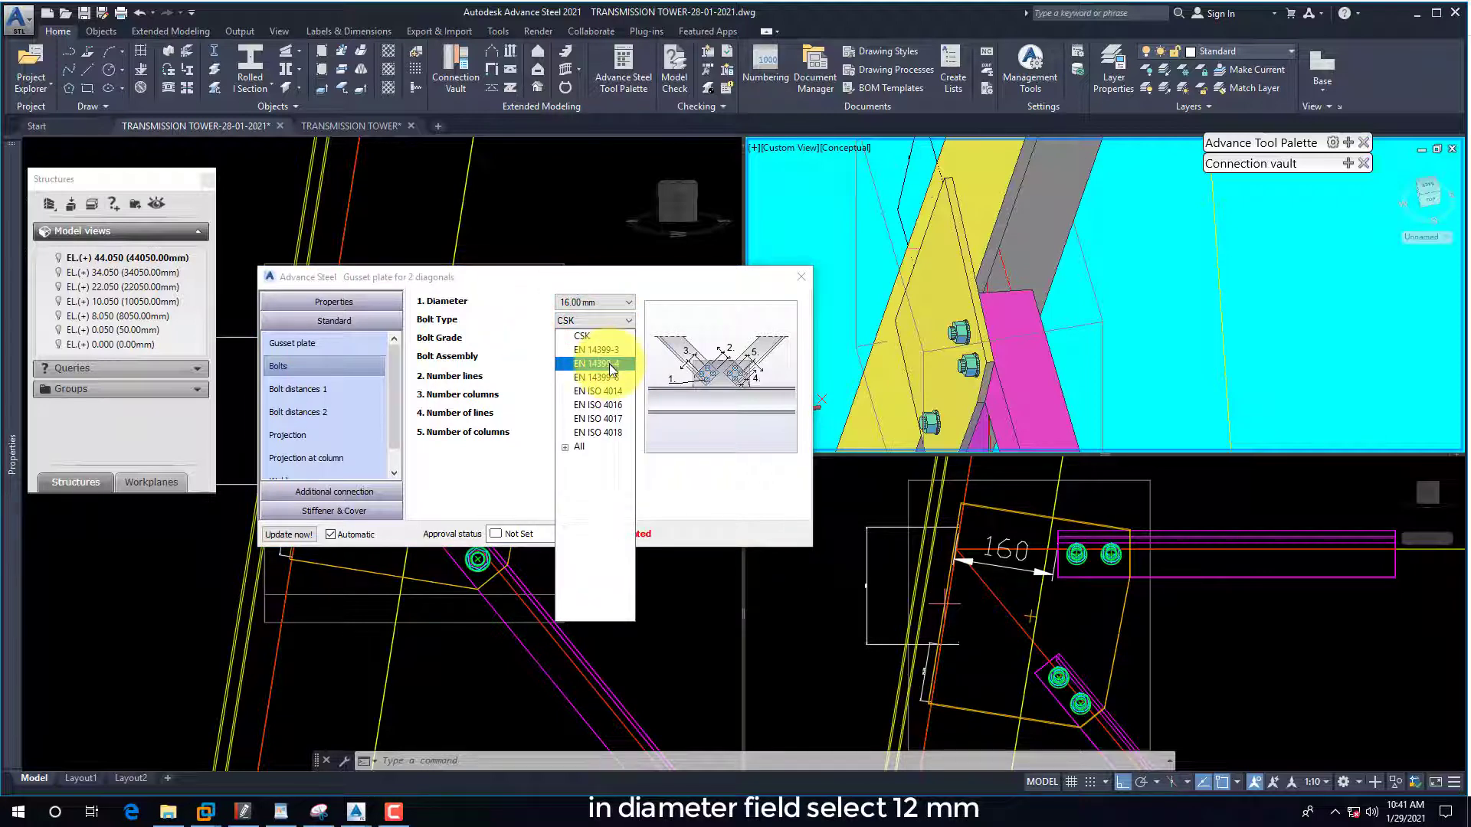
click(610, 364)
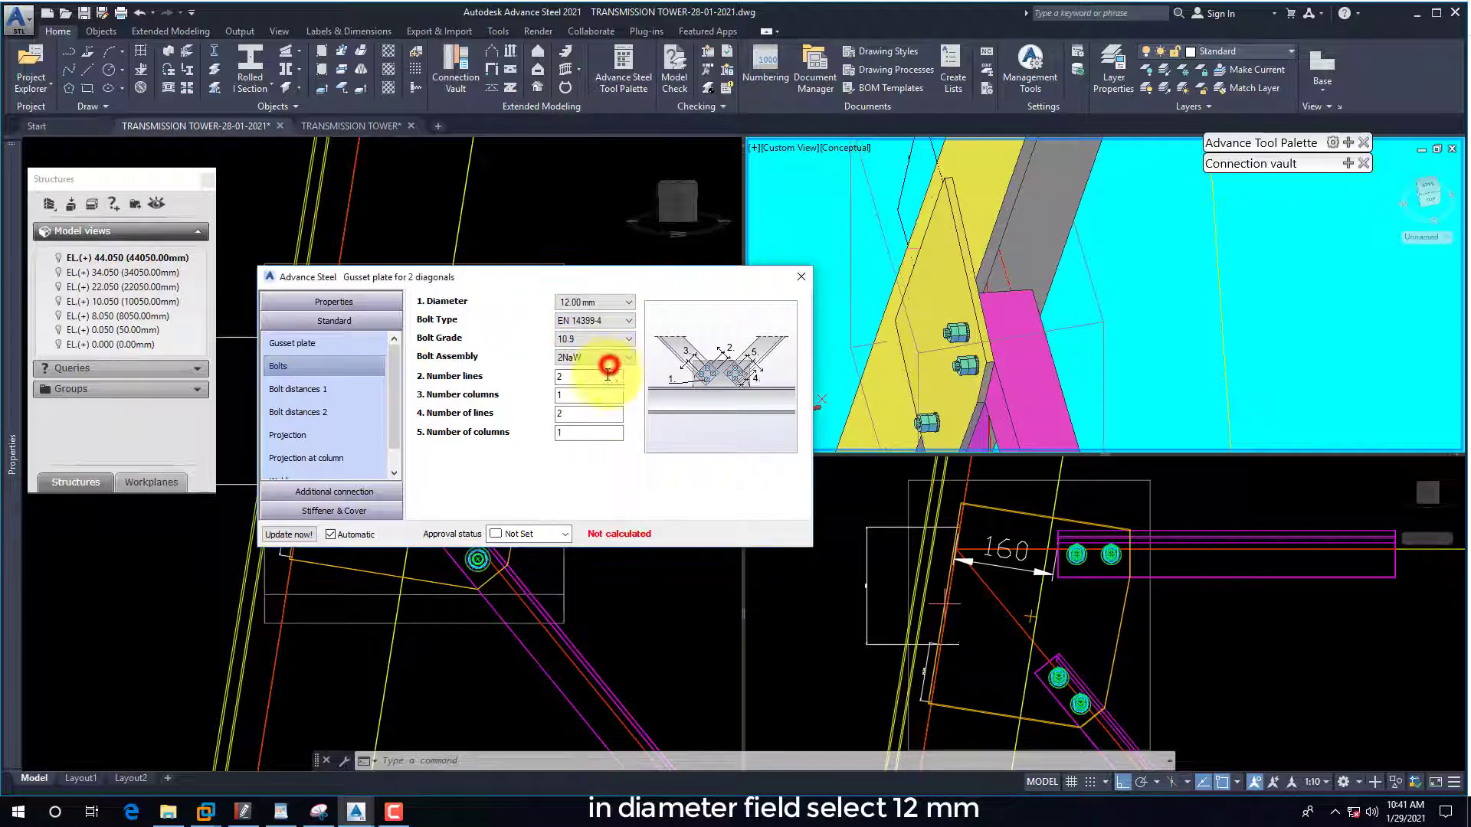
scroll(570, 306, up, 1)
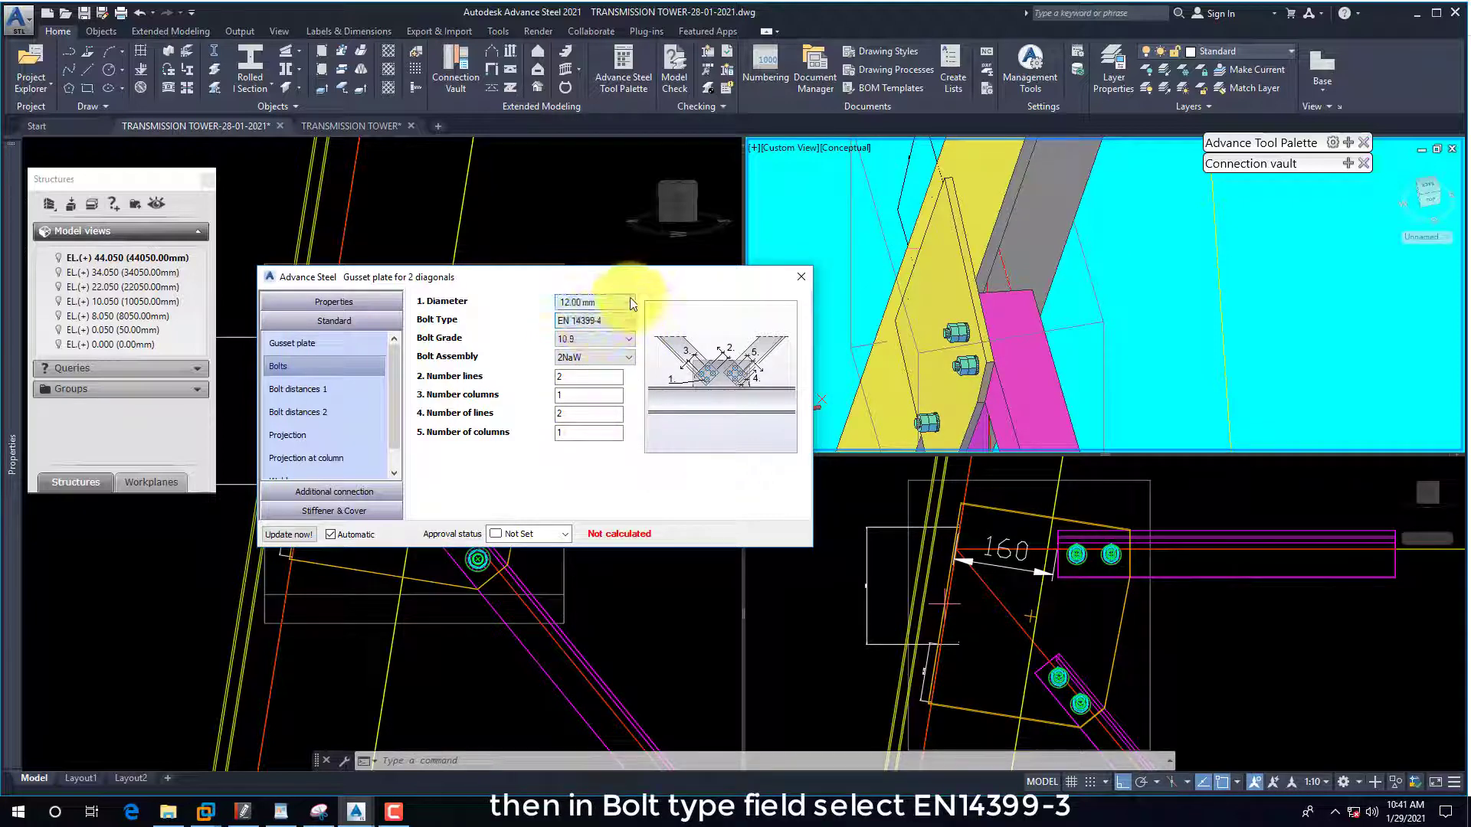
click(609, 320)
click(594, 351)
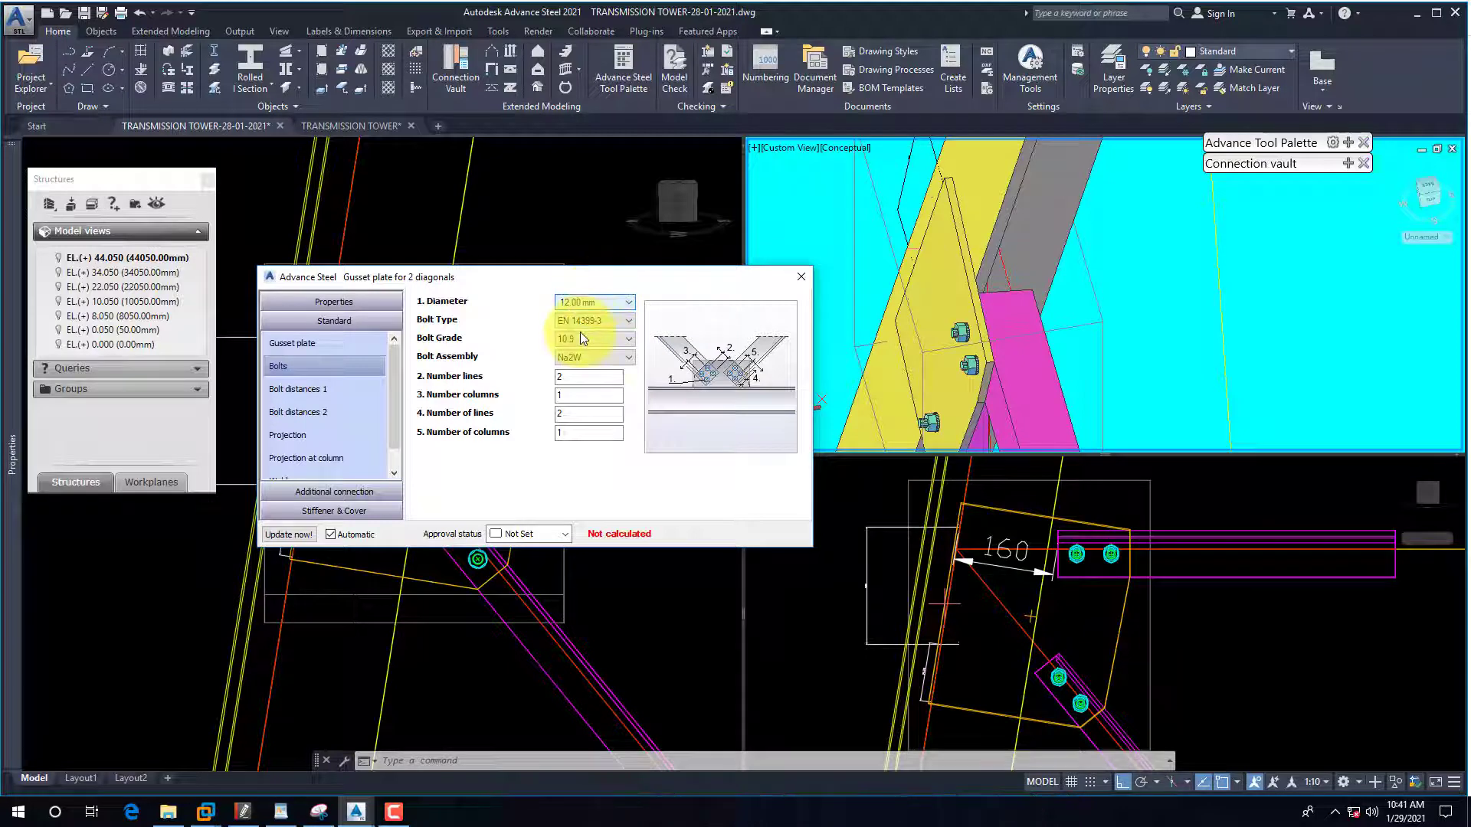
Check Detail 4's bolt layout in PDF-XChange Editor, and back in Advance Steel set the horizontal angle's number of bolt lines to 3.
drag(554, 281, 894, 141)
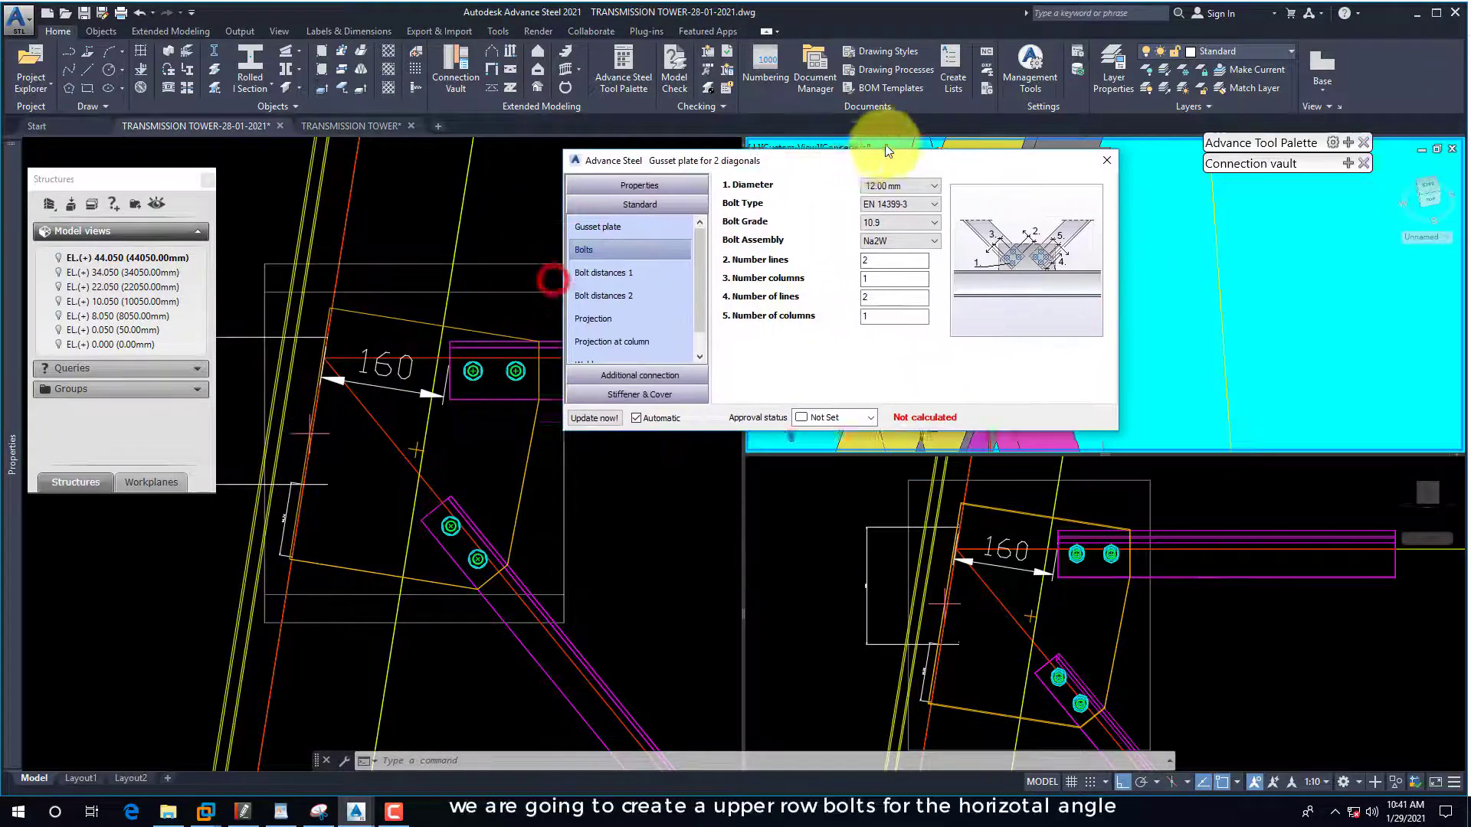
click(242, 811)
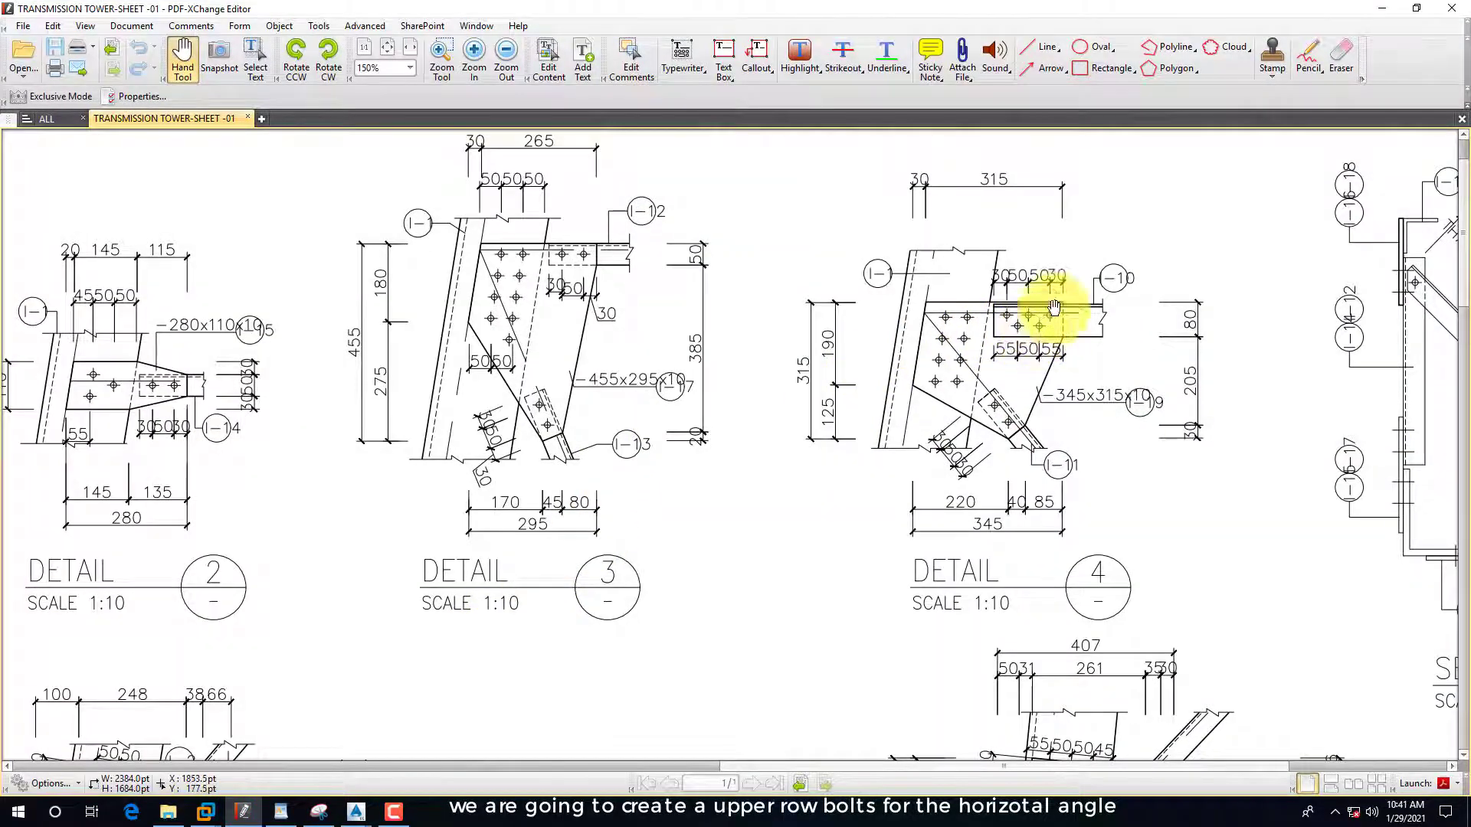
click(1377, 10)
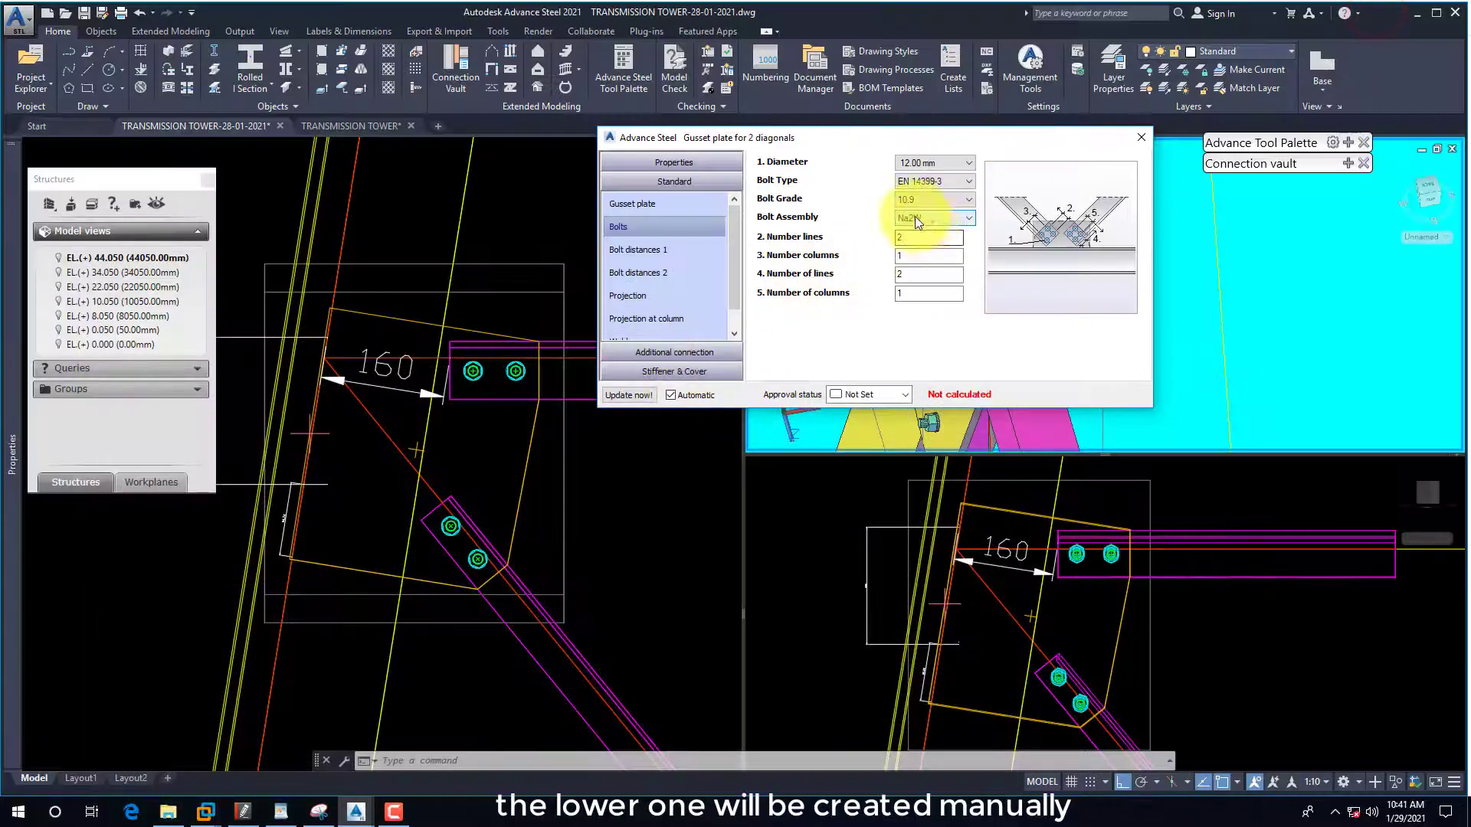
double_click(914, 242)
key(Return)
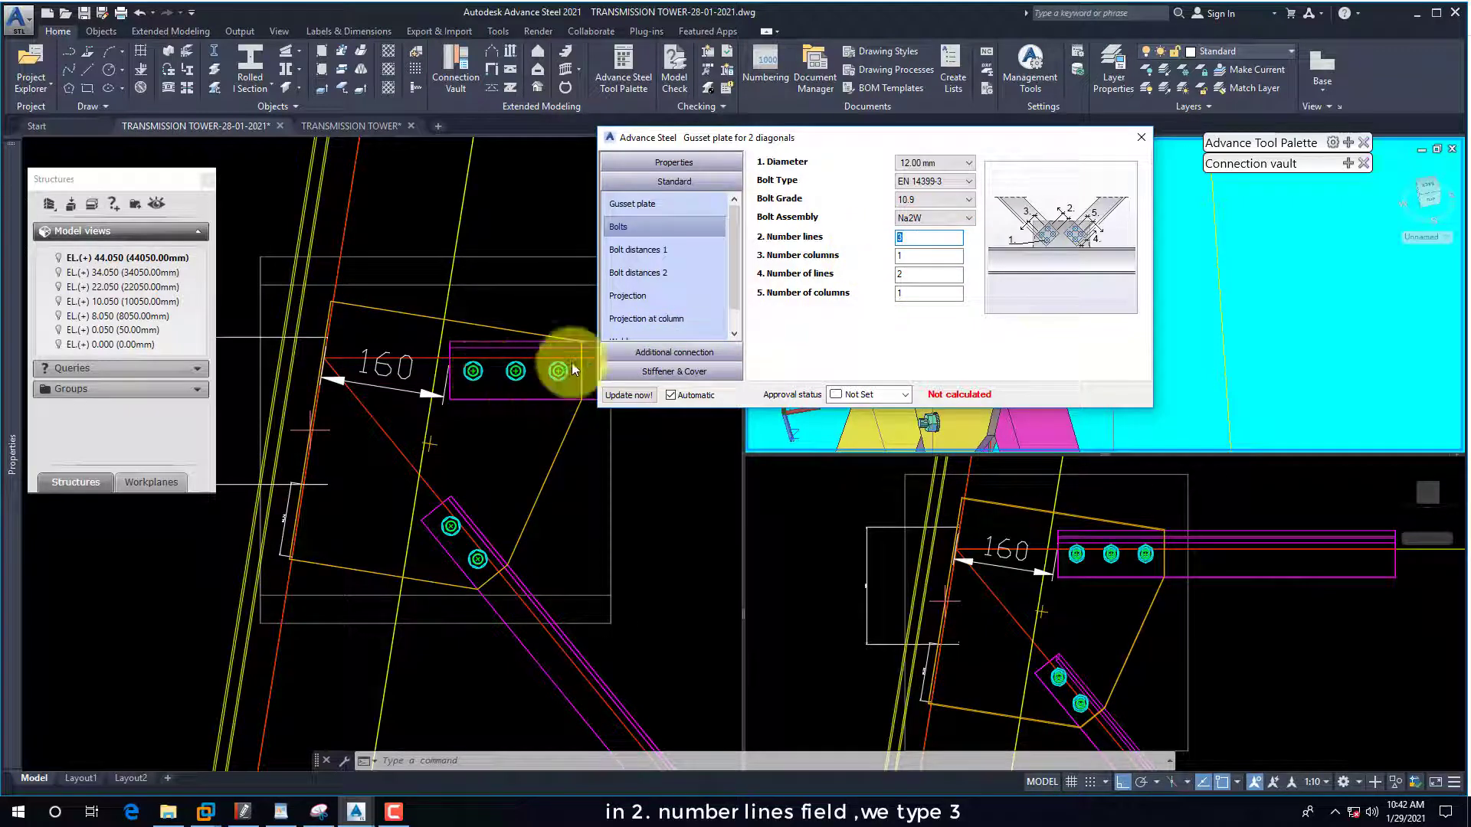
Check the diagonal angle's number of bolt lines against Detail 4 in PDF-XChange Editor, and back in Advance Steel try bolt grade 8.8.
double_click(908, 275)
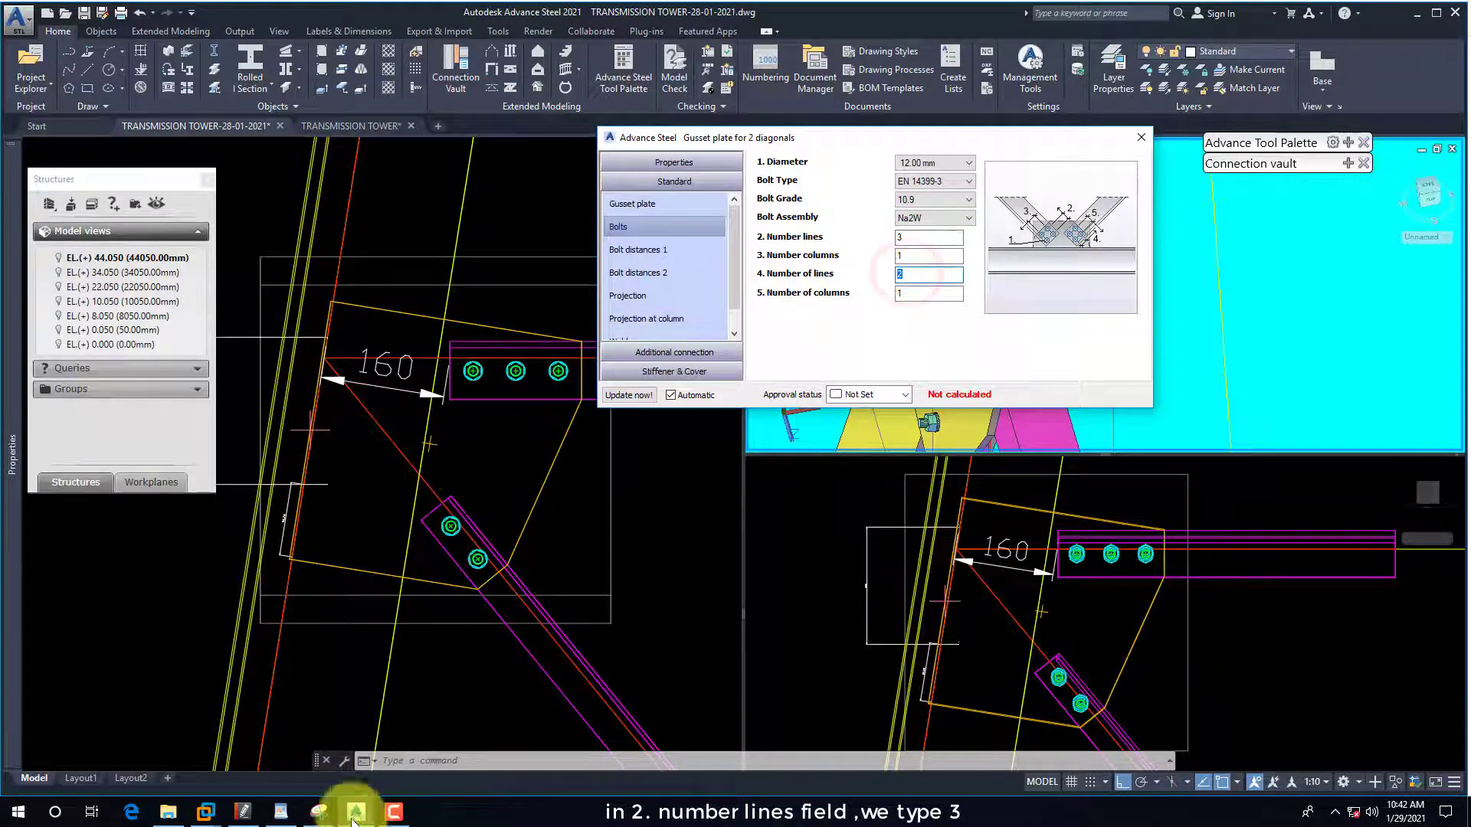
click(246, 814)
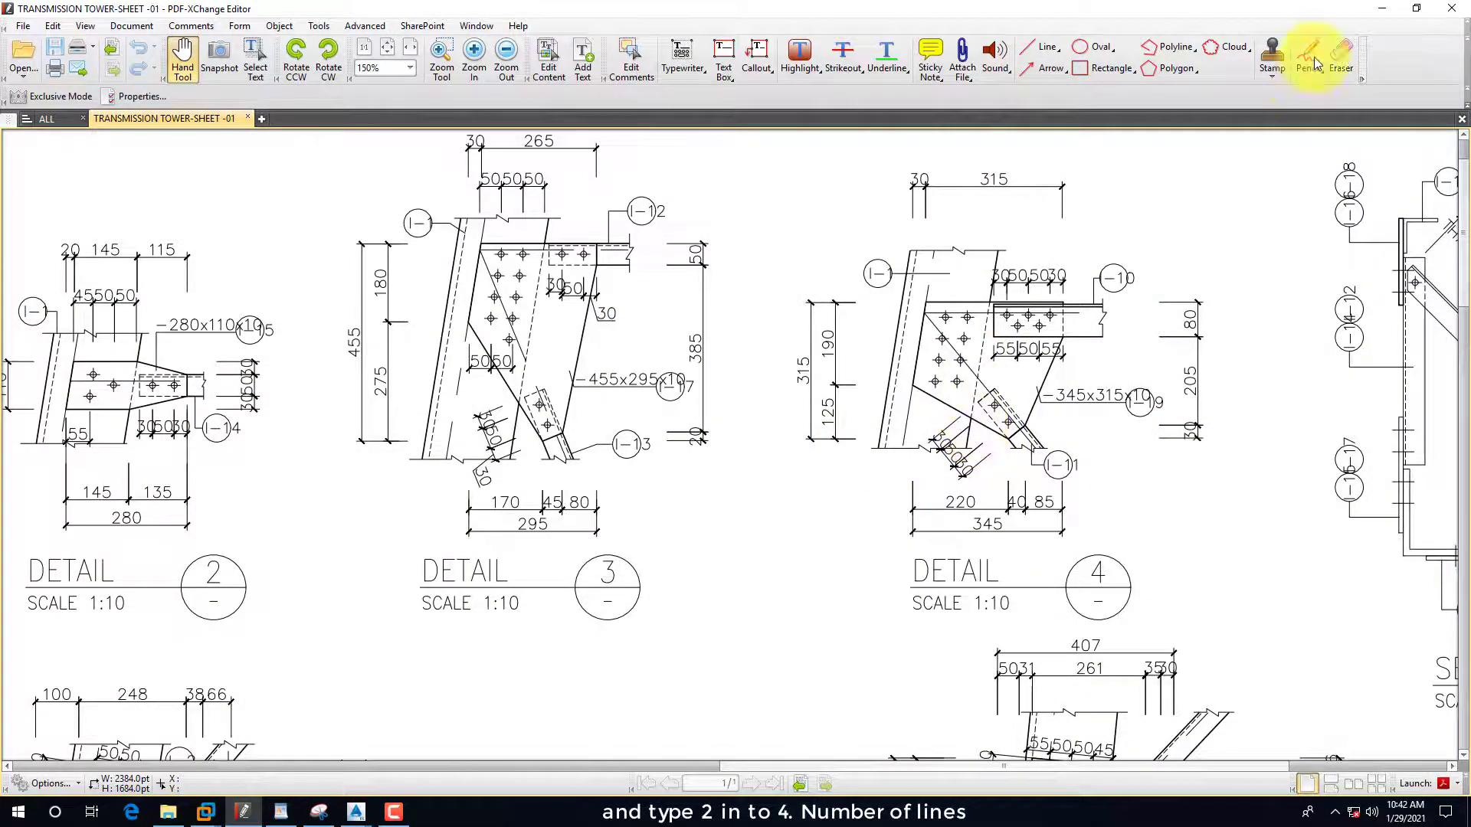
click(1383, 8)
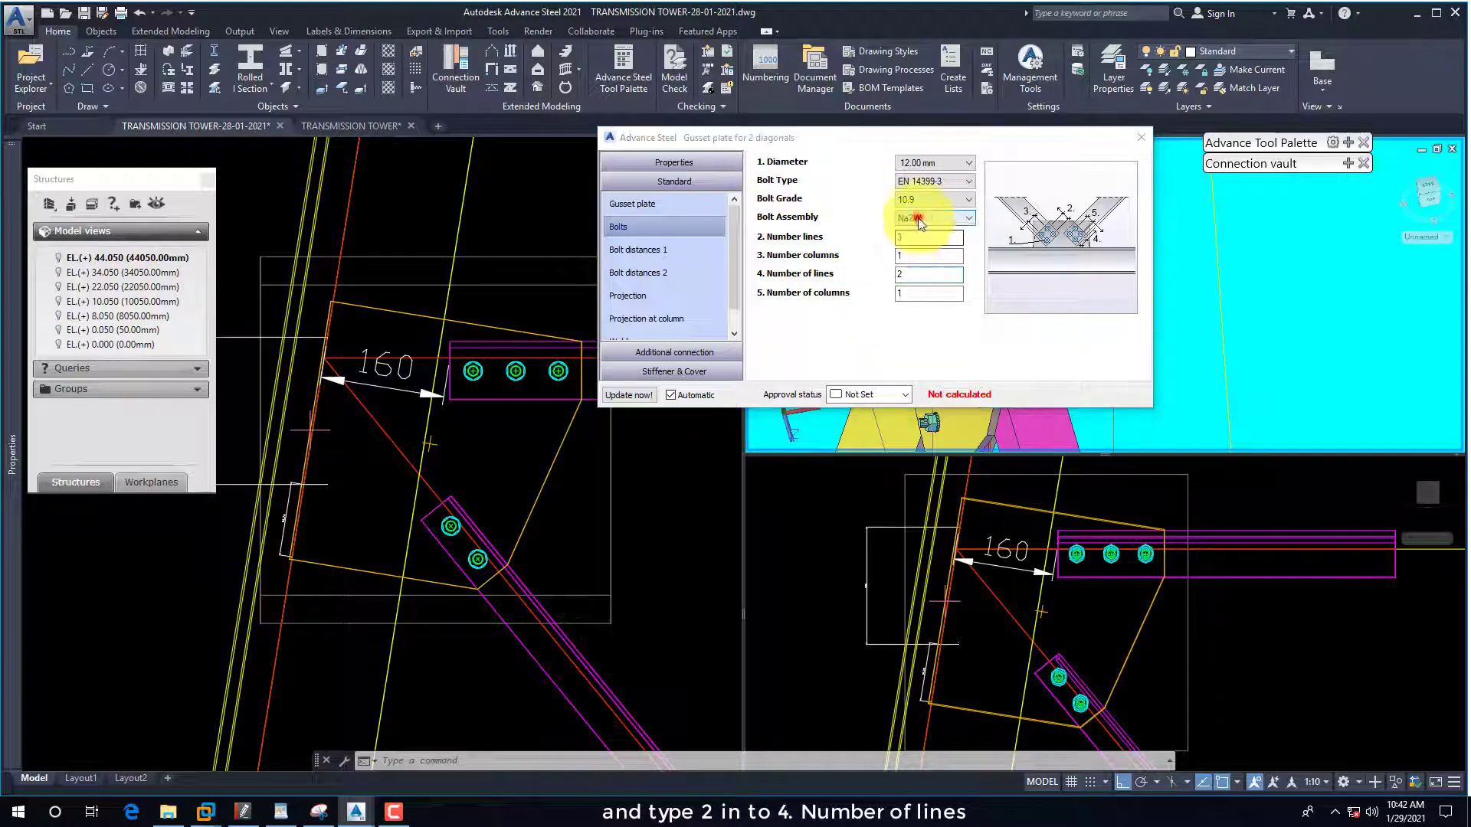
click(984, 343)
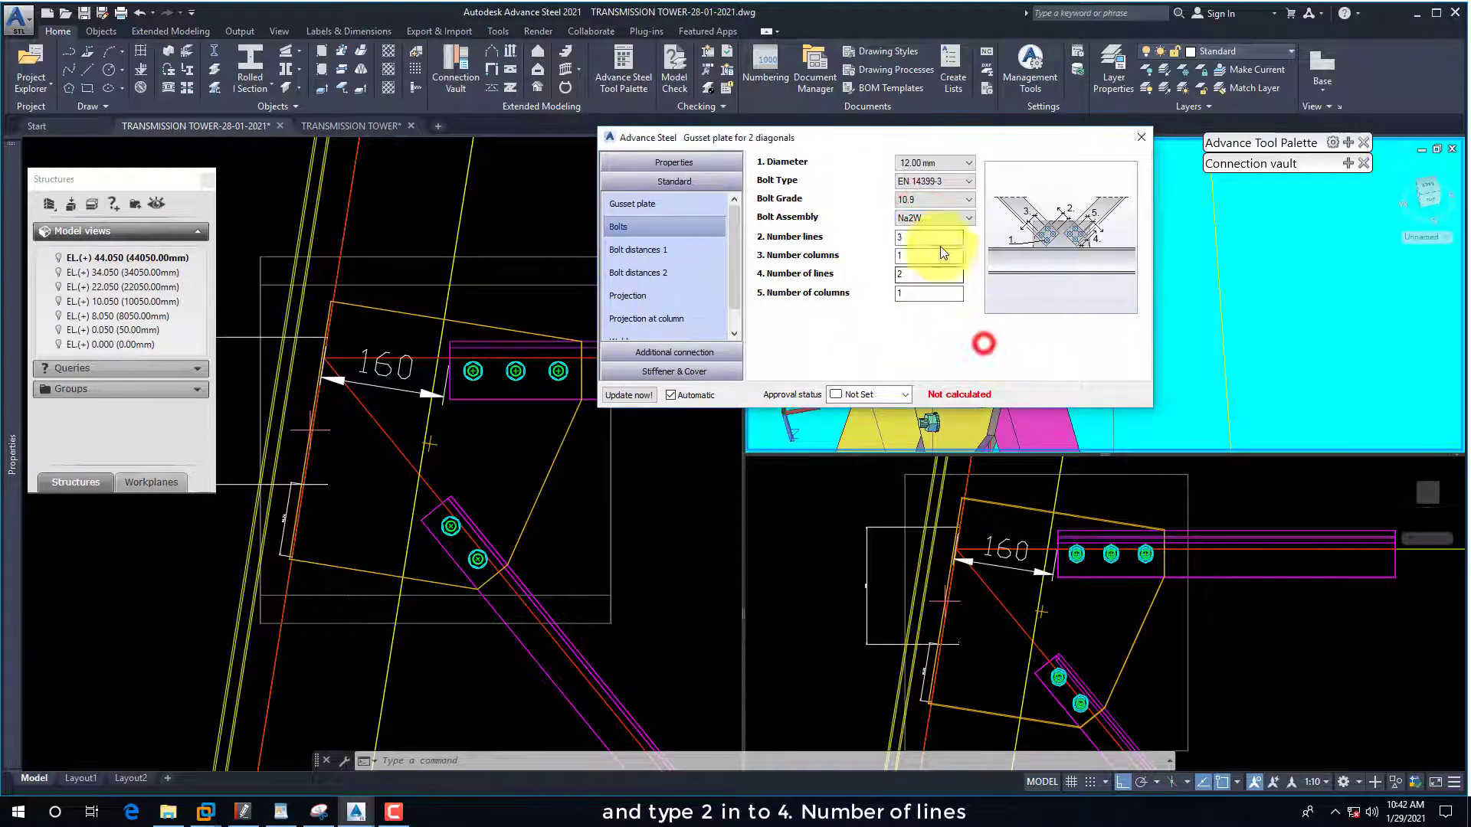
click(923, 201)
click(904, 223)
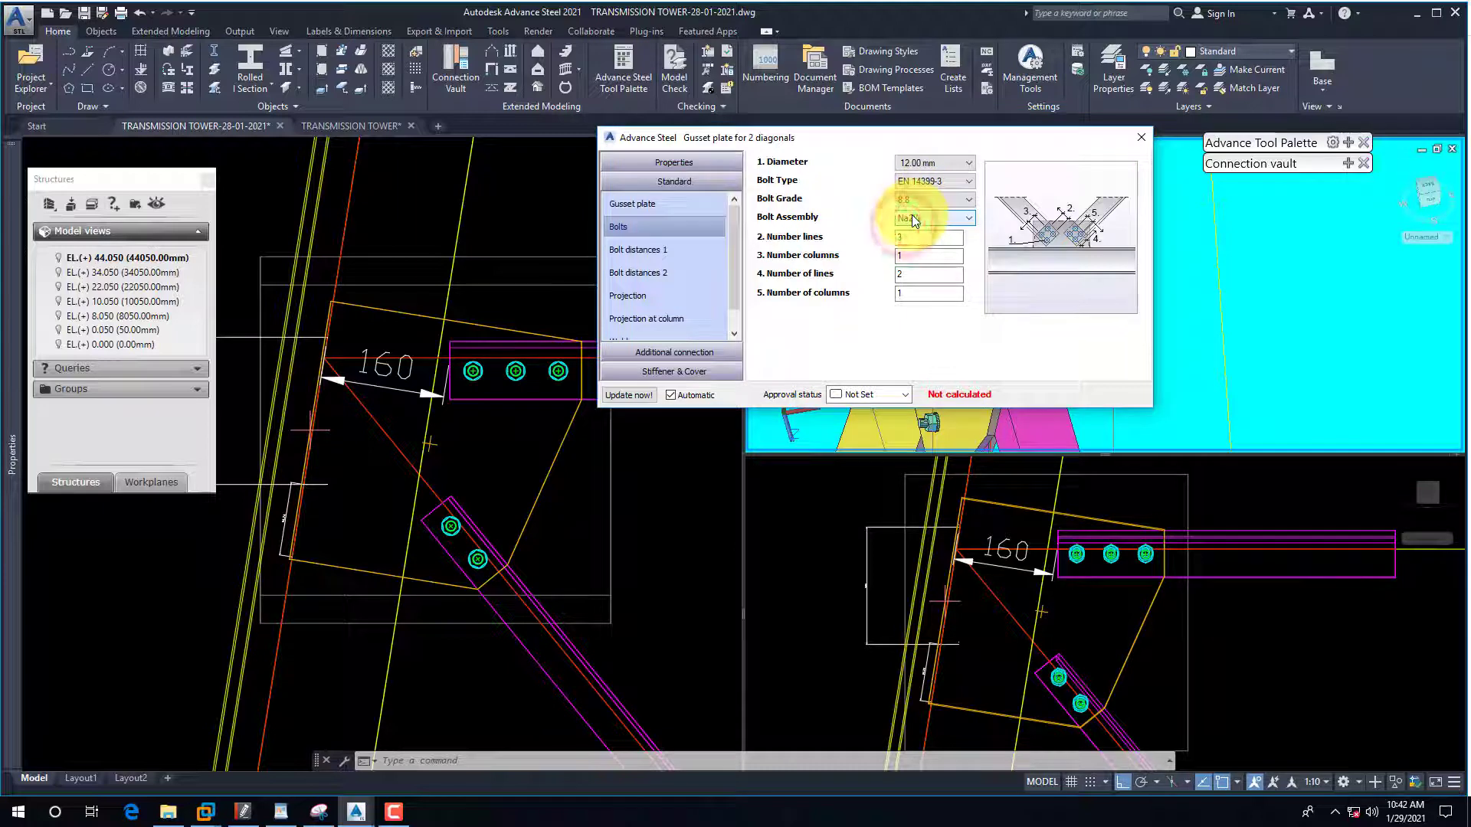
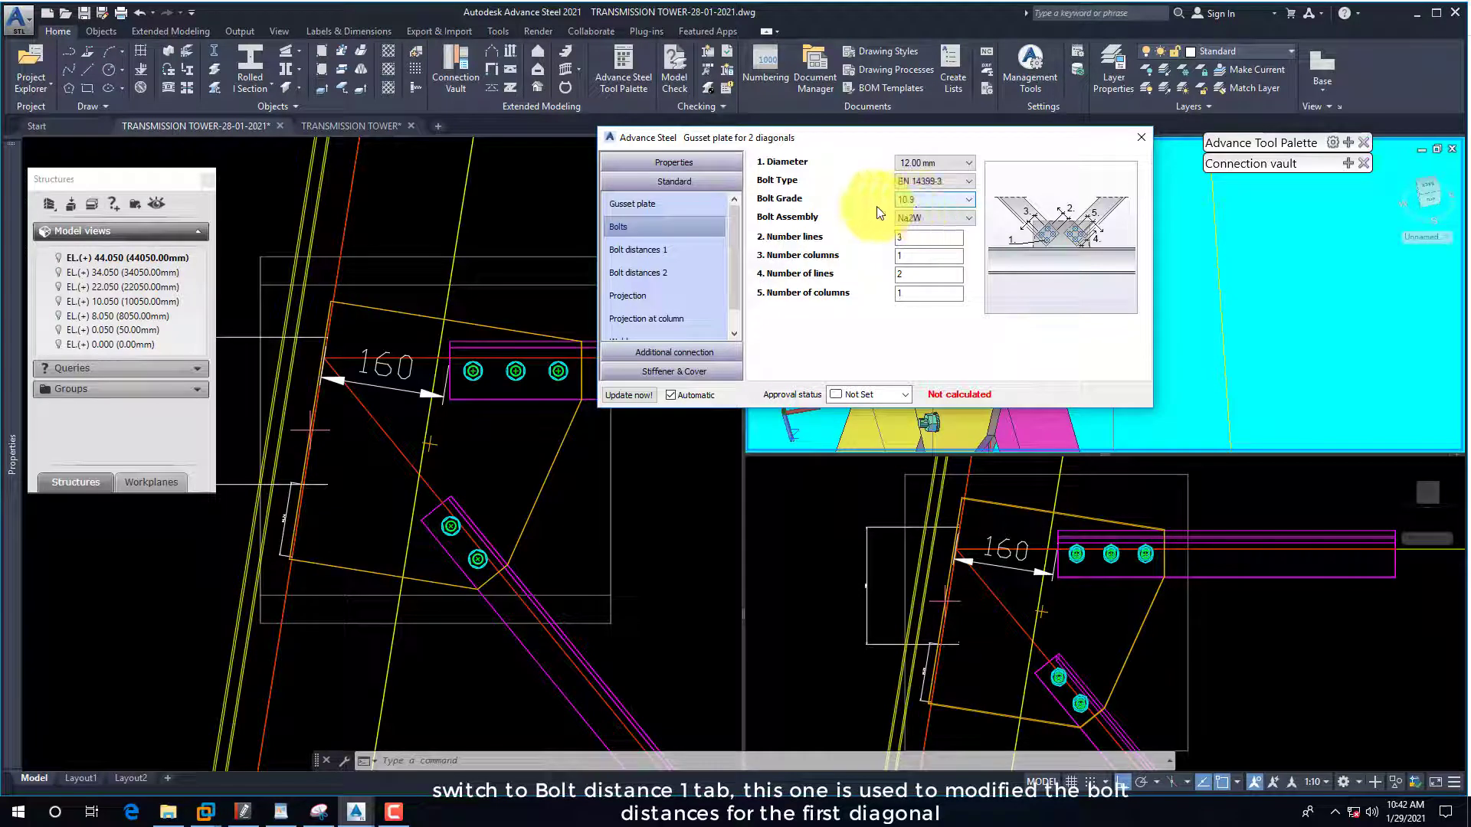
Set the intermediate distance of the first diagonal's bolts to 50 mm.
click(654, 252)
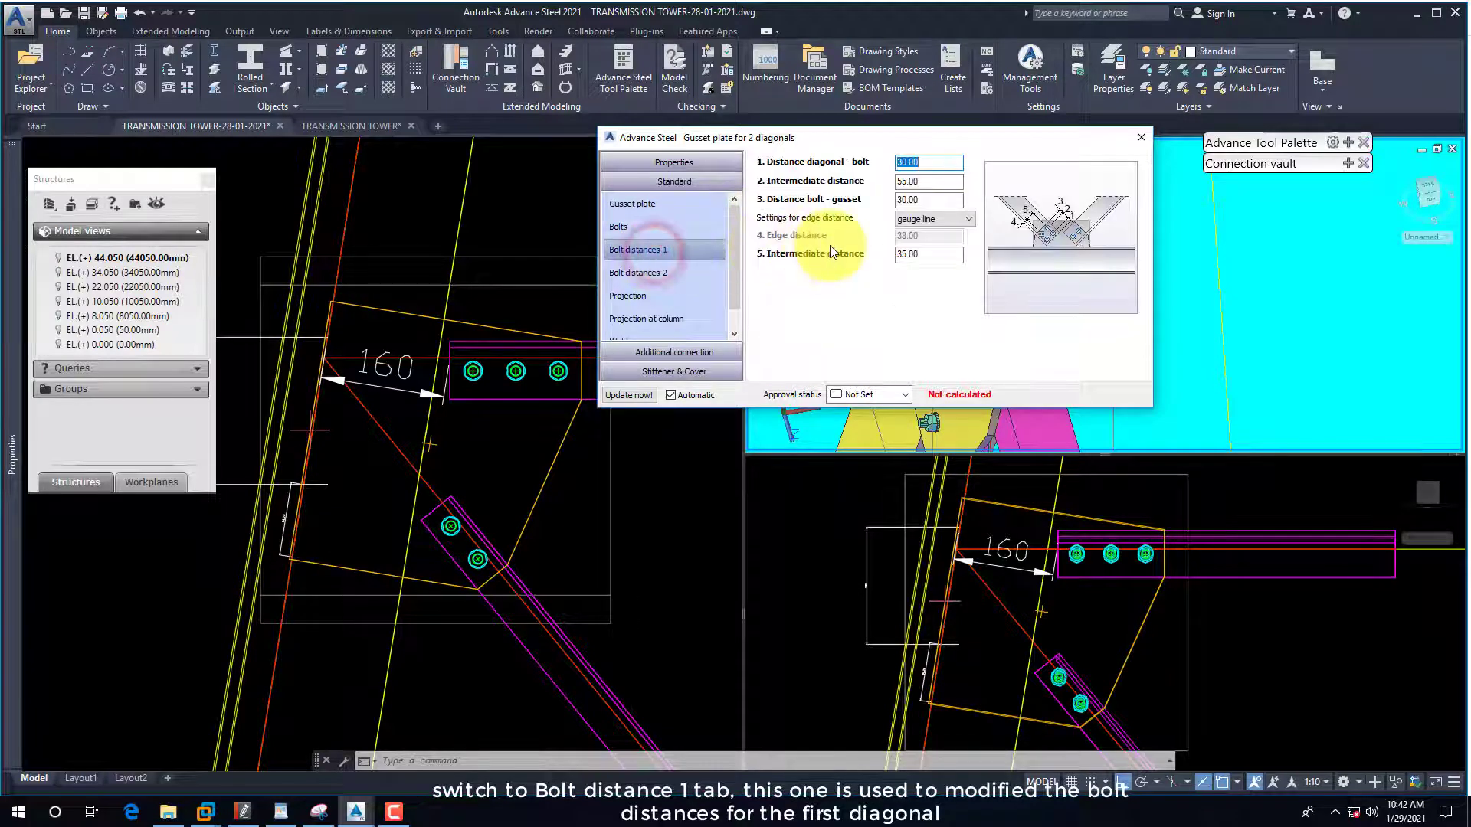
click(919, 161)
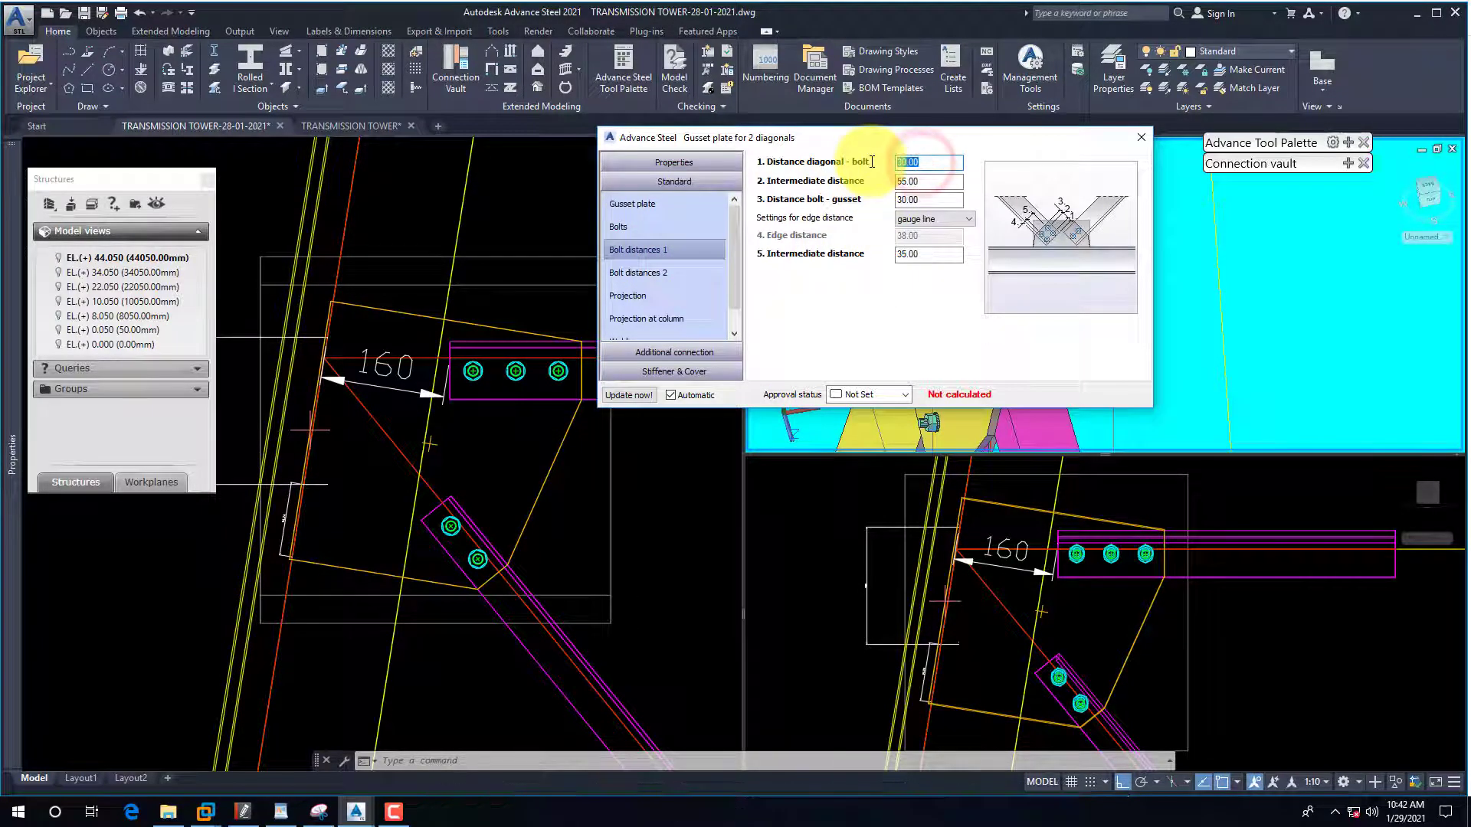
click(925, 182)
text(50)
Set the first diagonal's edge distance setting to edge, trying the center line option along the way.
click(930, 219)
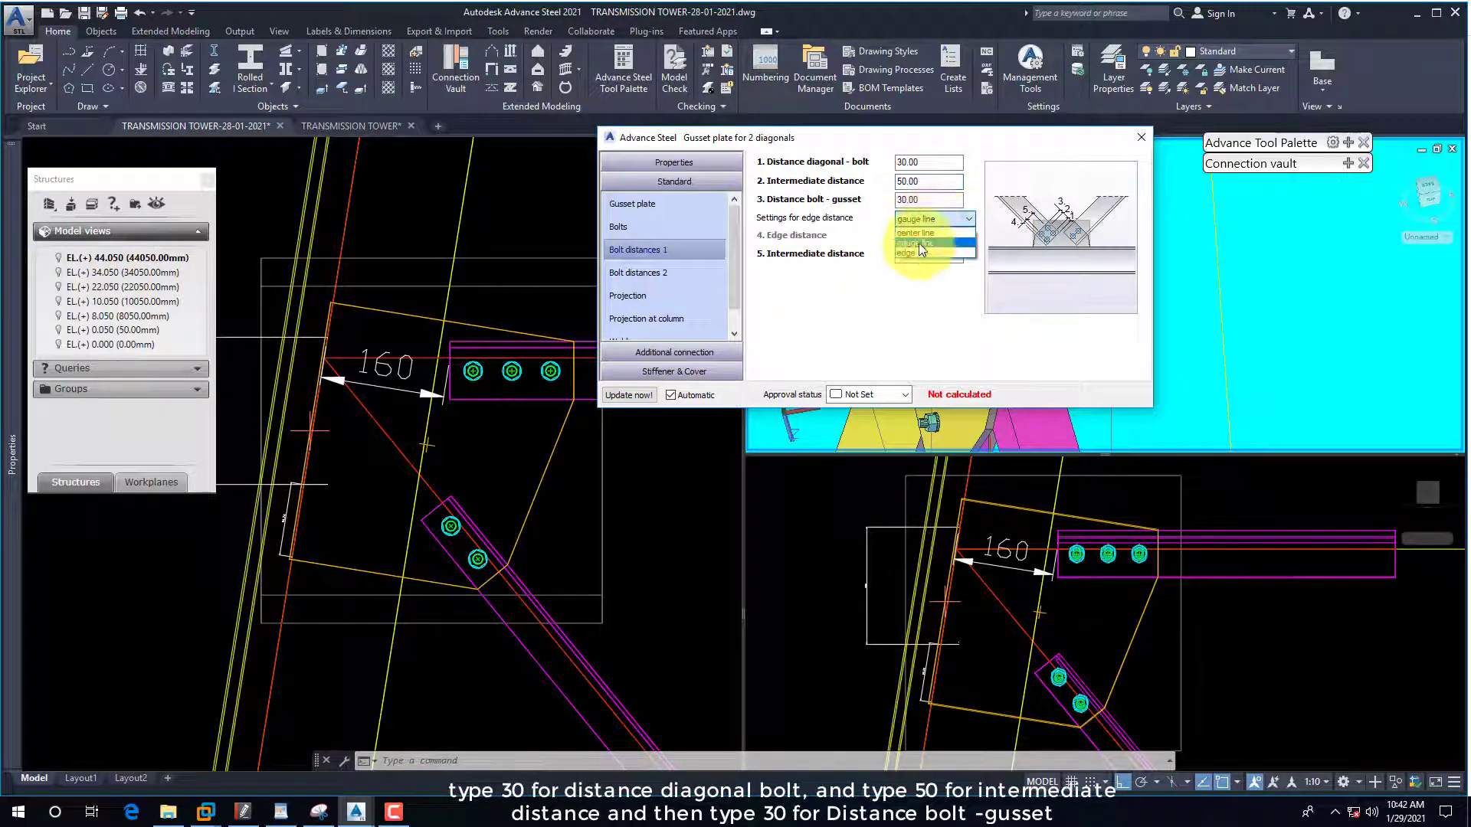
click(916, 251)
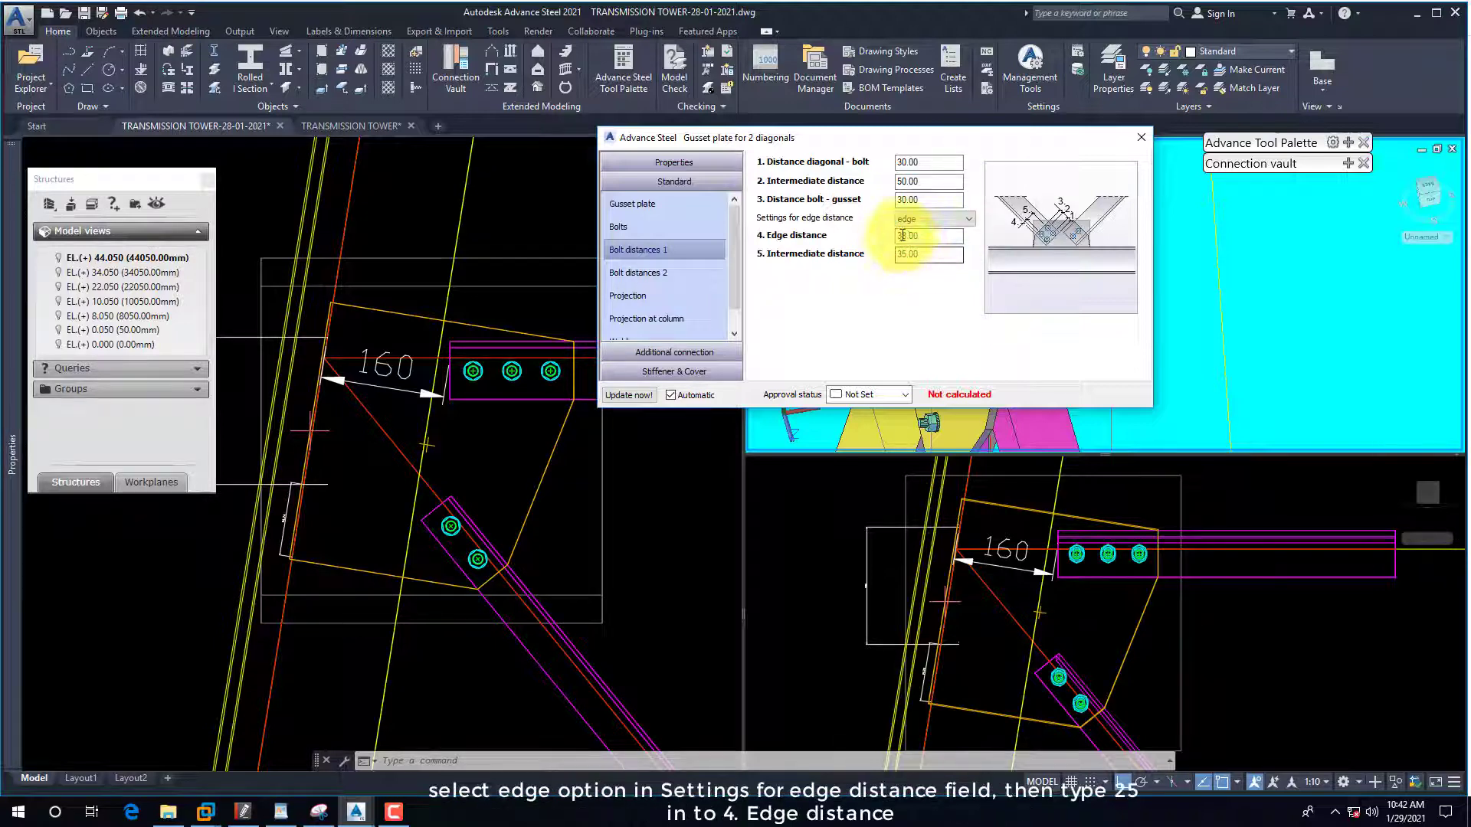
click(915, 233)
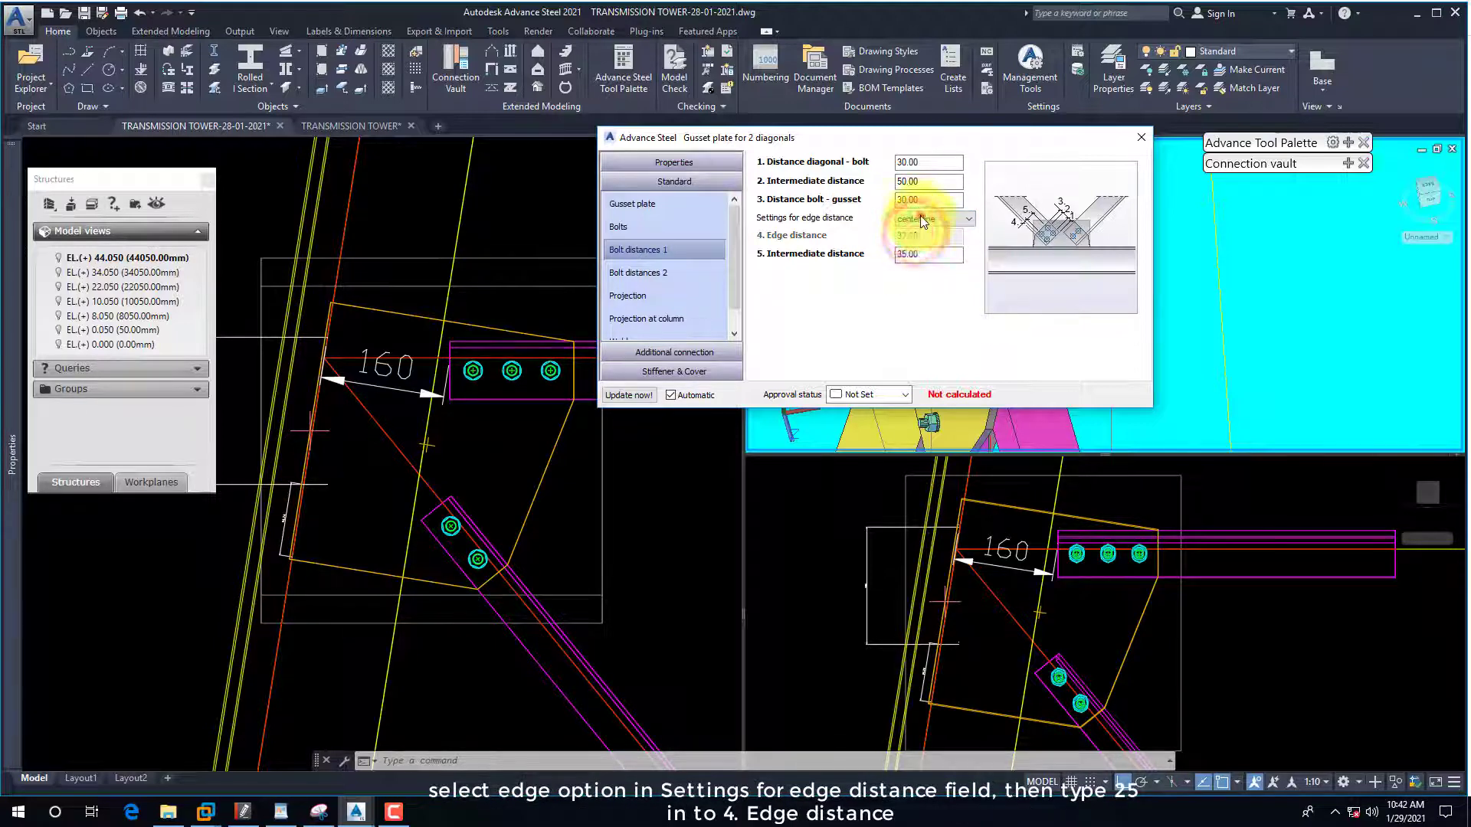
click(927, 219)
click(916, 251)
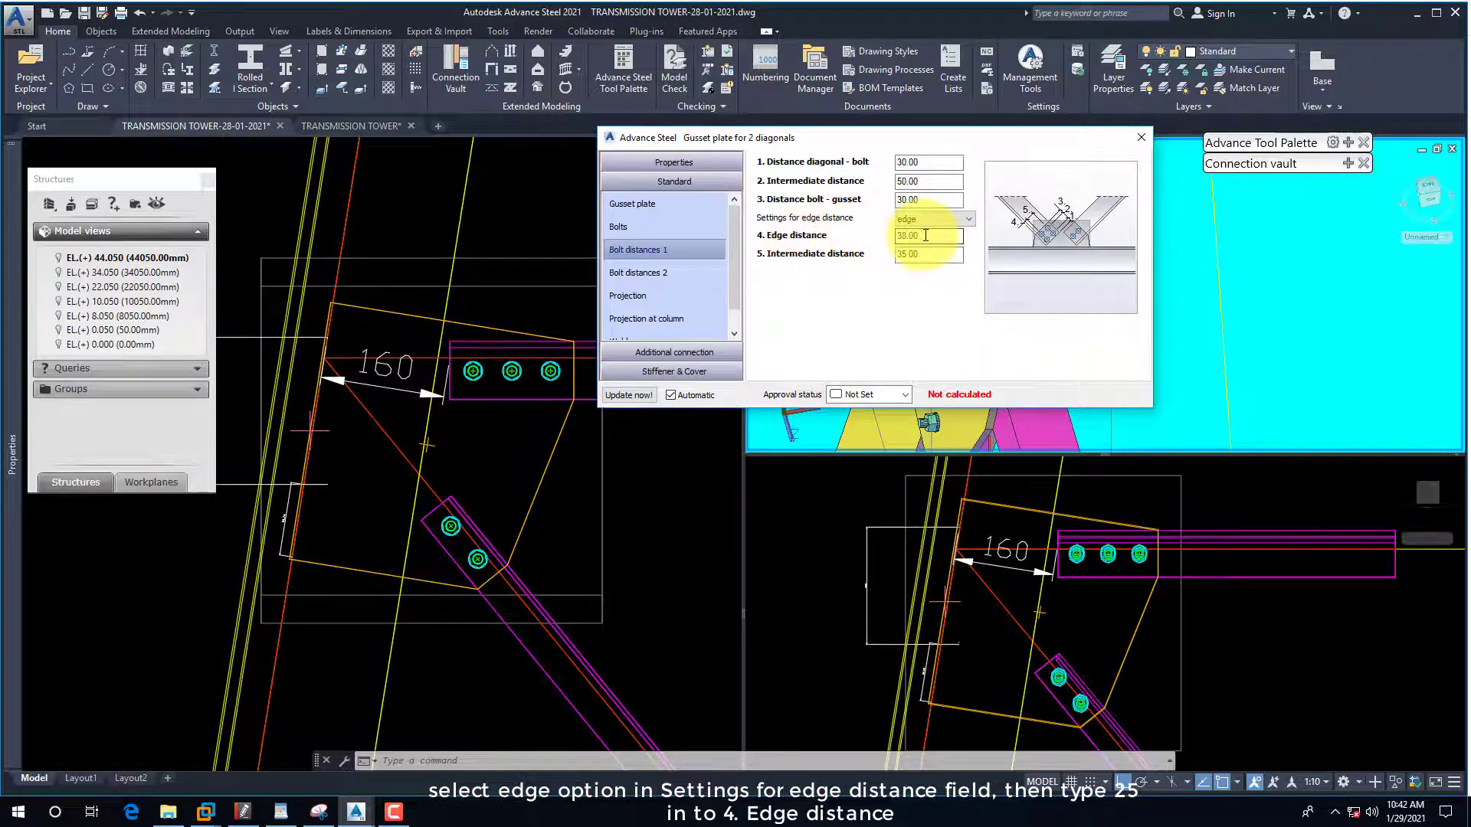
Try an edge distance of 0 for the first diagonal's bolts and inspect their position on the horizontal angle.
double_click(923, 236)
text(0)
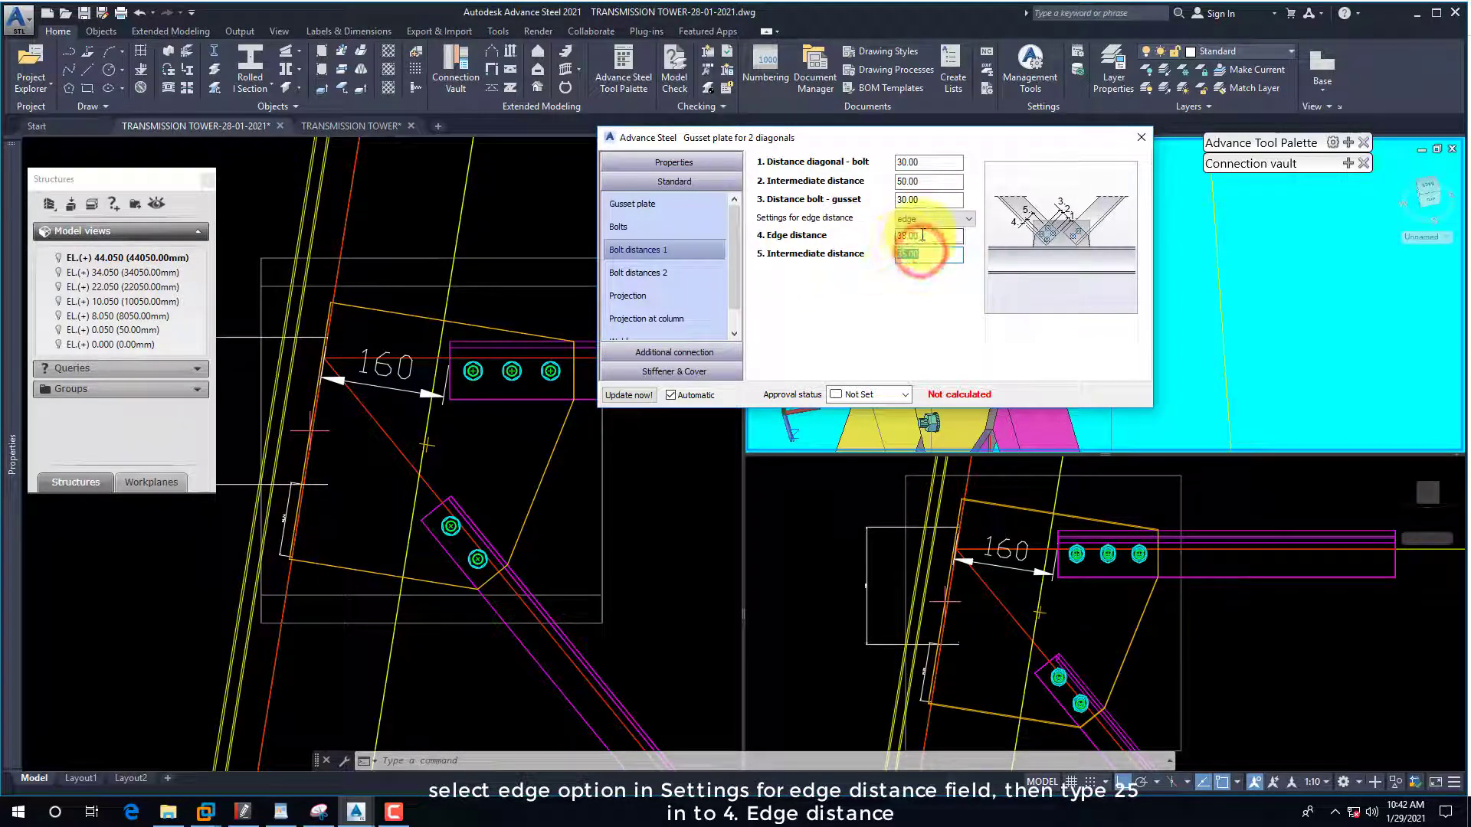
key(Return)
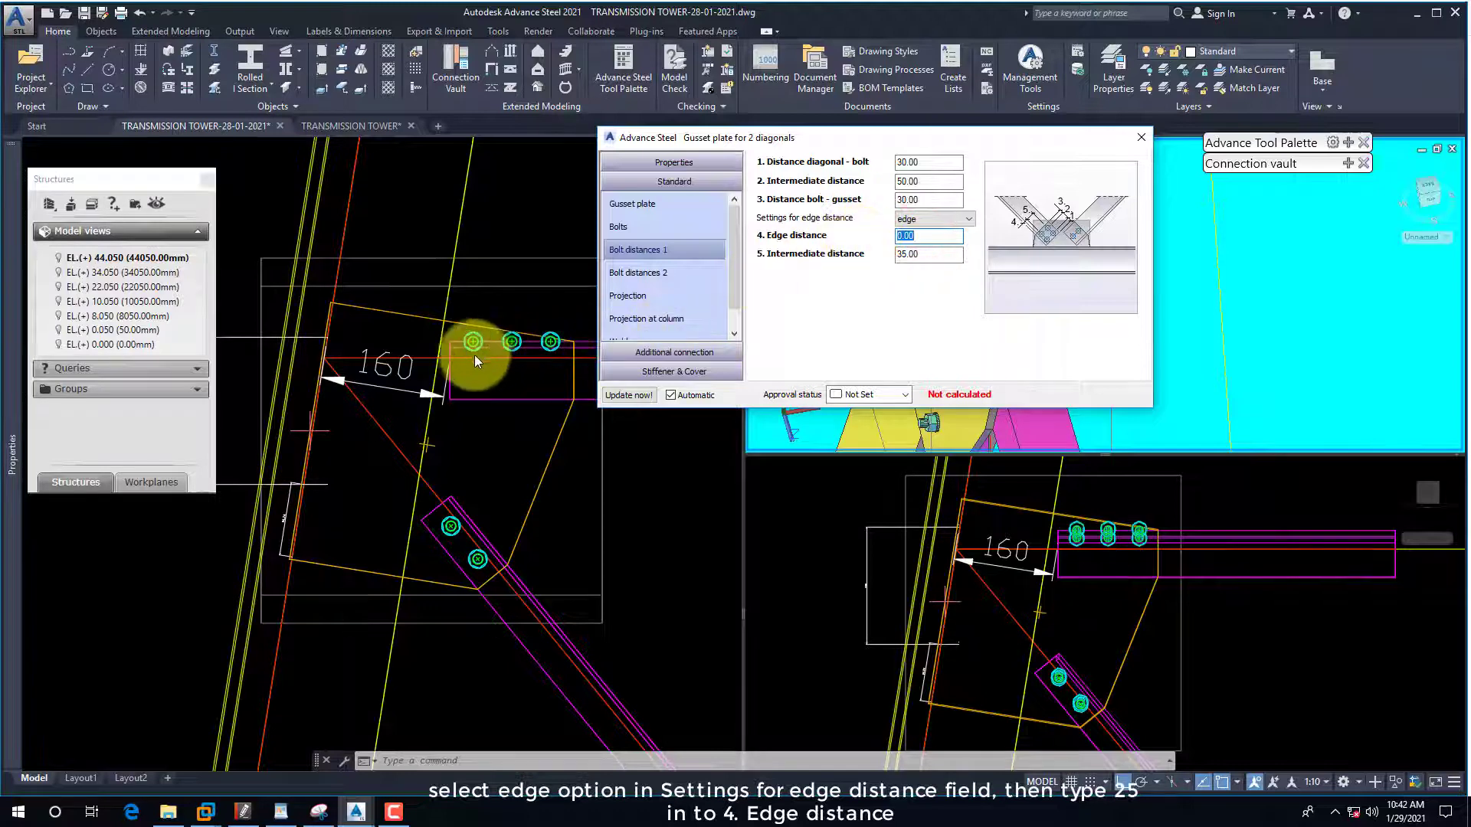
click(536, 374)
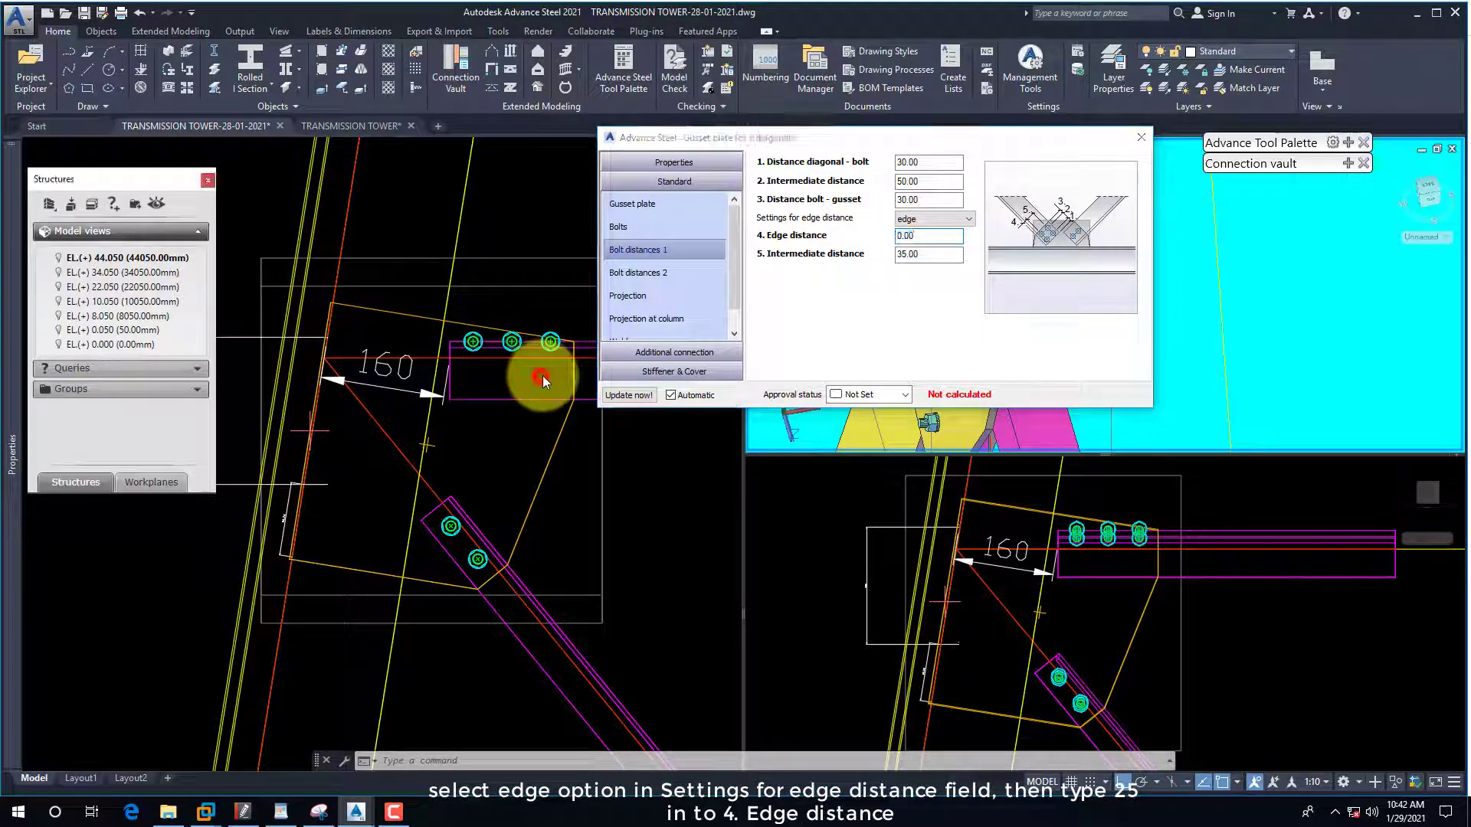
click(574, 323)
scroll(574, 323, up, 4)
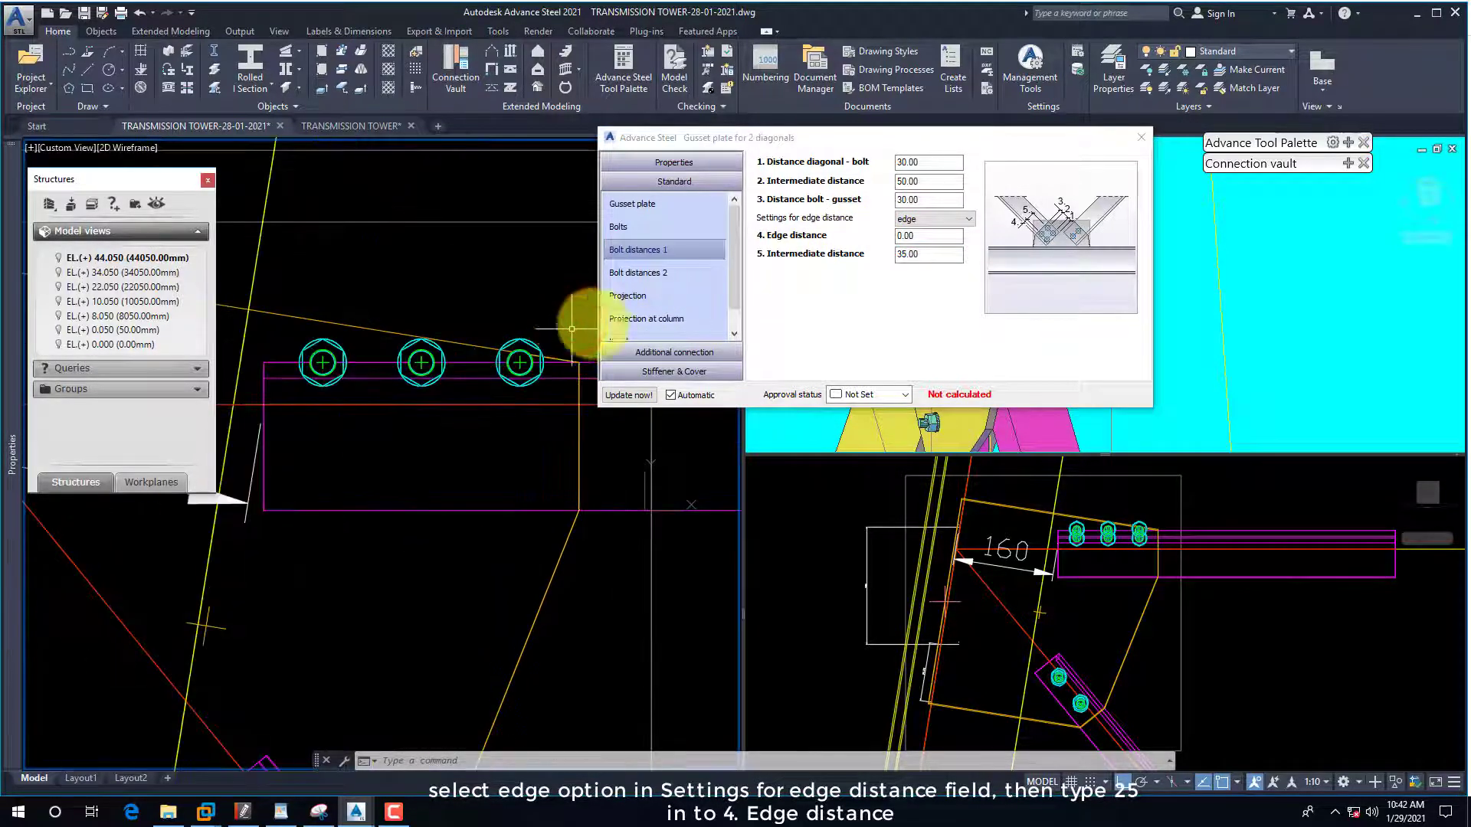
Set the first diagonal's bolt edge distance to 25 mm and compare the layout with Detail 4 in PDF-XChange Editor.
click(918, 236)
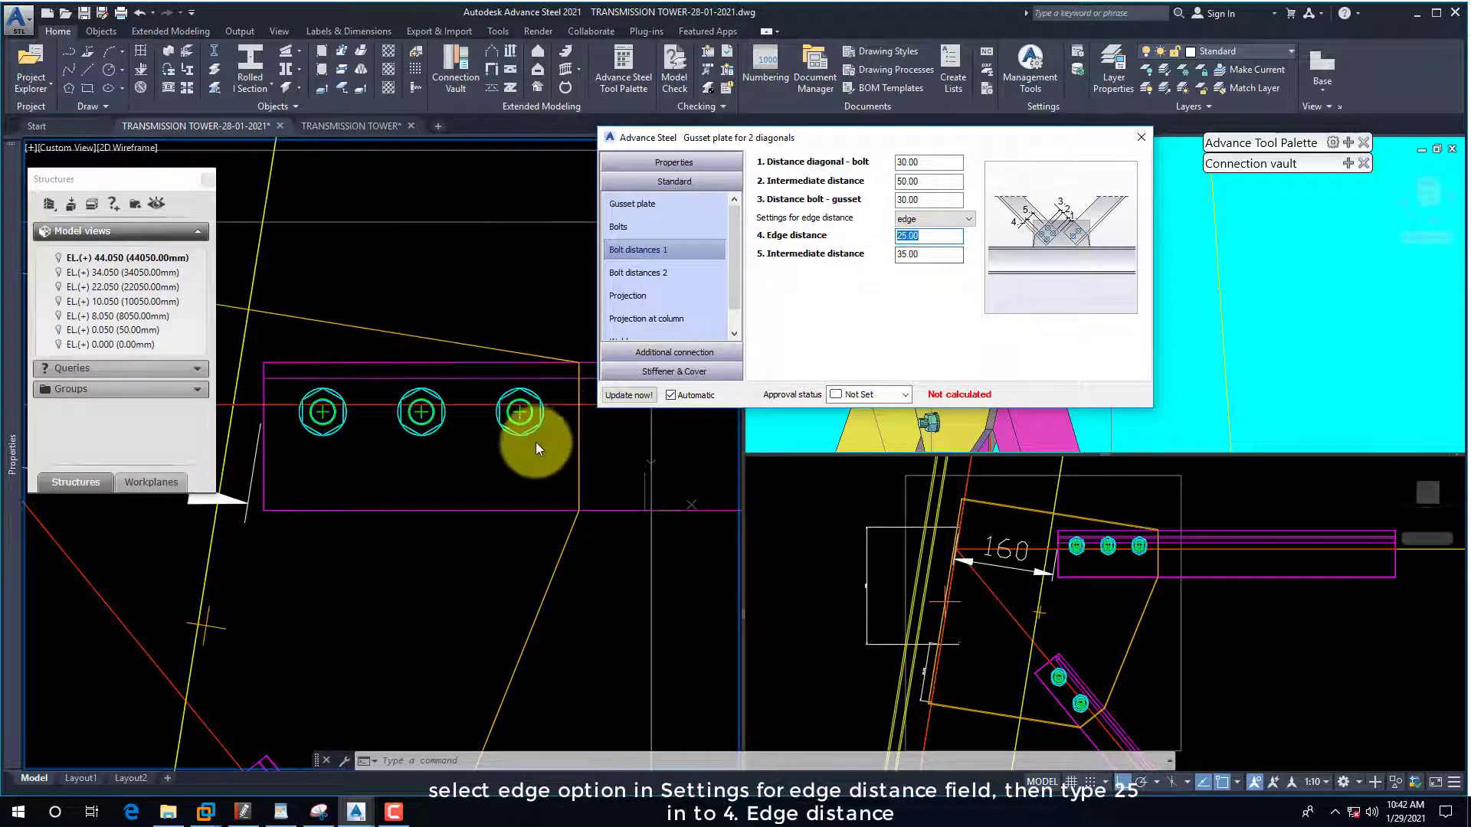
click(536, 443)
scroll(536, 443, down, 4)
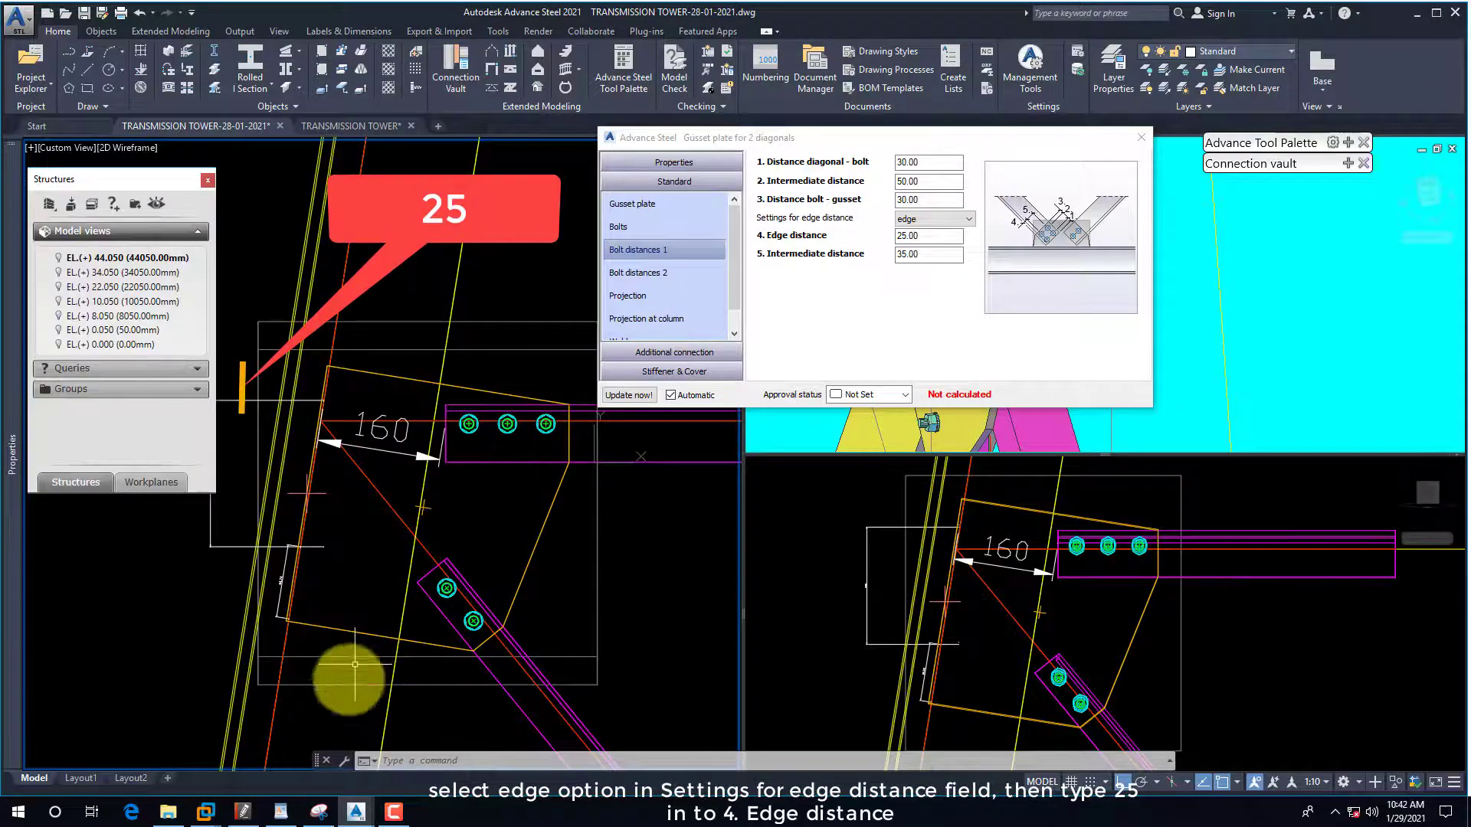
click(243, 810)
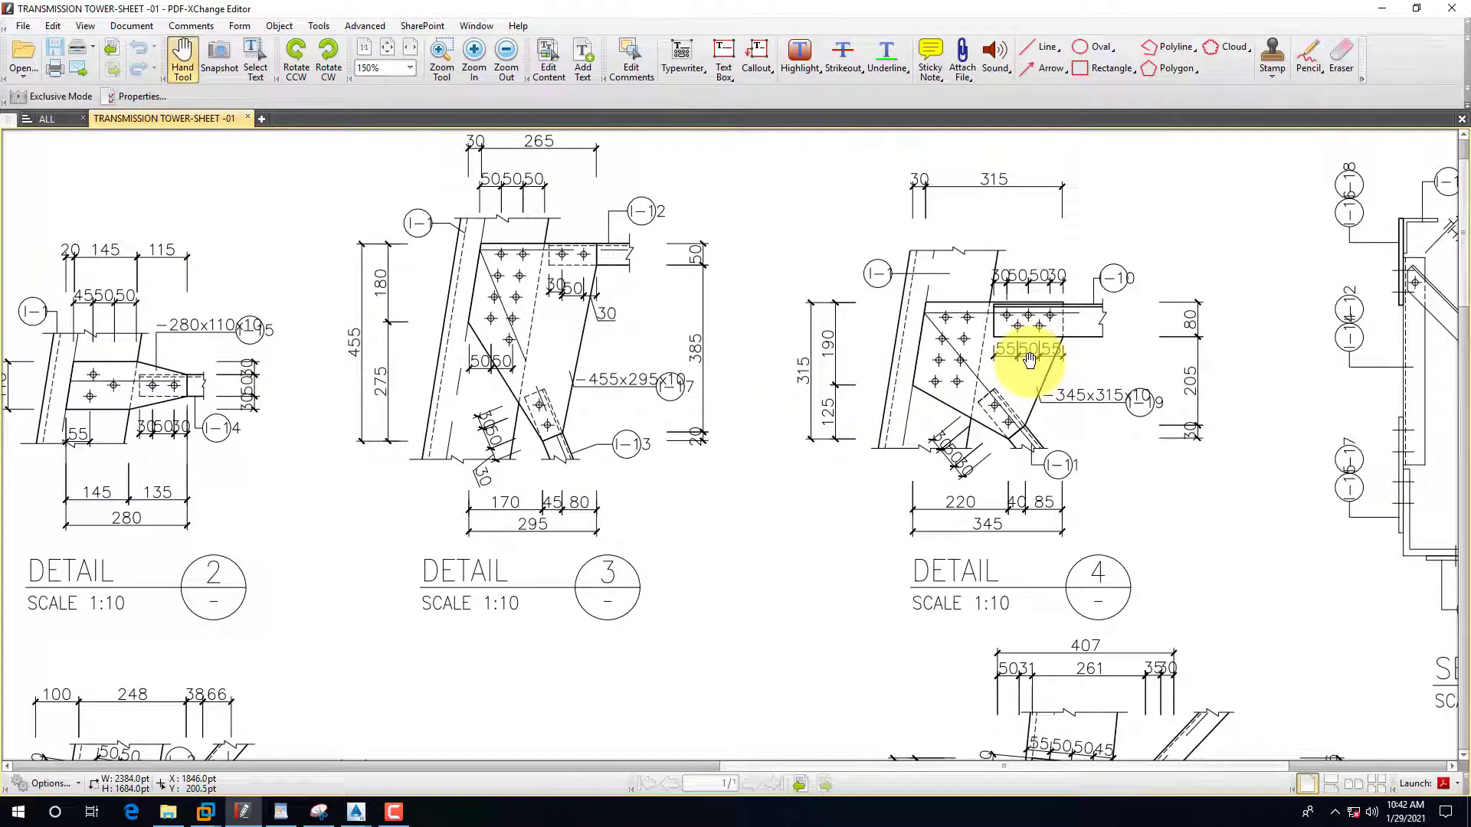
click(1383, 9)
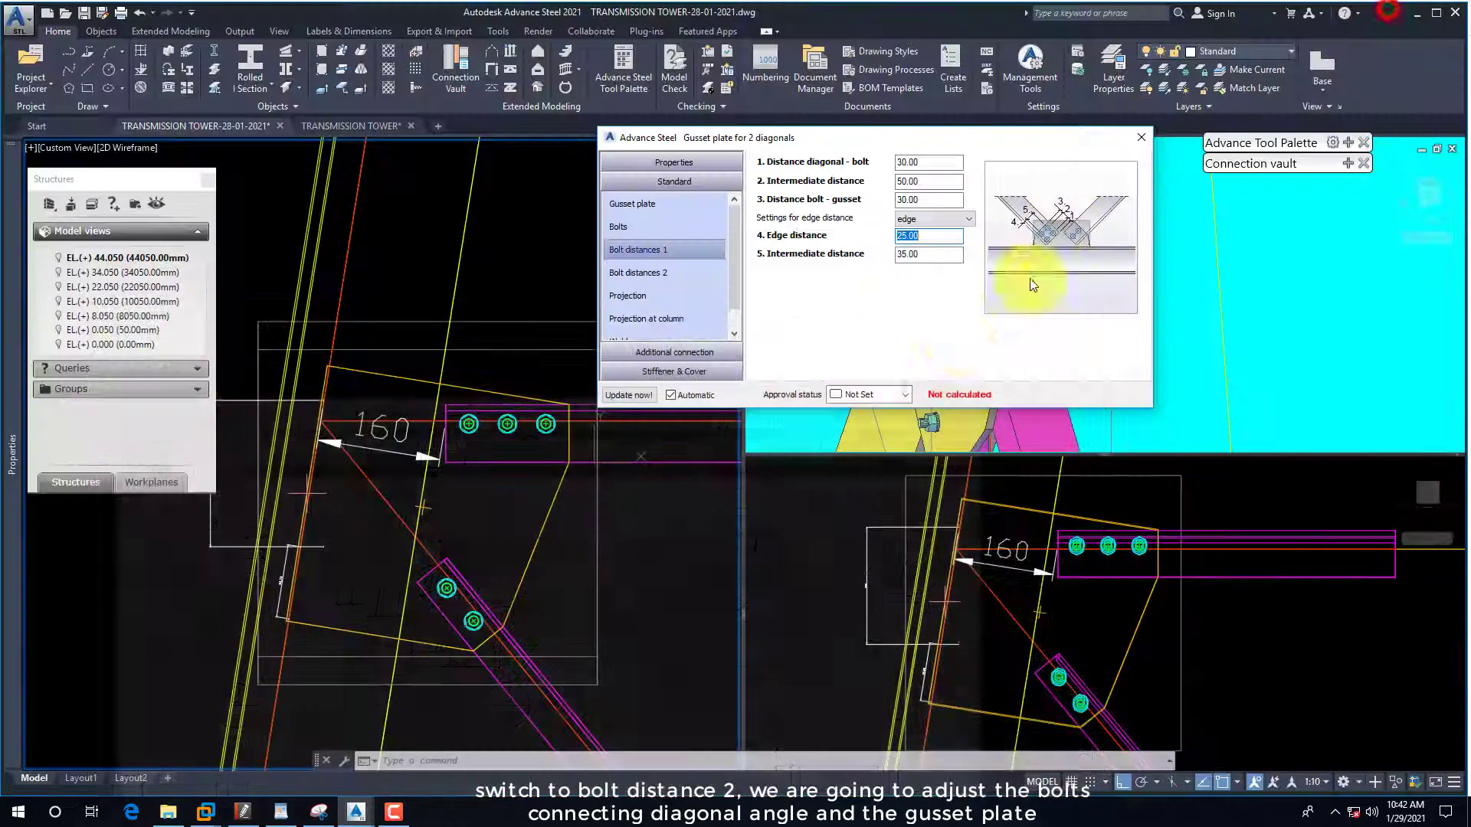
Set the second diagonal's bolt distances to 30 mm from diagonal to bolt and 50 mm intermediate, with the edge distance setting on center line.
click(663, 273)
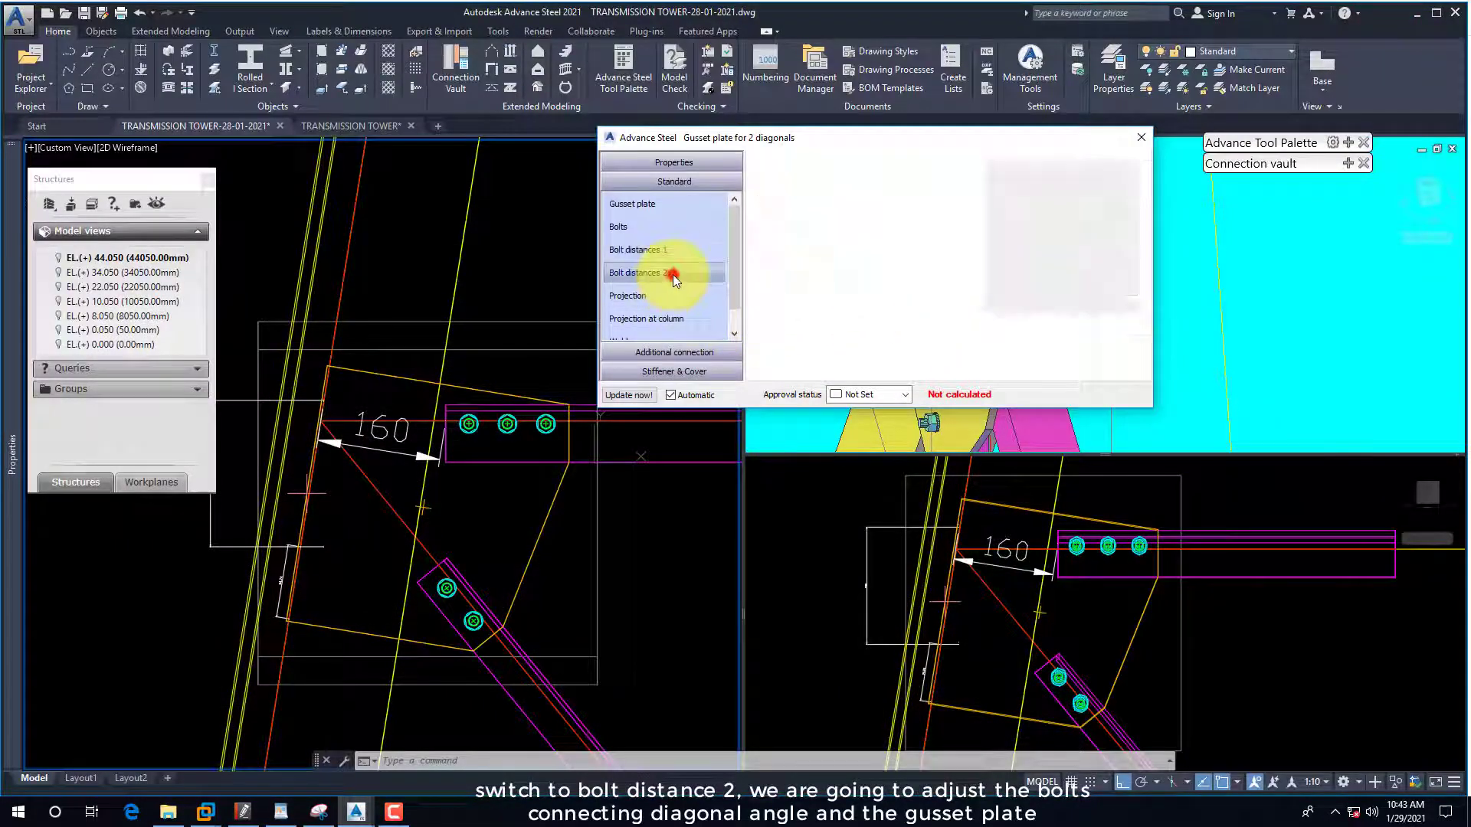
click(930, 181)
text(55)
click(931, 162)
text(30)
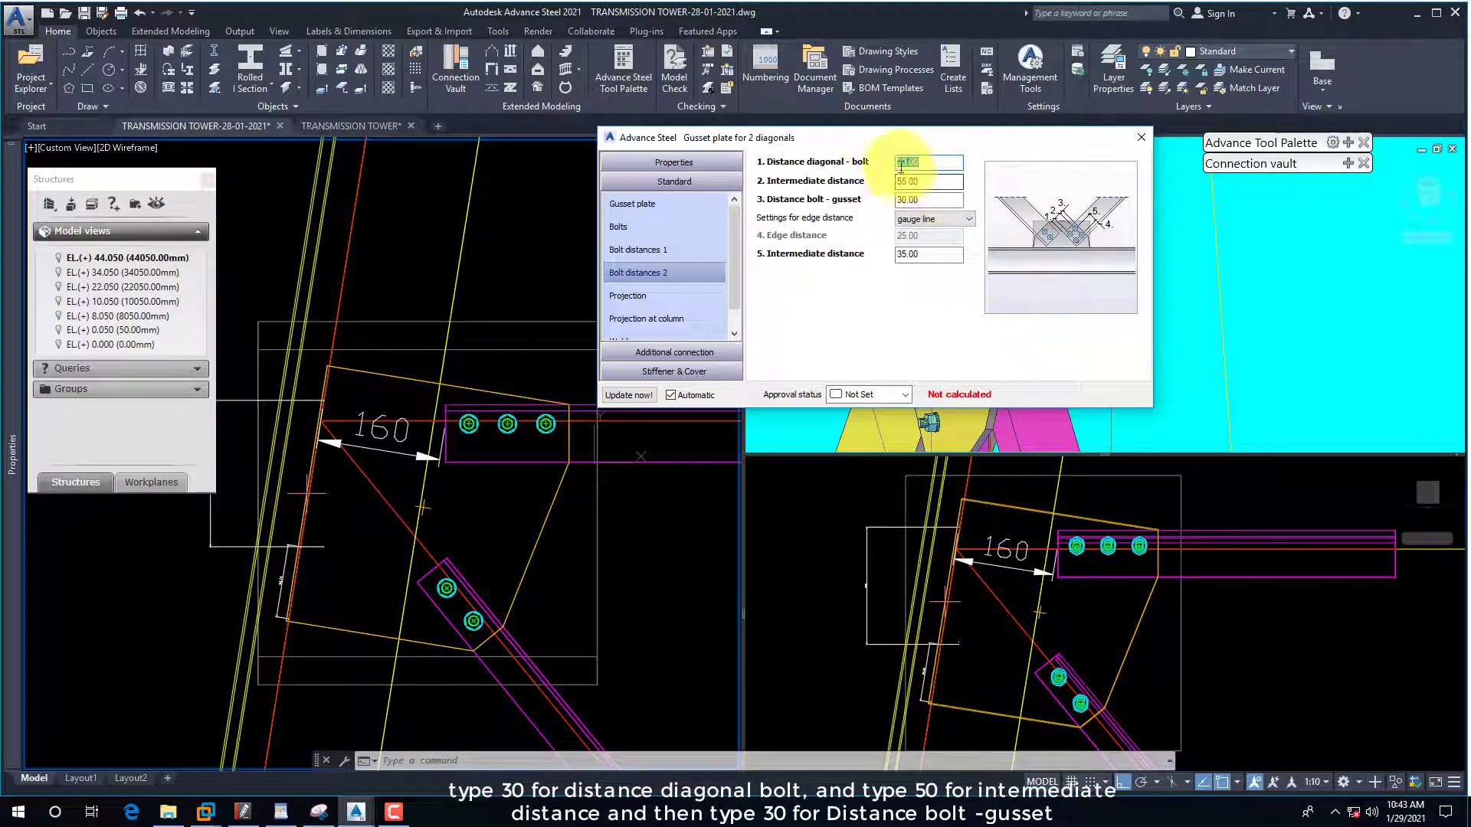
click(927, 182)
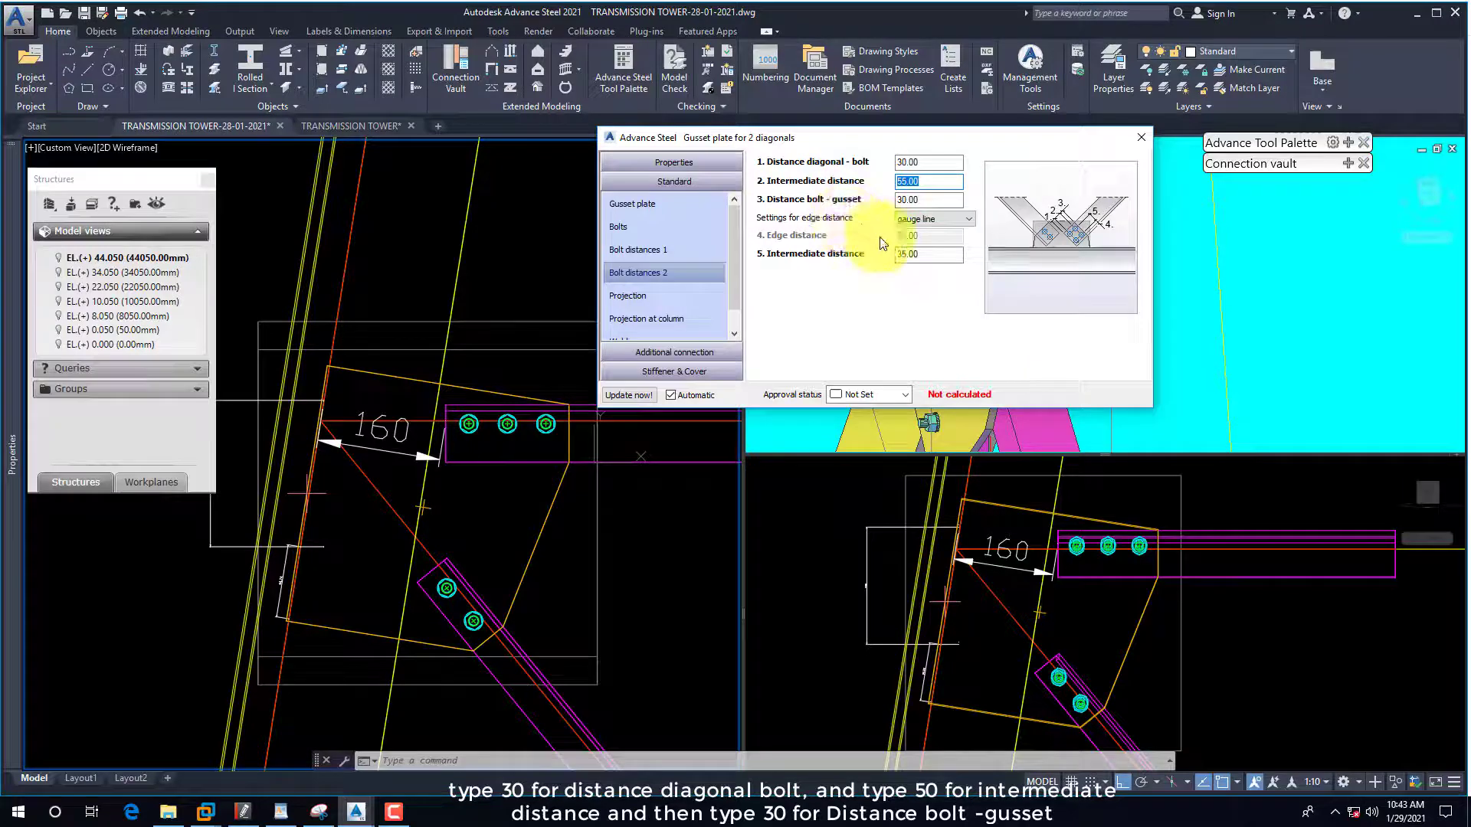
text(50)
key(Return)
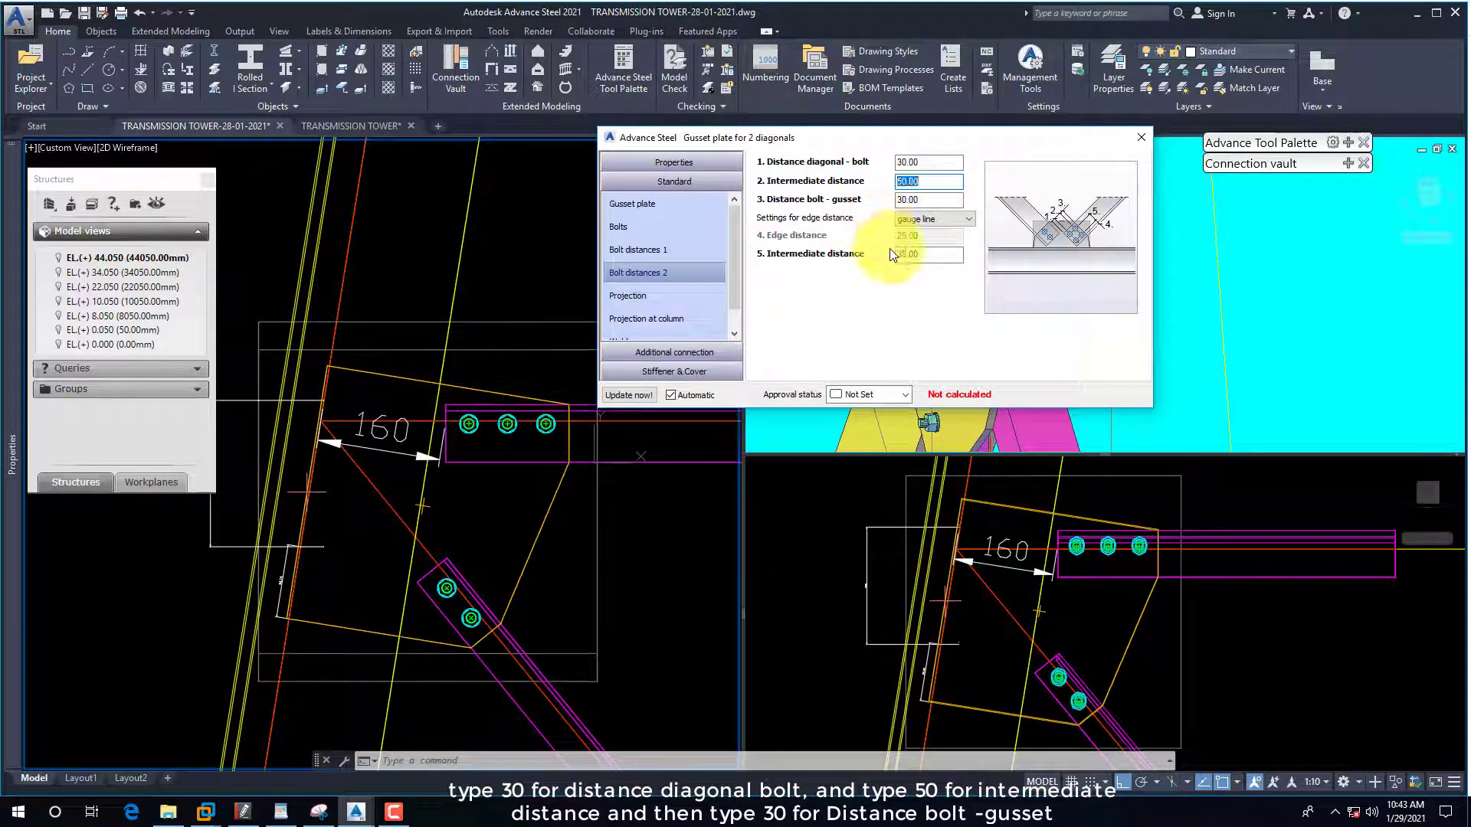
click(929, 220)
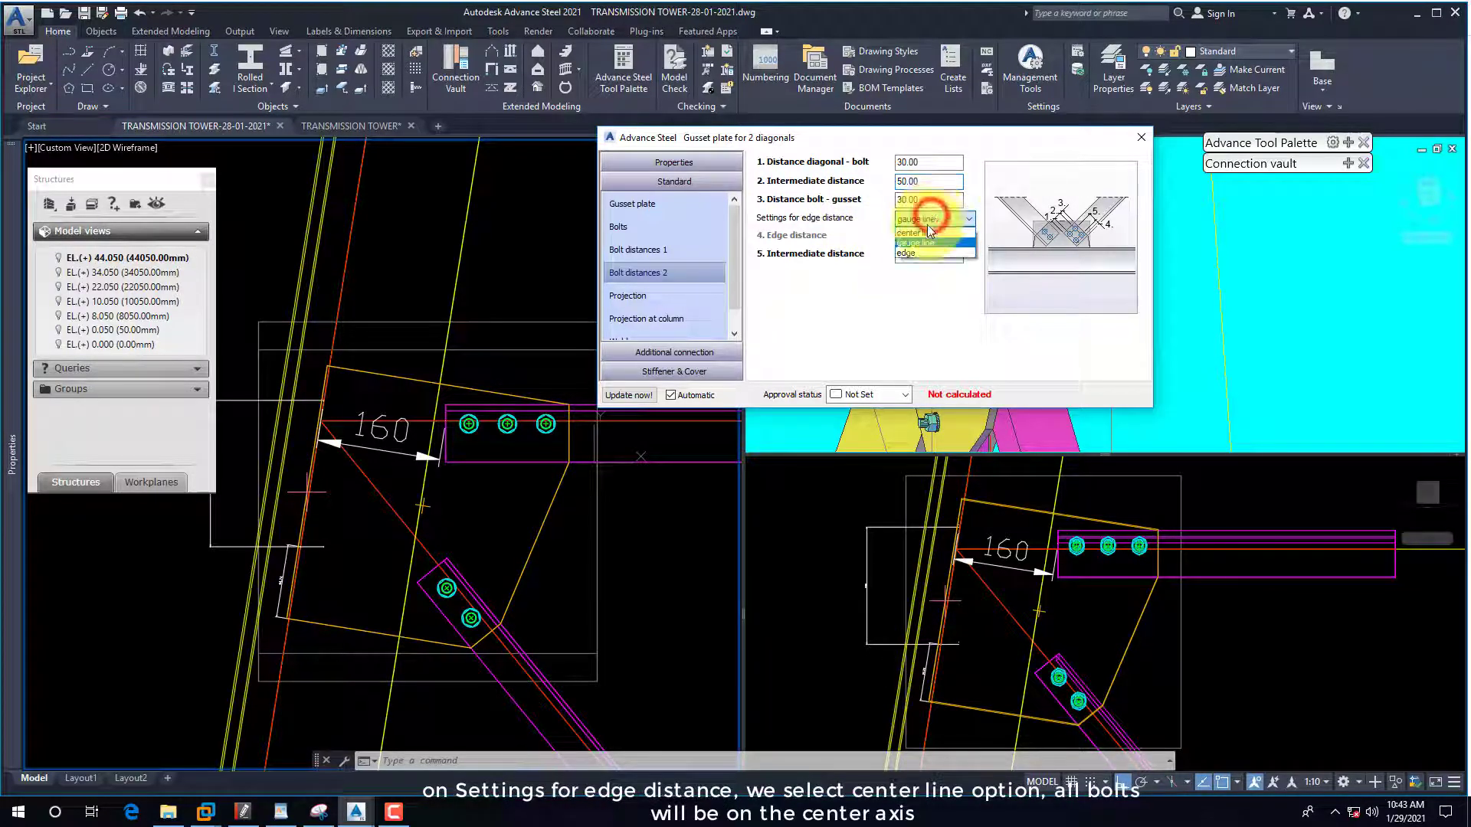
click(916, 236)
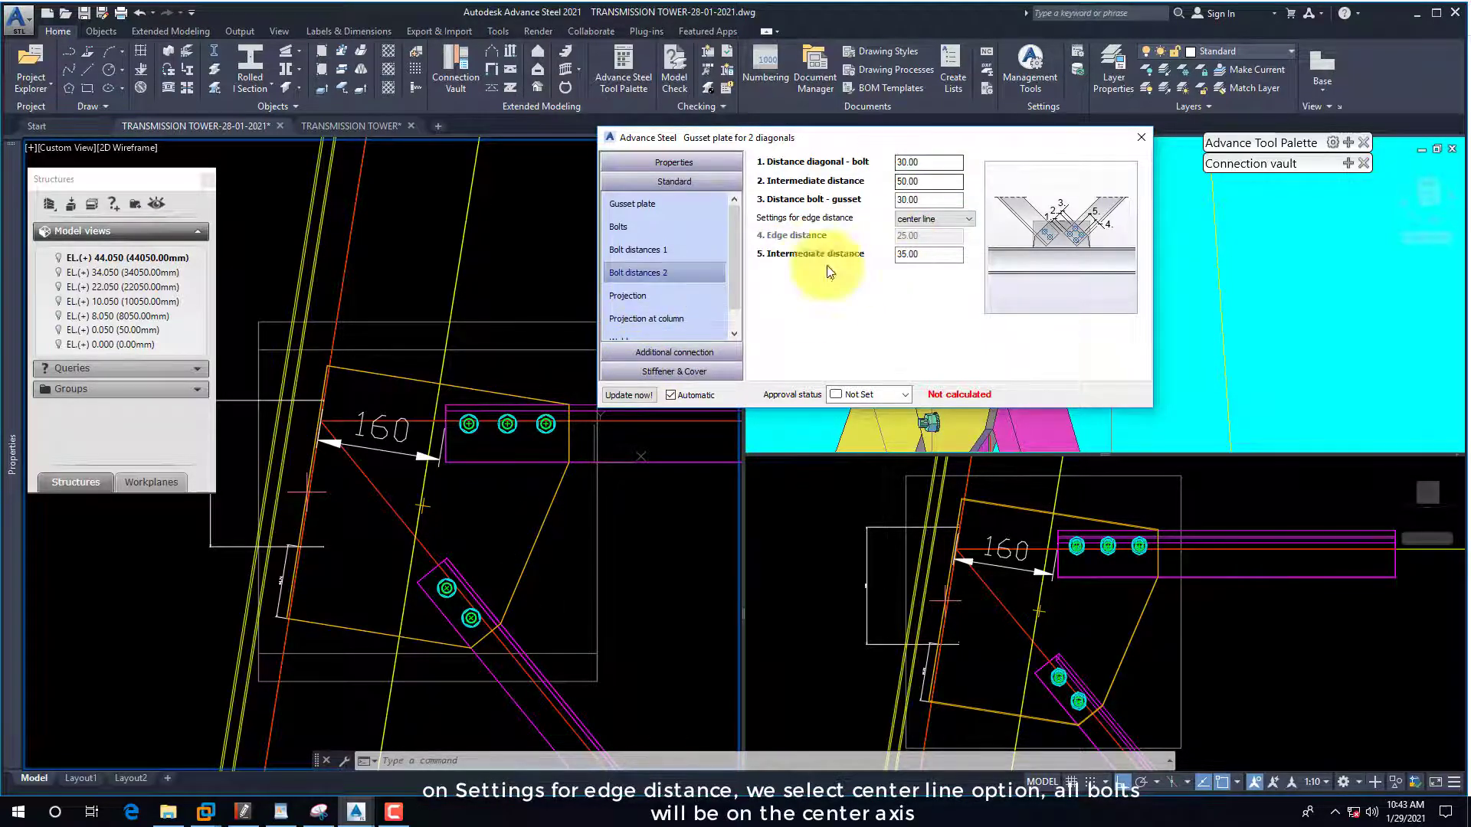
Check the plate edges in Detail 4 in PDF-XChange Editor, and back in Advance Steel set the gusset plate's projection 1 to 5 mm.
click(646, 296)
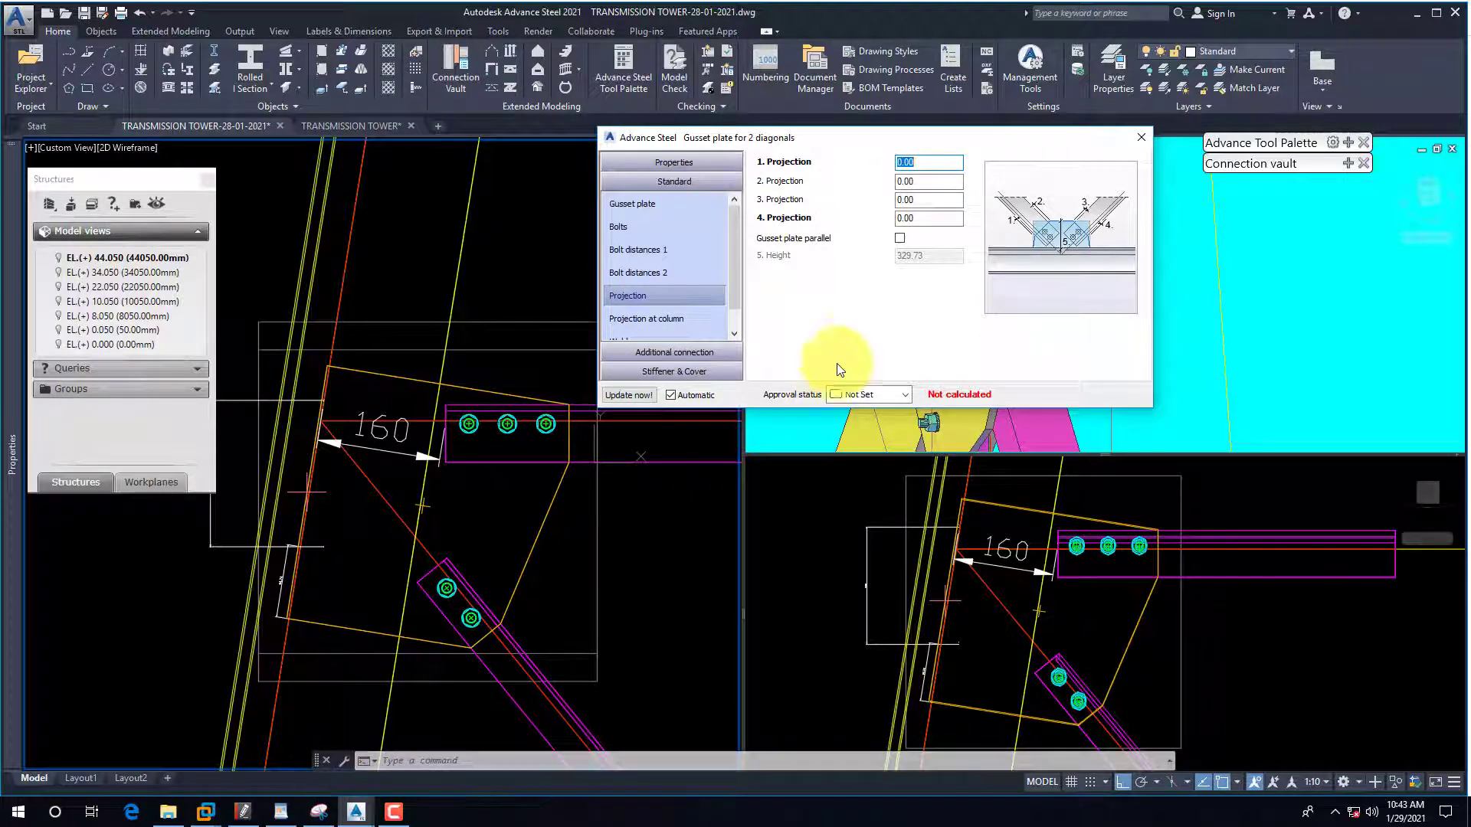
click(243, 811)
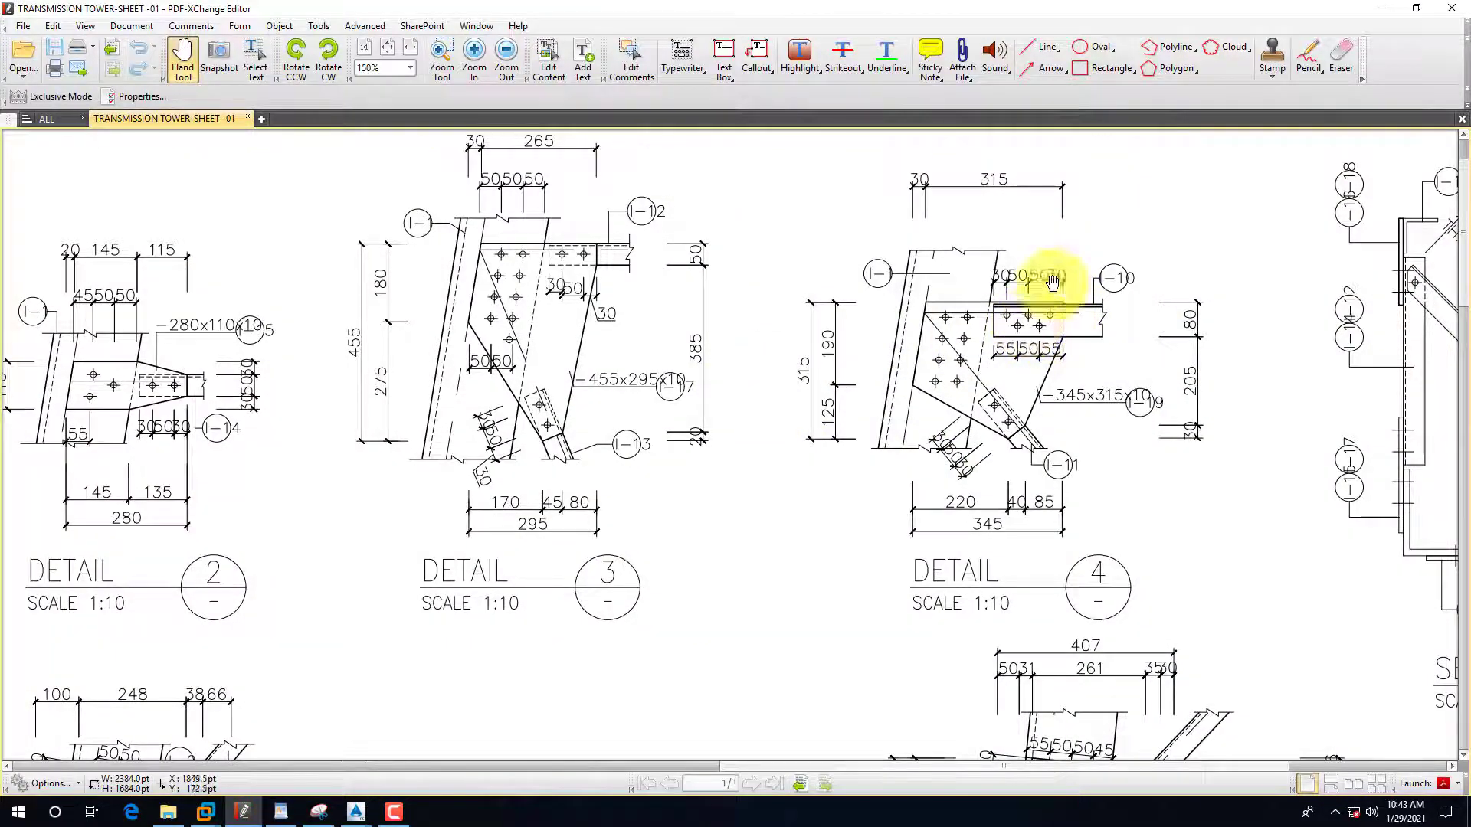
click(1382, 9)
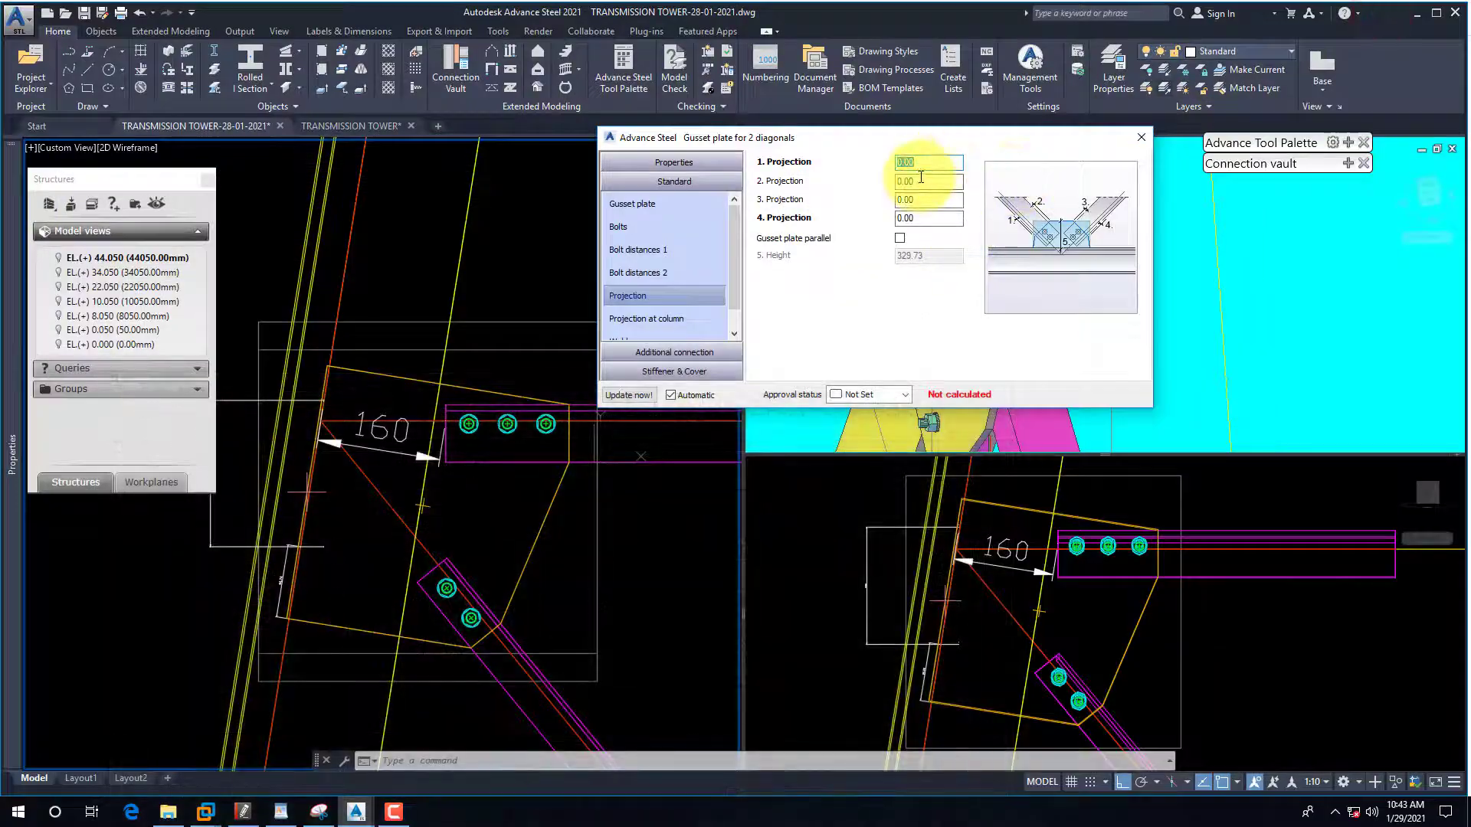
key(Return)
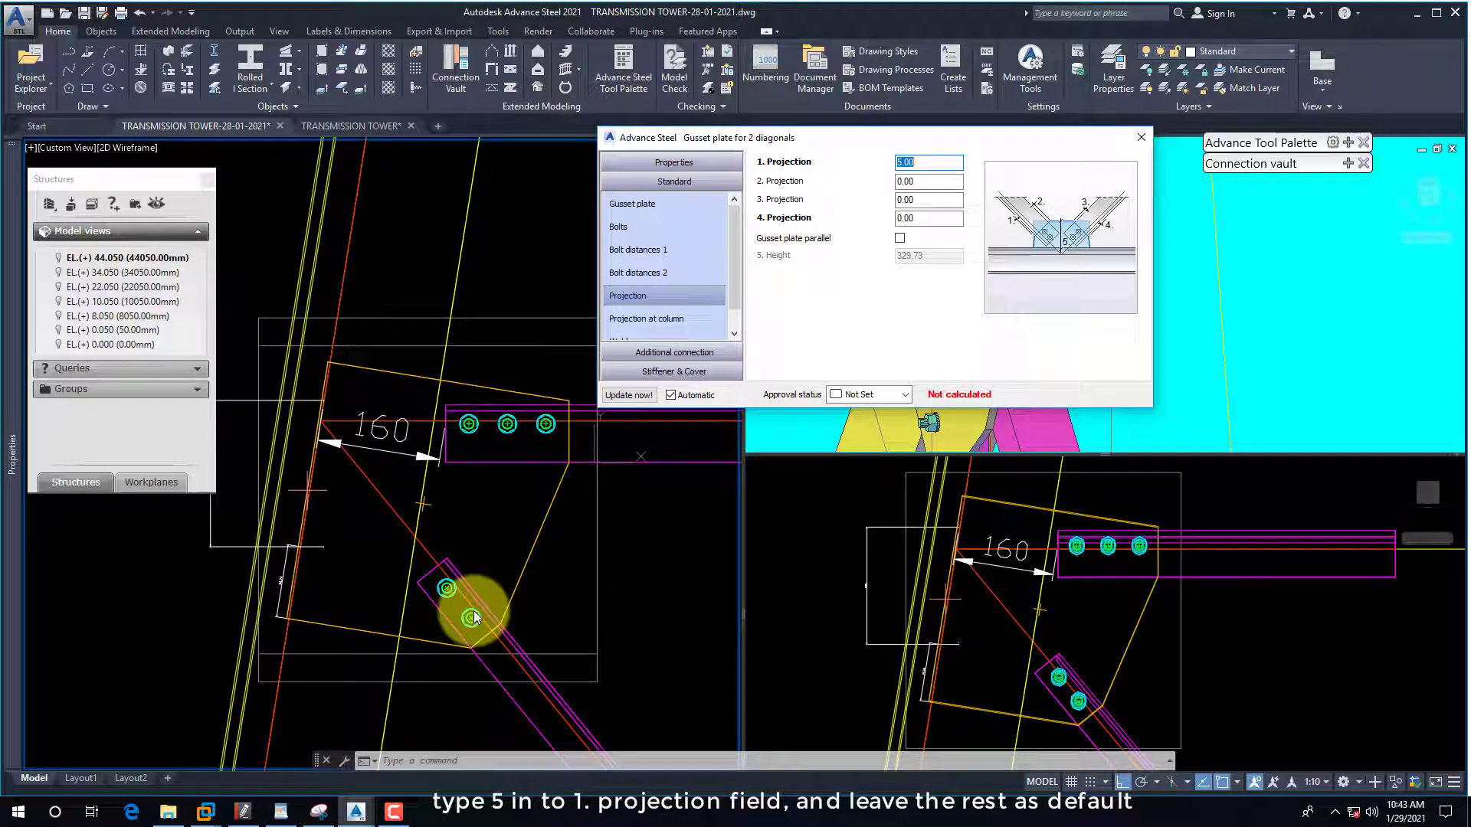
Review the gusset plate's projections 2, 3 and 4, and examine the plate outline in Detail 4 in PDF-XChange Editor.
click(914, 183)
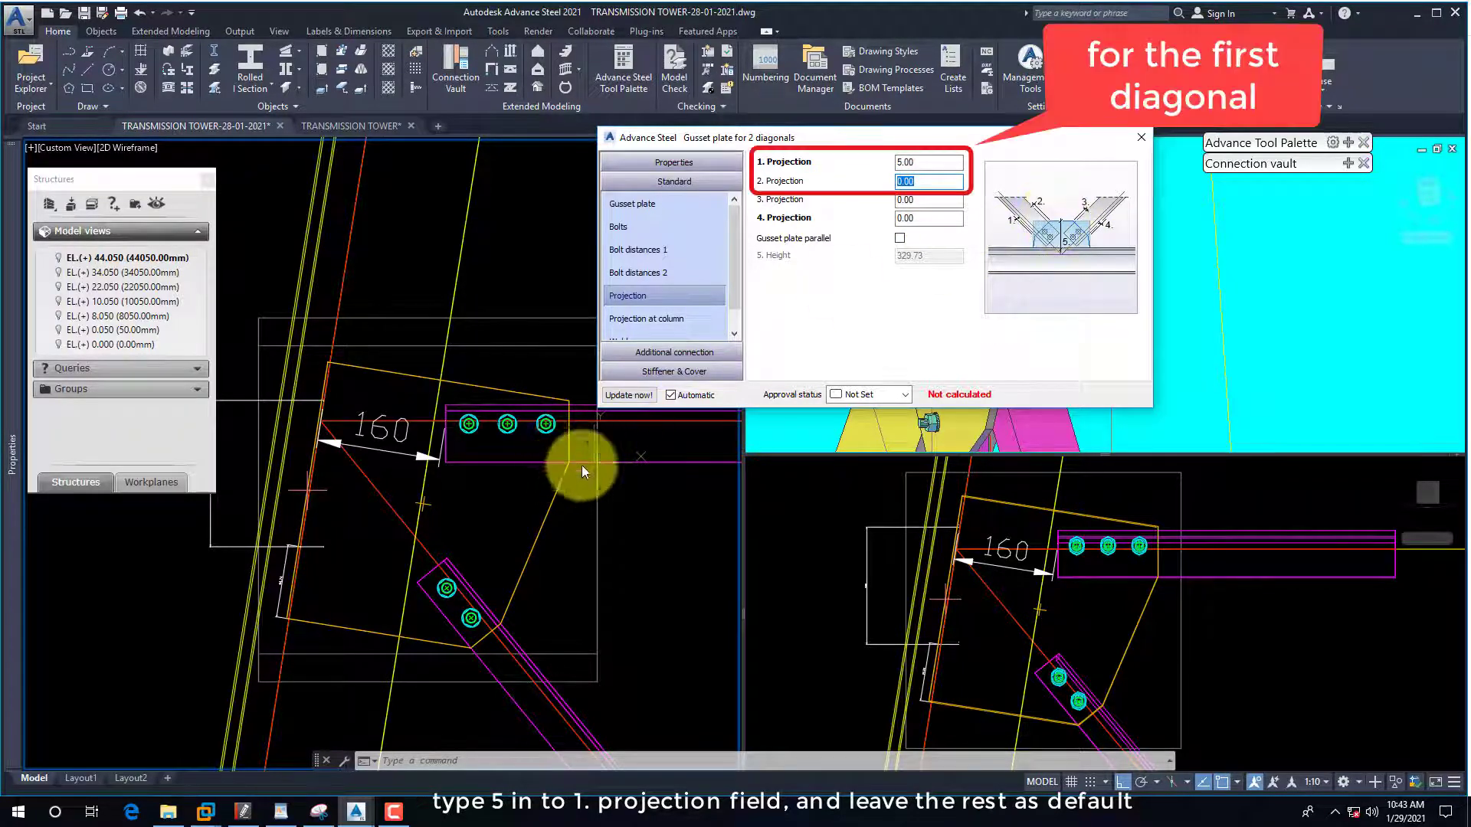
key(Tab)
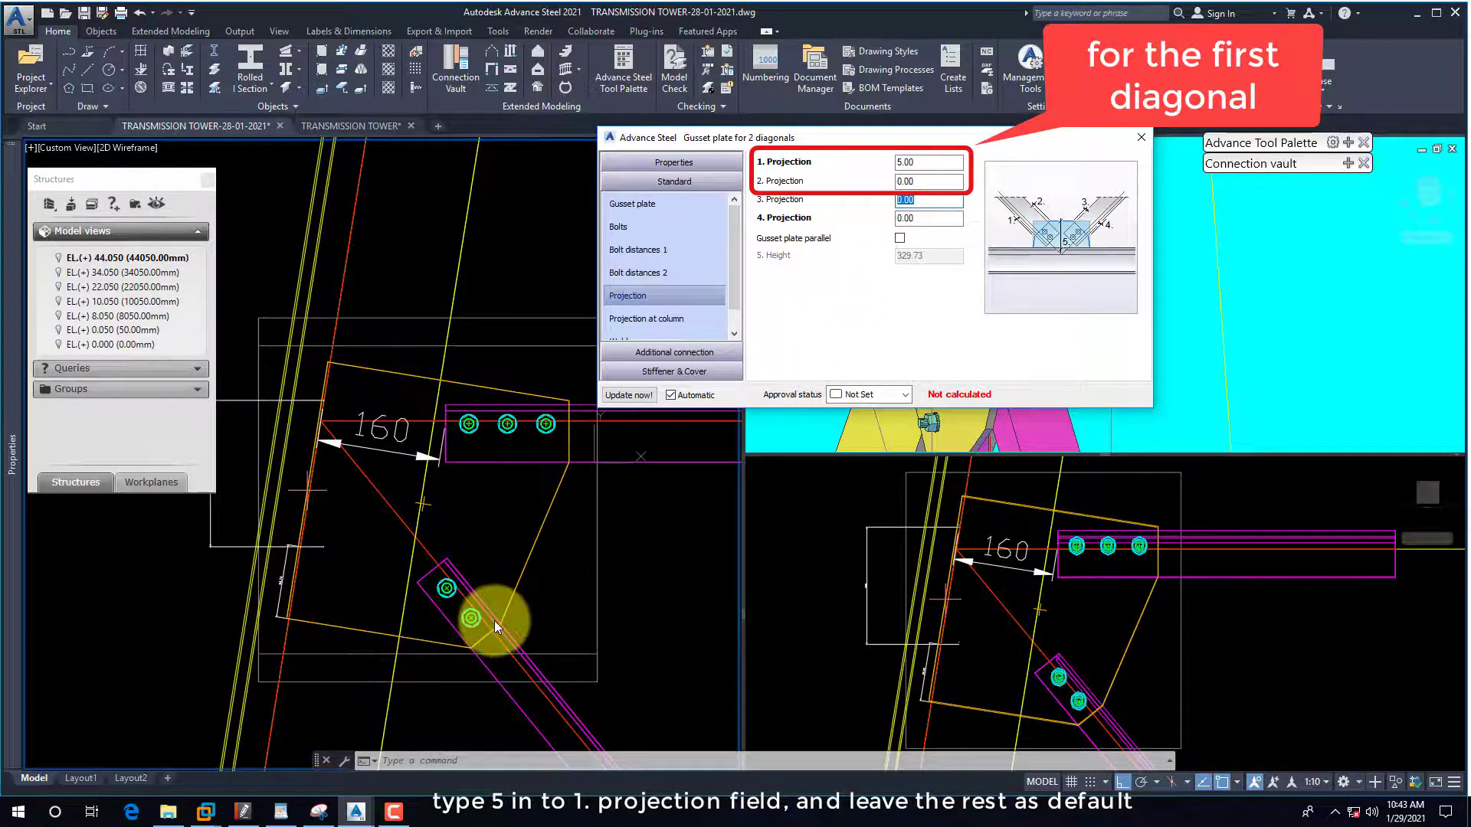
click(919, 219)
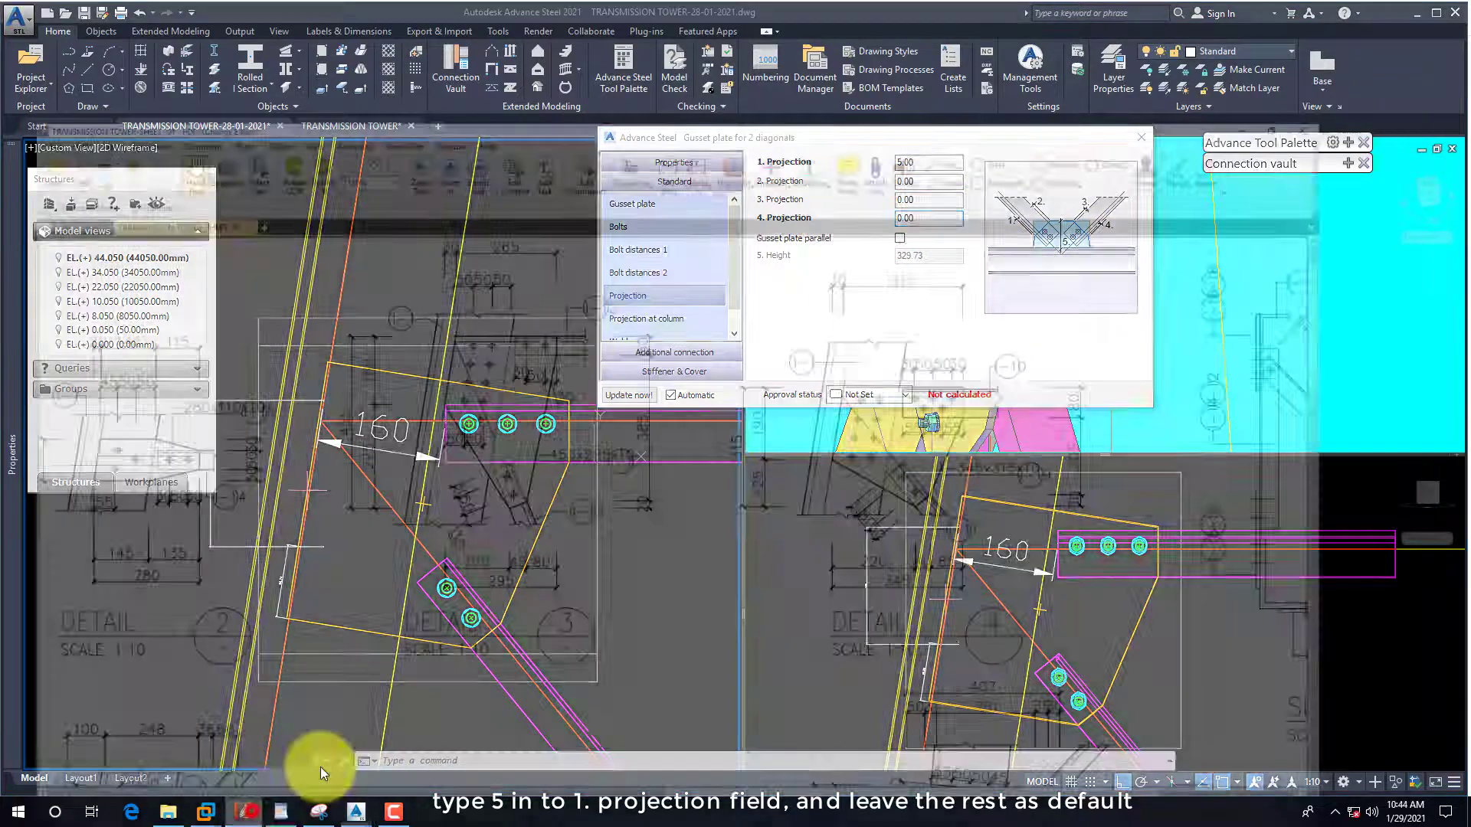
click(312, 761)
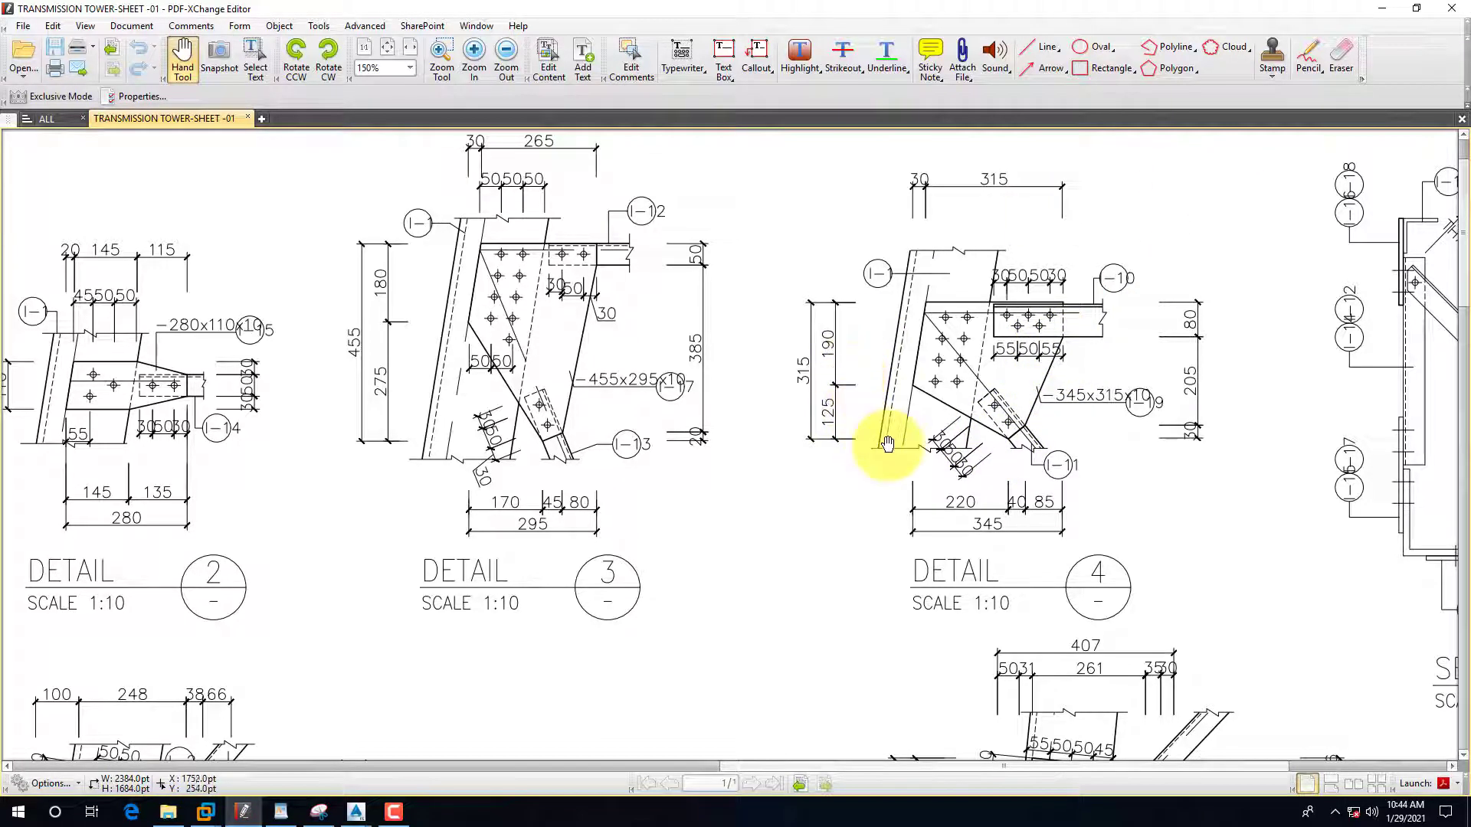
click(1382, 13)
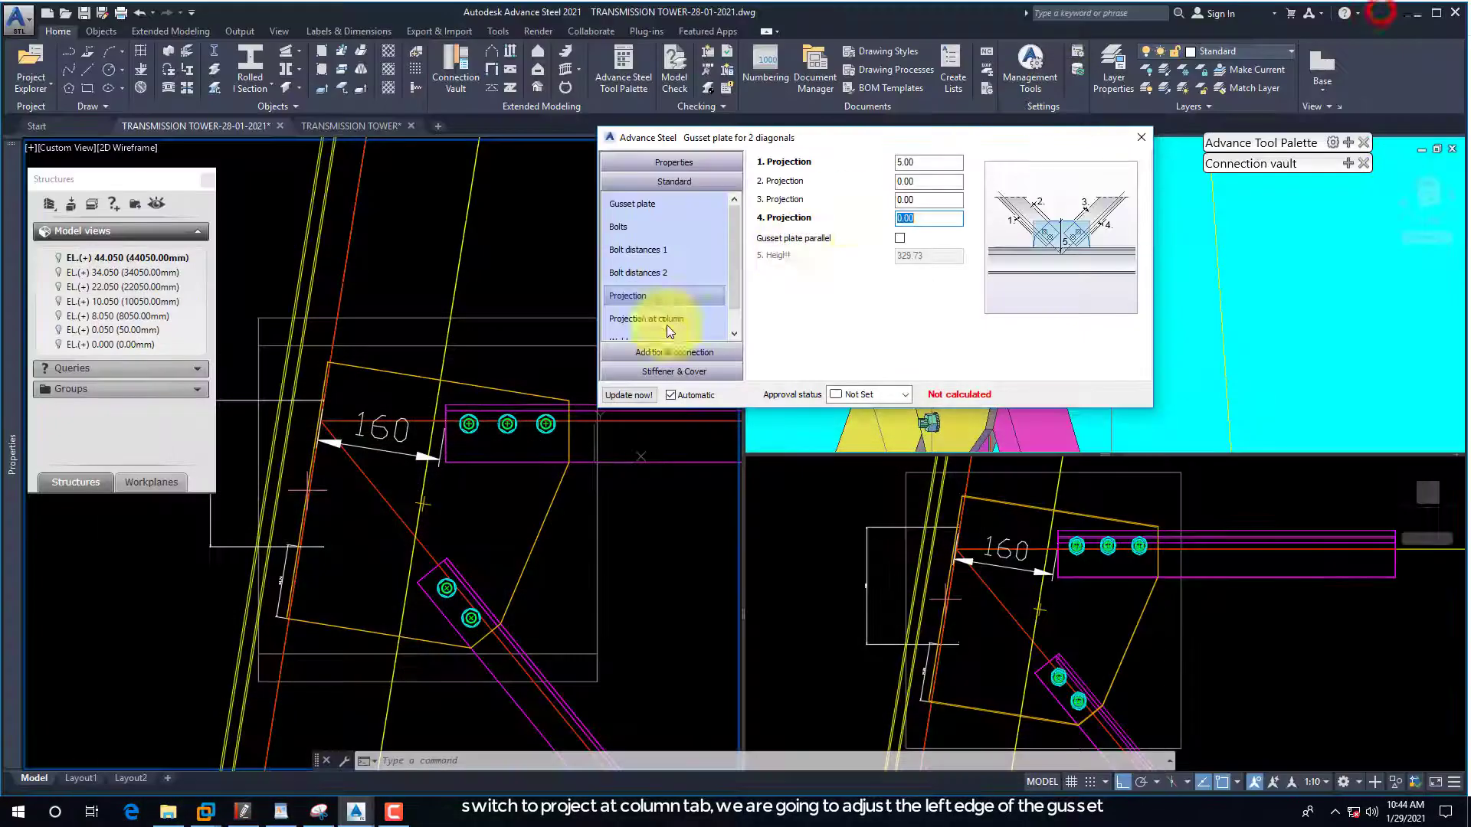
Open the gusset plate's projection at column settings and examine the plate edge along the main leg and its upper corners.
click(652, 320)
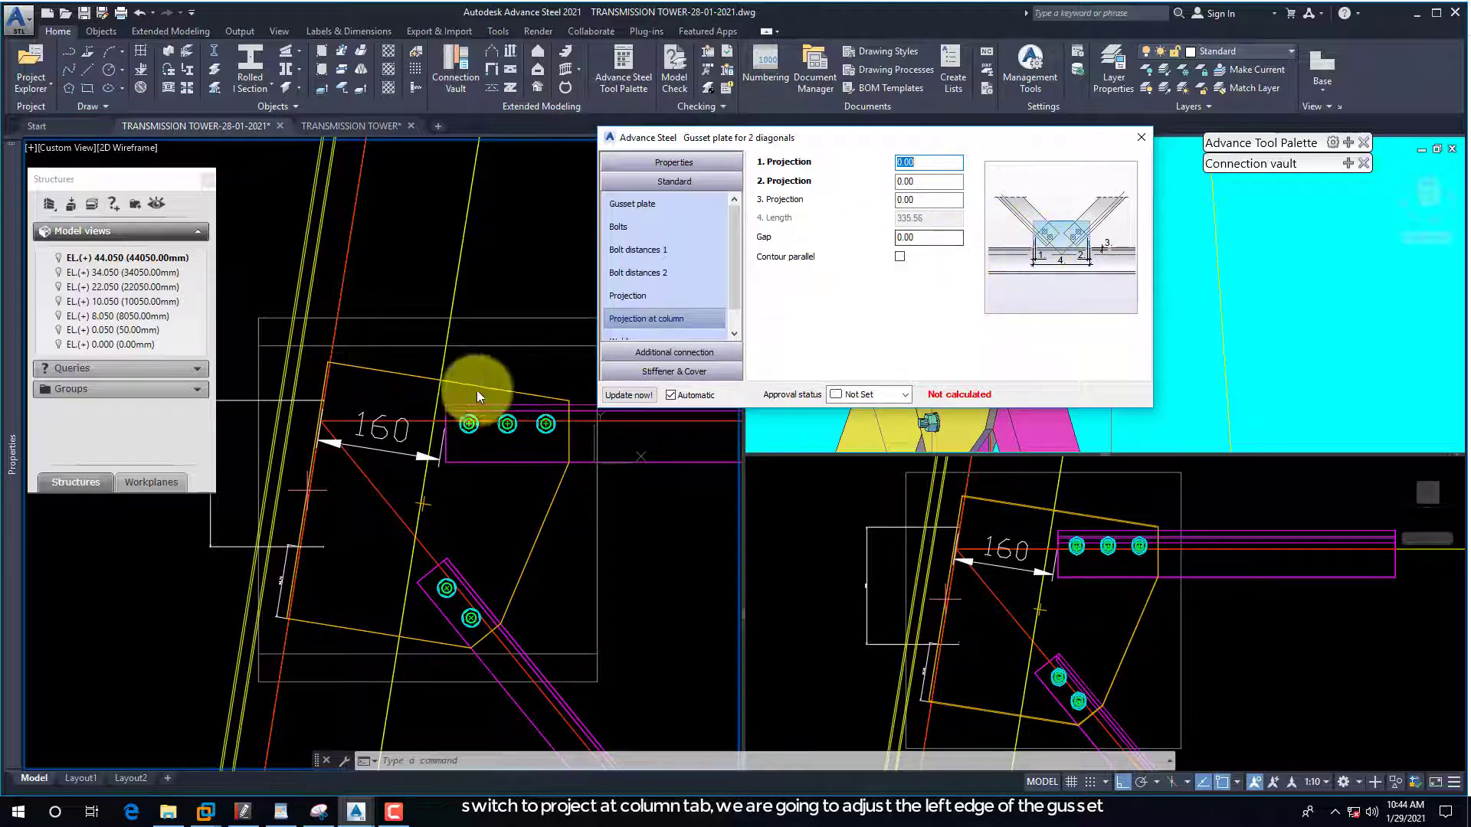
click(379, 393)
scroll(383, 427, up, 3)
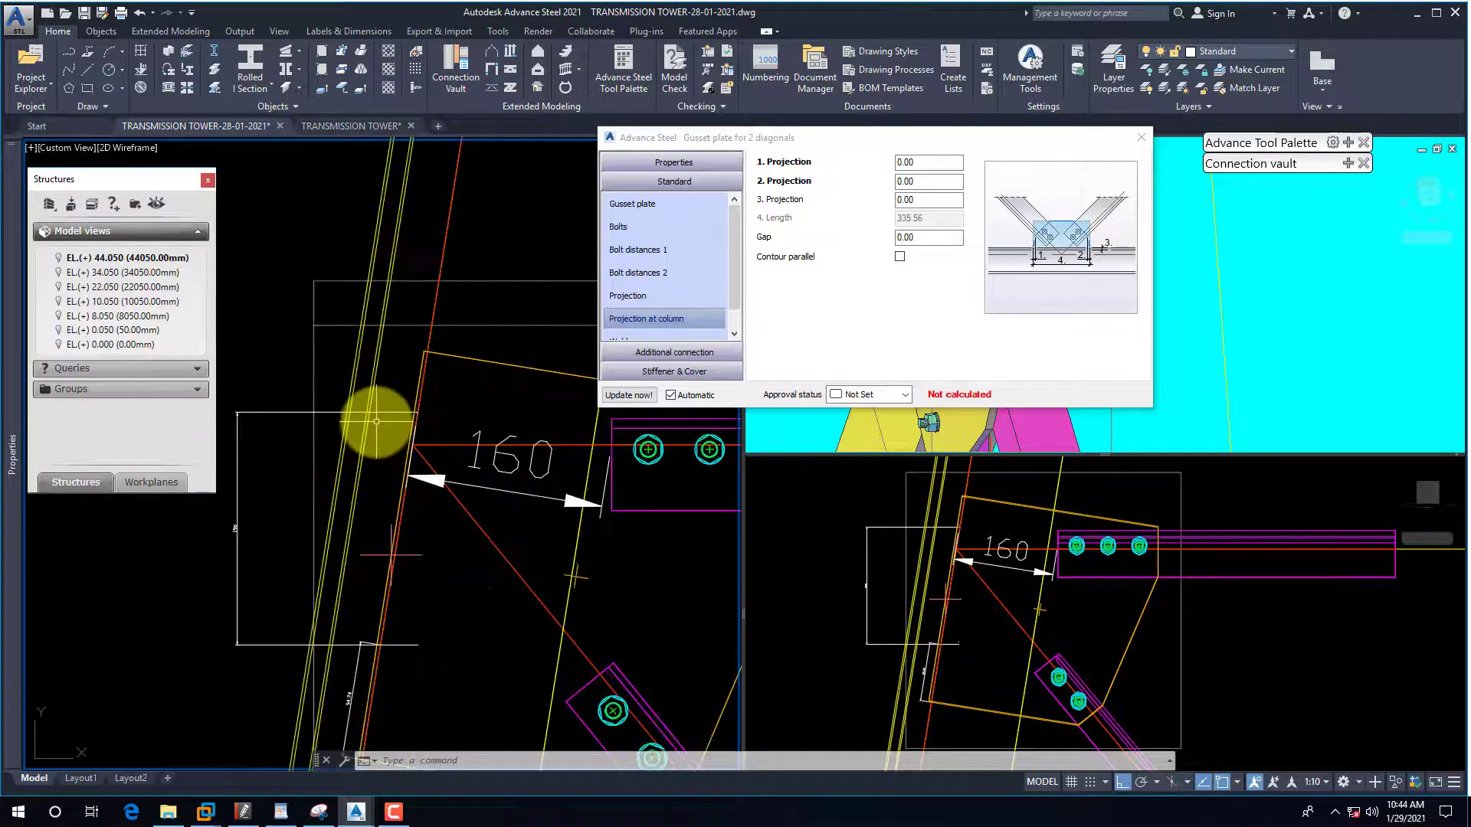
scroll(377, 421, down, 2)
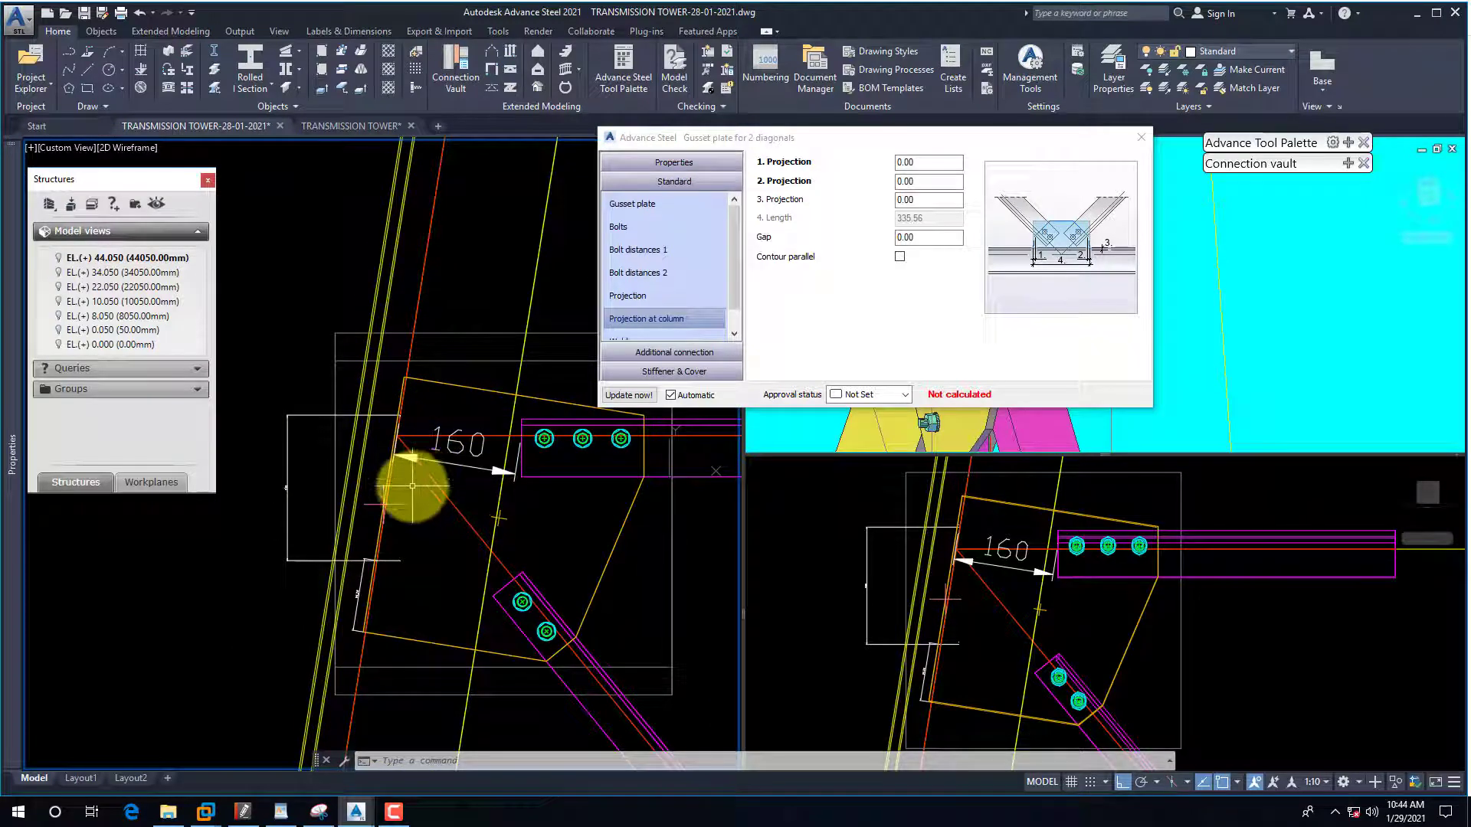
scroll(361, 492, down, 1)
scroll(411, 459, up, 1)
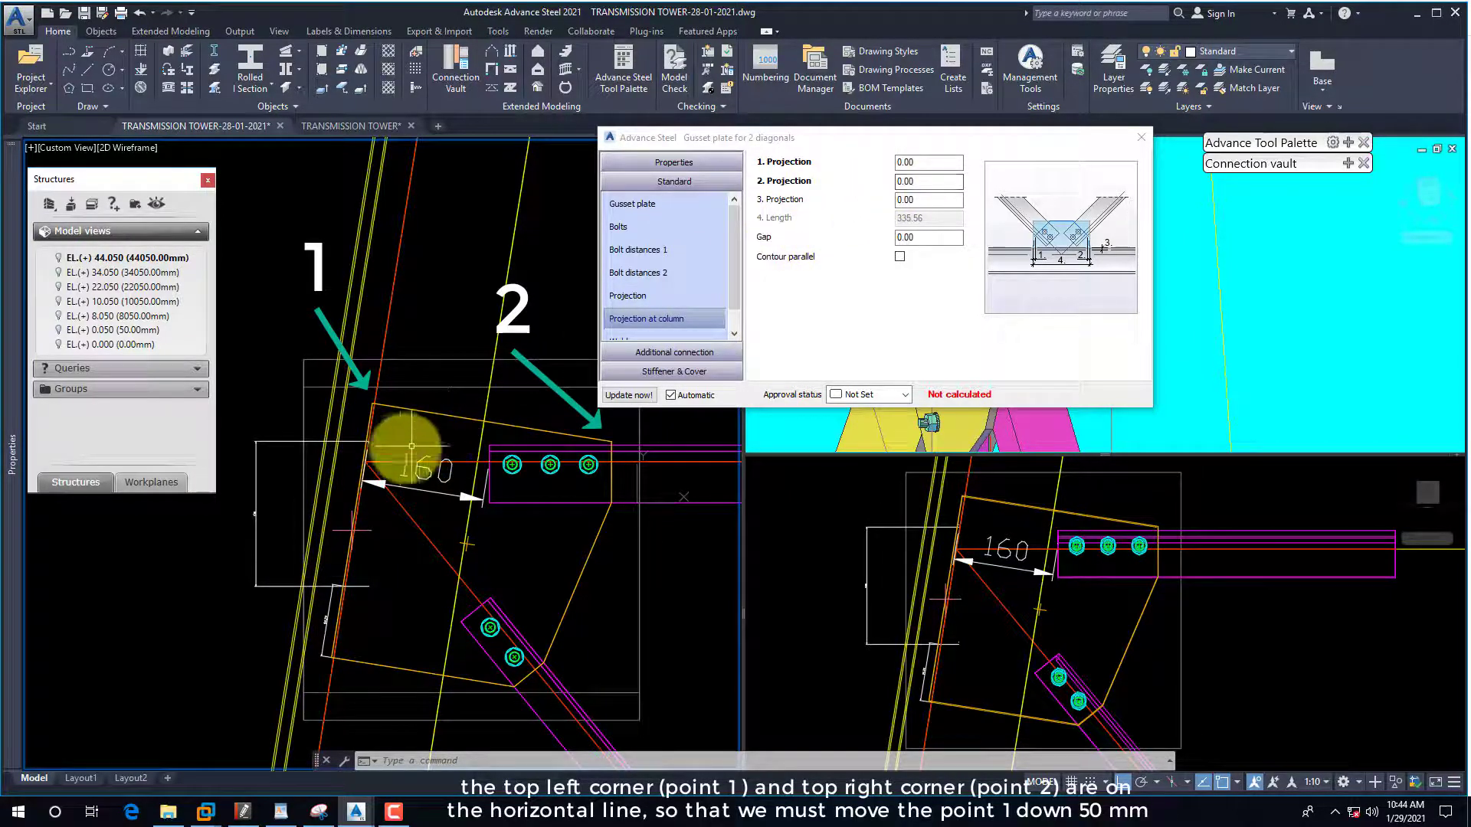
Add a vertical linear dimension between the gusset plate's upper right and upper left corners, placed outside the main leg.
text(dli)
key(Return)
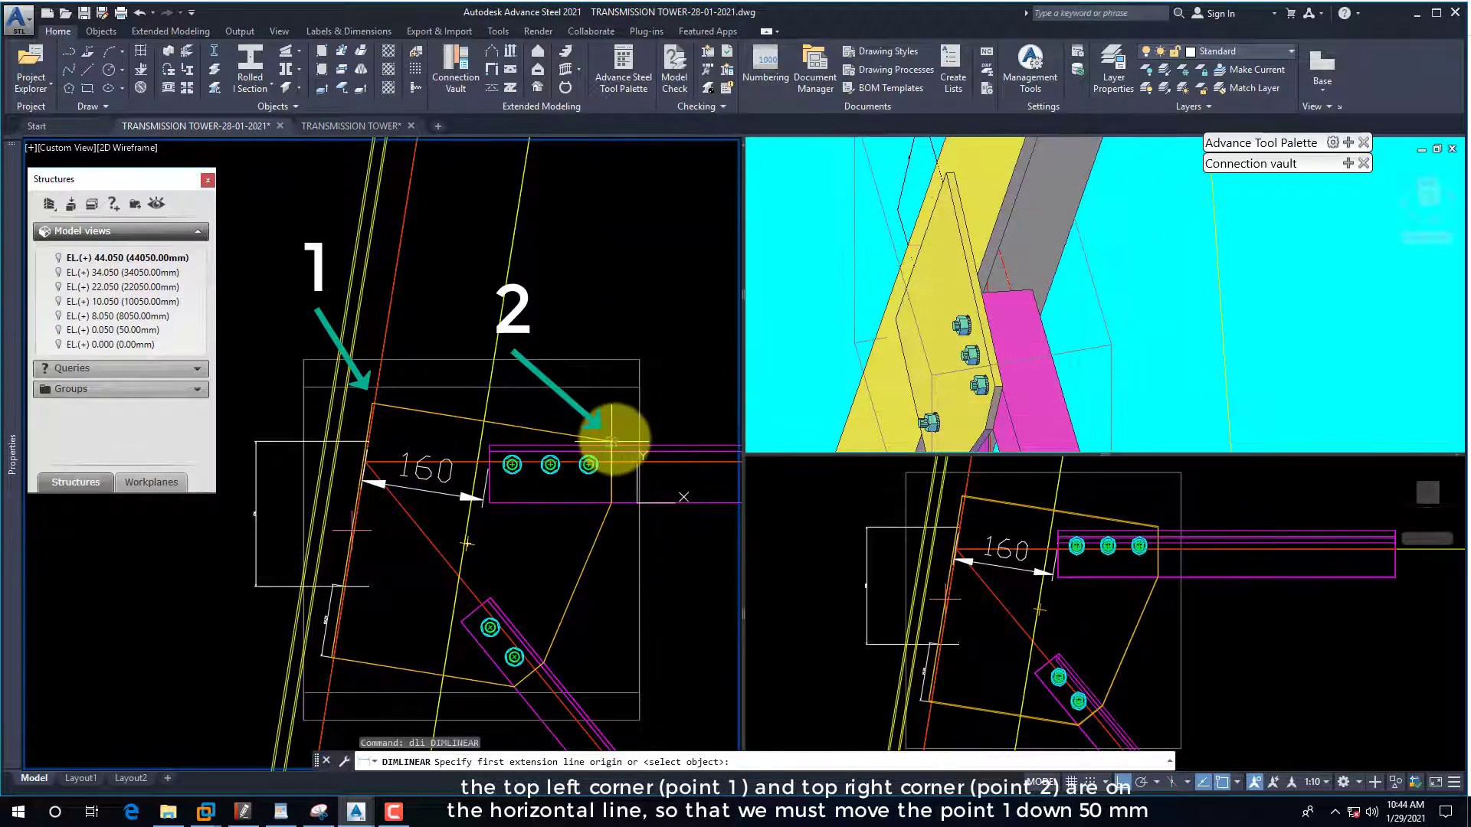
click(613, 442)
click(371, 403)
scroll(474, 397, down, 2)
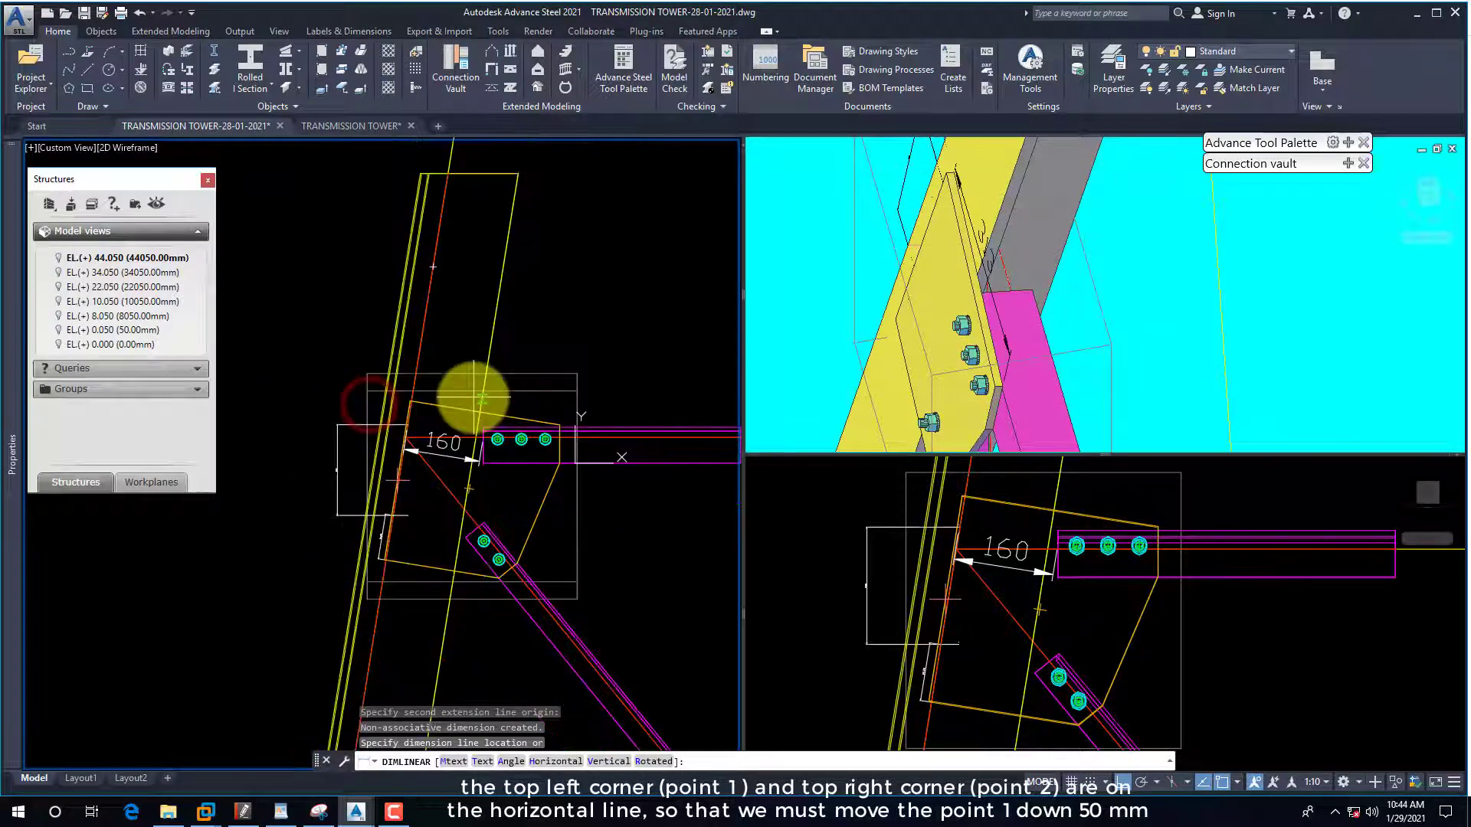
scroll(319, 411, up, 4)
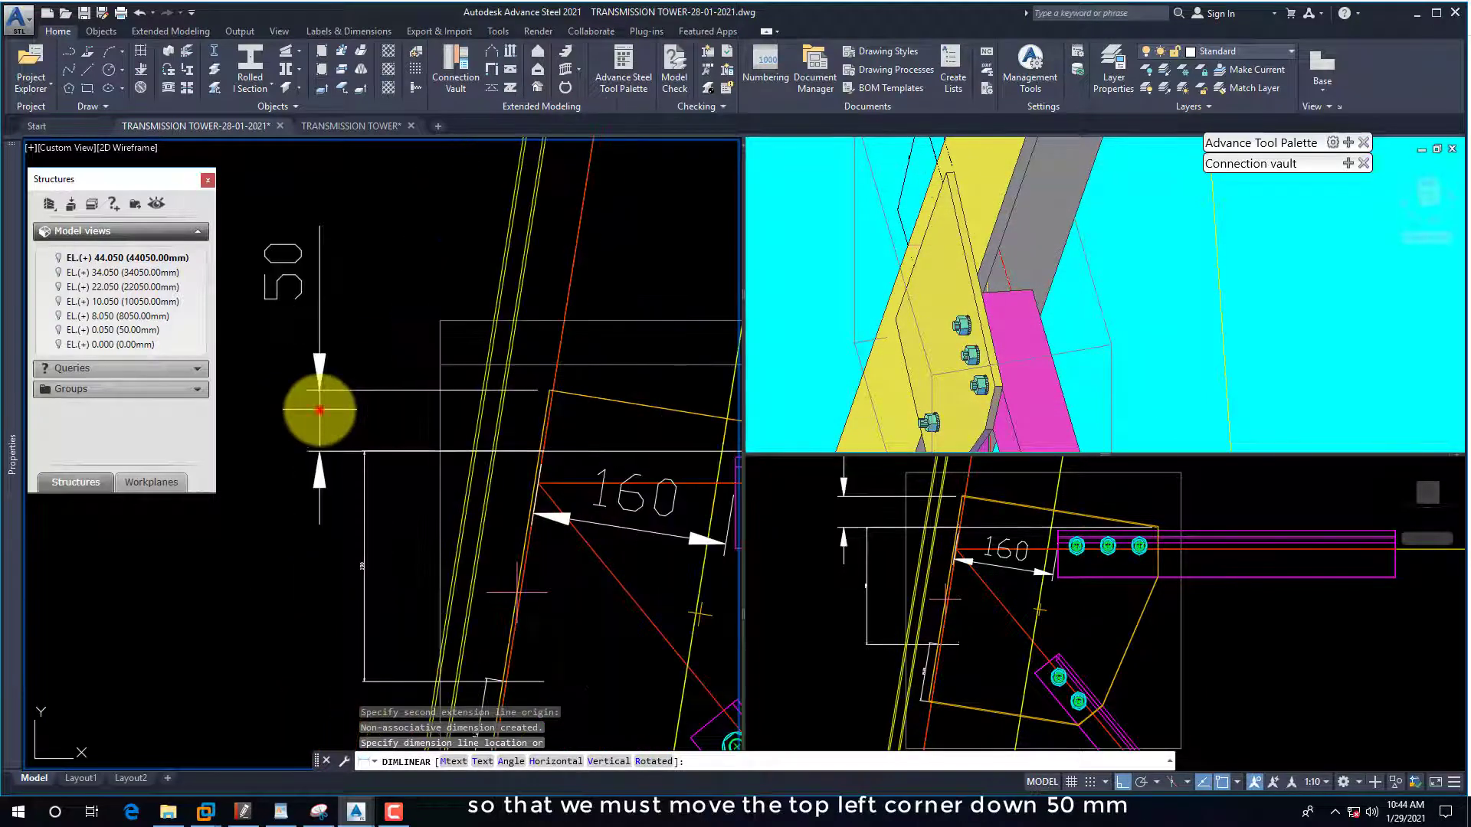
click(319, 411)
Erase the old vertical dimension beside the main leg, below the new corner dimension.
click(361, 492)
click(355, 486)
text(e)
key(Return)
scroll(345, 476, down, 2)
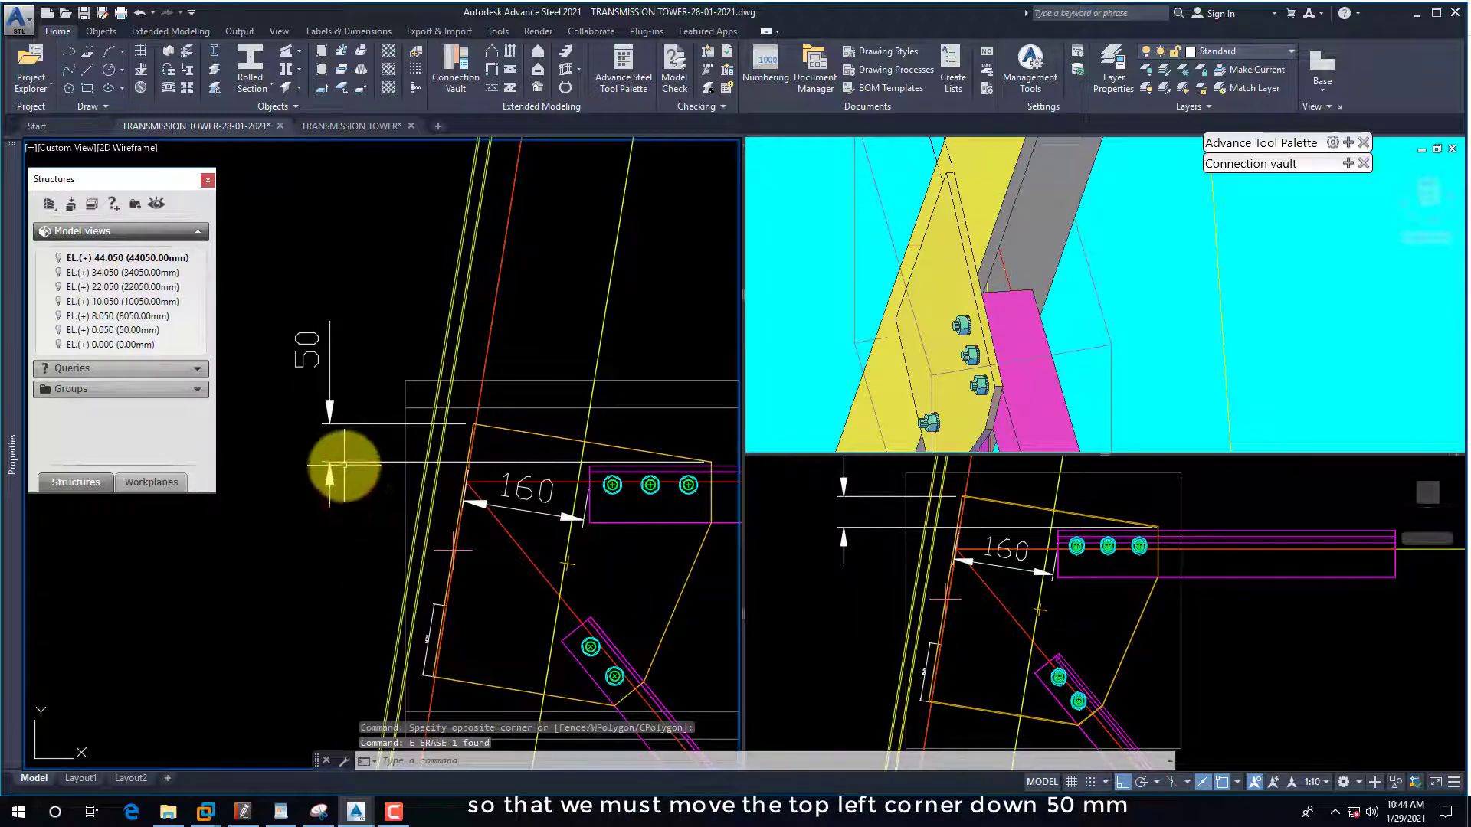
scroll(353, 459, down, 1)
scroll(441, 431, up, 1)
Reopen the gusset plate's joint properties and set projection 1 at the column to -50 mm.
click(499, 429)
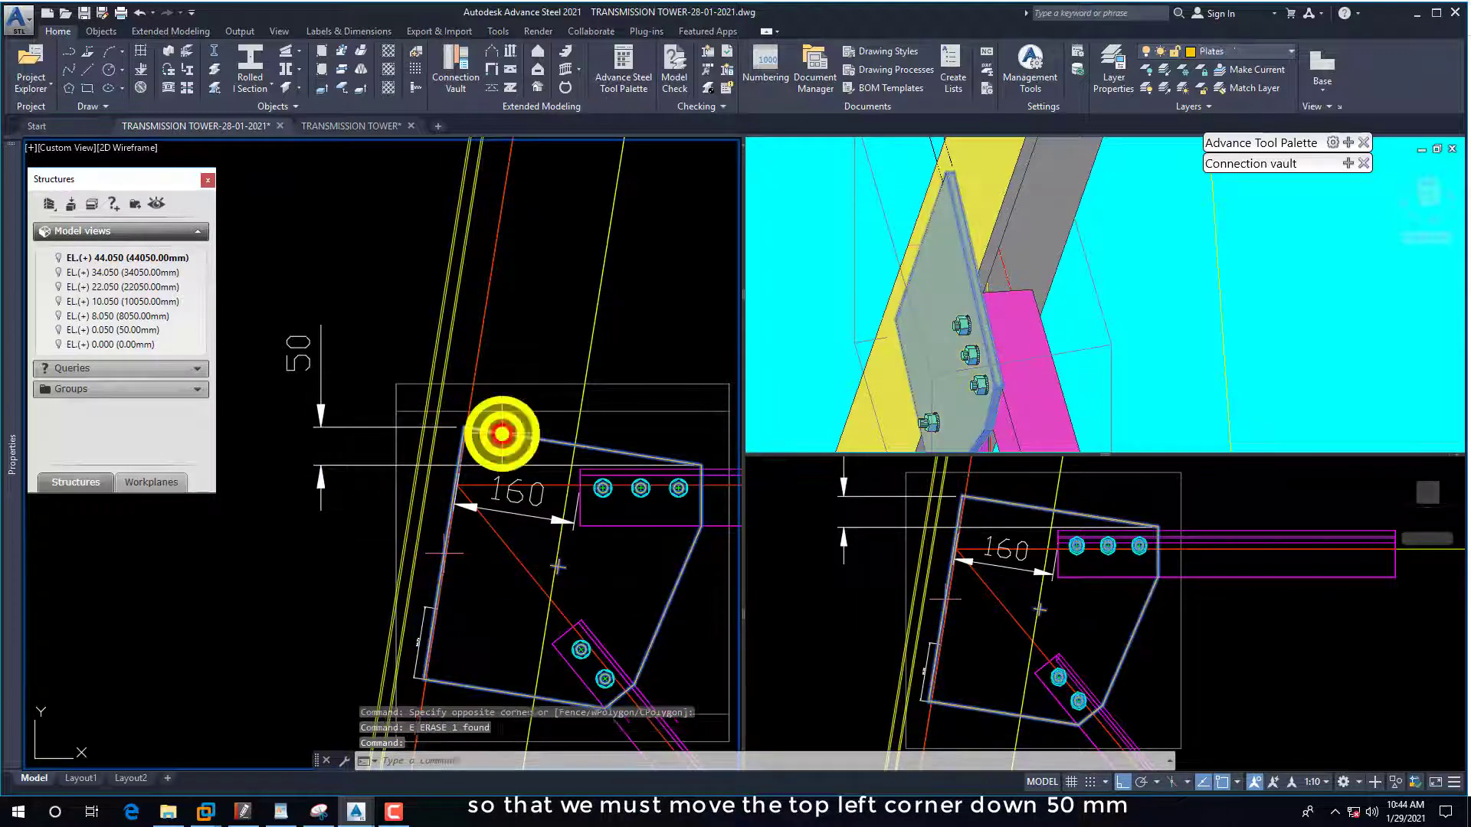
right_click(502, 434)
click(596, 555)
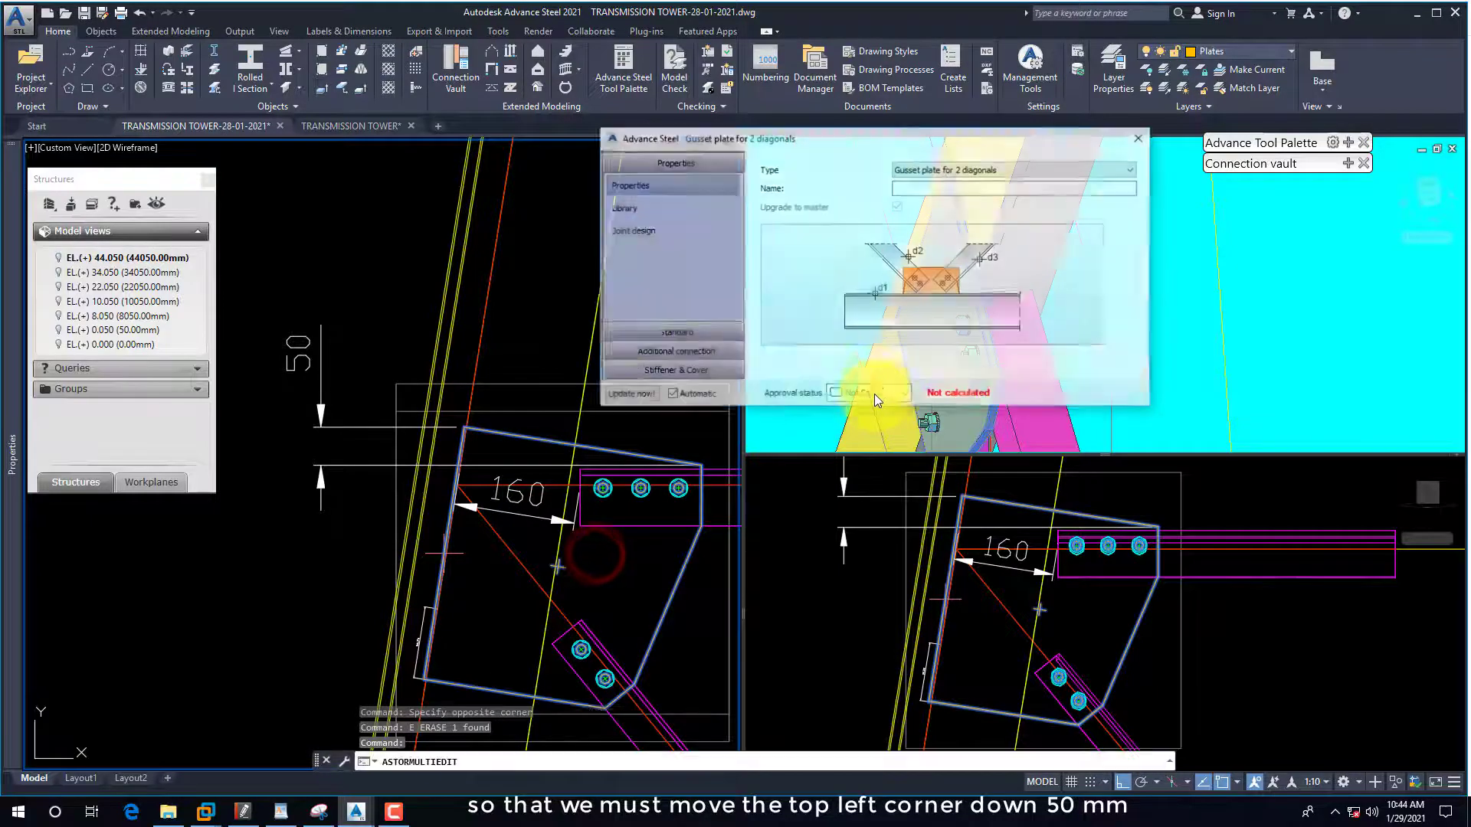
drag(850, 140, 1045, 85)
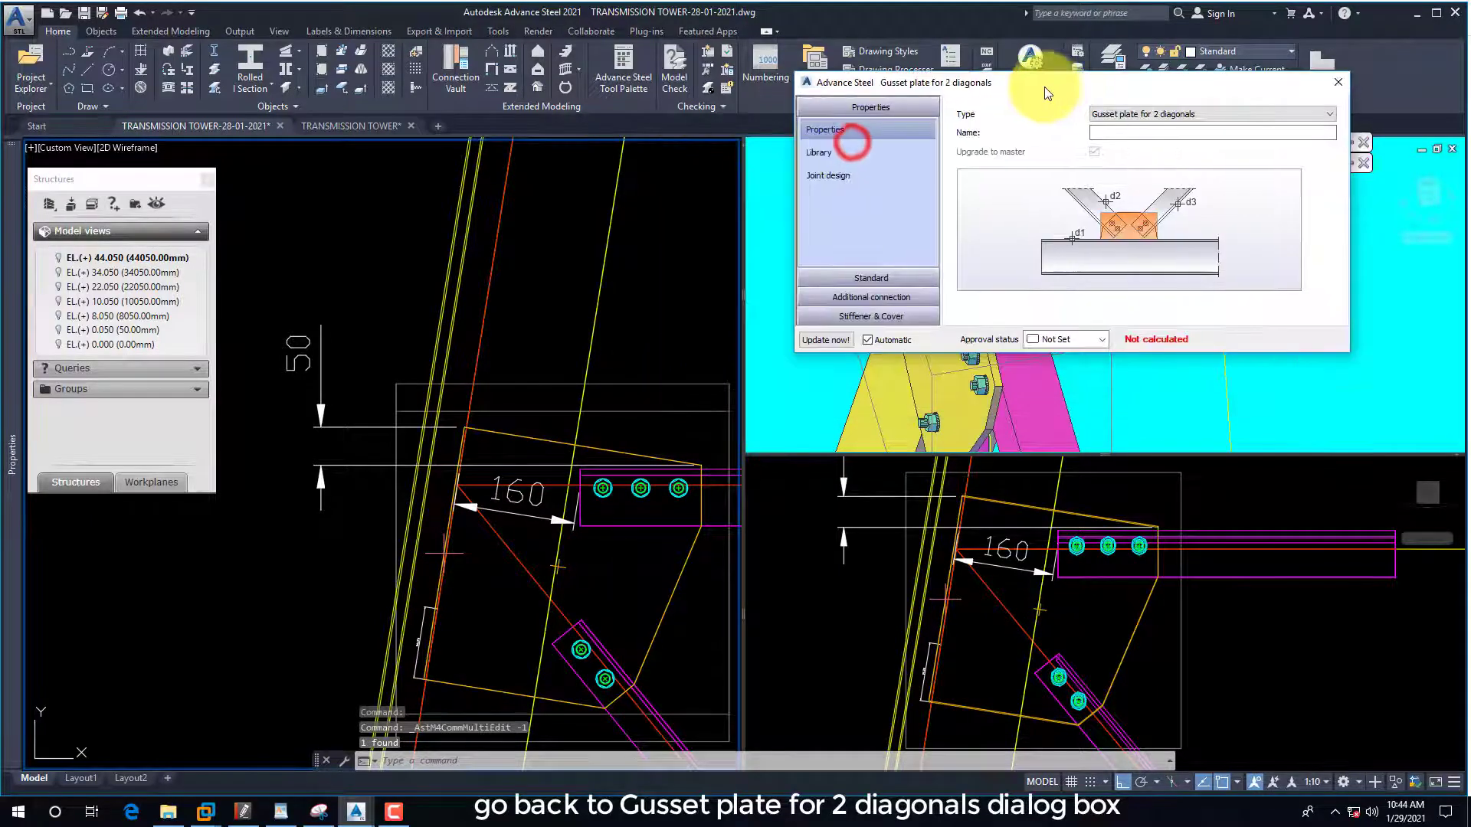
click(891, 278)
click(843, 263)
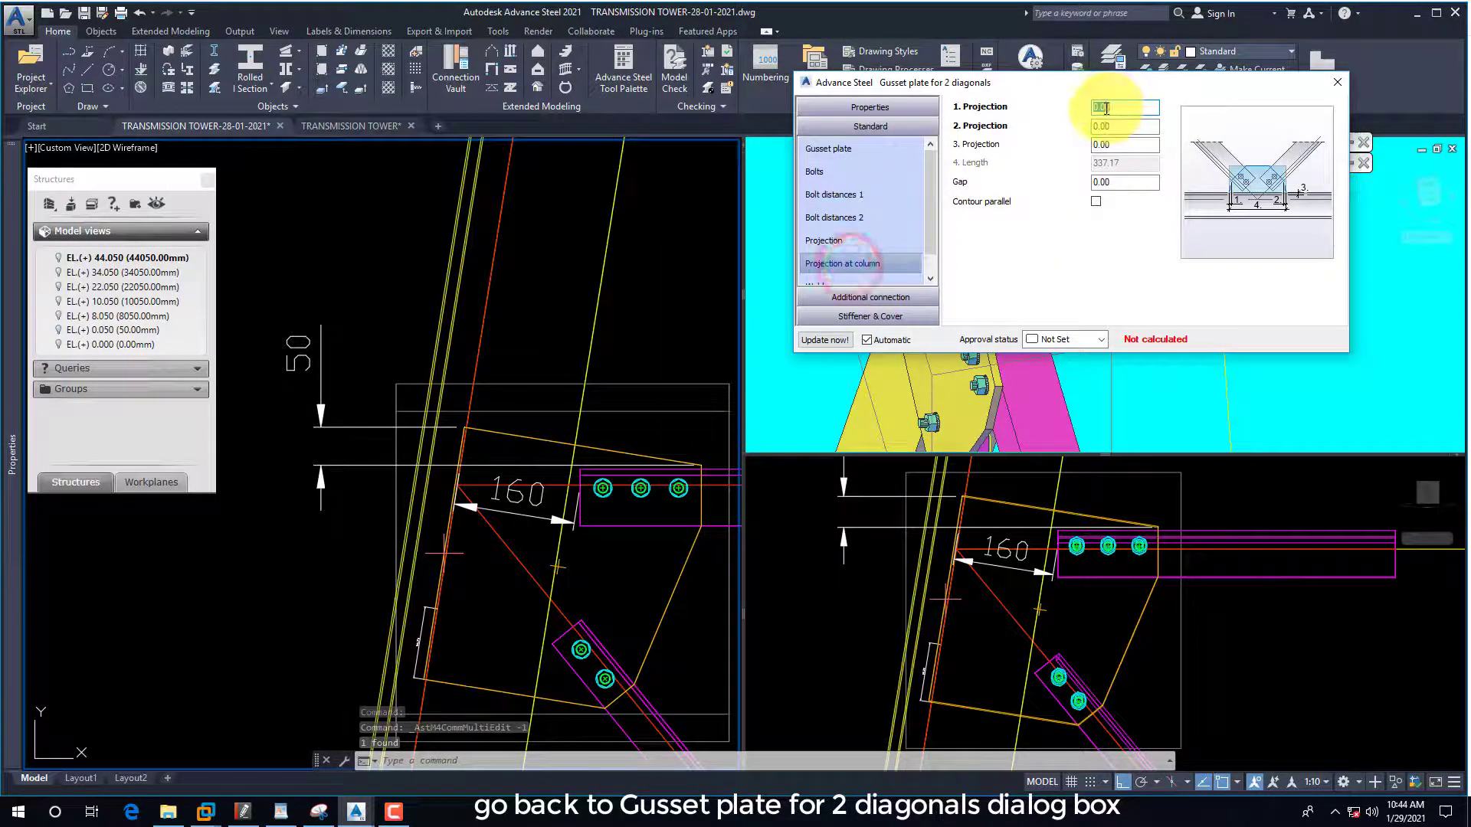
click(1106, 108)
text(-50)
key(Return)
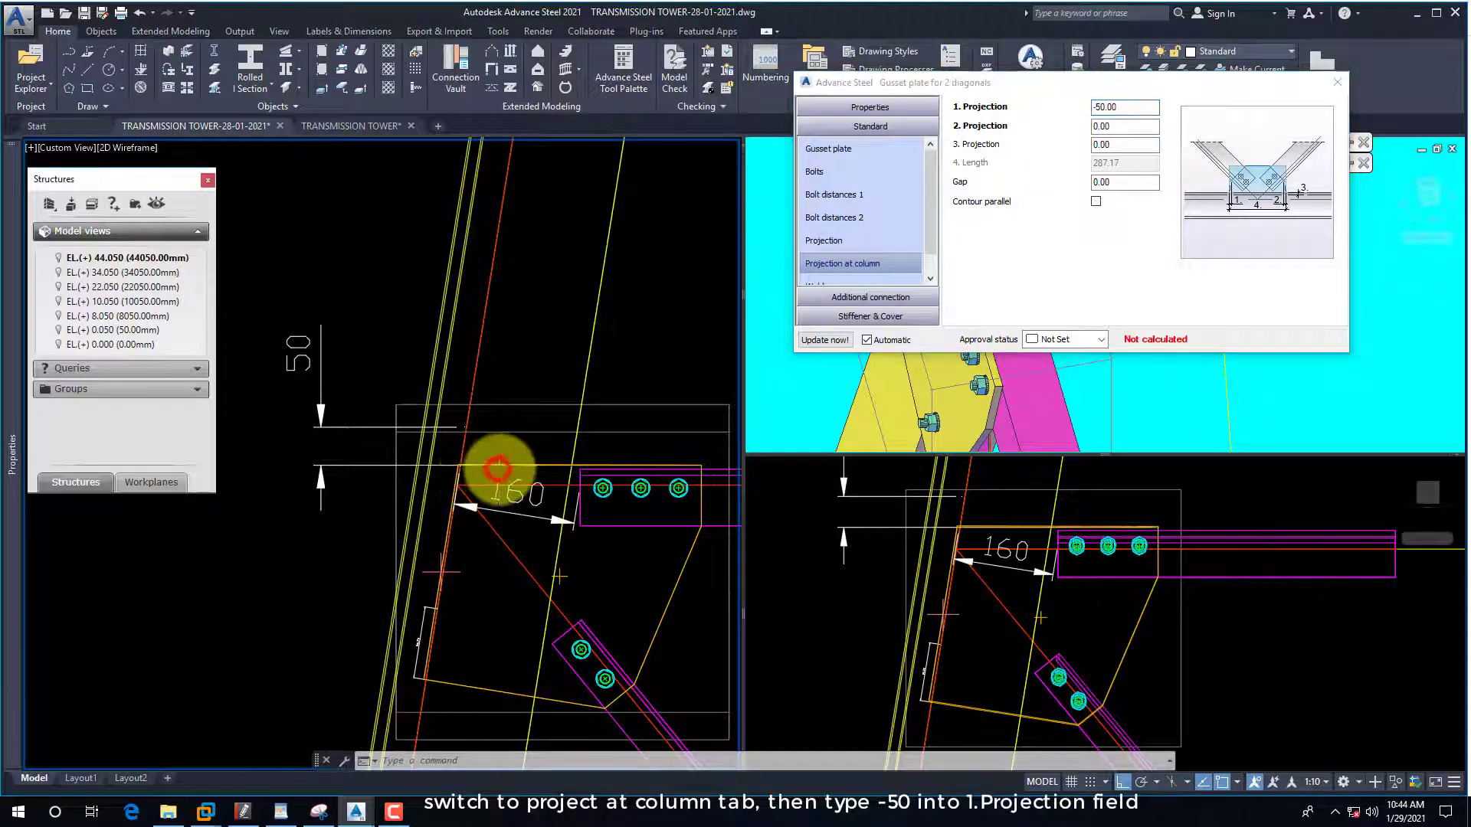
scroll(452, 476, up, 4)
scroll(429, 408, down, 6)
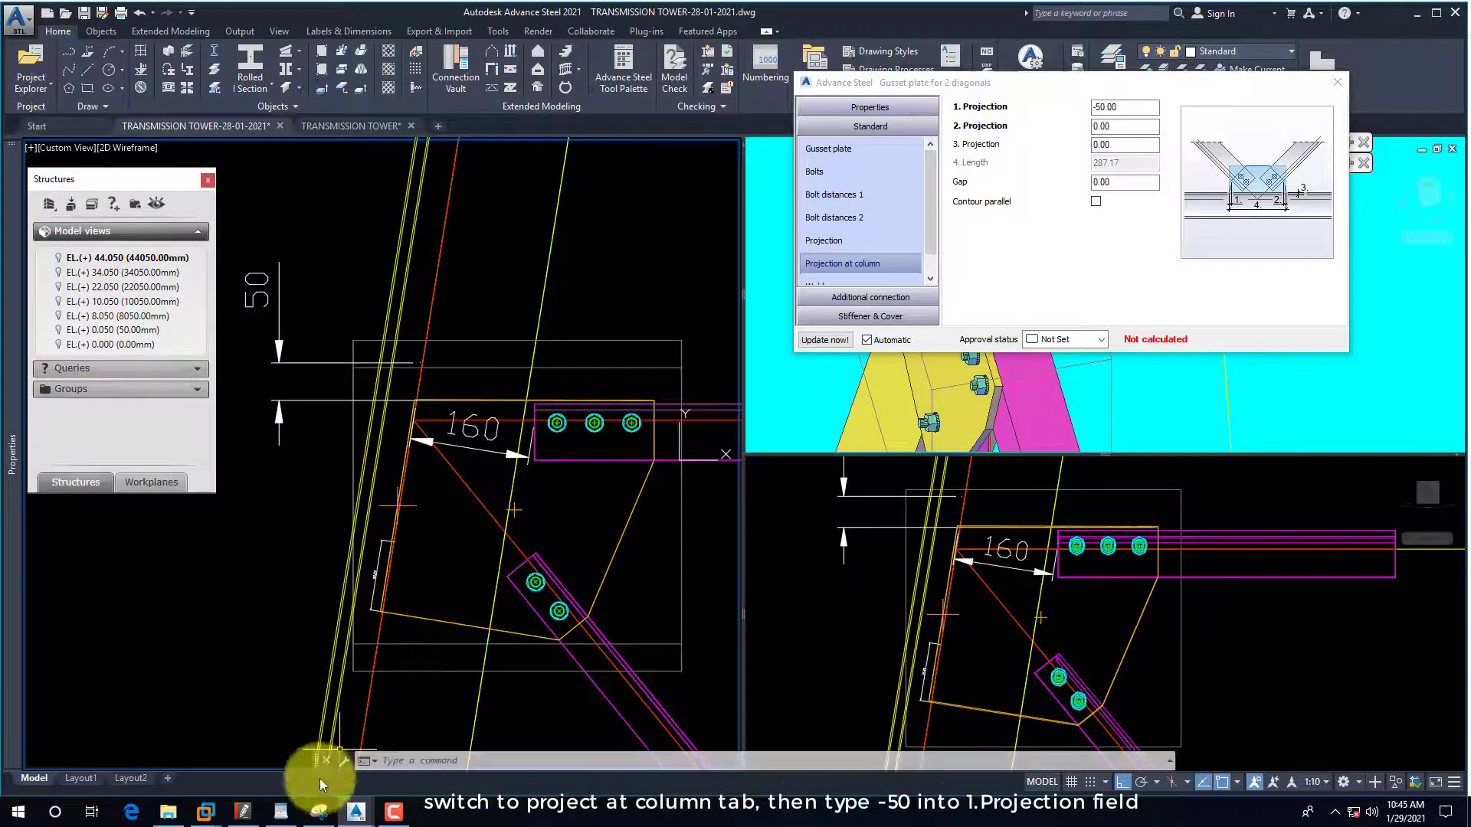
Check Detail 4 in PDF-XChange Editor, and back in Advance Steel place a 190 mm vertical dimension down from the plate's upper left corner.
click(244, 812)
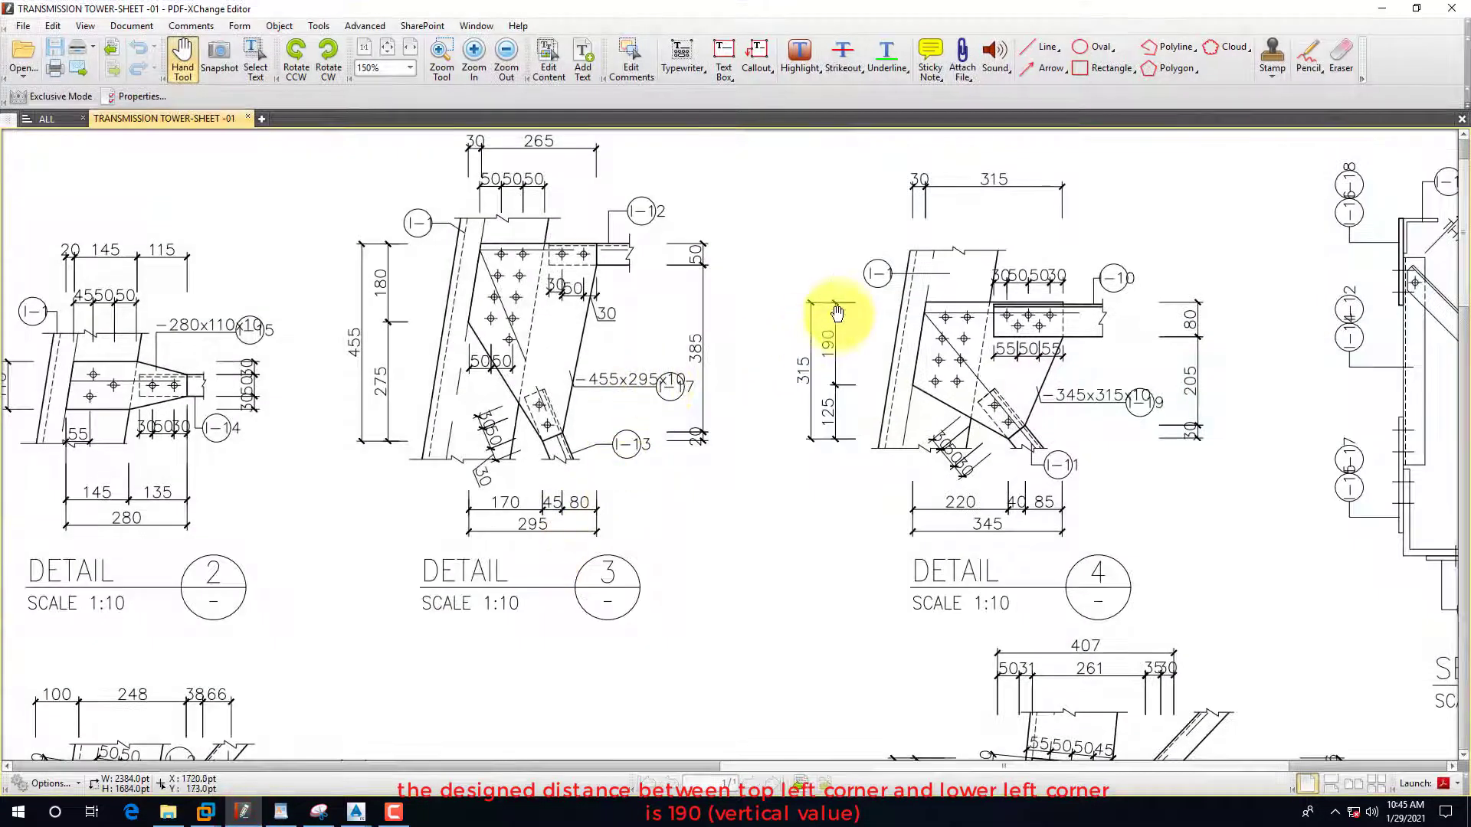
click(1383, 9)
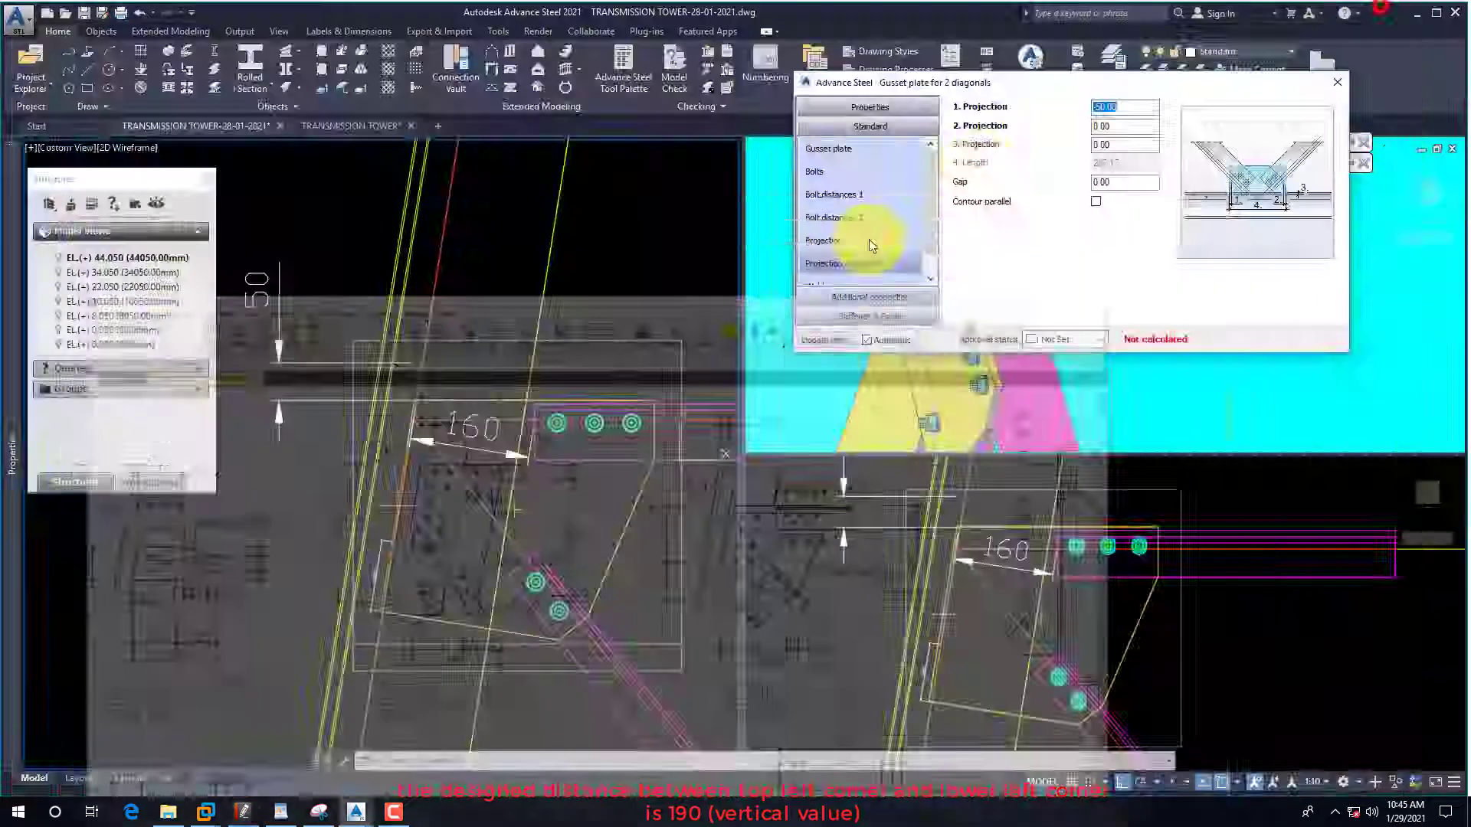
text(dli)
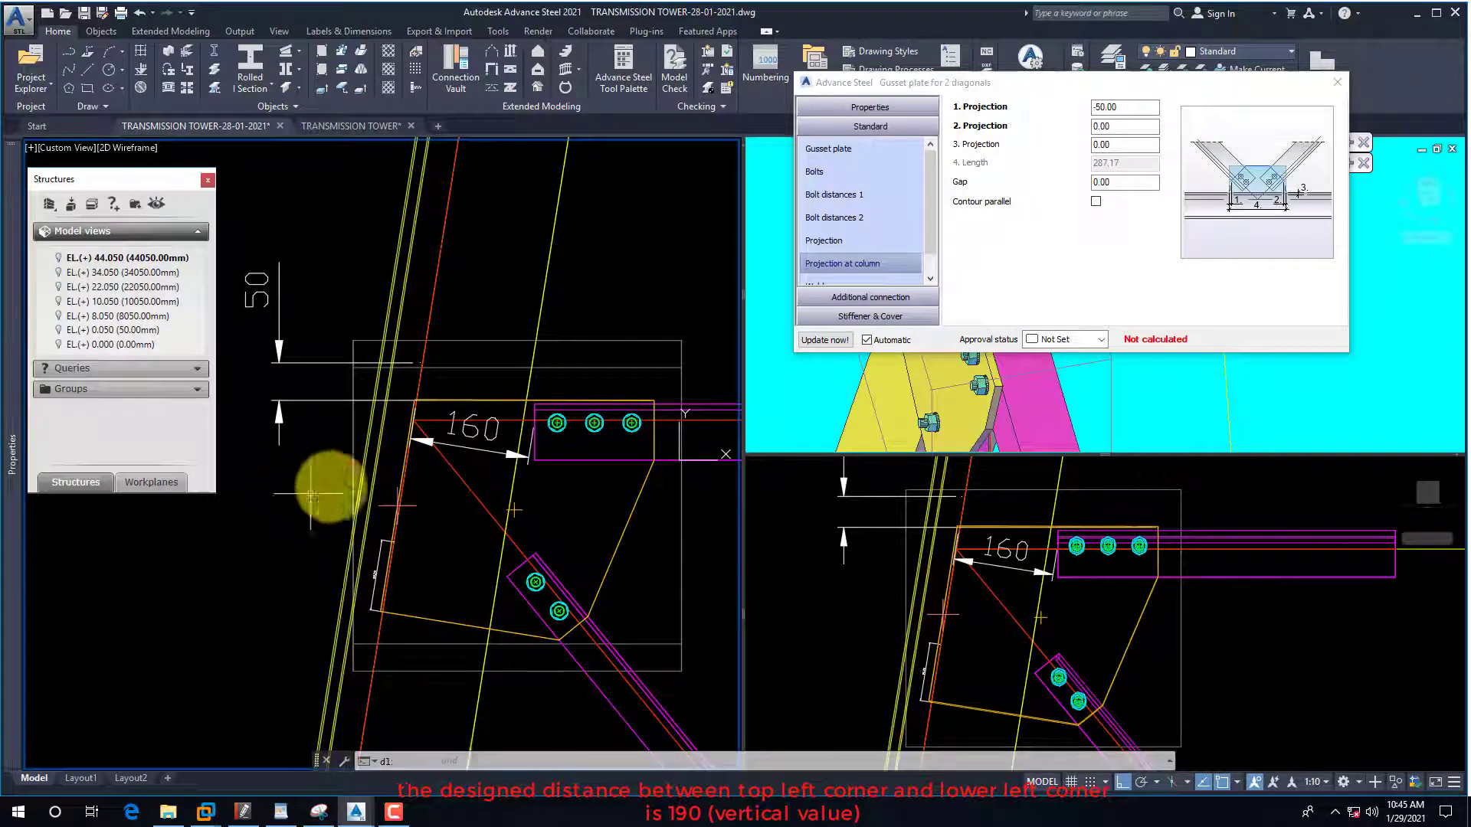
key(Return)
scroll(403, 395, up, 5)
click(426, 400)
scroll(421, 400, down, 3)
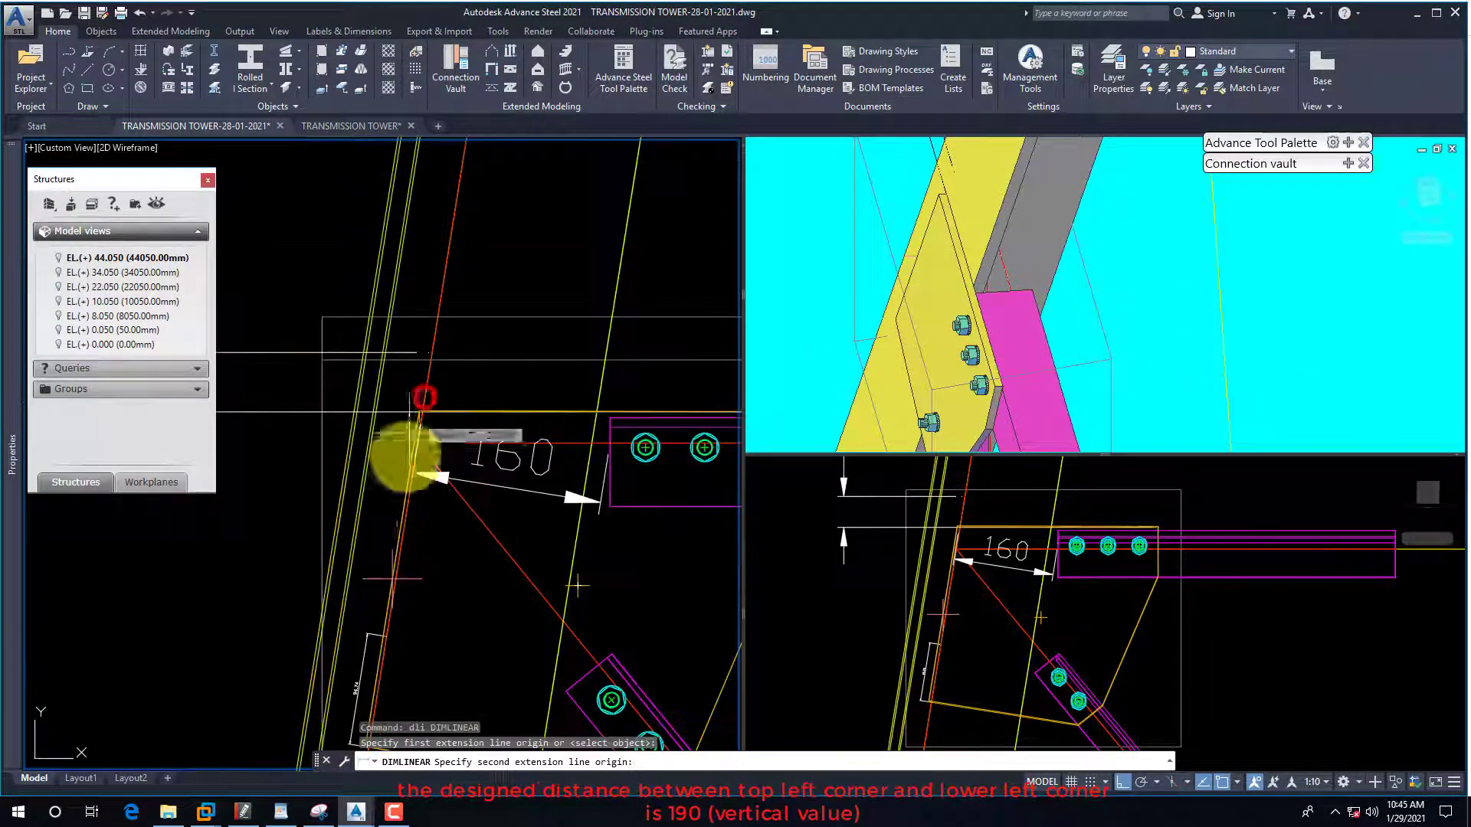
text(190)
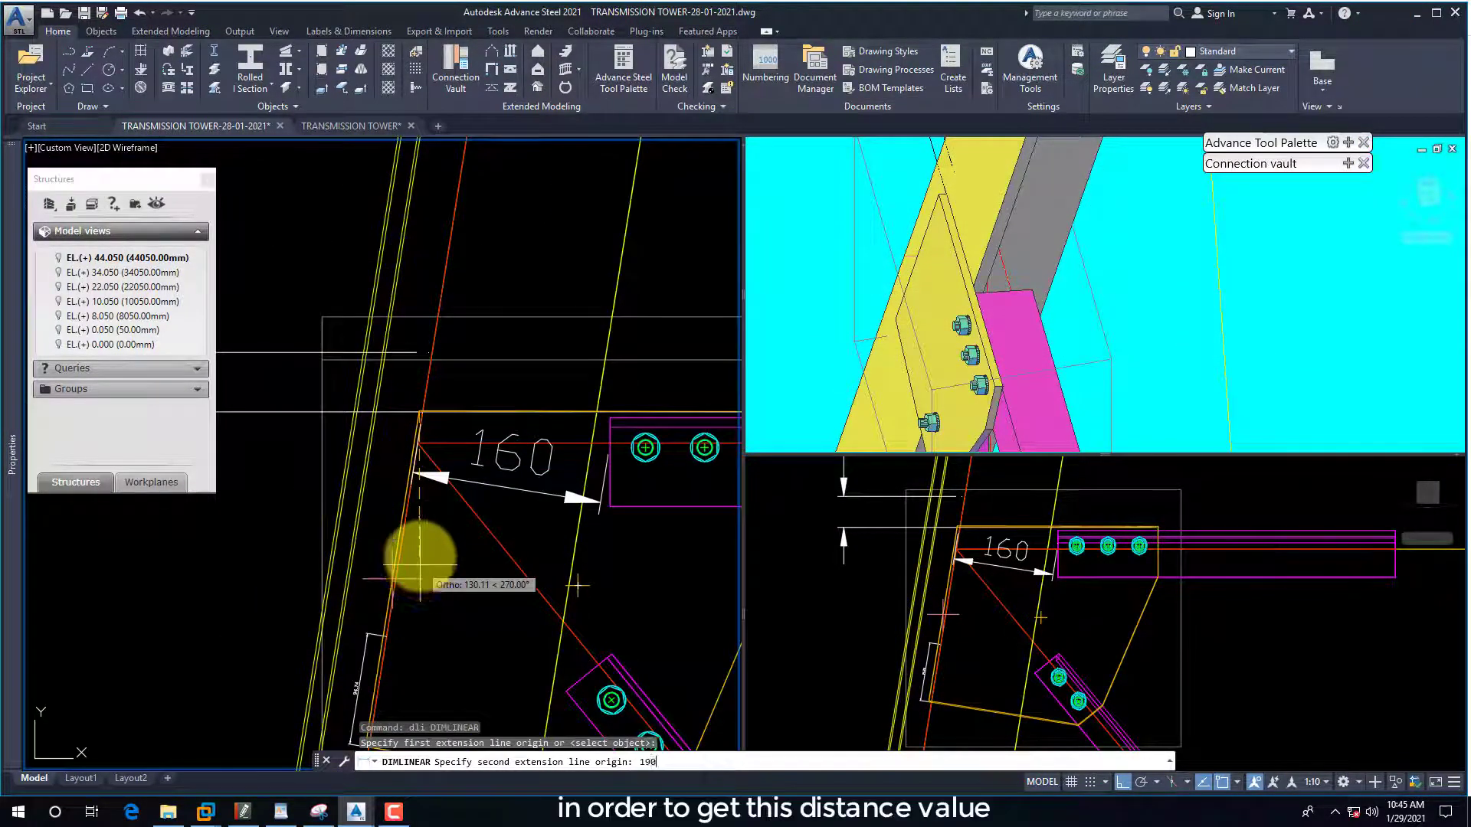
key(Return)
scroll(505, 492, down, 2)
click(306, 559)
scroll(414, 598, up, 5)
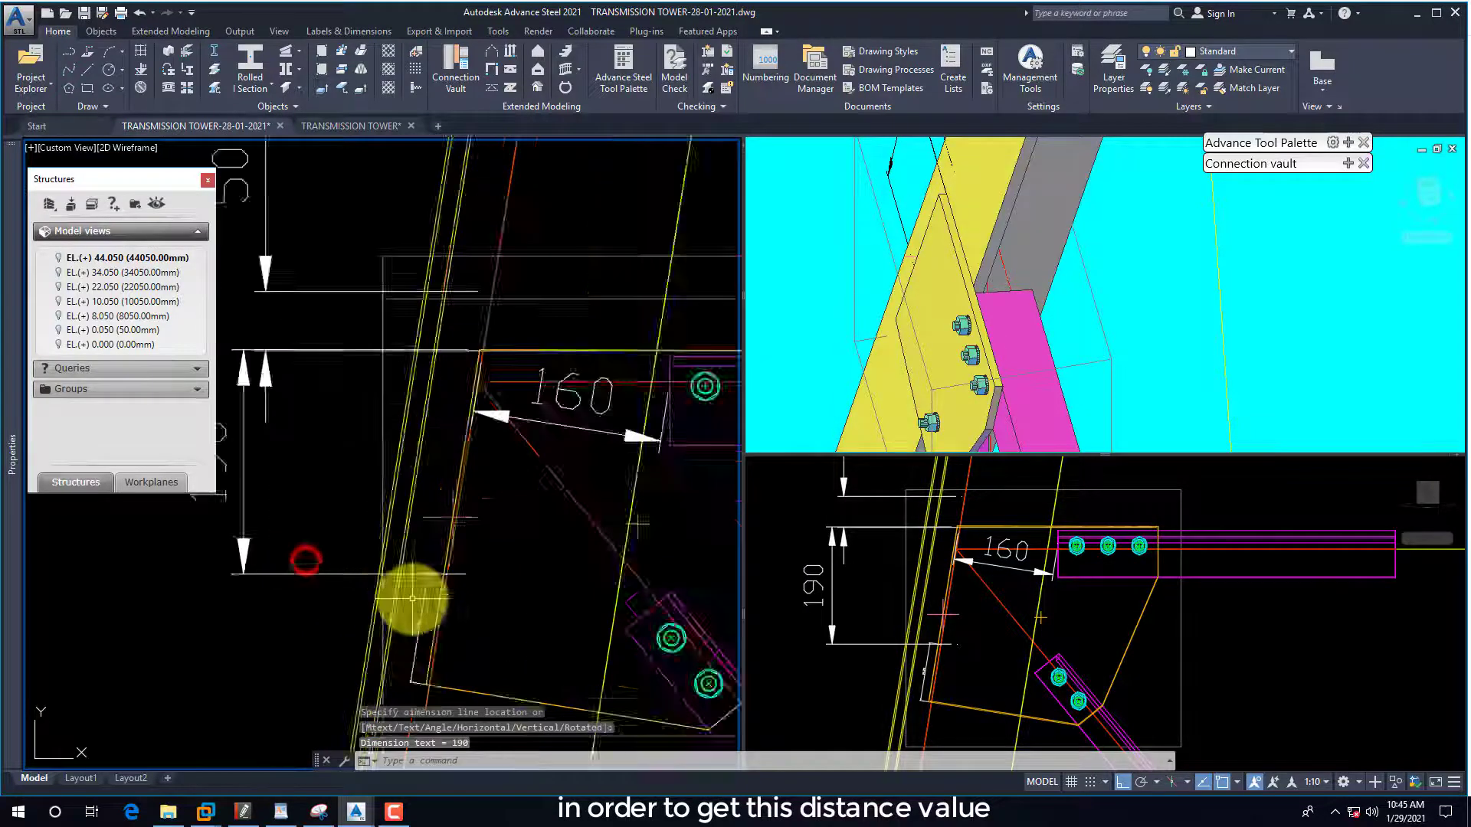
Erase the old aligned dimension beside the gusset plate's lower left corner.
click(432, 604)
text(e)
key(Return)
scroll(444, 590, down, 3)
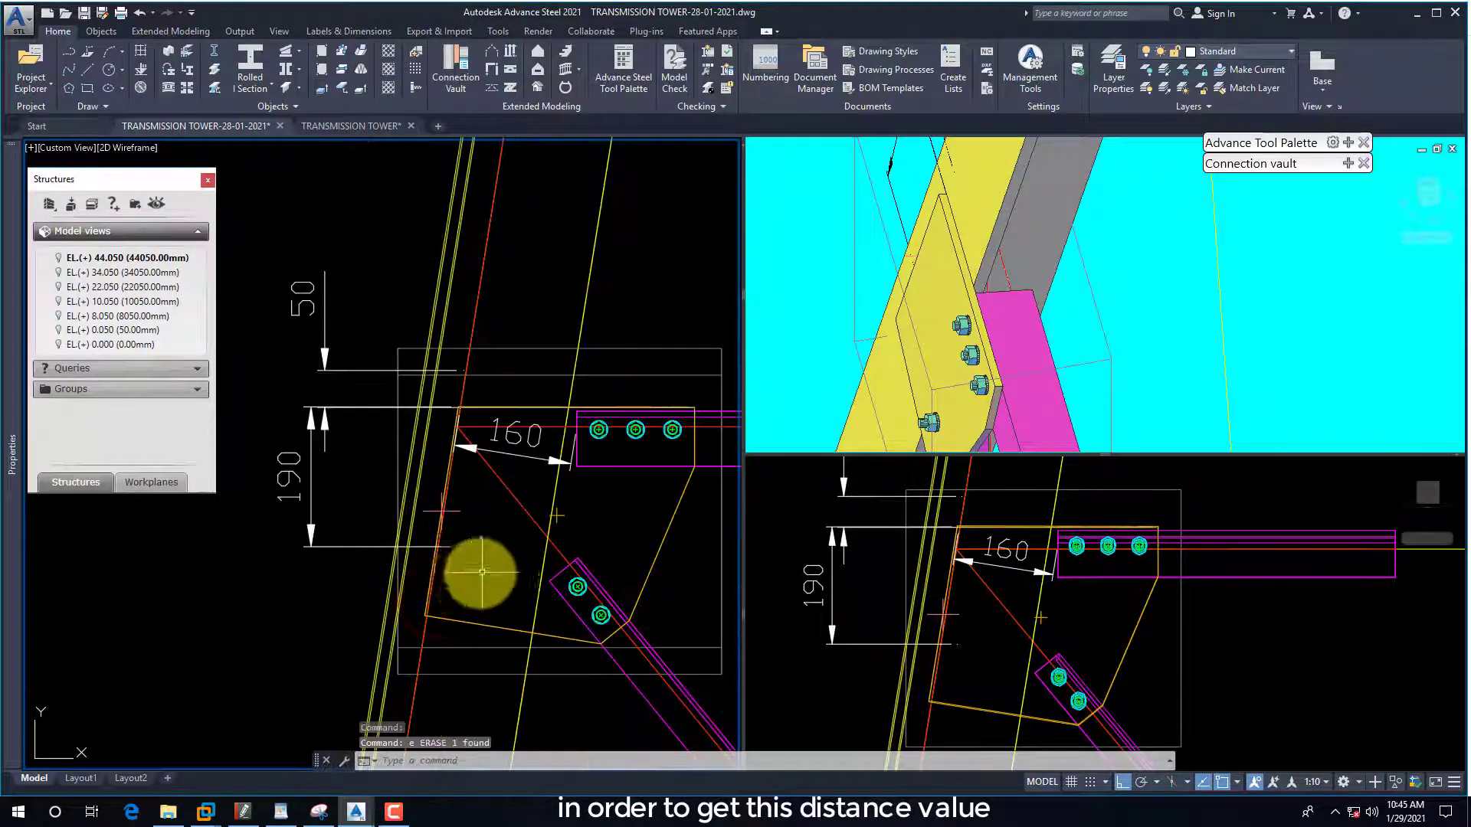
Add an aligned dimension from the plate's lower left corner up along its edge to the 190 mm dimension's lower extension line.
text(dal)
key(Return)
scroll(429, 605, up, 3)
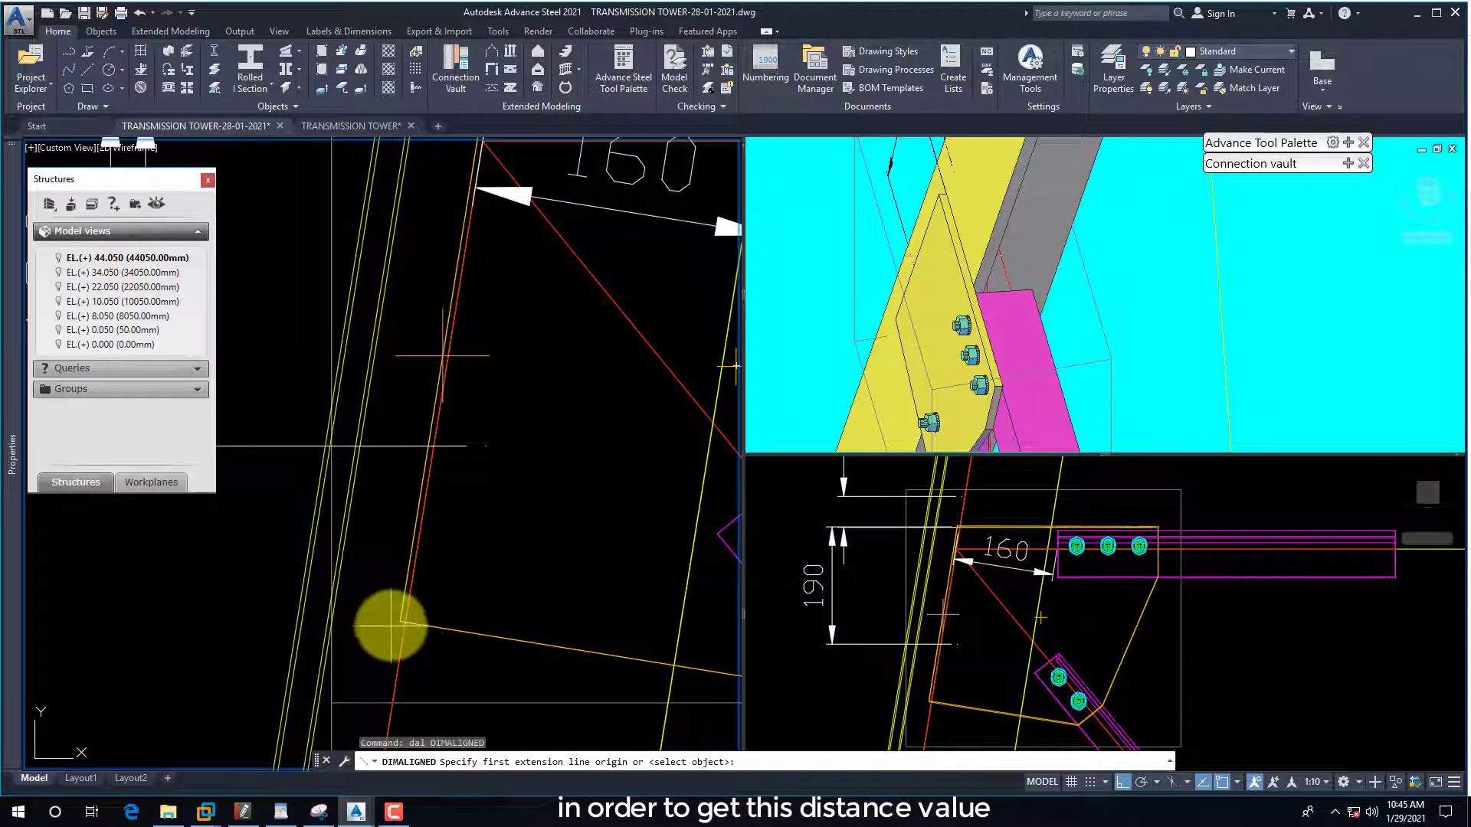
click(403, 625)
key(Escape)
key(Return)
click(406, 620)
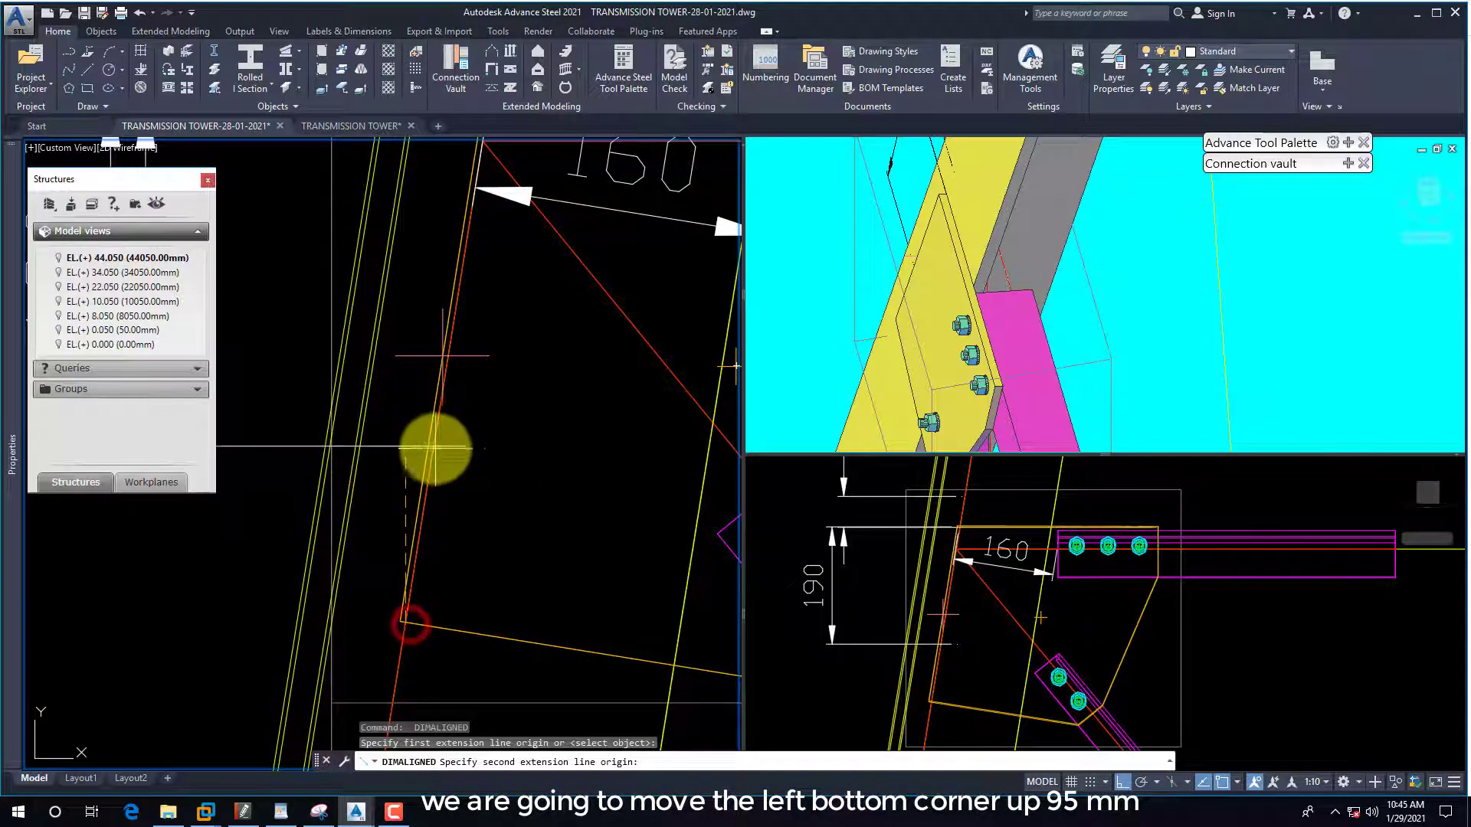
scroll(435, 451, up, 3)
click(436, 439)
scroll(459, 438, down, 3)
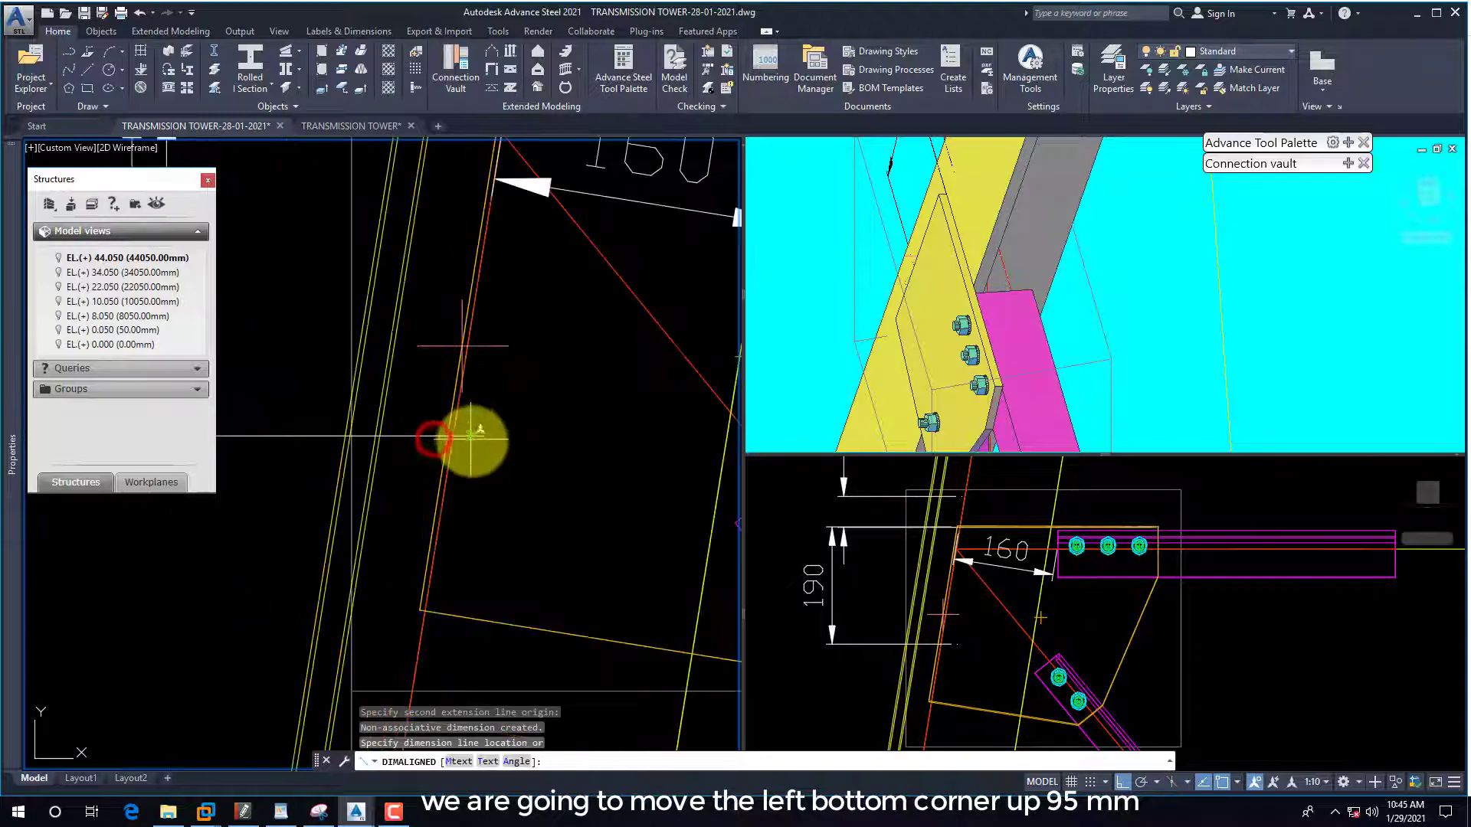
click(333, 512)
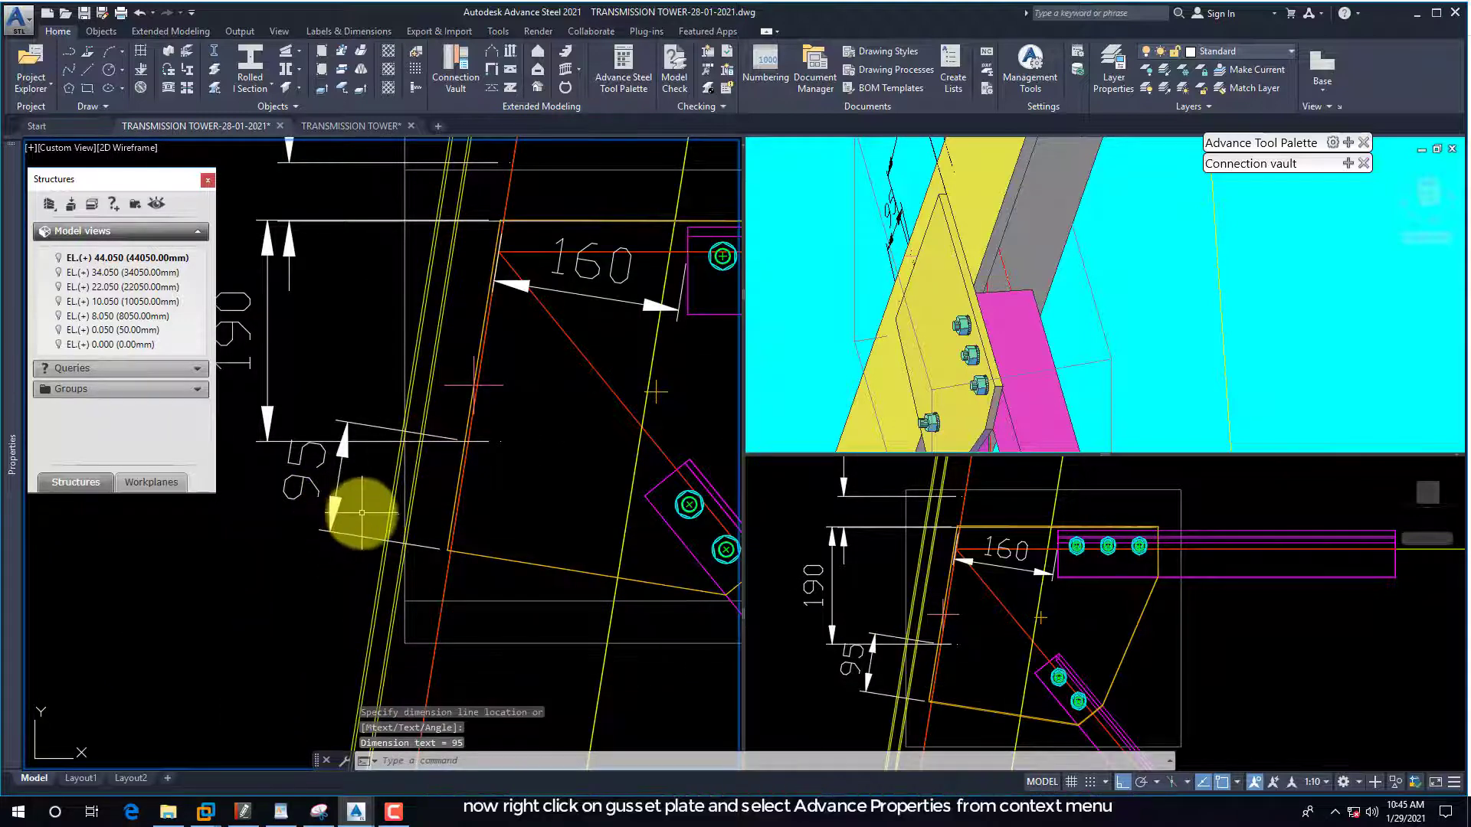
Reopen the gusset plate's joint properties and set projection 2 at the column to -95 mm.
scroll(352, 511, down, 4)
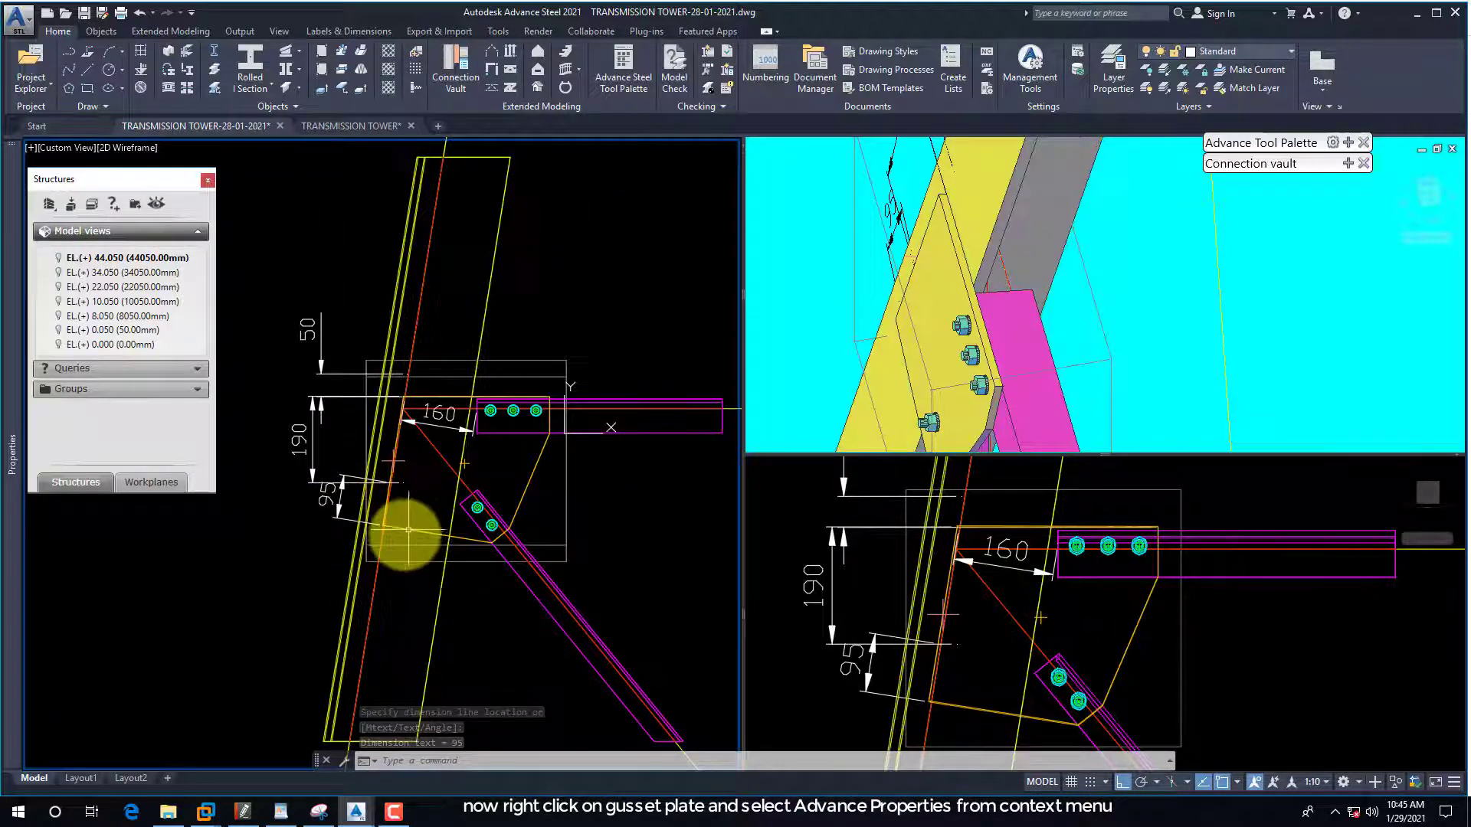
right_click(404, 531)
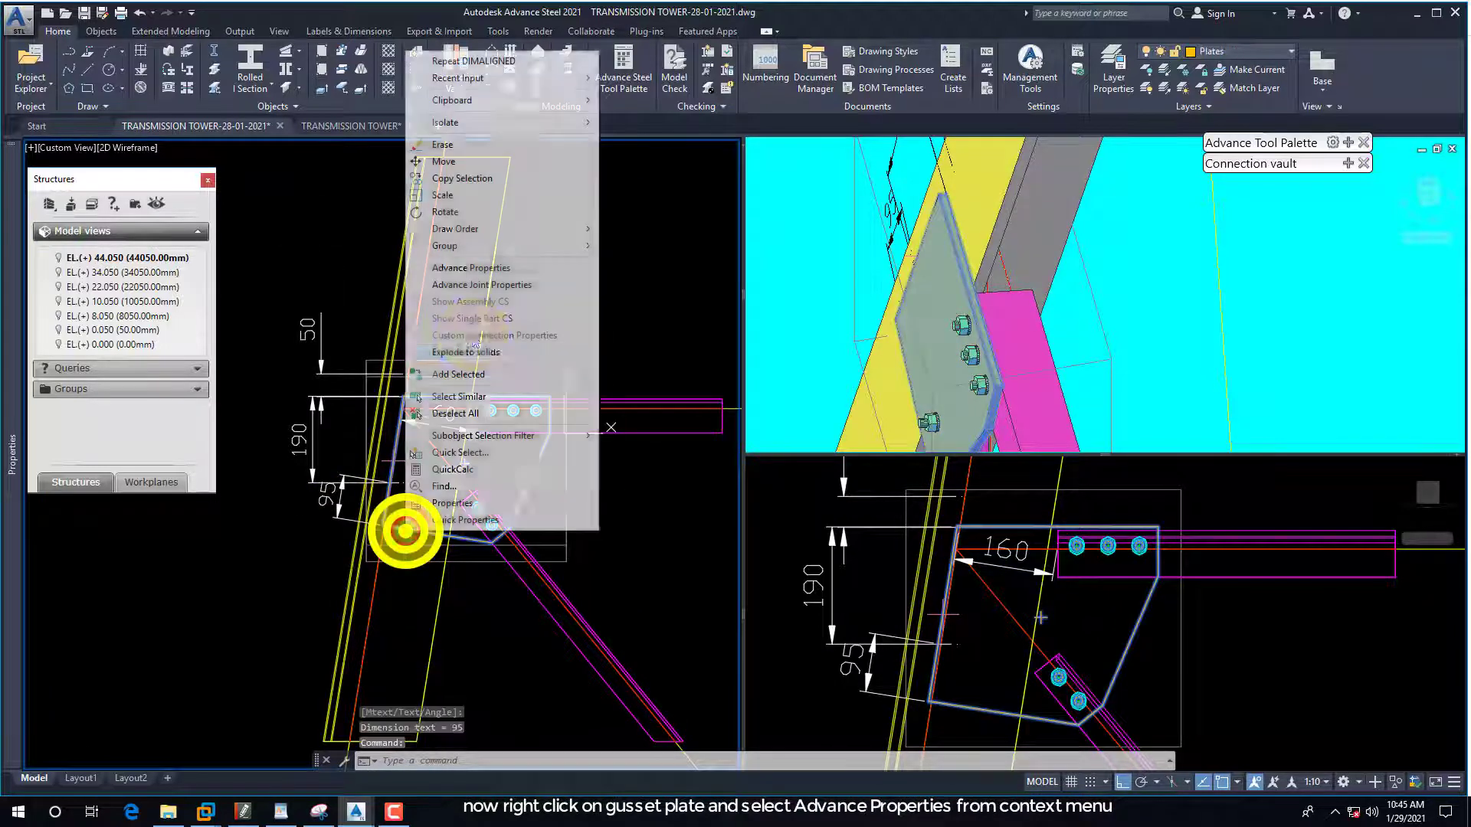
click(503, 289)
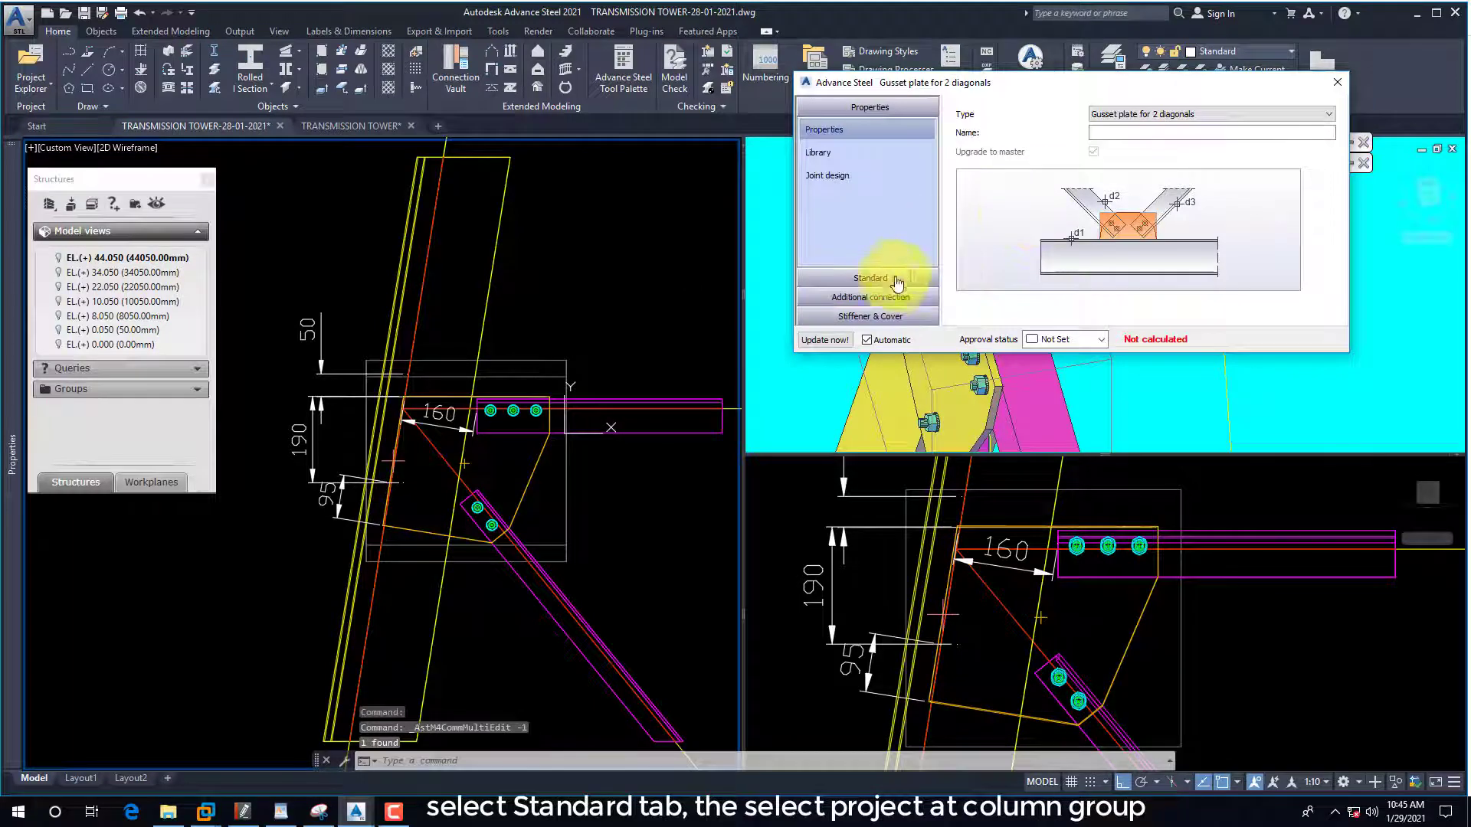
click(889, 282)
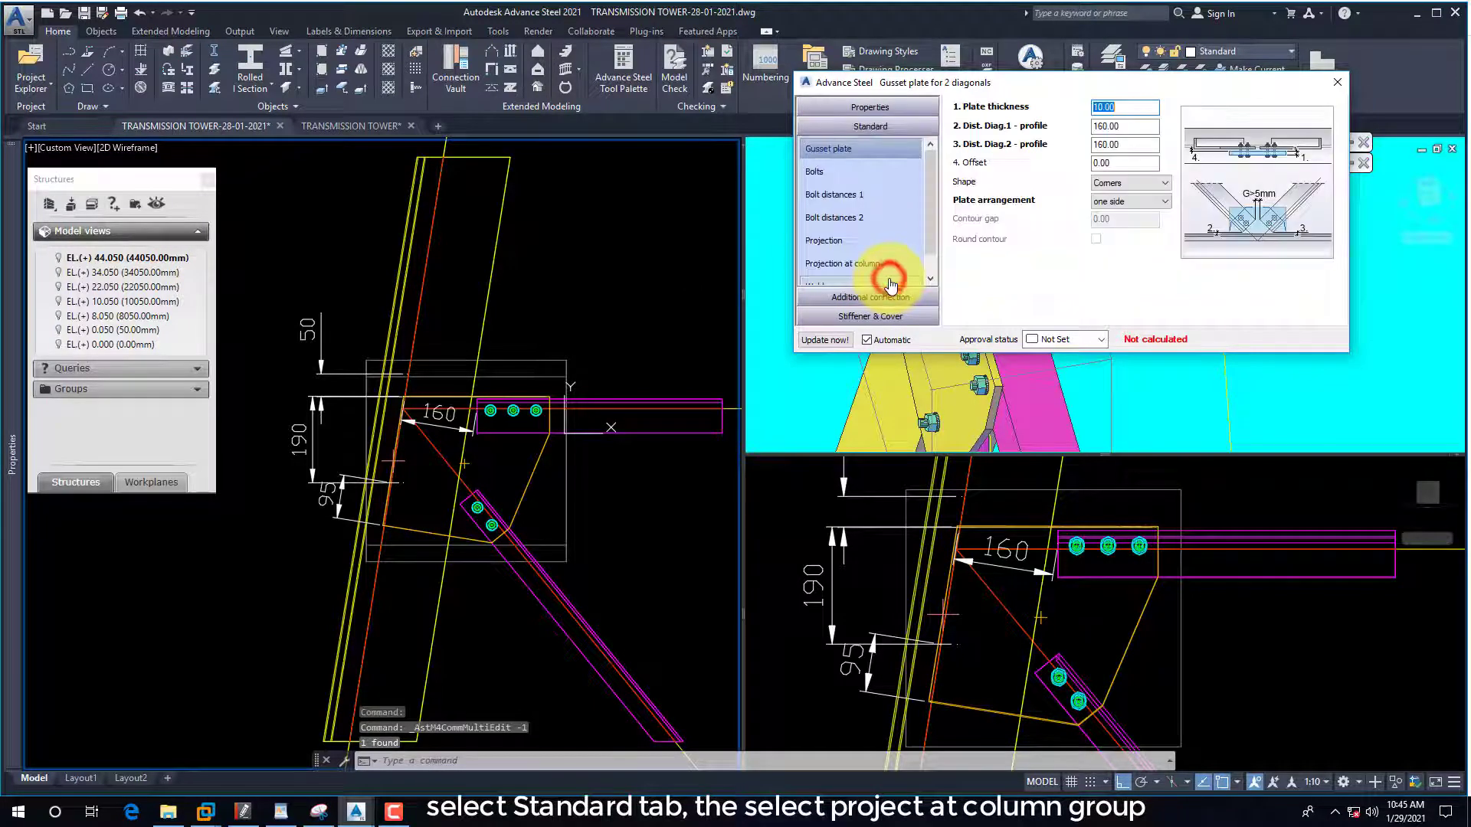
click(852, 268)
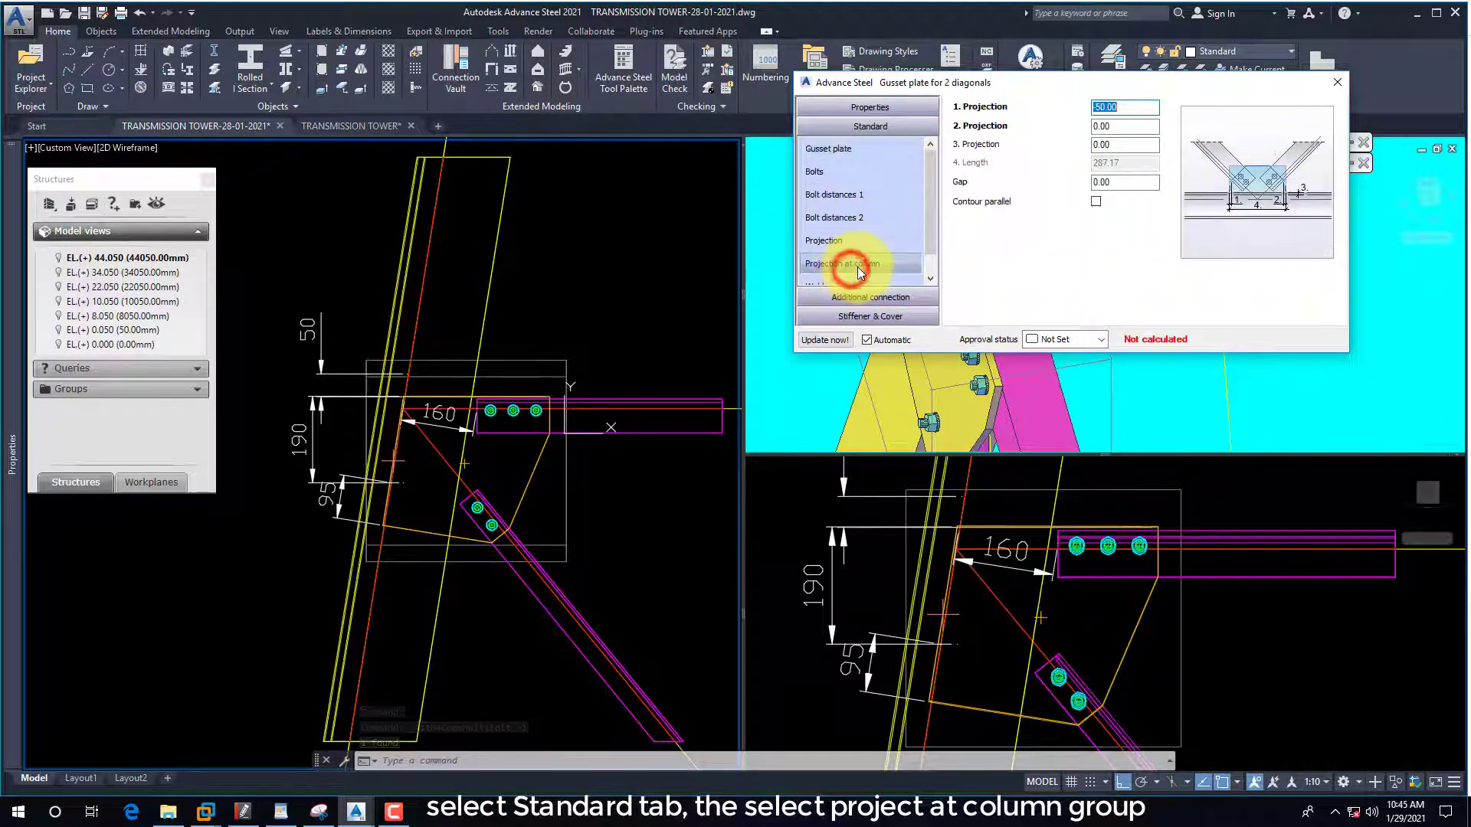
click(1116, 126)
text(95)
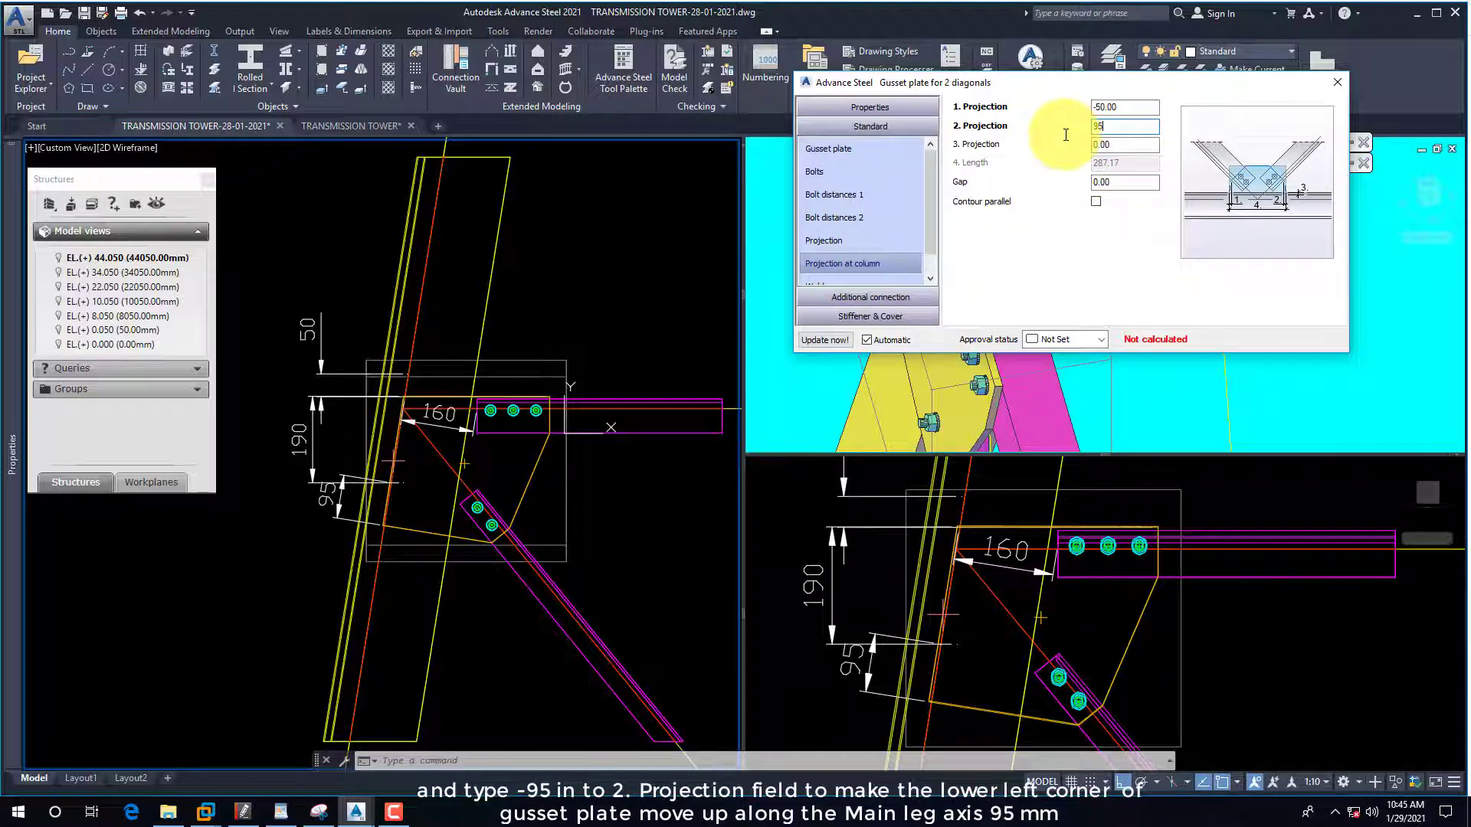
key(Return)
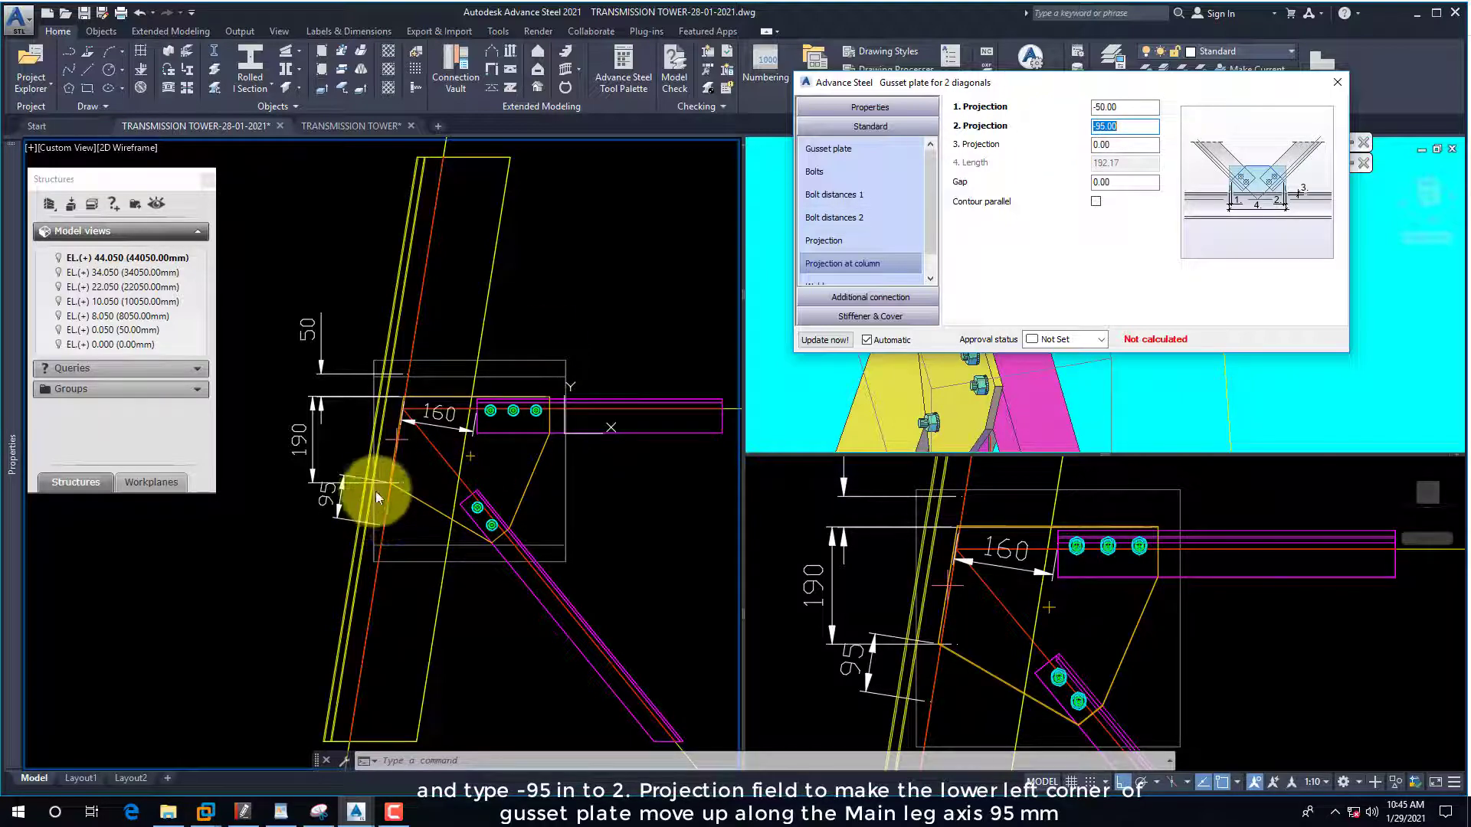
Compare the reshaped plate edge with the 190 vertical dimension of Detail 4 in PDF-XChange Editor.
scroll(345, 460, up, 2)
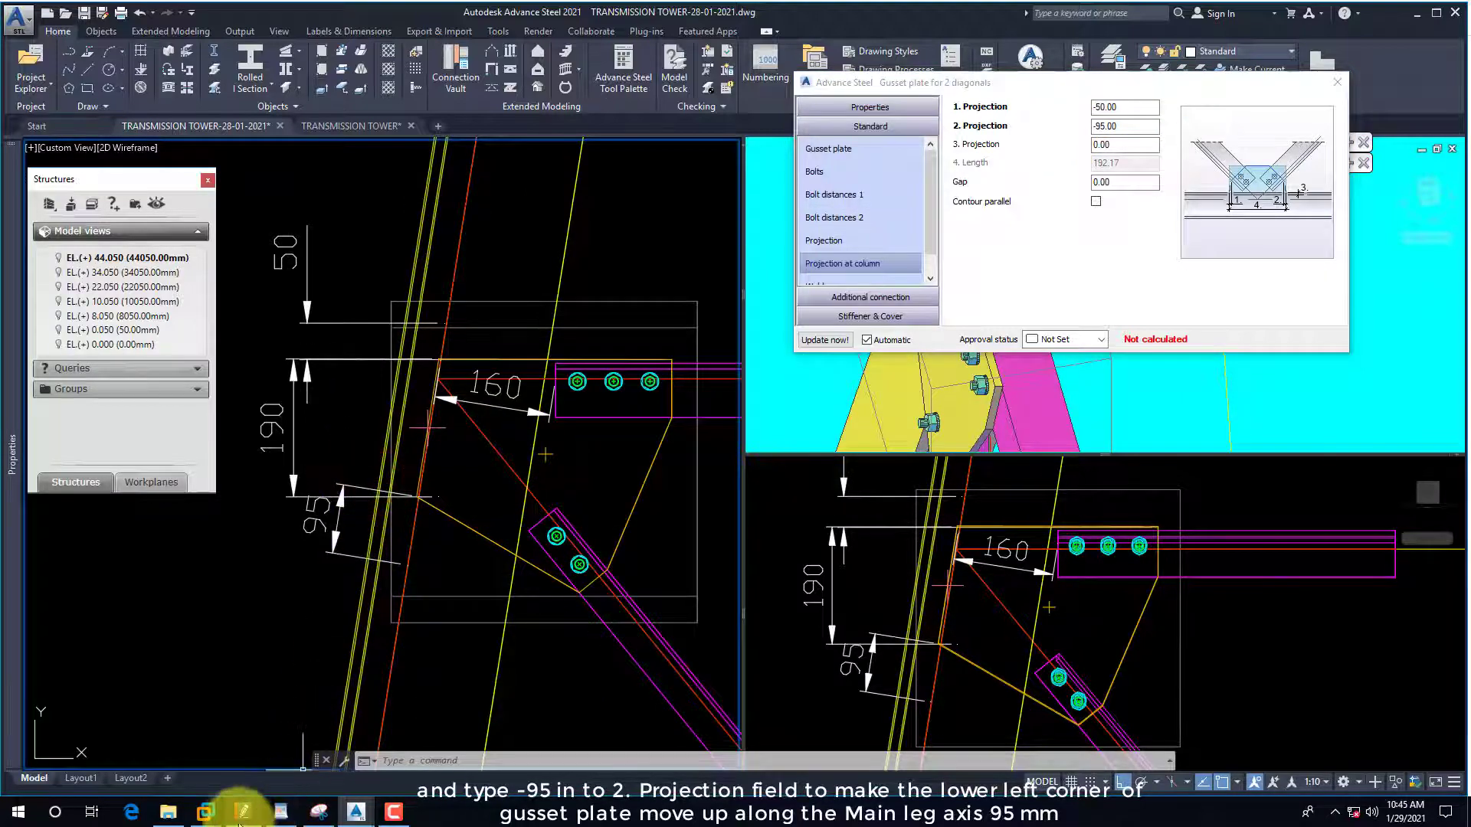
click(242, 814)
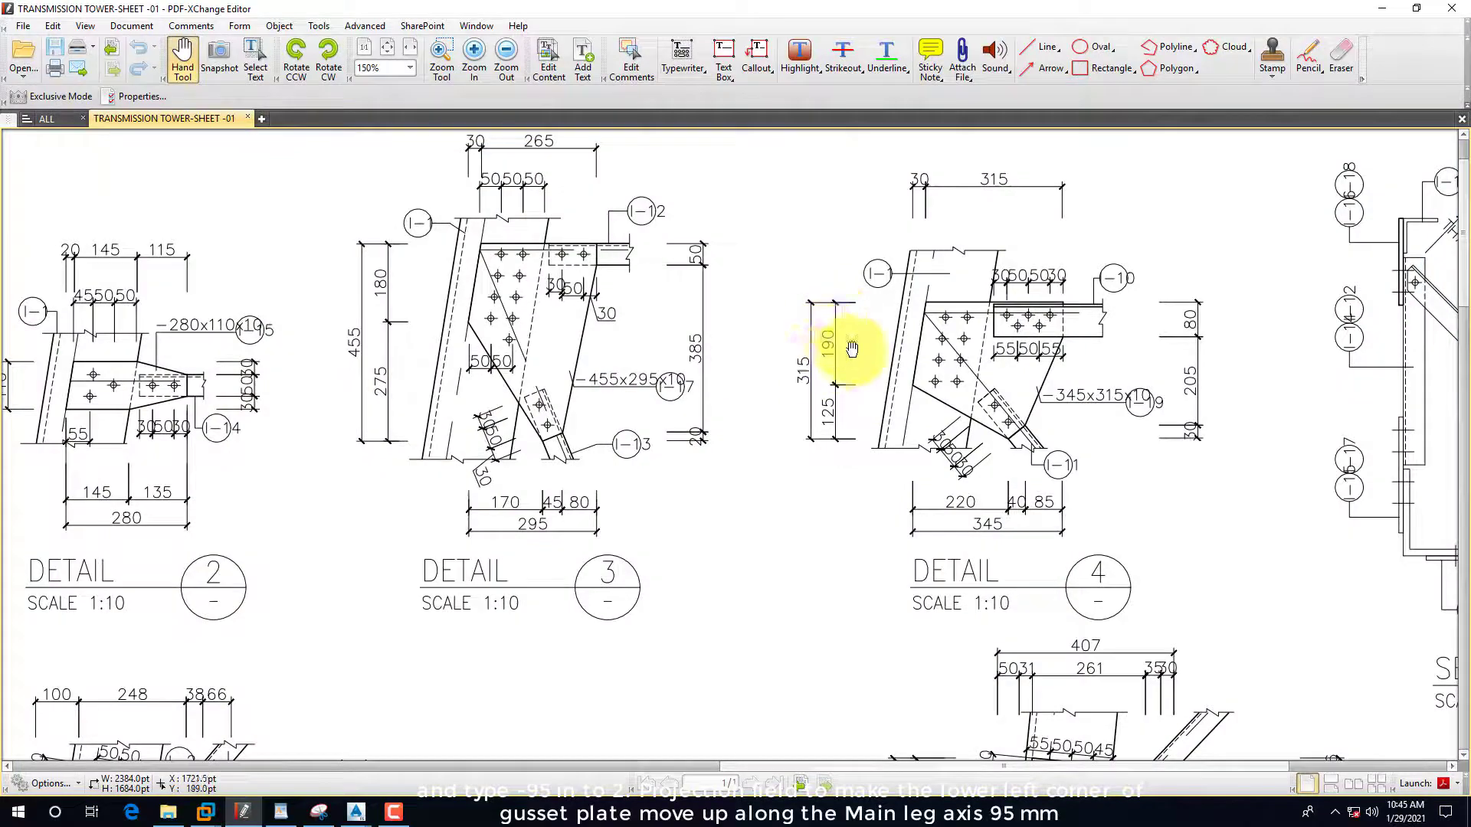
click(828, 343)
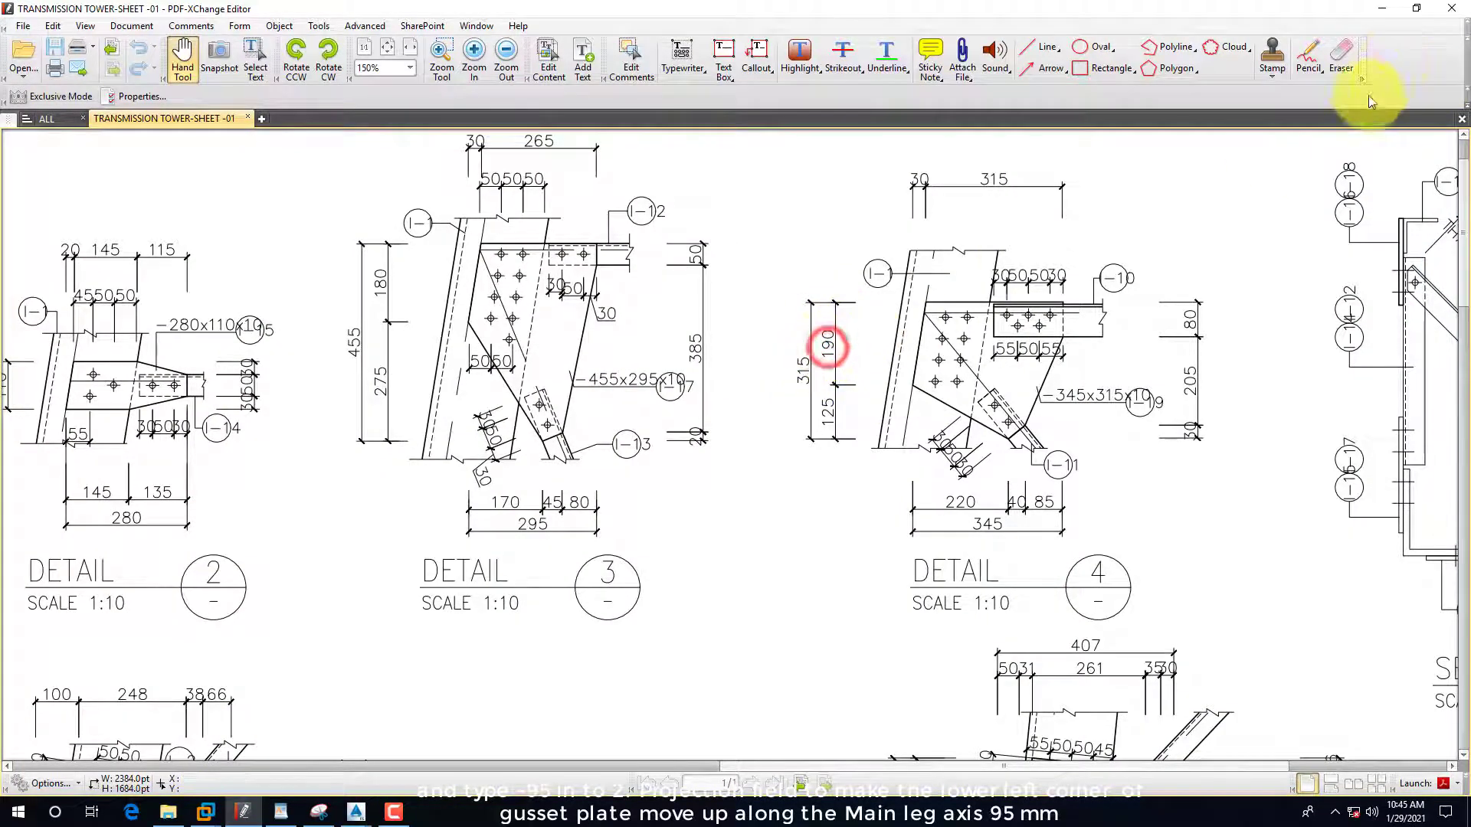
Switch back to Advance Steel and orbit the 3D view to examine the reshaped gusset plate face-on.
click(1382, 14)
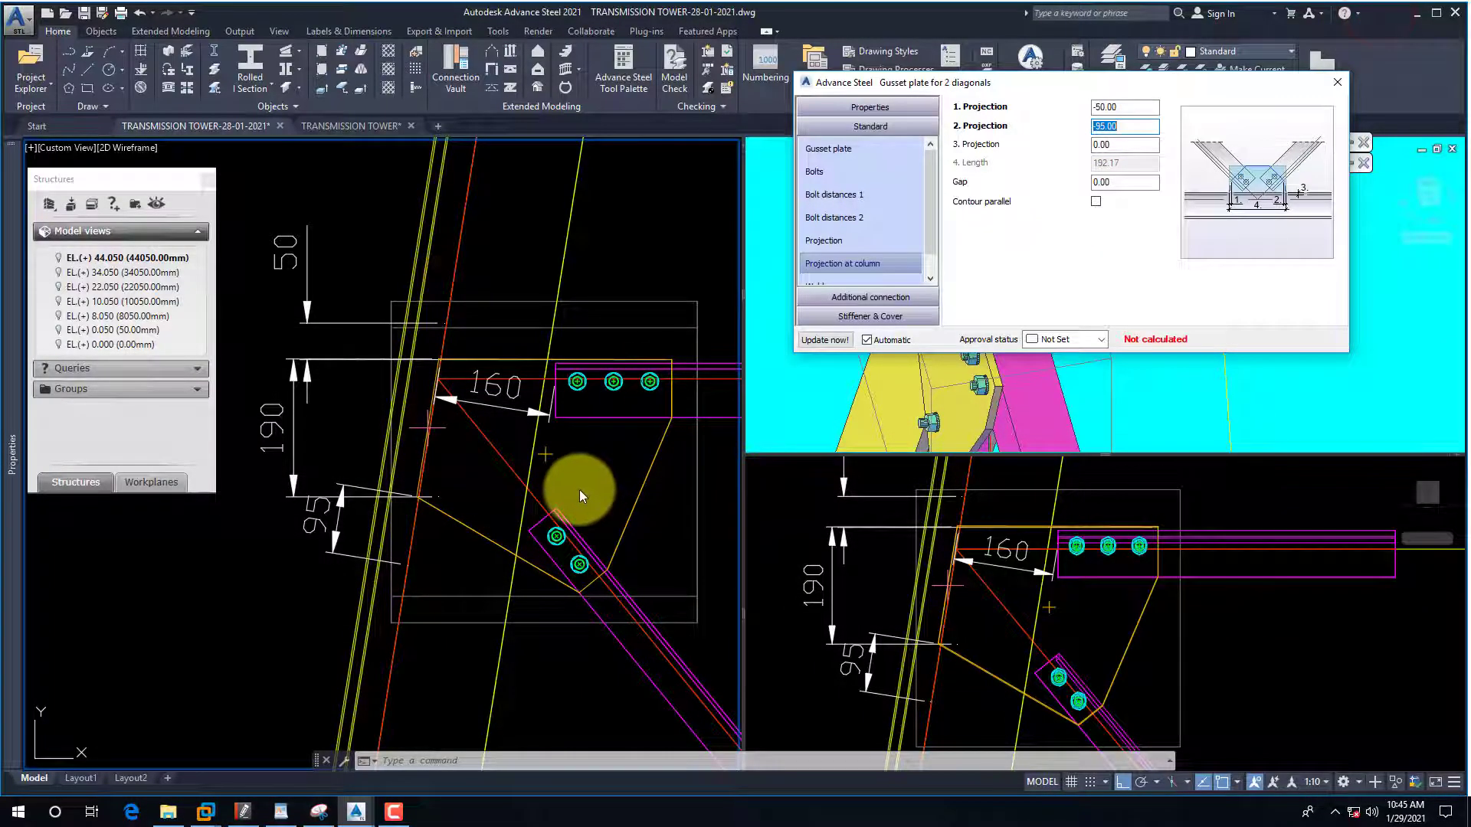
click(496, 416)
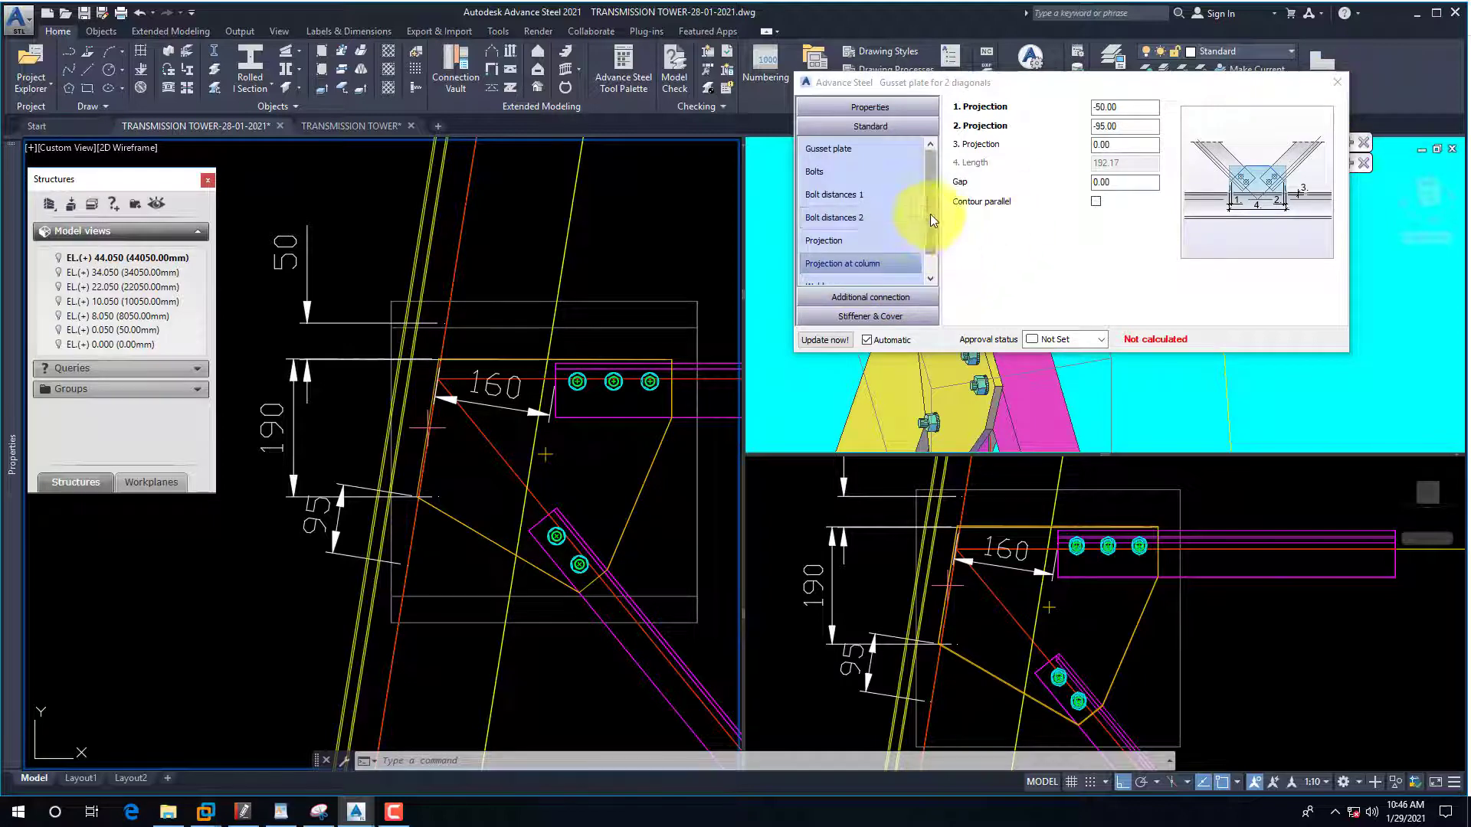
drag(930, 214, 890, 264)
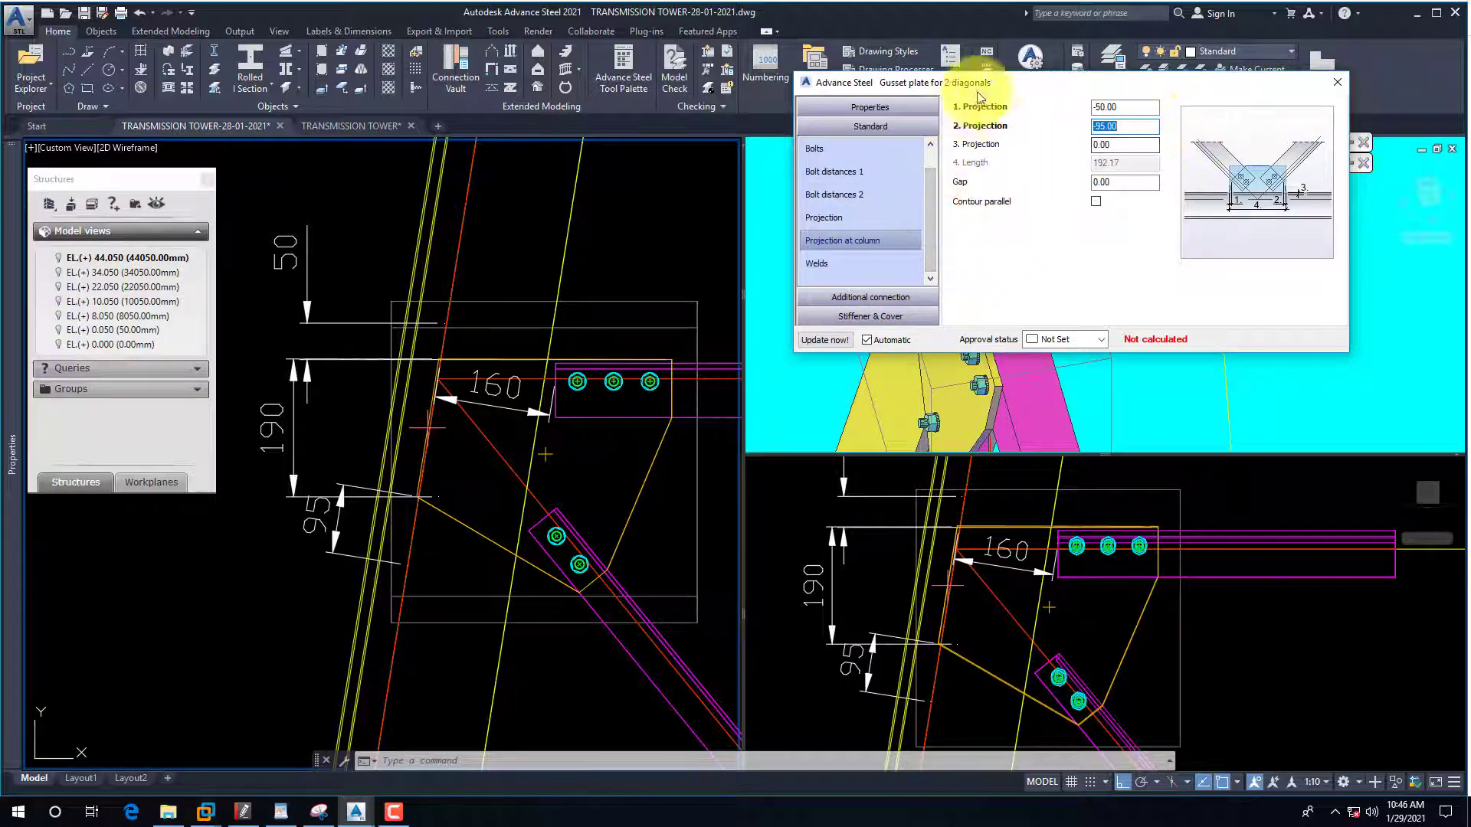
drag(994, 82, 466, 134)
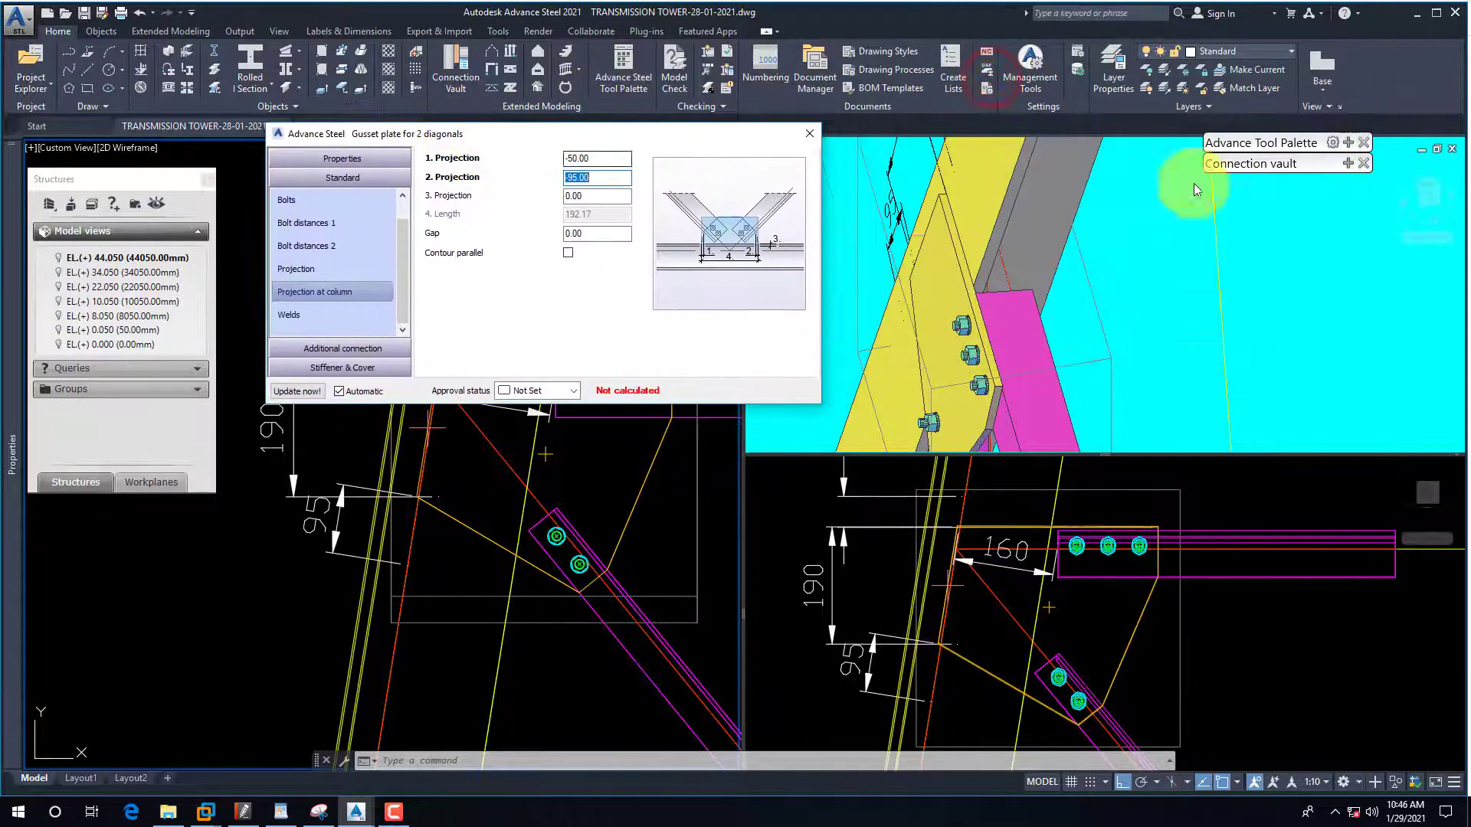
click(1151, 242)
text(3DO)
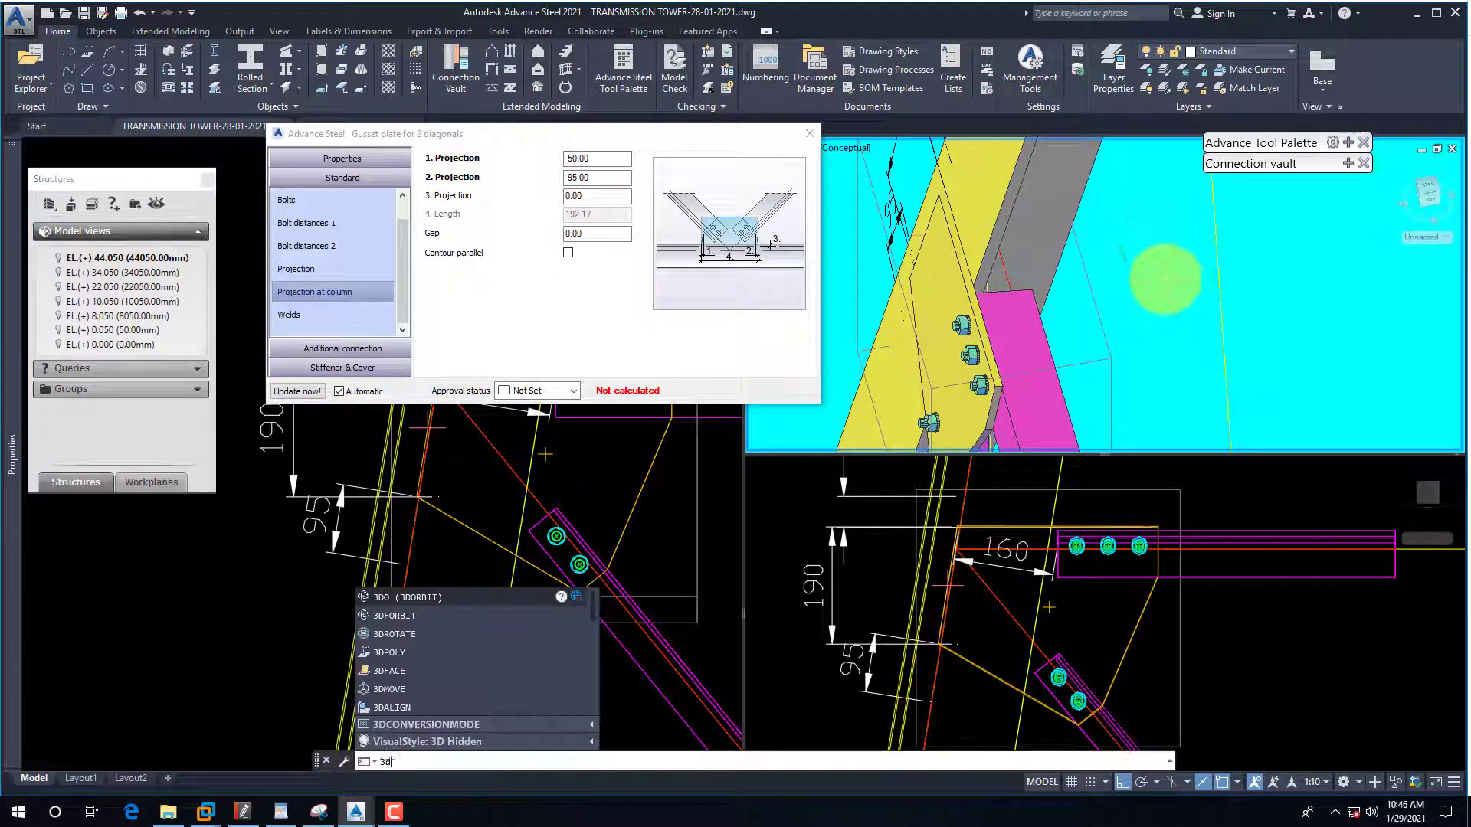
key(Return)
mouse_move(1083, 296)
mouse_down()
mouse_move(1099, 263)
mouse_move(1164, 253)
mouse_move(1067, 289)
mouse_up()
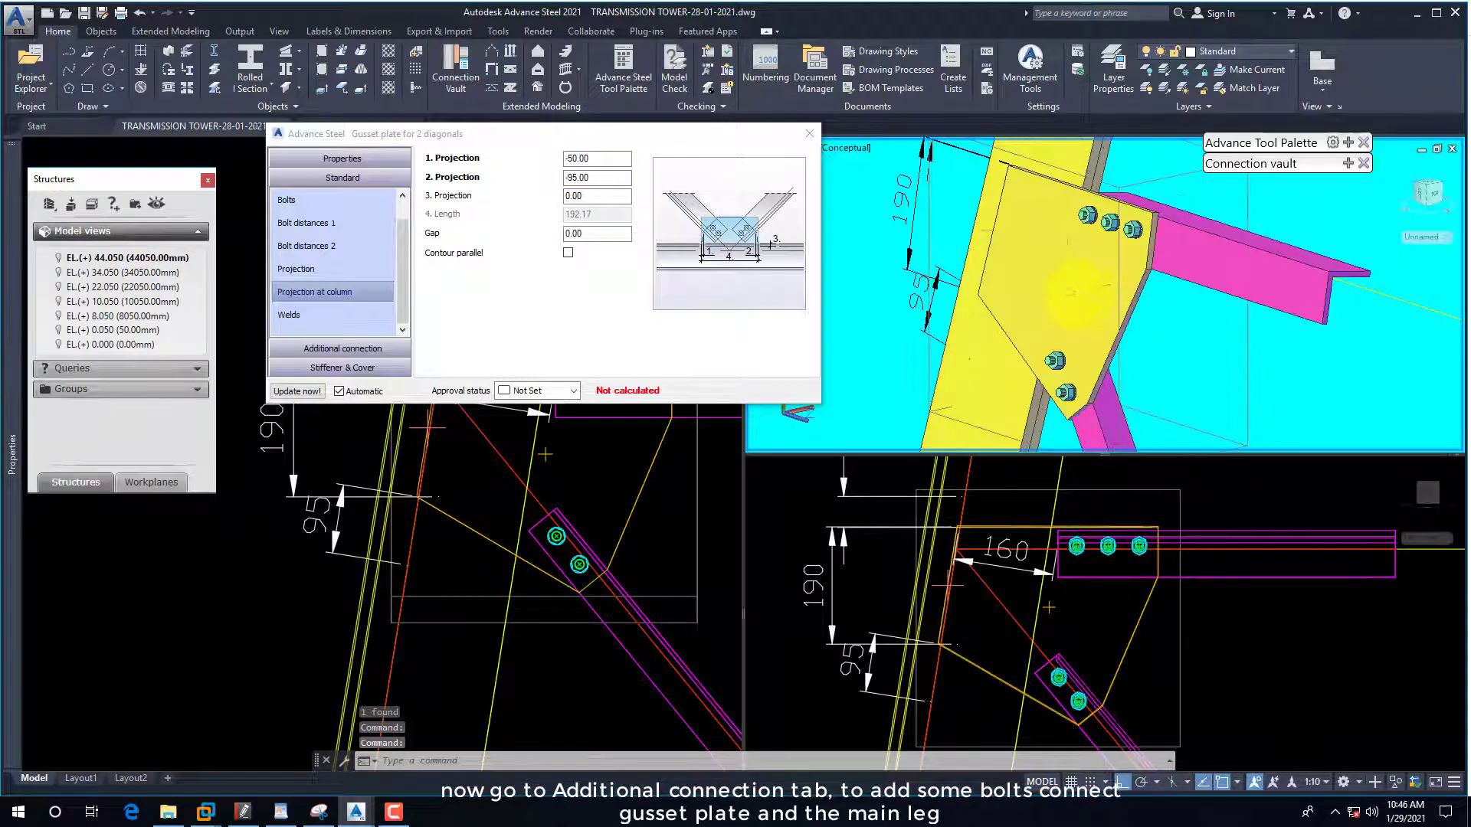
In the joint's additional connection settings, set the gusset-to-main-beam connection type to bolts with a 12 mm diameter.
mouse_move(623, 141)
mouse_down()
mouse_move(942, 249)
mouse_move(1084, 216)
mouse_up()
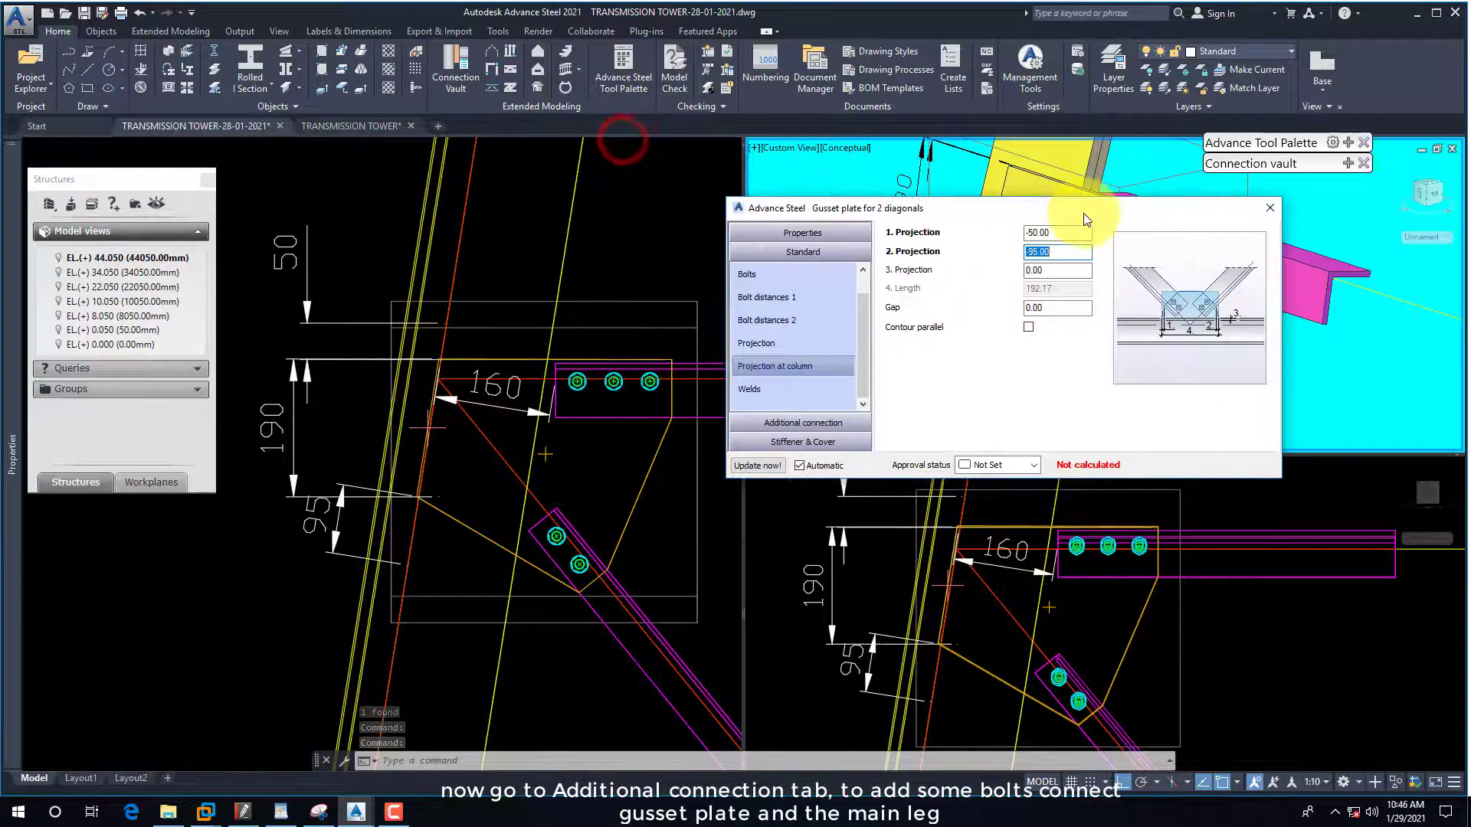
click(802, 422)
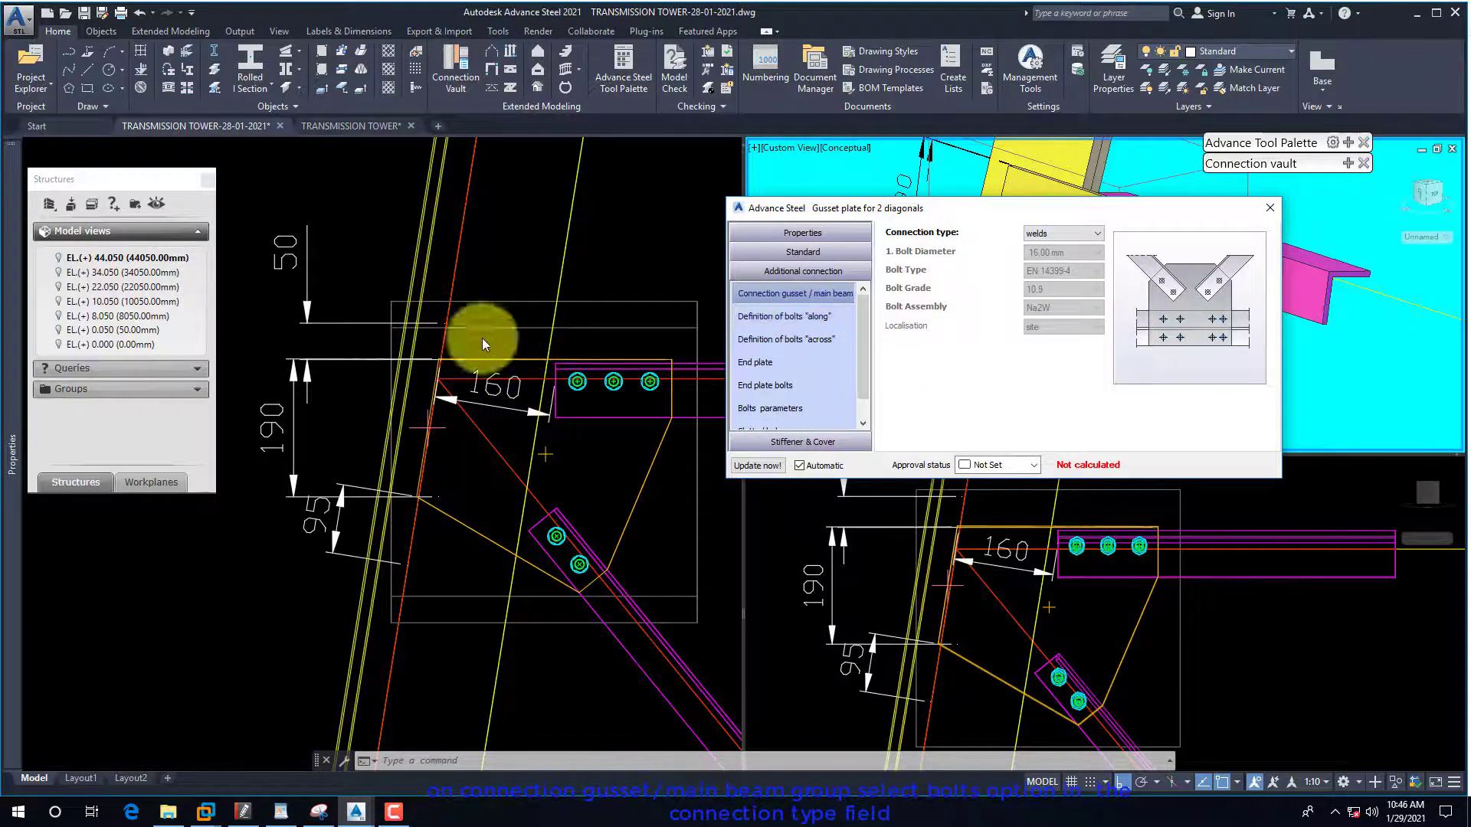
click(1039, 232)
click(1037, 268)
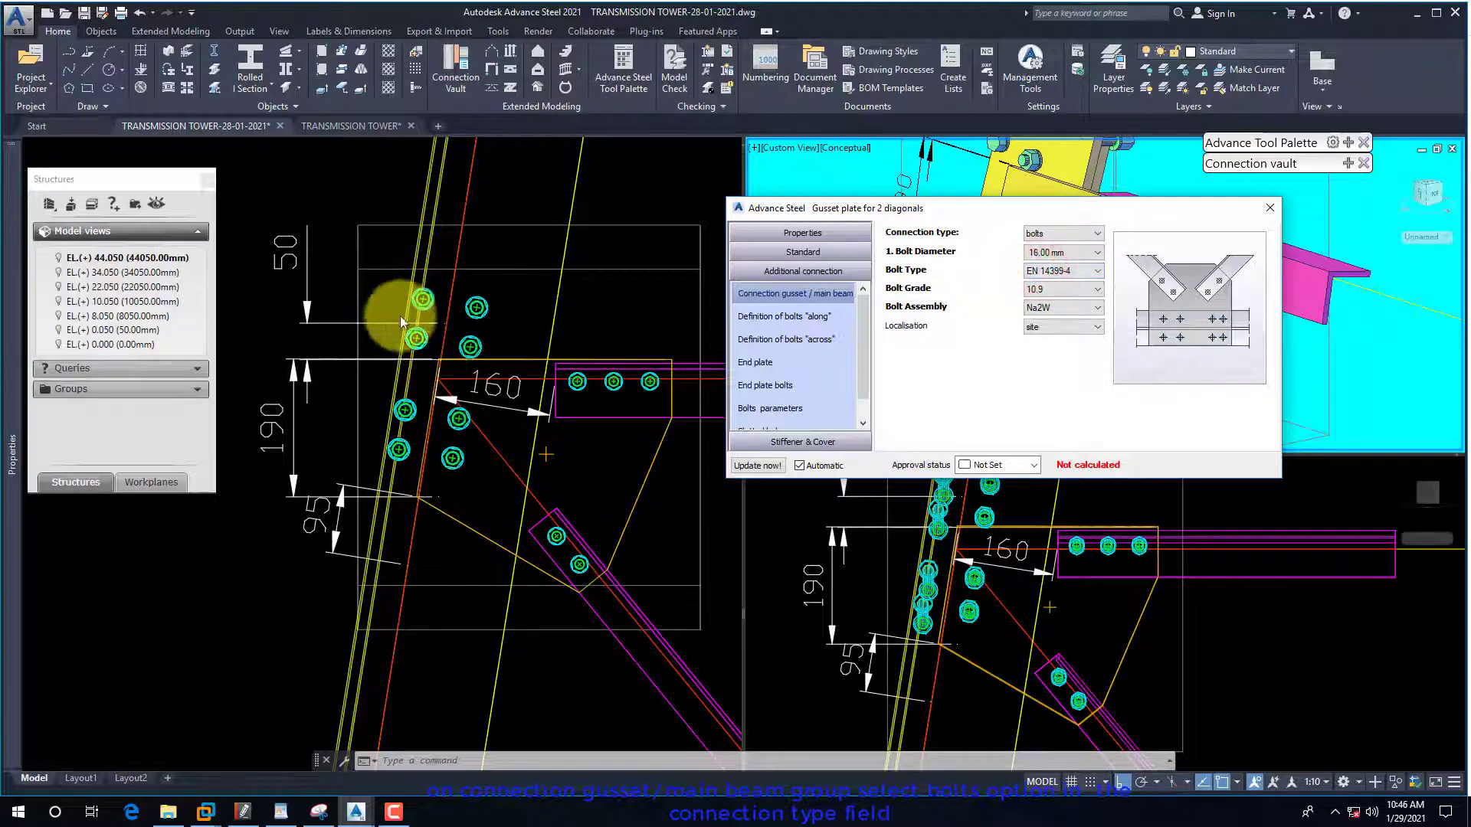
click(1051, 252)
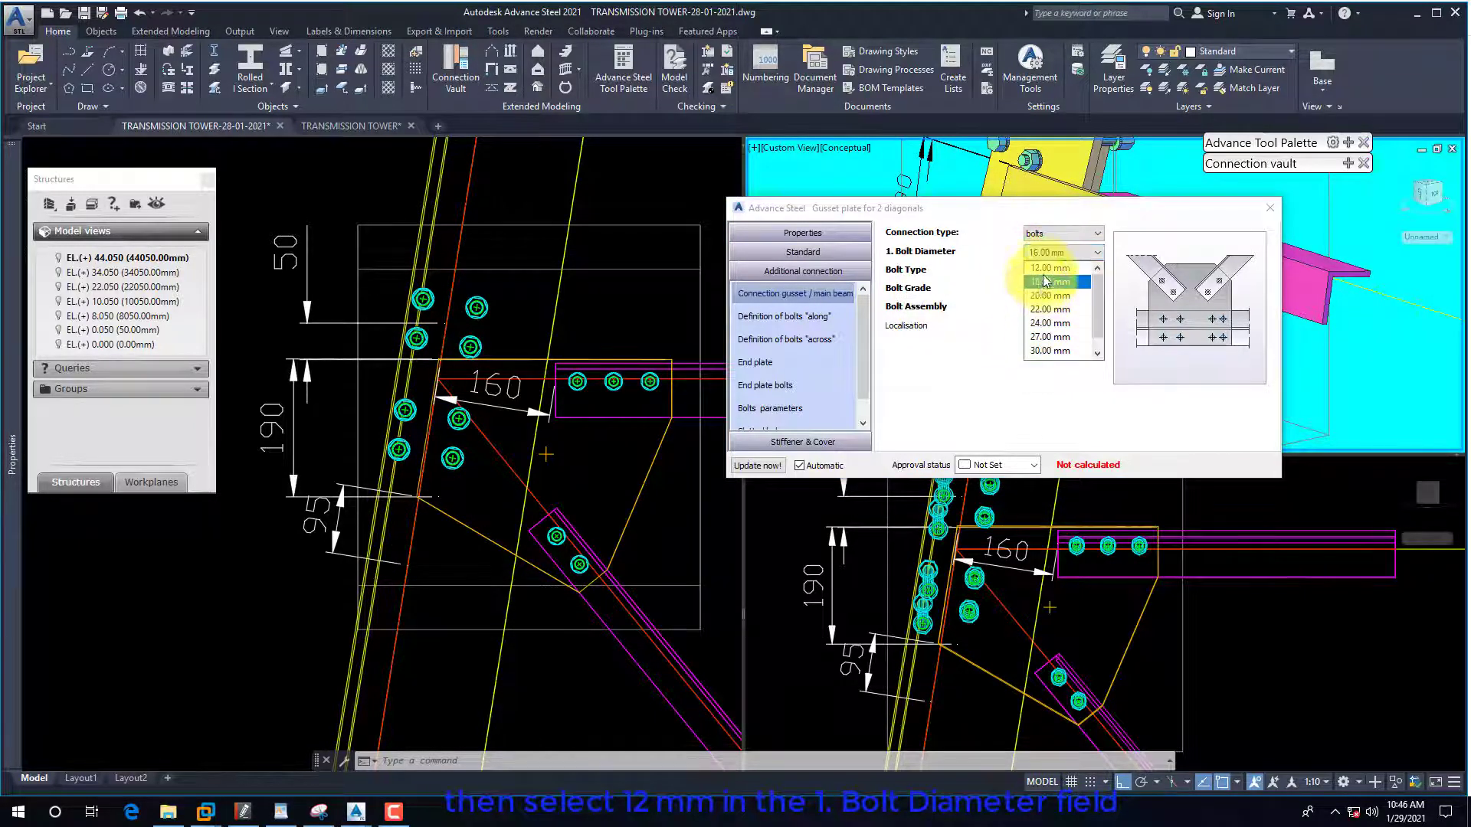
click(1050, 268)
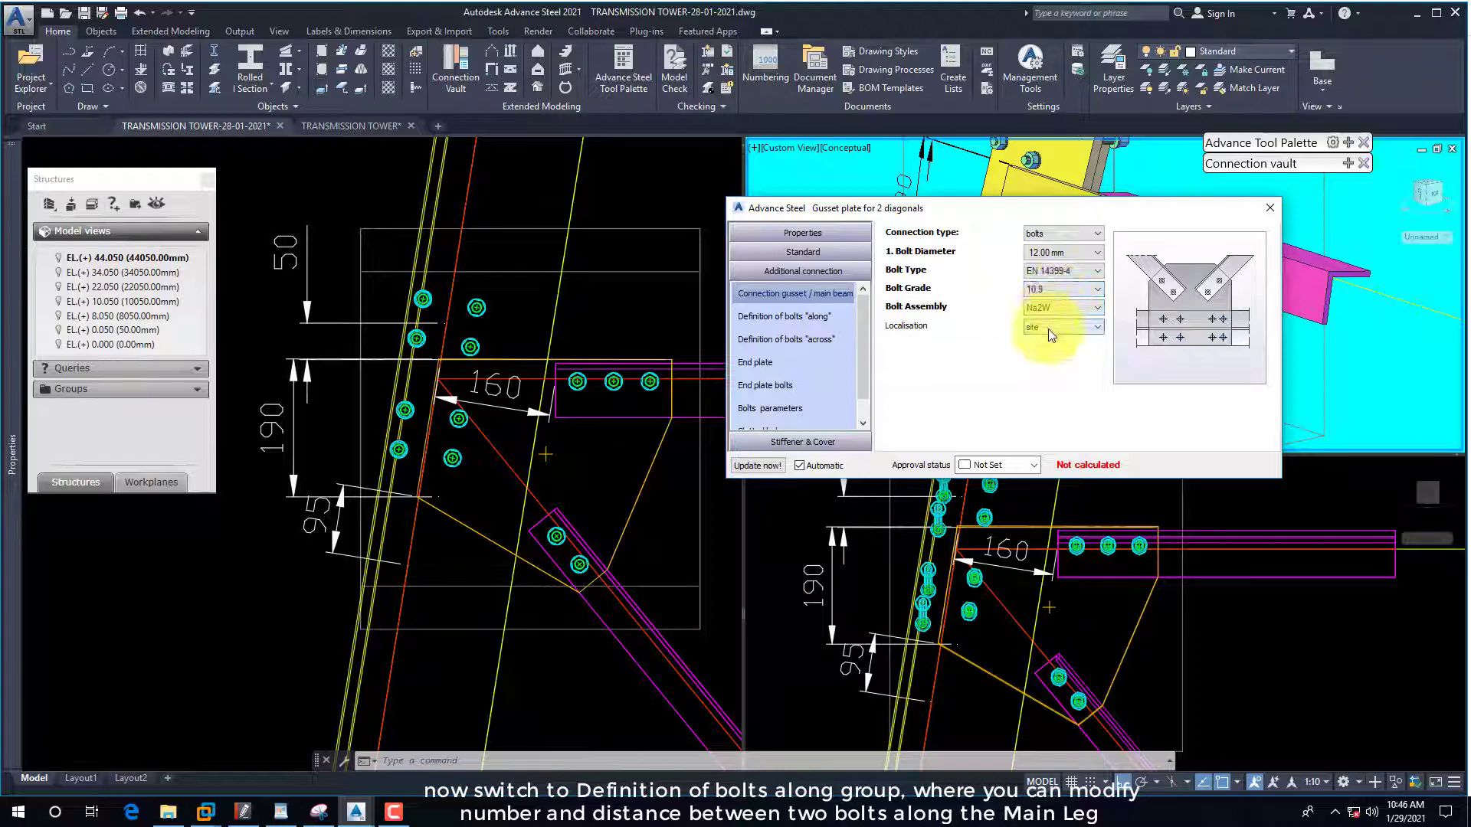
Check Detail 4 and set the bolt distances along the main leg to 50 mm for both group 1 and group 2.
click(799, 320)
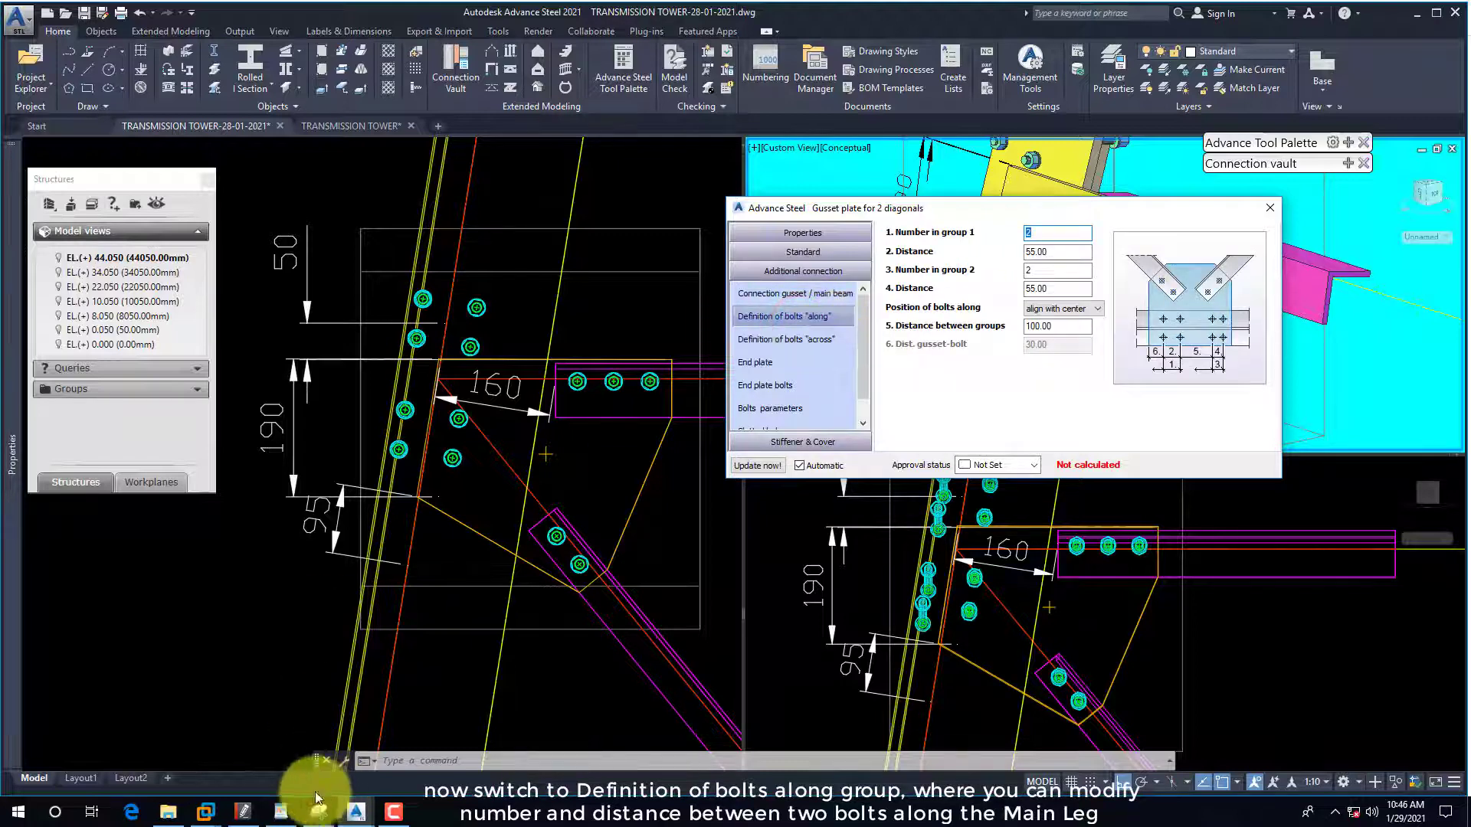
click(242, 814)
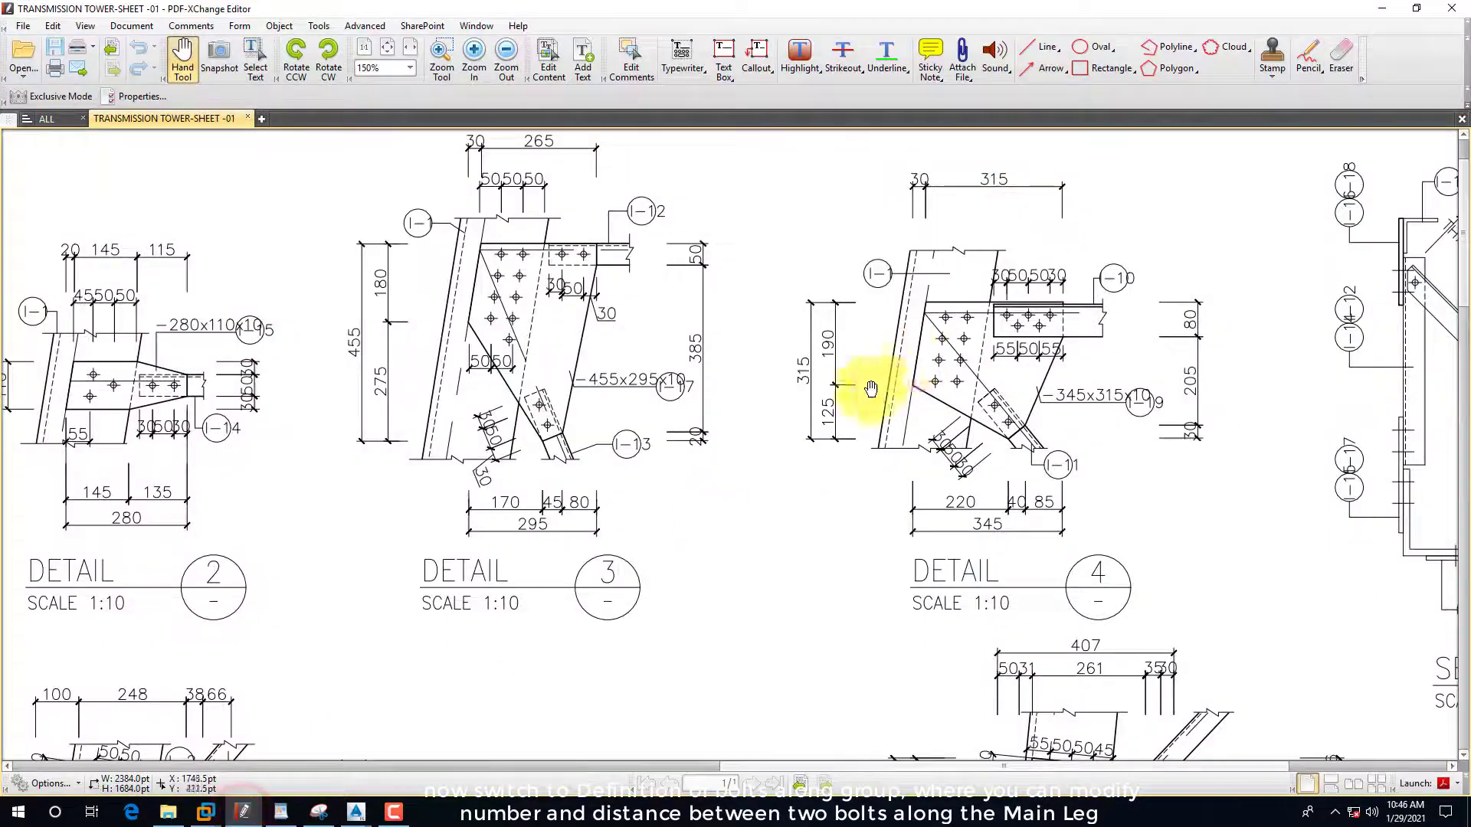
click(1382, 9)
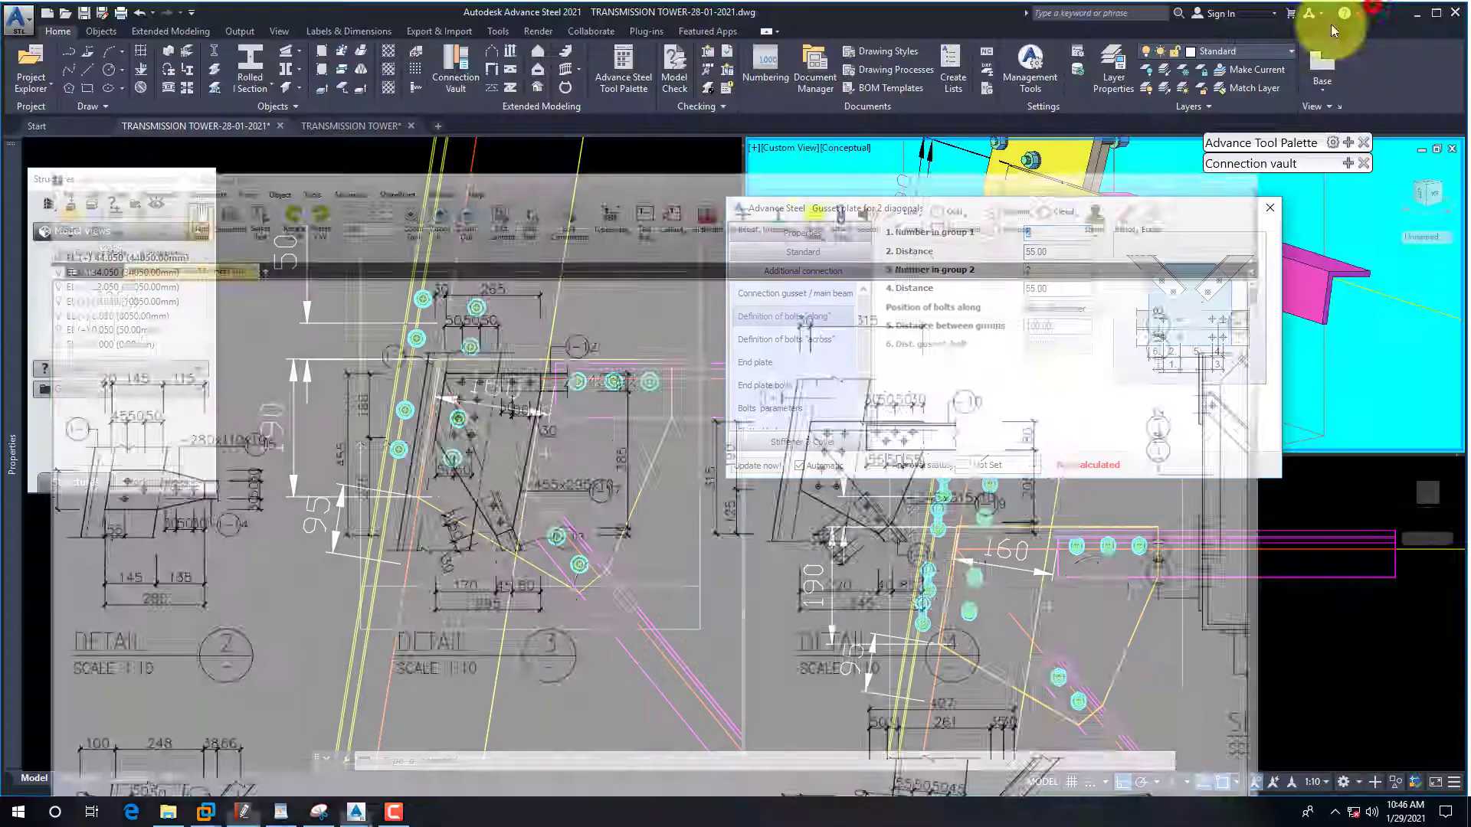
double_click(1046, 251)
text(50)
key(Return)
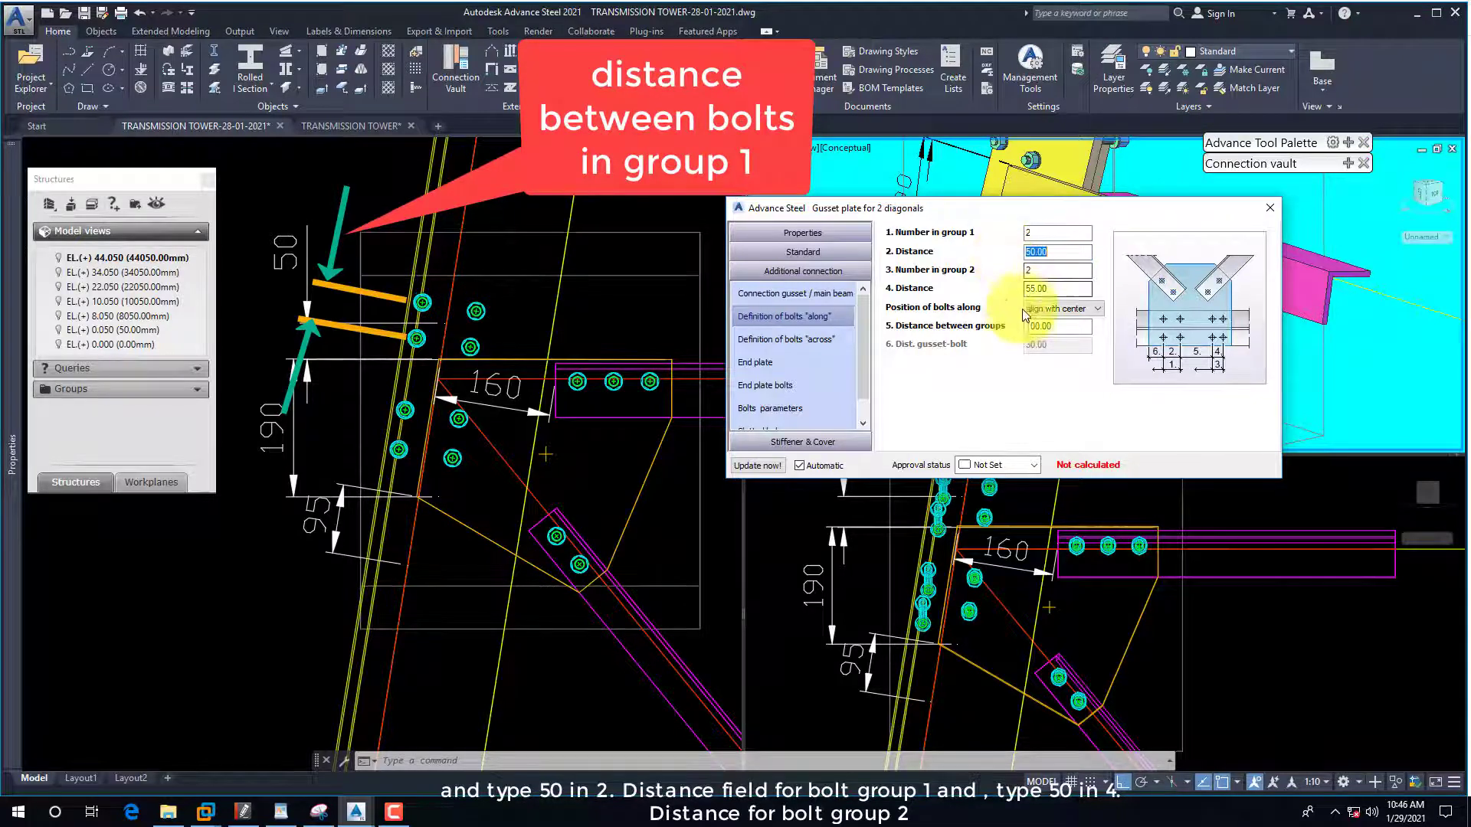
double_click(1052, 288)
text(50)
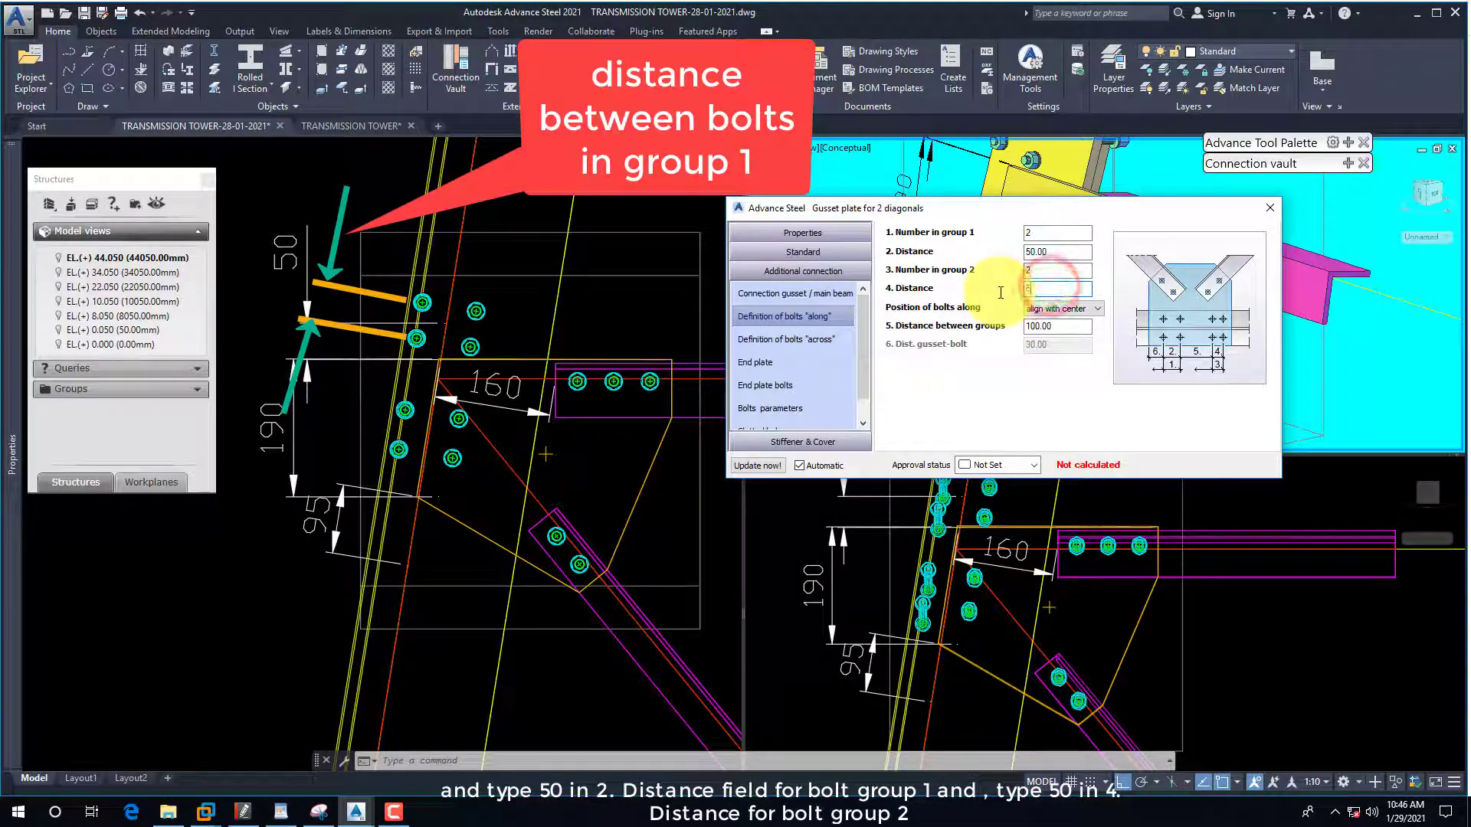
key(Return)
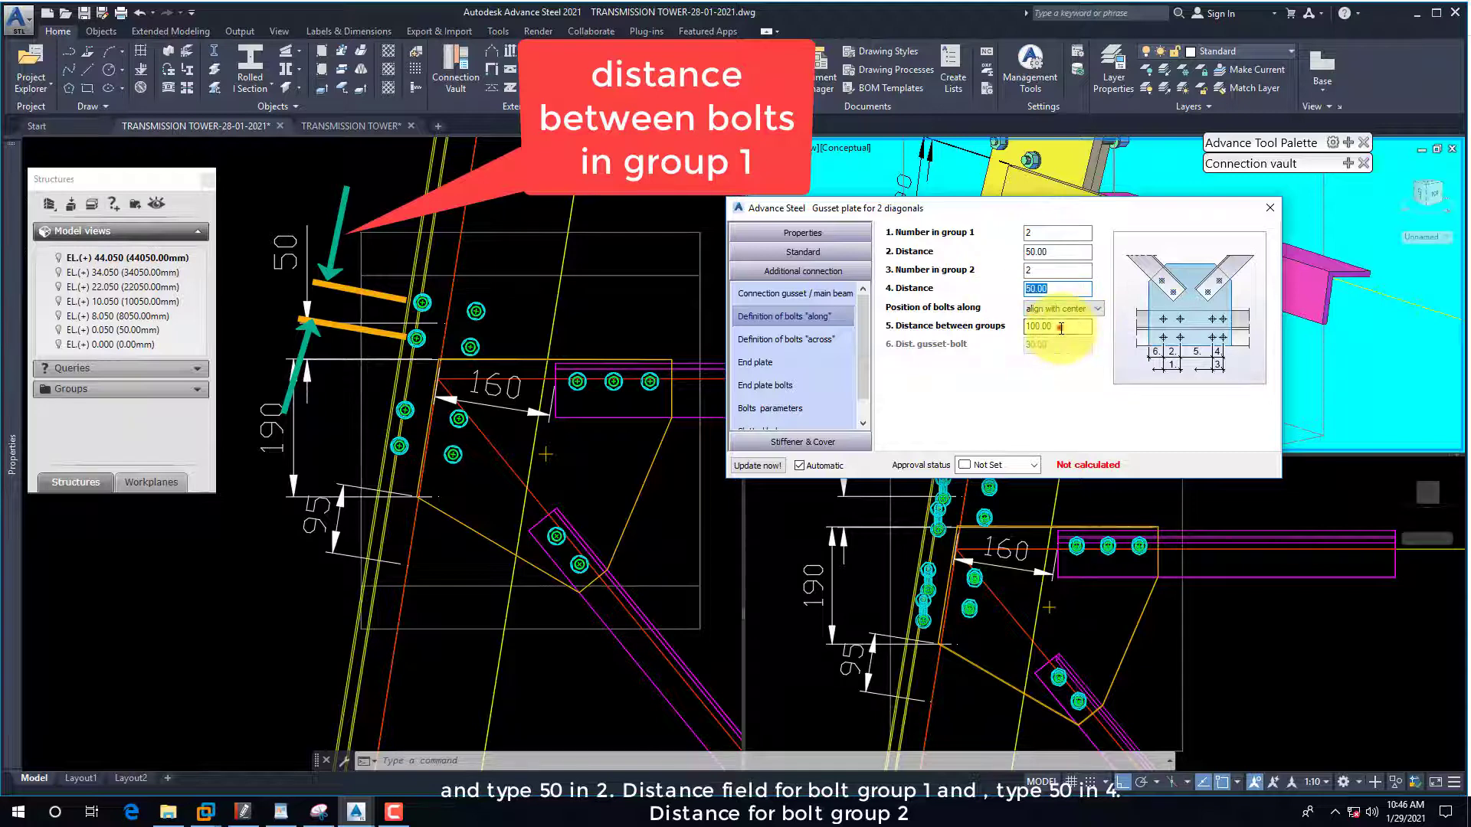
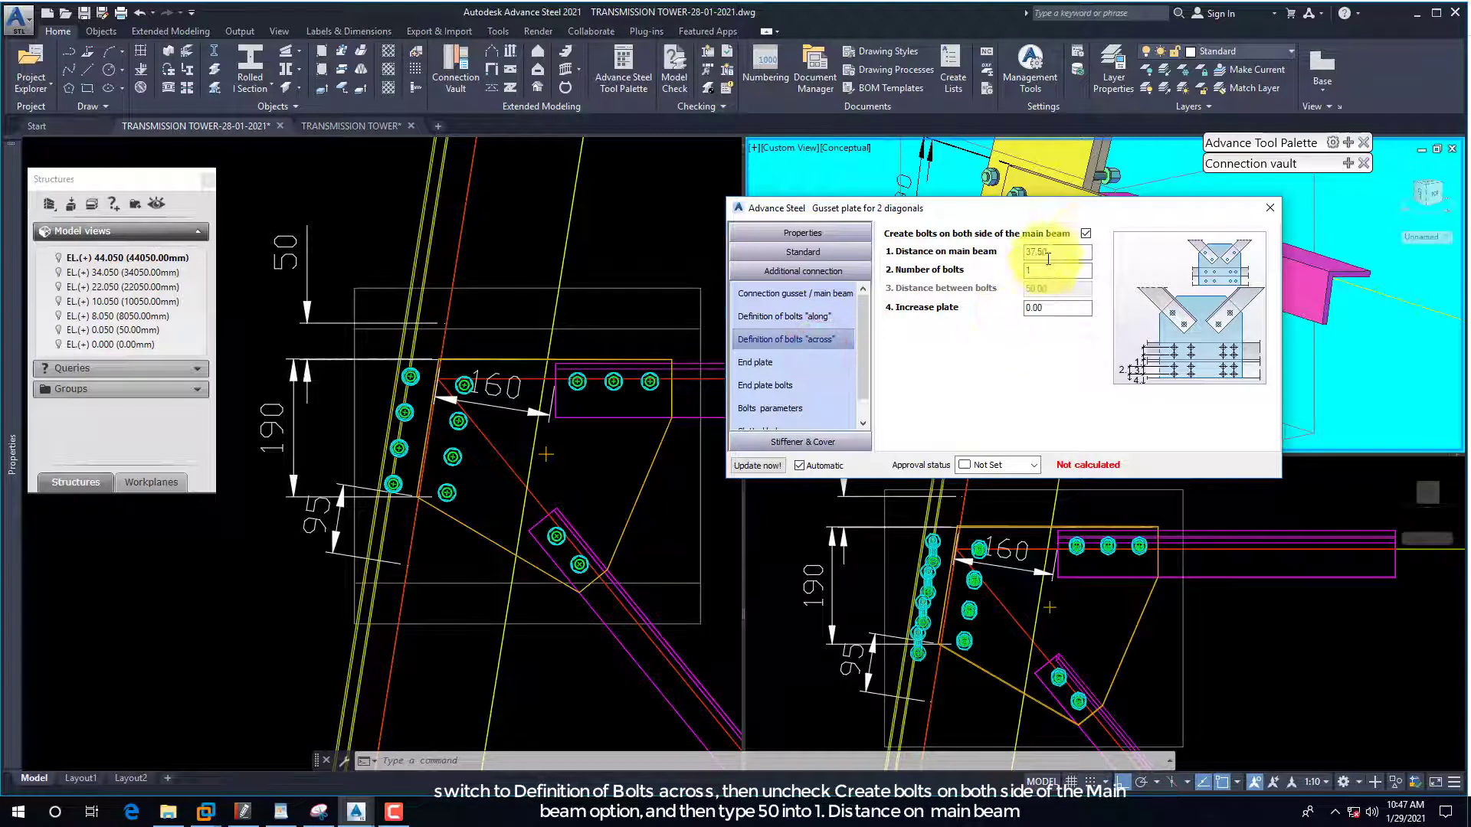
For the bolts across, disable creation on both sides of the main beam and set distance on main beam to 50 and number of bolts to 2.
click(1086, 233)
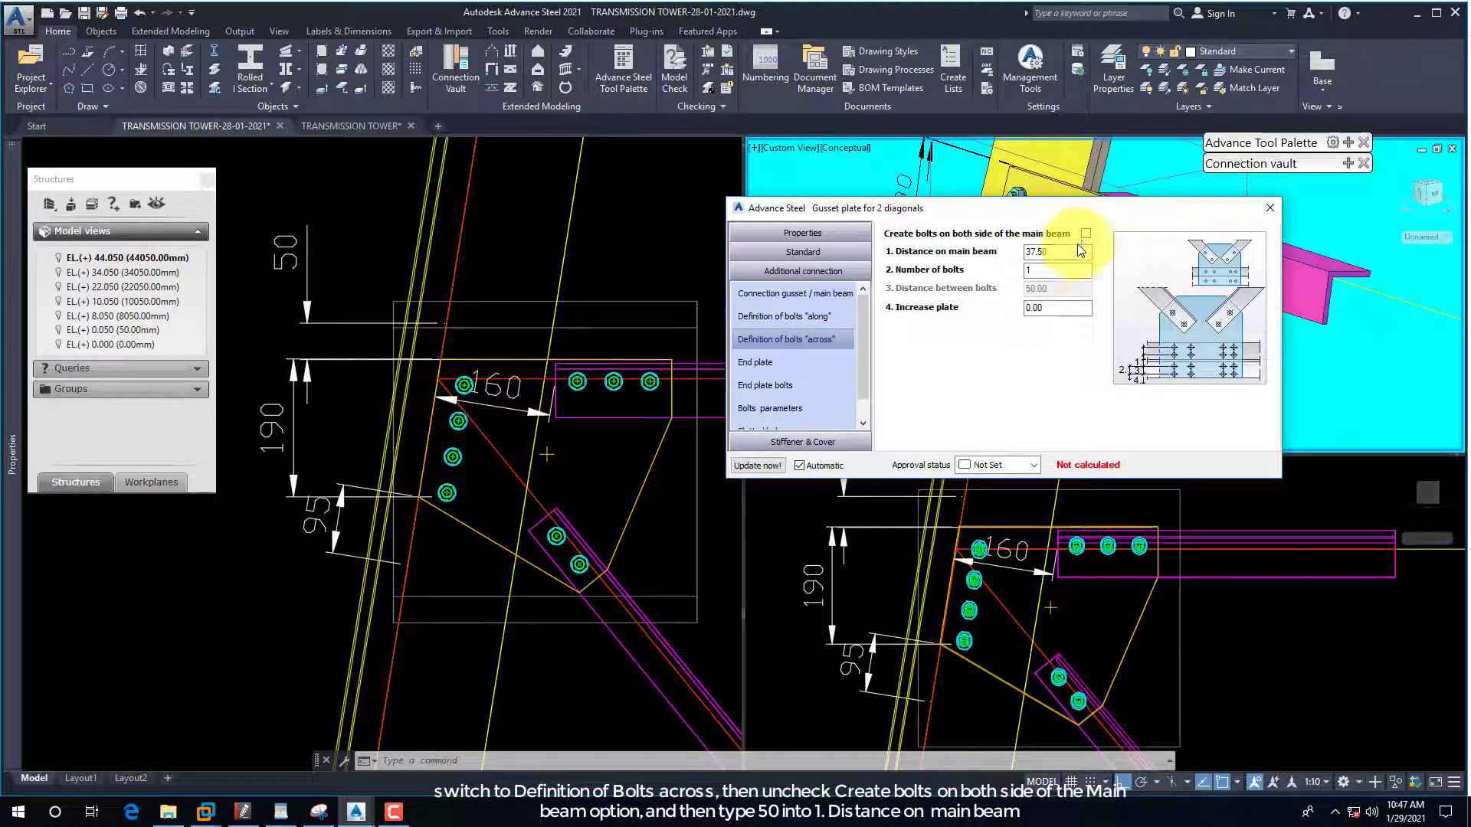
drag(1055, 254, 1028, 255)
text(50)
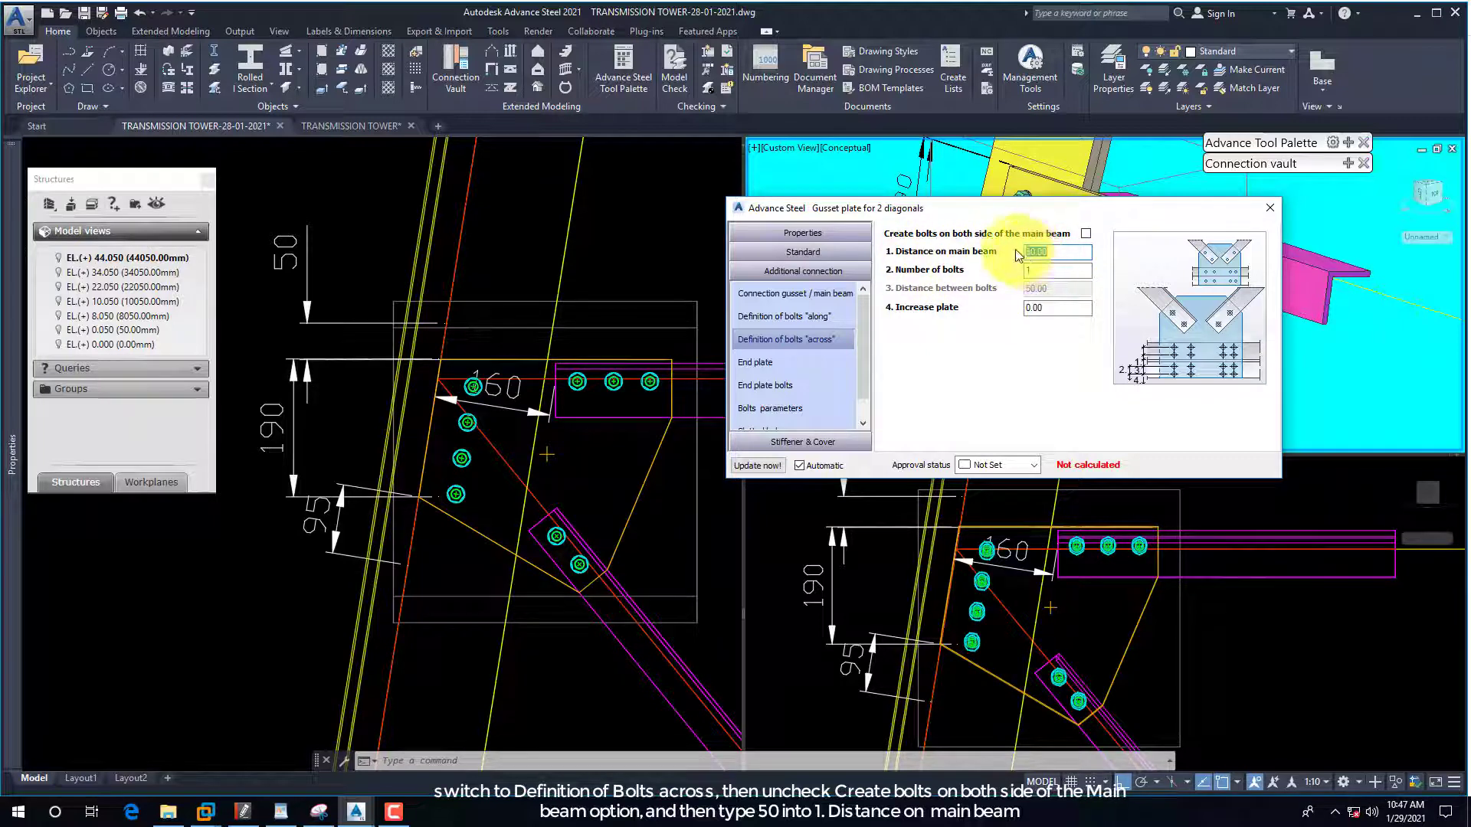
double_click(1031, 271)
text(2)
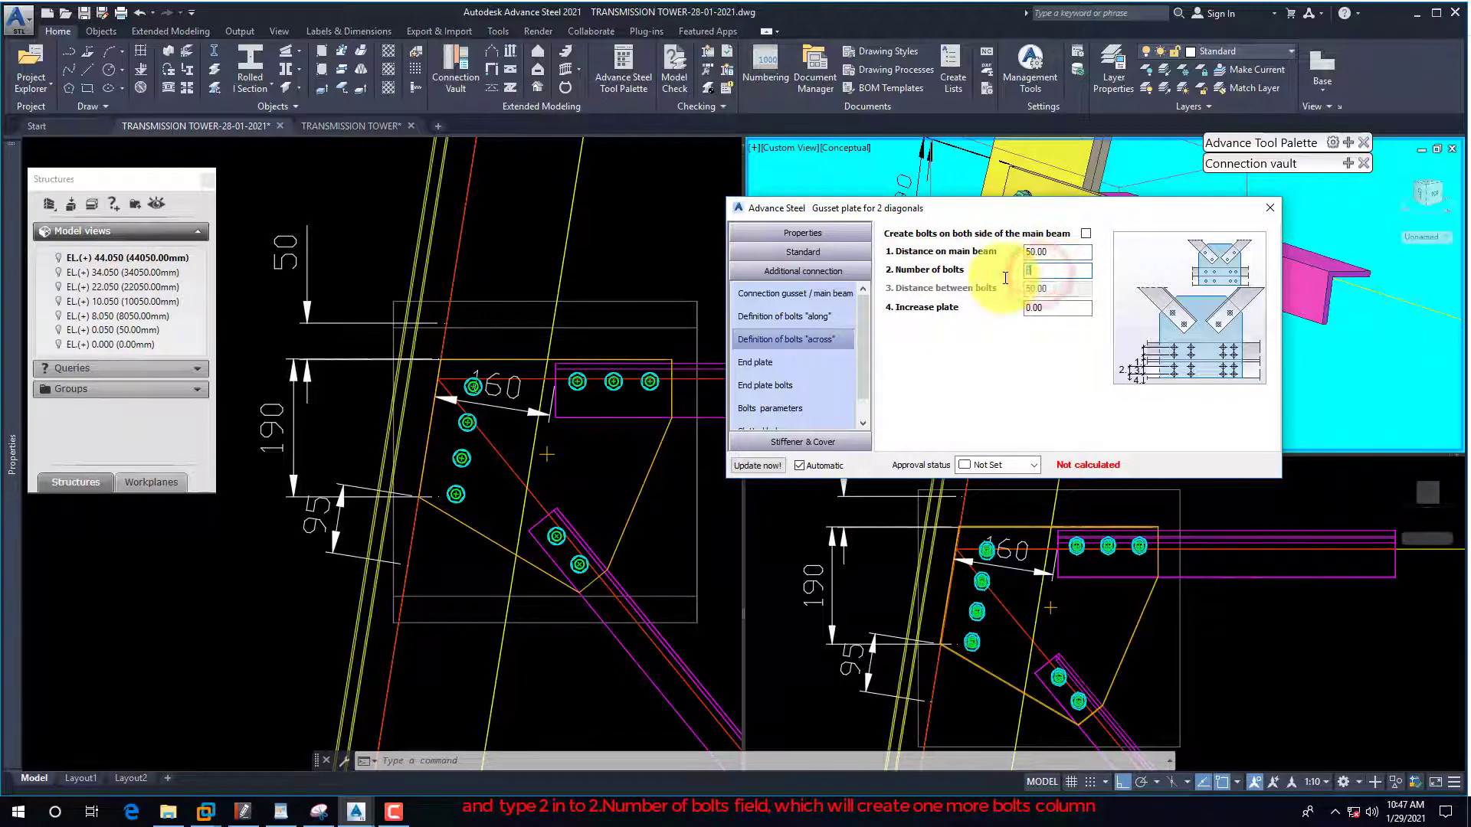
click(1270, 212)
Examine the new main leg bolts in the plan and 3D views and compare them with Detail 4 in PDF-XChange Editor.
click(606, 404)
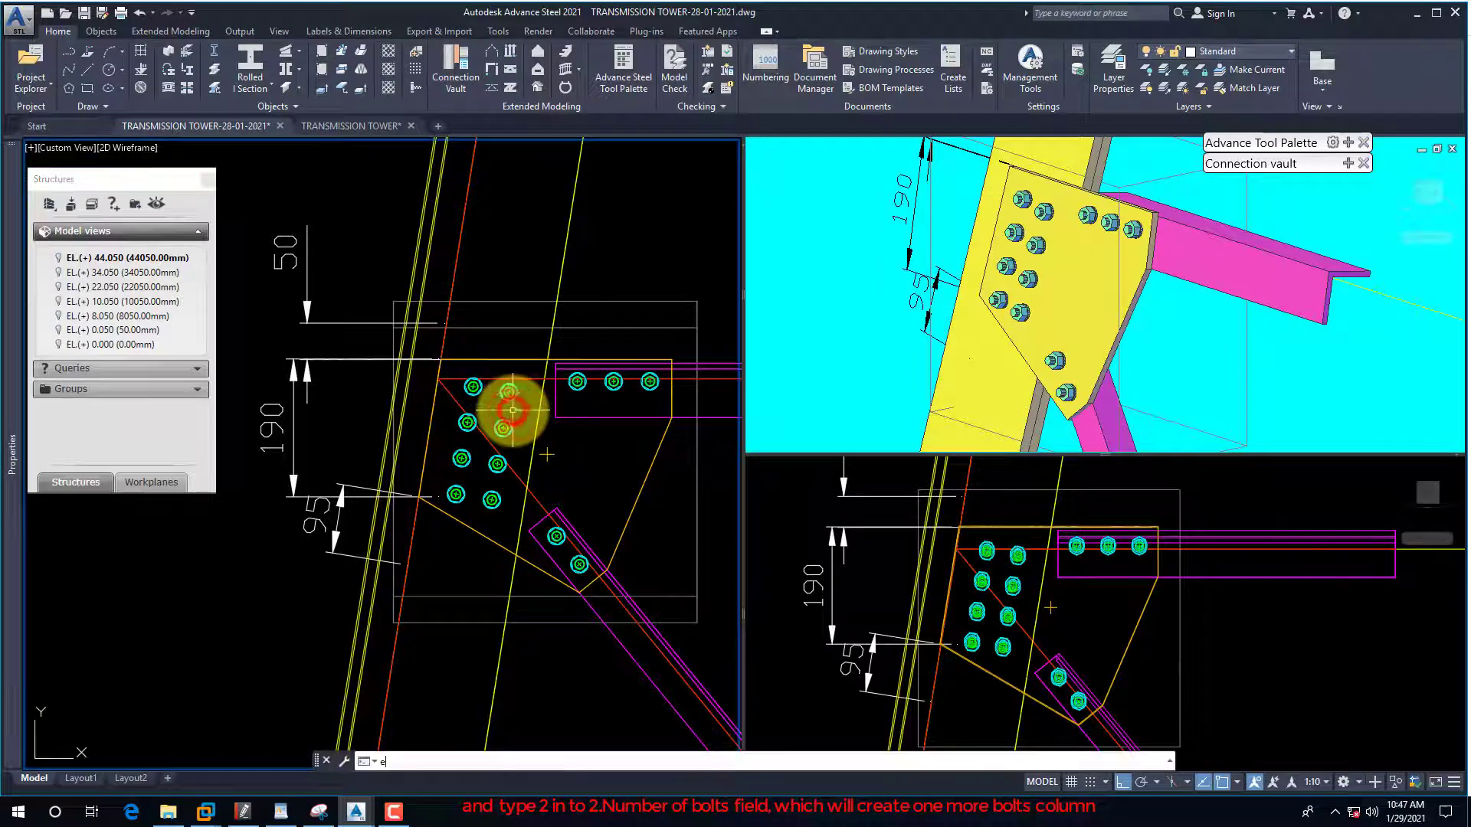
scroll(494, 475, up, 2)
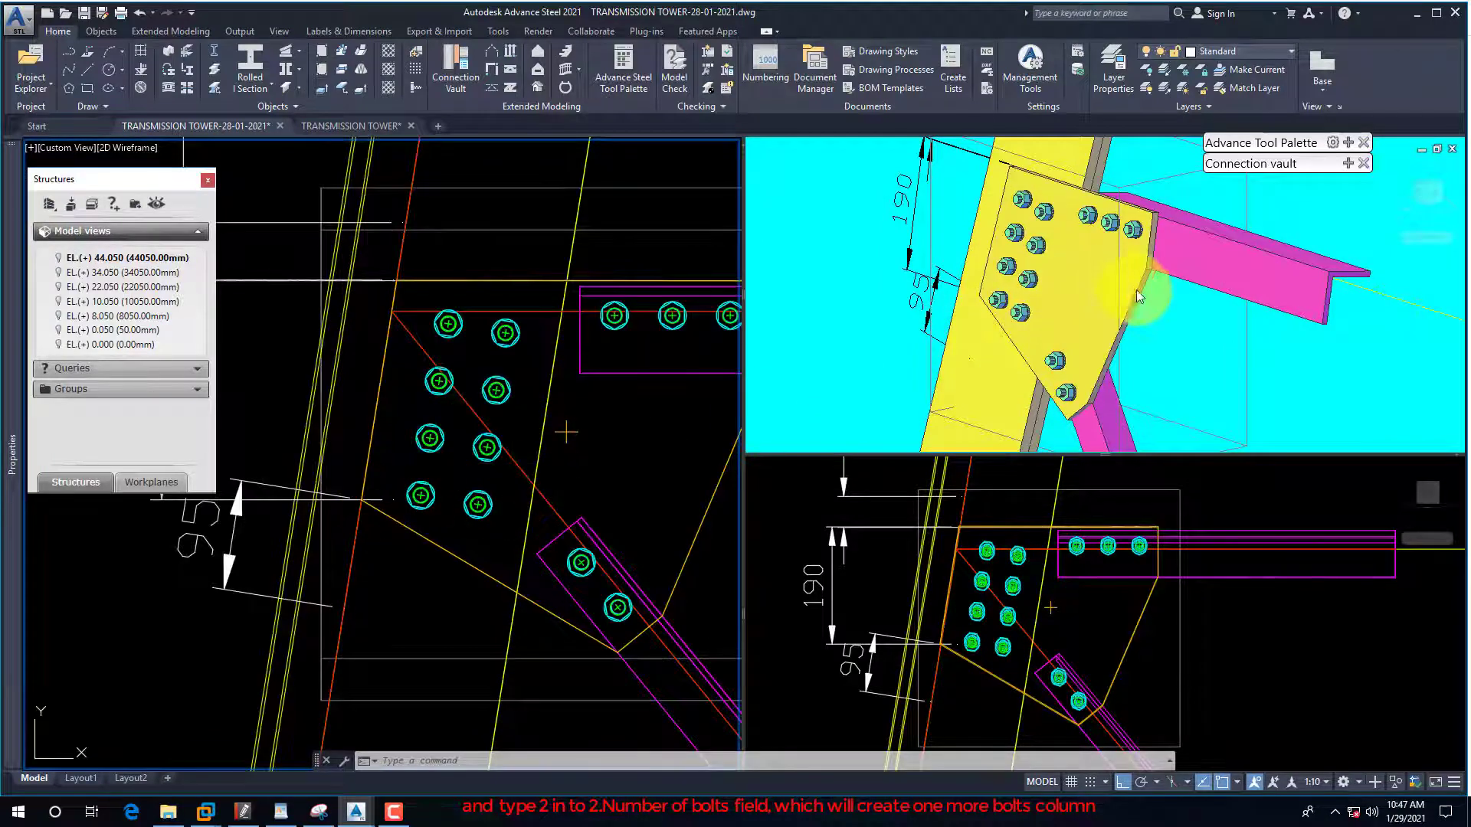
click(1164, 321)
shift+middle_drag(1164, 320, 1079, 200)
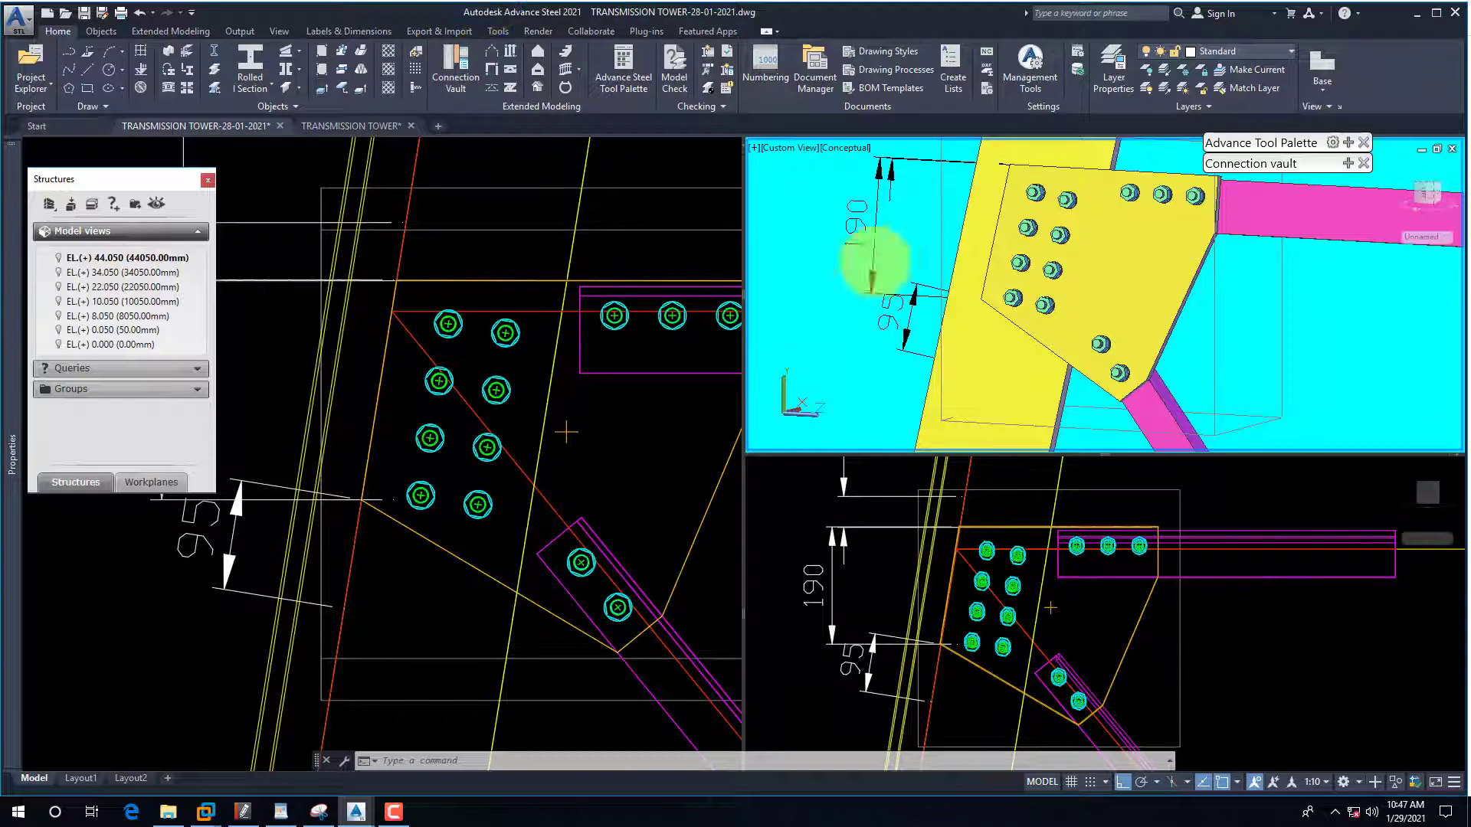
click(544, 468)
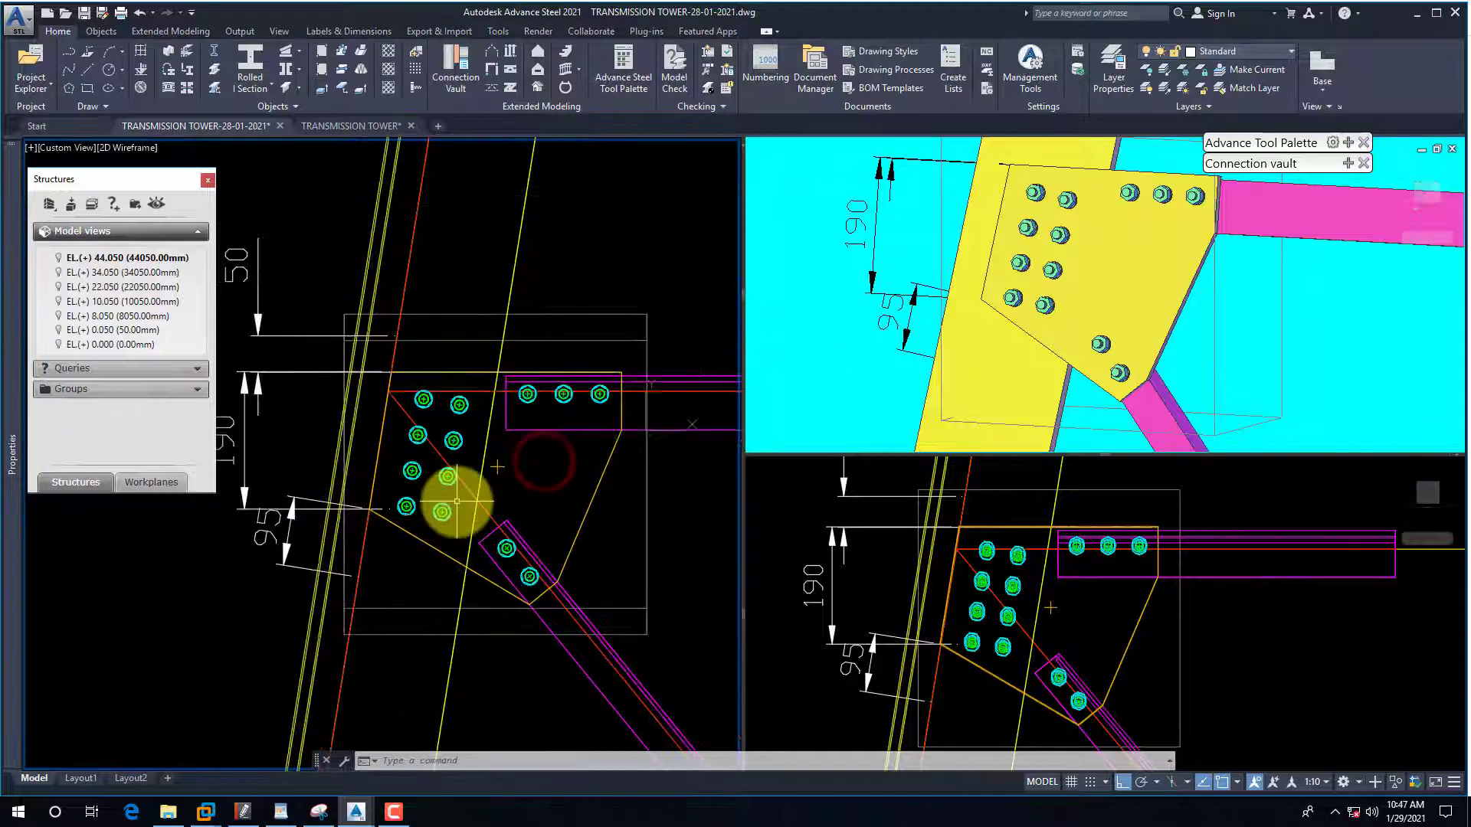
middle_drag(499, 491, 456, 507)
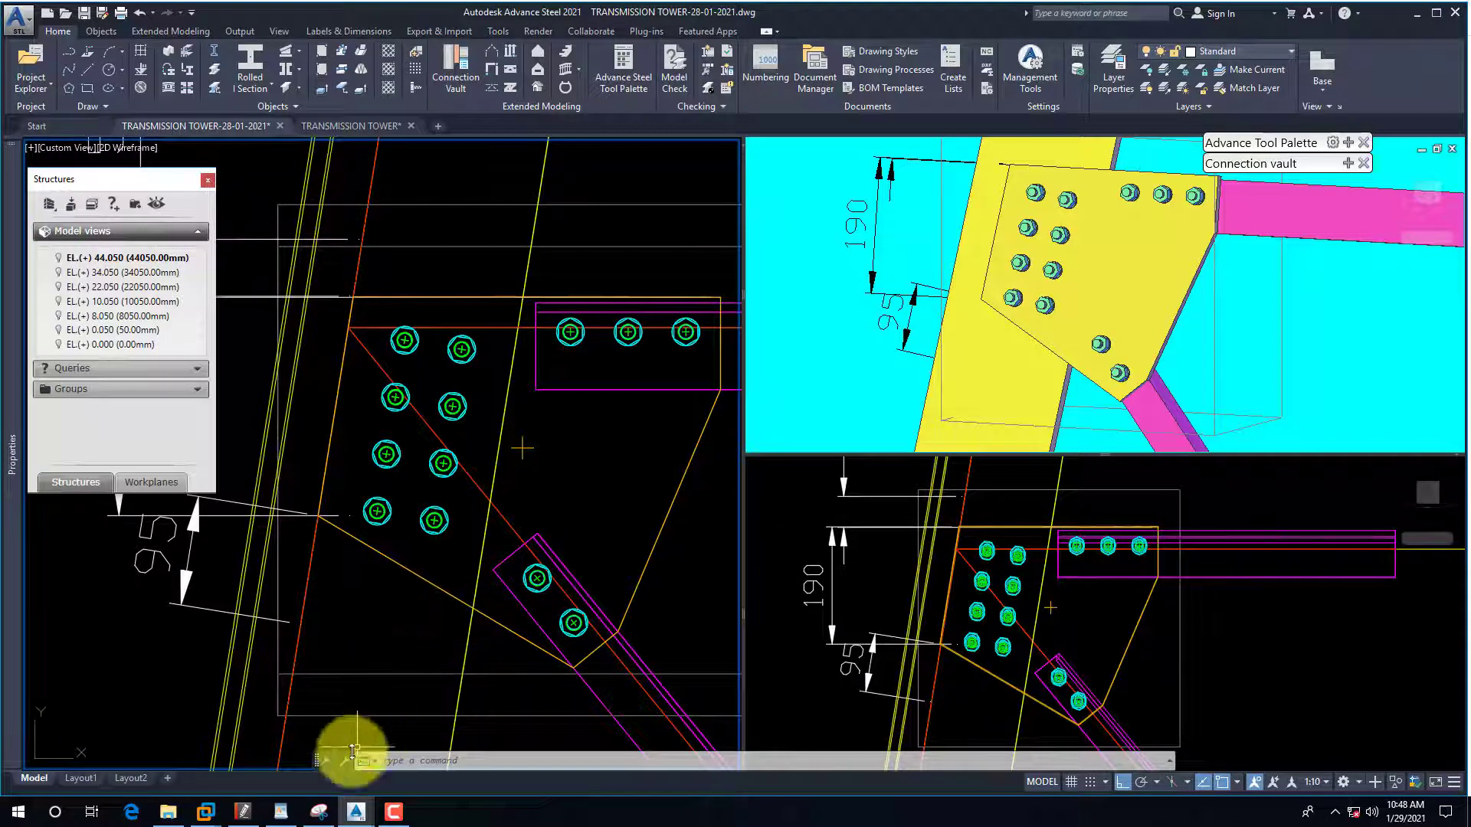
click(242, 812)
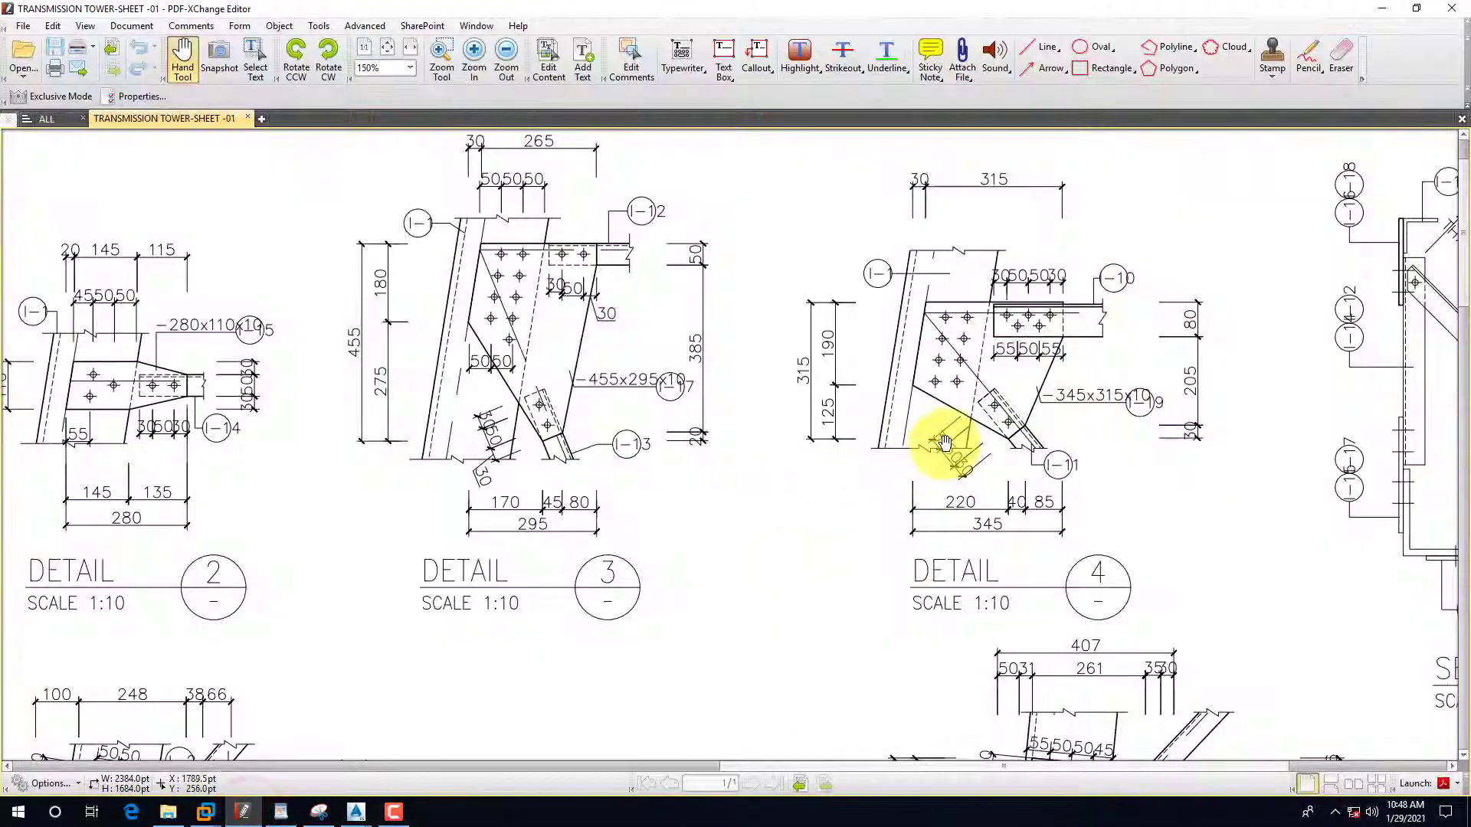
click(953, 421)
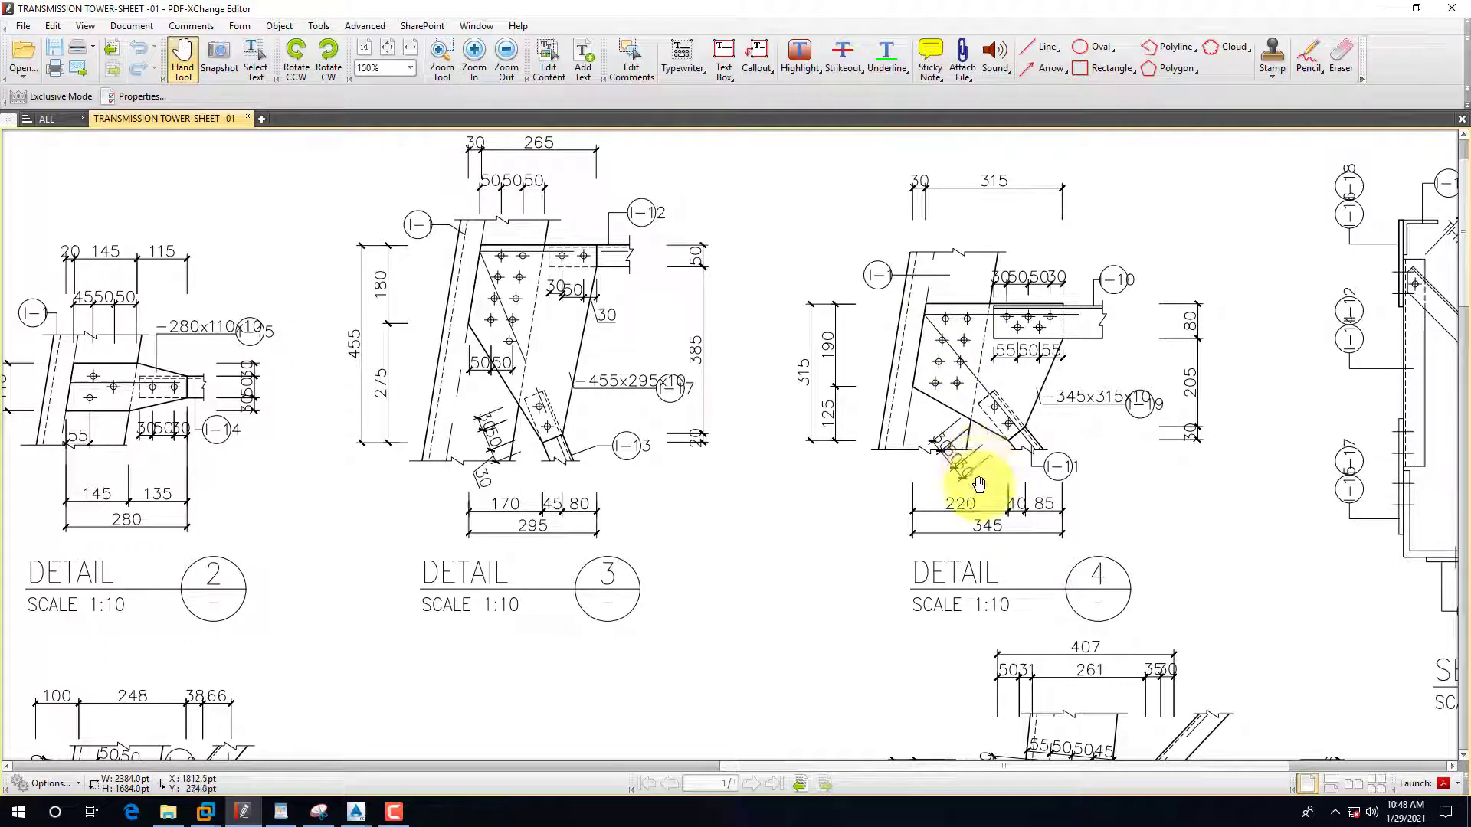
click(1378, 8)
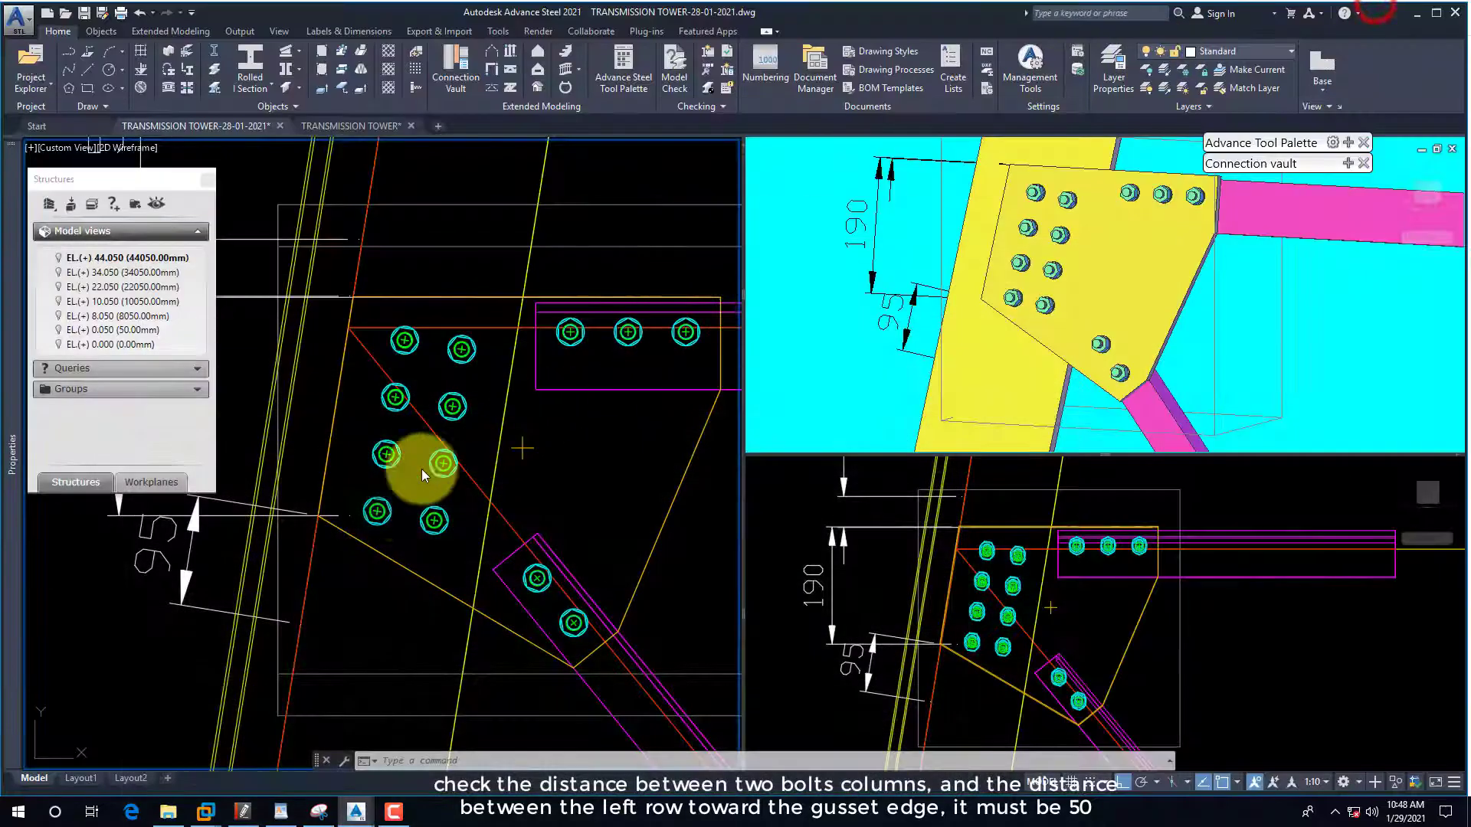
Measure the distance between the two main leg bolt columns with an aligned dimension across the third bolt row.
scroll(410, 468, up, 2)
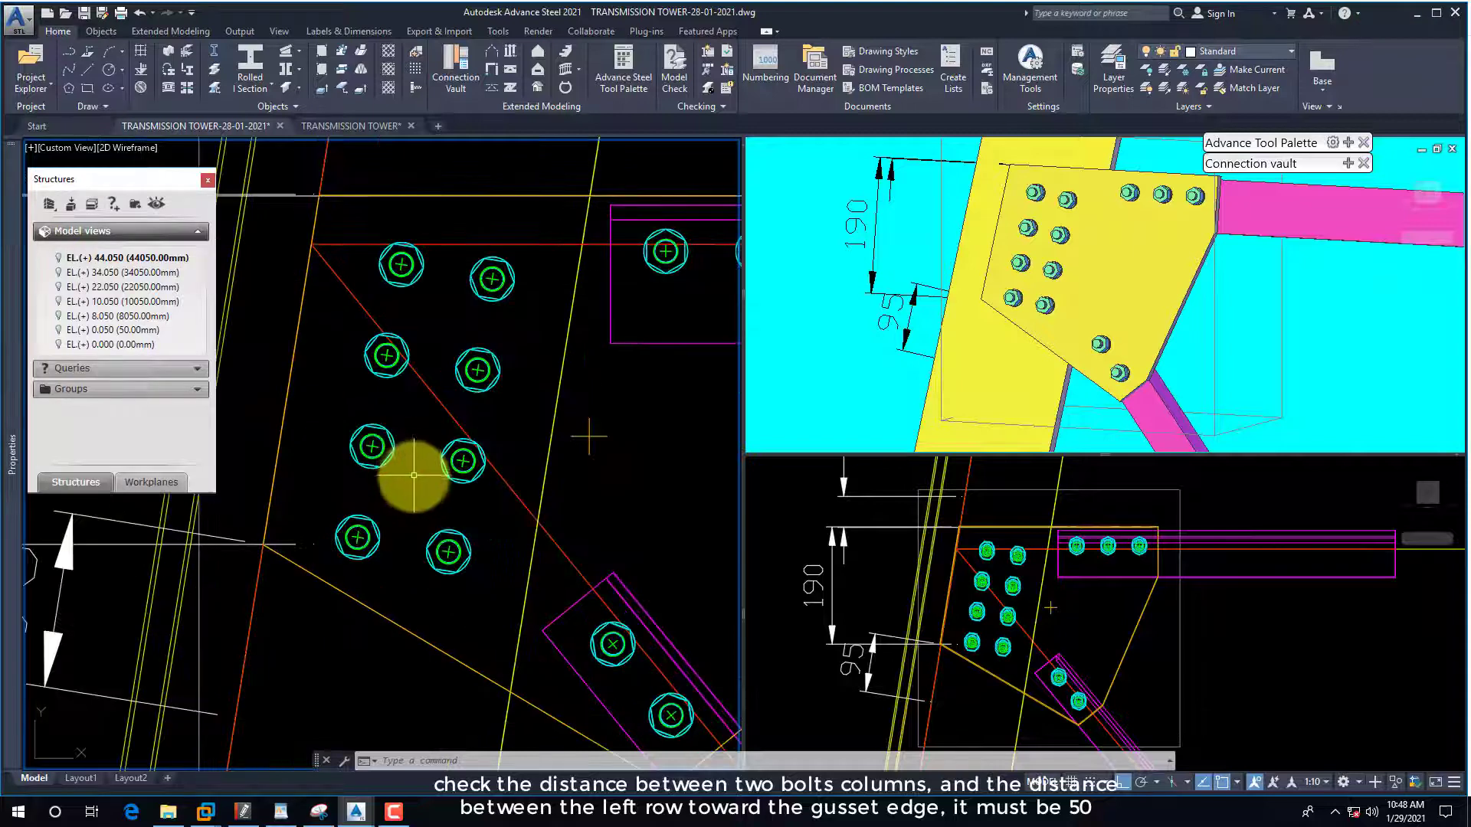
text(dal)
key(Return)
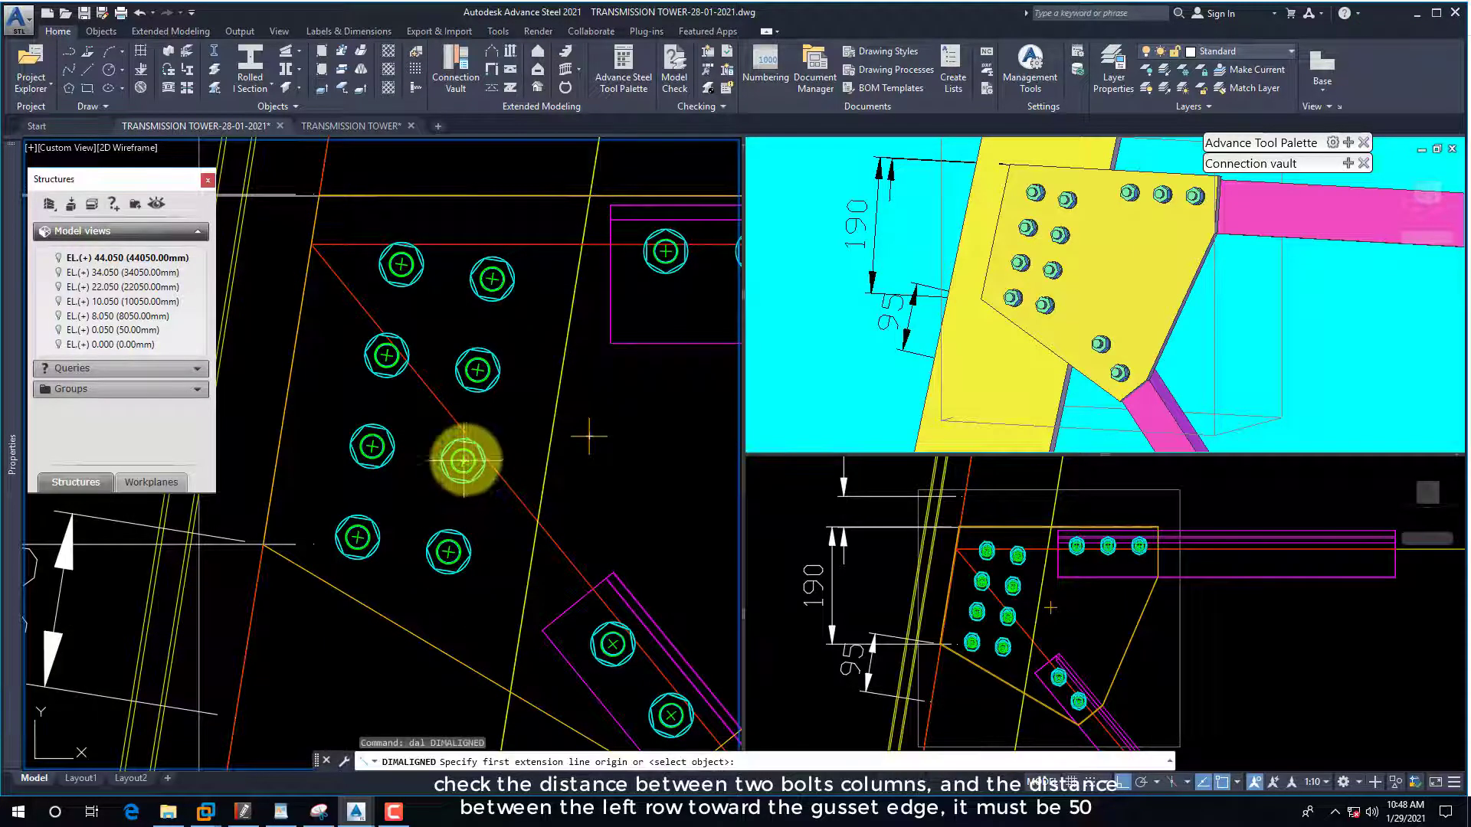
click(463, 460)
click(371, 447)
scroll(406, 448, down, 4)
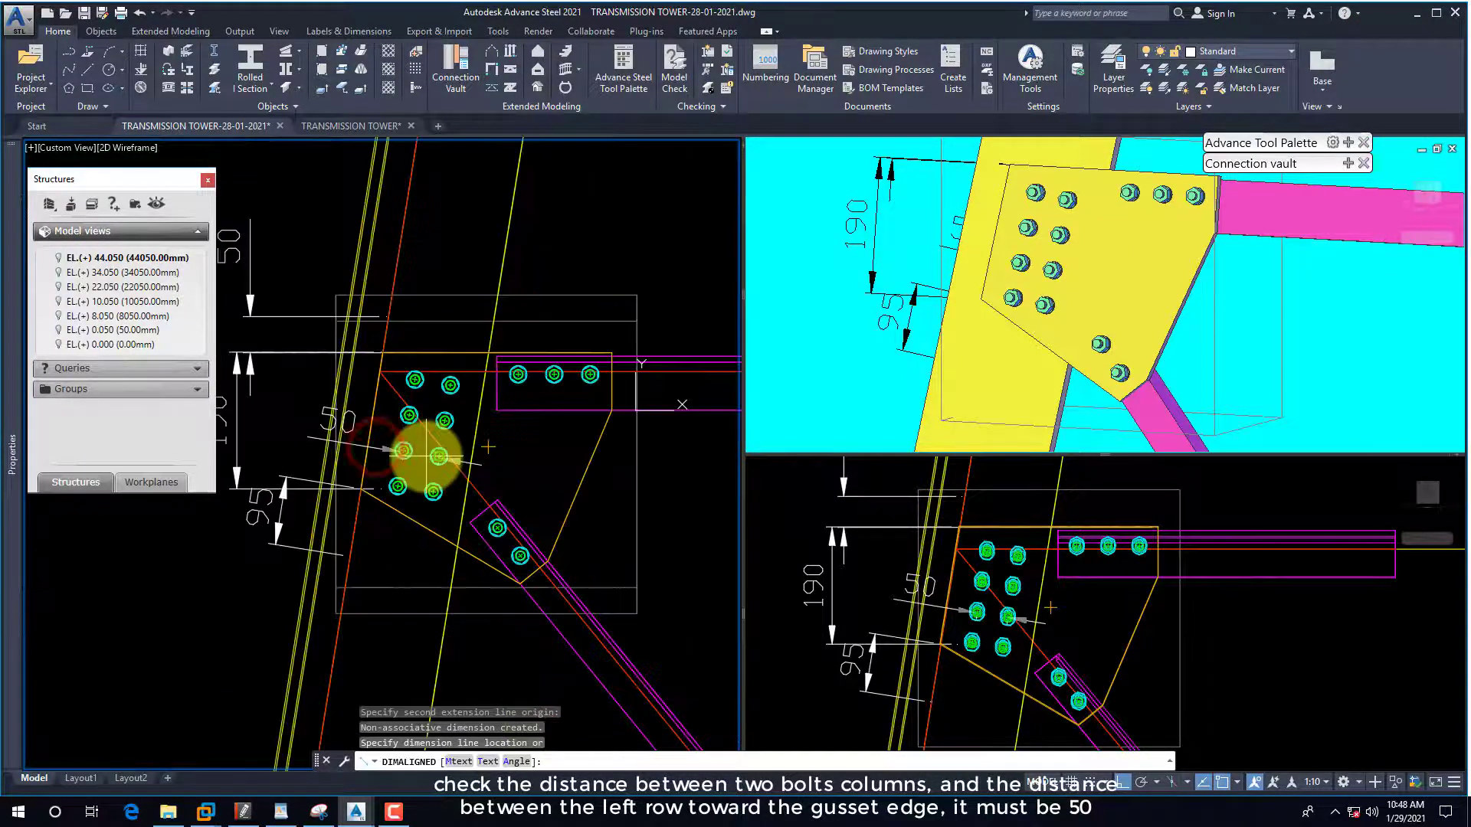
click(419, 449)
Measure the distance from the second bolt of the outer main leg column to the gusset plate's sloped edge with an aligned dimension.
scroll(413, 444, up, 4)
key(Return)
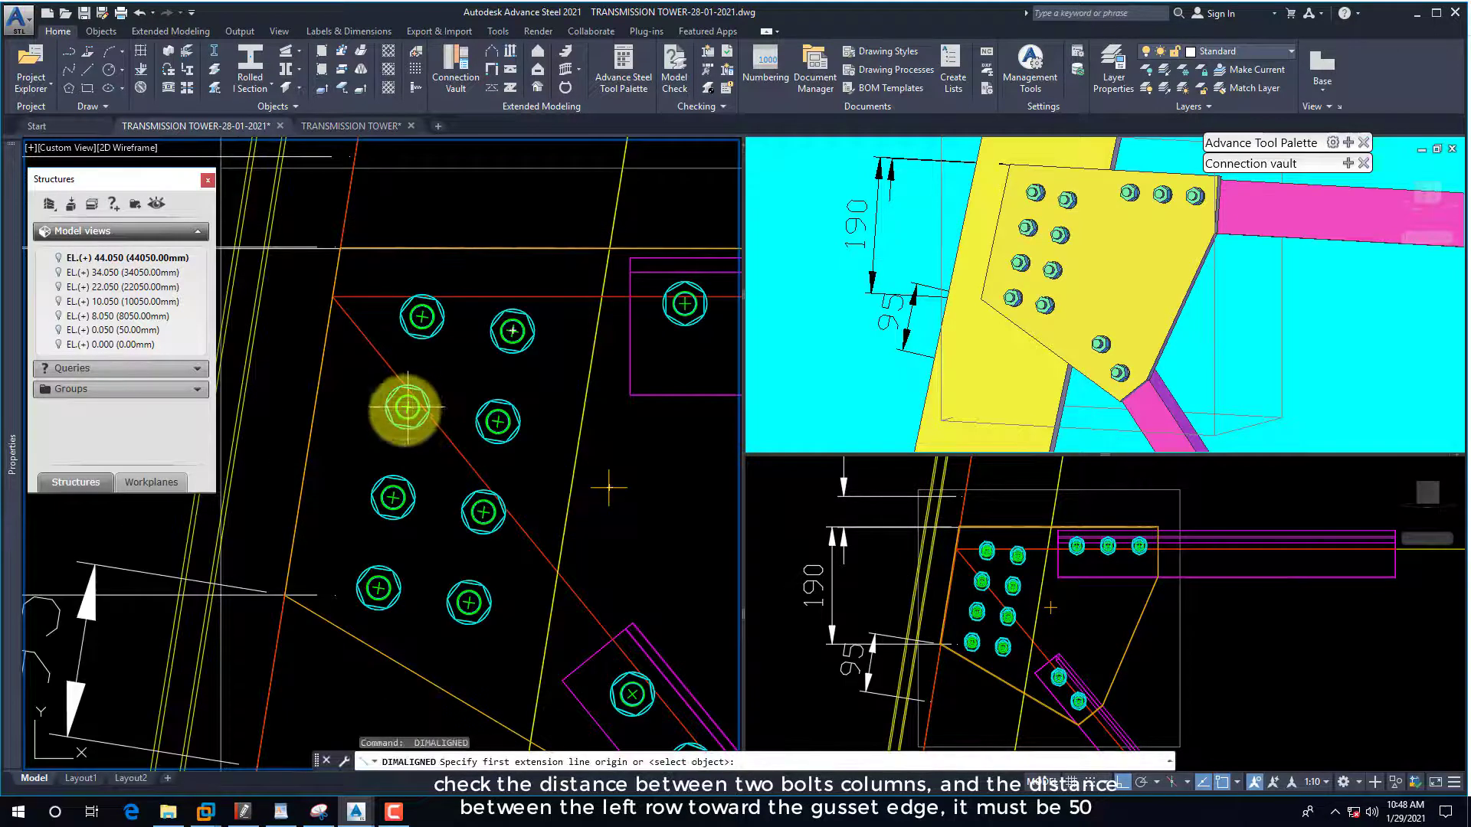
click(406, 409)
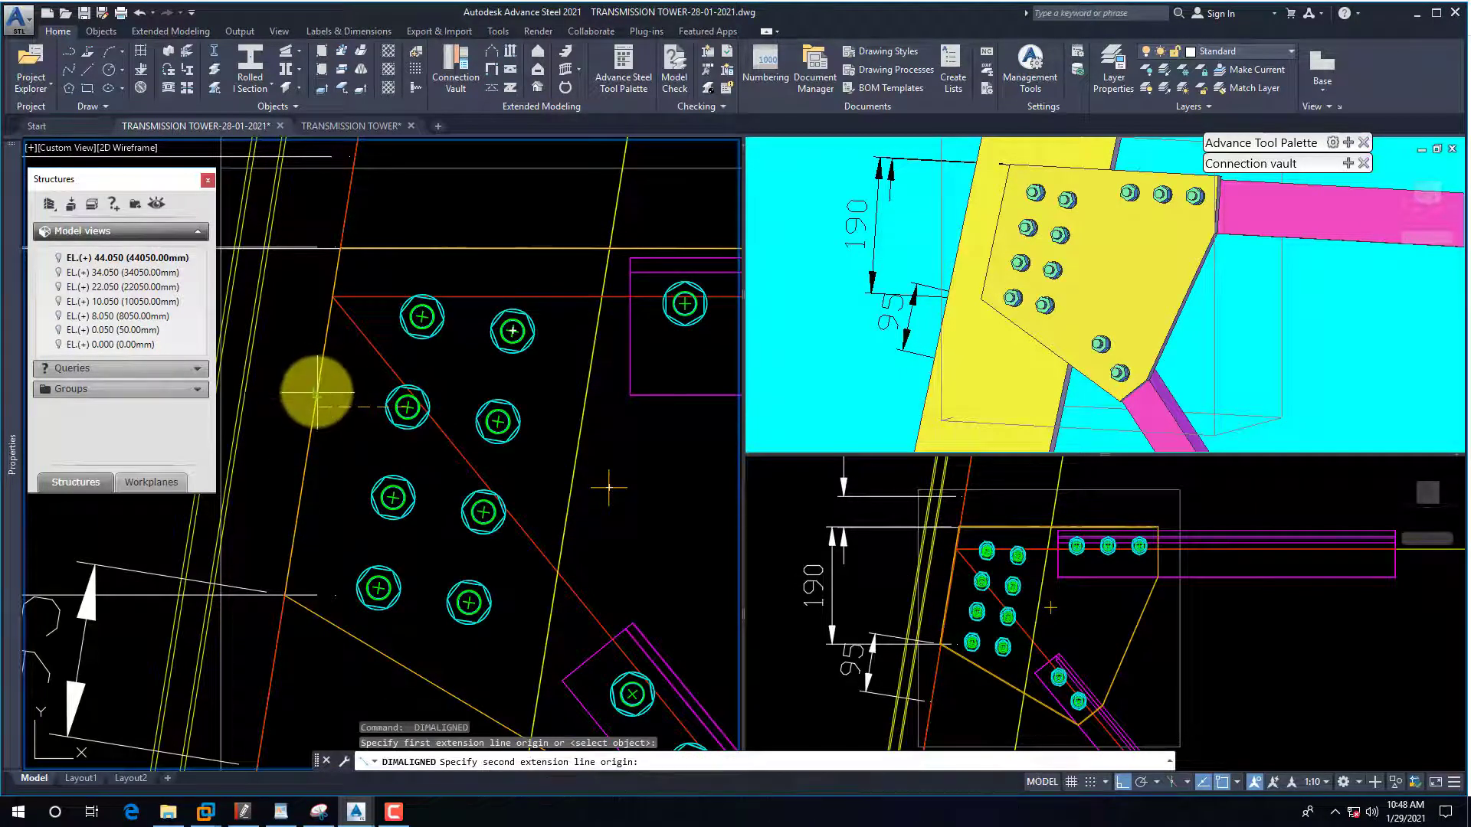
click(317, 392)
scroll(402, 414, down, 4)
scroll(452, 406, up, 2)
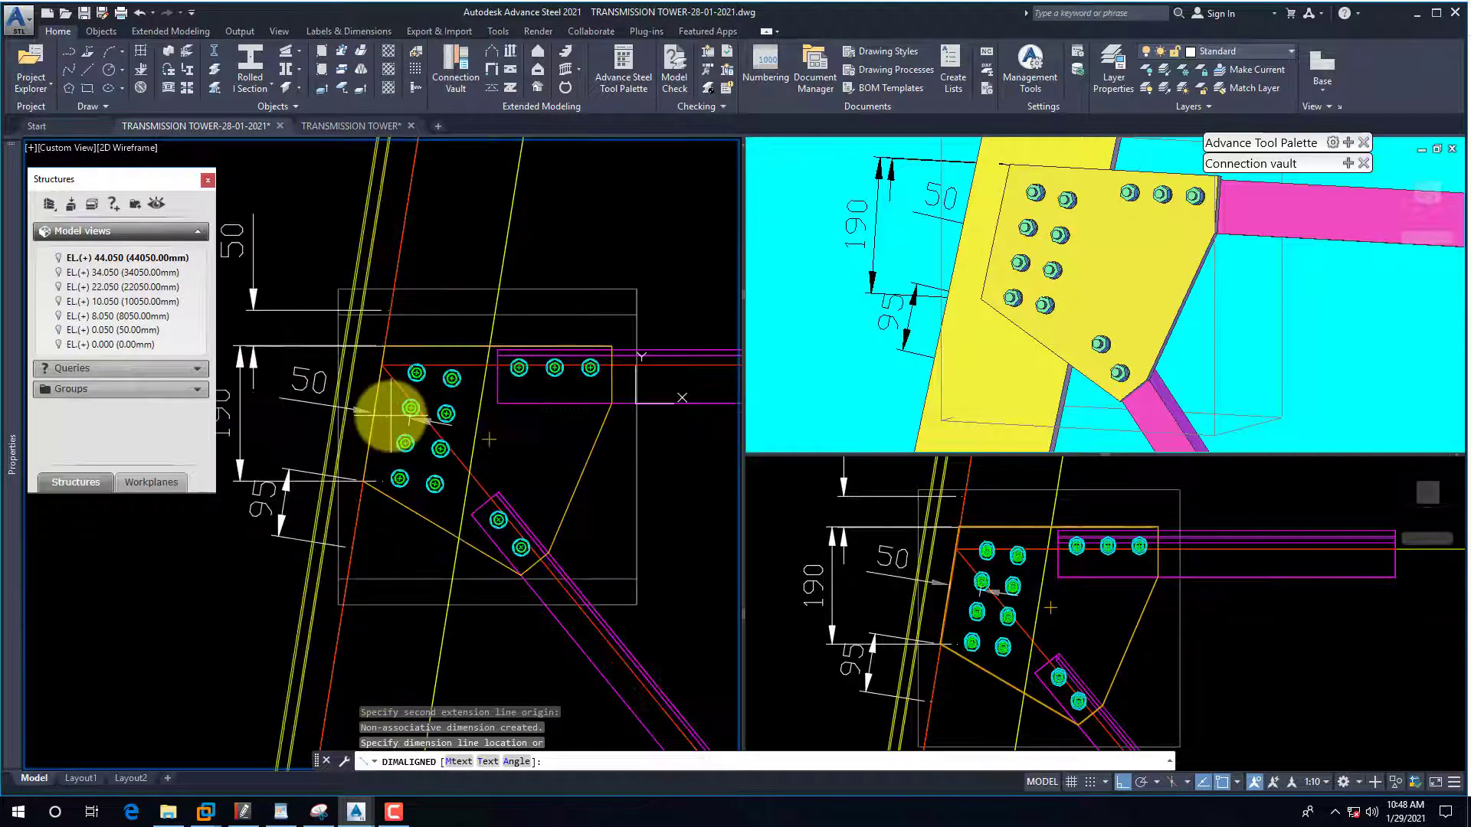
key(Escape)
scroll(375, 417, down, 2)
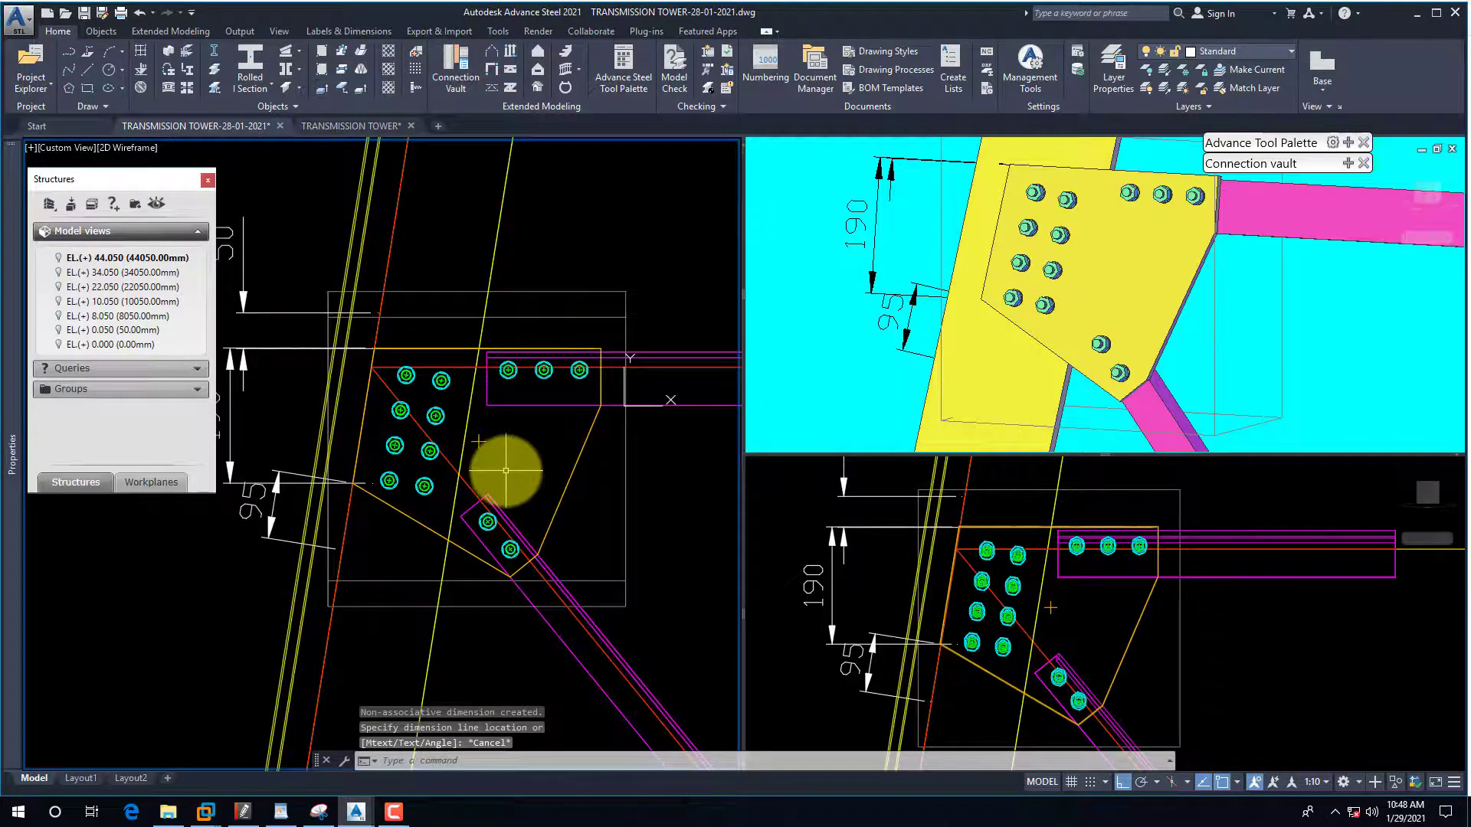
scroll(571, 421, up, 2)
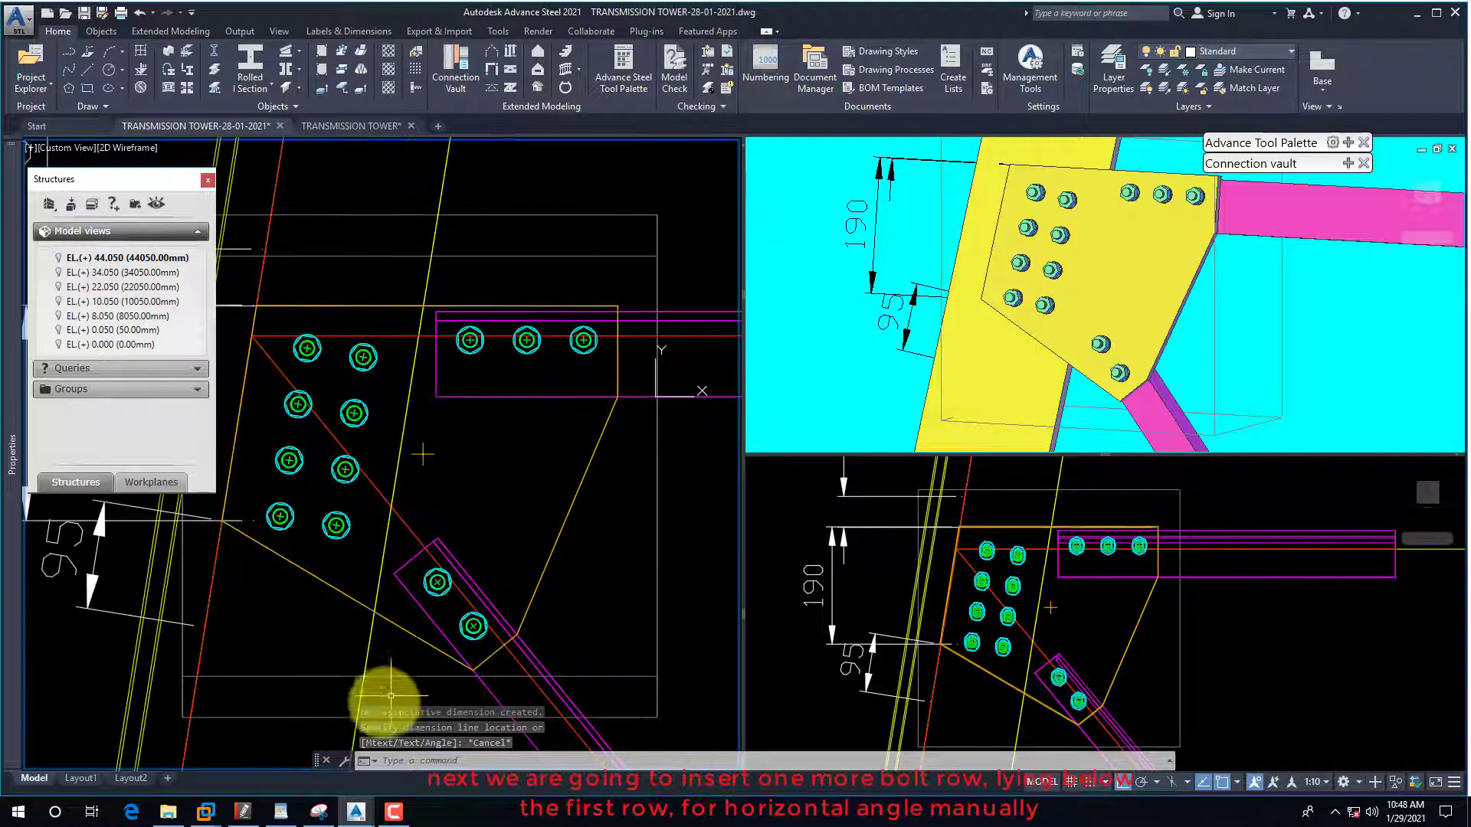
Check the lower bolt row in Detail 4 in PDF-XChange Editor and create Bolts/Anchors/Holes on plate between the gusset plate and the horizontal bracing.
click(247, 814)
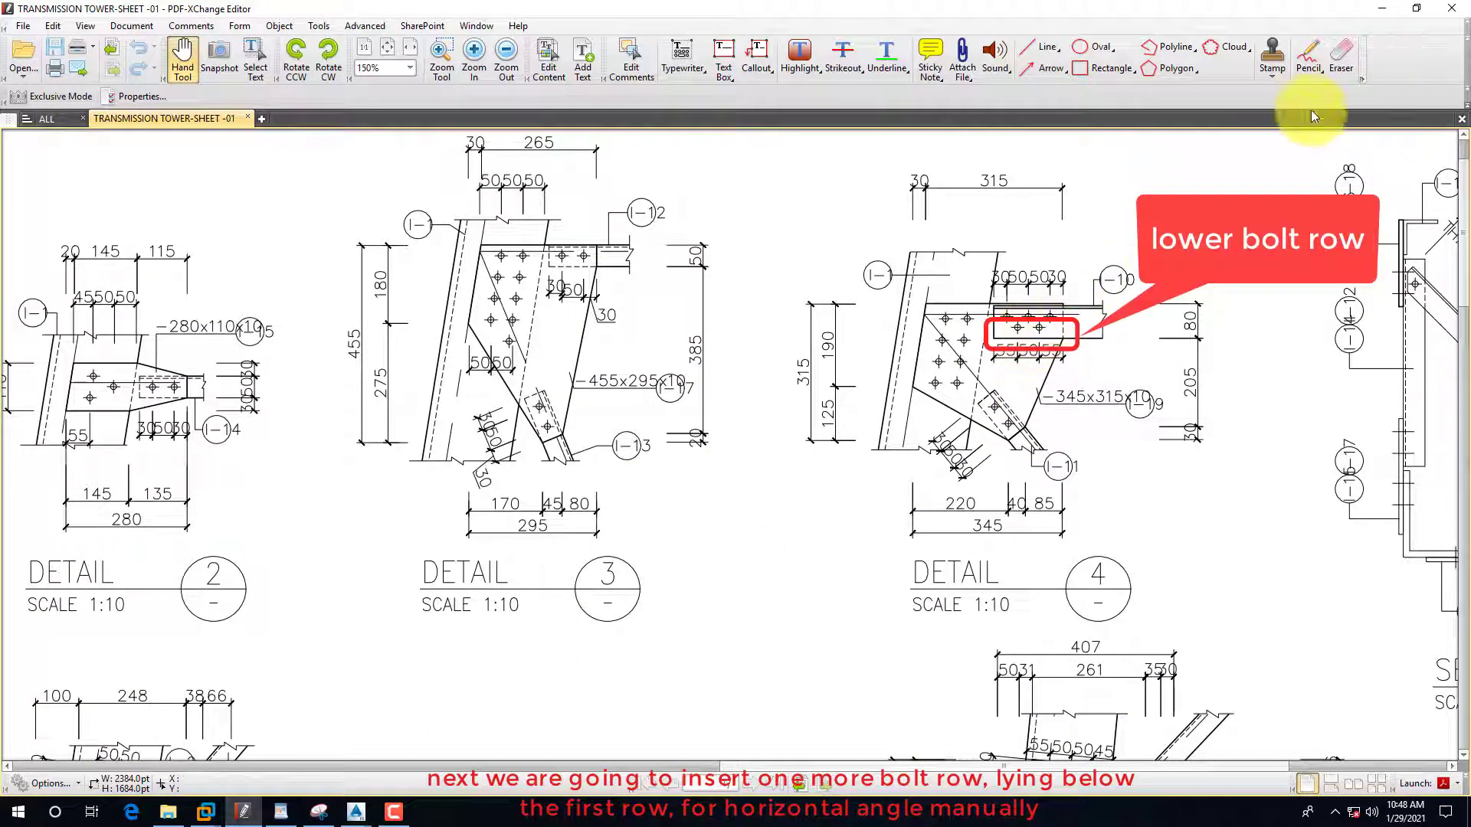
click(1382, 9)
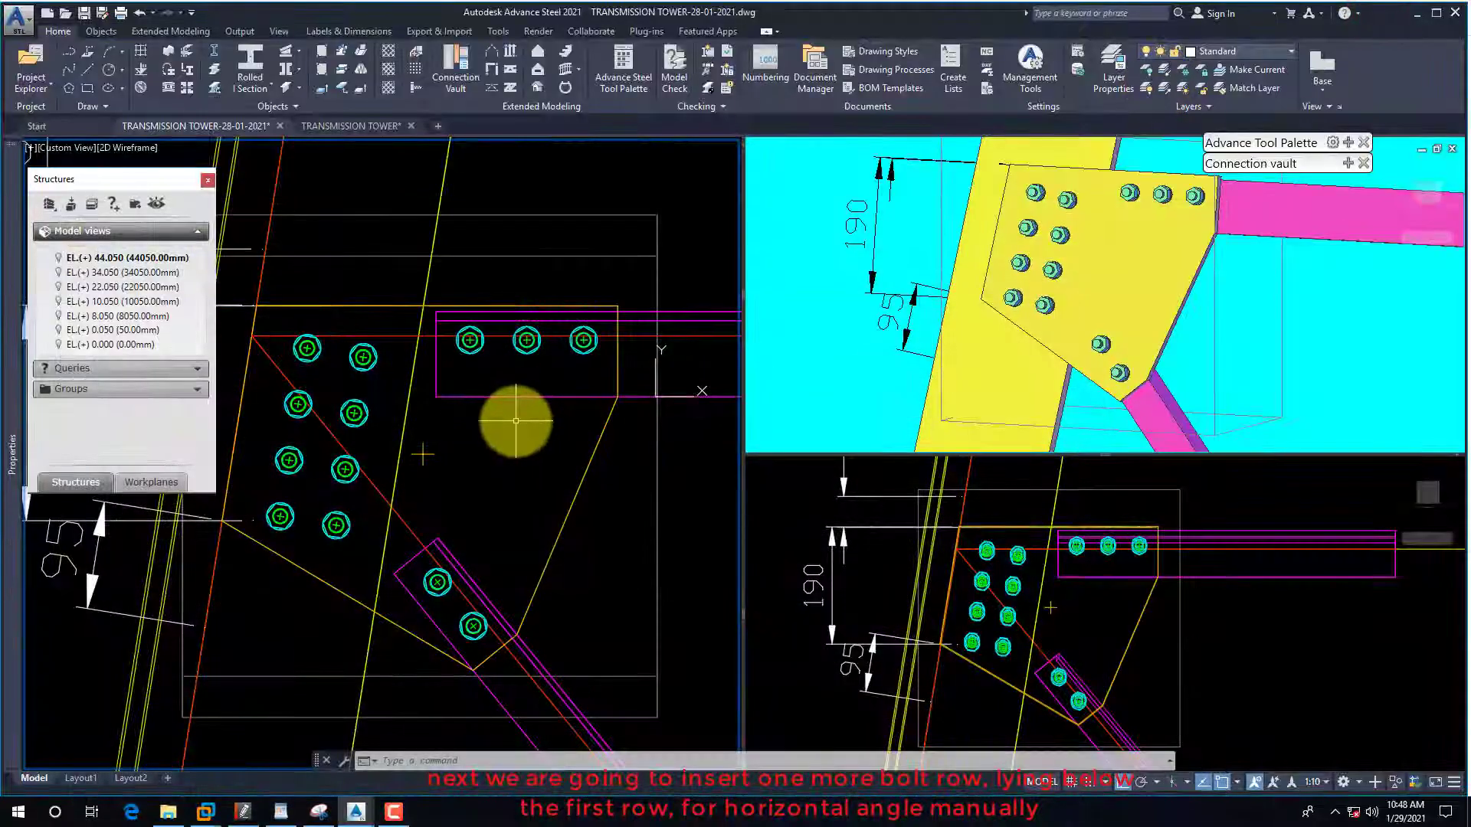
click(1345, 143)
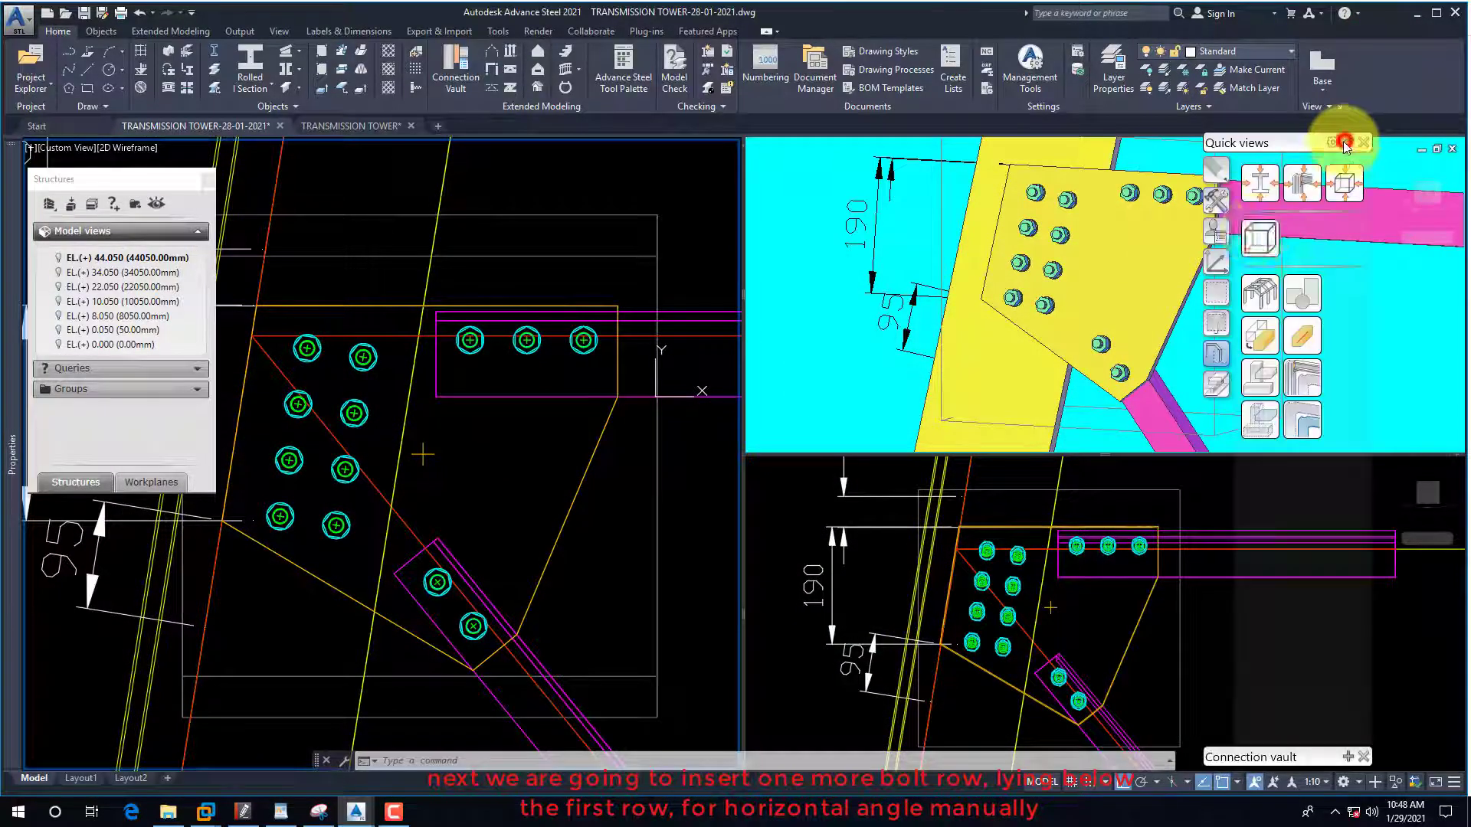
click(1216, 232)
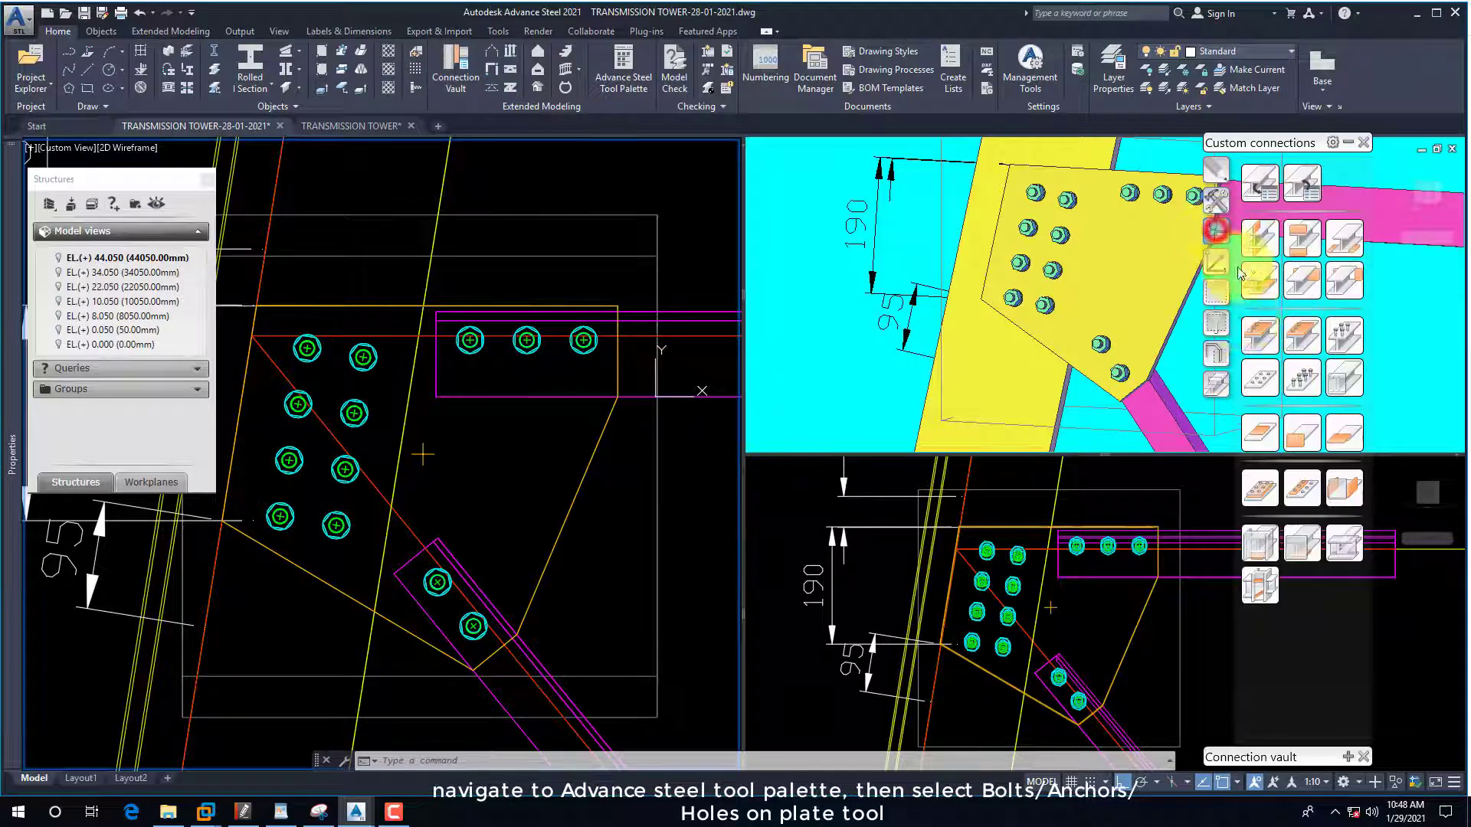
click(1257, 381)
click(598, 446)
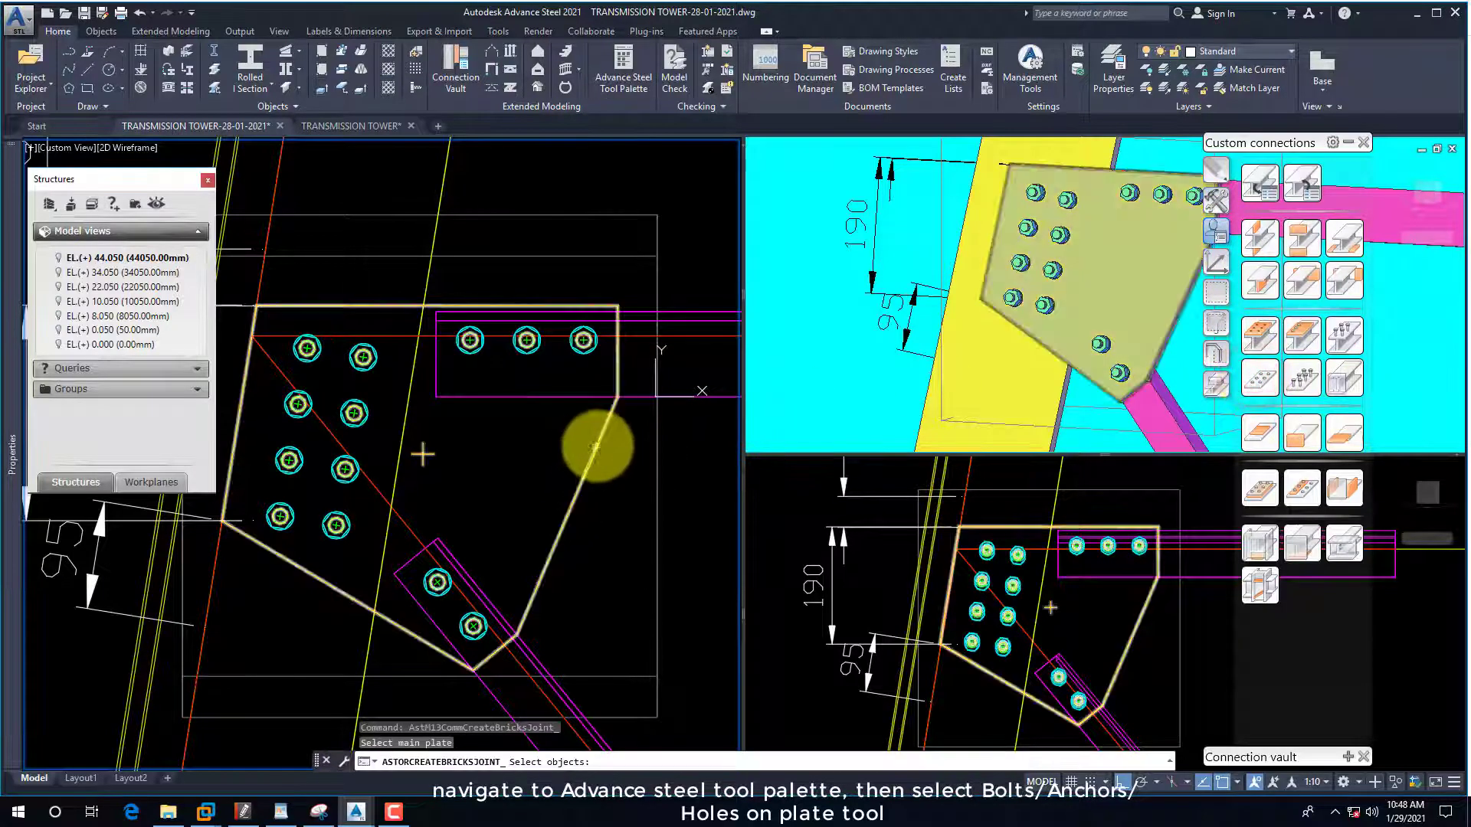
key(Return)
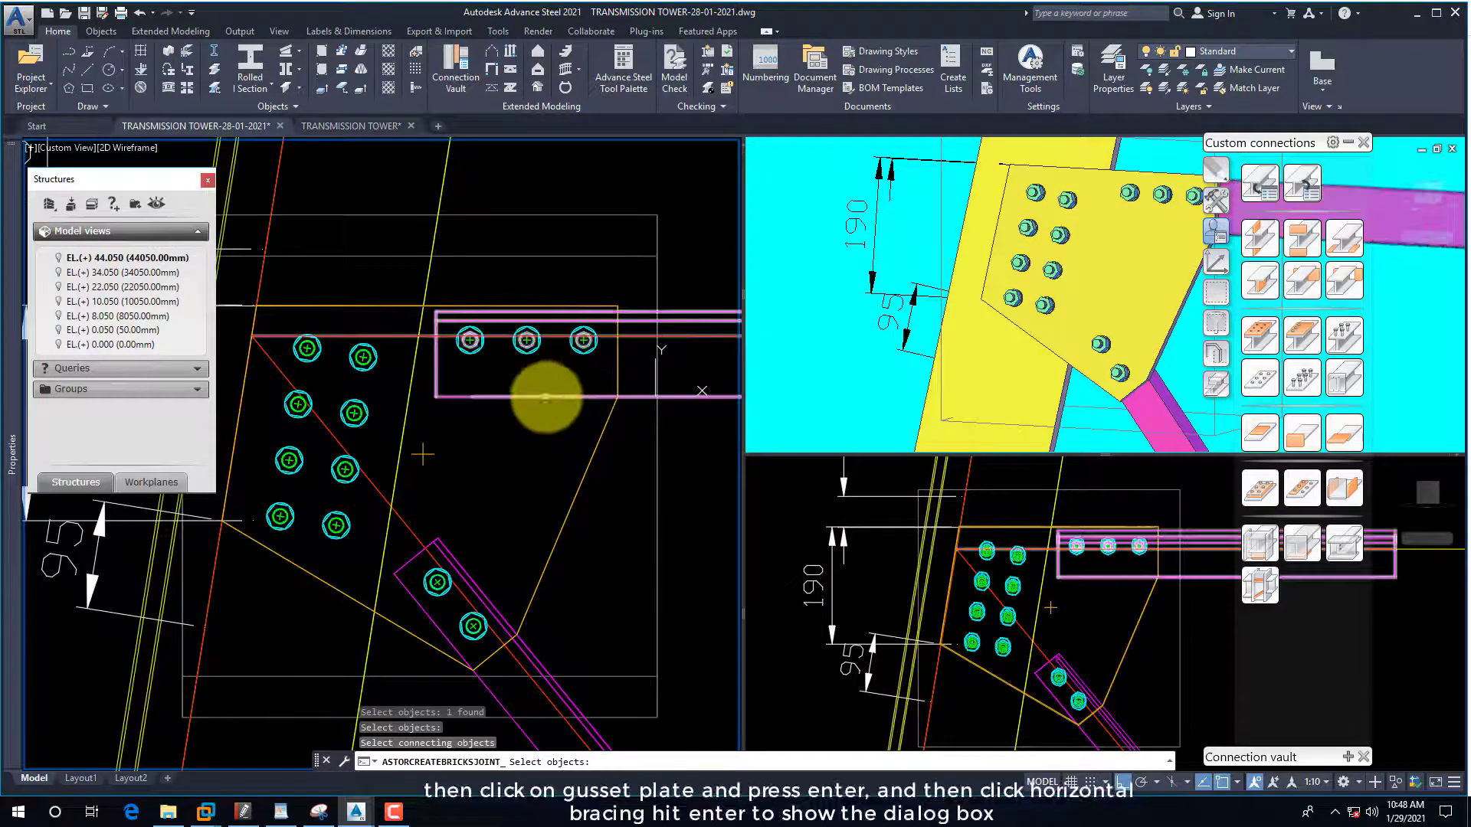
click(544, 398)
key(Return)
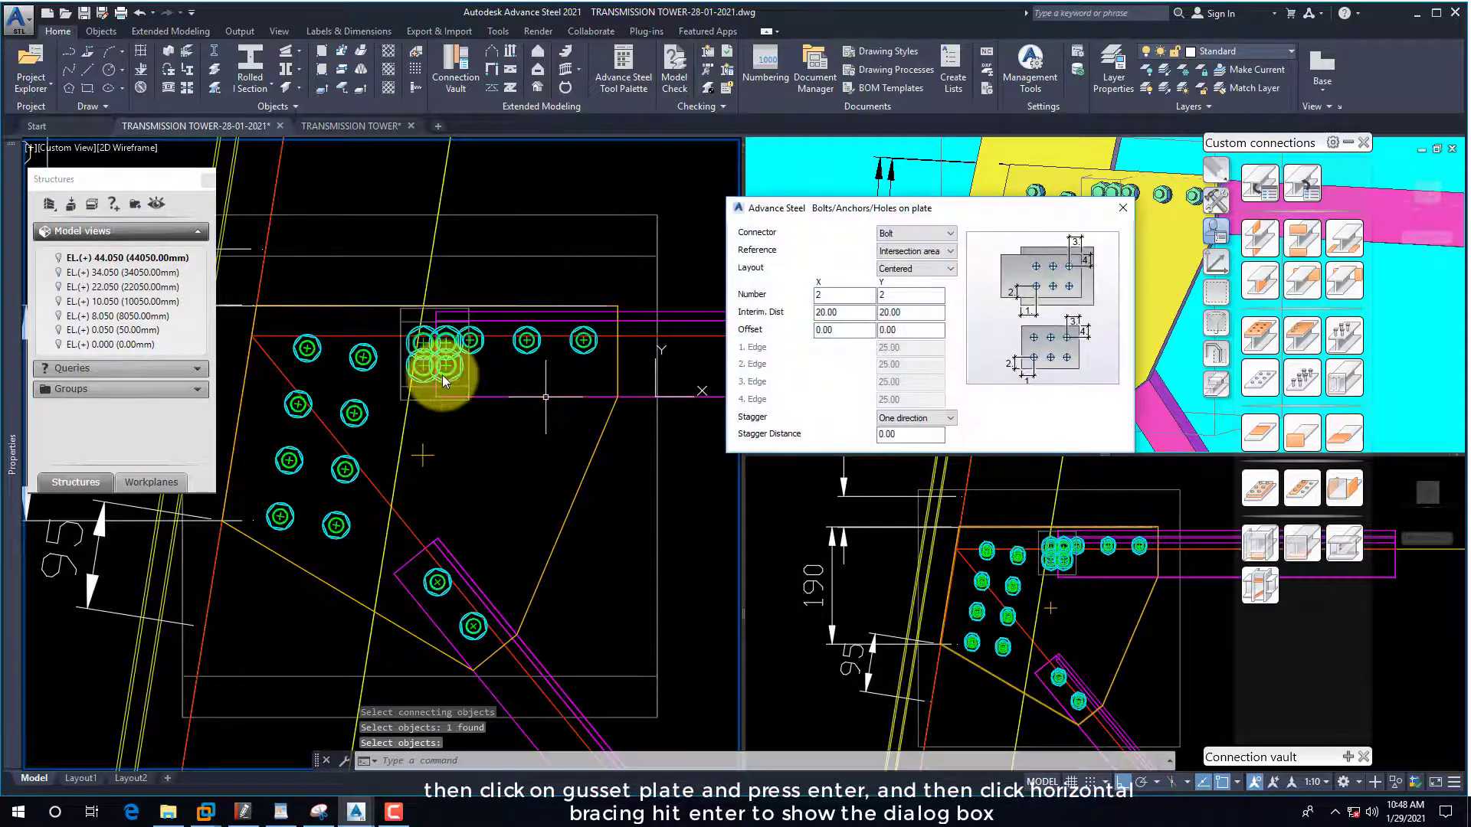
Set the new bolt group to 2 bolts in X and 1 in Y, with an intermediate distance of 50 in X.
double_click(841, 296)
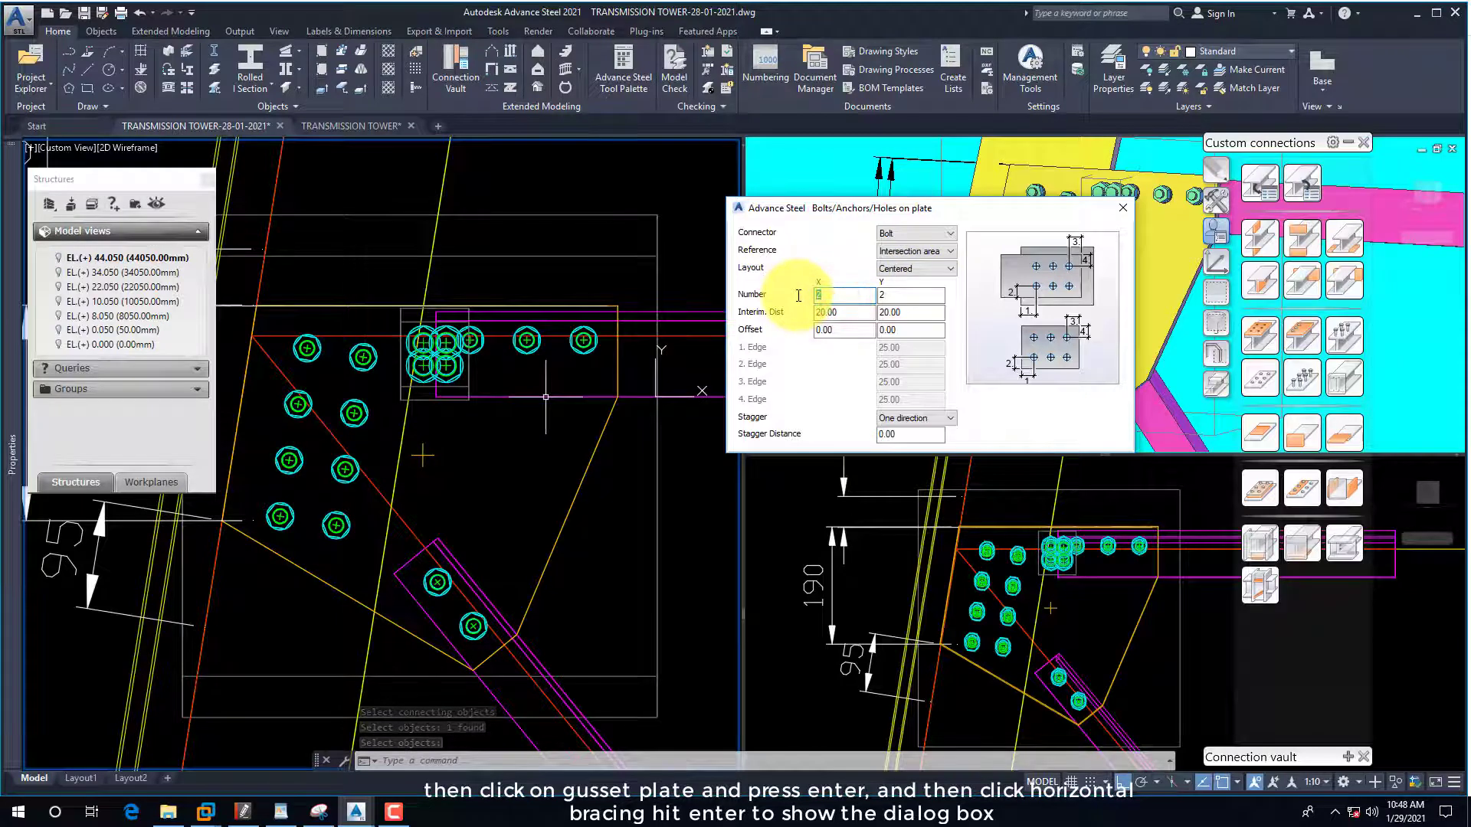
text(1)
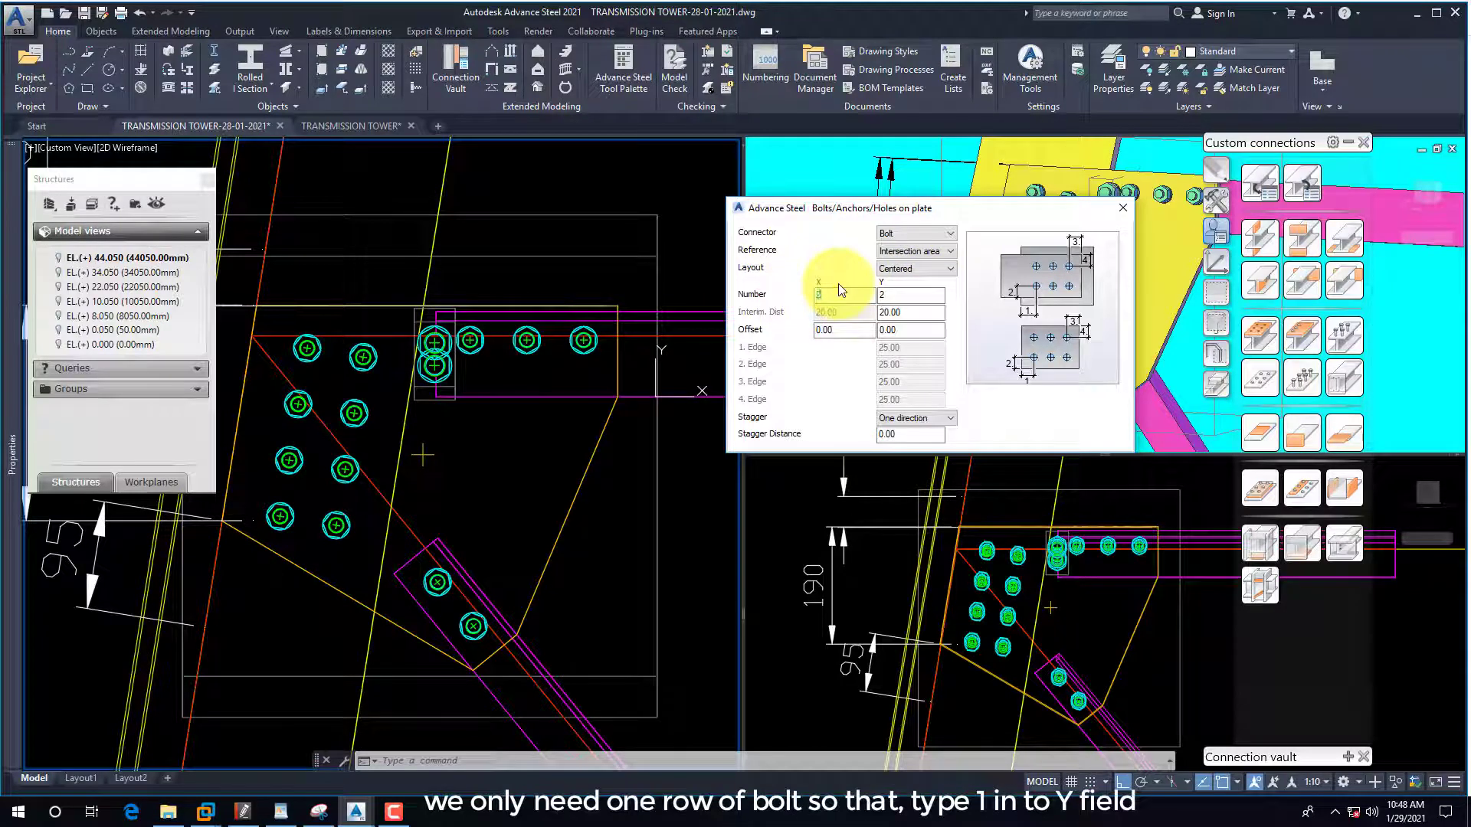
text(2)
double_click(909, 294)
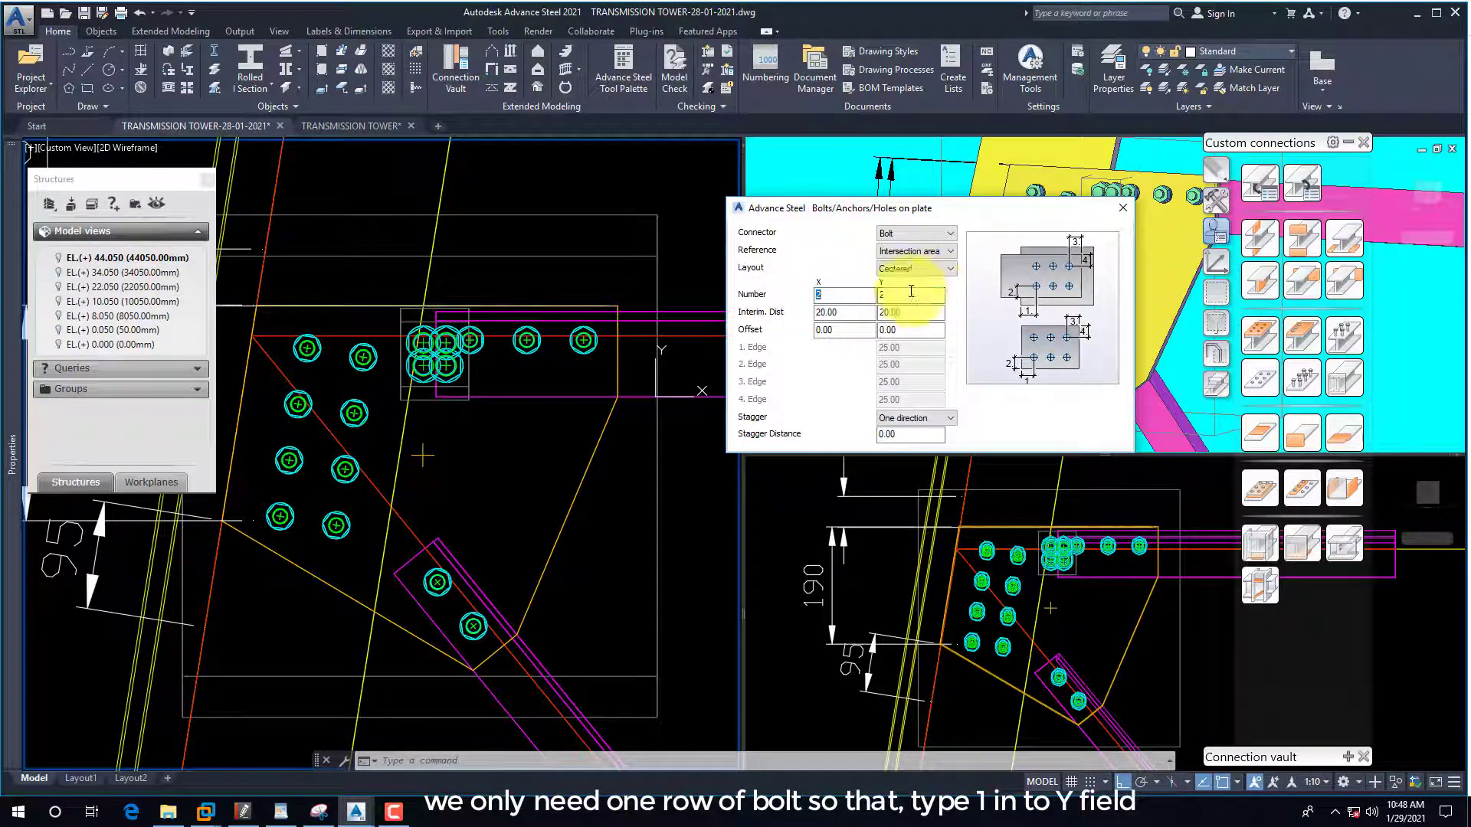
text(1)
click(850, 313)
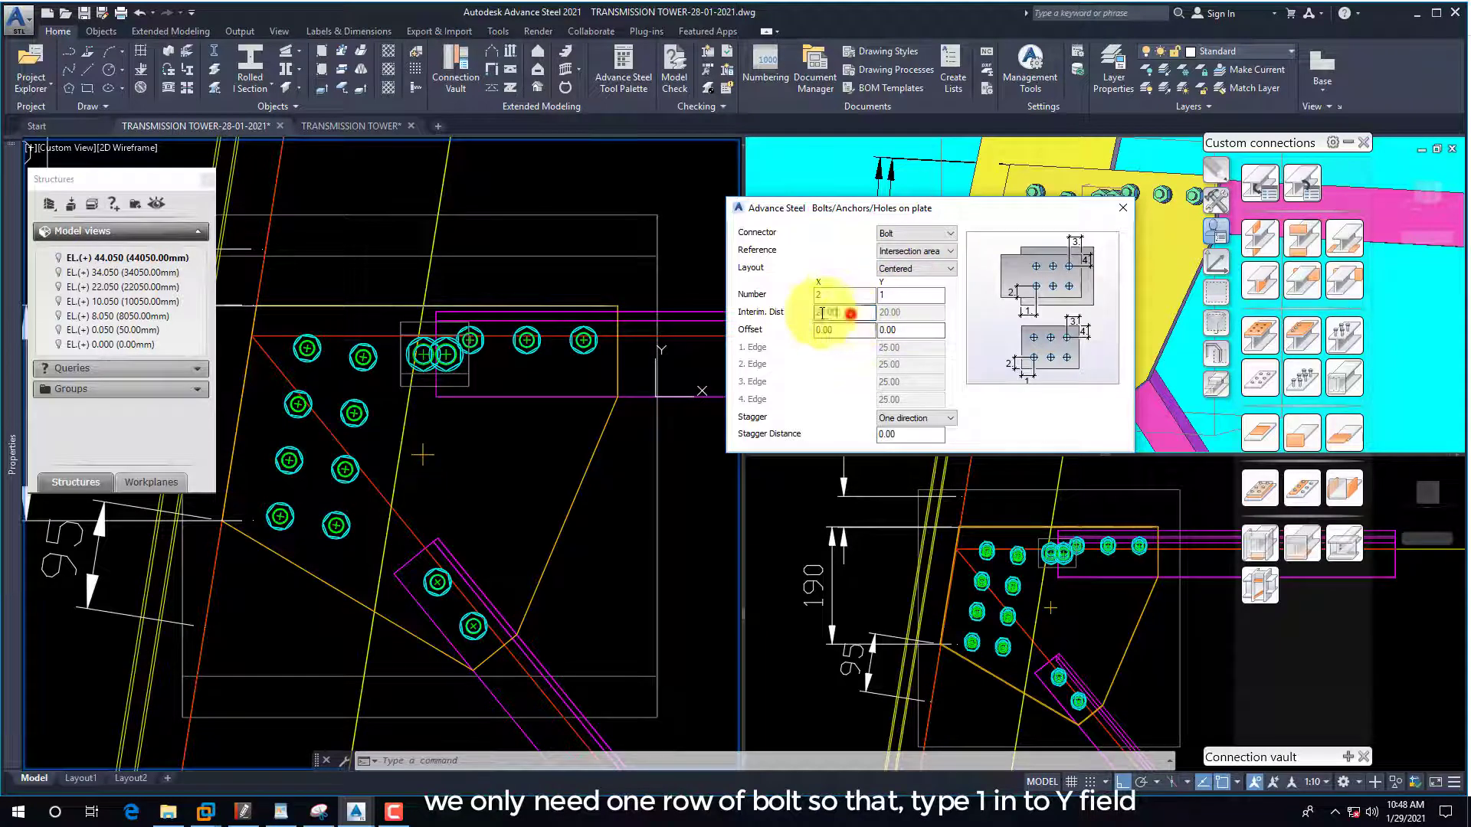
double_click(833, 331)
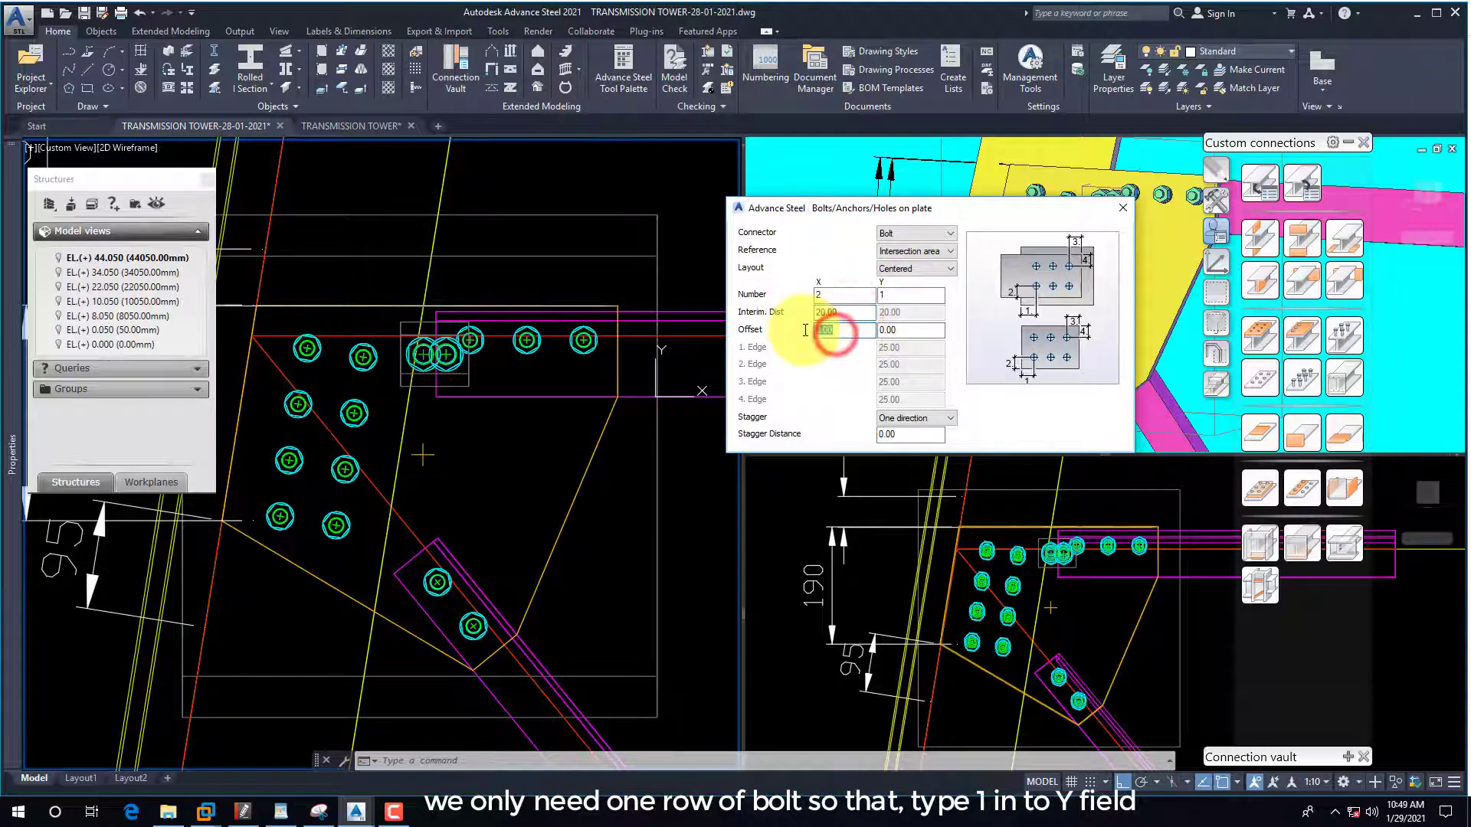
double_click(849, 312)
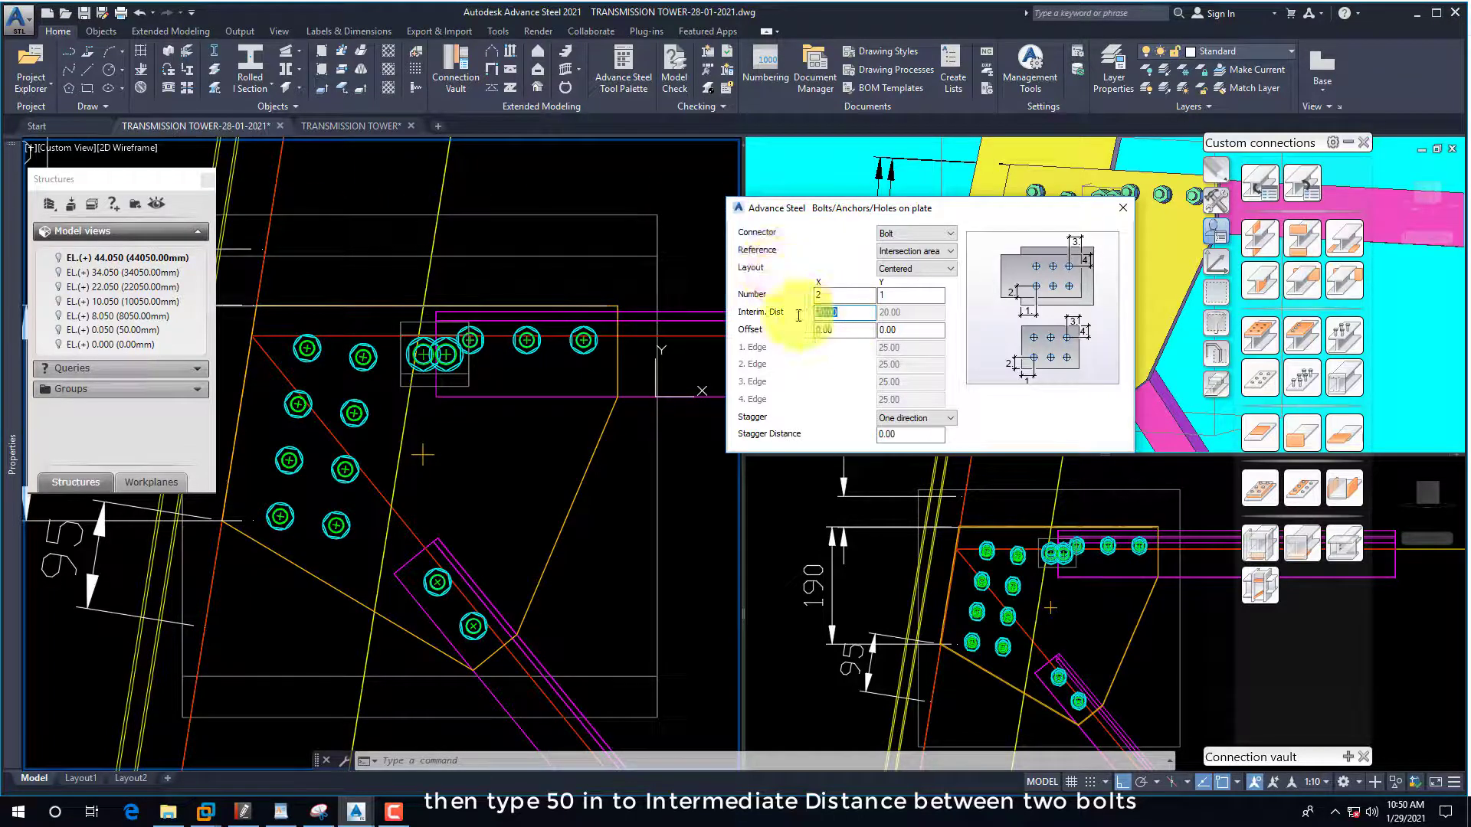
text(50)
key(Return)
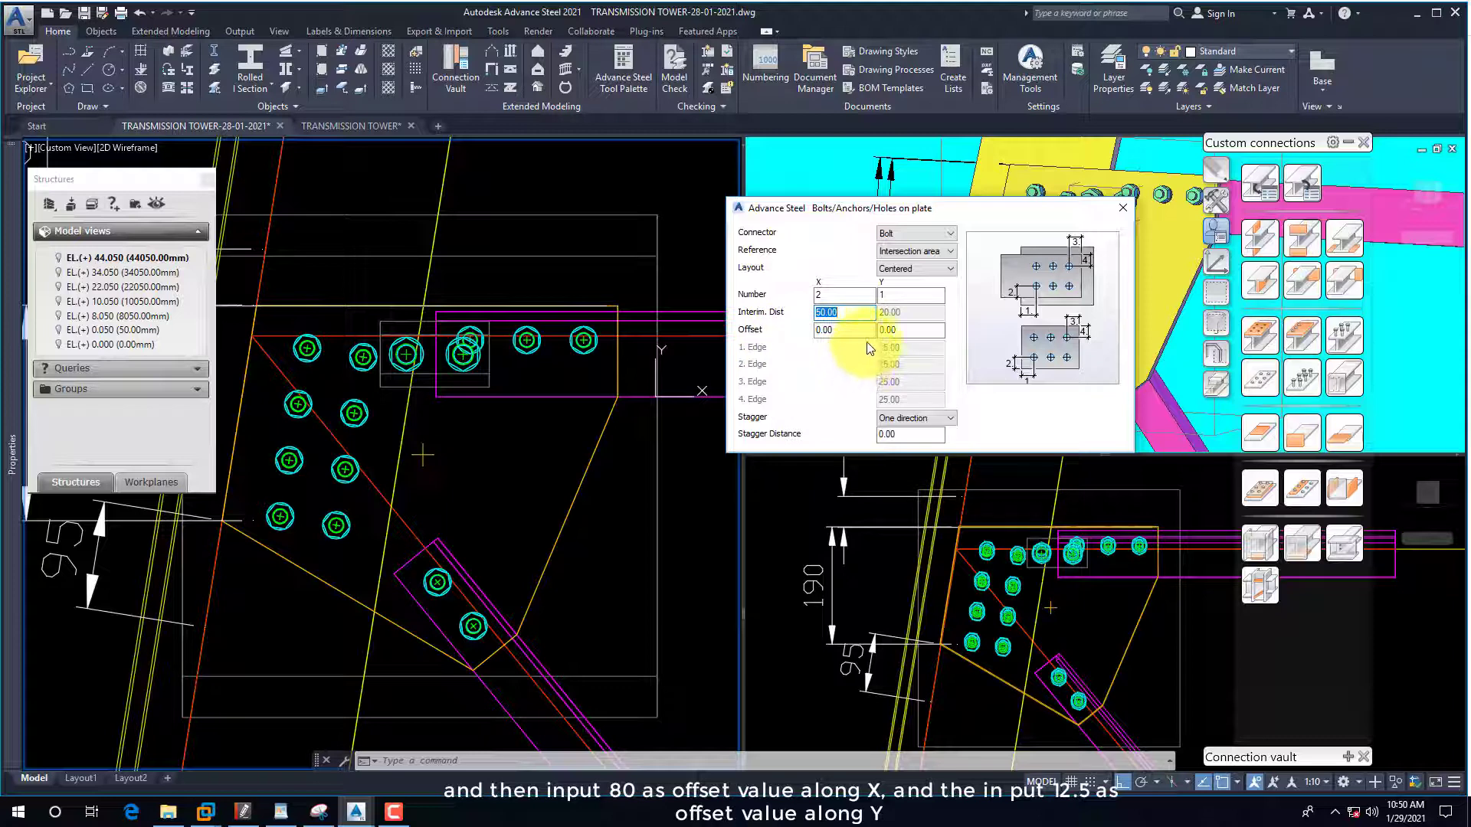
Offset the new bolt row by 80 in X and 12.5 in Y, and close the joint settings.
click(835, 330)
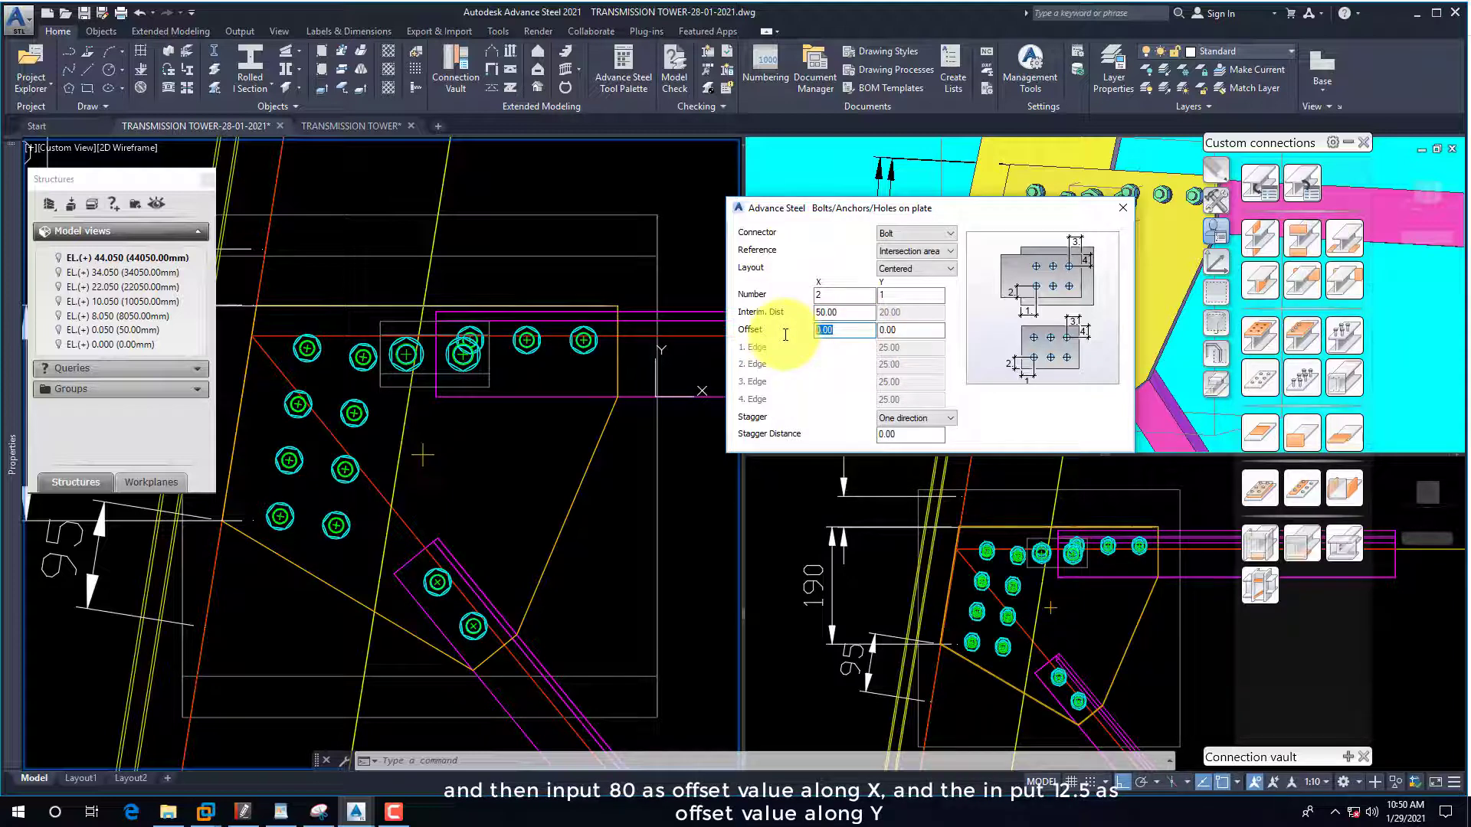
key(Return)
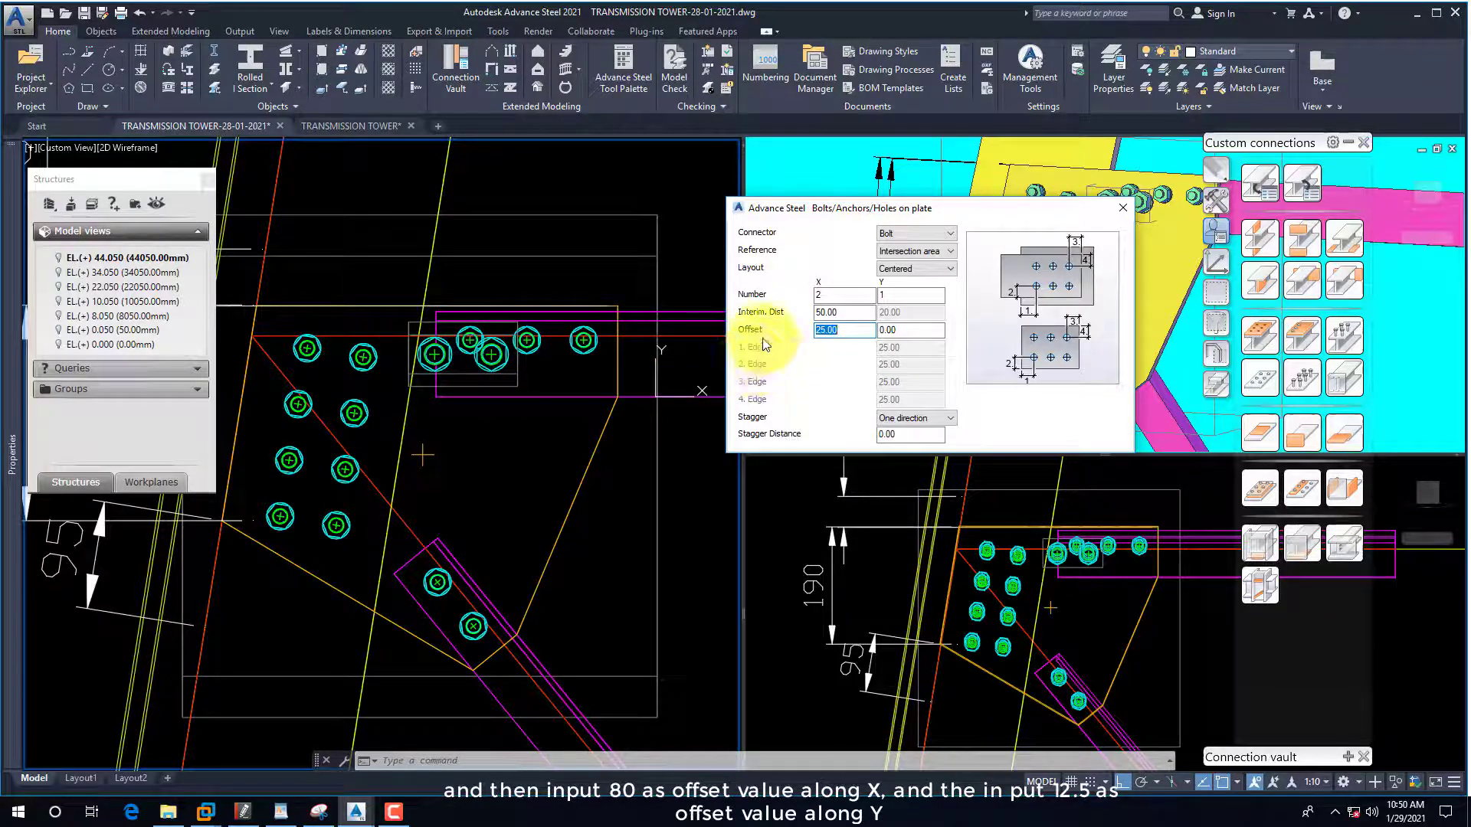
text(55)
key(Return)
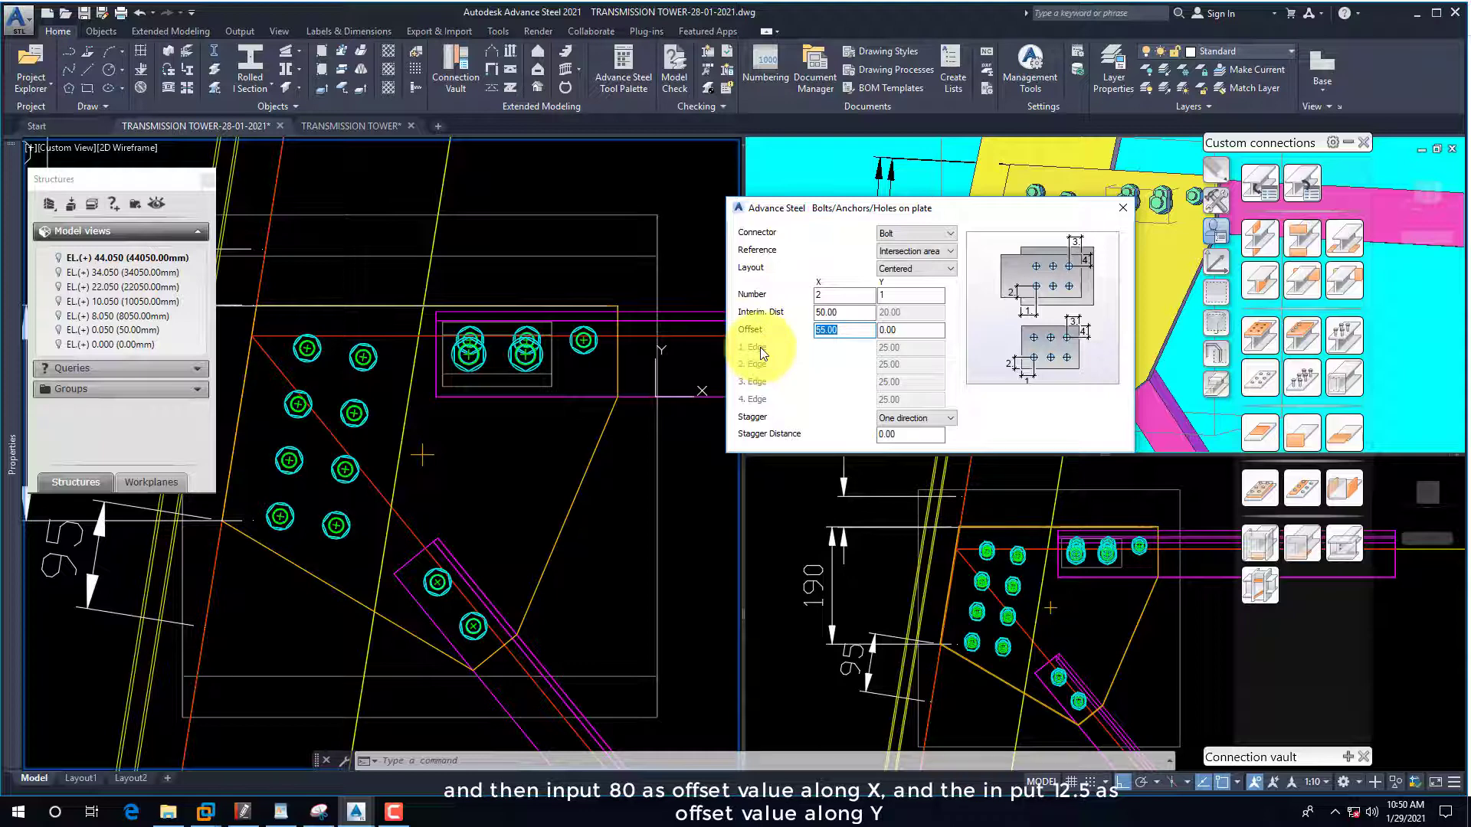
text(80)
key(Return)
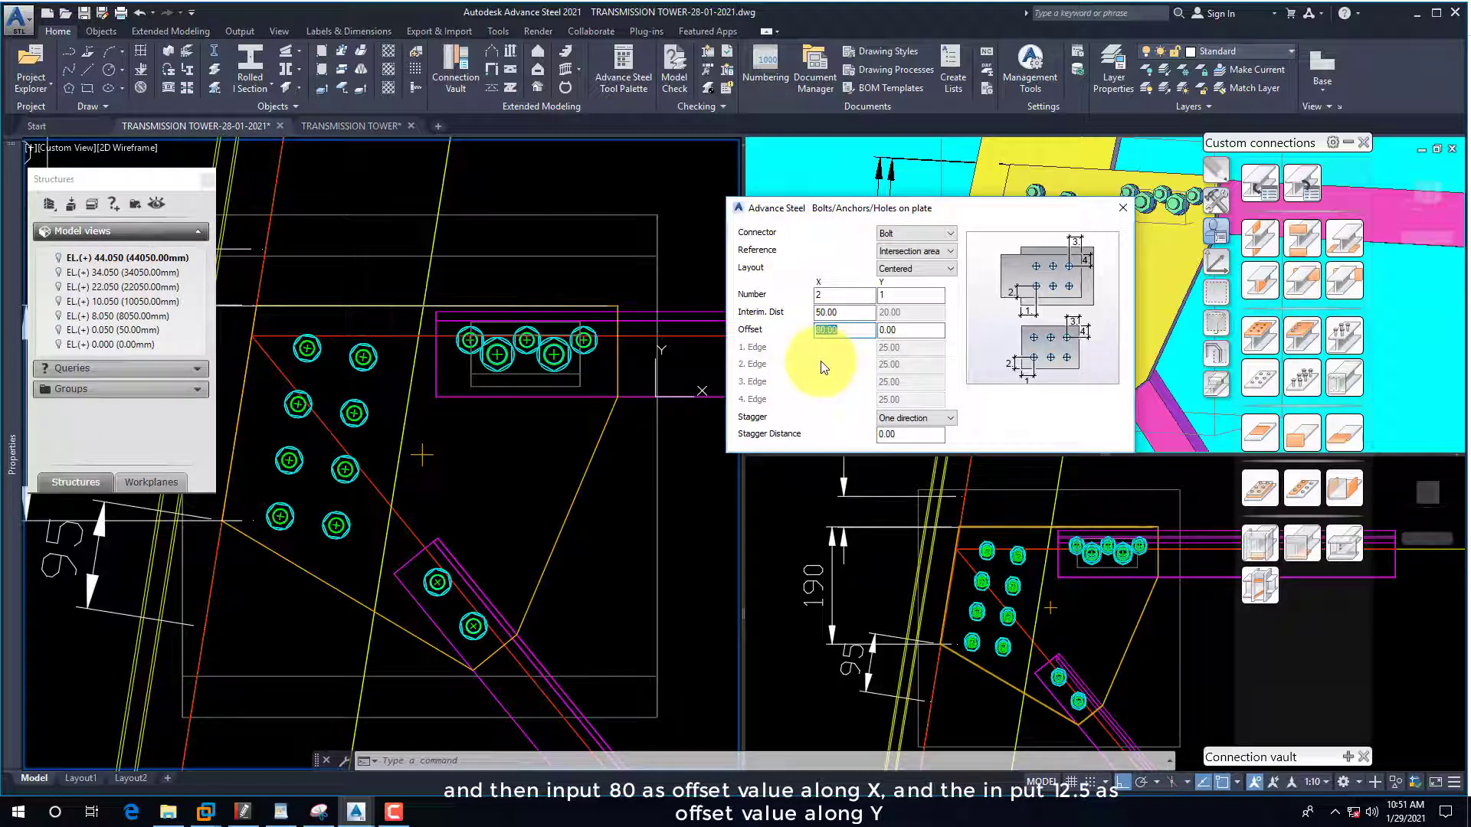
key(Tab)
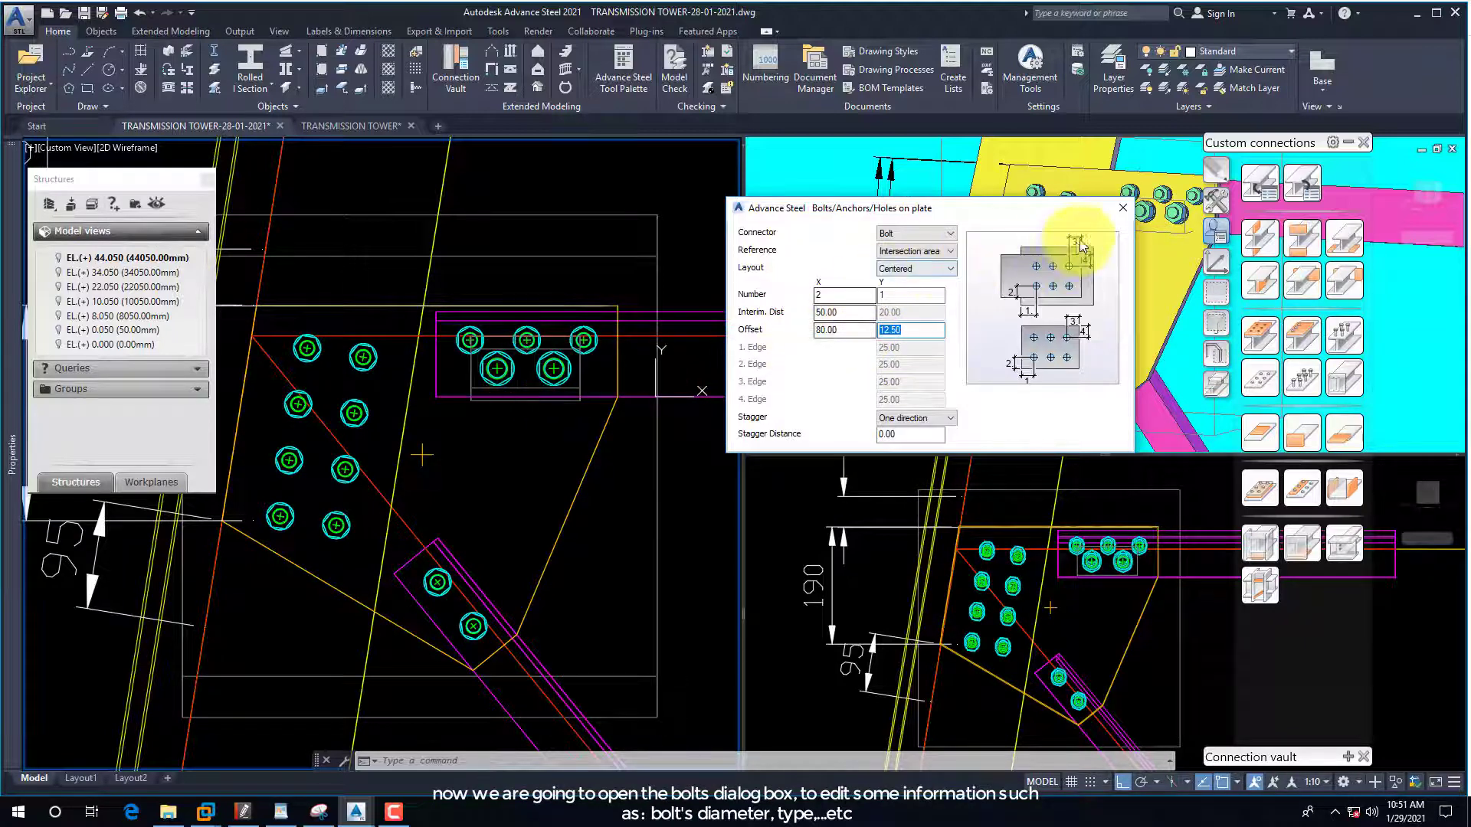
click(1123, 208)
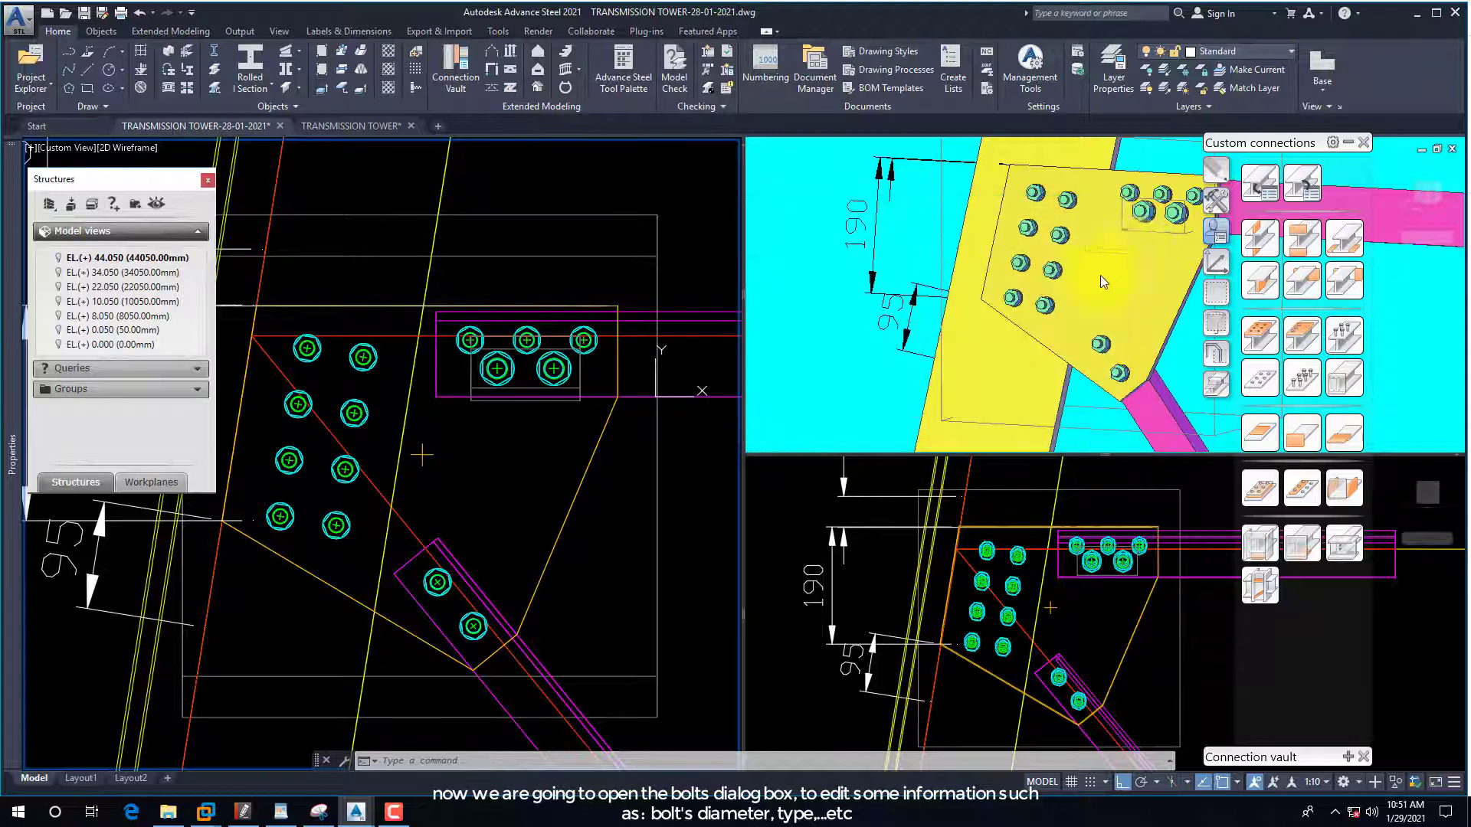
click(553, 368)
right_click(553, 370)
click(636, 534)
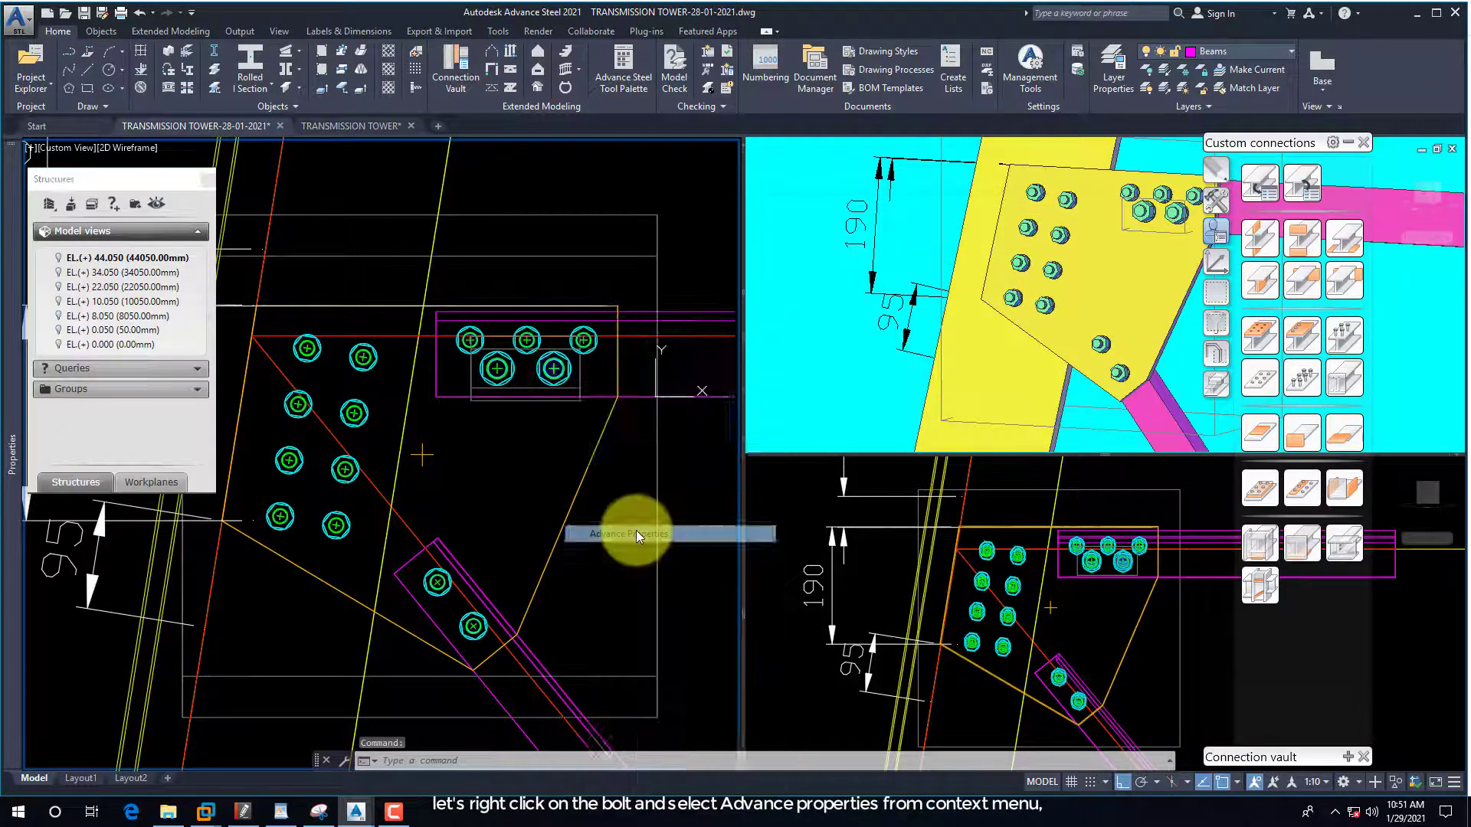
click(1155, 210)
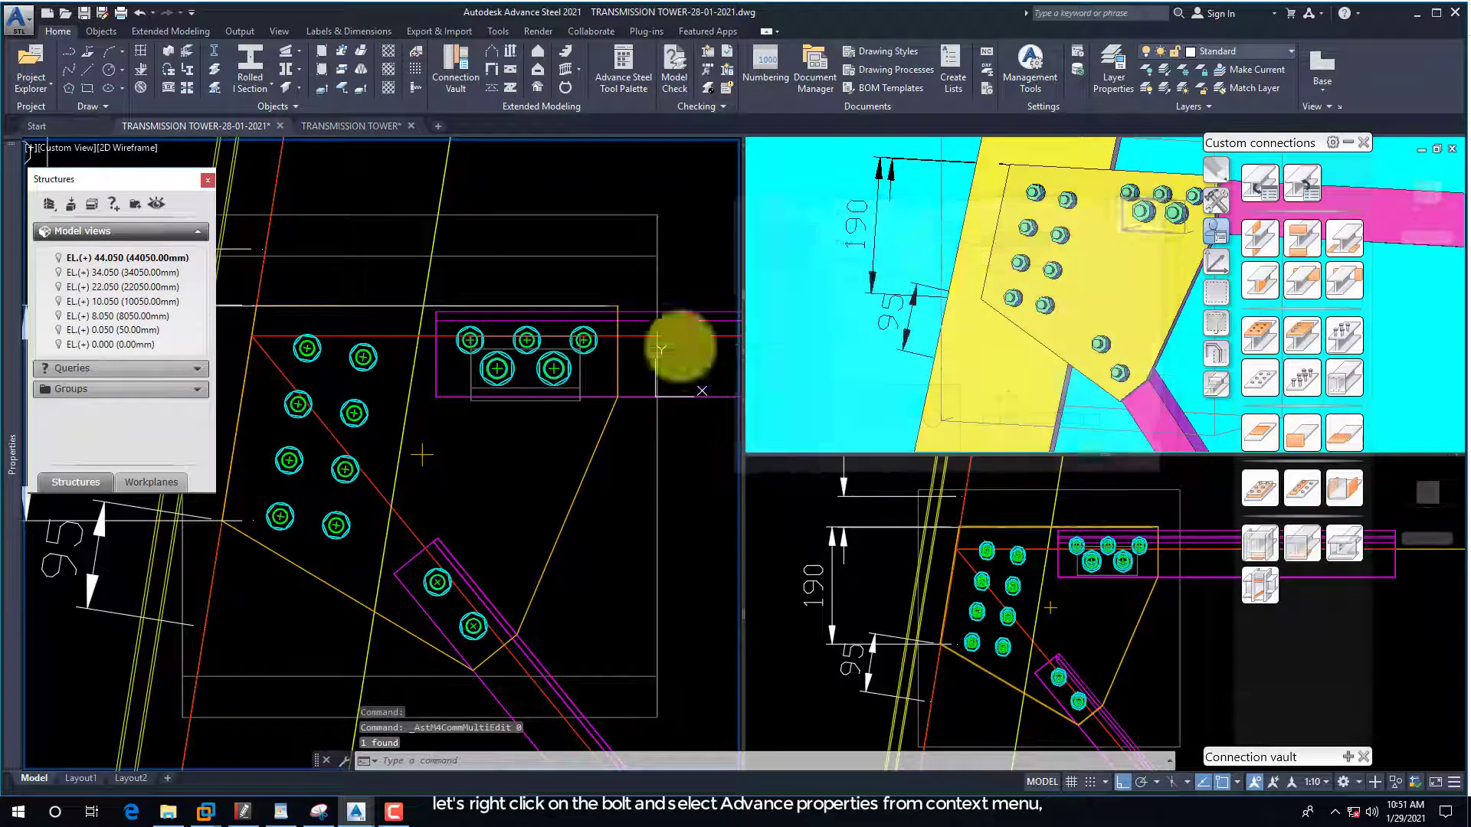
Set the diameter of the two lower bolts on the horizontal bracing to 12 mm in their Advance Properties.
click(553, 368)
right_click(566, 379)
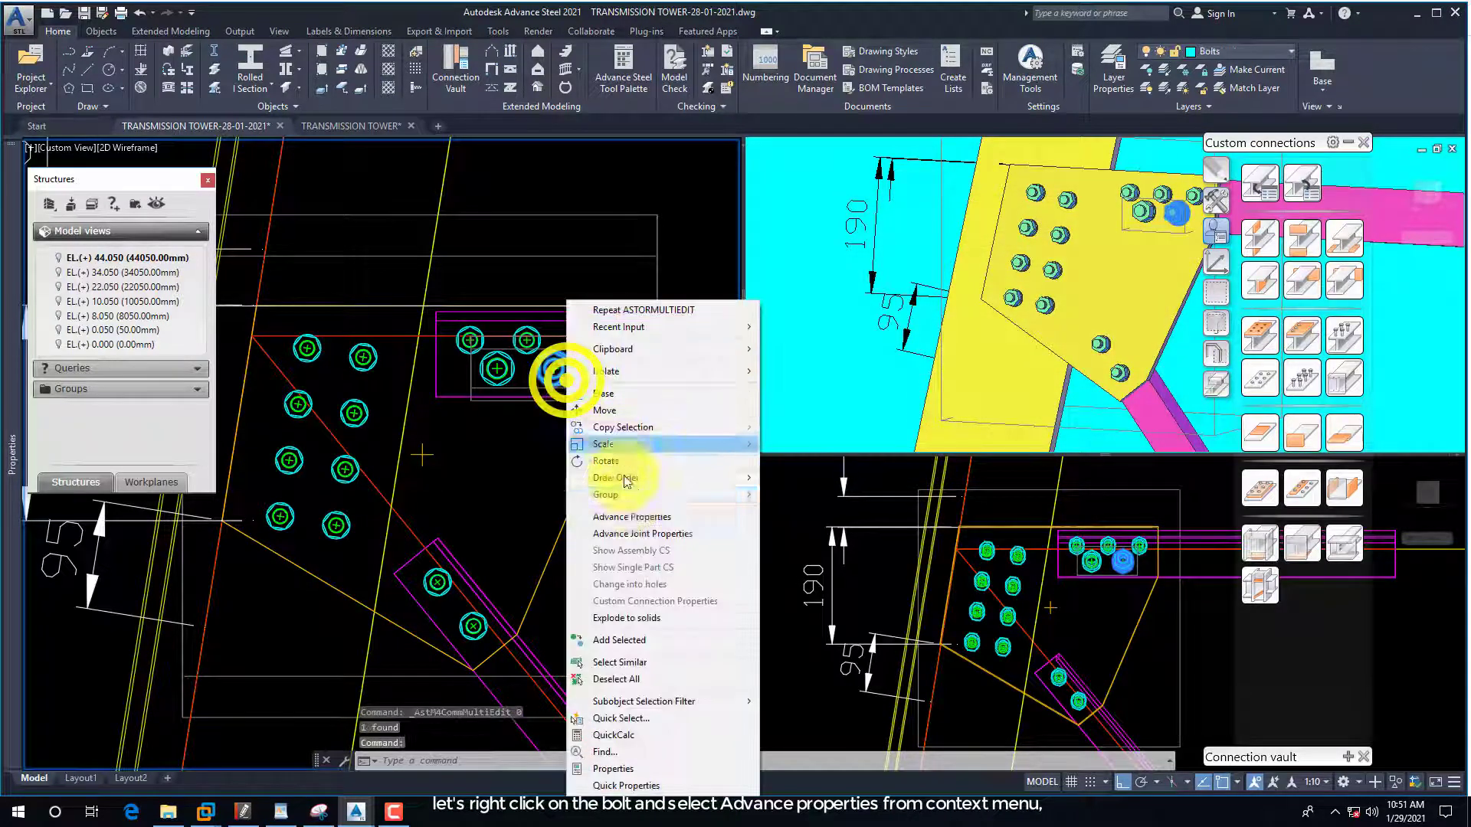
click(631, 516)
click(968, 295)
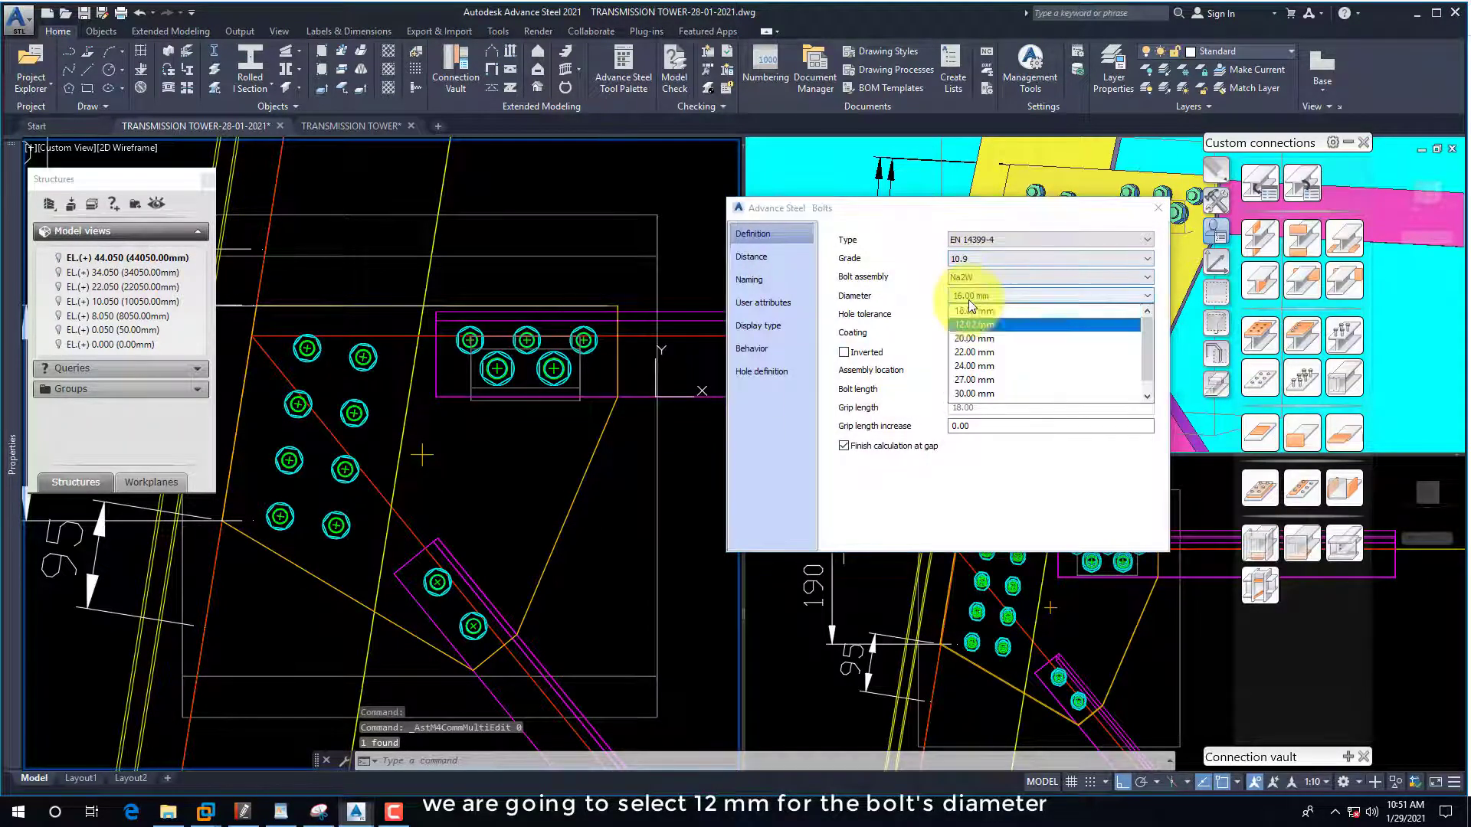
click(988, 320)
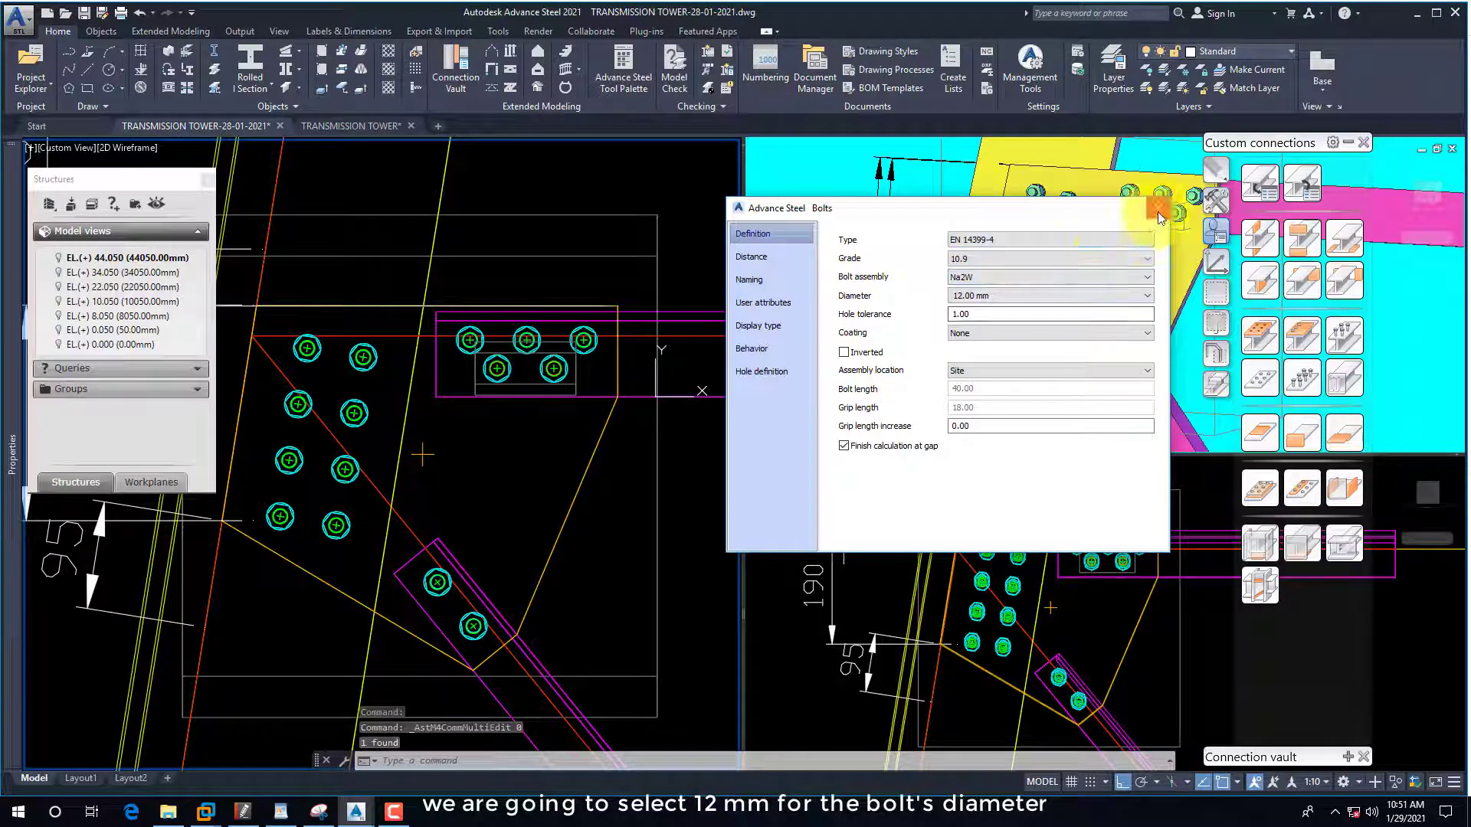
click(1158, 210)
scroll(563, 368, up, 2)
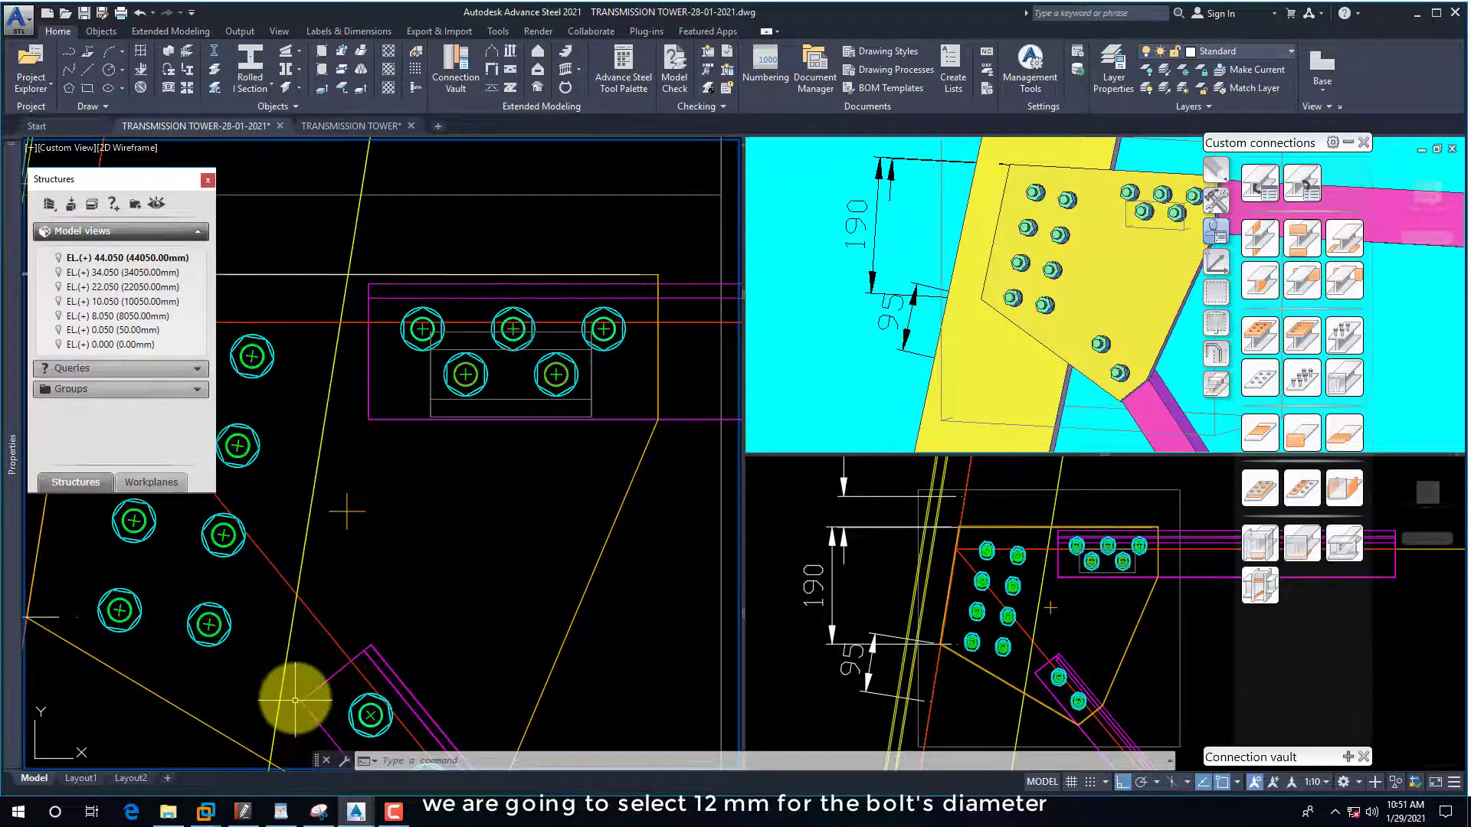
Compare the new lower bolt row with Detail 4 in PDF-XChange Editor and examine the finished joint with 3D Orbit in the conceptual view.
click(243, 812)
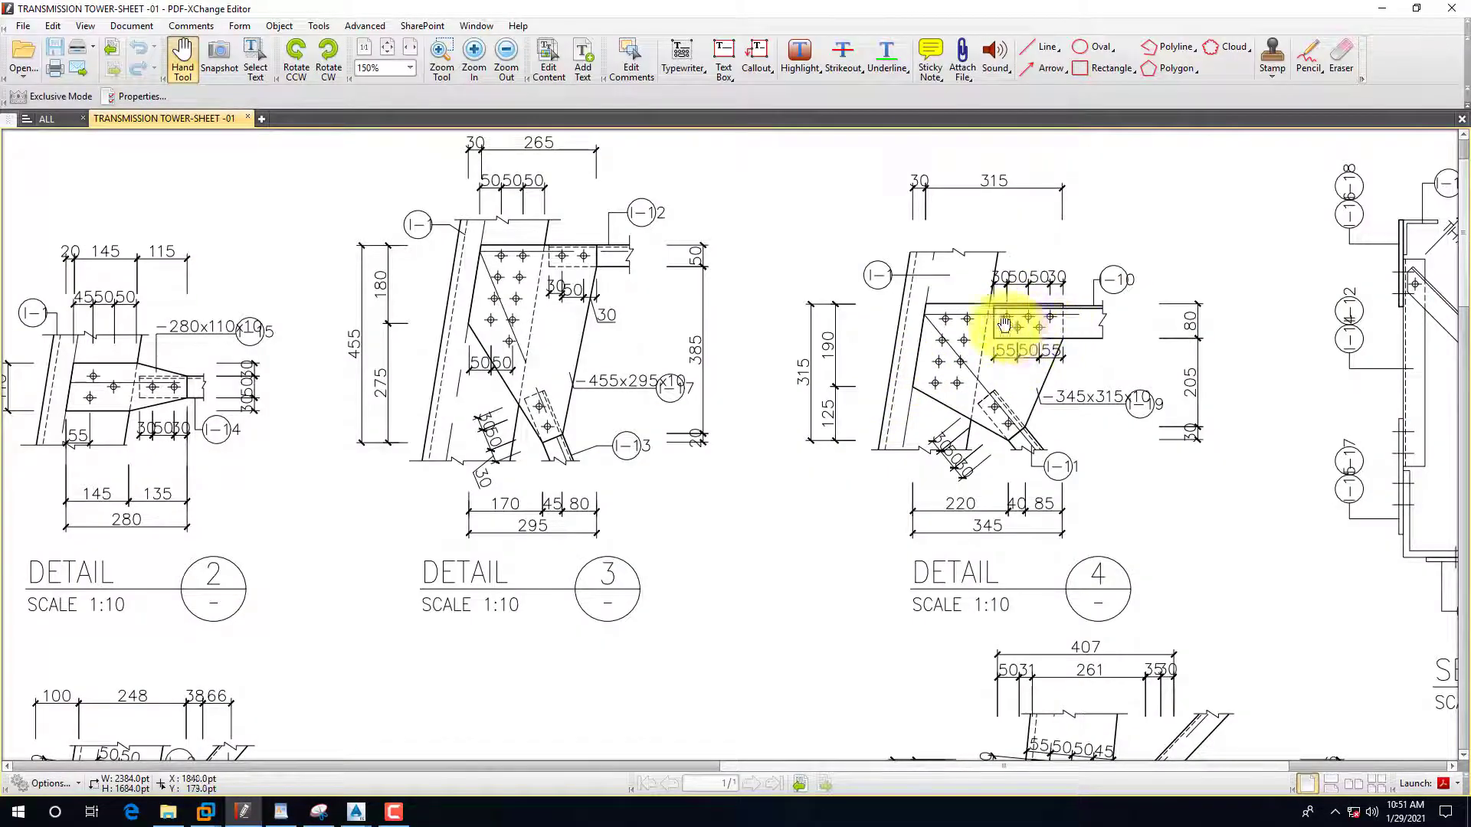
click(1383, 8)
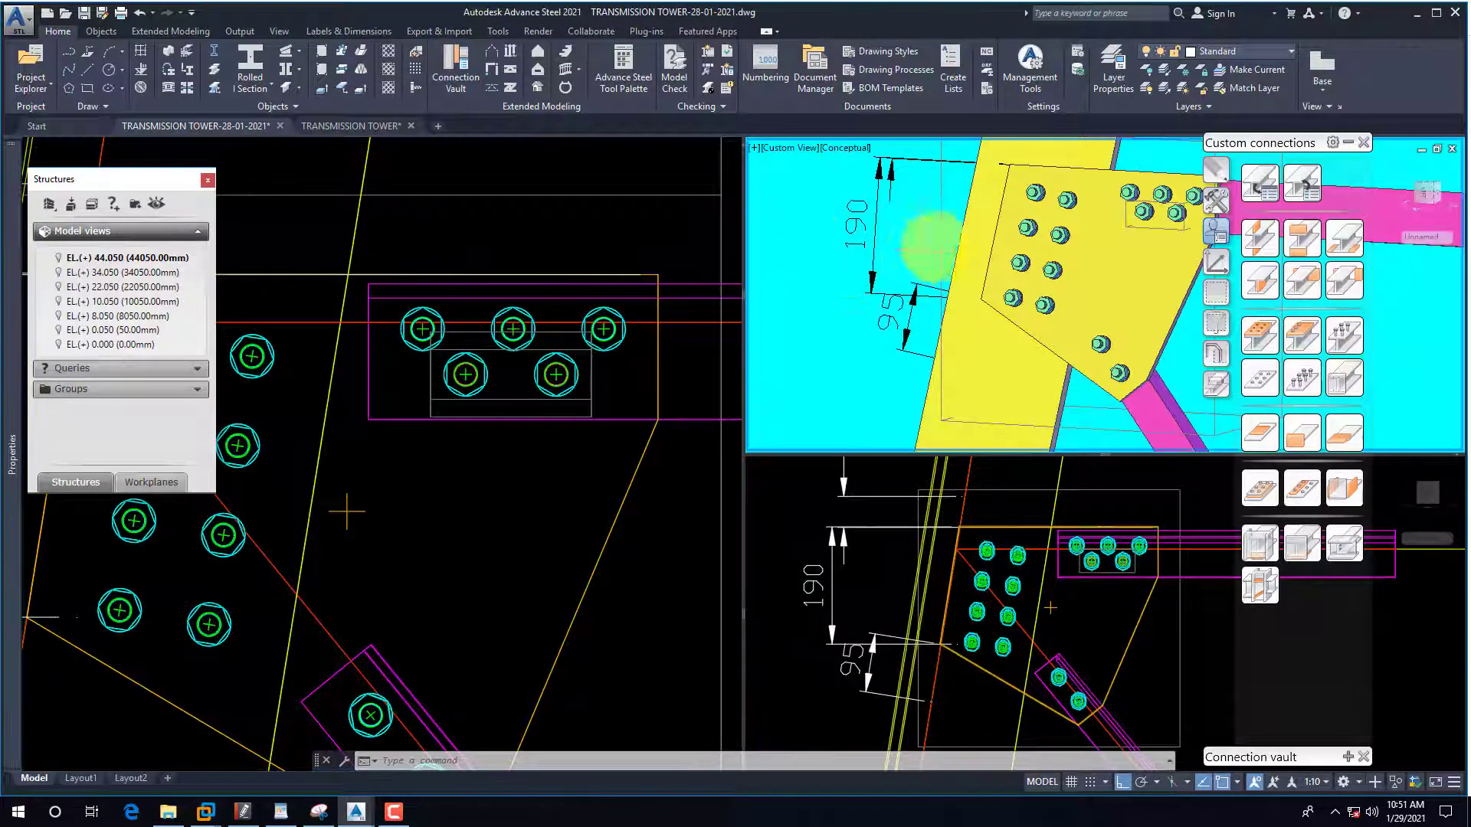
click(1149, 230)
click(1349, 143)
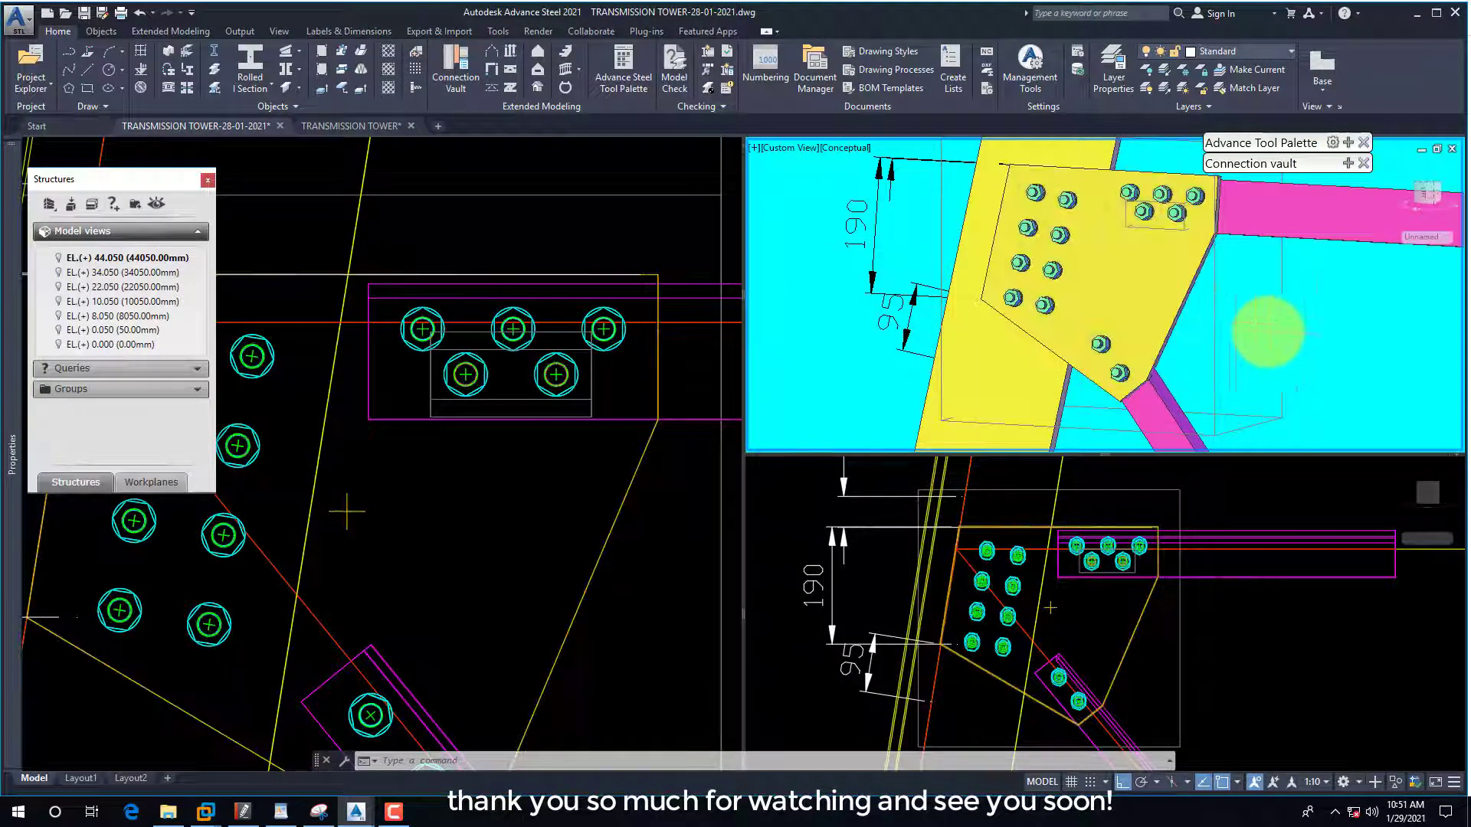
text(3do)
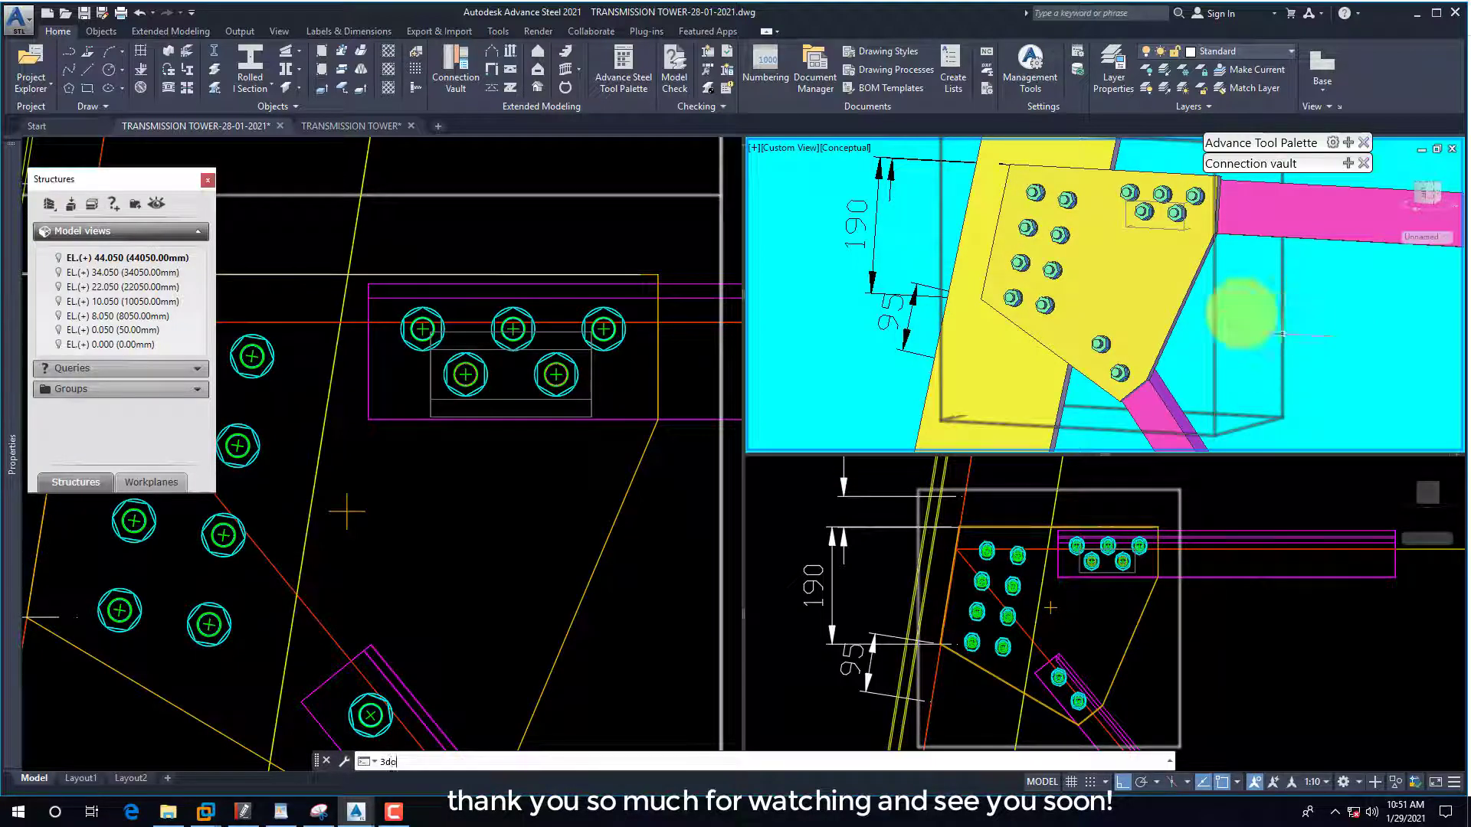
key(Return)
drag(1165, 330, 1056, 342)
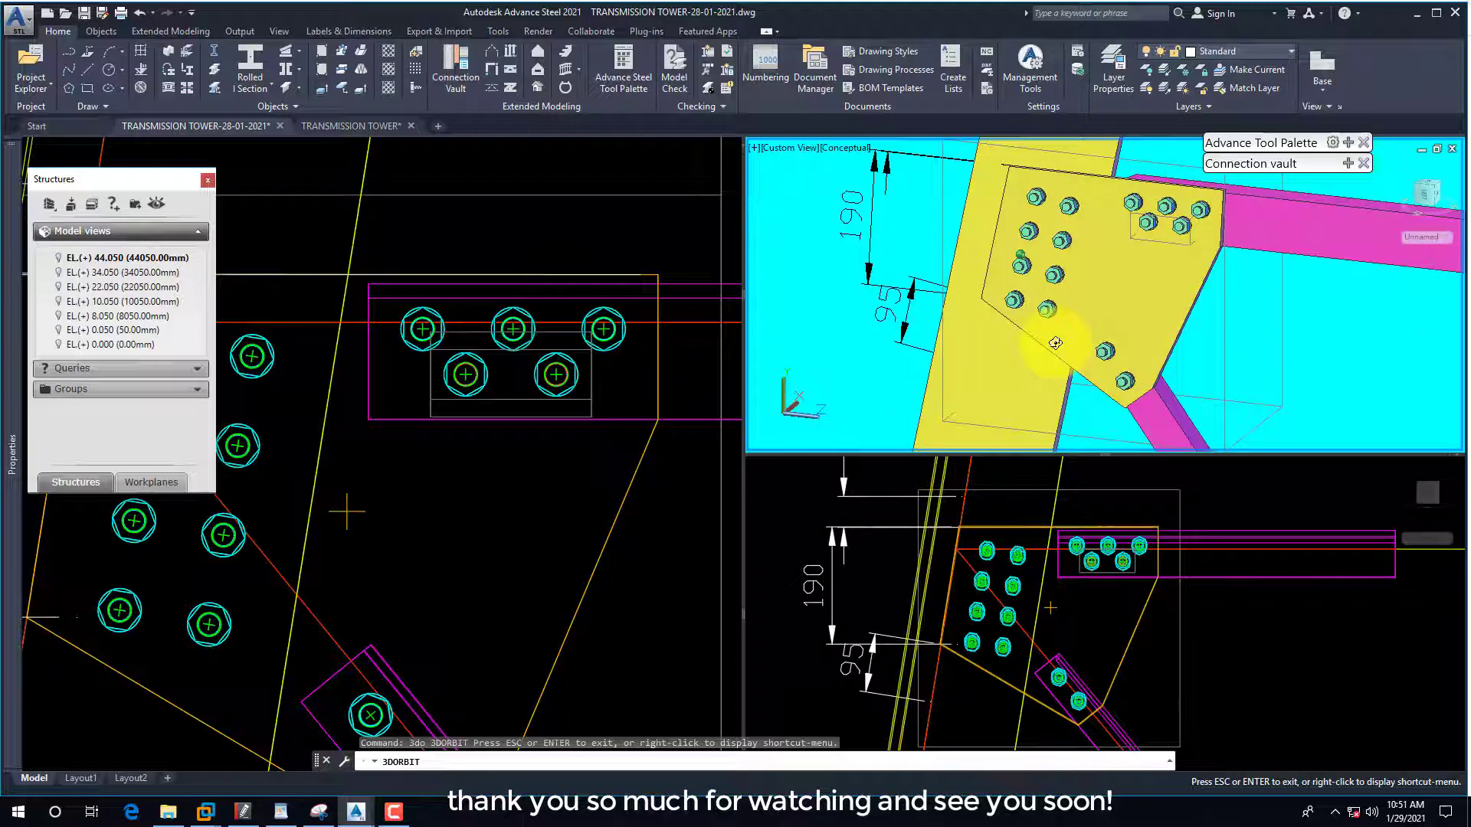